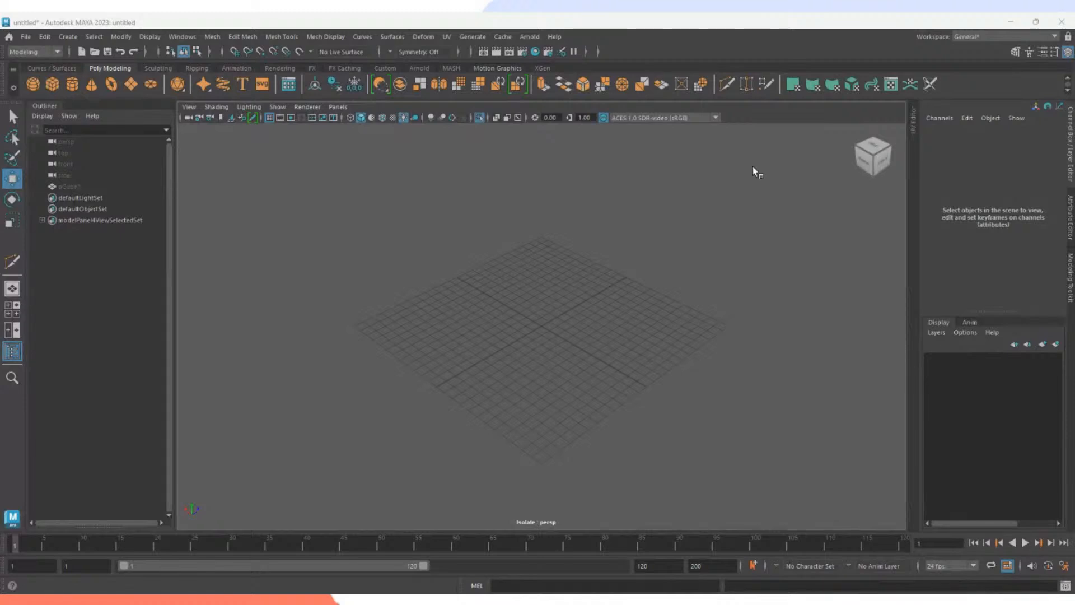
Create a test polygon sphere, raise it above the grid, then delete it.
mouse_move(614, 327)
alt+mouse_down()
mouse_move(569, 302)
mouse_move(614, 310)
mouse_move(611, 333)
mouse_move(626, 324)
alt+mouse_up()
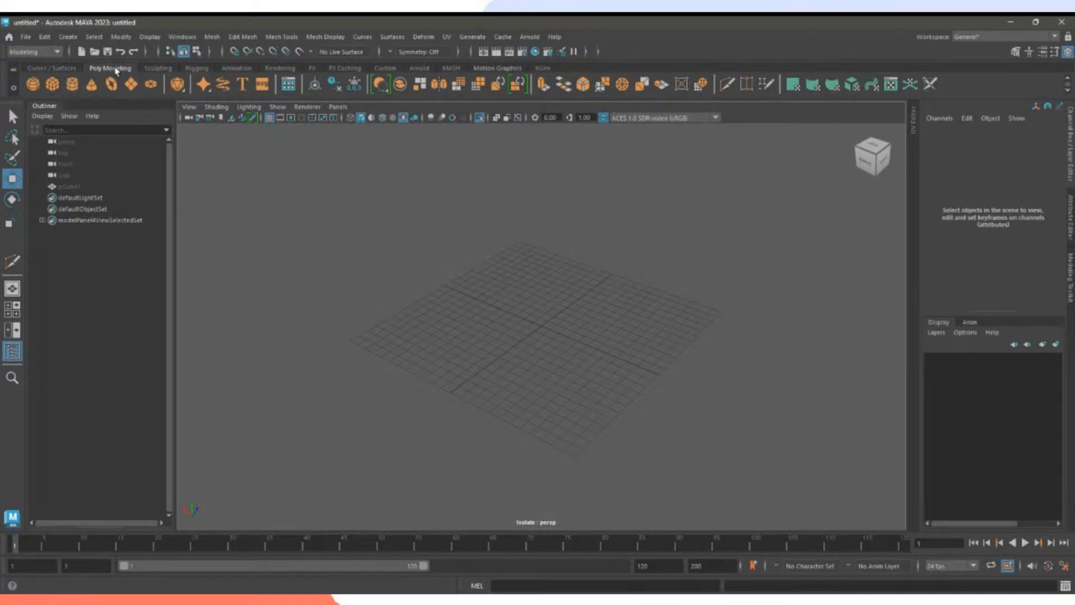
scroll(547, 329, up, 5)
click(32, 85)
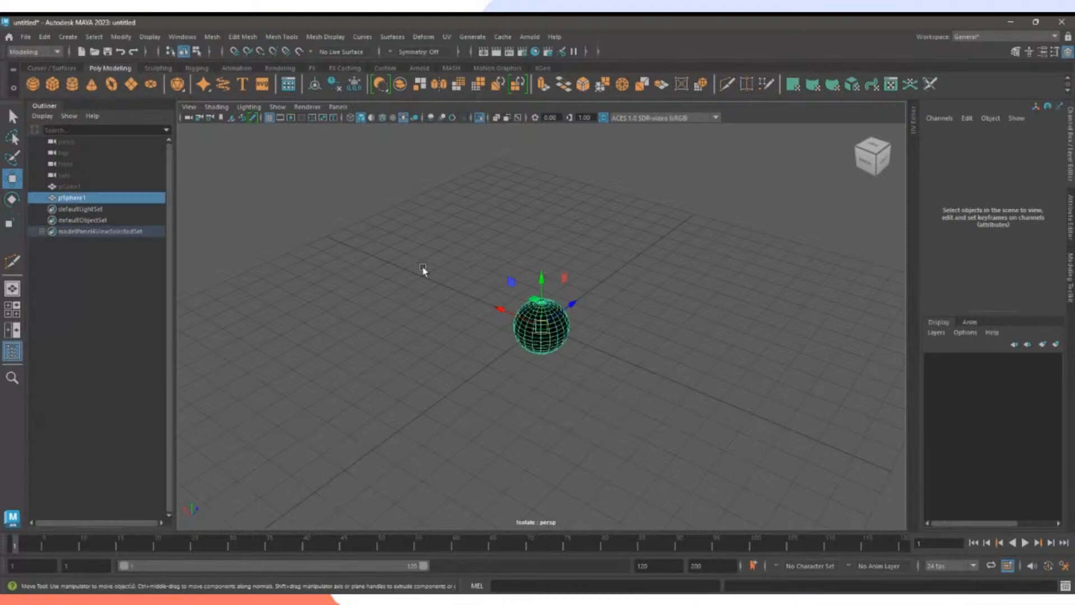
scroll(574, 355, up, 6)
mouse_move(644, 380)
alt+mouse_down()
mouse_move(591, 317)
mouse_move(563, 361)
mouse_move(629, 377)
alt+mouse_up()
drag(543, 289, 538, 222)
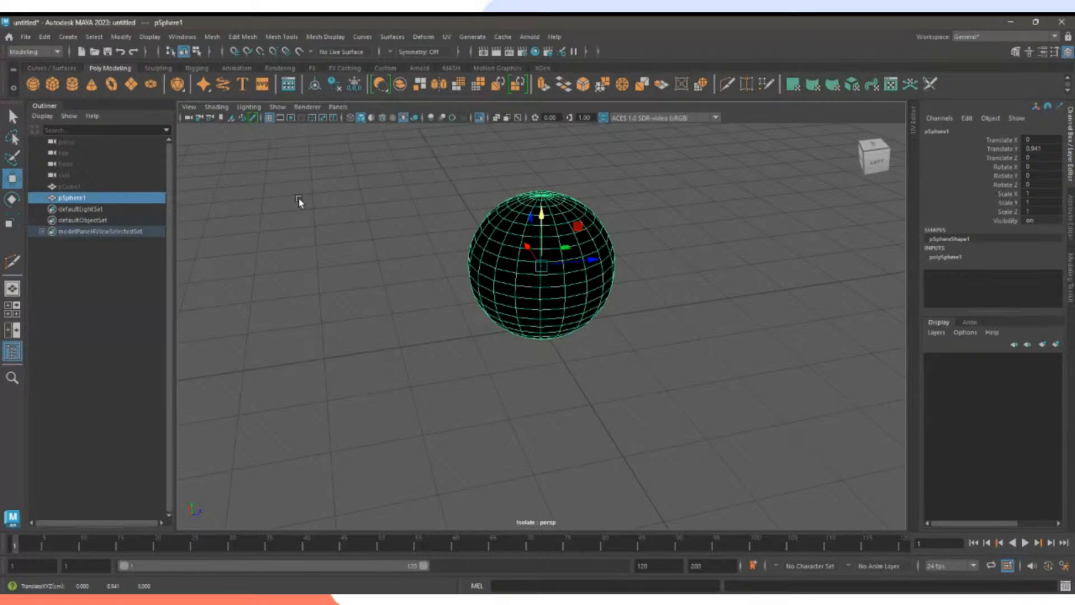
alt+drag(424, 291, 482, 262)
drag(399, 193, 704, 334)
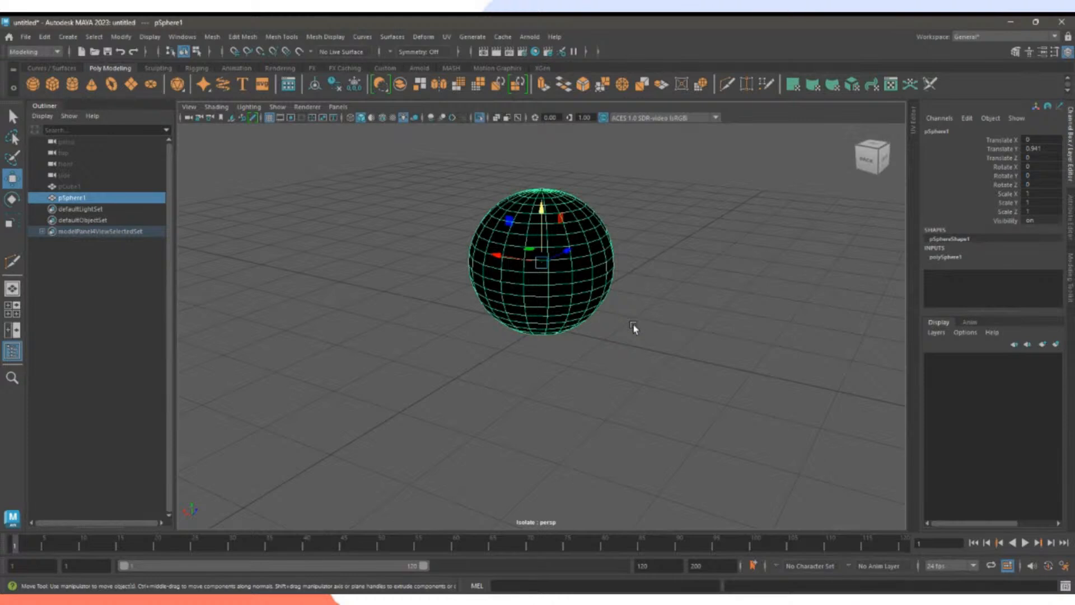
key(Delete)
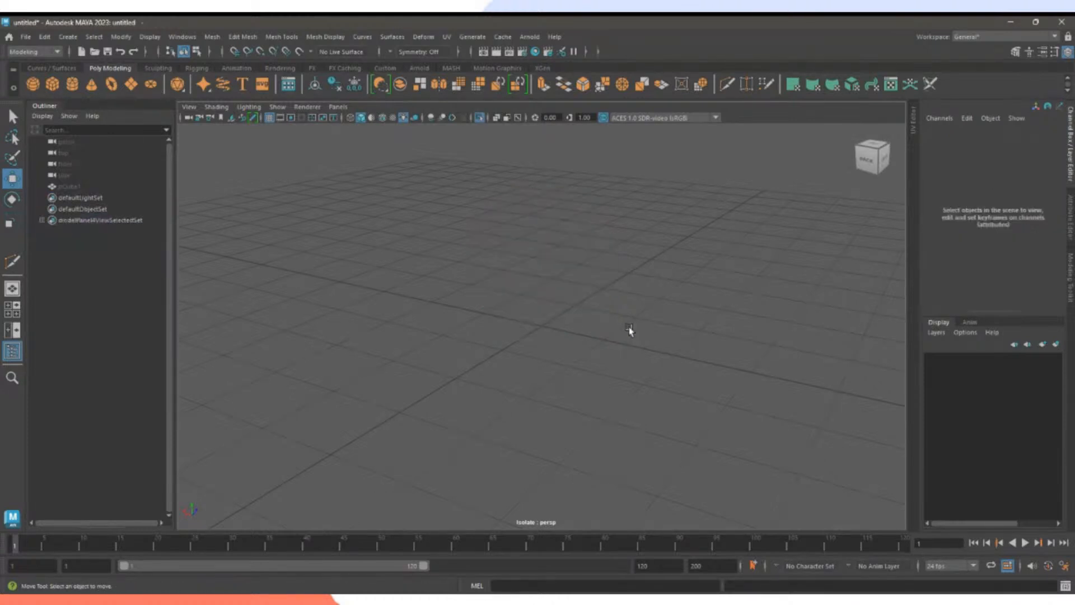
Create a polygon cylinder at the origin, then delete it.
click(73, 84)
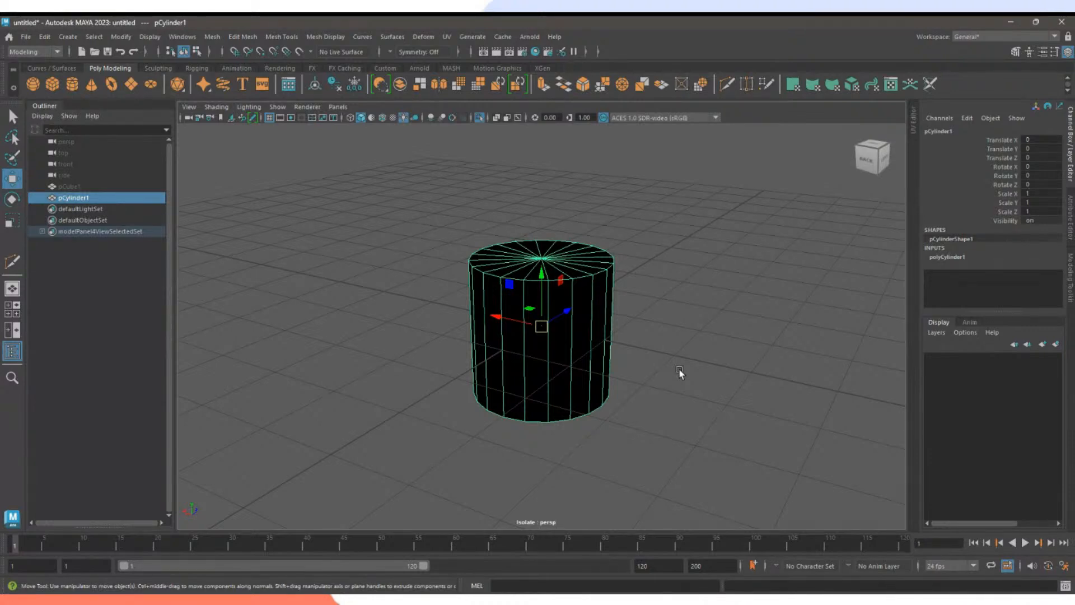
click(655, 394)
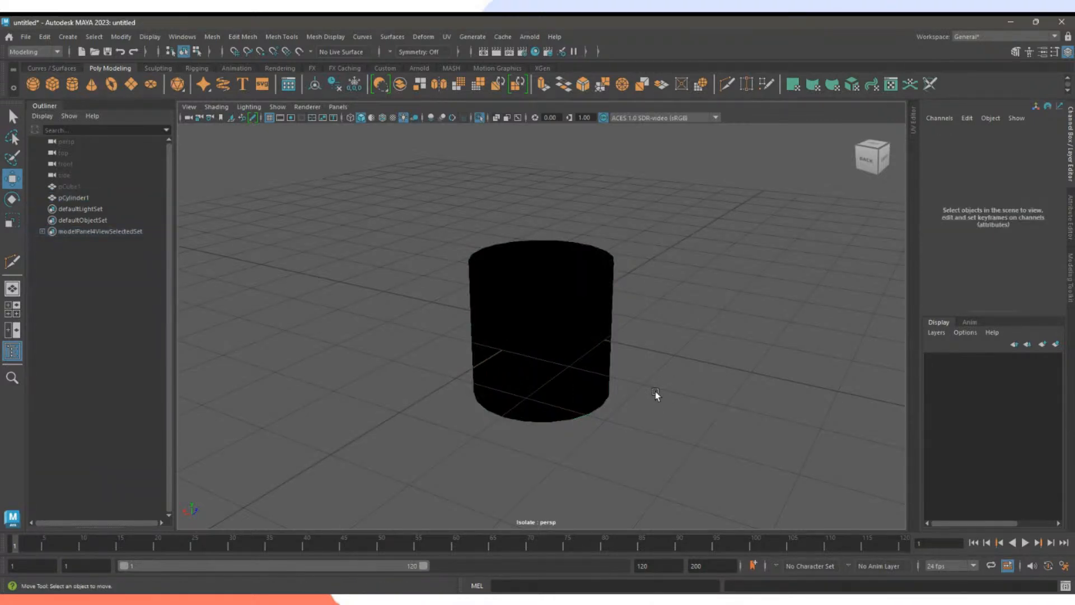
click(560, 364)
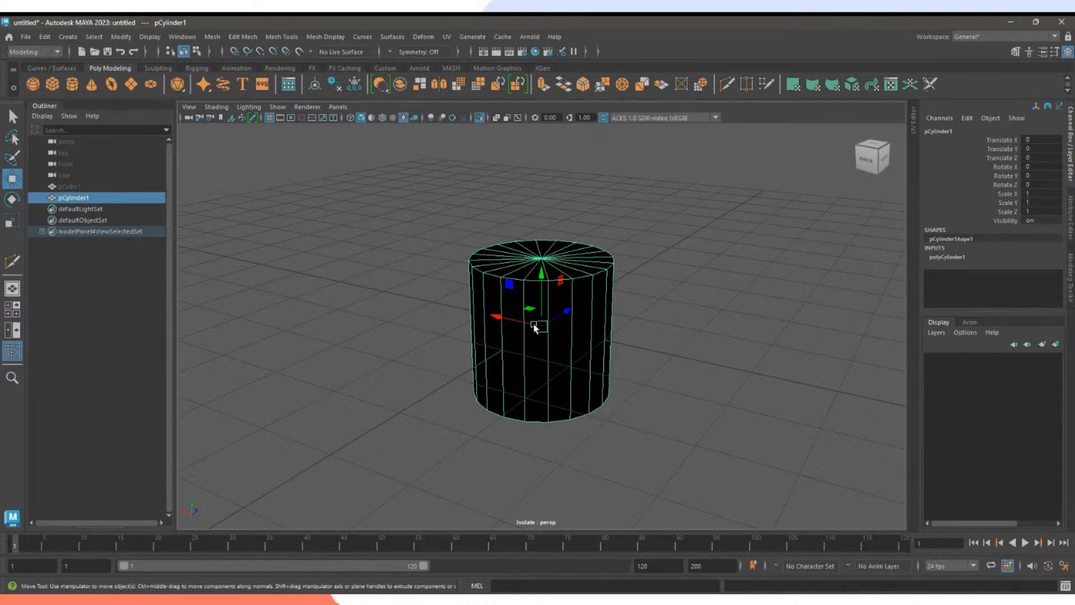
key(Delete)
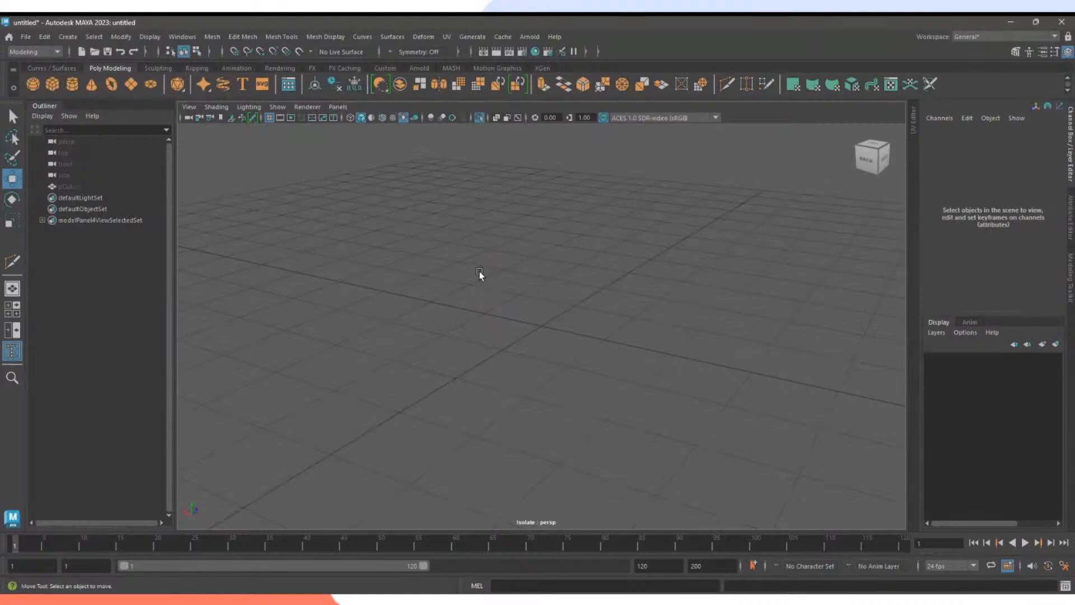
Orbit and zoom around the empty grid, then select the hidden pCube1 in the Outliner.
alt+drag(640, 346, 581, 333)
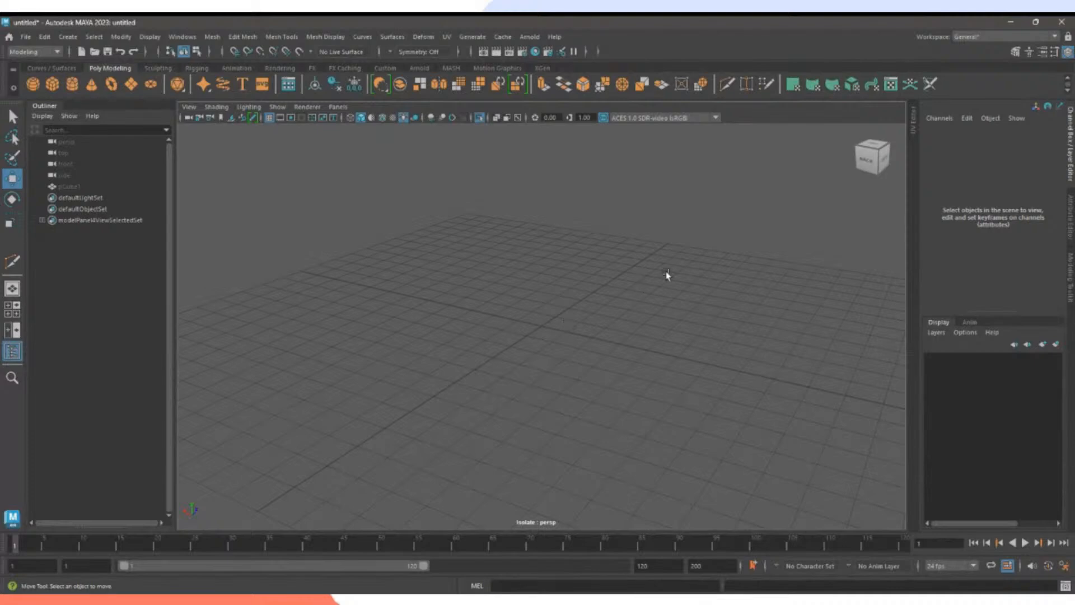
alt+drag(524, 309, 603, 352)
alt+right_drag(603, 351, 463, 329)
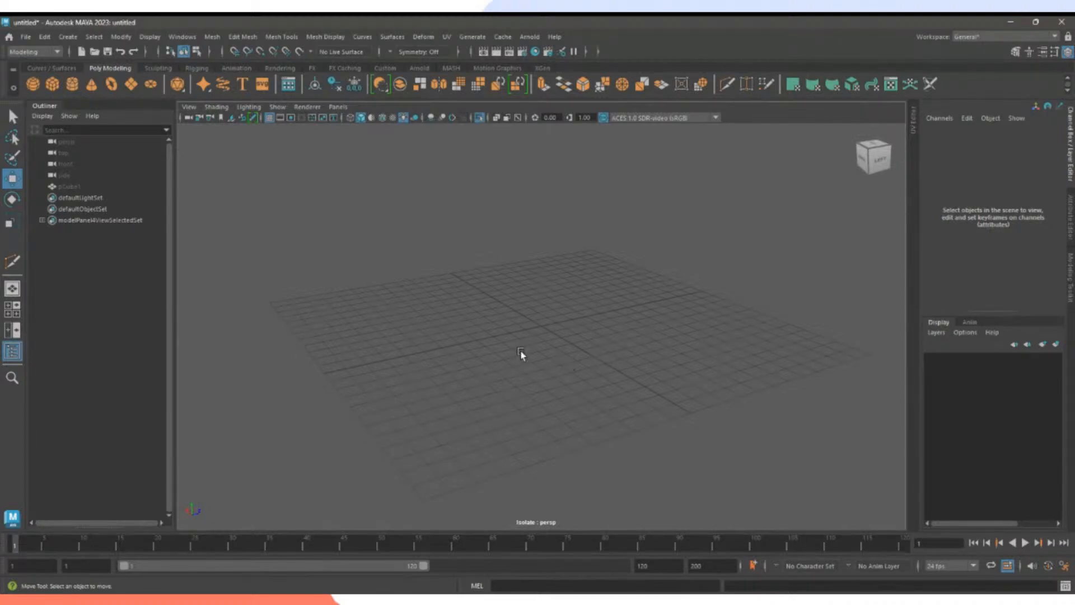
alt+drag(436, 264, 517, 343)
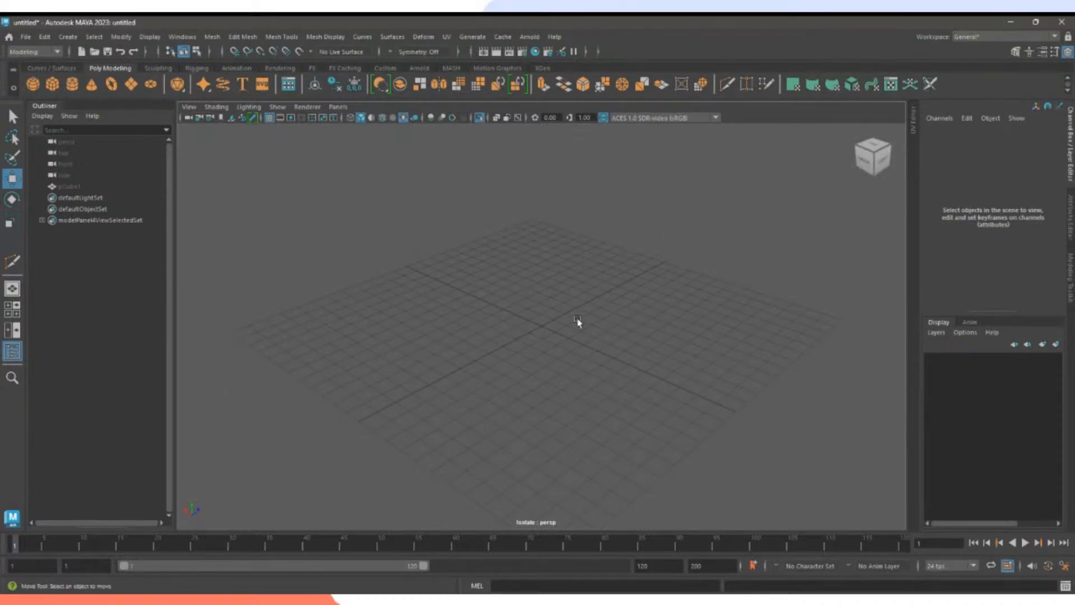
drag(581, 323, 469, 331)
alt+drag(619, 338, 500, 349)
alt+right_drag(542, 379, 561, 352)
scroll(560, 352, down, 4)
click(70, 187)
key(shift+h)
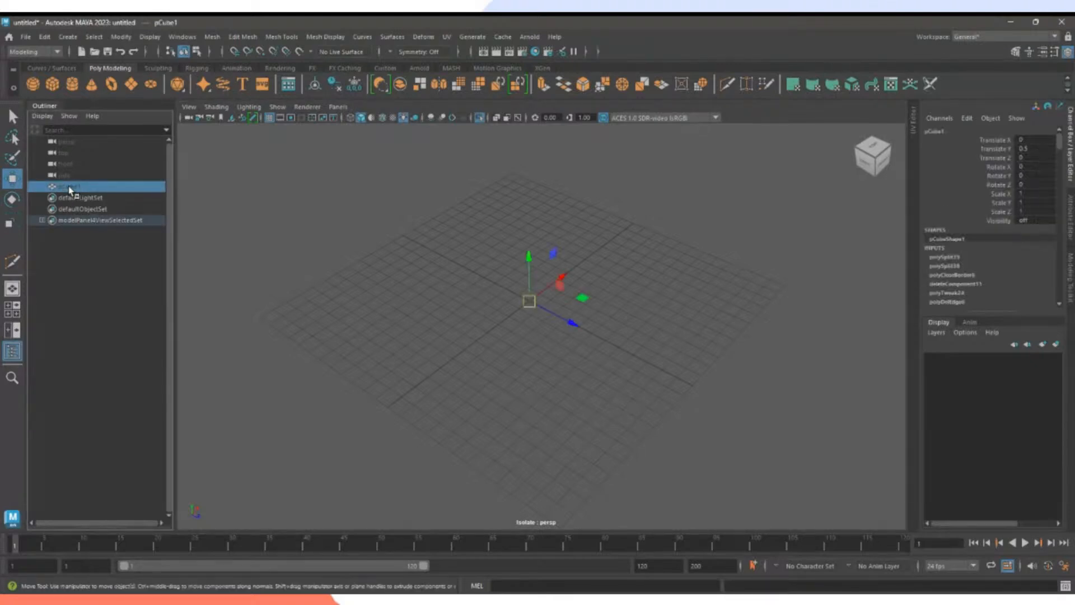
key(f)
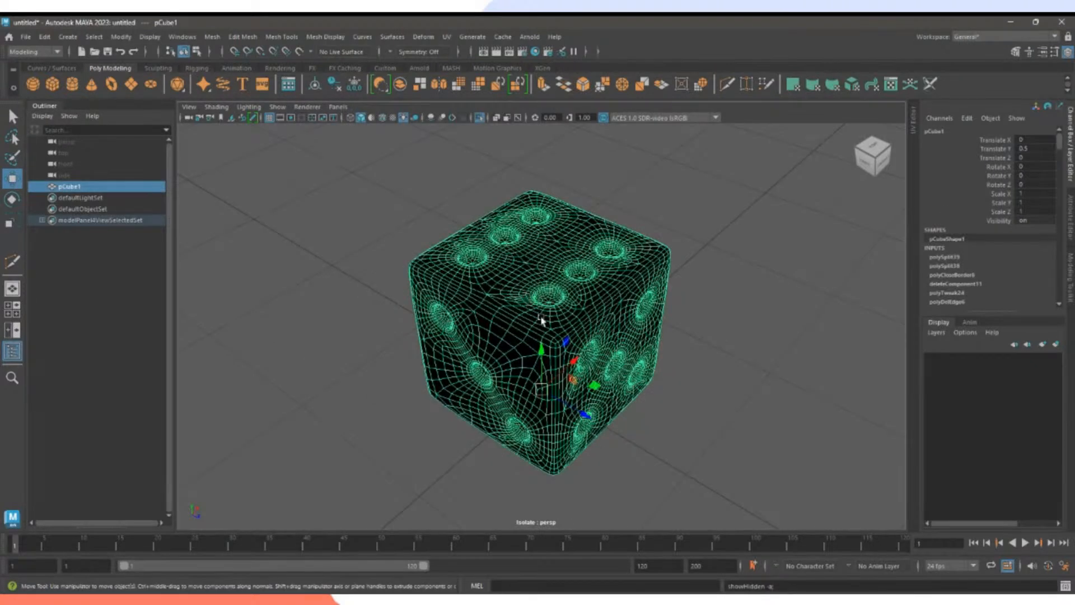
click(750, 425)
alt+drag(750, 425, 724, 398)
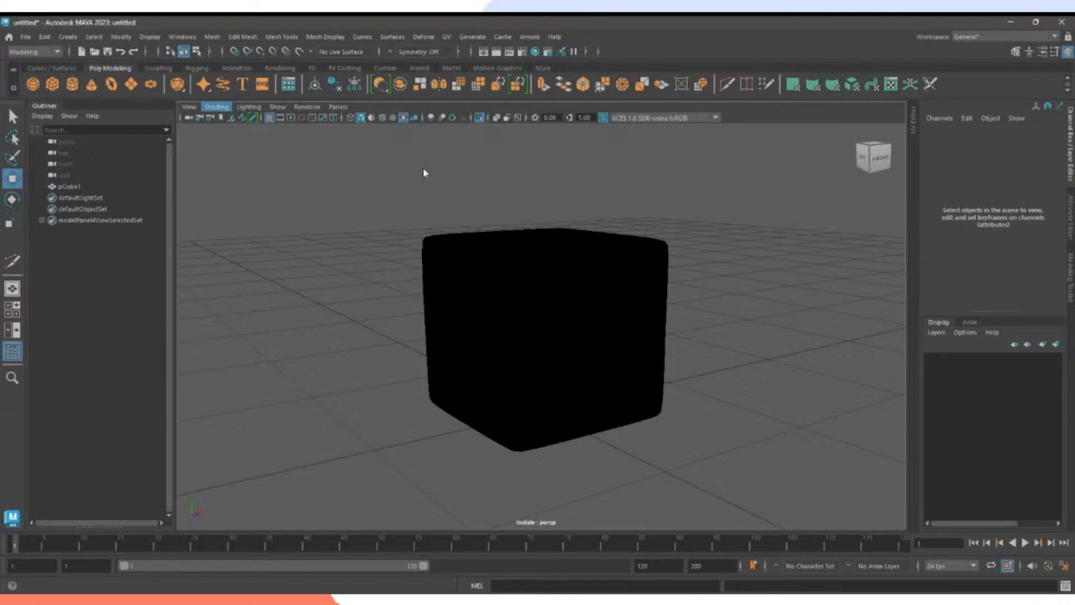
click(403, 117)
mouse_move(723, 303)
alt+mouse_down()
mouse_move(712, 336)
mouse_move(431, 324)
mouse_move(388, 307)
mouse_move(372, 319)
mouse_move(528, 351)
mouse_move(656, 306)
mouse_move(701, 339)
mouse_move(549, 293)
mouse_move(650, 334)
alt+mouse_up()
click(571, 315)
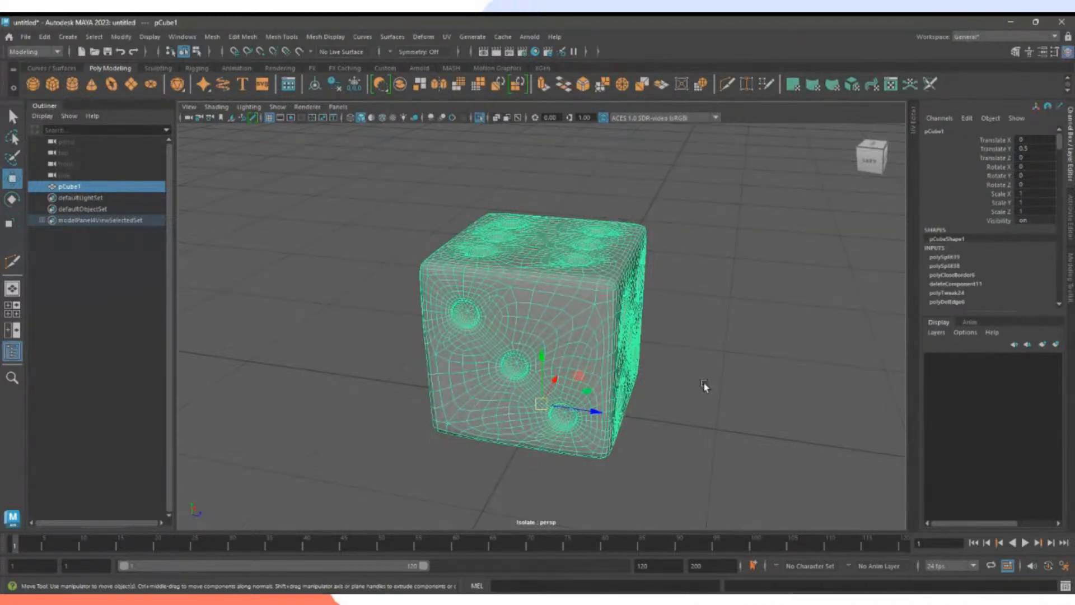
click(715, 385)
click(571, 318)
key(h)
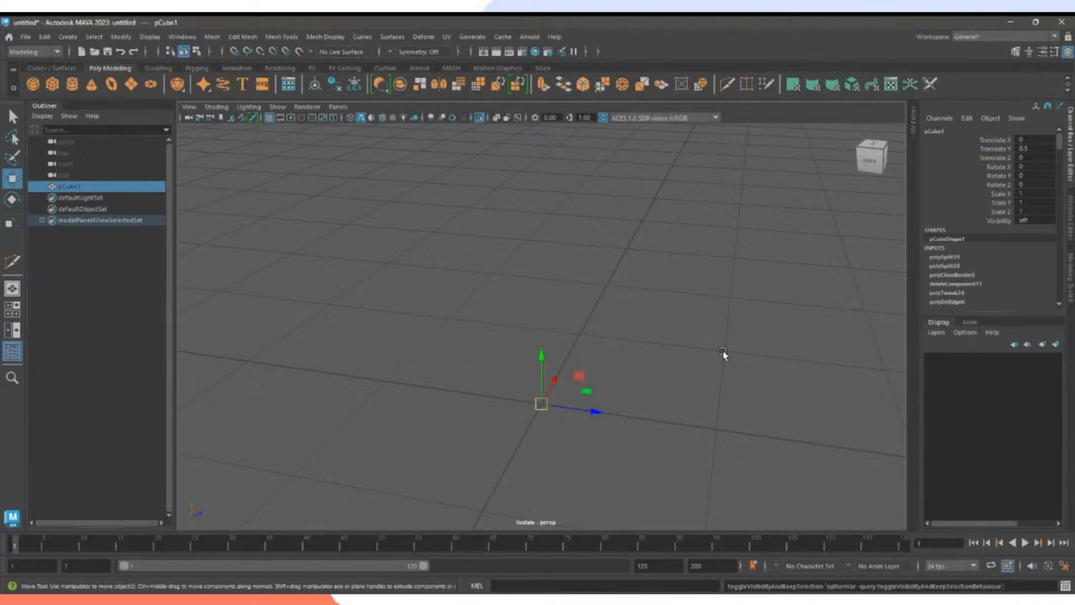
Deselect the hidden cube and create a polygon plane at the origin.
click(709, 351)
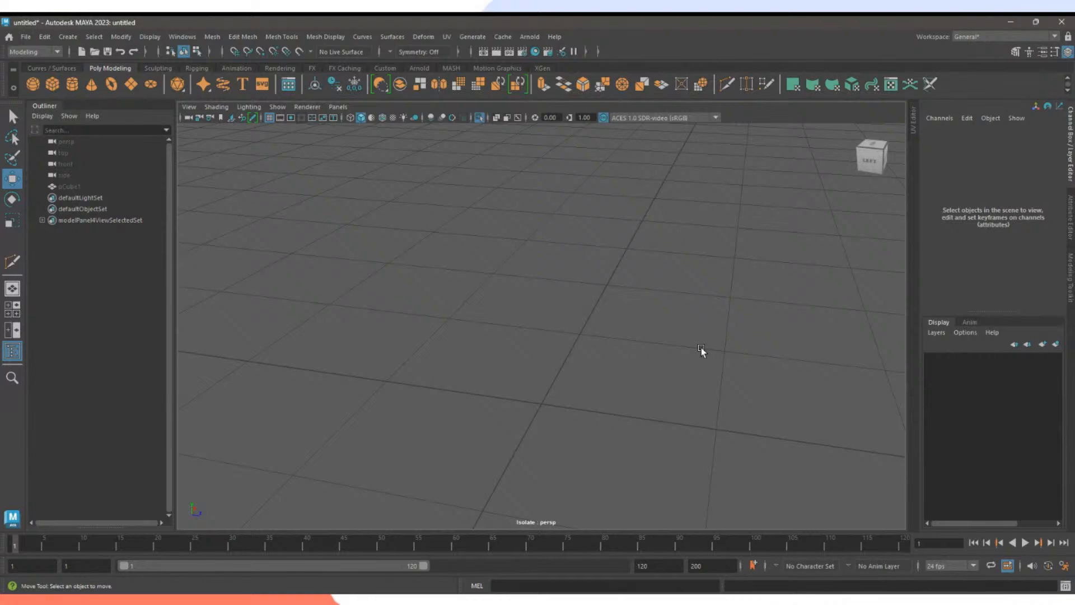
alt+drag(668, 330, 560, 325)
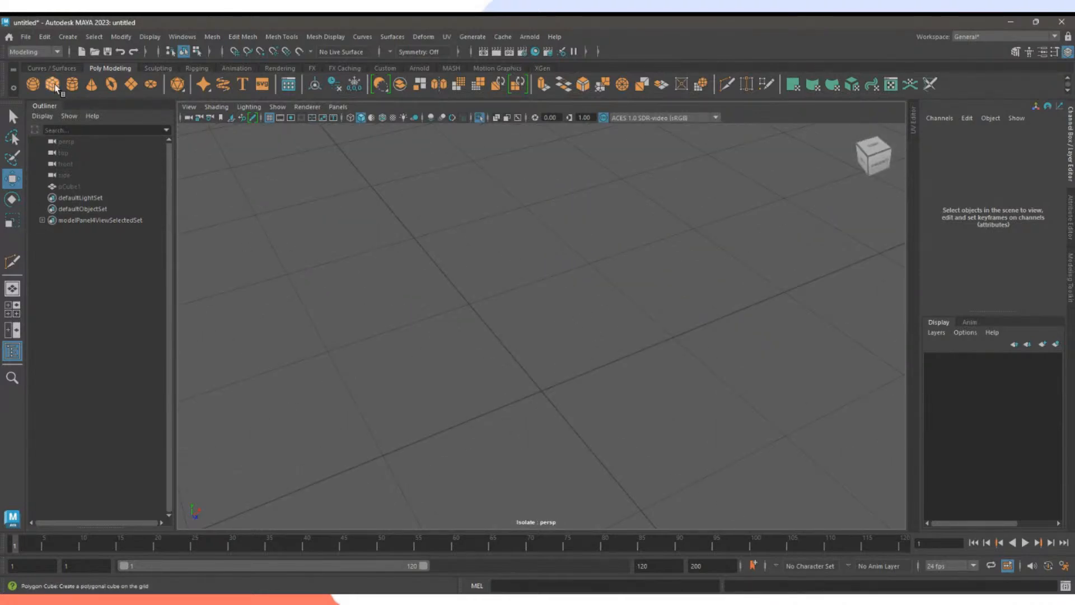
click(132, 84)
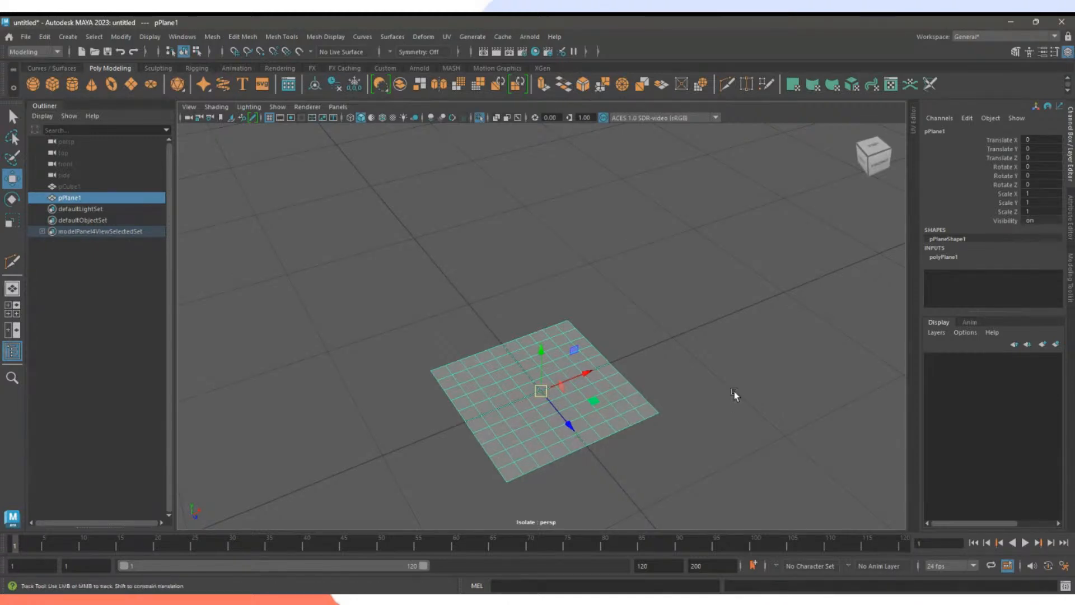
alt+middle_drag(733, 391, 726, 312)
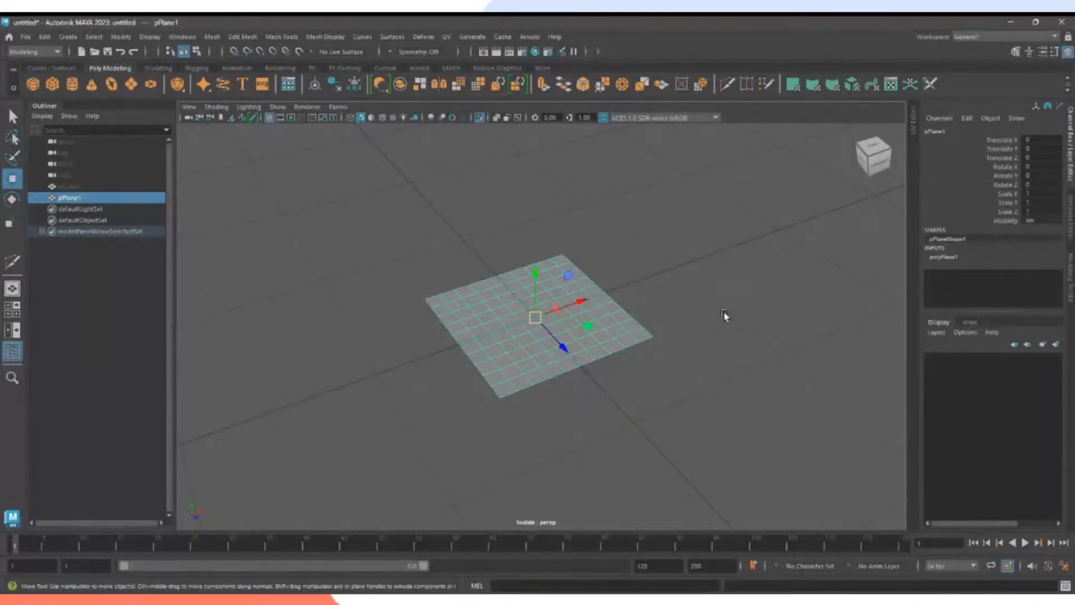
Set polyPlane1's Subdivisions Width and Height both to 1, then reselect the plane.
click(962, 257)
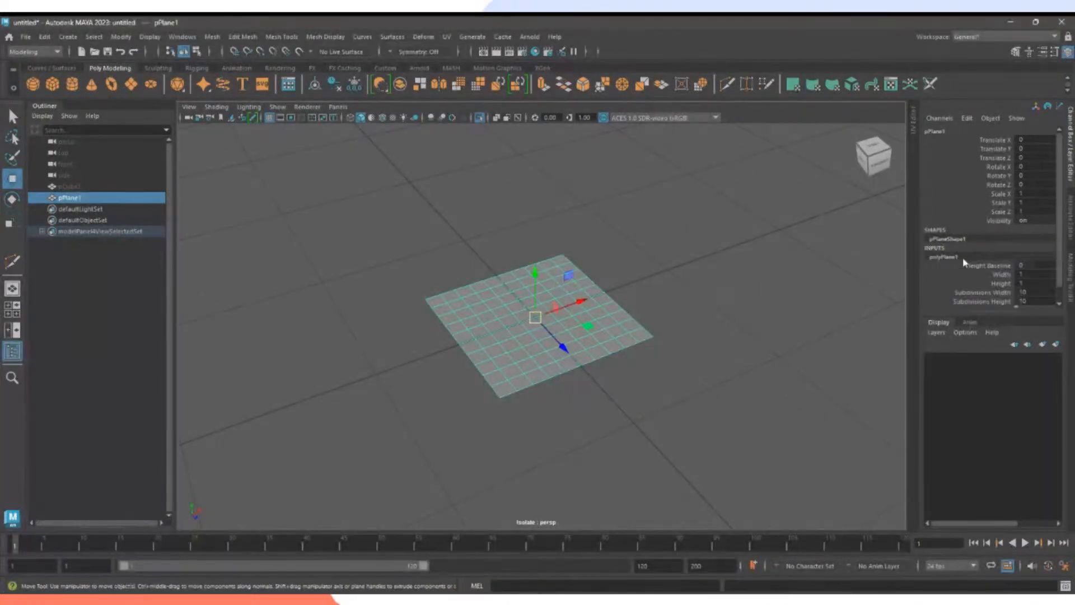
click(1024, 292)
text(1)
key(Return)
click(1024, 302)
text(1)
key(Return)
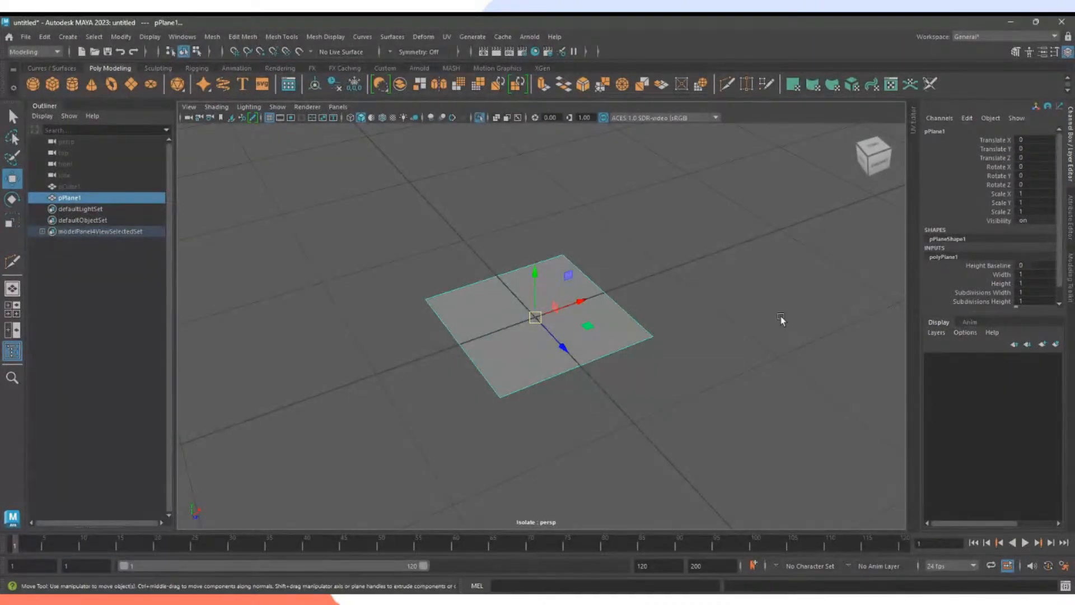
click(700, 316)
click(633, 333)
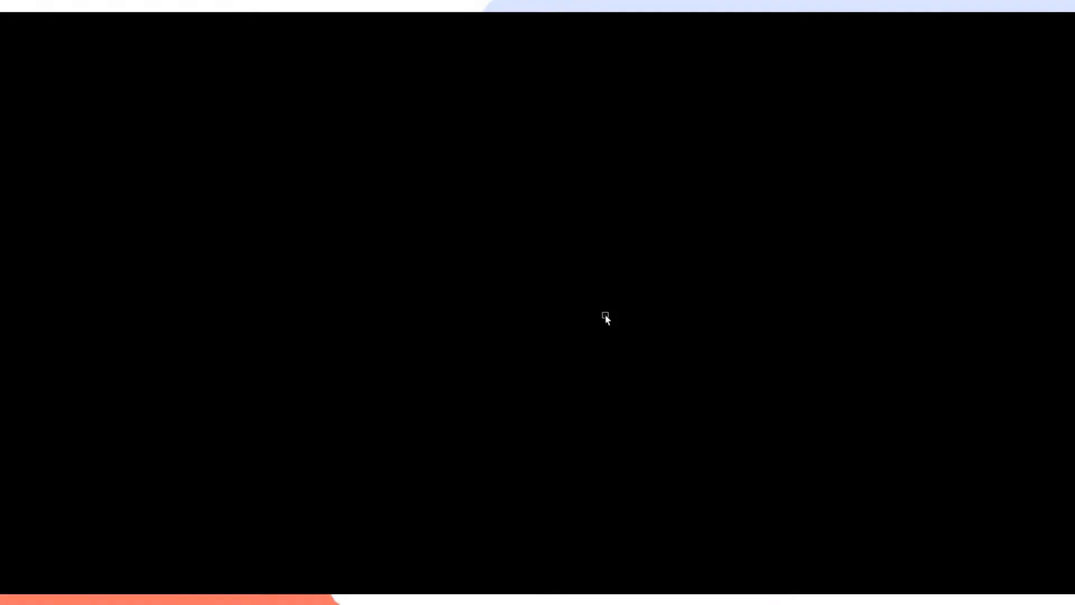
Assign a new Lambert material (lambert2) to pPlane1 from its right-click menu.
right_click(605, 319)
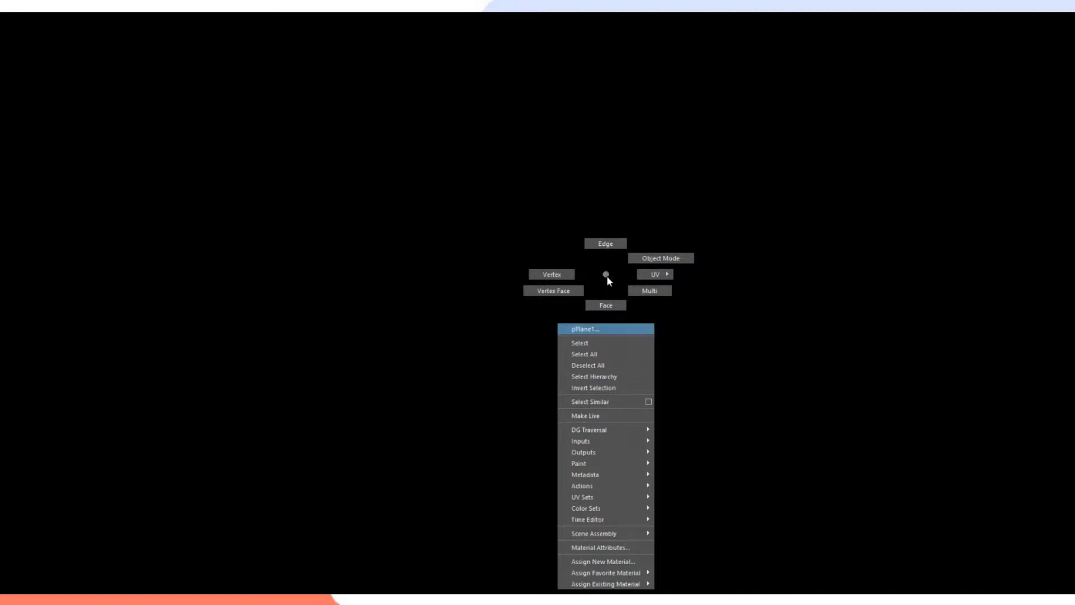
click(611, 561)
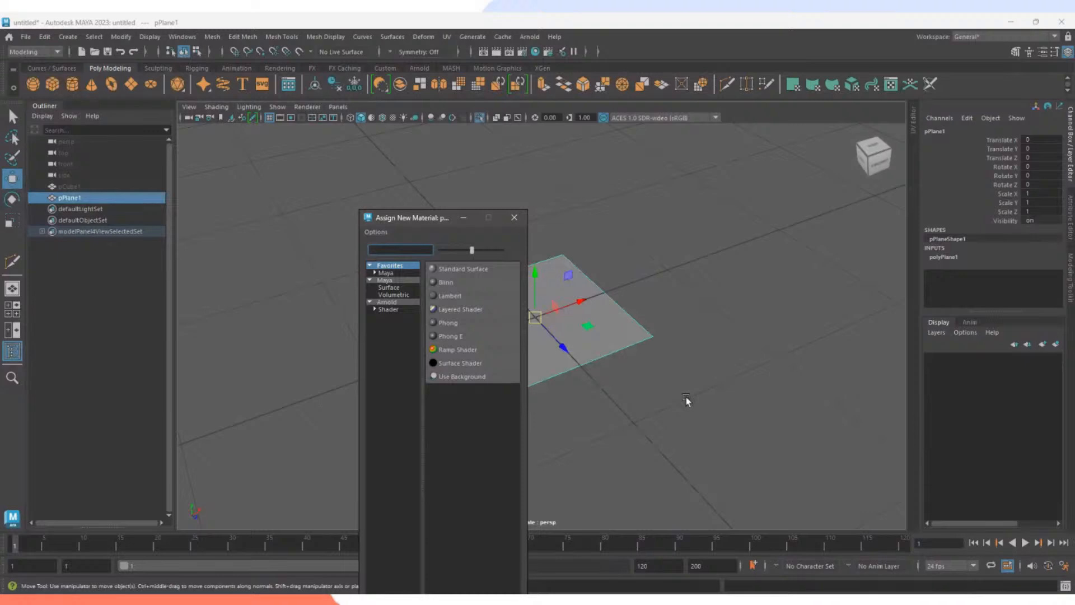
click(449, 296)
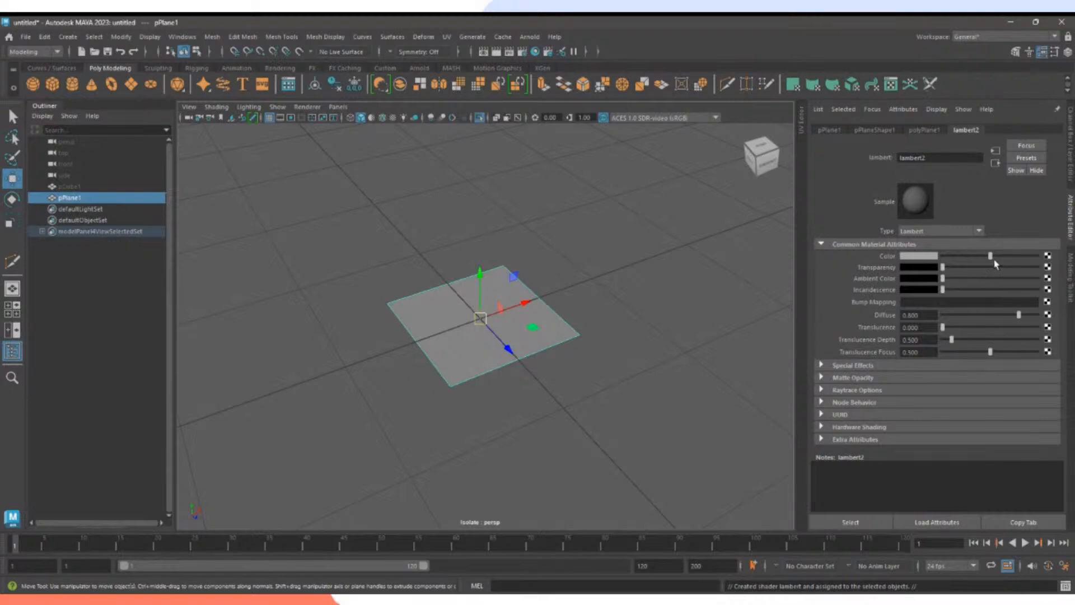
Darken lambert2's colour, make it semi-transparent, and keep the die pCube1 hidden.
mouse_move(990, 256)
mouse_down()
mouse_move(968, 259)
mouse_move(1036, 258)
mouse_move(902, 258)
mouse_move(1019, 263)
mouse_move(952, 258)
mouse_move(1009, 258)
mouse_up()
mouse_move(942, 267)
mouse_down()
mouse_move(974, 267)
mouse_move(941, 268)
mouse_up()
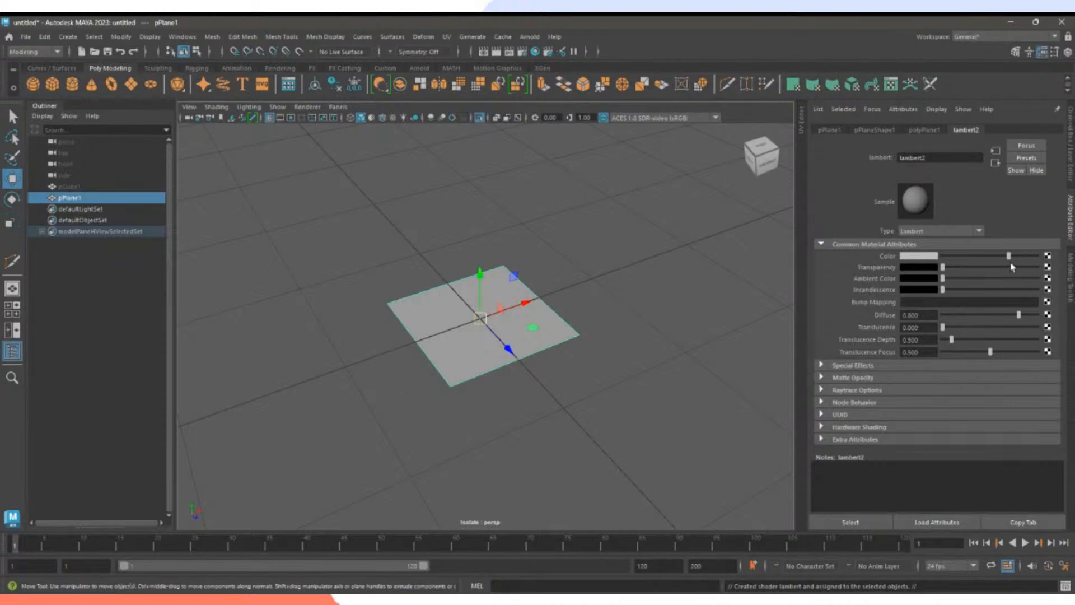
click(91, 188)
key(h)
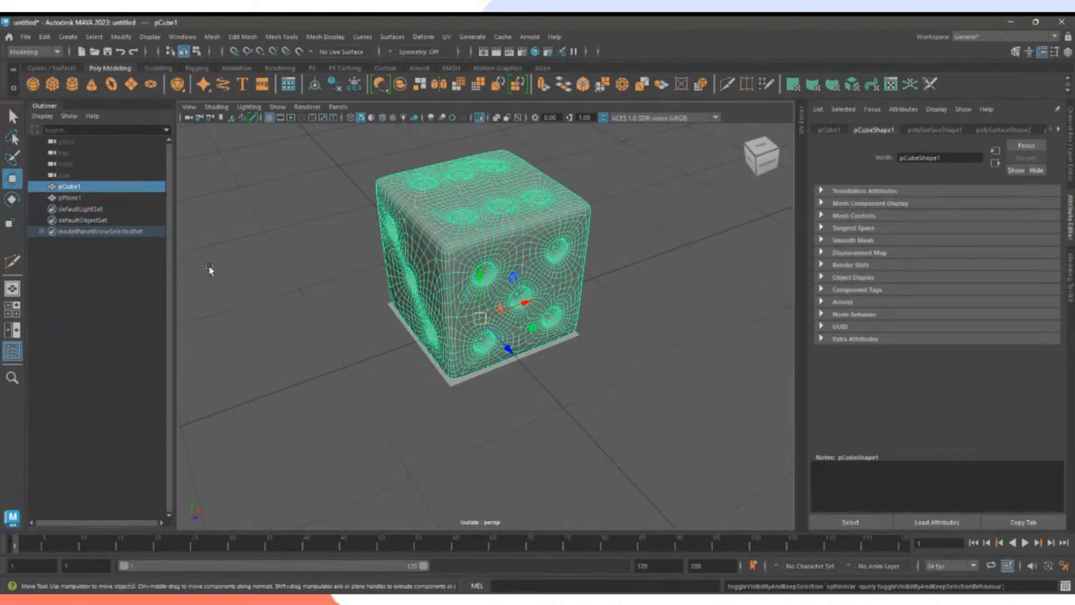
key(h)
Select the plane and open Create Render Node for lambert2's Color.
click(608, 258)
click(542, 319)
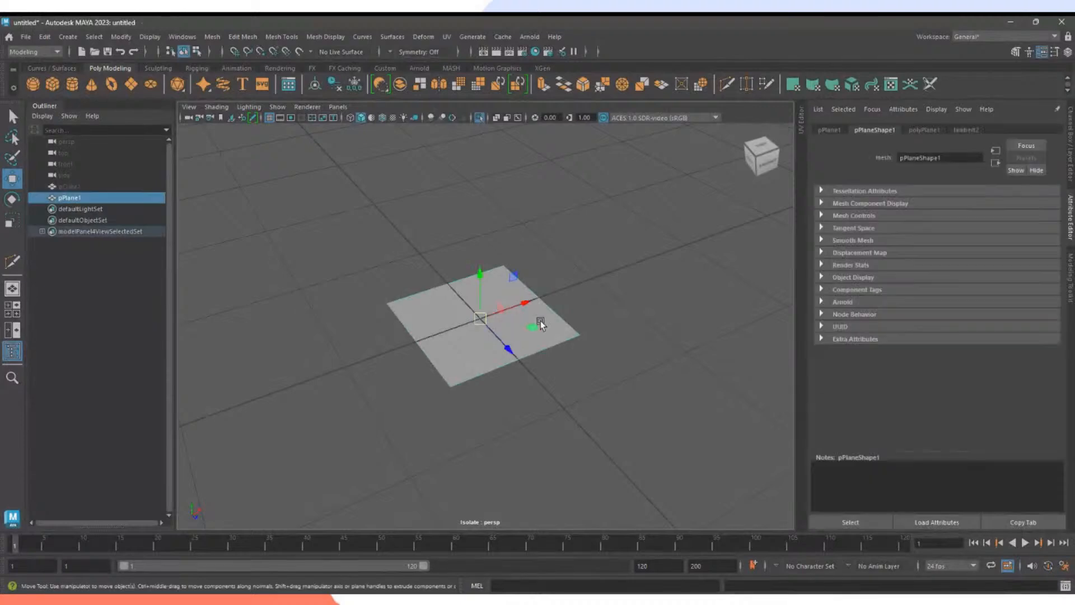
click(967, 131)
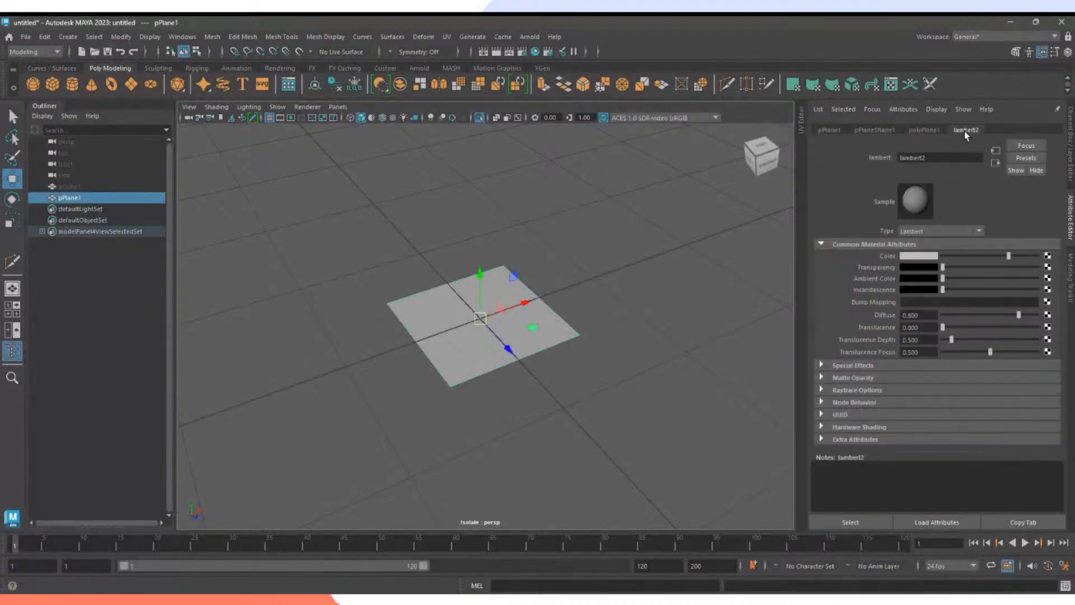
click(1047, 256)
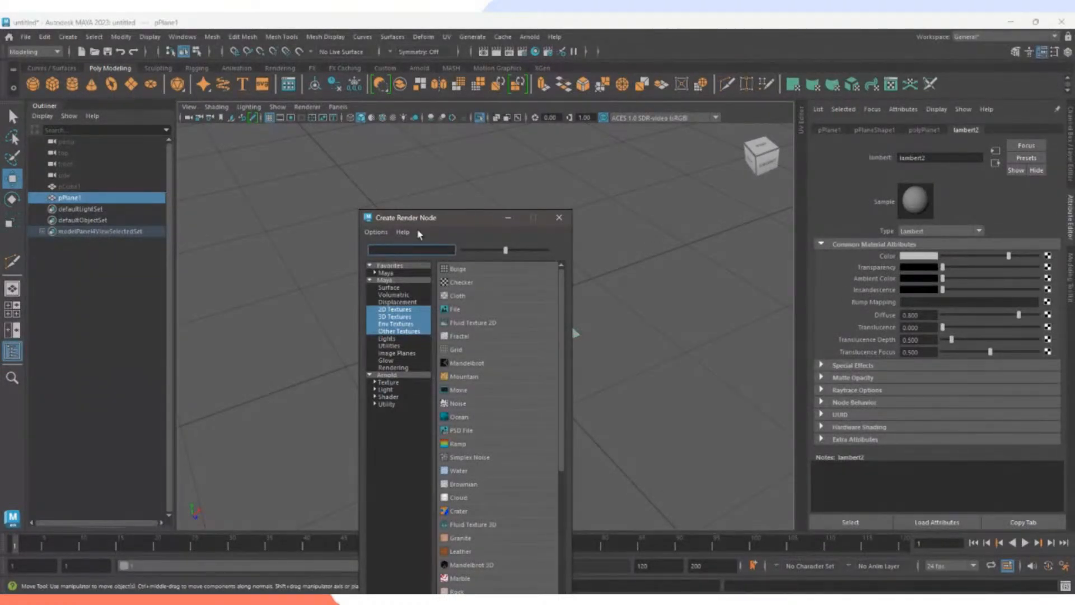
Create a File texture for lambert2's Color and browse for the dice-net image.
drag(420, 221, 429, 200)
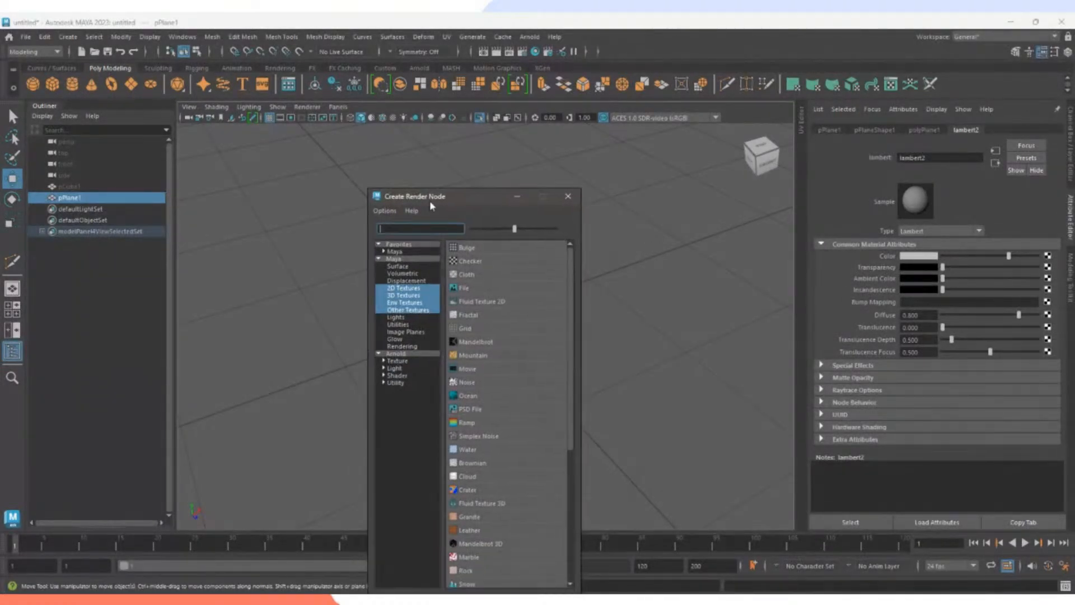
click(464, 288)
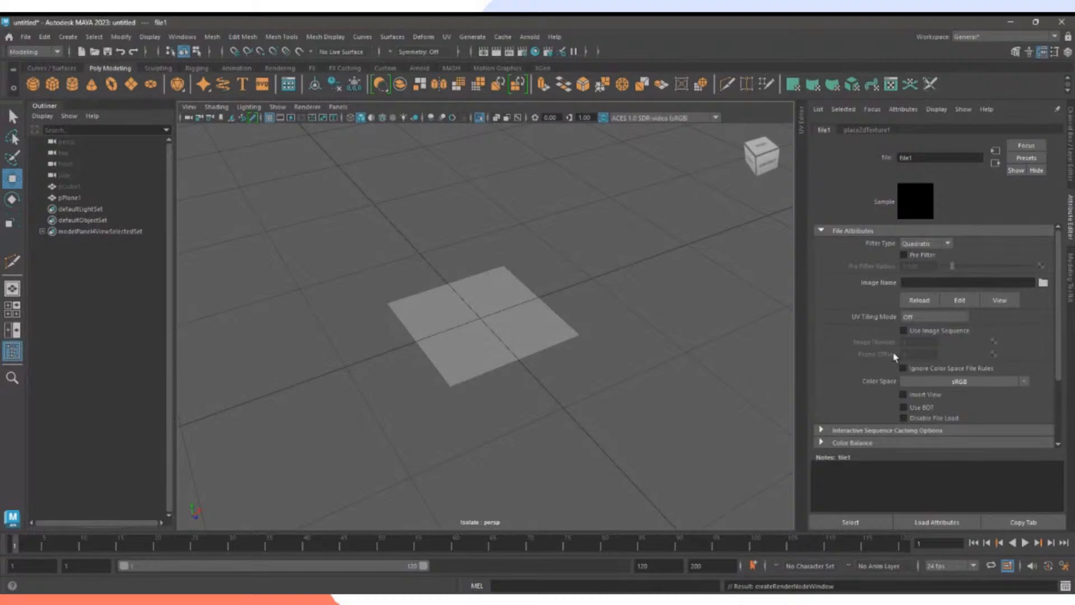
click(1044, 283)
drag(463, 178, 1072, 208)
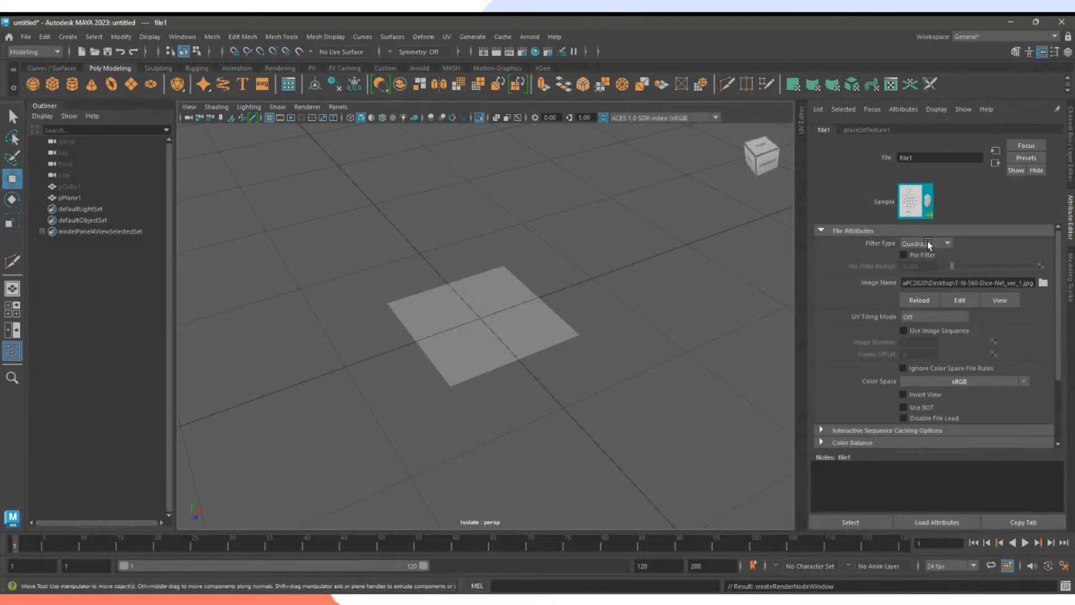
Turn off textured display and show the selected plane as wireframe only.
click(436, 340)
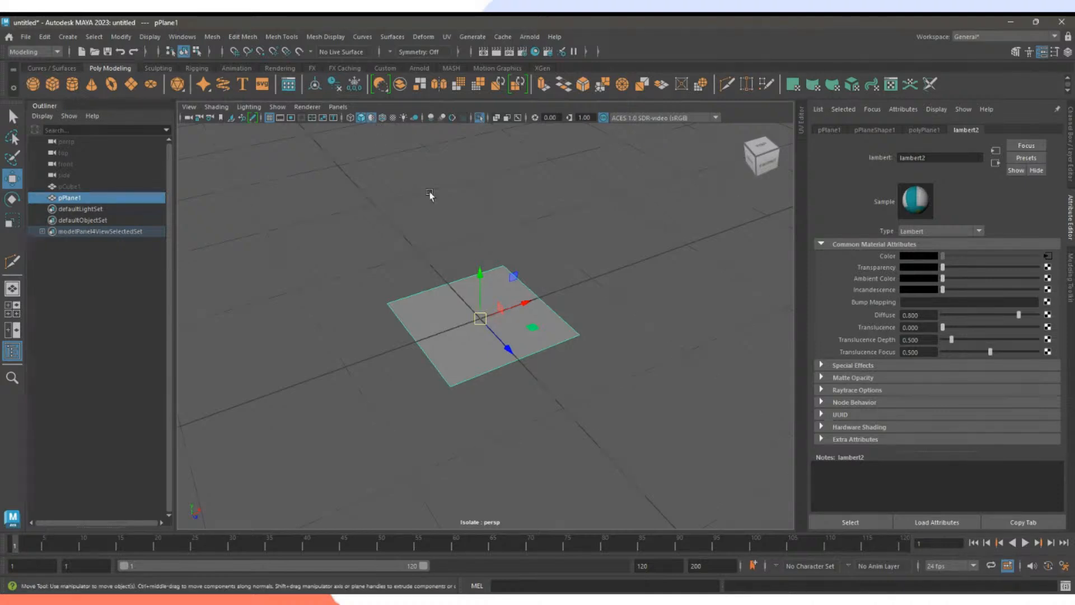
alt+drag(556, 261, 519, 273)
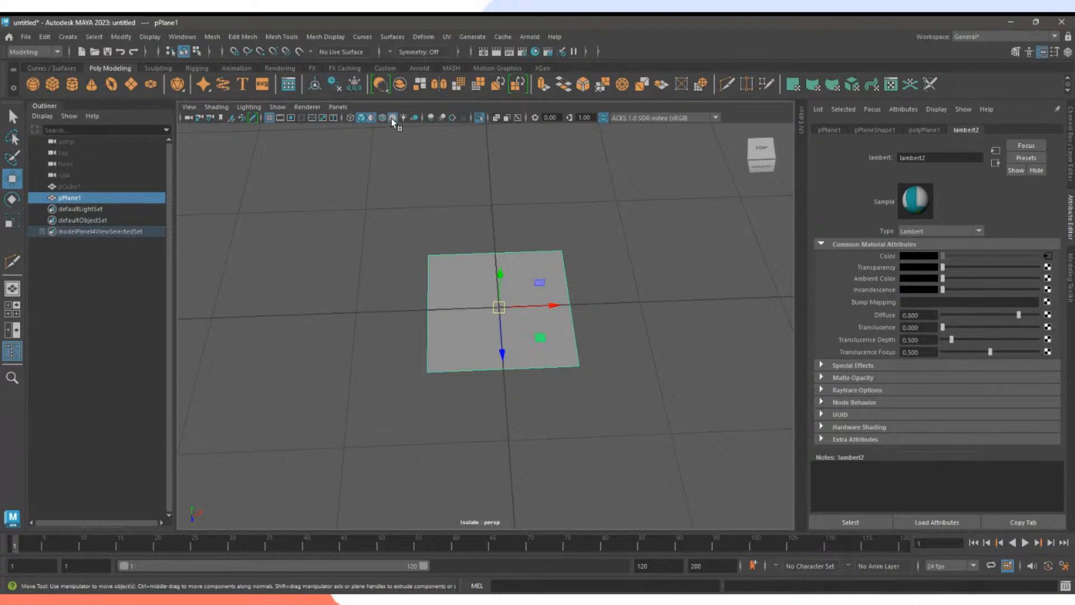
click(394, 119)
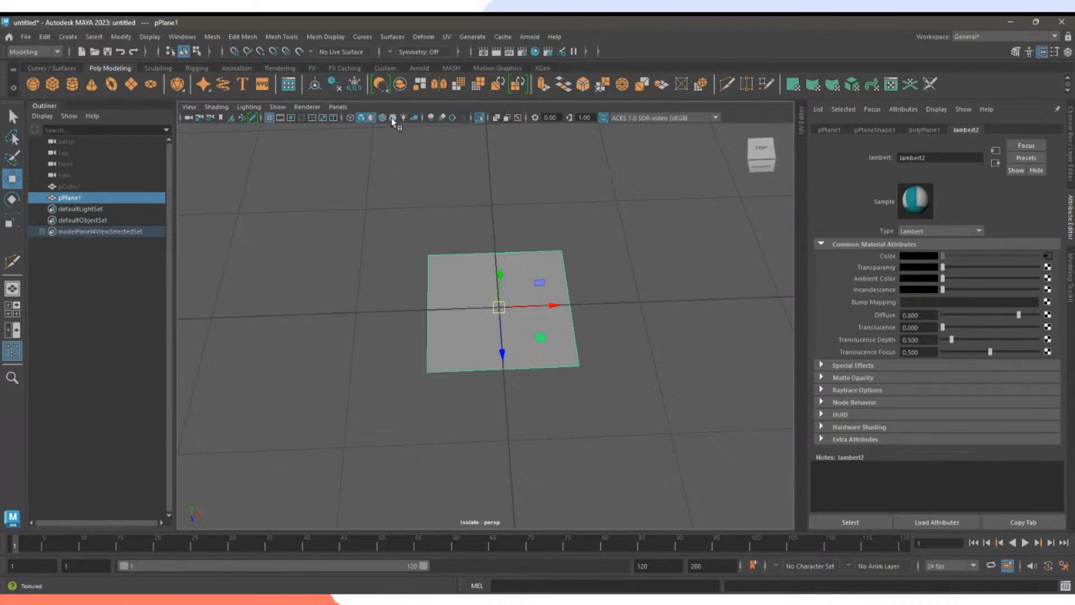
drag(385, 199, 674, 441)
alt+drag(602, 405, 533, 374)
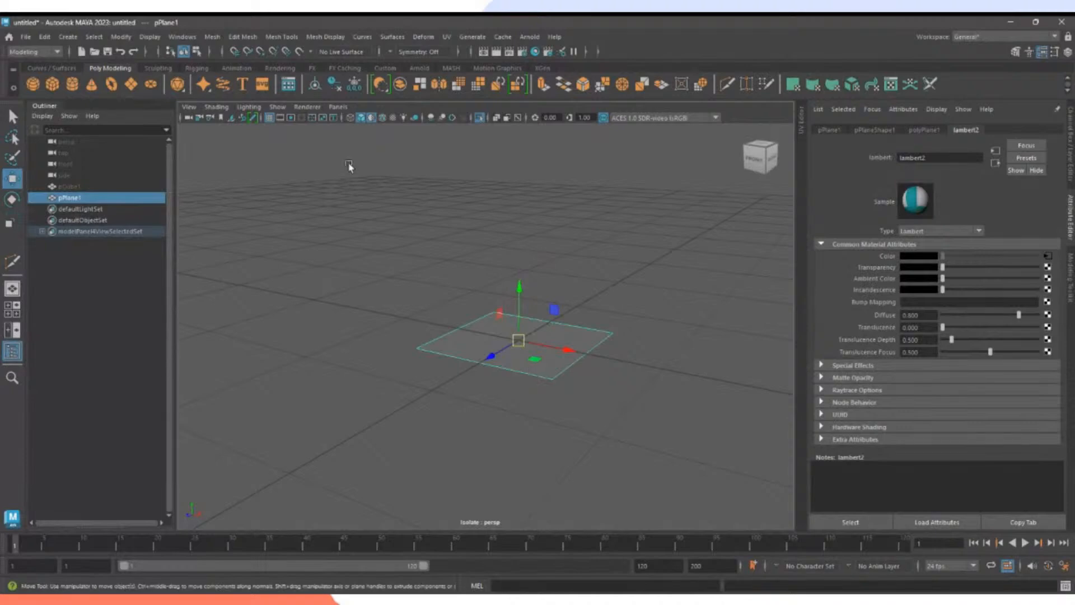
click(381, 118)
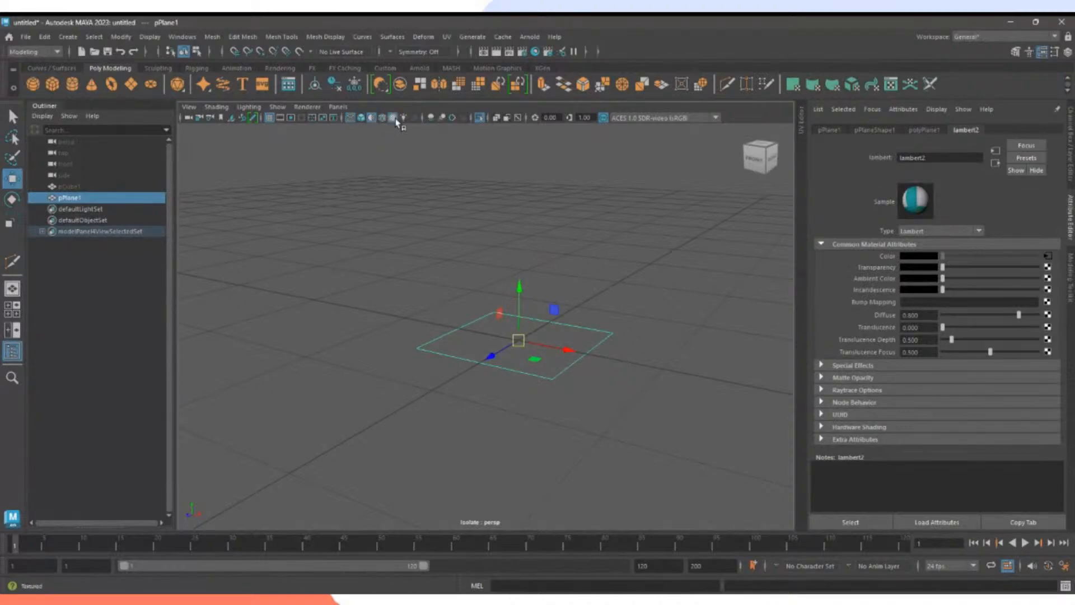
Turn on smooth shading and stretch the textured plane to 1.751 along X.
click(361, 119)
mouse_move(385, 231)
alt+mouse_down()
mouse_move(388, 245)
mouse_move(465, 291)
alt+mouse_up()
alt+right_drag(465, 291, 636, 350)
key(e)
key(r)
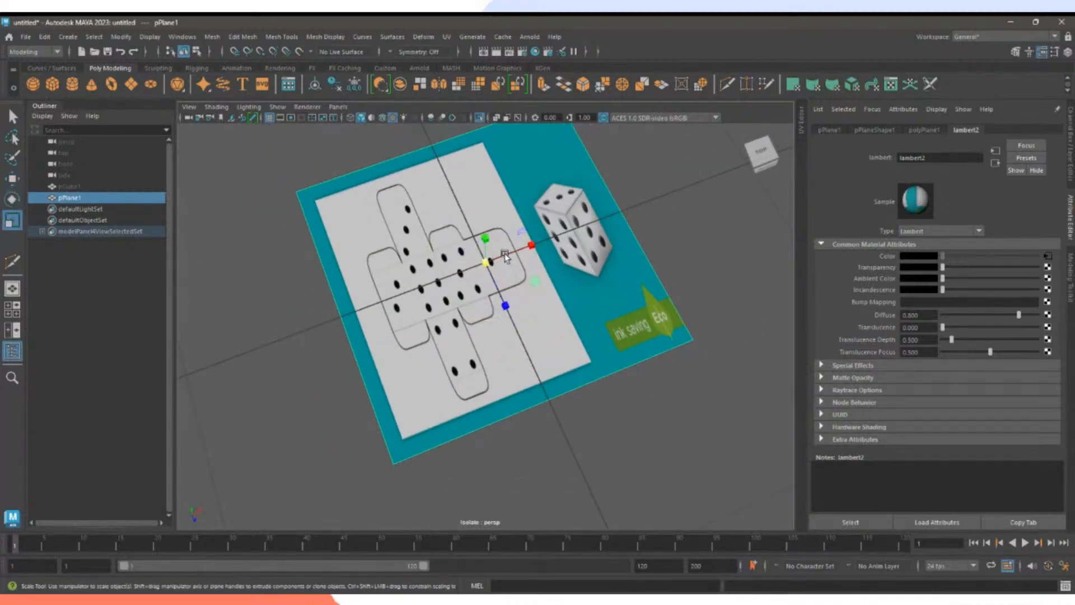
drag(529, 245, 566, 232)
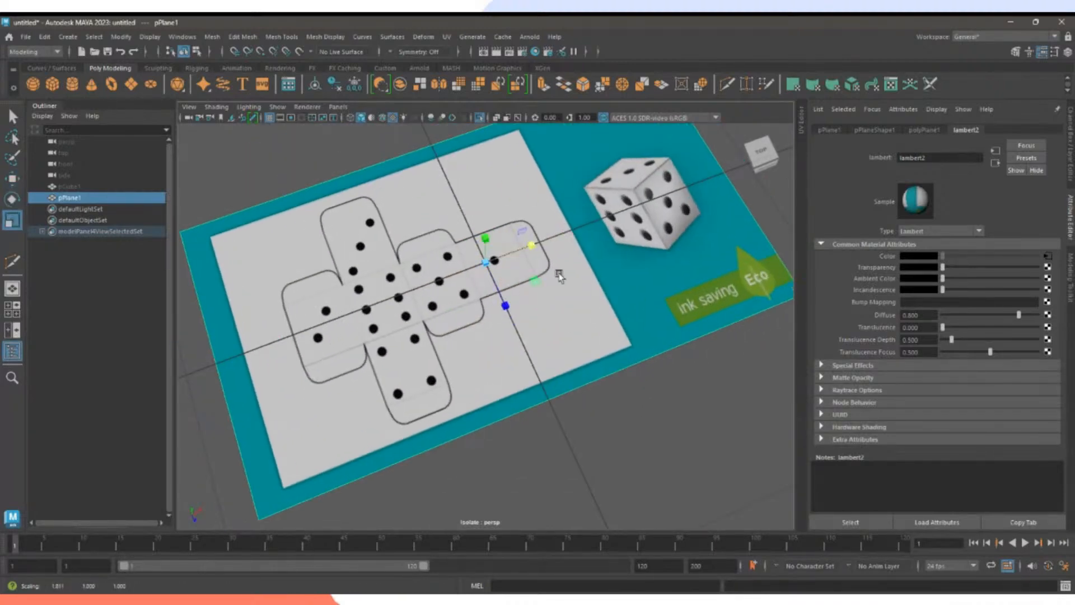
Test a 28-degree tilt of the plane, undo it, and return to the Select tool.
alt+right_drag(559, 271, 490, 297)
key(e)
drag(489, 297, 492, 382)
key(ctrl+z)
key(w)
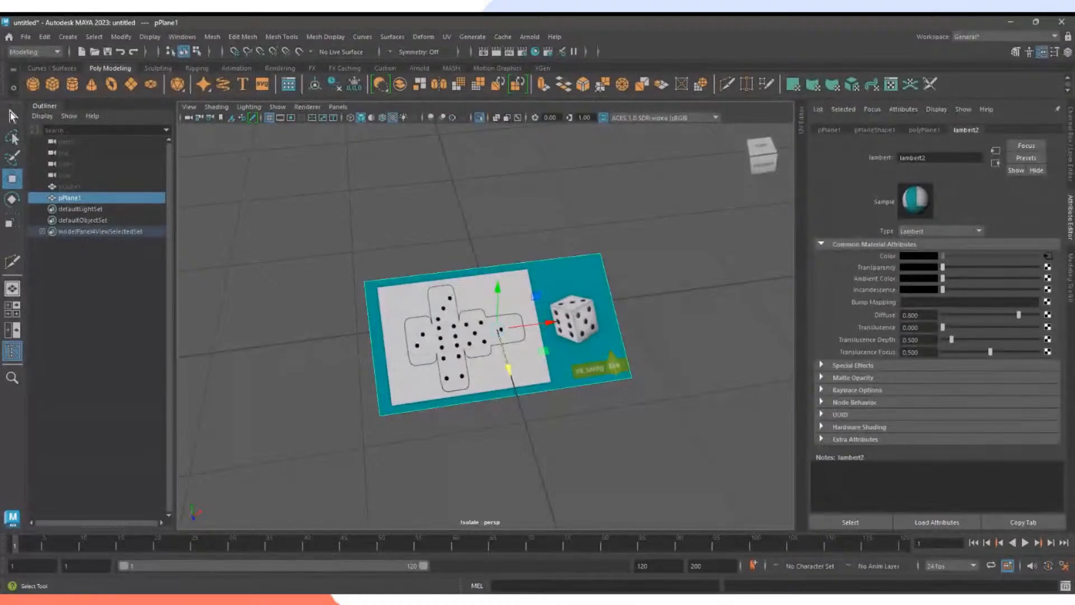
click(11, 117)
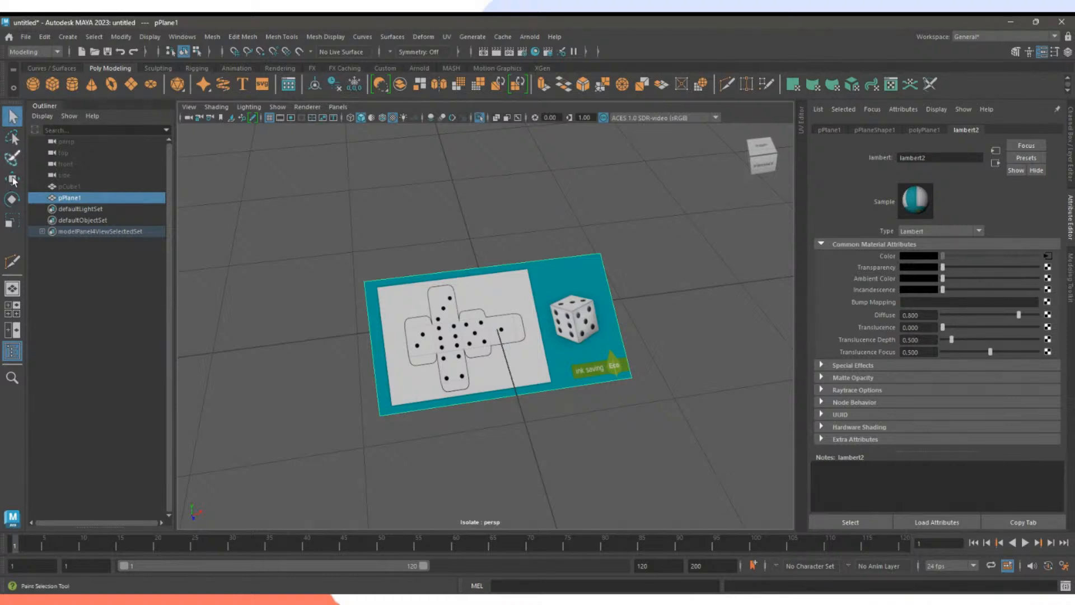
click(345, 240)
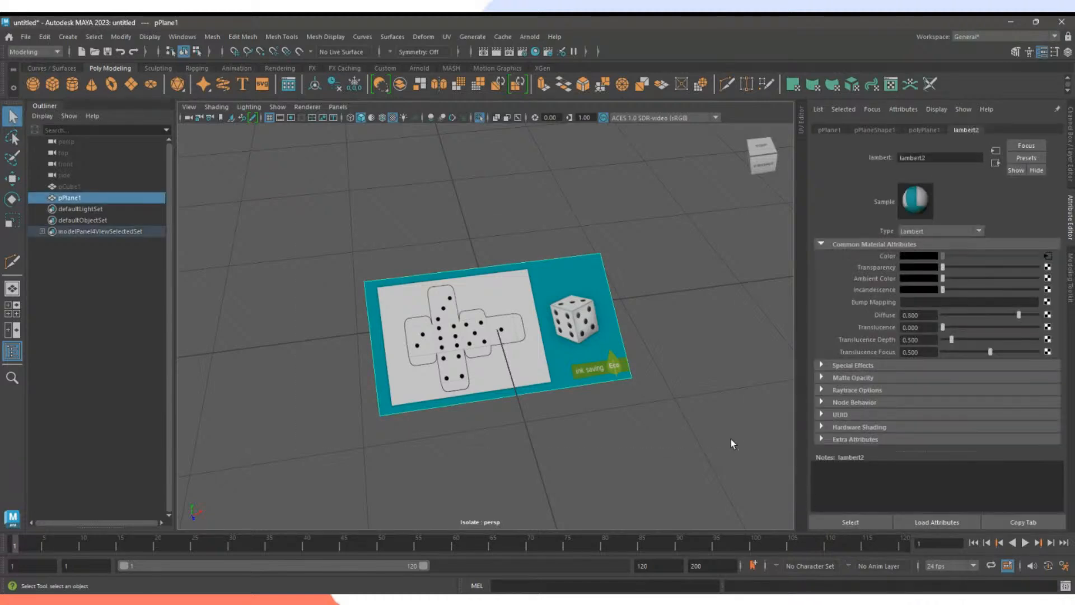
drag(731, 442, 296, 223)
Slide the textured plane left along X and reselect it.
click(12, 180)
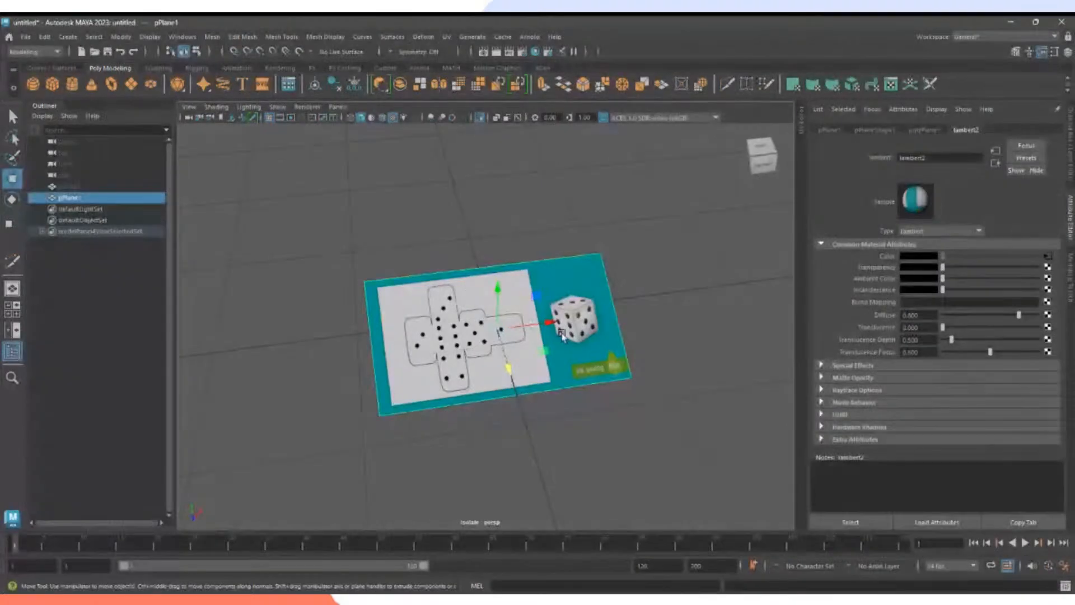
drag(545, 330, 568, 352)
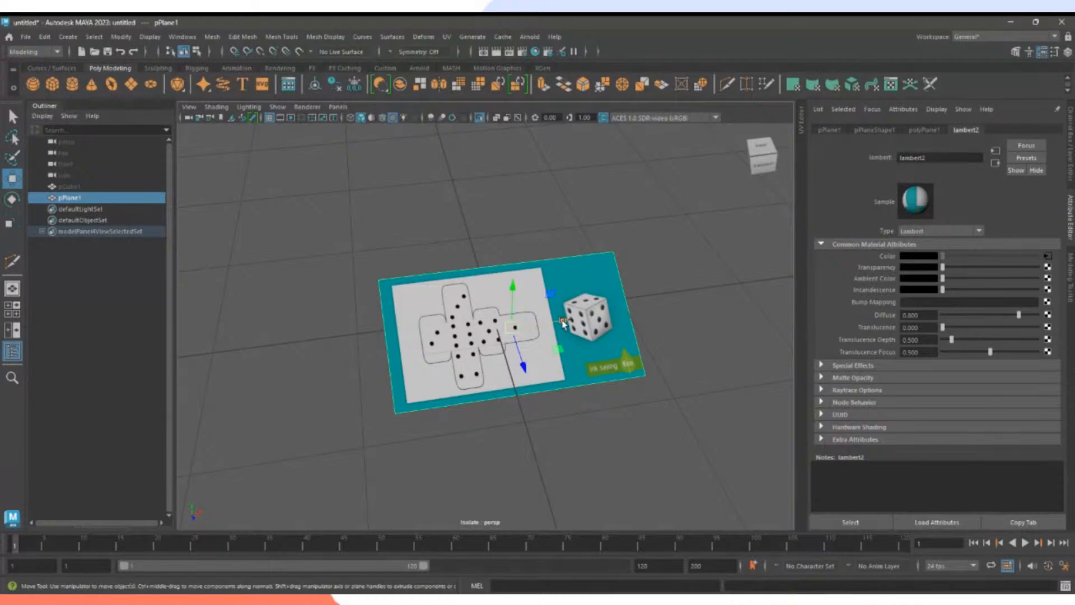
drag(563, 323, 455, 313)
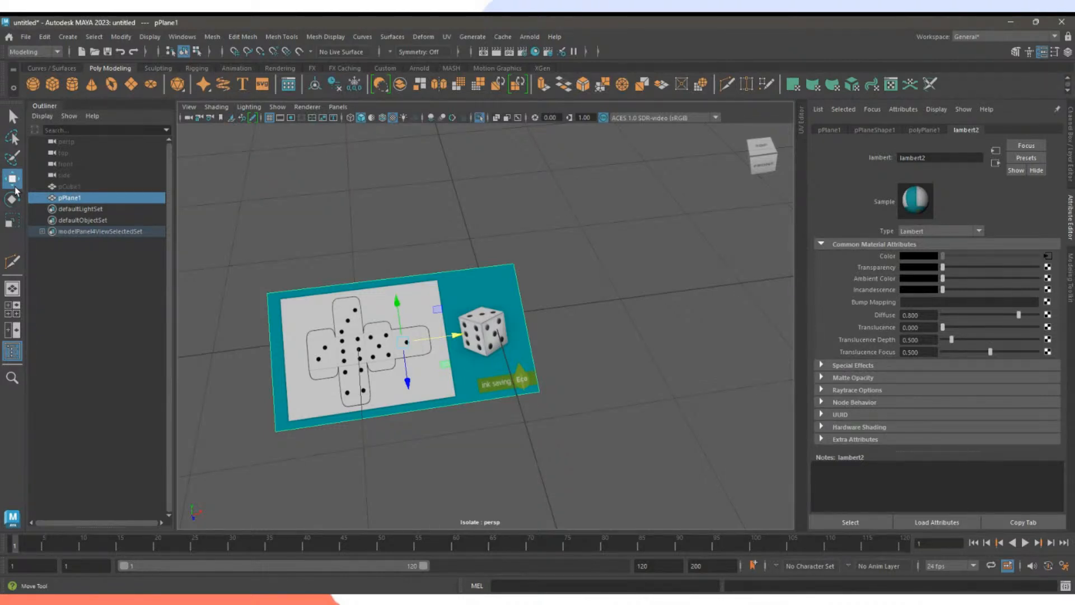
click(361, 231)
click(371, 306)
Cycle through the Scale, Rotate, Move and Select tools, ending on Scale.
key(r)
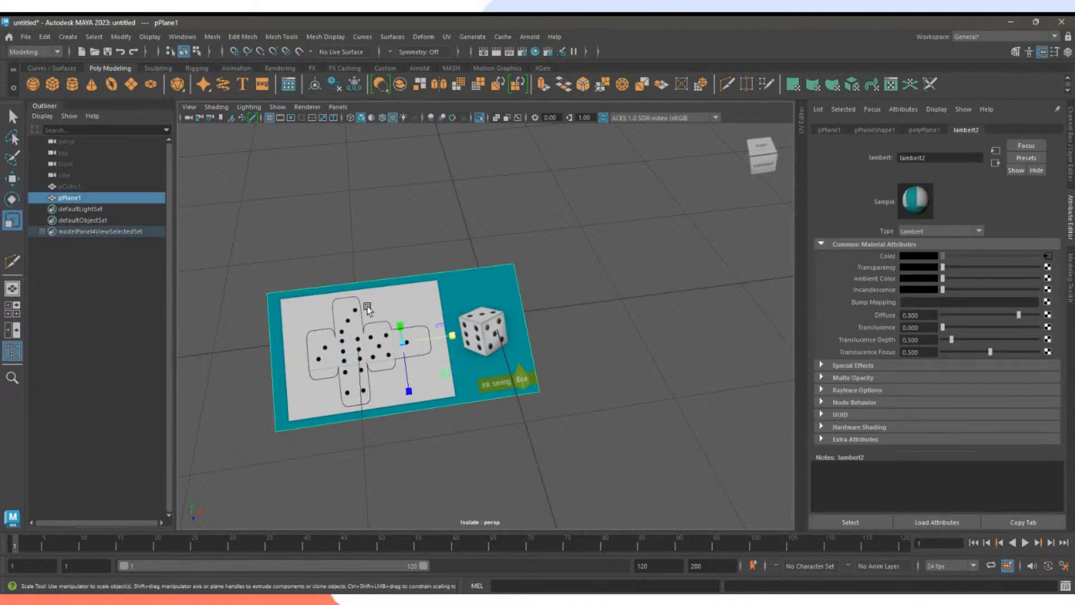
key(e)
key(r)
key(q)
key(e)
key(r)
key(q)
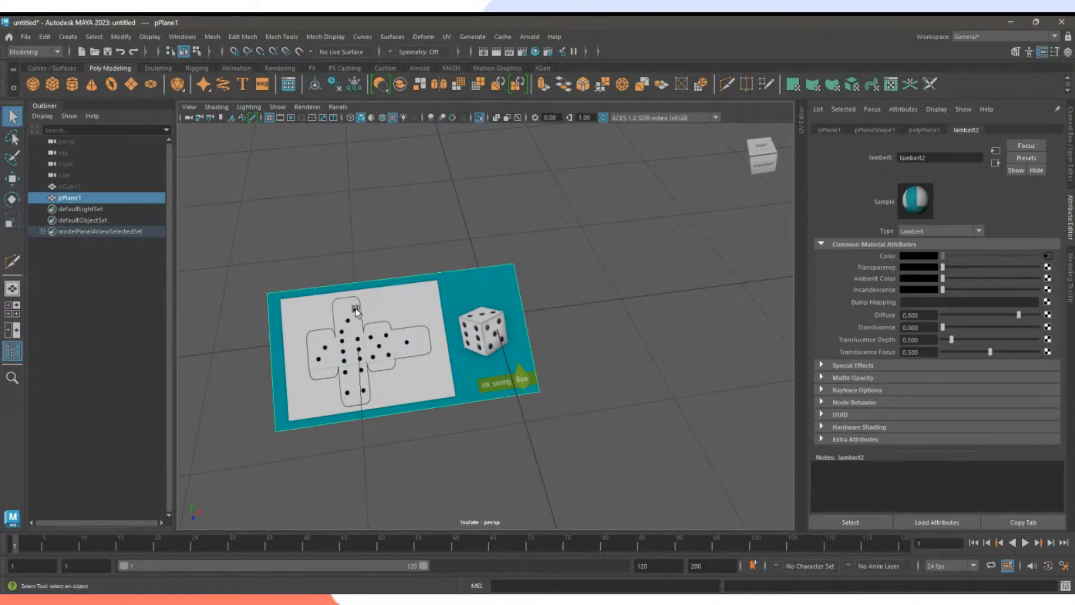
key(r)
key(w)
key(r)
key(w)
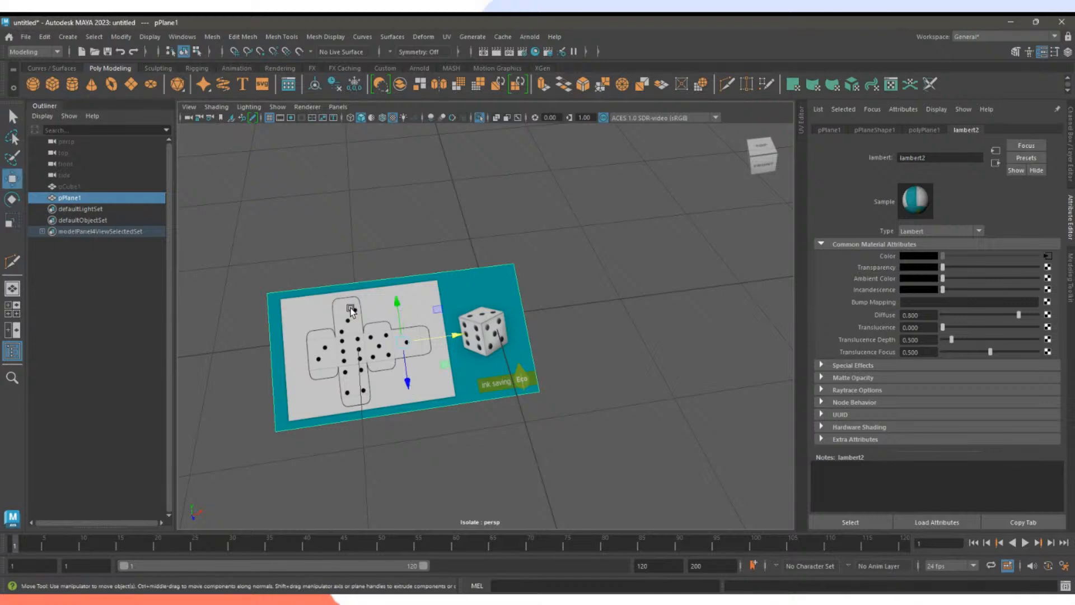
key(r)
key(e)
key(w)
key(r)
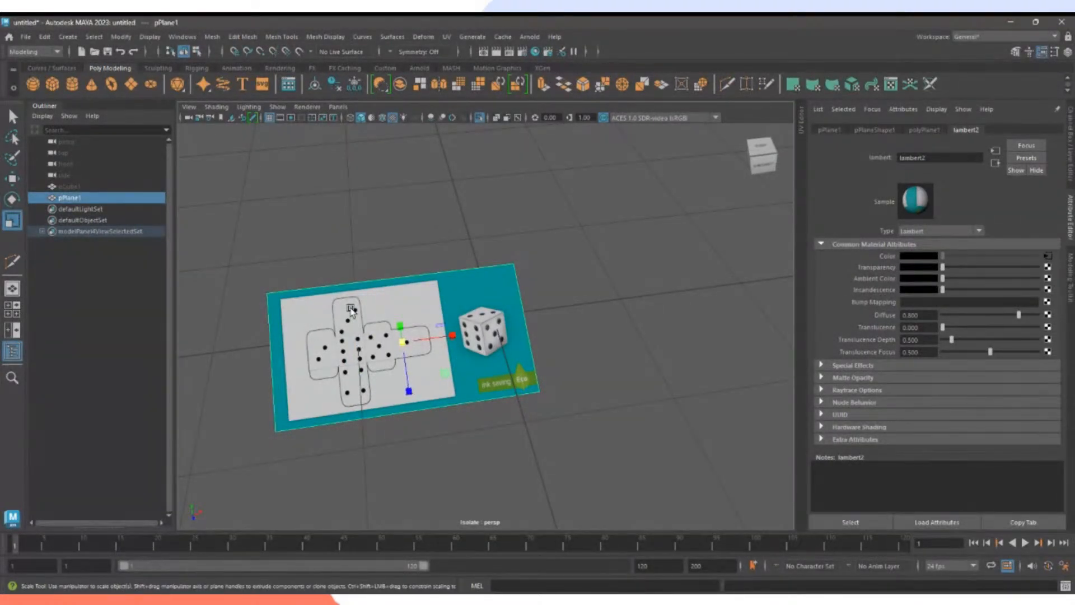
Move the plane right along X and test-rotate it to face the camera.
key(w)
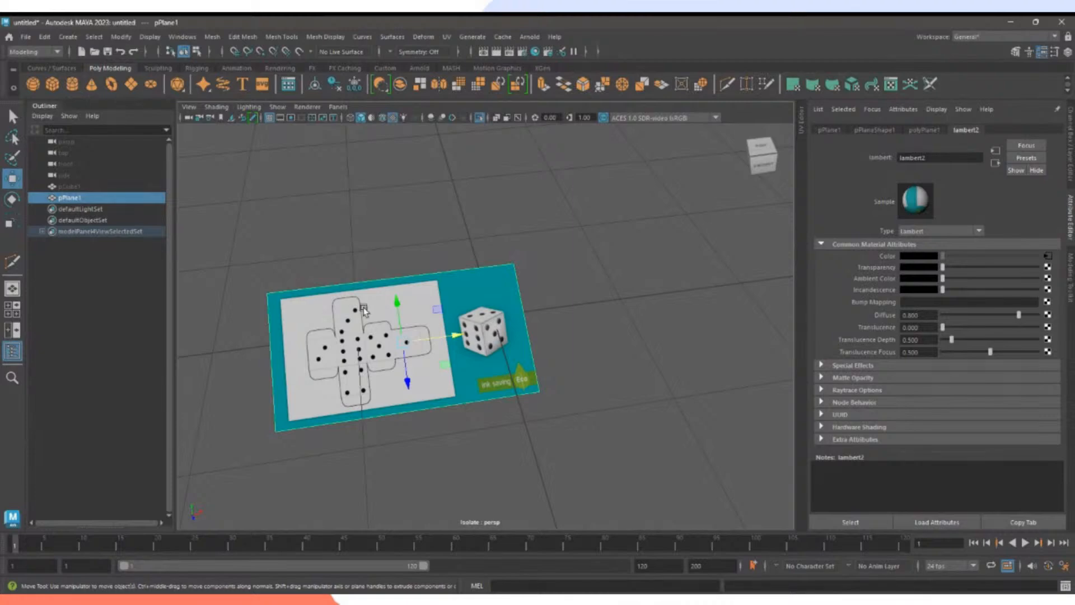
drag(459, 335, 542, 328)
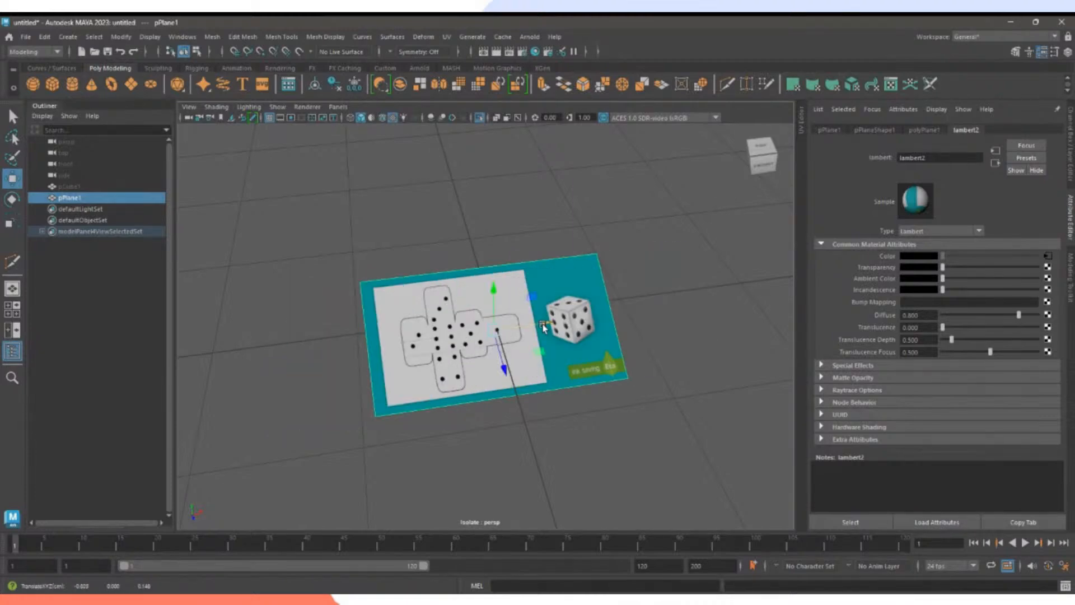
key(e)
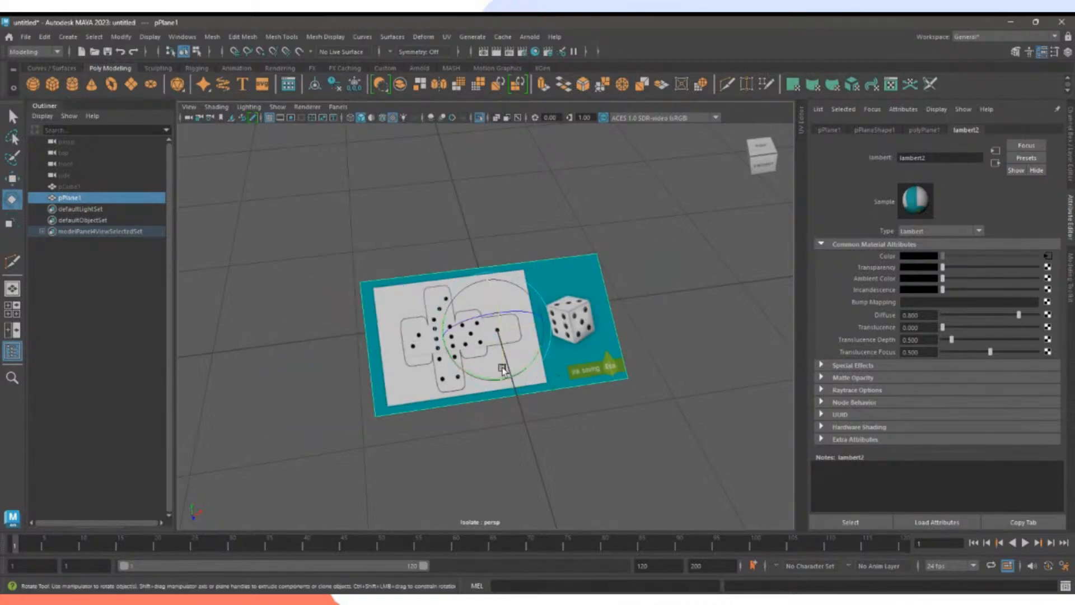
mouse_move(504, 374)
mouse_down()
mouse_move(491, 273)
mouse_move(510, 390)
mouse_up()
drag(523, 341, 484, 335)
key(r)
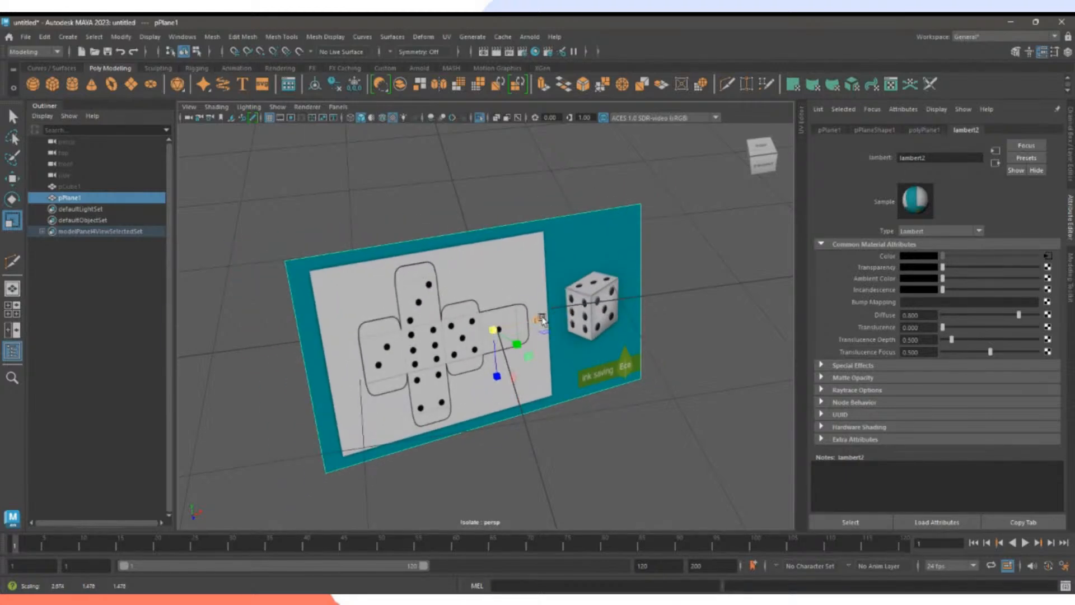
key(w)
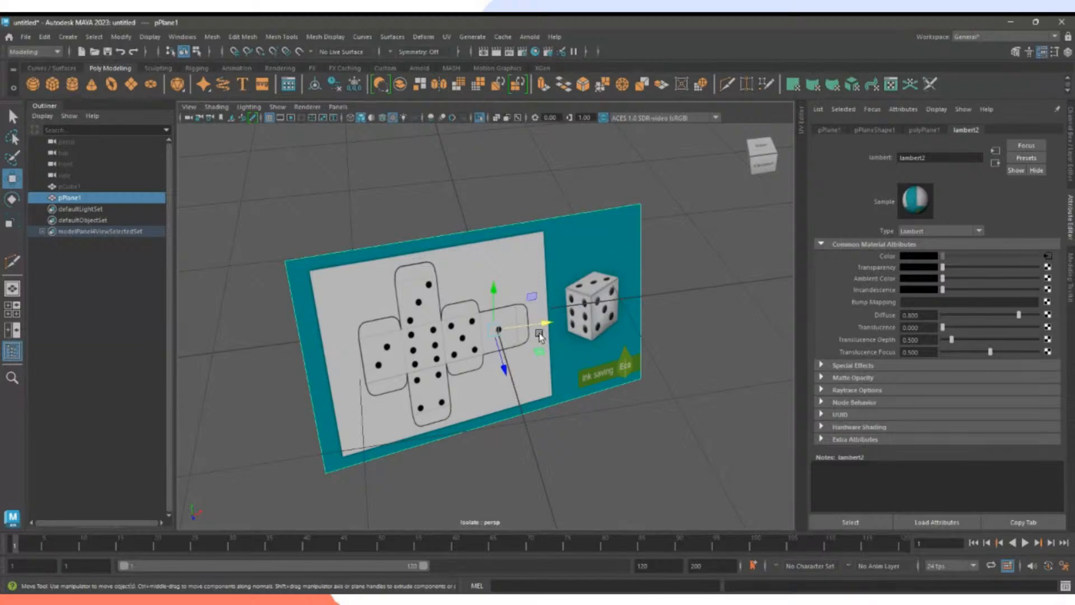
key(e)
mouse_move(518, 339)
mouse_down()
mouse_move(527, 343)
mouse_move(503, 349)
mouse_up()
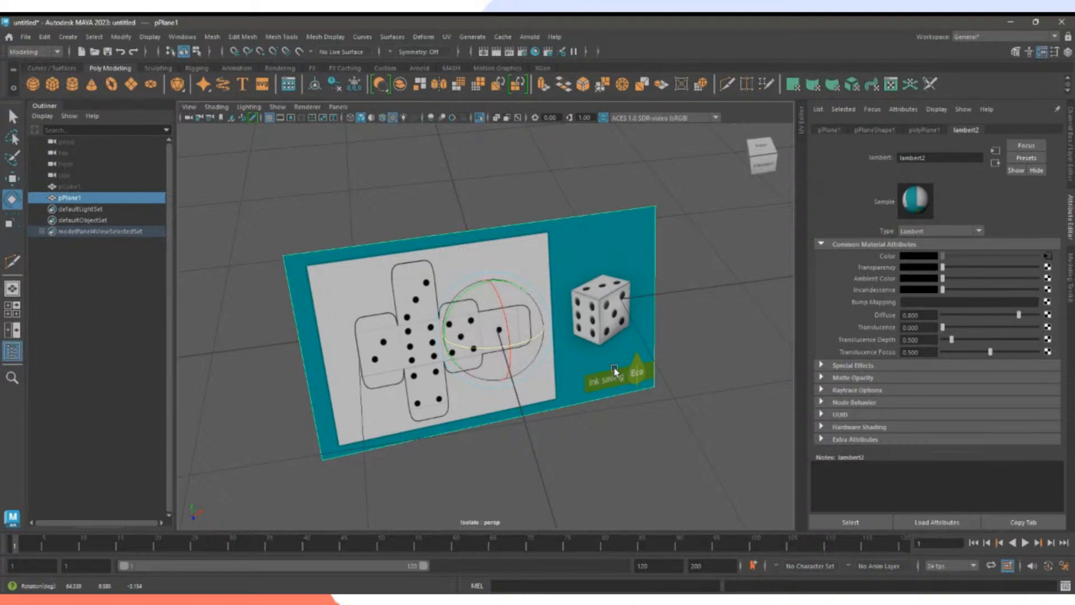
Move the plane's pivot just right of the die and rotate the plane around it.
key(d)
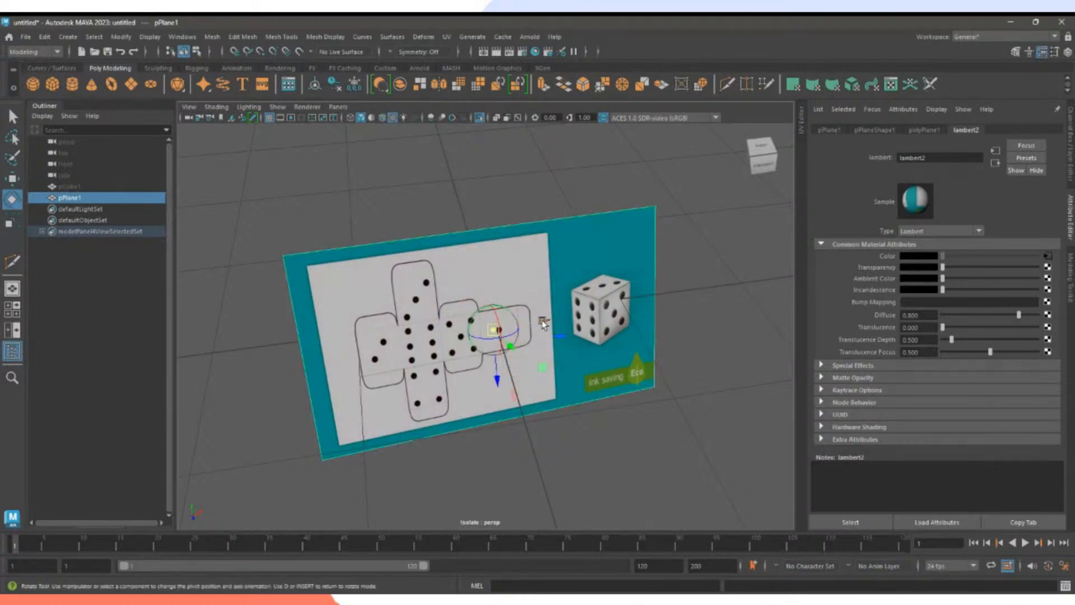
drag(542, 323, 663, 303)
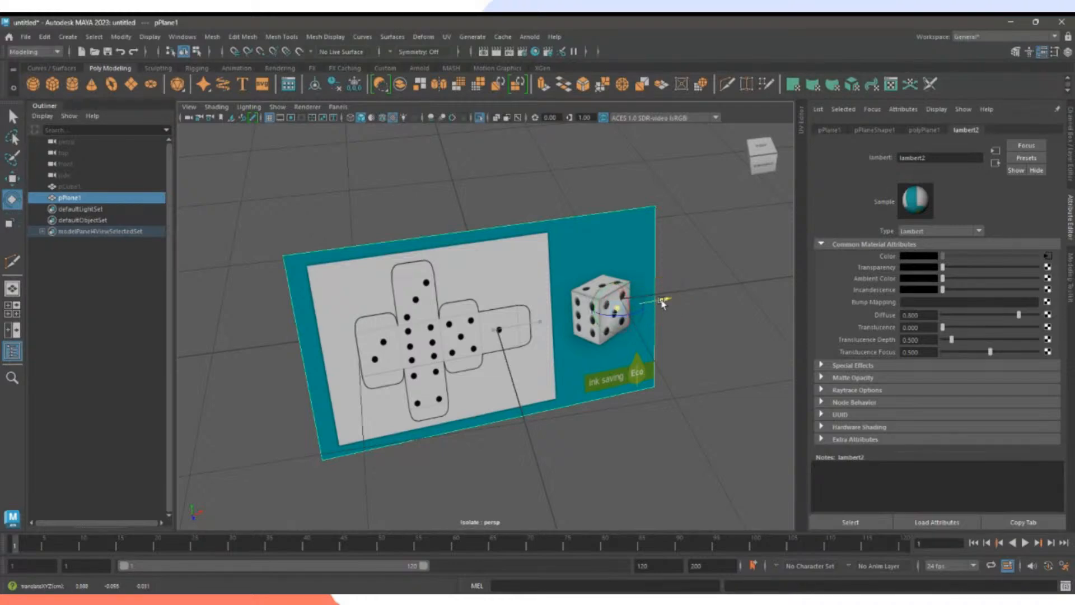
key(e)
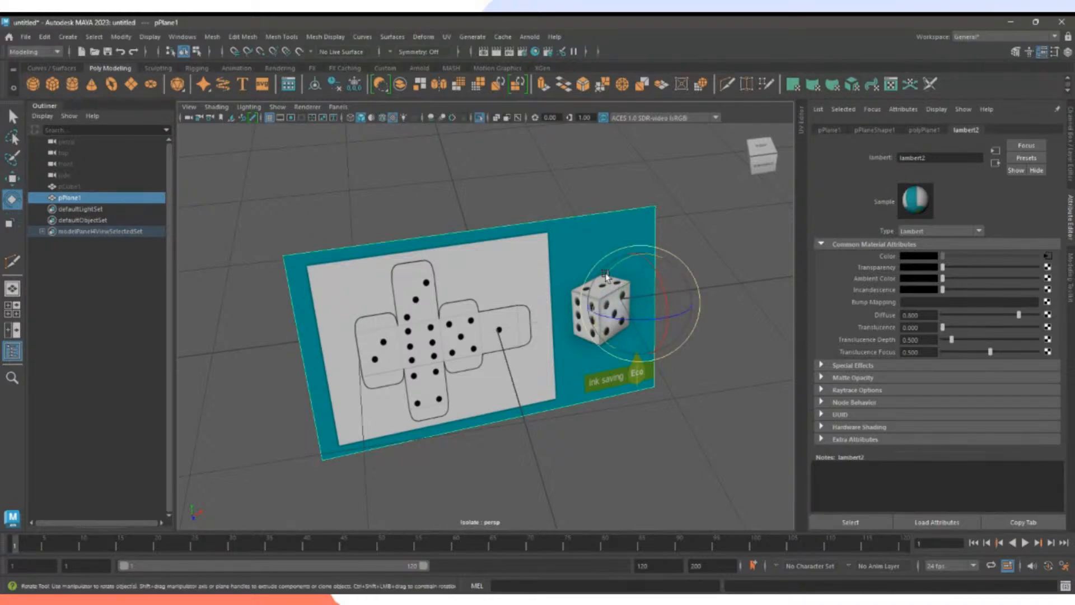
drag(606, 277, 575, 259)
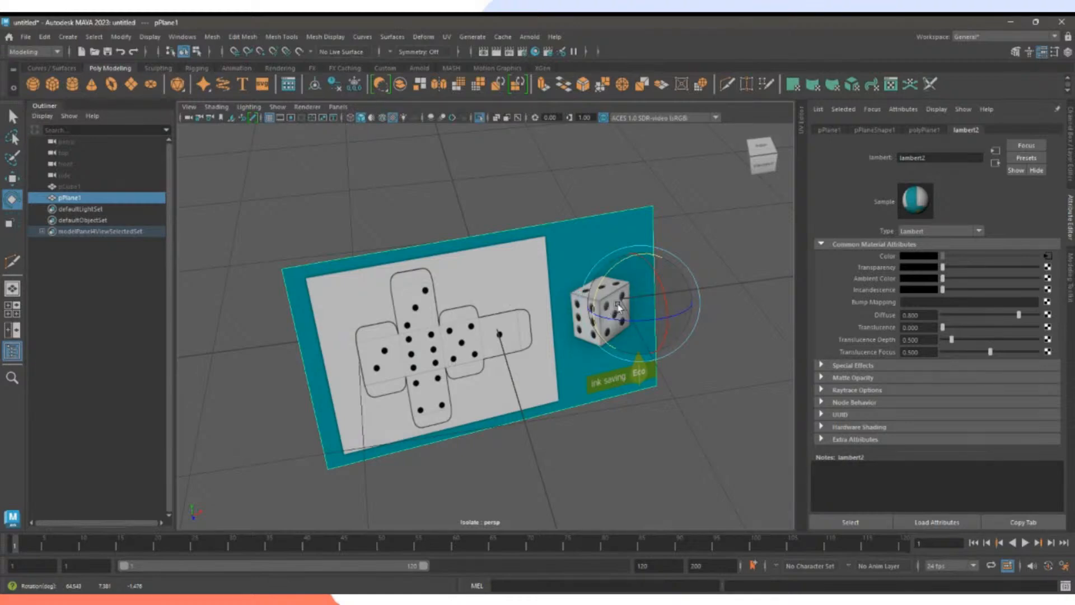
Recentre pPlane1's pivot with Reset Pivot from the pivot menu, then switch to Move.
right_click(612, 275)
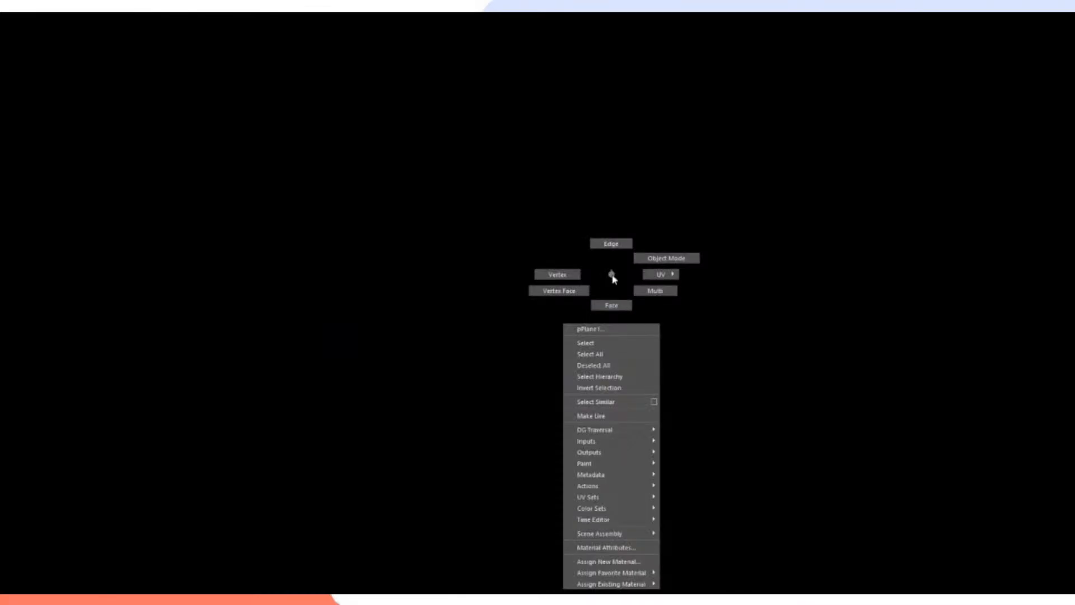
key(d)
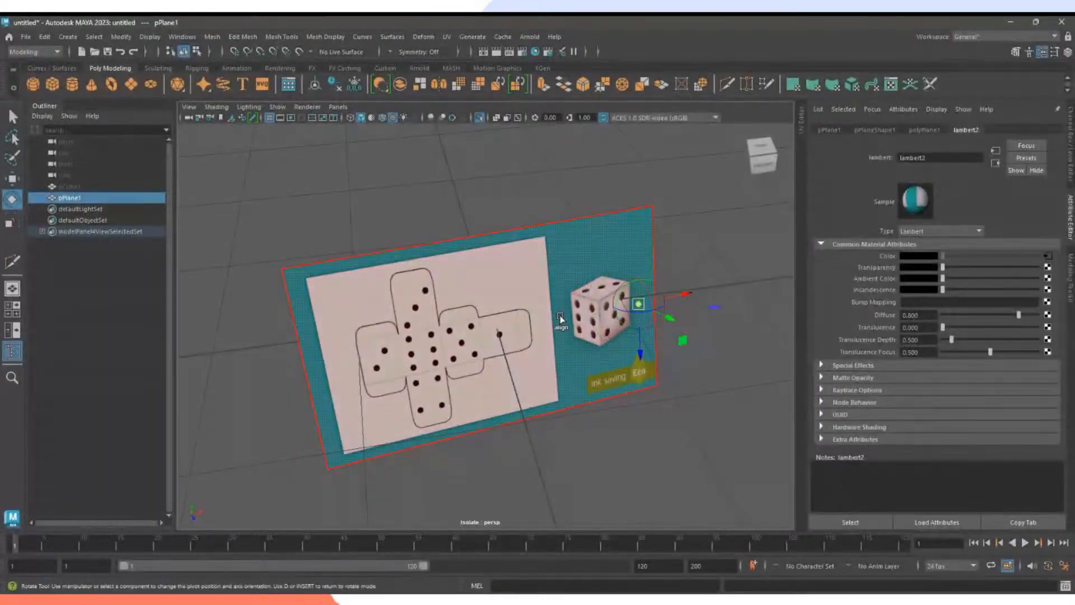
right_click(563, 299)
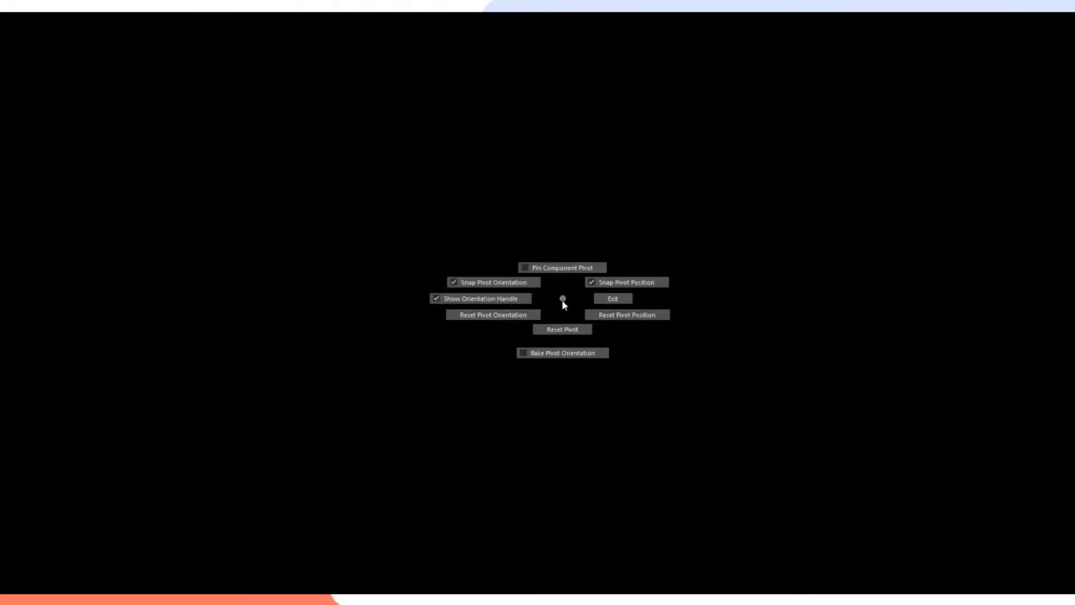
click(562, 331)
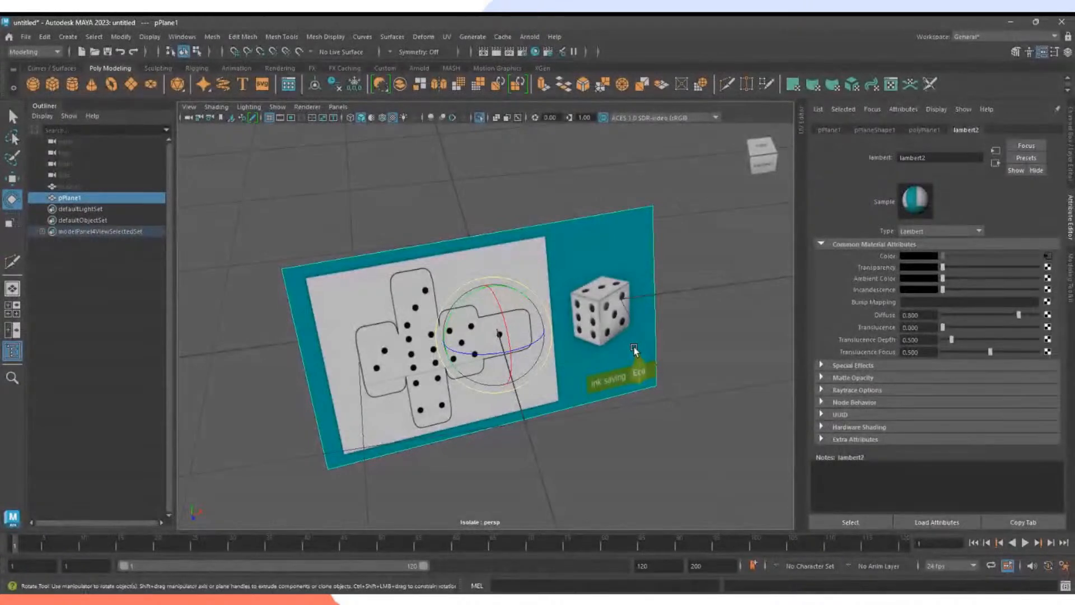
key(w)
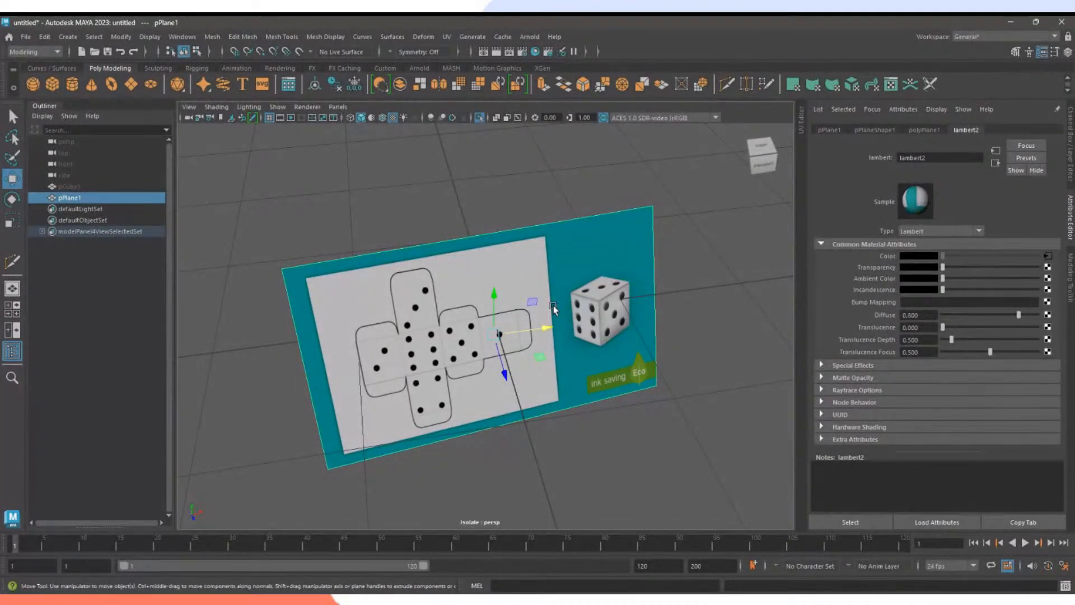
alt+drag(672, 432, 435, 449)
Rotate pPlane1 back to lie flat on the grid and slide it along X and Z toward the origin.
alt+drag(580, 459, 676, 446)
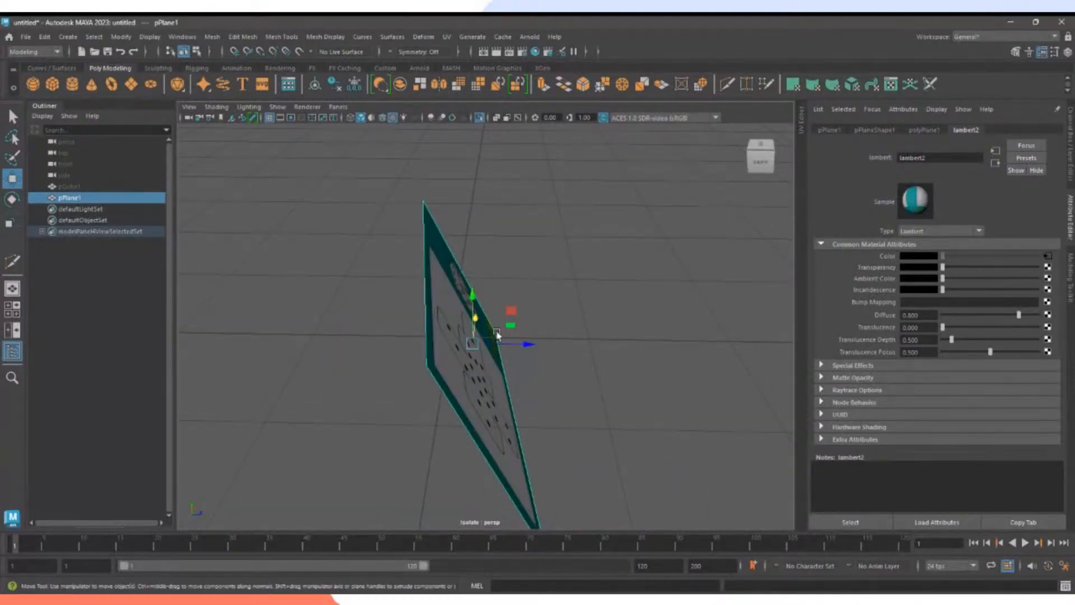
drag(526, 344, 588, 347)
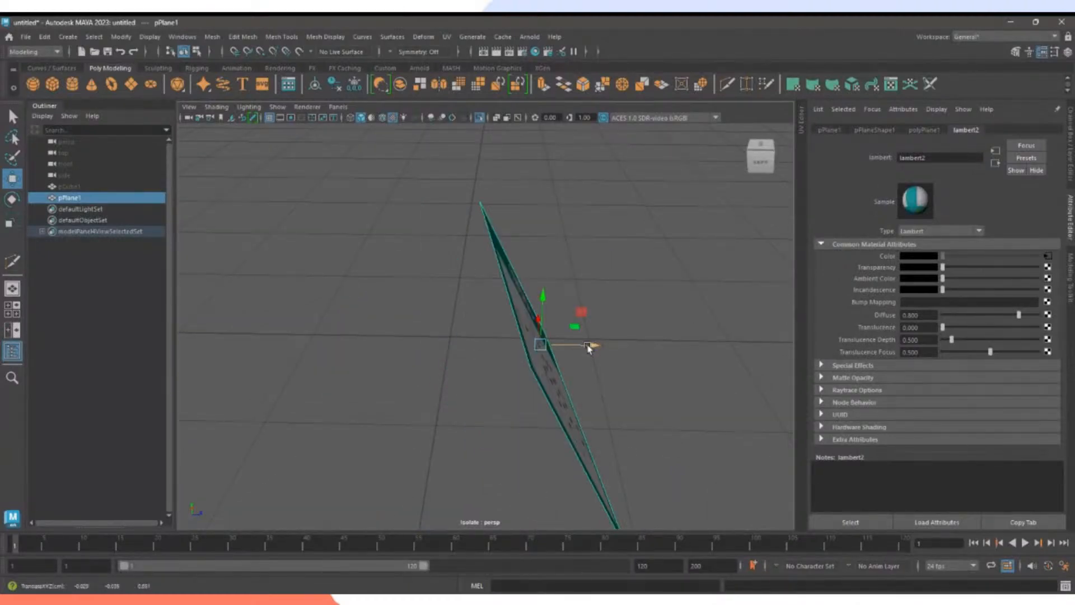
key(e)
drag(576, 347, 548, 327)
drag(529, 374, 533, 306)
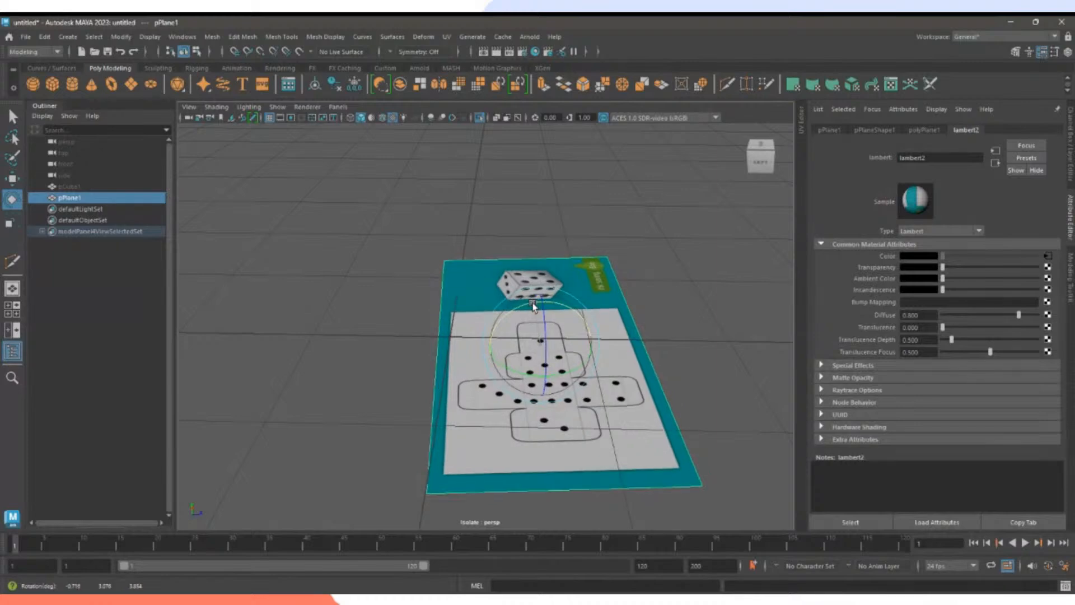
key(w)
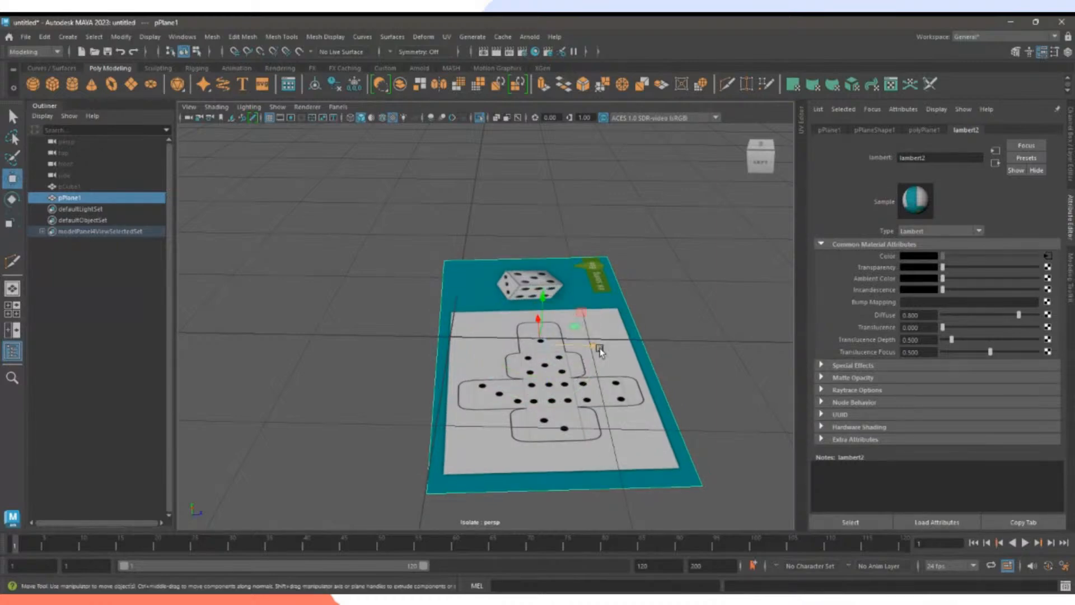
drag(599, 349, 510, 347)
drag(456, 327, 461, 321)
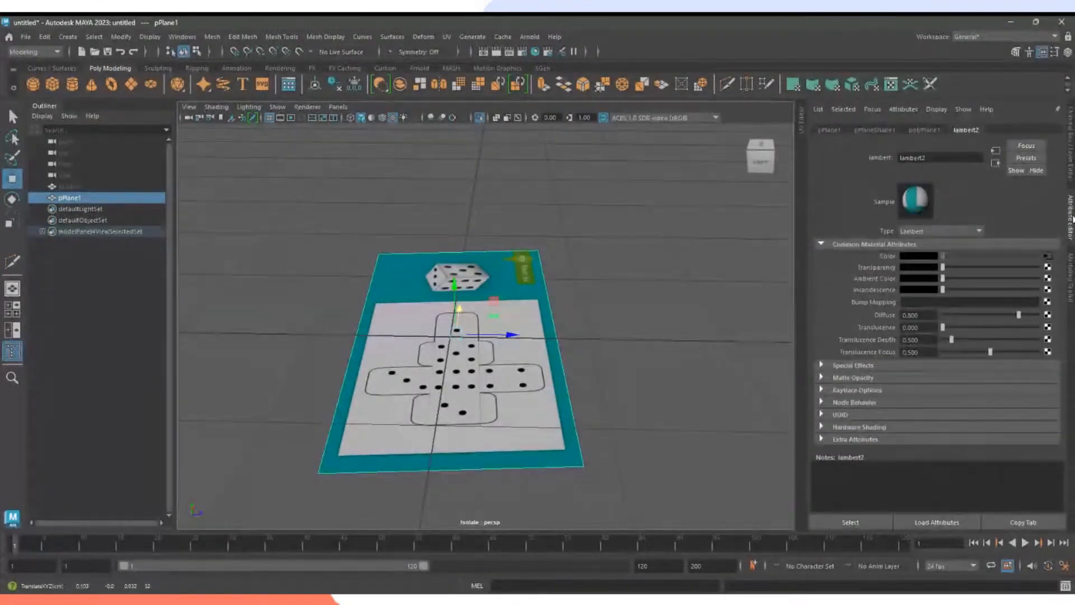
Switch the side panel from the lambert2 material attributes to pPlane1's transform channels.
key(ctrl+a)
key(ctrl+a)
key(ctrl+a)
key(ctrl+a)
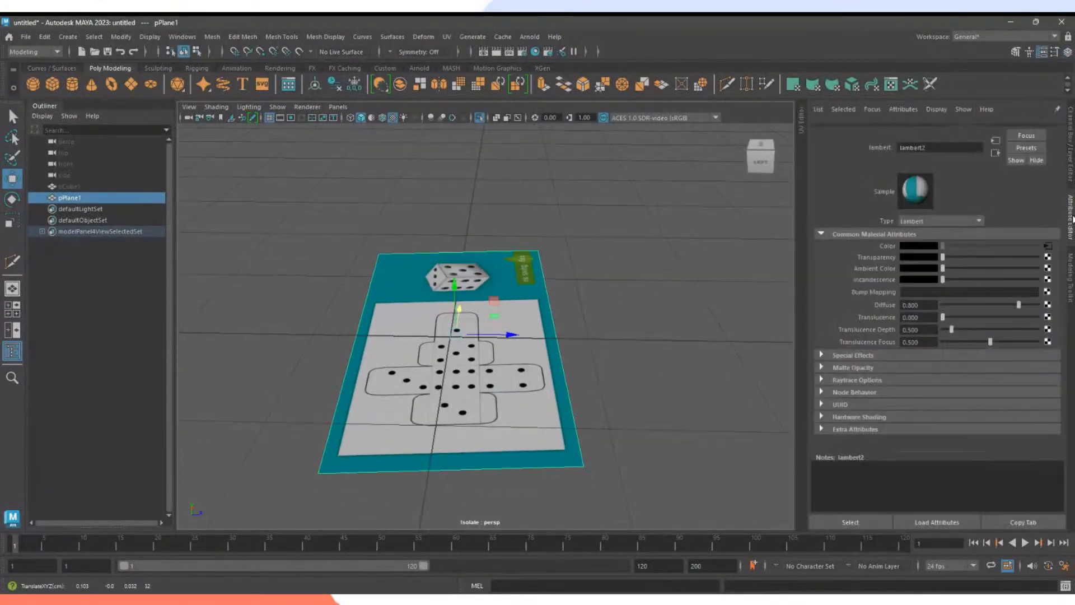
click(1071, 166)
click(1067, 199)
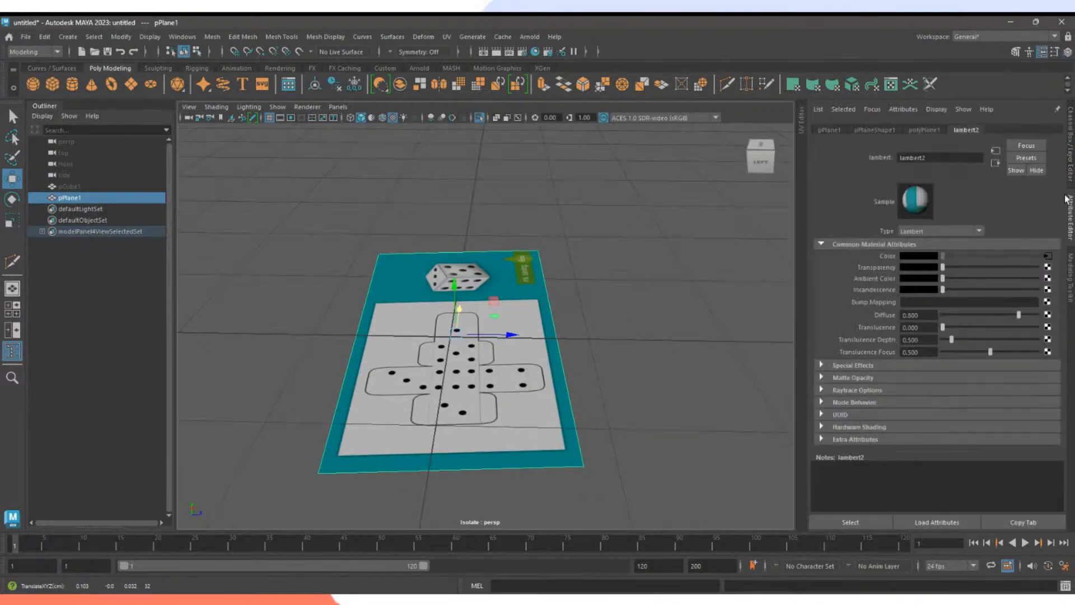
key(ctrl+a)
key(ctrl+a)
key(ctrl+a)
key(ctrl+a)
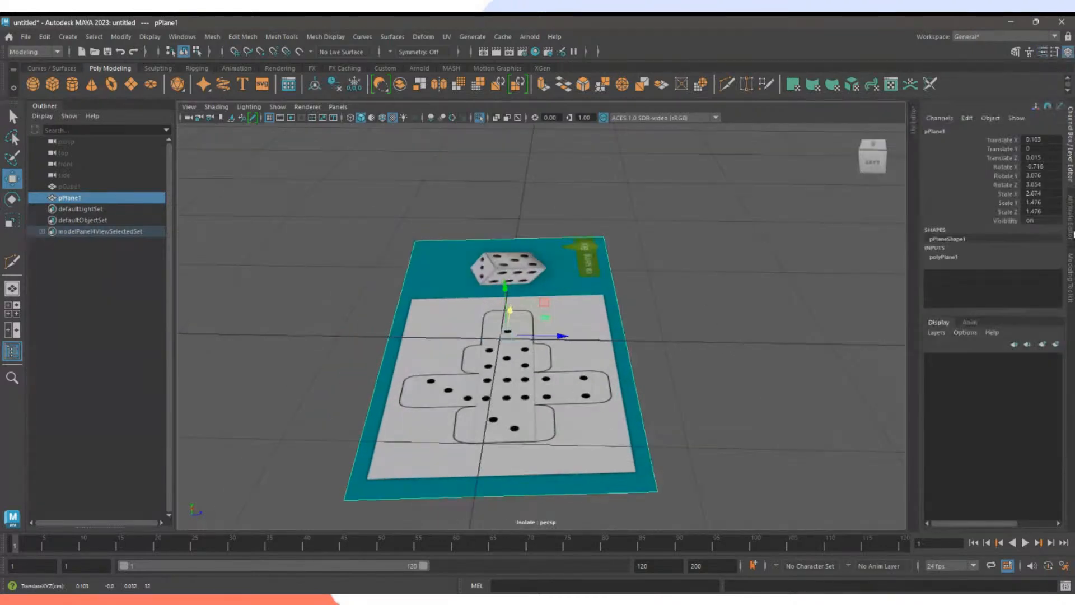
click(1071, 179)
click(1070, 216)
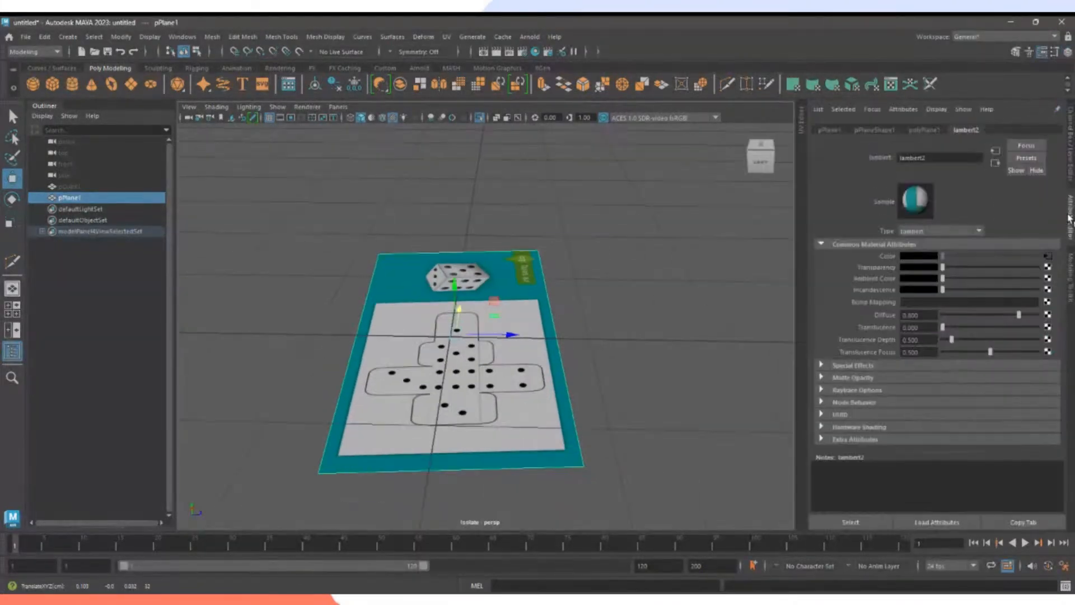
click(1071, 181)
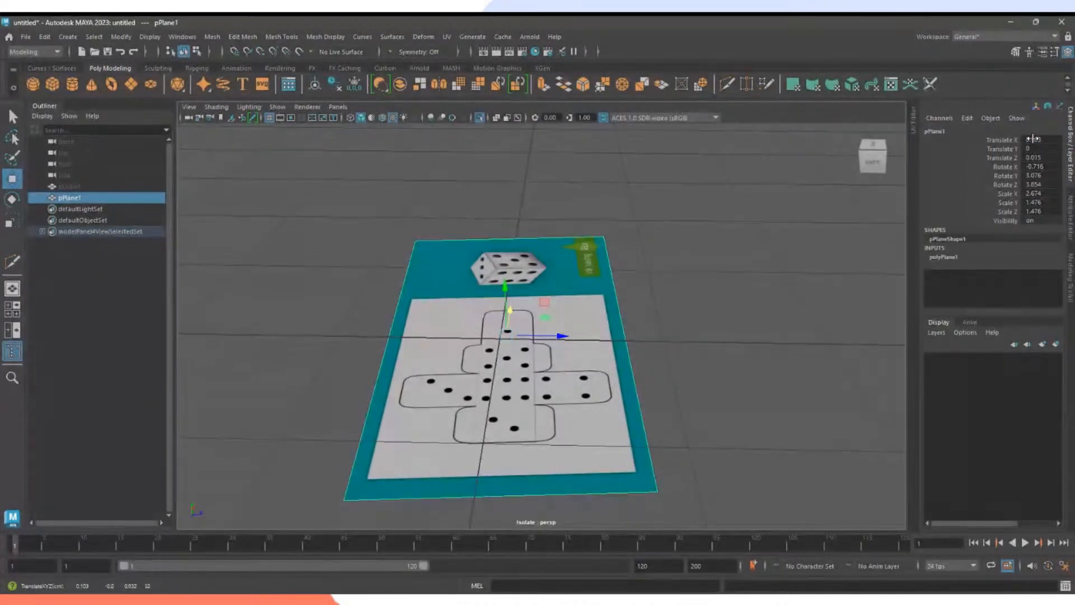
Set pPlane1's Translate X and Translate Z to 0.
text(0)
key(Return)
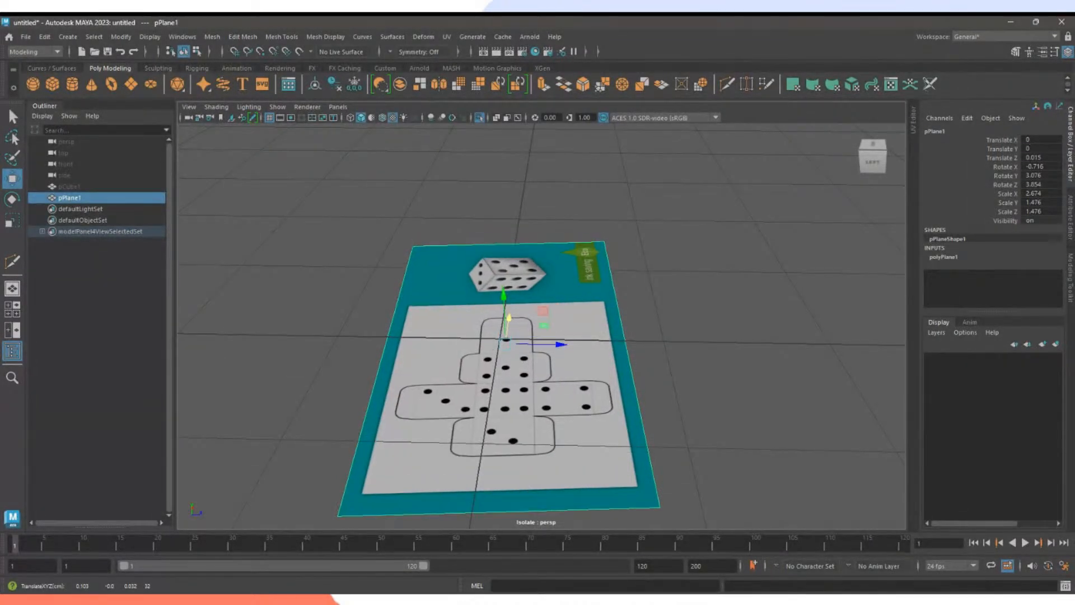
click(1011, 141)
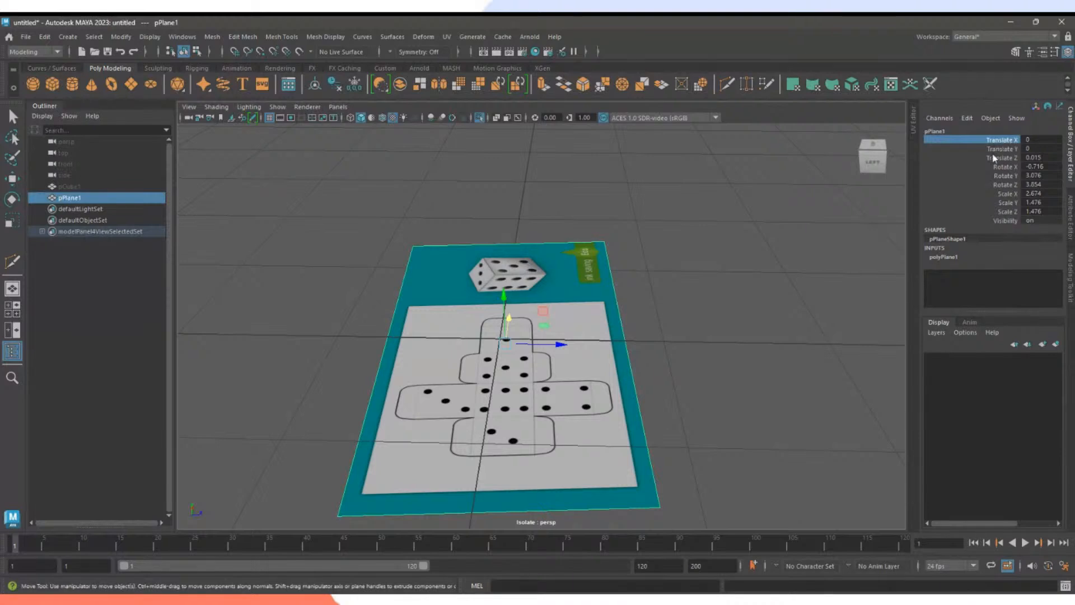
double_click(1040, 158)
text(0)
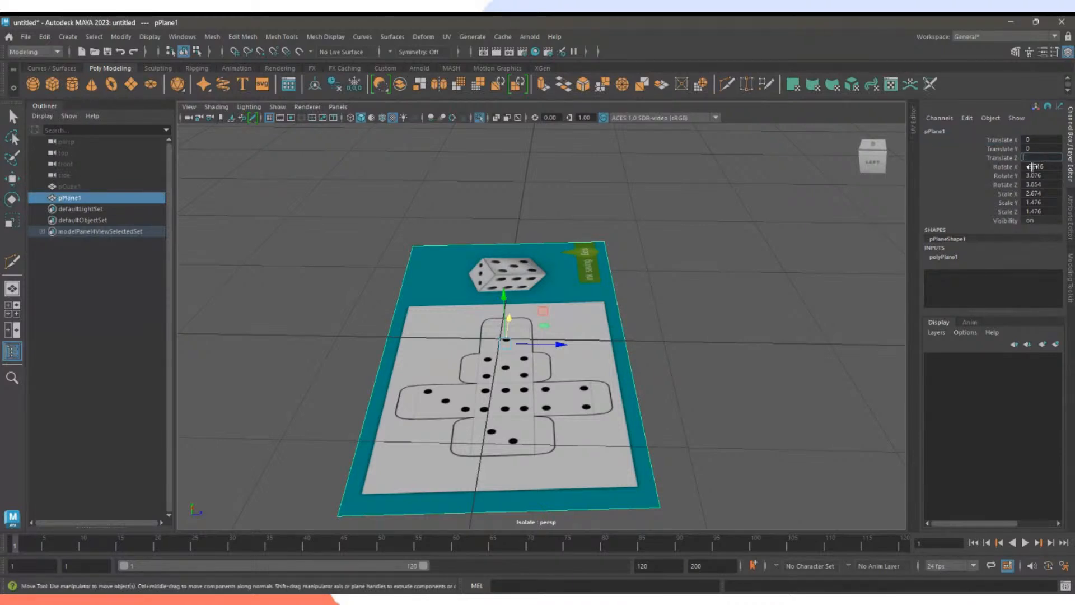
click(1042, 166)
Enter 0 for Rotate X, Y and Z, with Scale X and Y also set to 0.
text(0)
click(1042, 176)
text(0)
click(1042, 185)
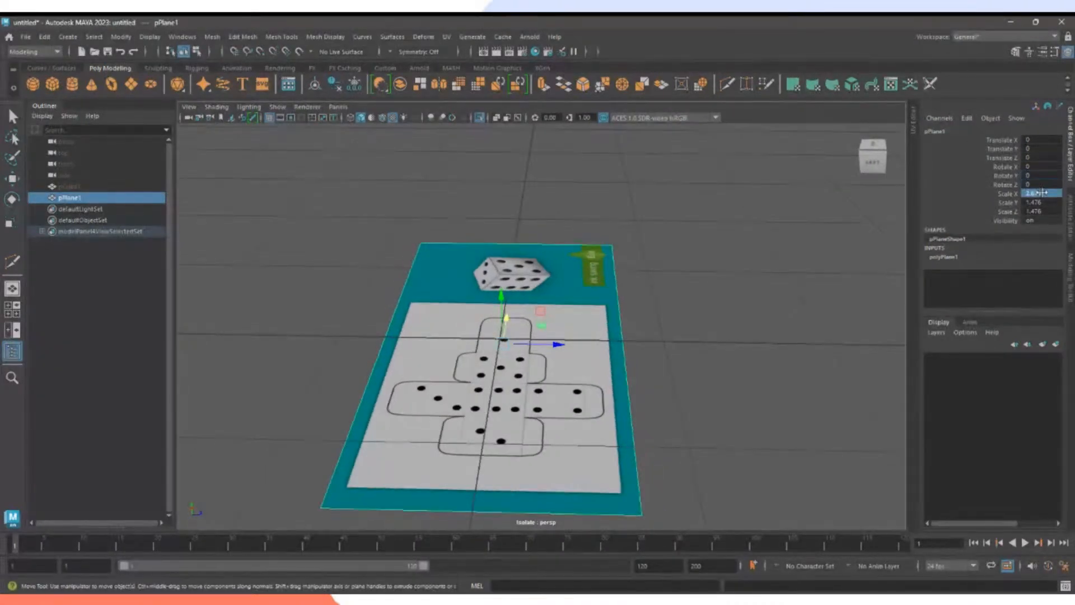
text(0)
click(1042, 194)
text(0)
click(1041, 202)
text(0)
click(1048, 211)
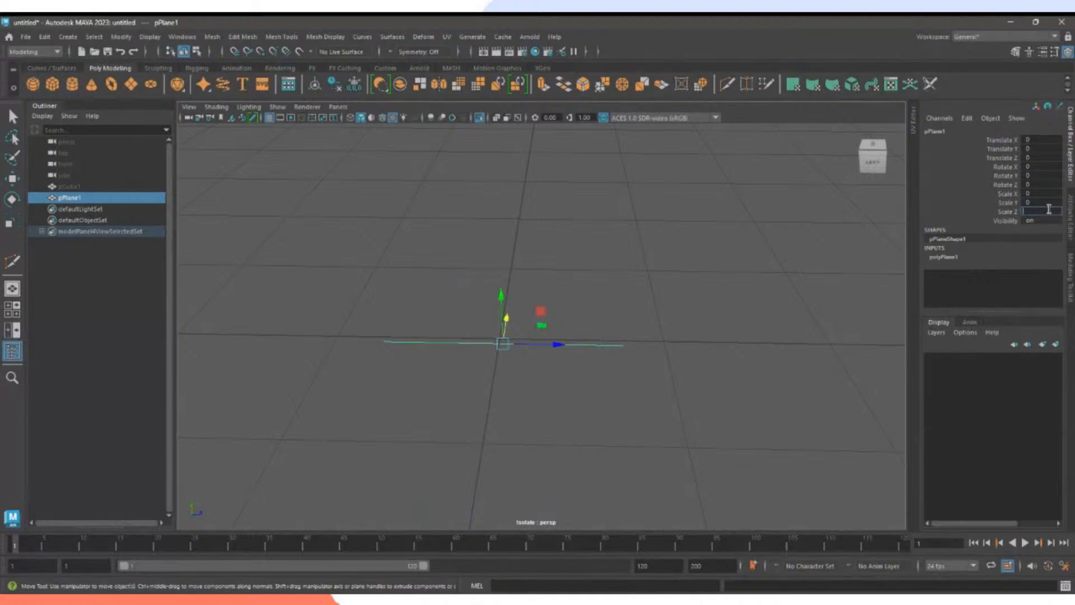
Reselect pPlane1 and set its Scale X, Y and Z back to 1.
click(765, 230)
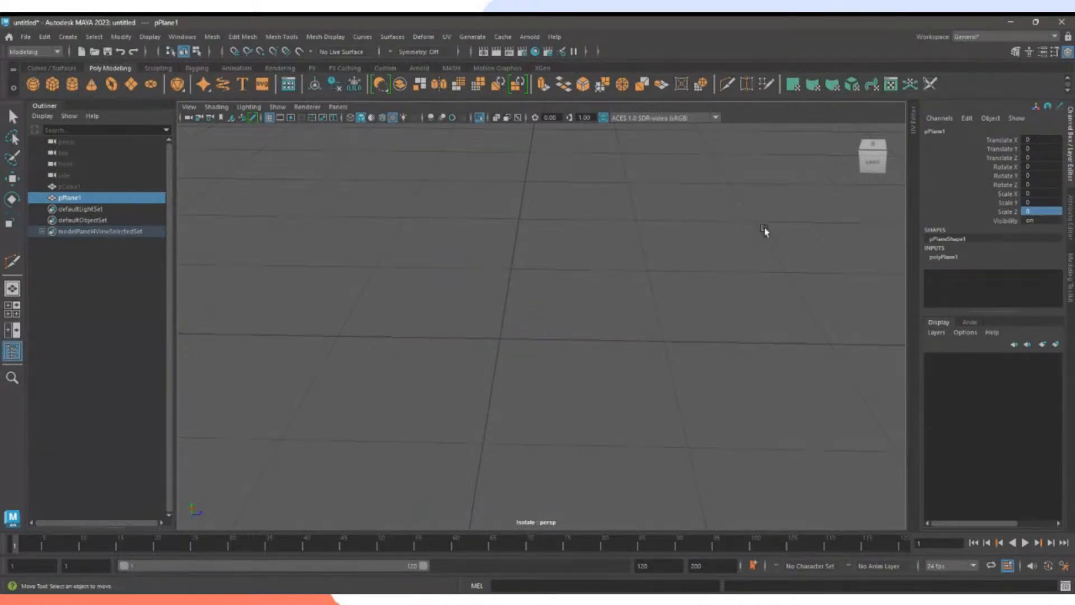
drag(343, 261, 515, 353)
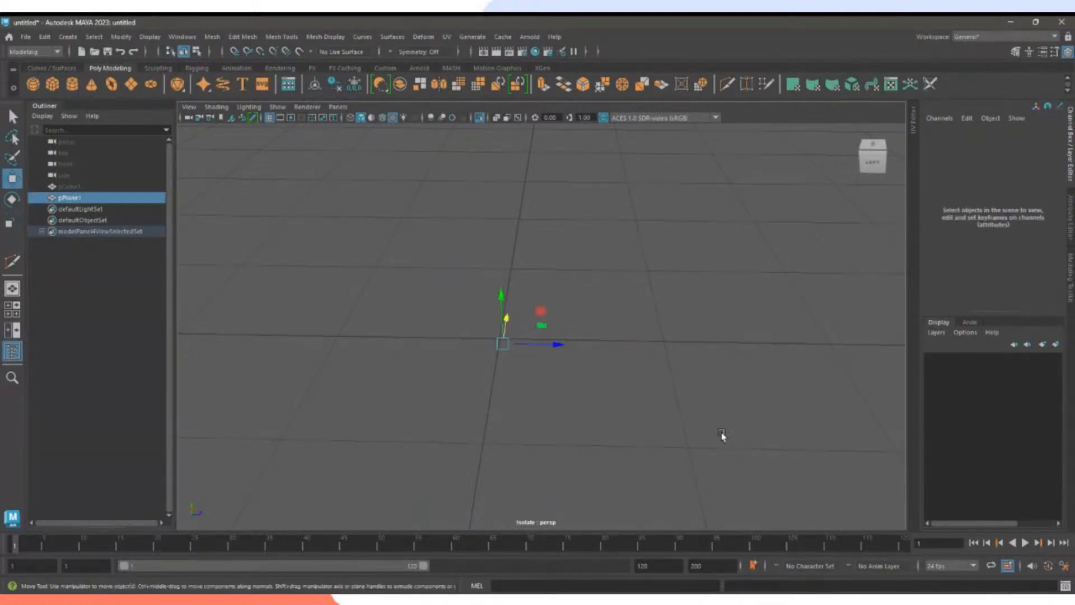
click(1040, 183)
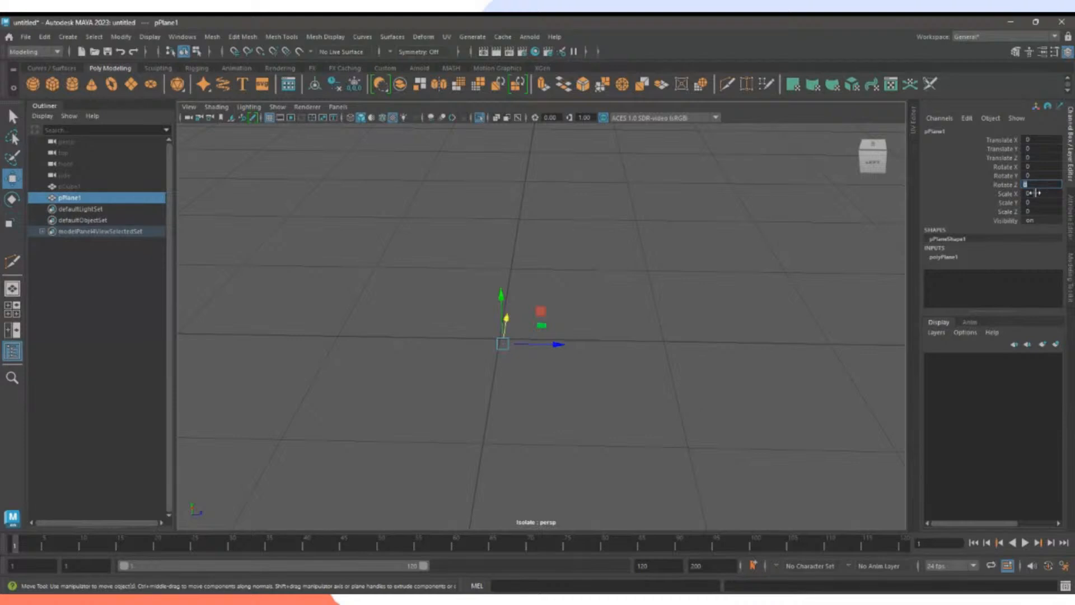
click(1037, 194)
click(1038, 202)
text(1)
click(1041, 212)
text(1)
key(Return)
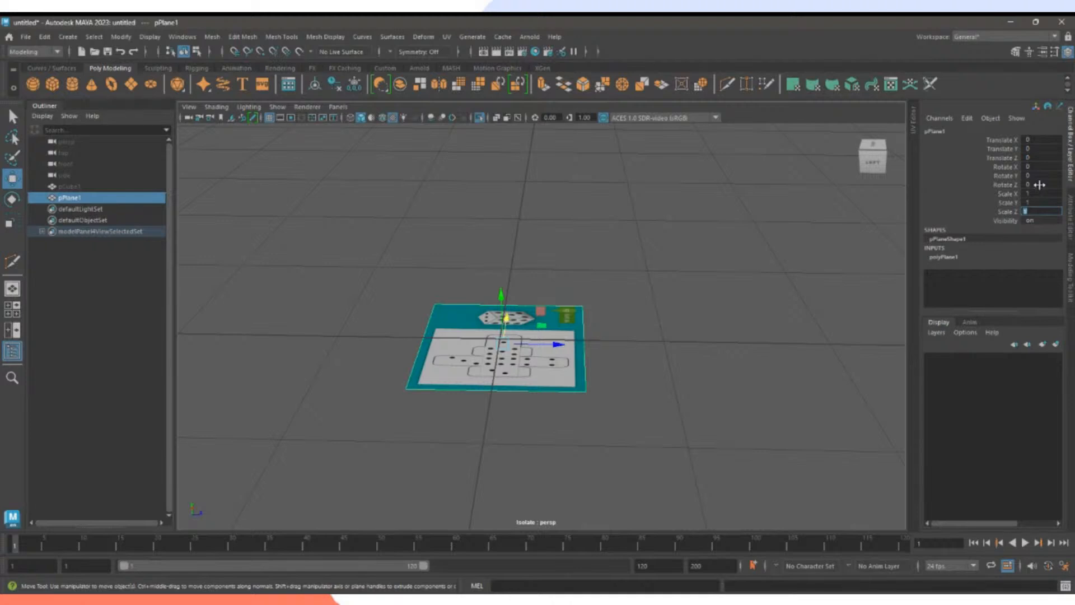
click(1041, 167)
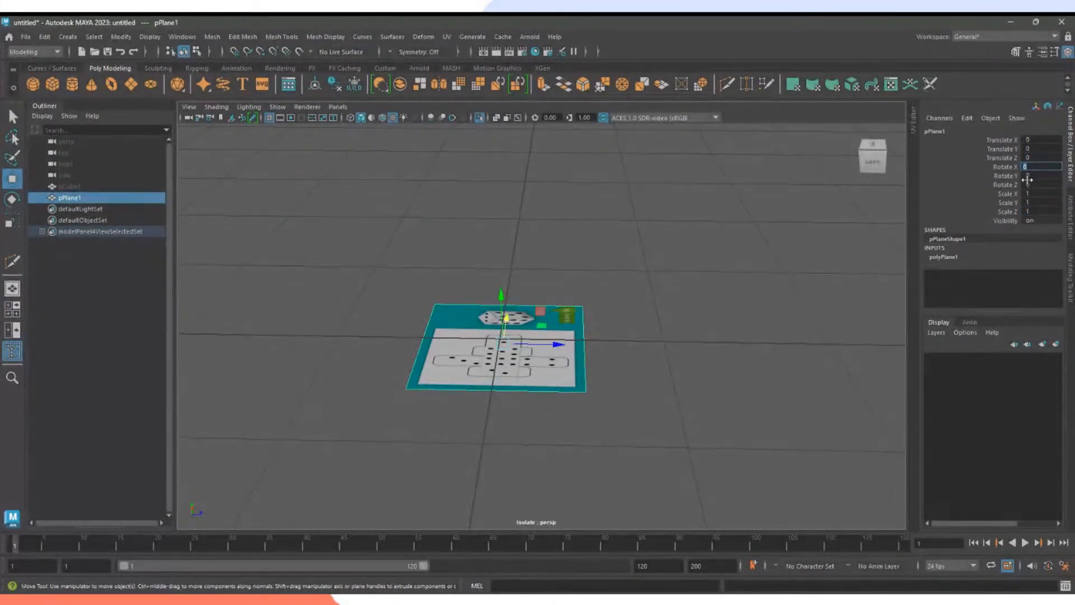
click(780, 337)
Stretch pPlane1 along X to about 1.697 and tilt it about 57.6° in X.
alt+drag(779, 337, 574, 380)
click(593, 373)
alt+drag(719, 411, 700, 389)
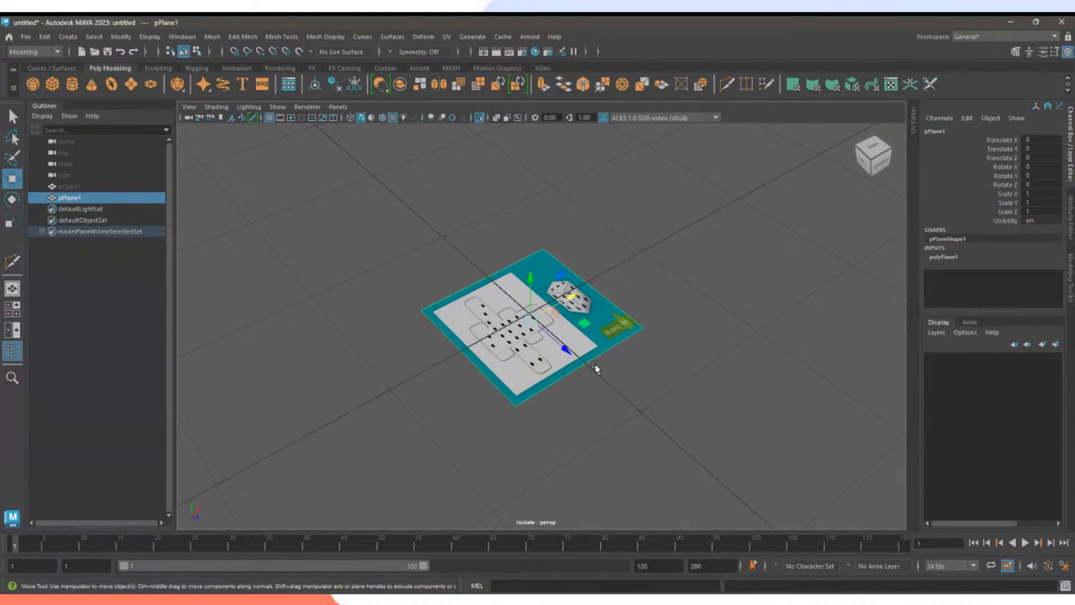
key(e)
key(r)
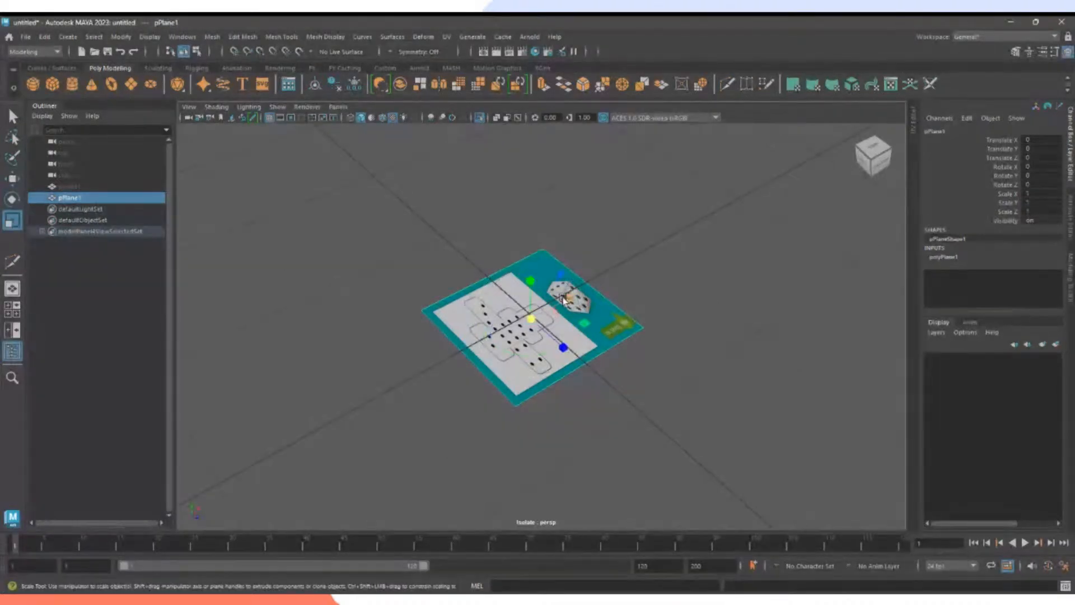
drag(567, 300, 609, 295)
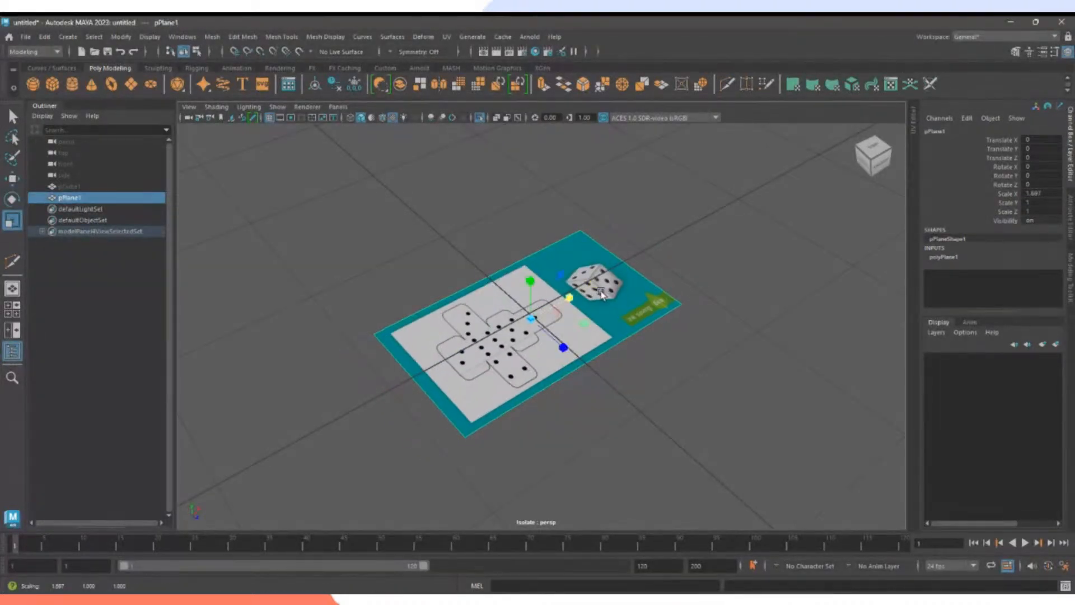
key(e)
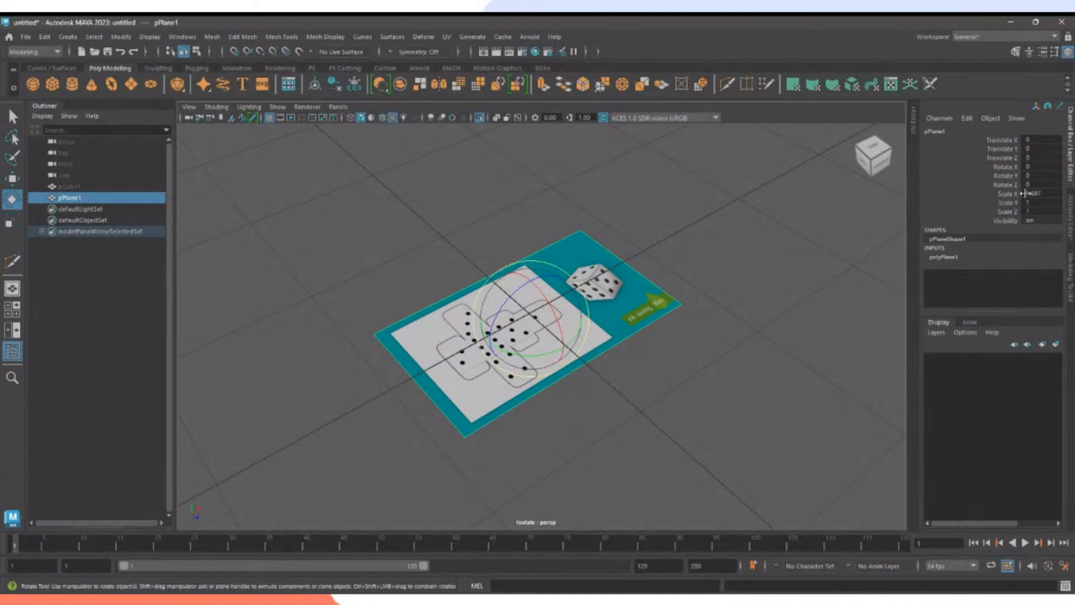
drag(552, 307, 573, 357)
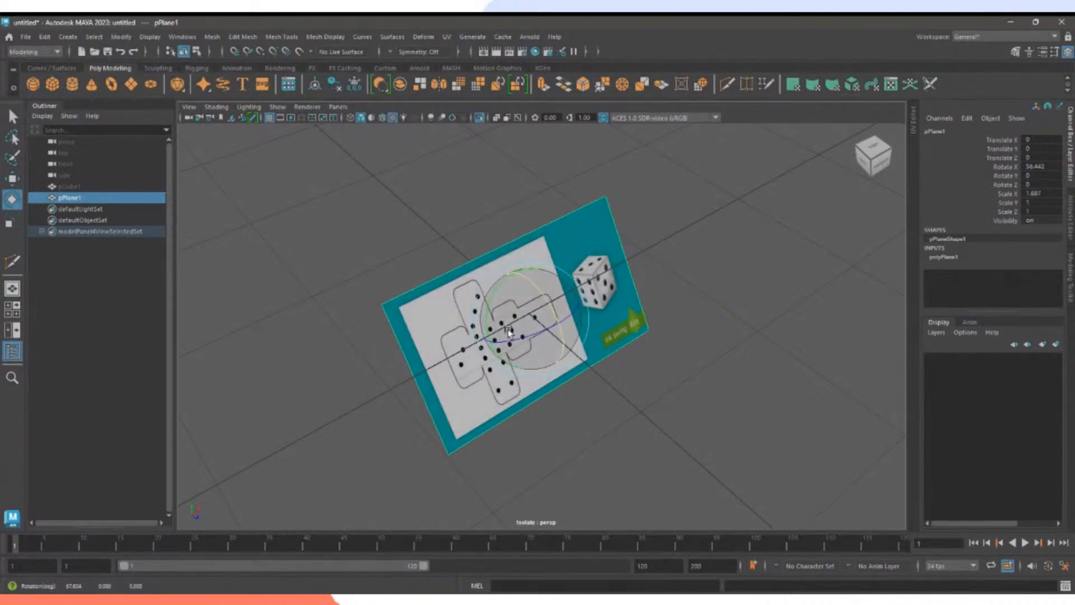
drag(537, 325, 395, 250)
Move the plane back to Translate Z -1.724 and unhide the finished dice pCube1.
key(w)
mouse_move(579, 331)
alt+mouse_down()
mouse_move(547, 293)
mouse_move(571, 315)
alt+mouse_up()
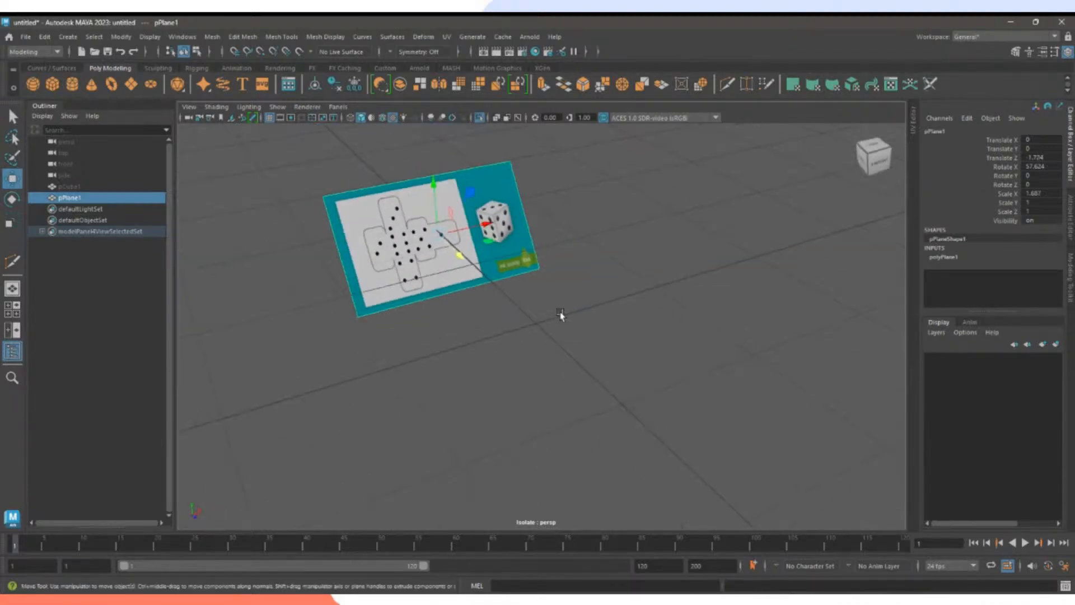
click(69, 186)
key(h)
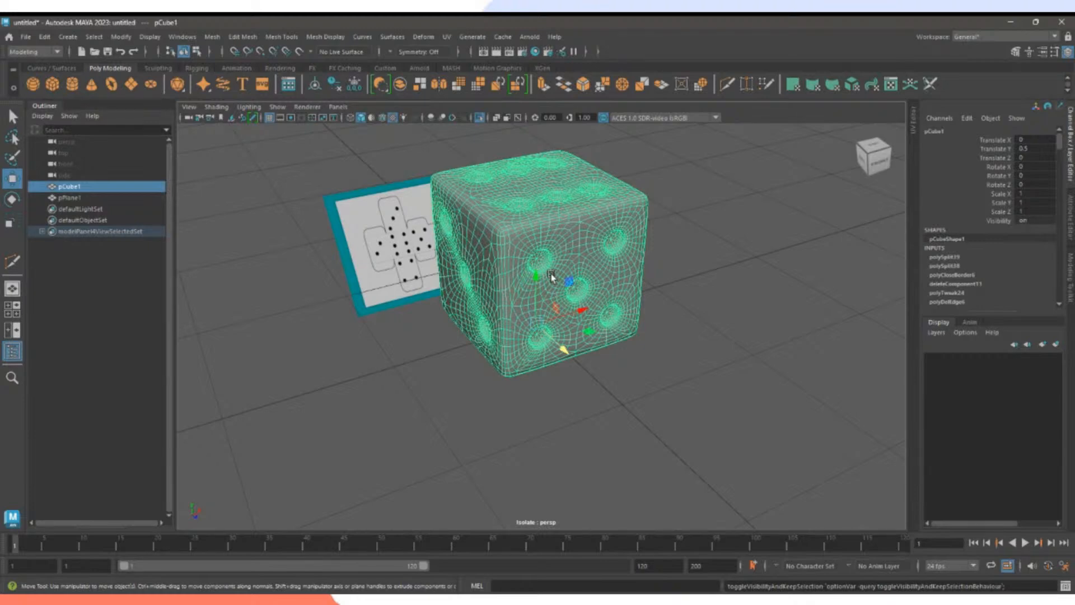
Hide pCube1 again and move pPlane1 further back to Translate Z -2.208.
key(h)
alt+drag(246, 274, 554, 353)
alt+middle_drag(555, 353, 505, 369)
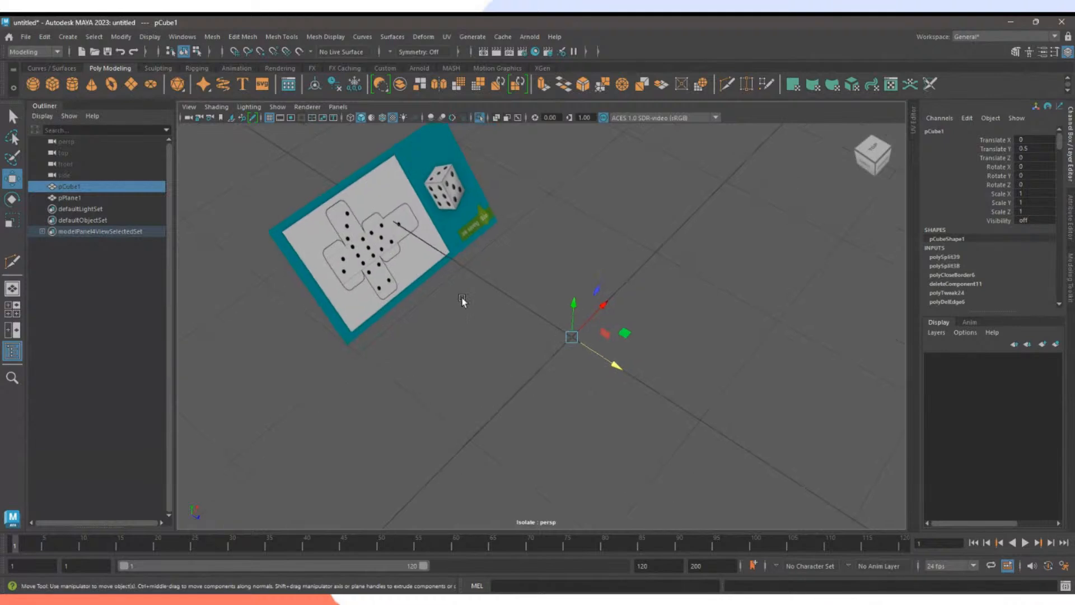
click(433, 264)
key(e)
key(w)
drag(406, 234, 372, 226)
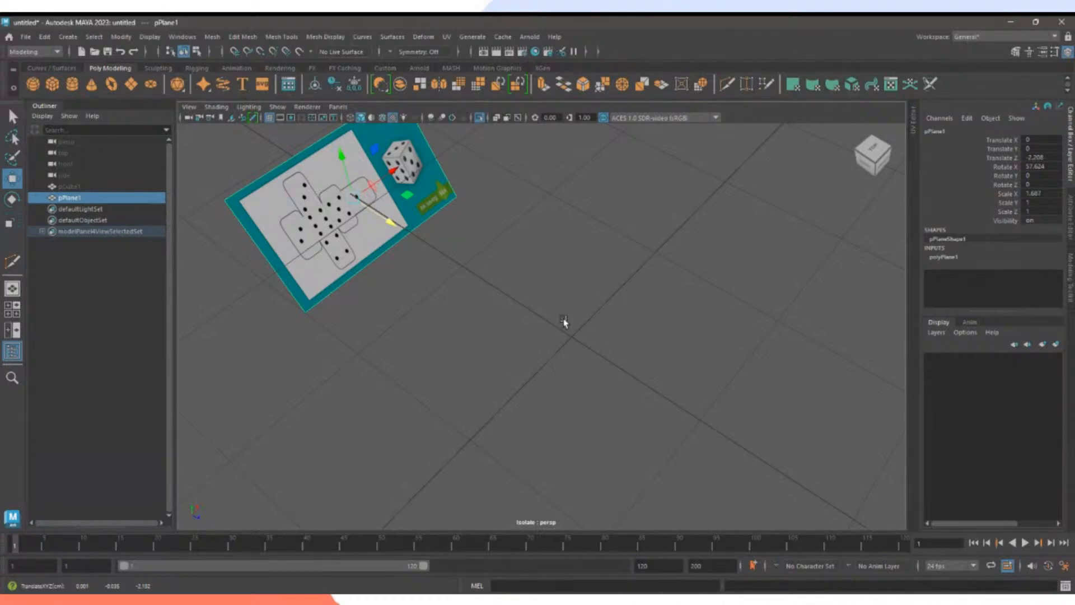
Create a new polygon cube, pCube2, at the origin, undoing trial moves.
click(53, 86)
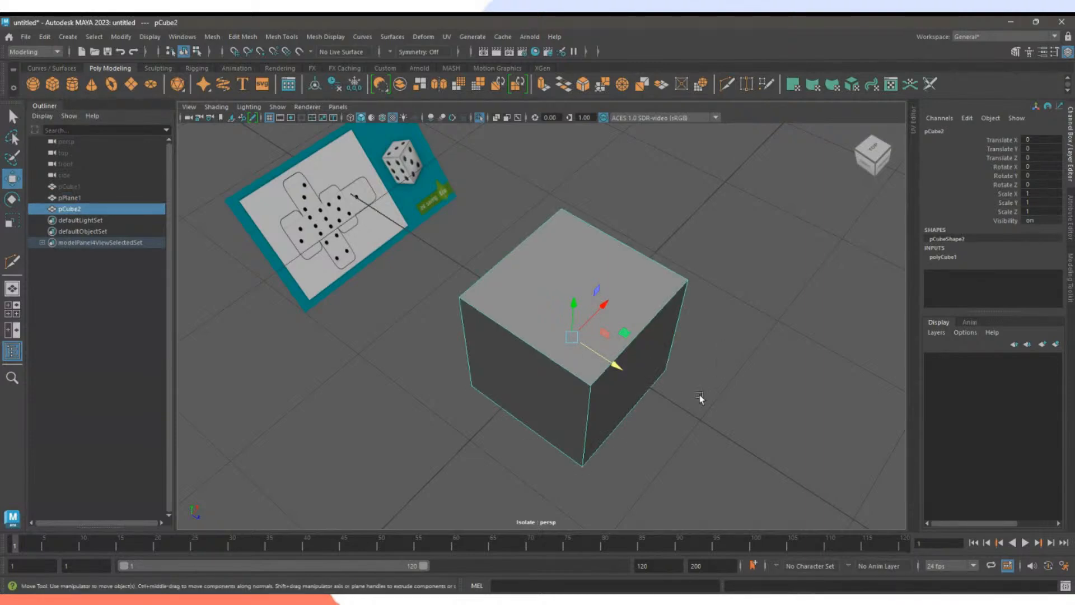
alt+drag(700, 395, 707, 360)
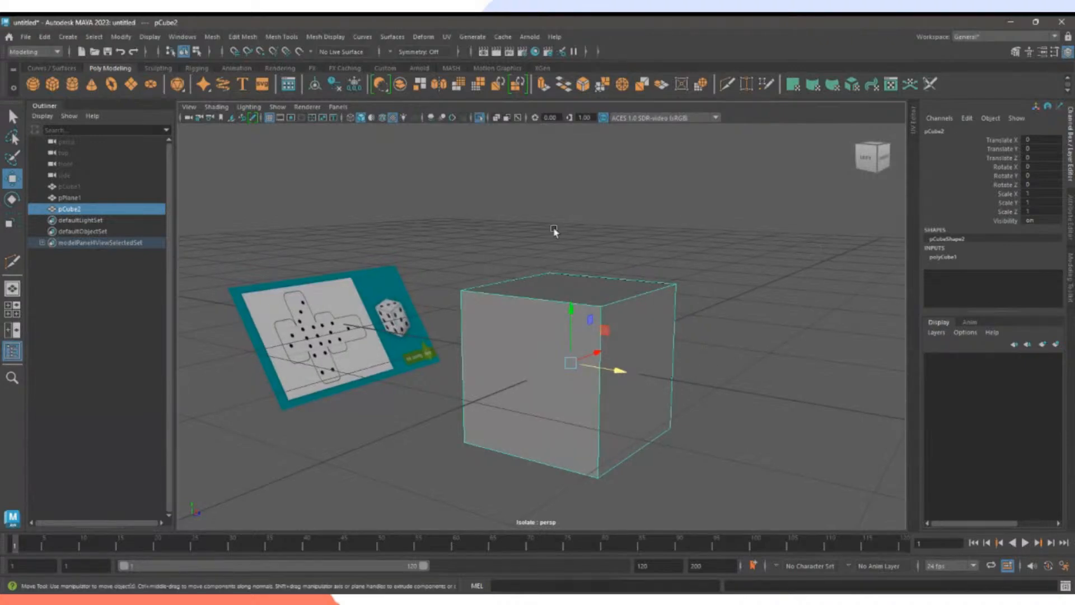
alt+right_drag(798, 276, 344, 267)
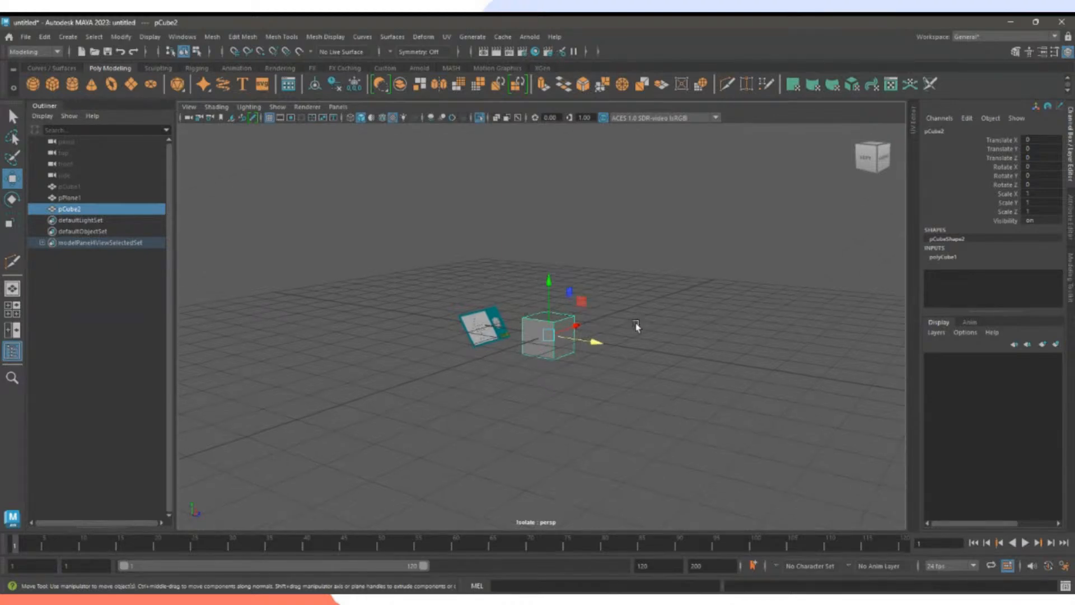
alt+drag(636, 327, 578, 358)
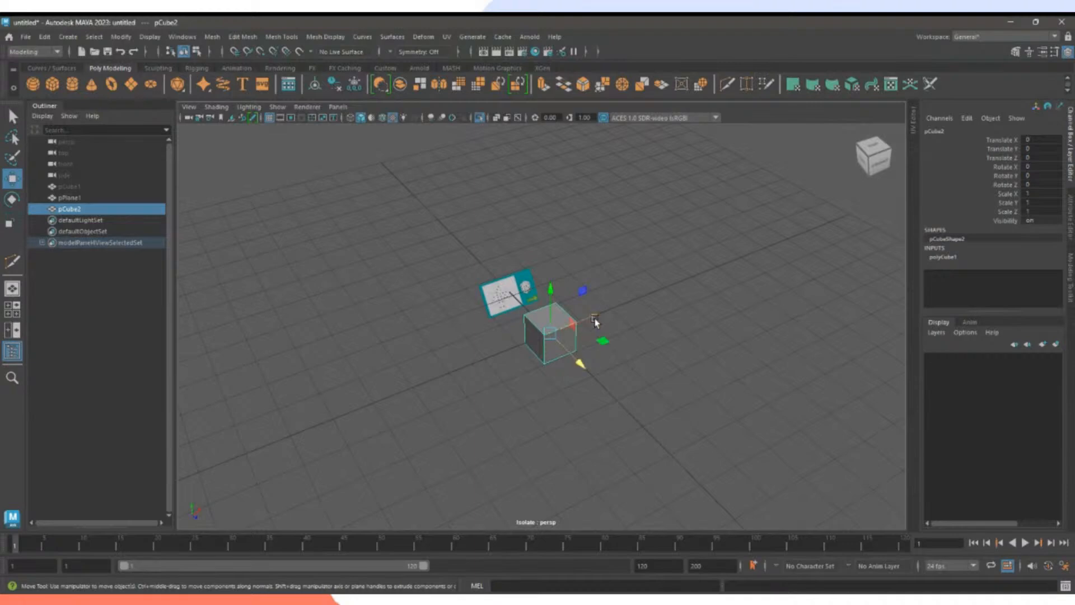
drag(592, 311, 627, 302)
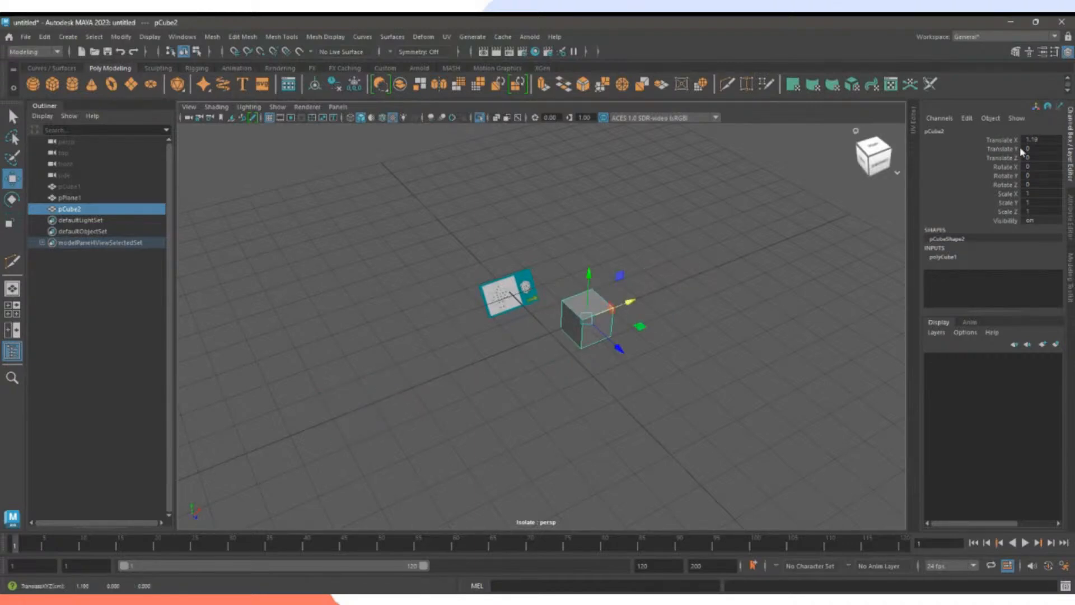
key(ctrl+z)
drag(579, 365, 586, 396)
key(ctrl+z)
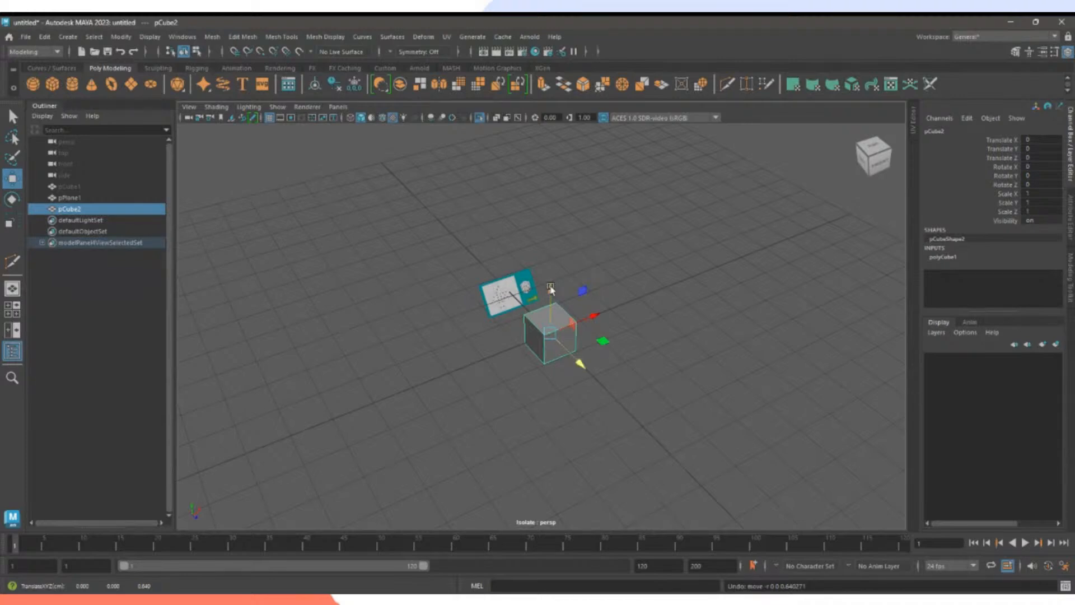
drag(551, 290, 566, 268)
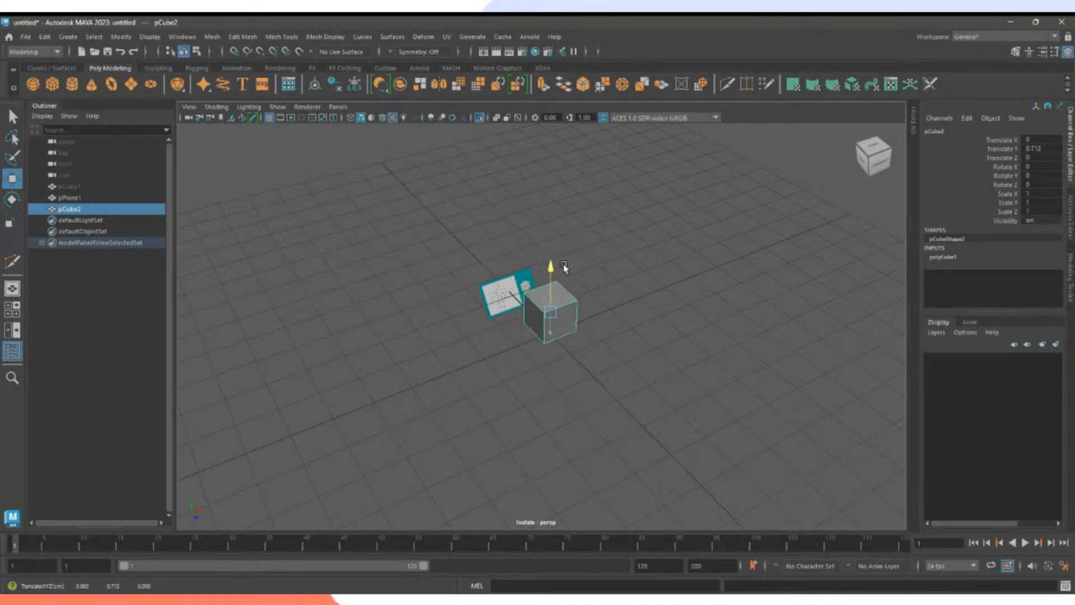
key(ctrl+z)
Raise pCube2 to Translate Y 0.493 so its base rests on the grid.
alt+drag(646, 363, 802, 437)
scroll(784, 431, up, 2)
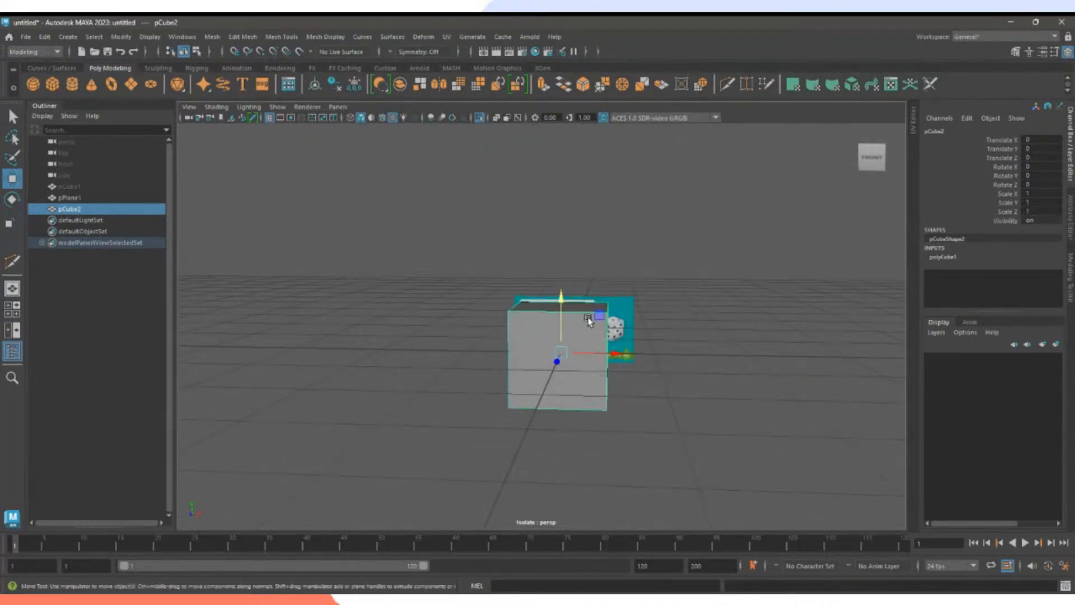
mouse_move(561, 301)
mouse_down()
mouse_move(562, 238)
mouse_move(566, 301)
mouse_move(581, 304)
mouse_move(567, 298)
mouse_up()
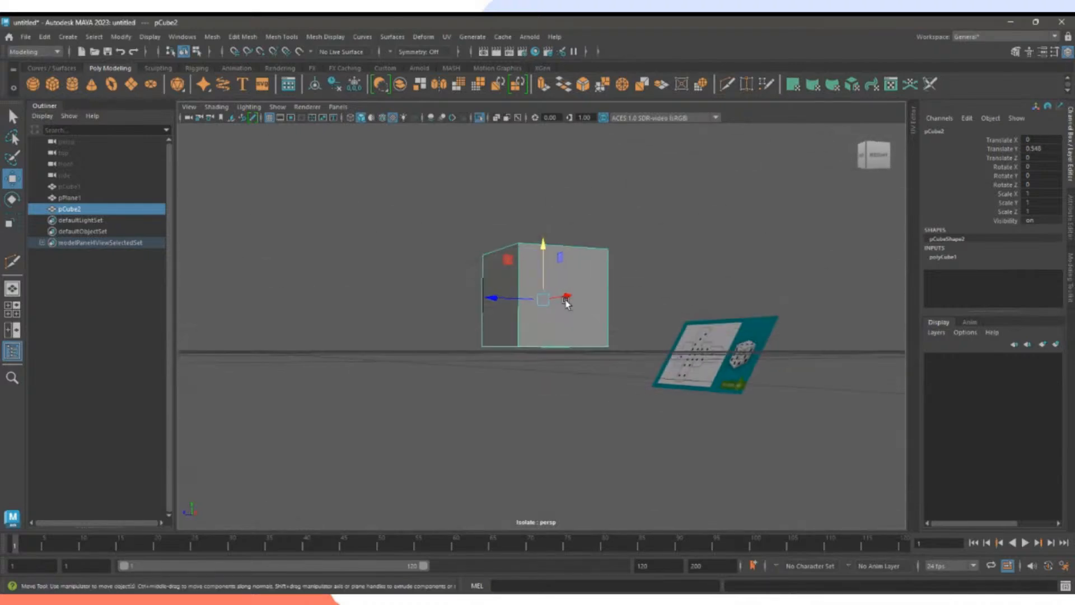
click(875, 160)
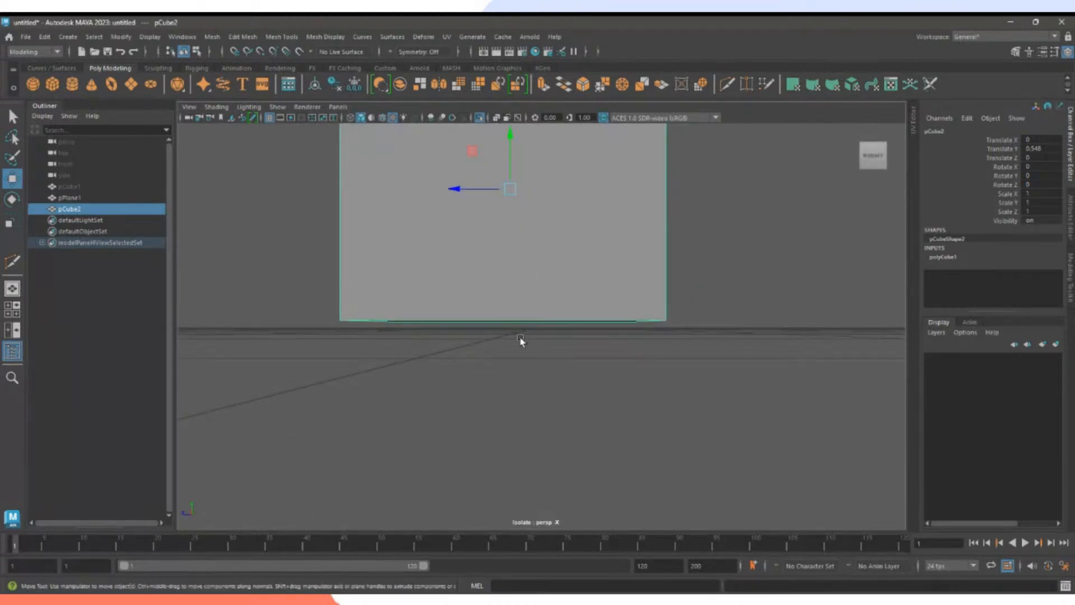
drag(503, 159, 509, 174)
Nudge the reference plane upward, then reselect pCube2.
alt+drag(499, 234, 809, 221)
alt+drag(560, 357, 485, 374)
scroll(613, 380, down, 3)
scroll(448, 352, down, 3)
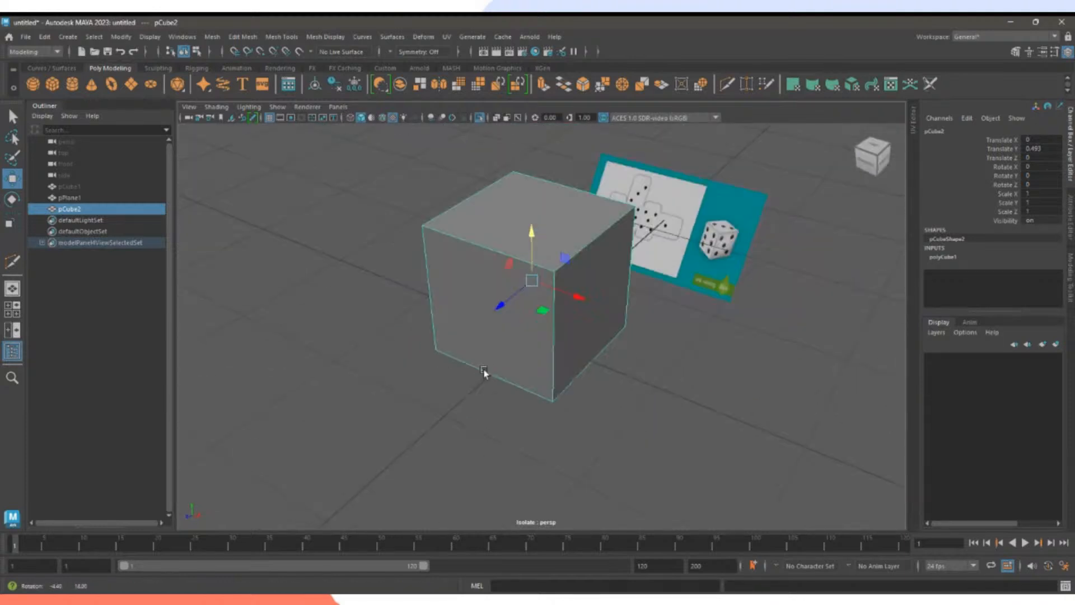
click(723, 207)
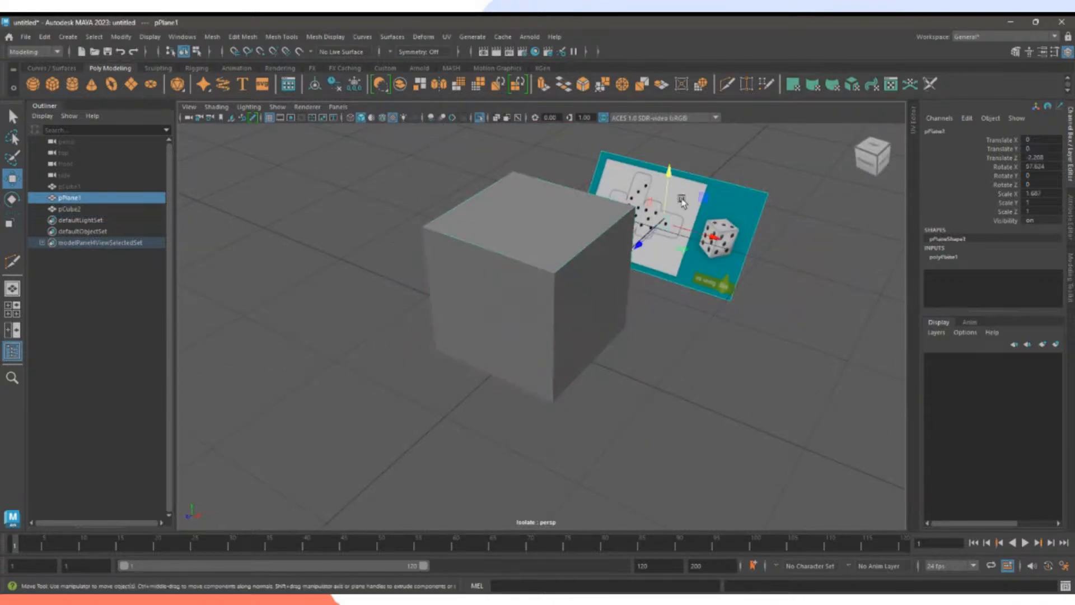
drag(665, 165, 665, 139)
click(736, 374)
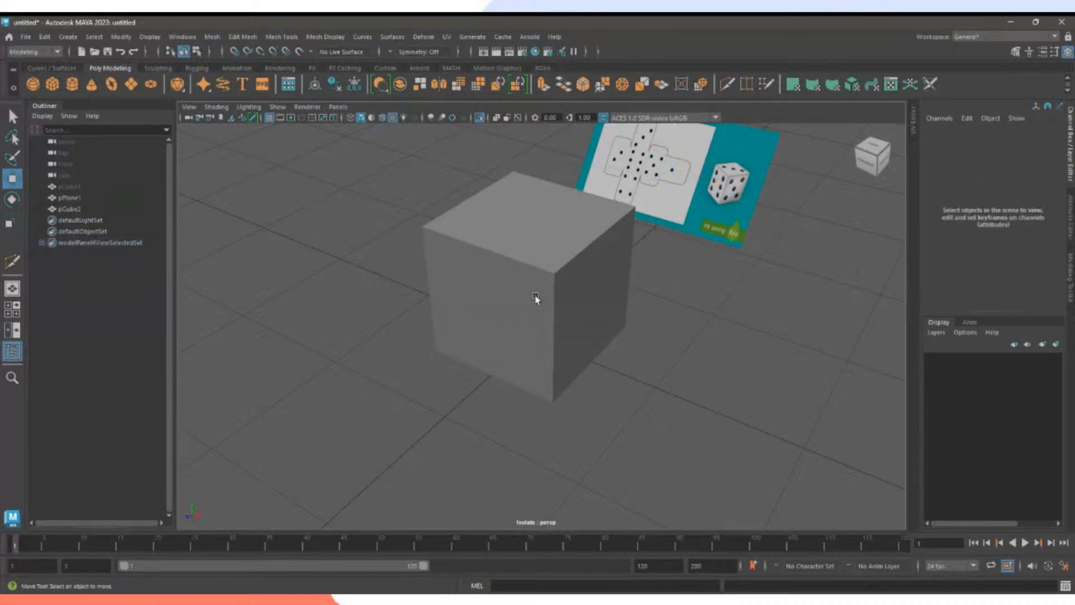
click(535, 300)
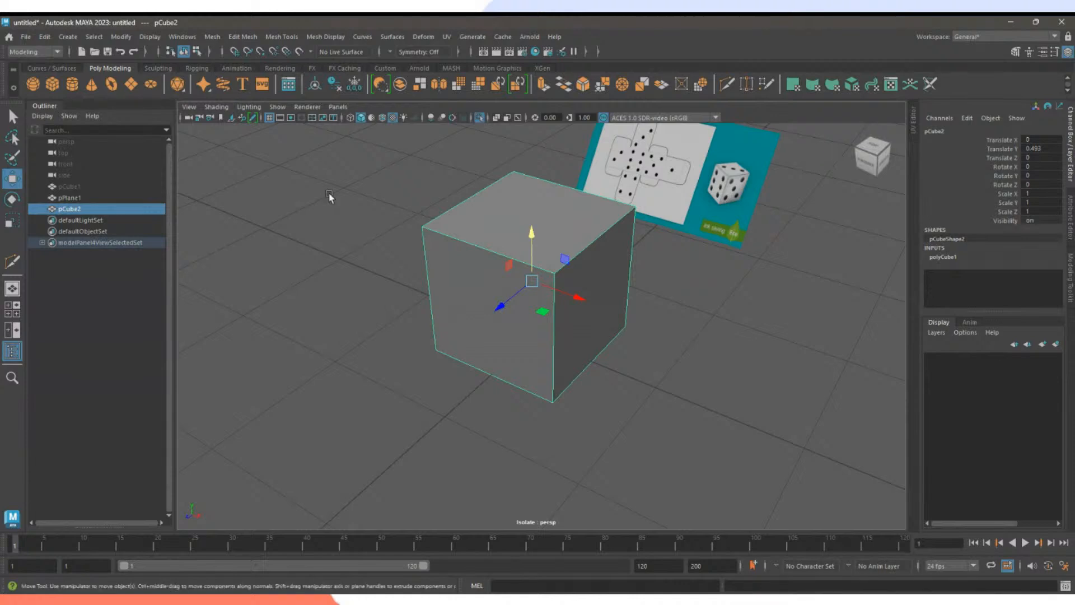
With point snapping on, snap pCube2's pivot to its bottom centre.
alt+drag(328, 193, 364, 183)
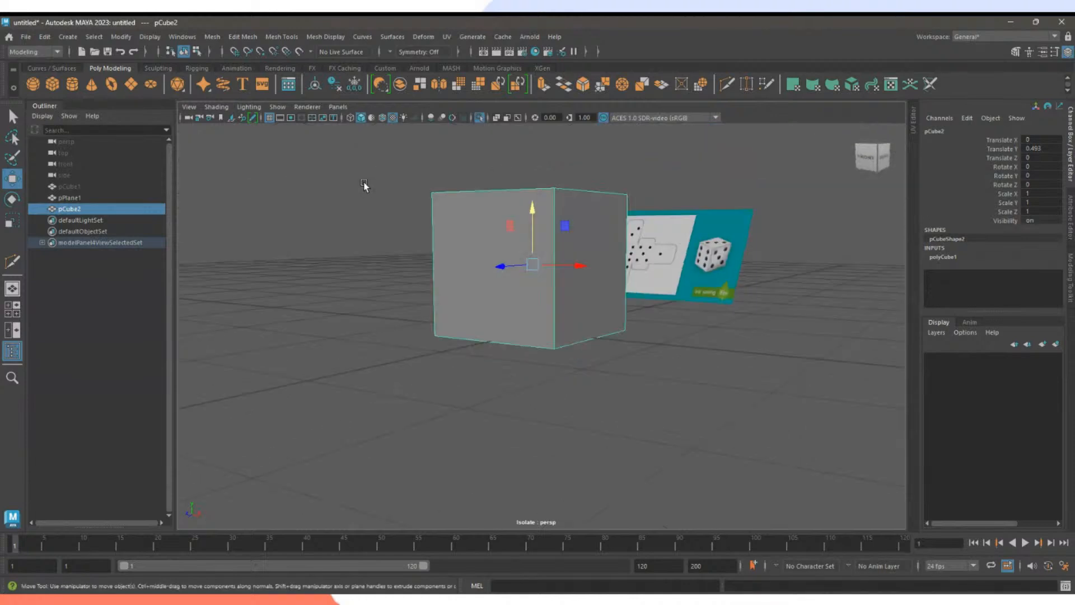
click(259, 52)
key(d)
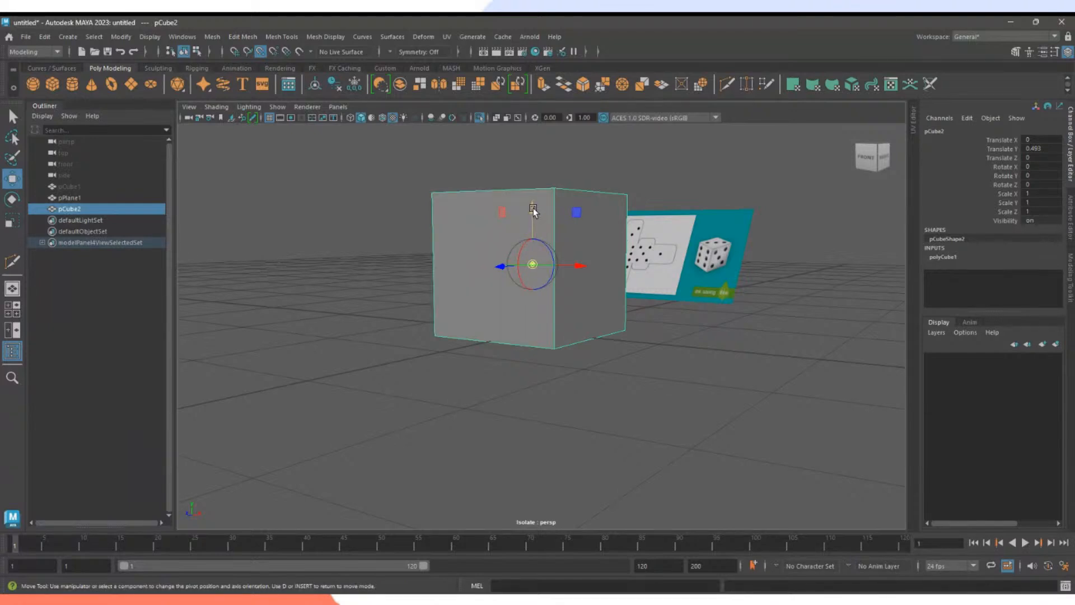
drag(532, 208, 560, 240)
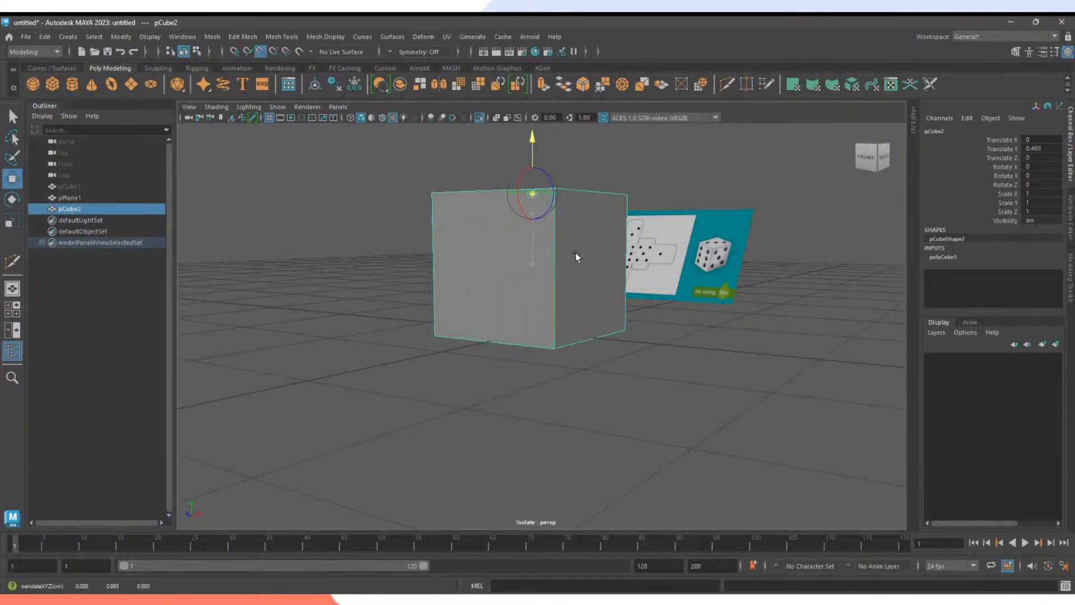
drag(528, 140, 531, 165)
drag(548, 381, 540, 263)
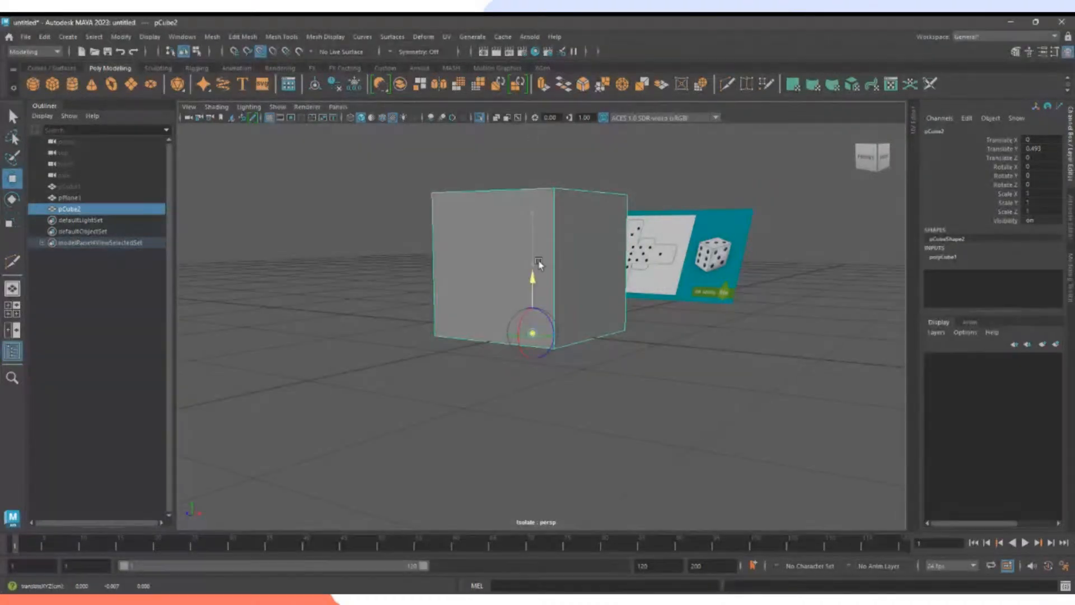
mouse_move(644, 360)
alt+mouse_down()
mouse_move(588, 308)
mouse_move(573, 351)
mouse_move(636, 367)
alt+mouse_up()
Turn Snap to Points off from a three-quarter view of the cube.
alt+right_drag(636, 367, 794, 405)
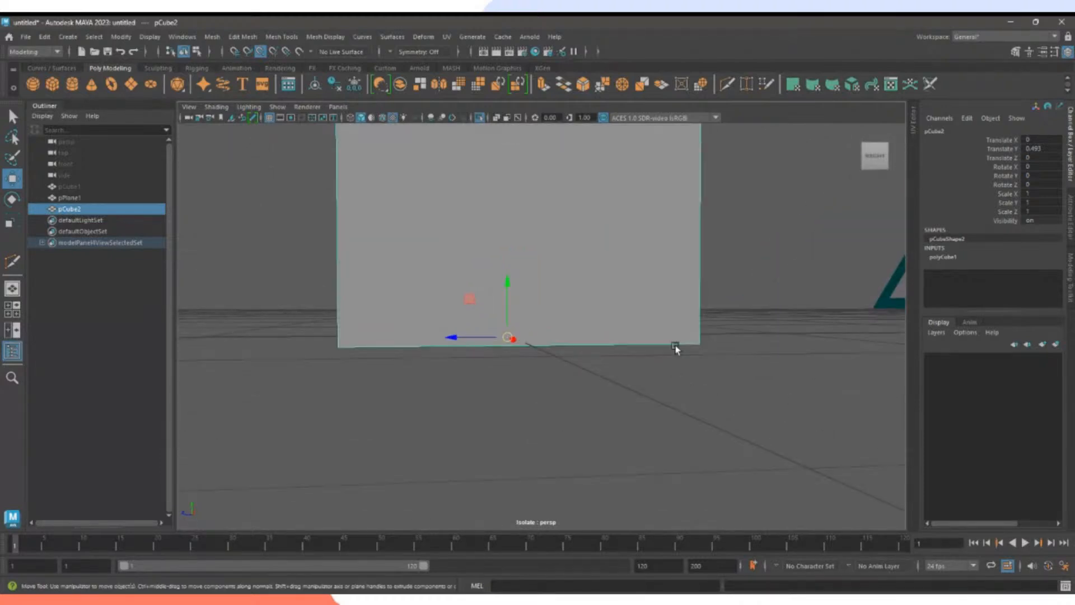
alt+right_drag(746, 357, 465, 314)
alt+drag(465, 314, 516, 333)
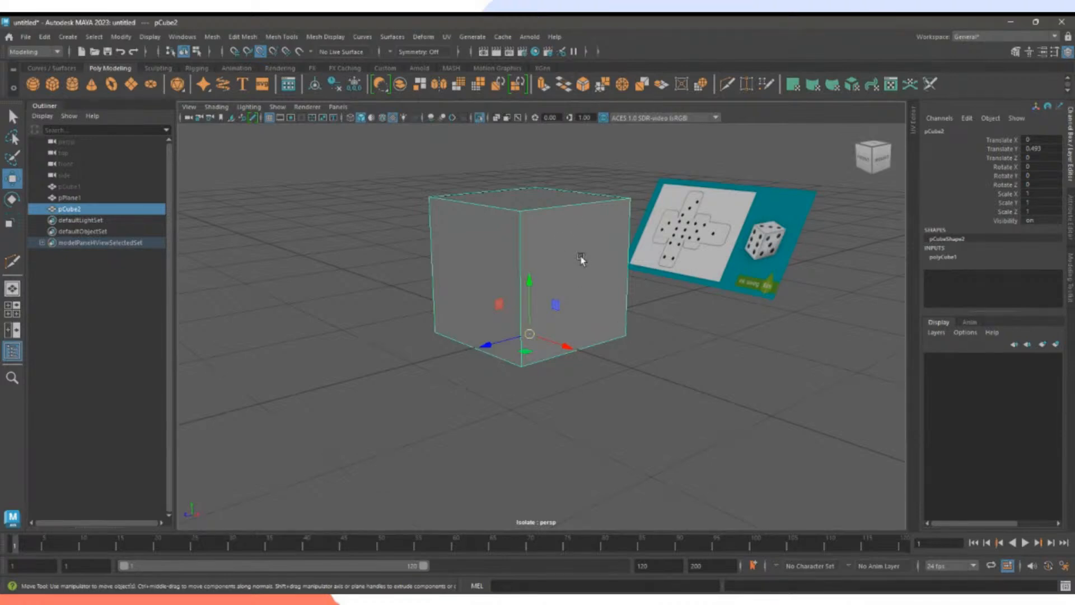
click(262, 52)
right_click(583, 234)
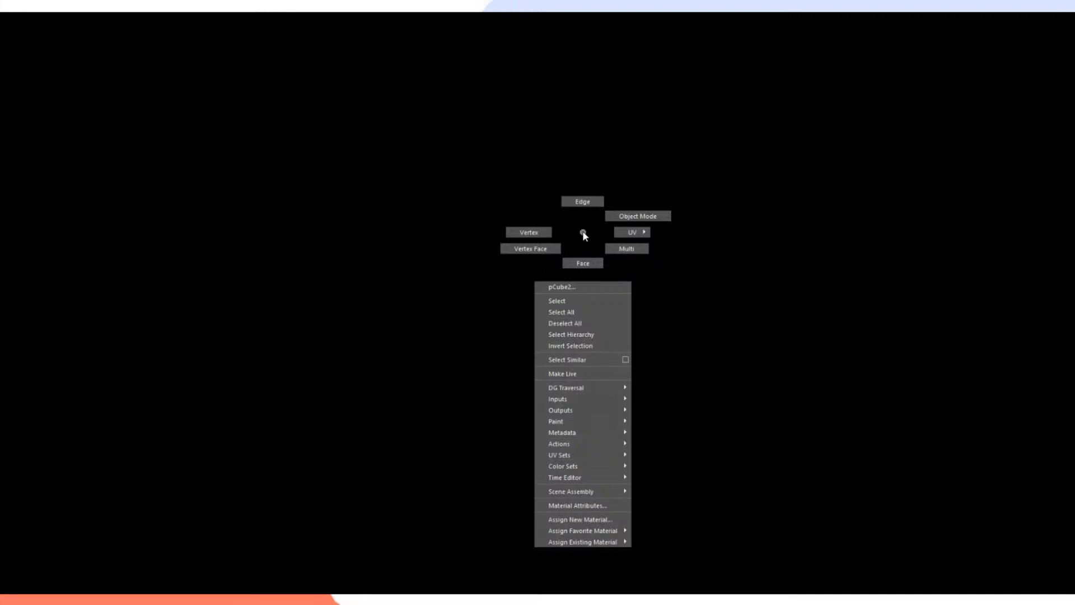
right_drag(583, 235, 537, 233)
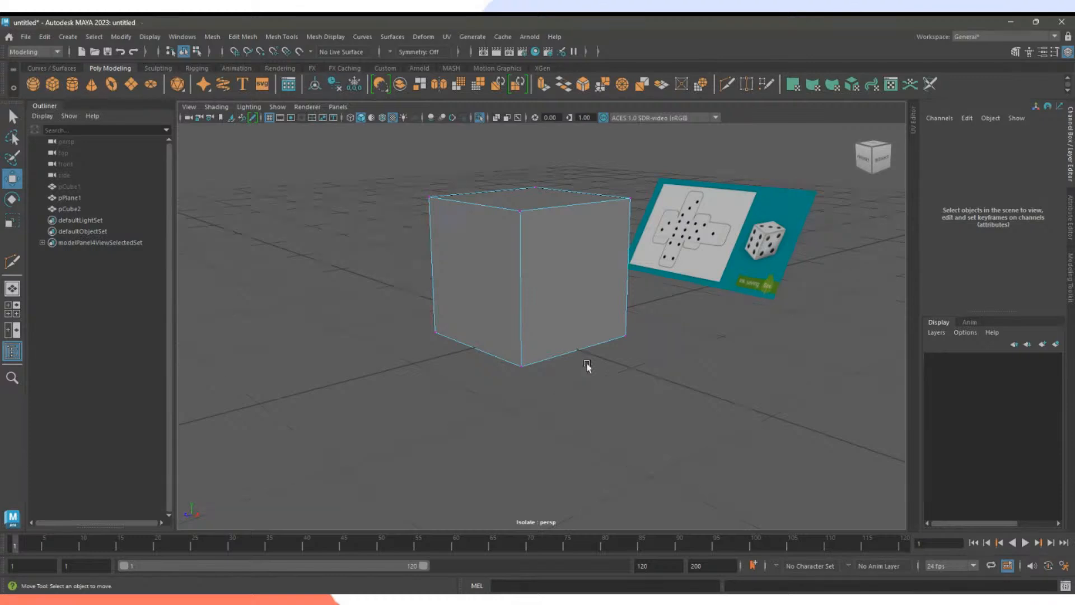
mouse_move(587, 363)
alt+mouse_down()
mouse_move(569, 360)
mouse_move(578, 364)
alt+mouse_up()
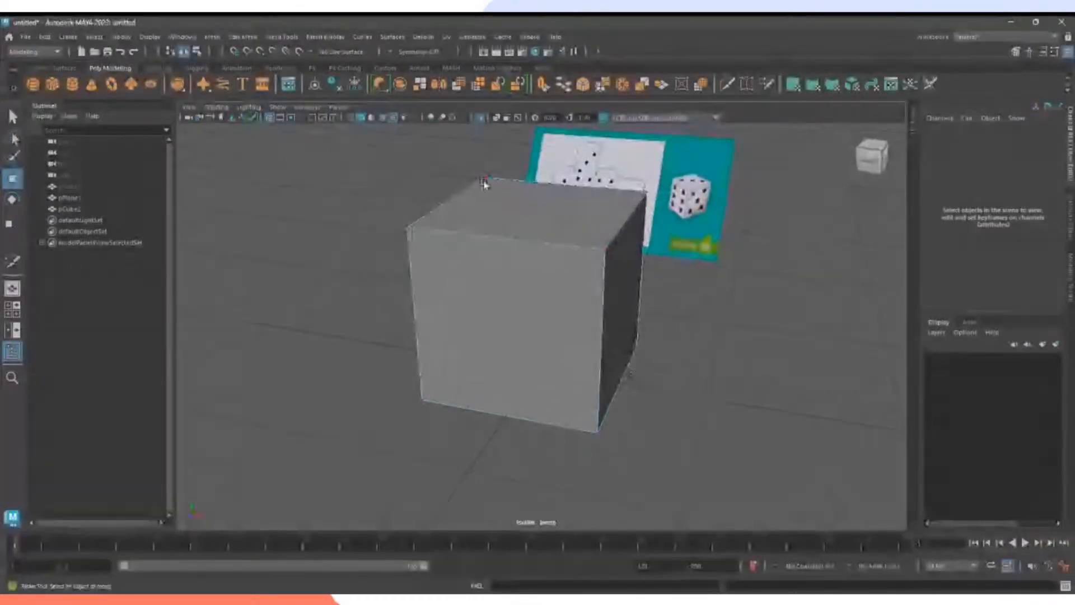
alt+drag(486, 436, 416, 421)
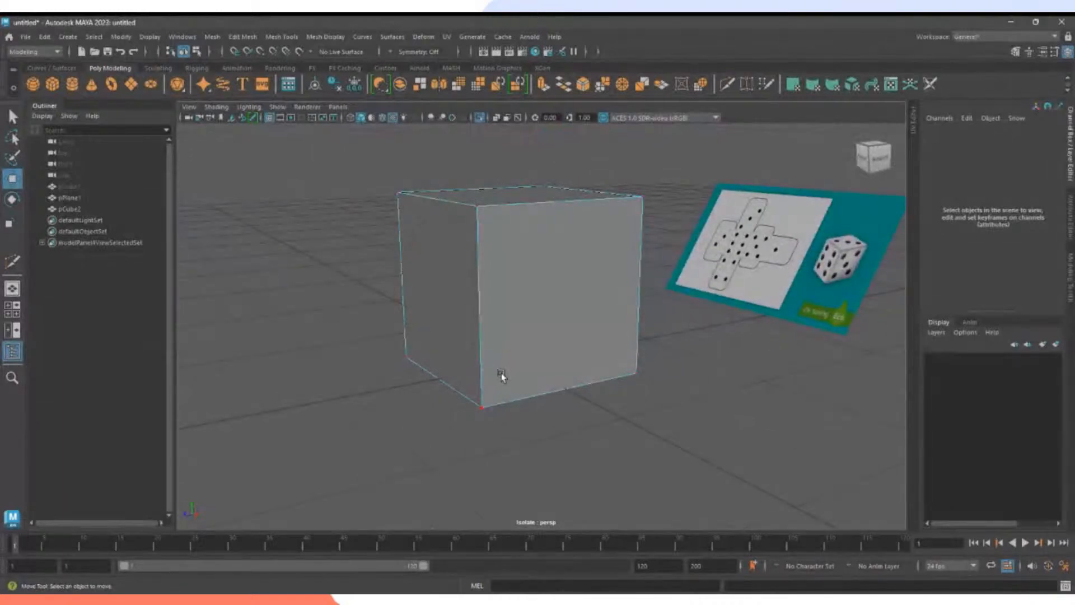
alt+drag(496, 329, 459, 288)
click(526, 254)
key(ctrl+z)
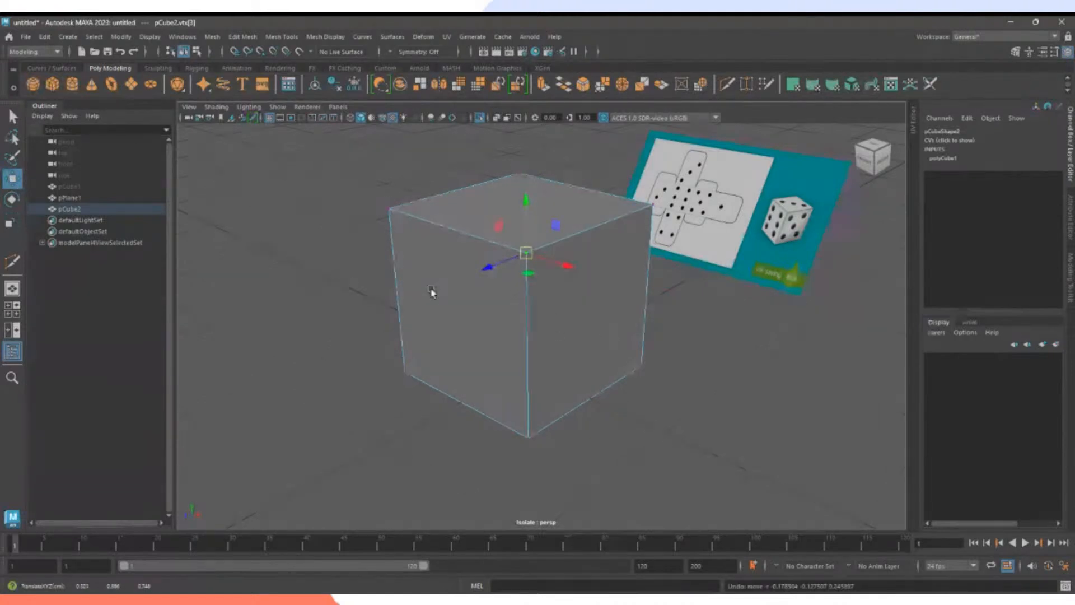
alt+drag(431, 291, 675, 272)
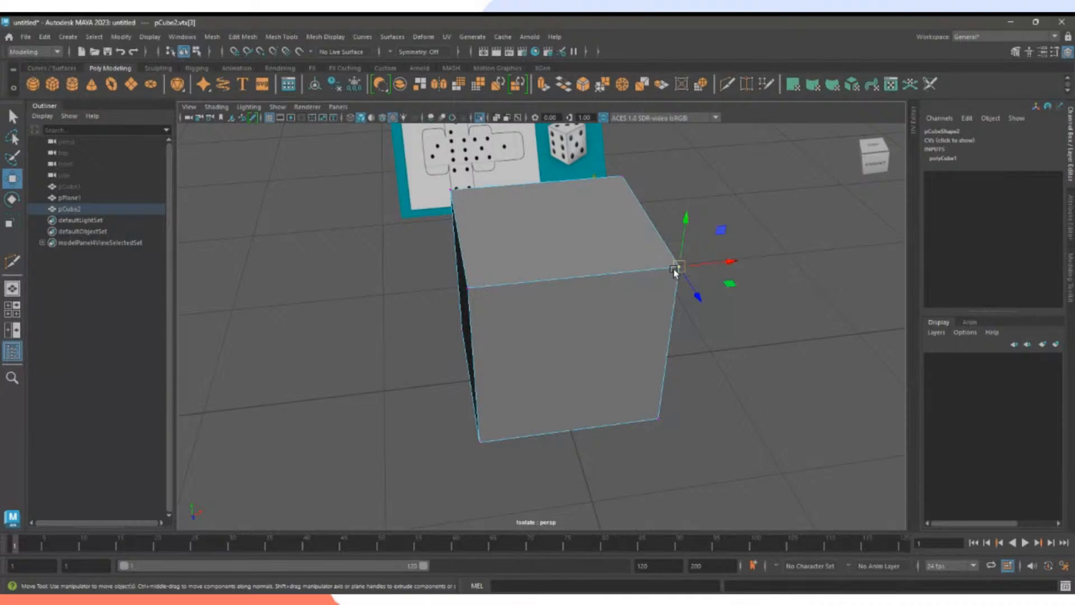
click(790, 350)
alt+drag(758, 359, 550, 299)
right_click(524, 235)
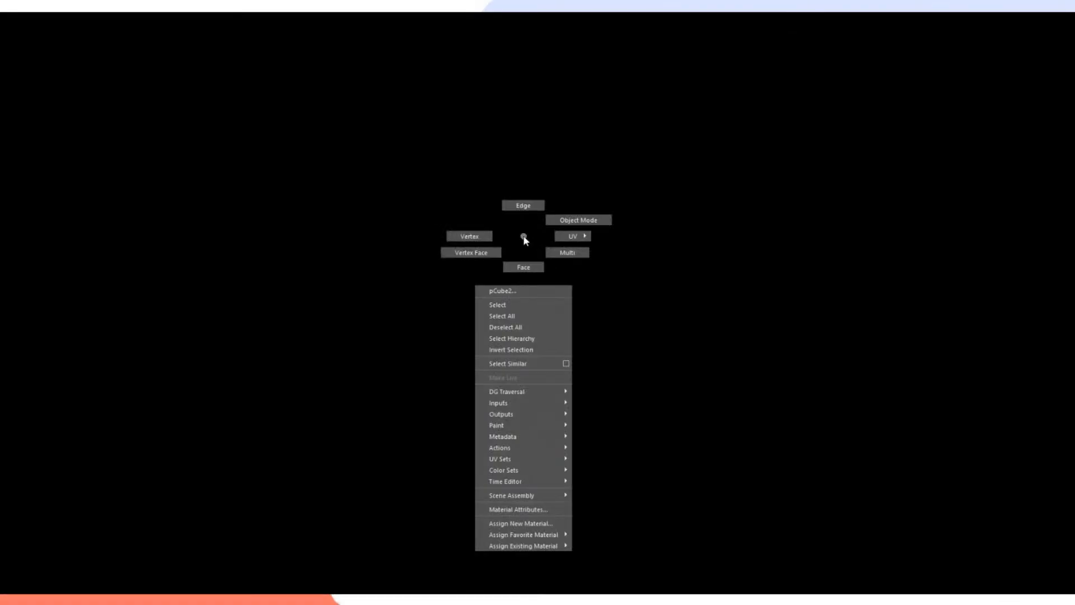
right_drag(523, 236, 527, 201)
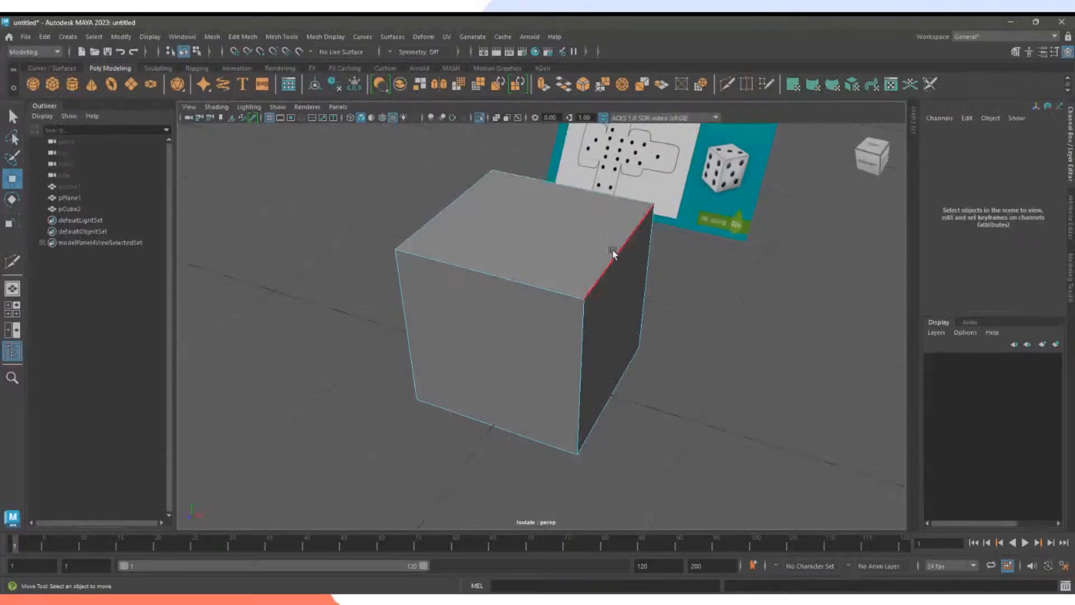
click(616, 249)
click(592, 200)
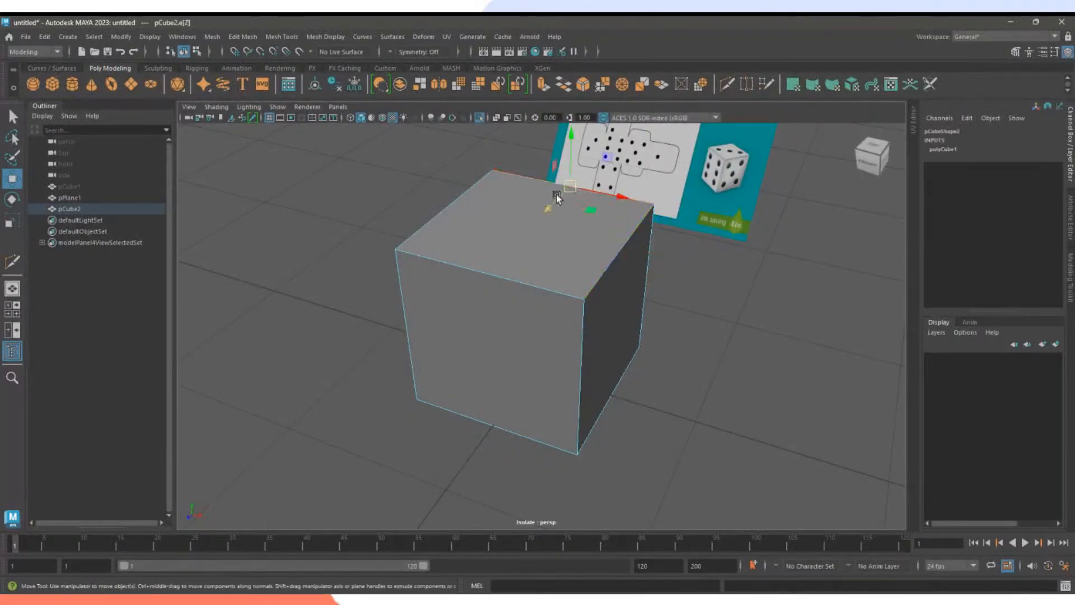
click(464, 206)
click(468, 263)
click(583, 343)
click(601, 279)
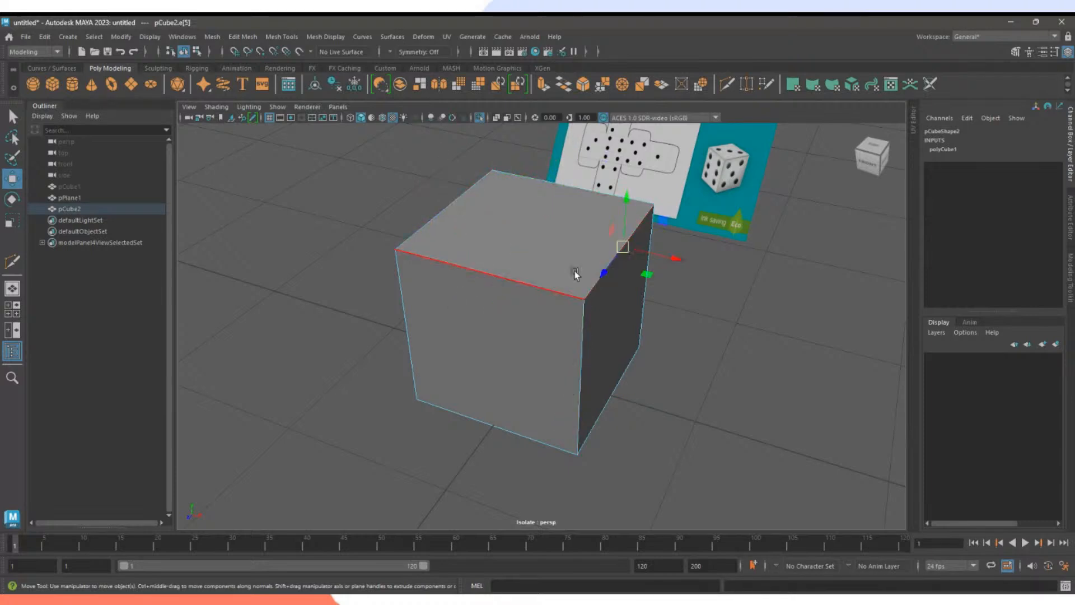
click(411, 312)
click(472, 280)
click(442, 210)
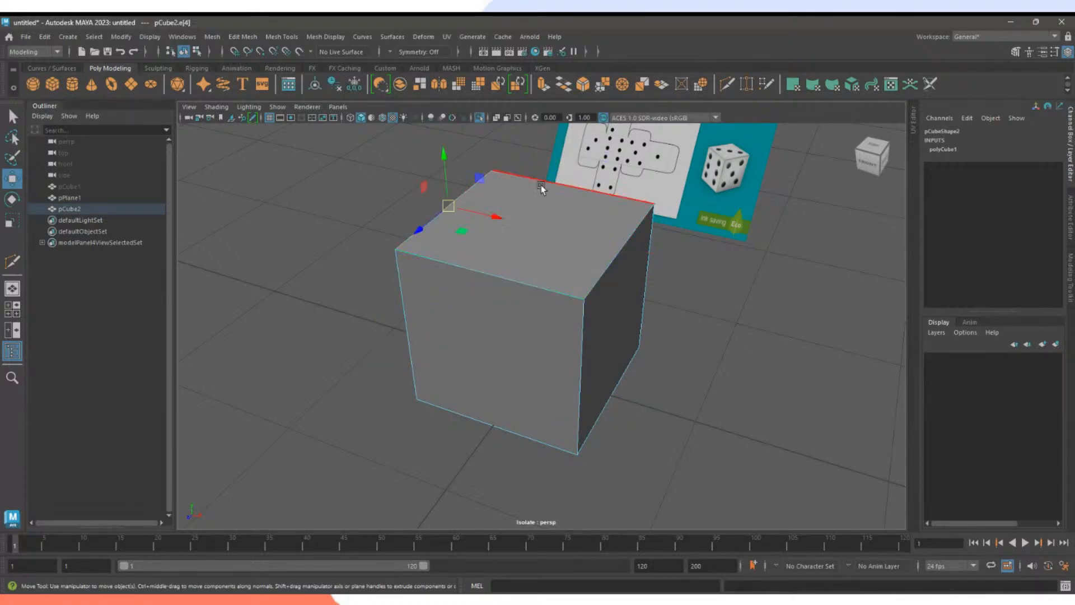
click(566, 187)
click(511, 275)
click(457, 212)
click(615, 235)
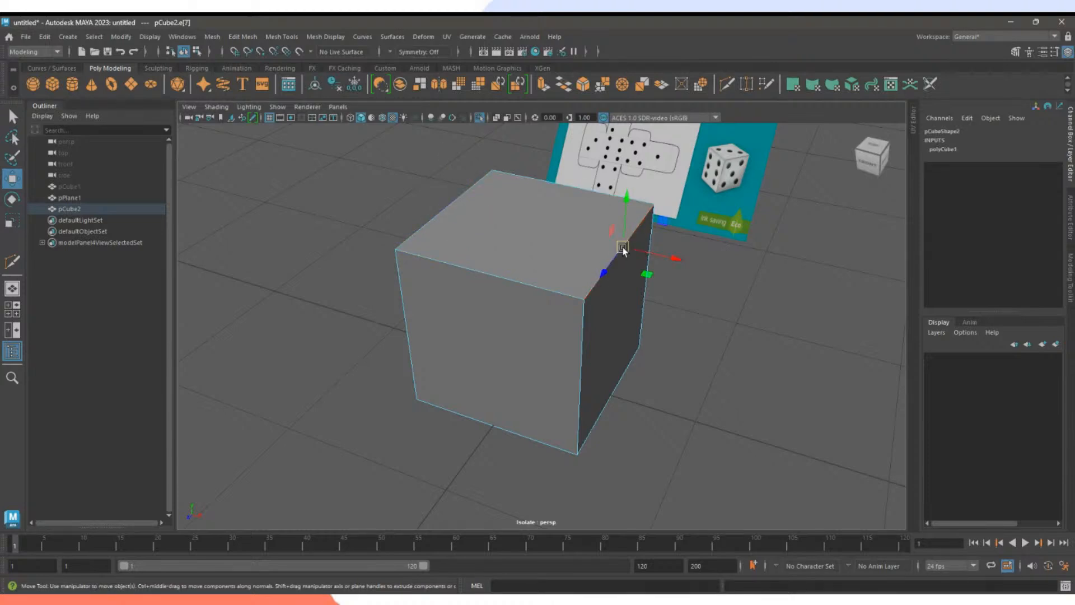
drag(623, 247, 507, 216)
key(ctrl+z)
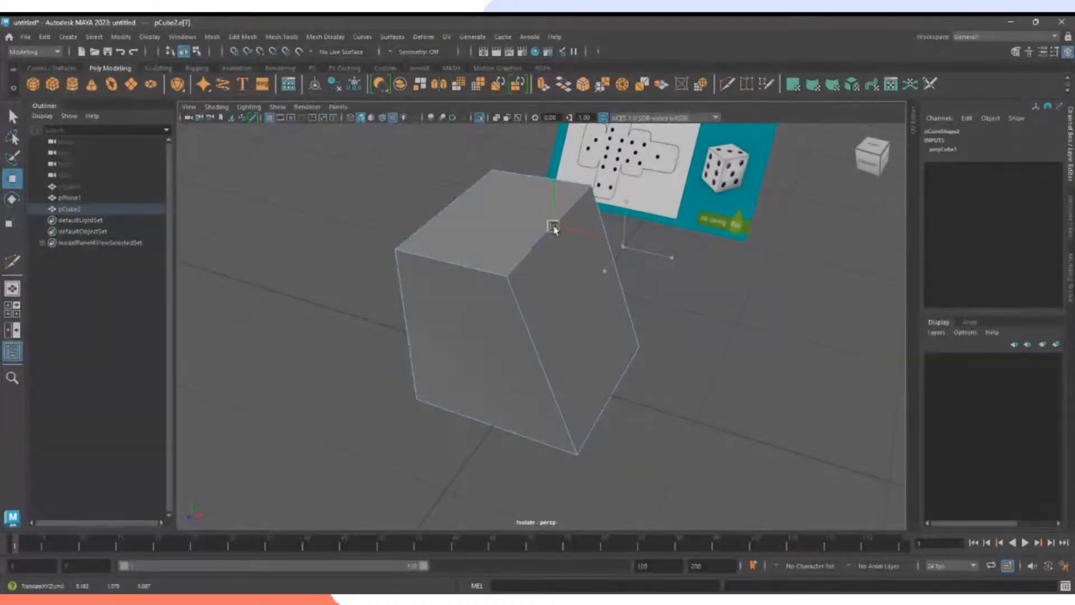
click(553, 235)
key(ctrl+z)
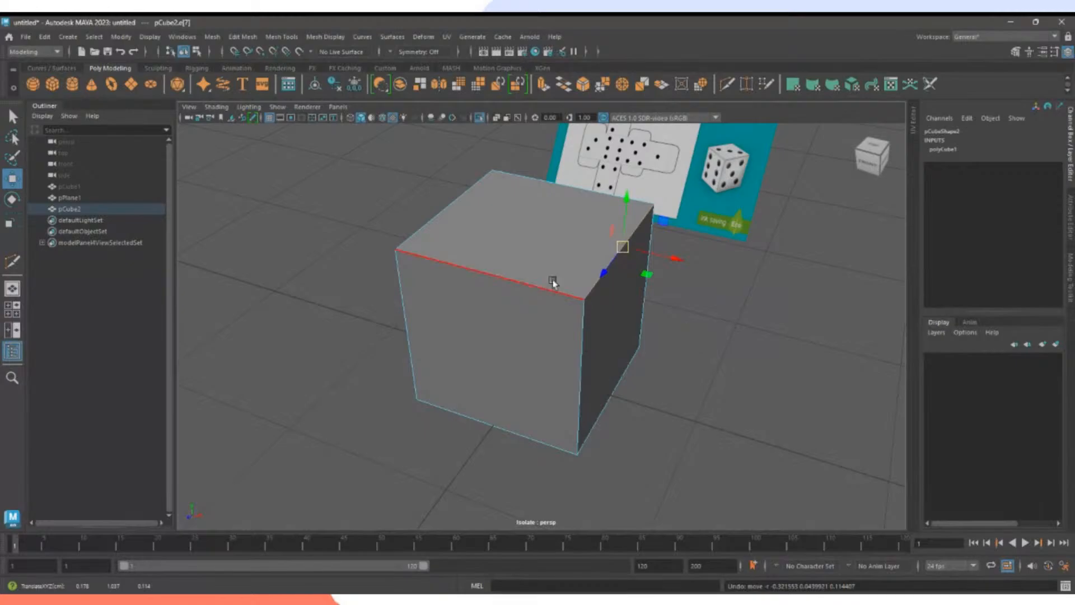
right_click(536, 262)
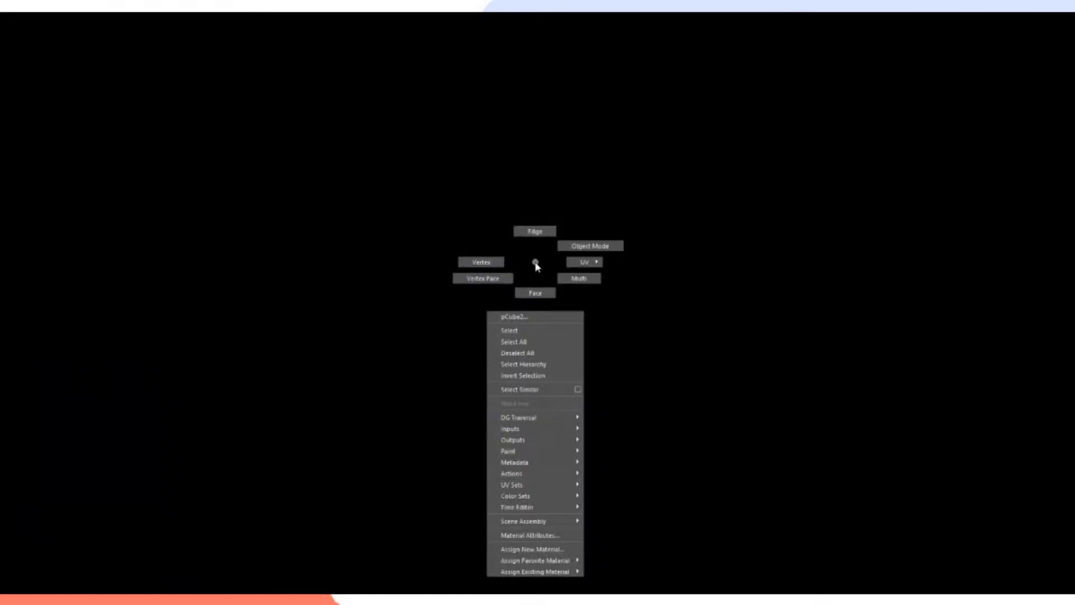
mouse_move(535, 265)
right_down()
mouse_move(540, 301)
mouse_move(530, 295)
right_up()
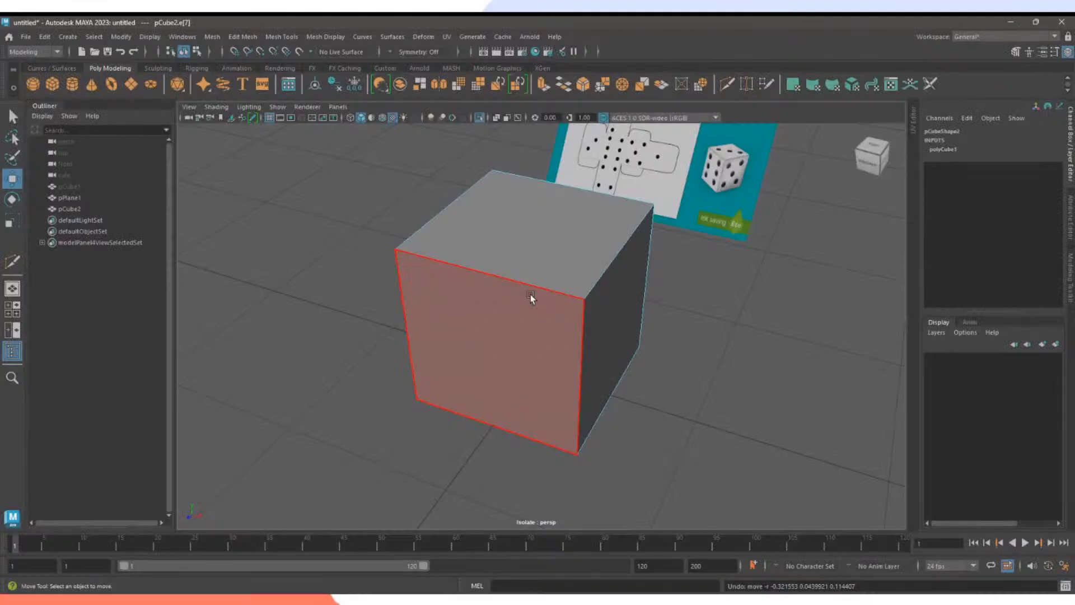
click(555, 245)
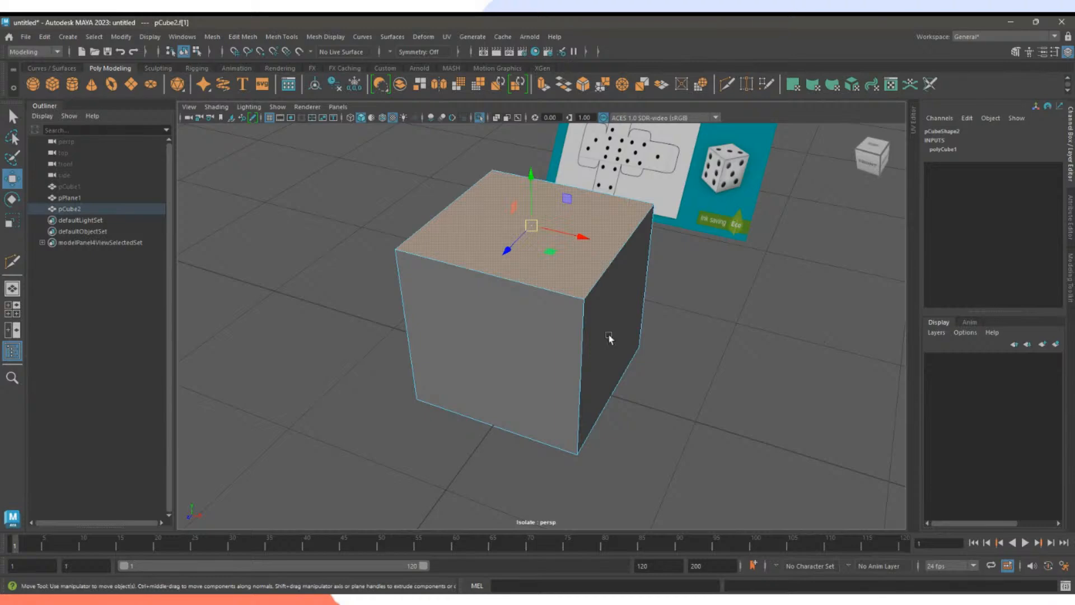
mouse_move(488, 372)
alt+mouse_down()
mouse_move(698, 369)
mouse_move(645, 385)
mouse_move(497, 379)
alt+mouse_up()
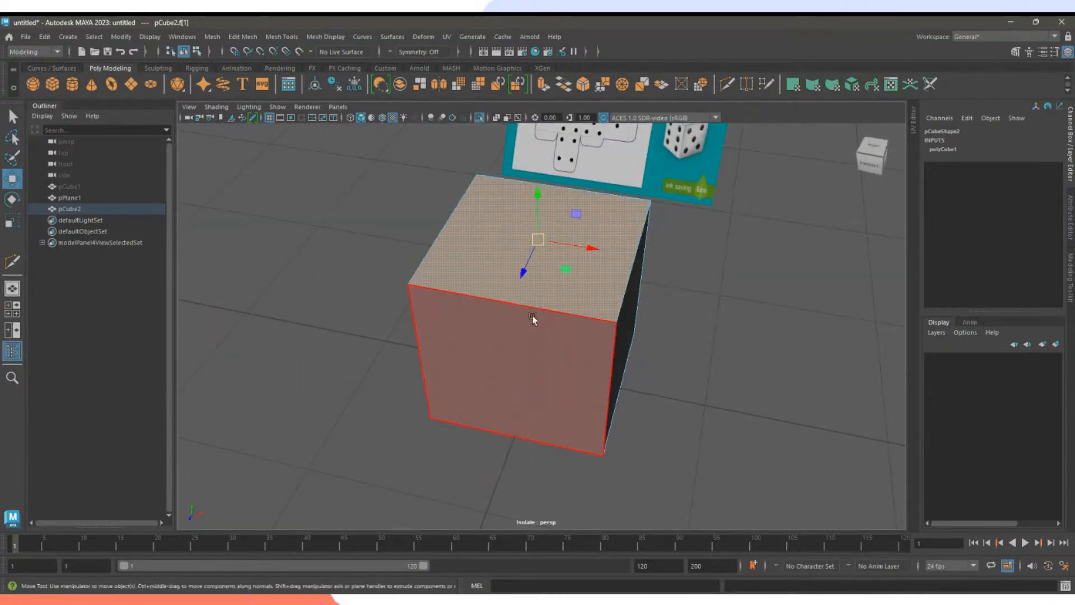
drag(538, 240, 403, 254)
key(ctrl+z)
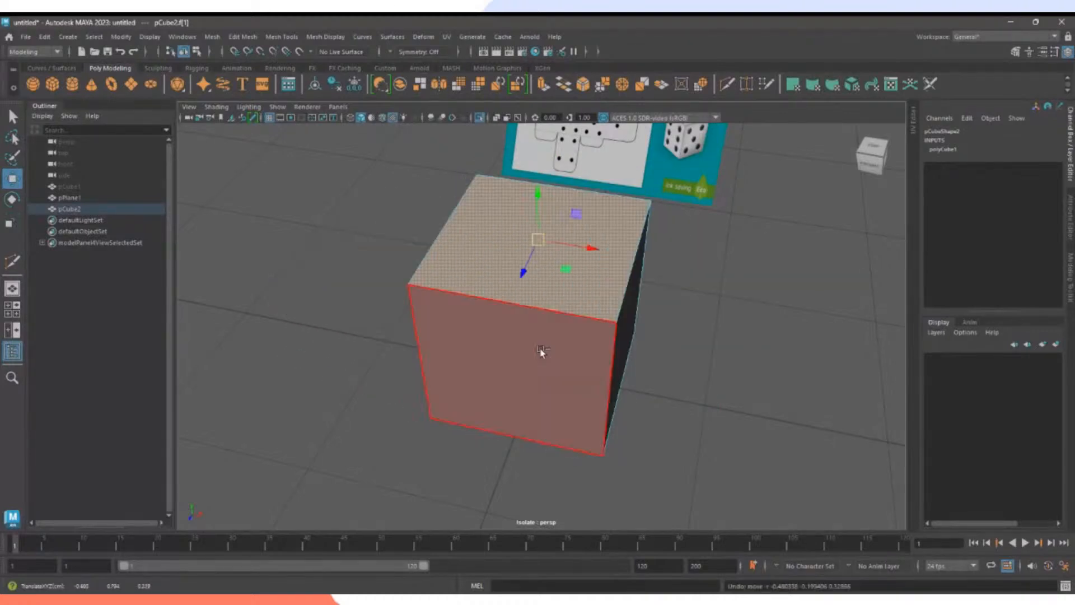
click(697, 404)
alt+drag(722, 425, 698, 413)
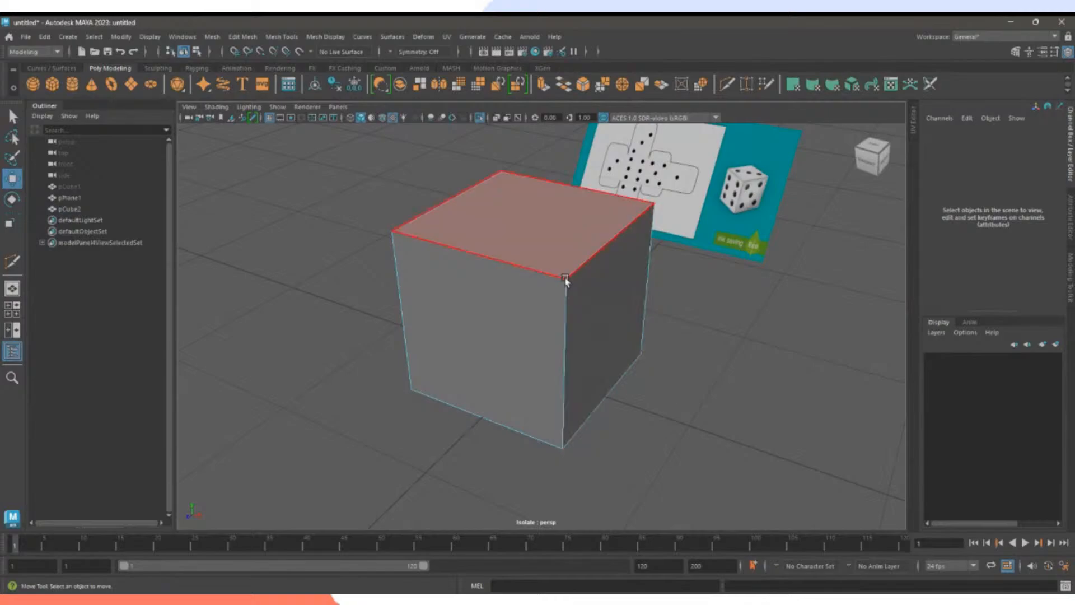
right_drag(564, 229, 629, 231)
click(723, 288)
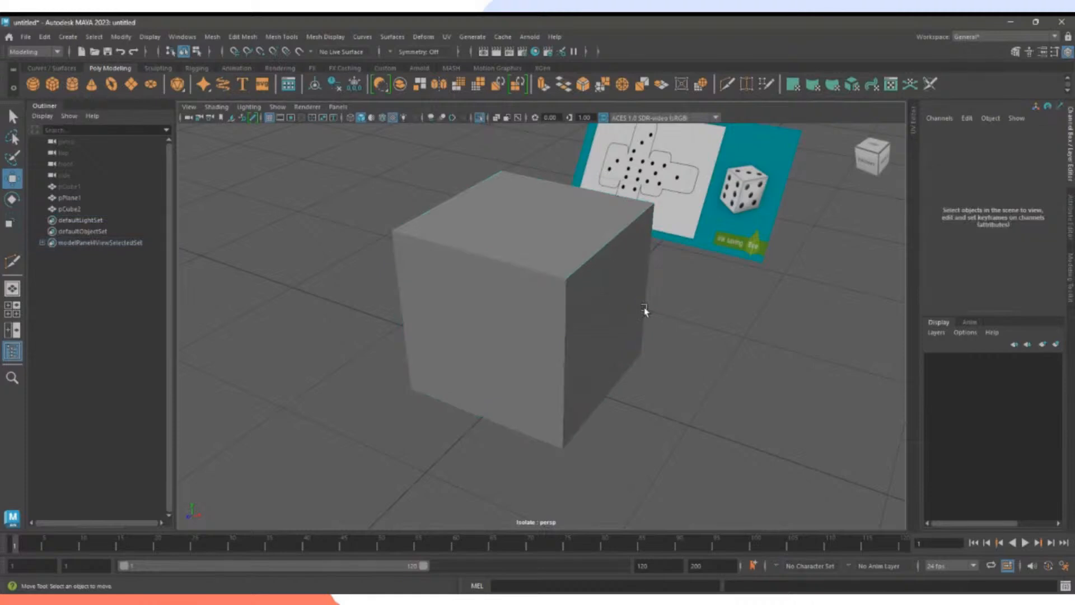
click(598, 310)
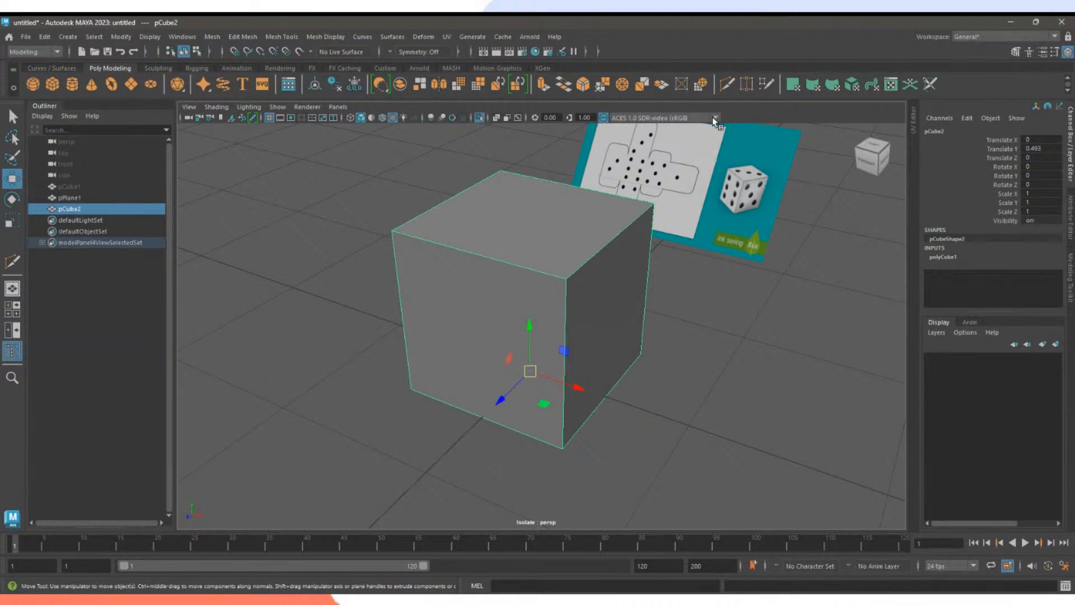
Multi-Cut an edge across pCube2's top face between two opposite top edges.
click(726, 85)
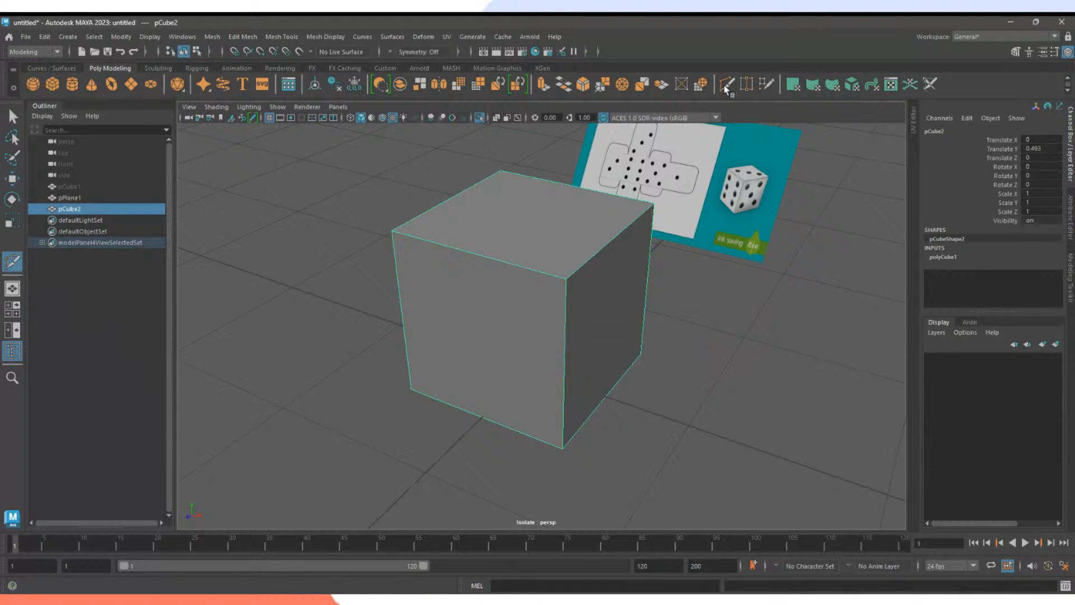
click(616, 238)
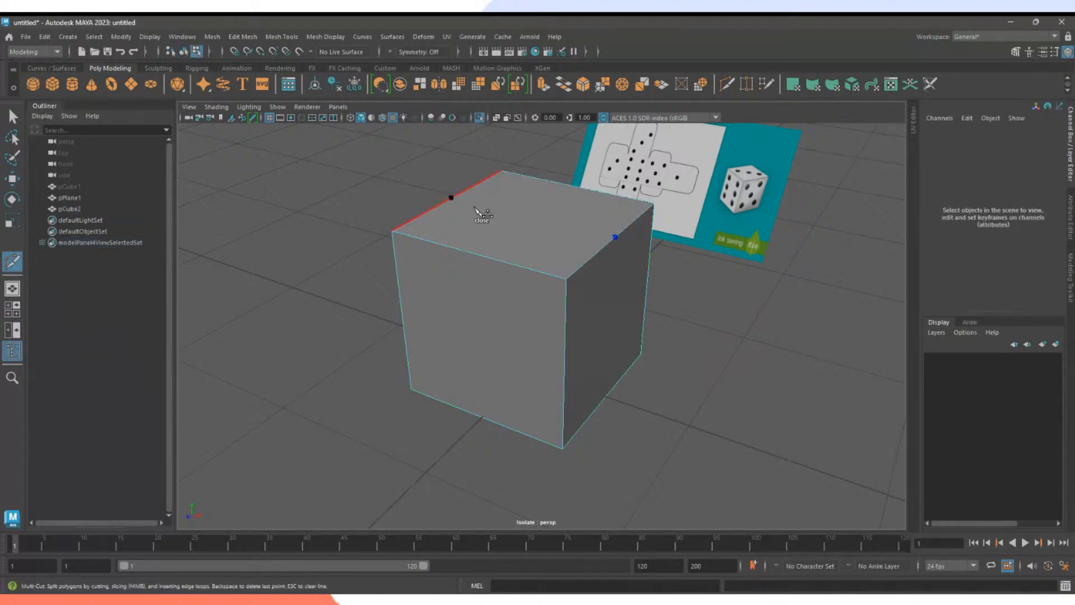
click(453, 198)
key(Return)
alt+drag(472, 276, 636, 307)
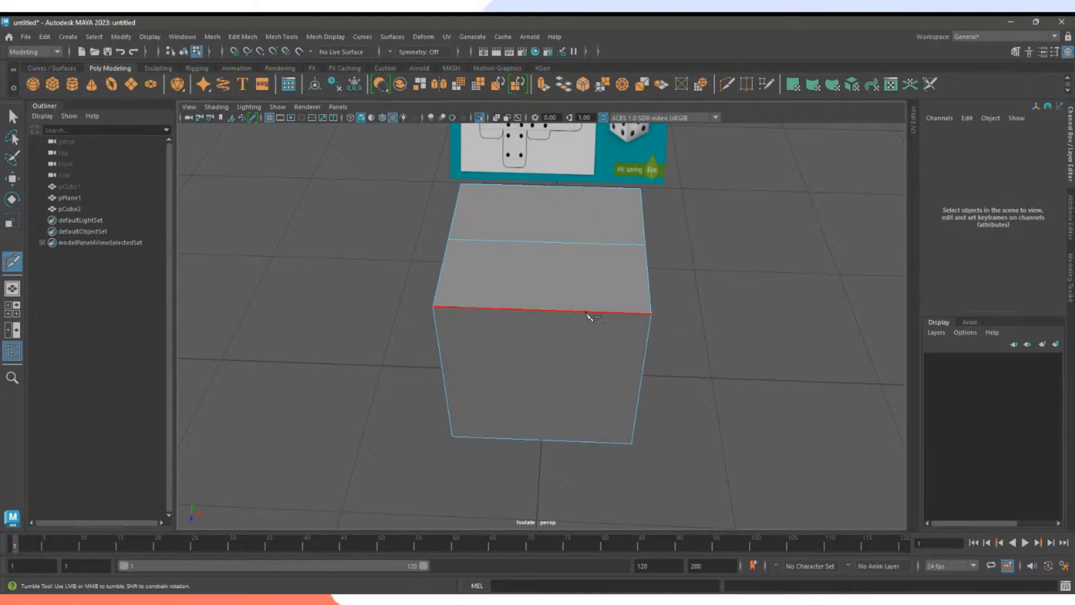
click(541, 310)
click(14, 116)
double_click(13, 116)
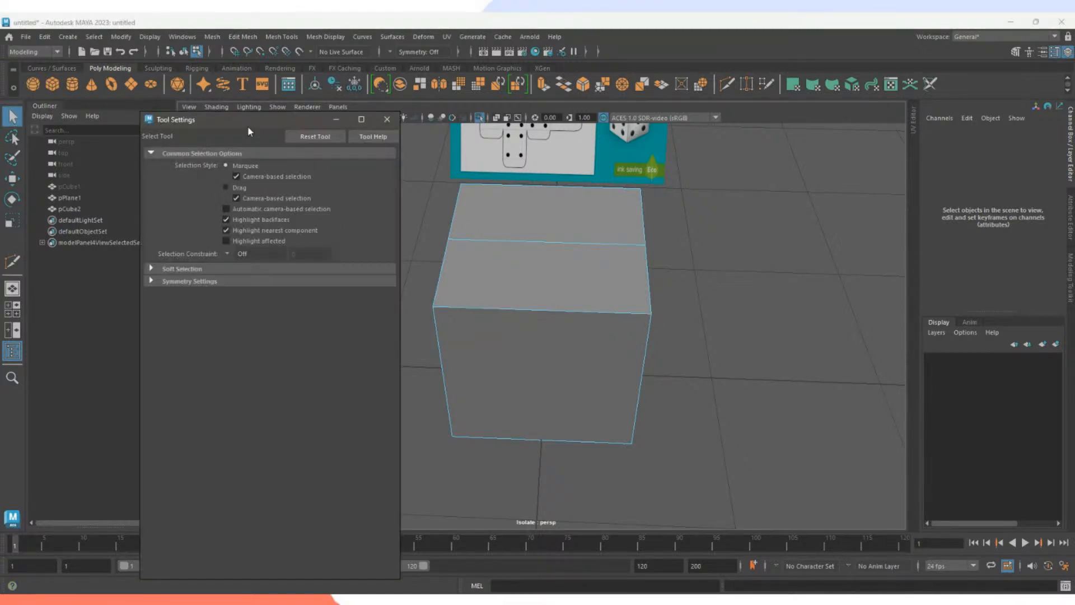
drag(247, 124, 175, 100)
click(728, 85)
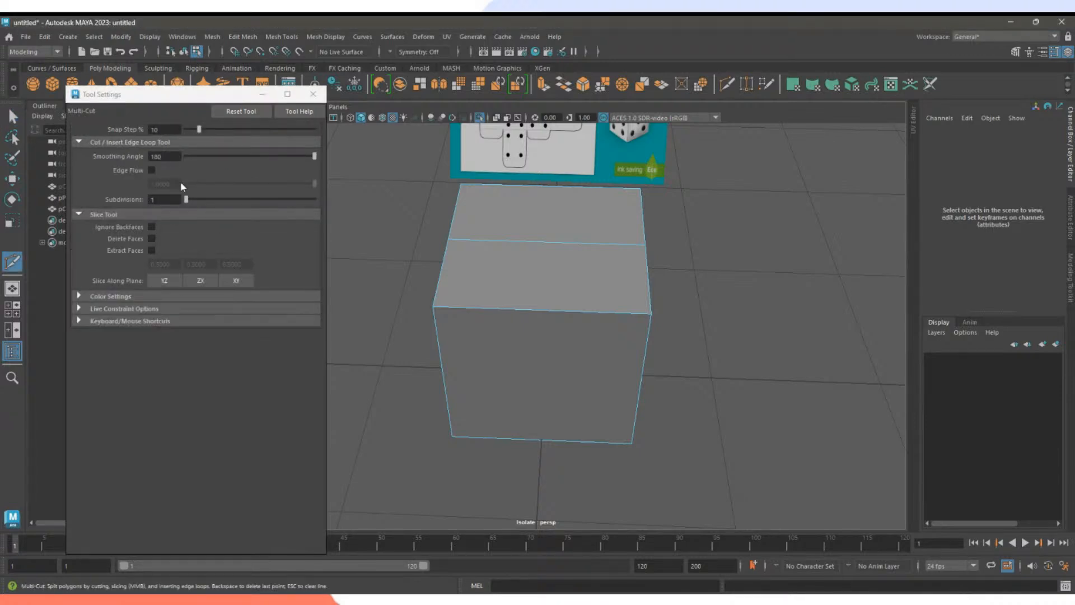
click(315, 94)
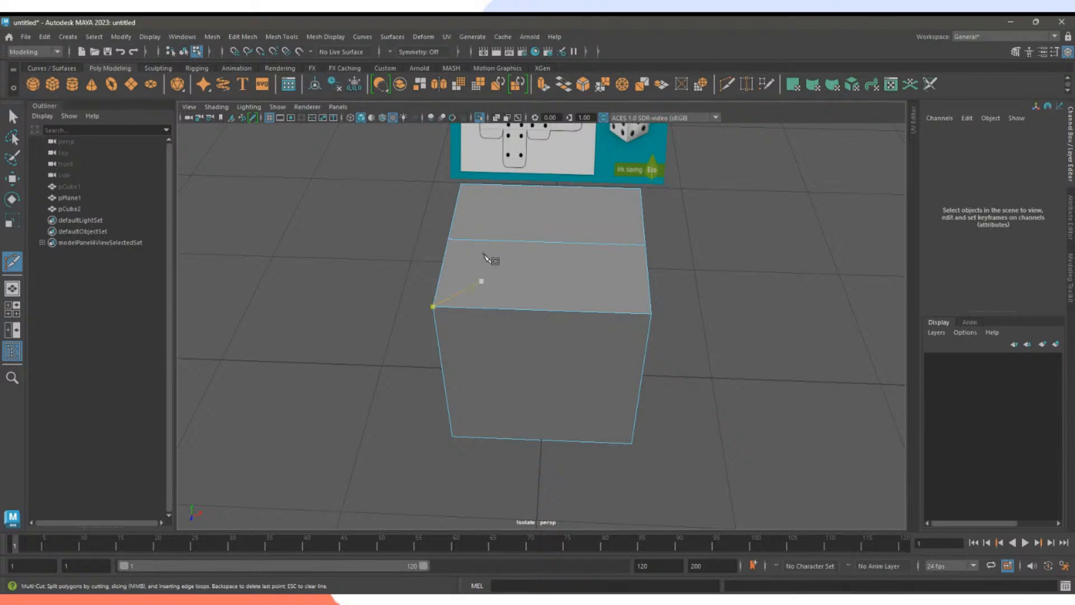
Commit a Multi-Cut edge straight across pCube2's top face.
alt+drag(492, 260, 652, 319)
alt+middle_drag(655, 285, 636, 329)
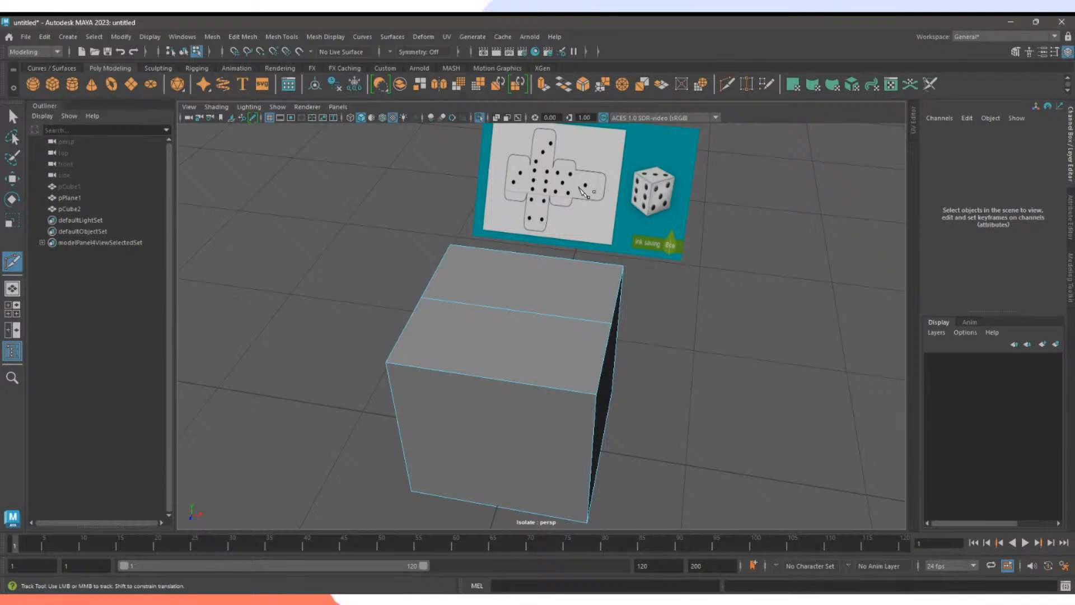
alt+drag(694, 315, 714, 378)
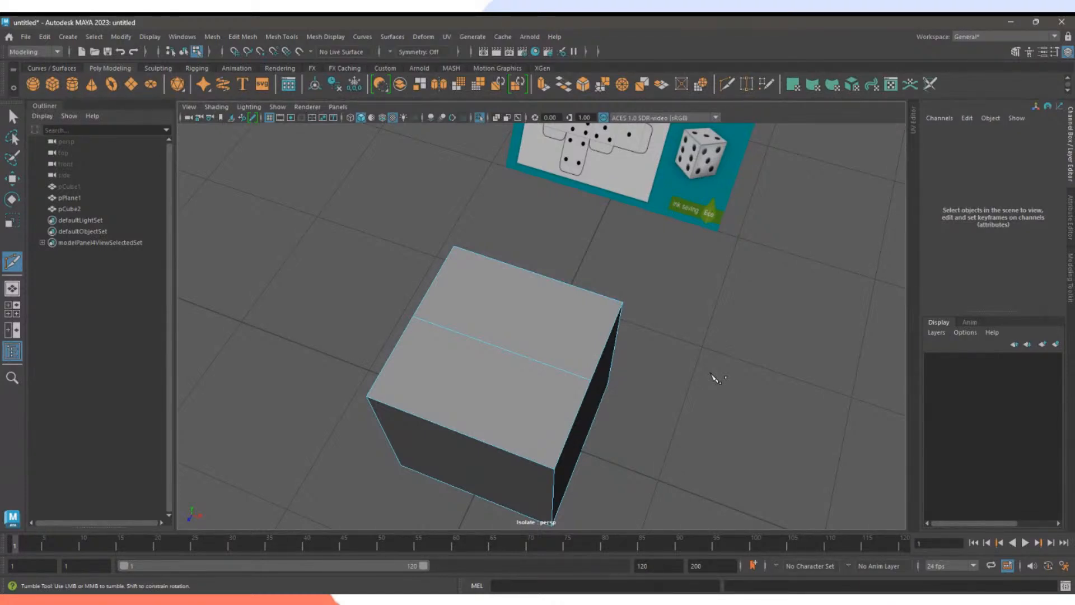
mouse_move(559, 358)
alt+mouse_down()
mouse_move(552, 384)
mouse_move(529, 359)
mouse_move(555, 338)
alt+mouse_up()
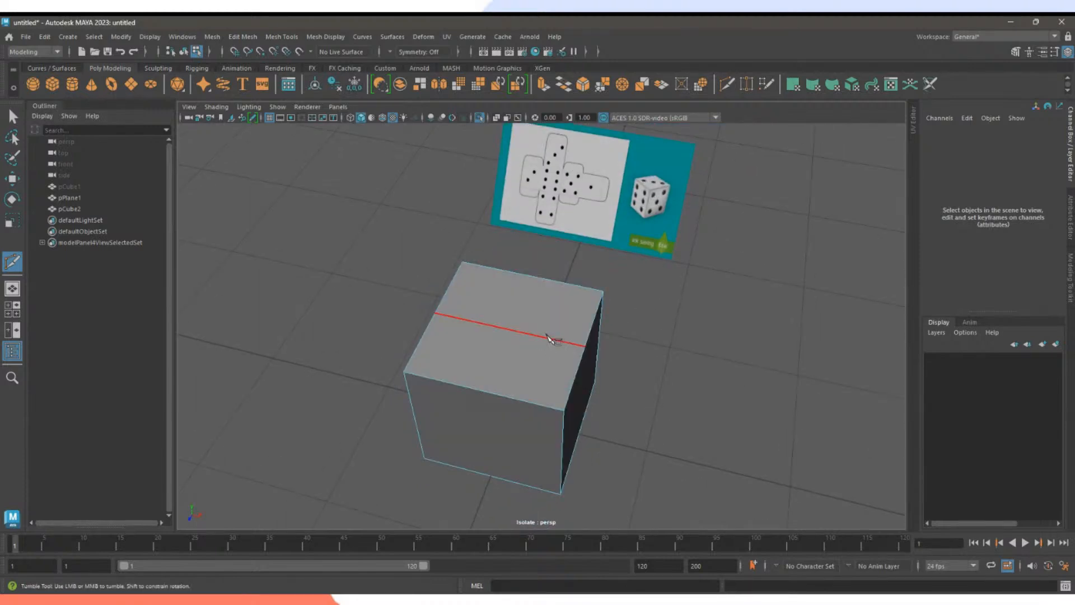
click(552, 338)
Unhide pCube1 and move it along X to 1.74 beside the new cube.
click(69, 187)
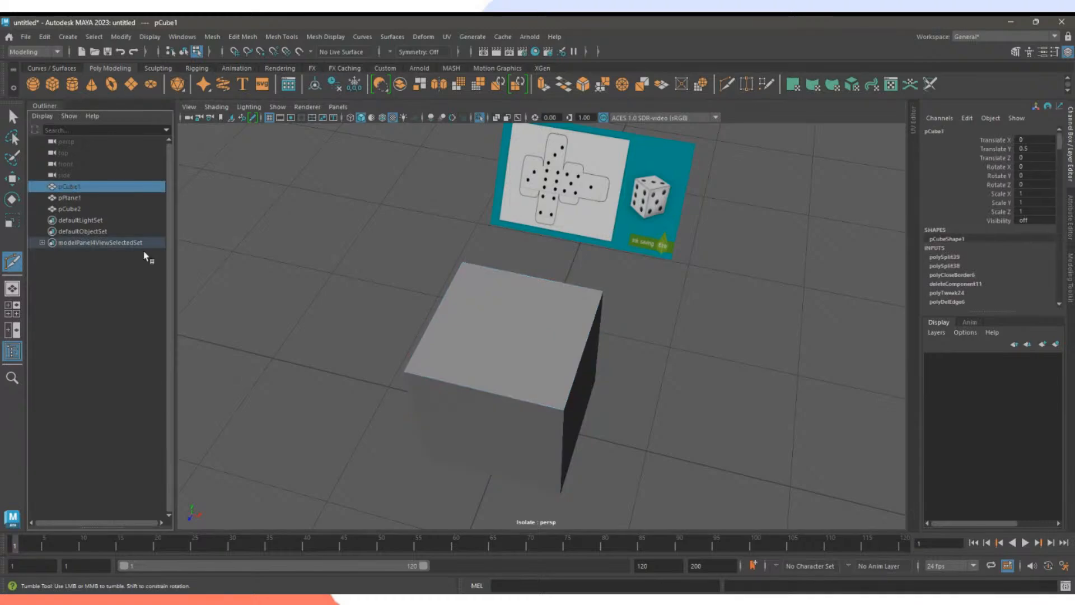
key(h)
key(w)
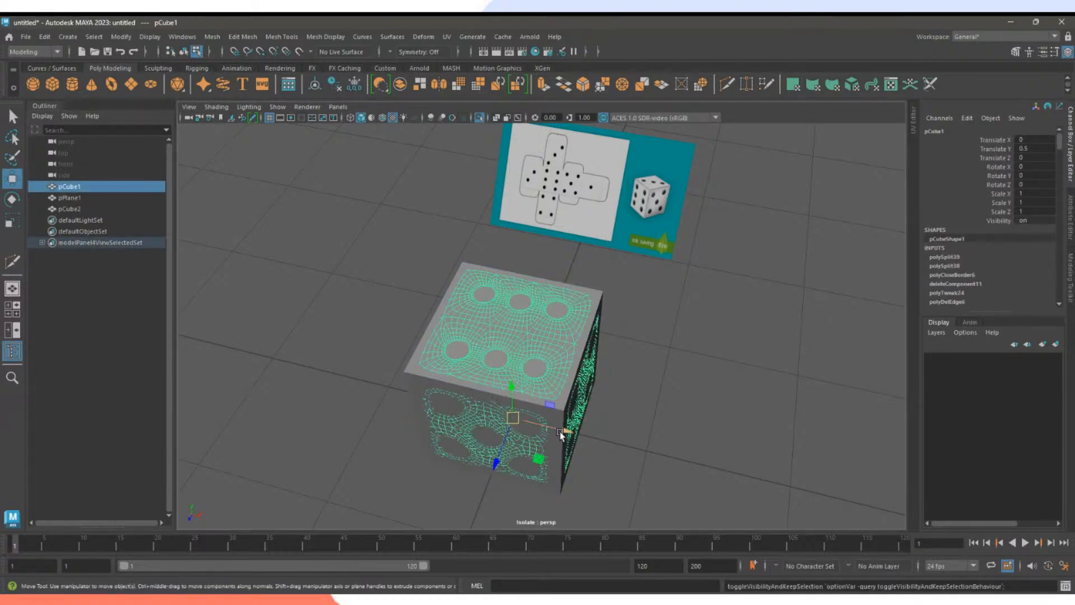
drag(560, 435, 795, 452)
Orbit around the finished dice and pCube2 to compare them, deselecting the dice.
scroll(671, 270, up, 3)
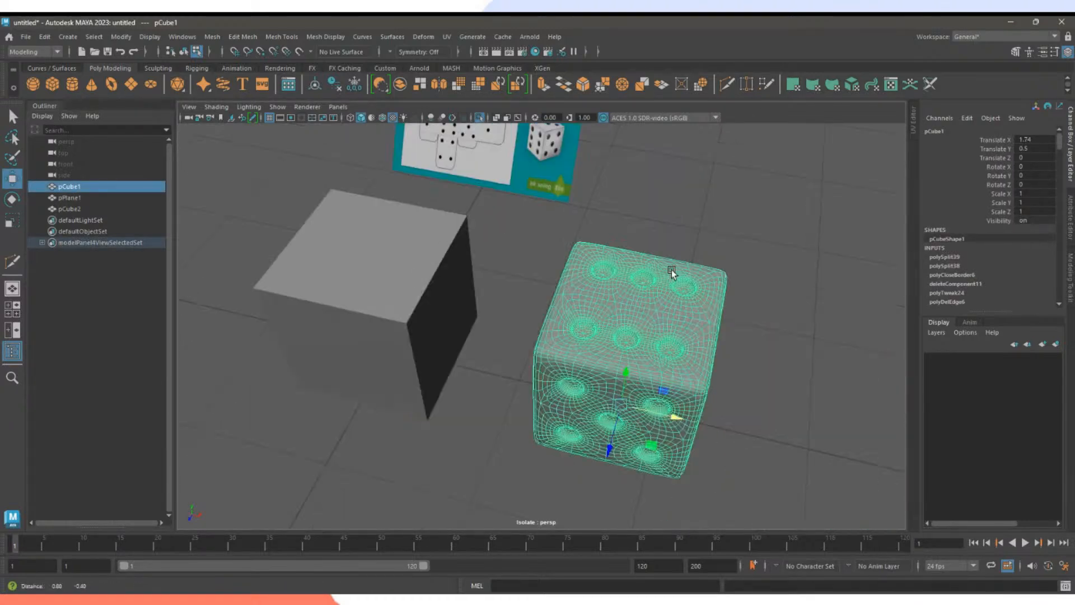
alt+drag(671, 269, 596, 346)
alt+right_drag(596, 346, 779, 371)
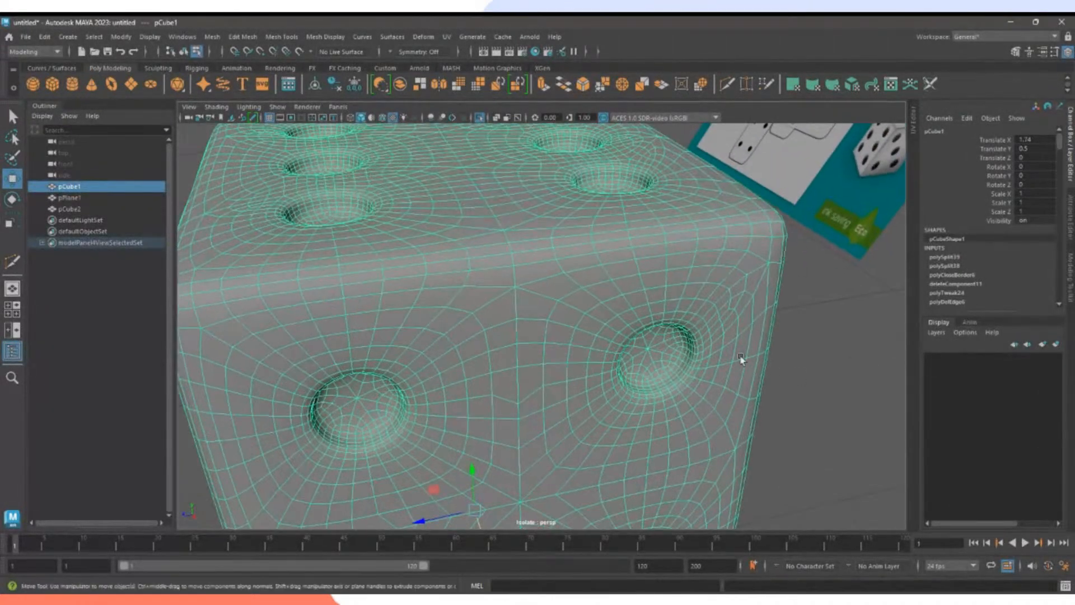
alt+drag(741, 360, 649, 318)
alt+middle_drag(650, 318, 663, 426)
alt+right_drag(605, 334, 515, 329)
alt+drag(508, 330, 619, 332)
alt+middle_drag(618, 333, 528, 256)
alt+drag(527, 255, 636, 372)
click(446, 245)
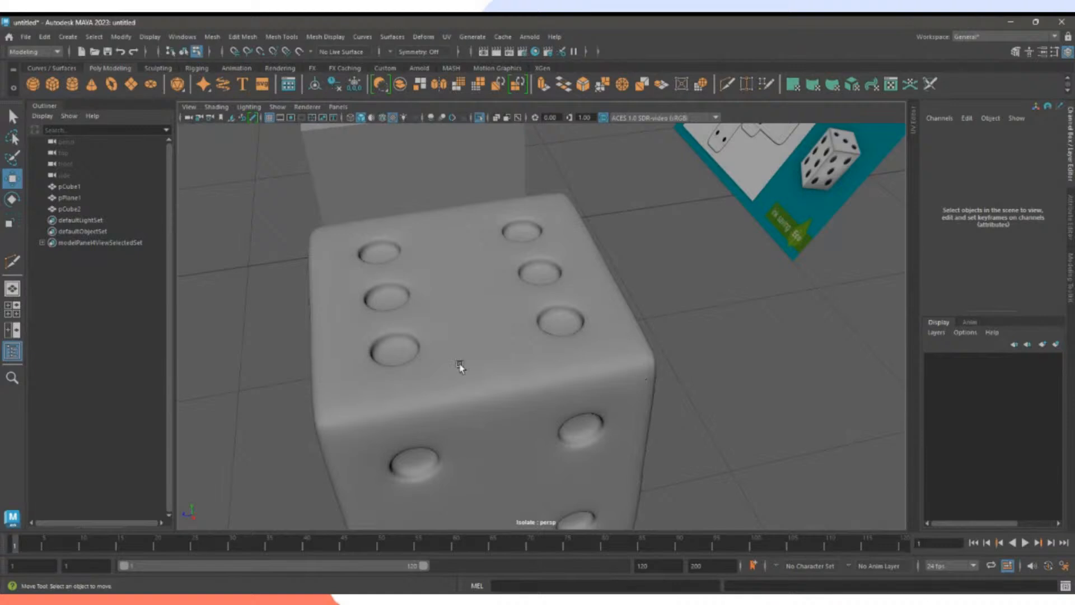
alt+drag(459, 365, 629, 319)
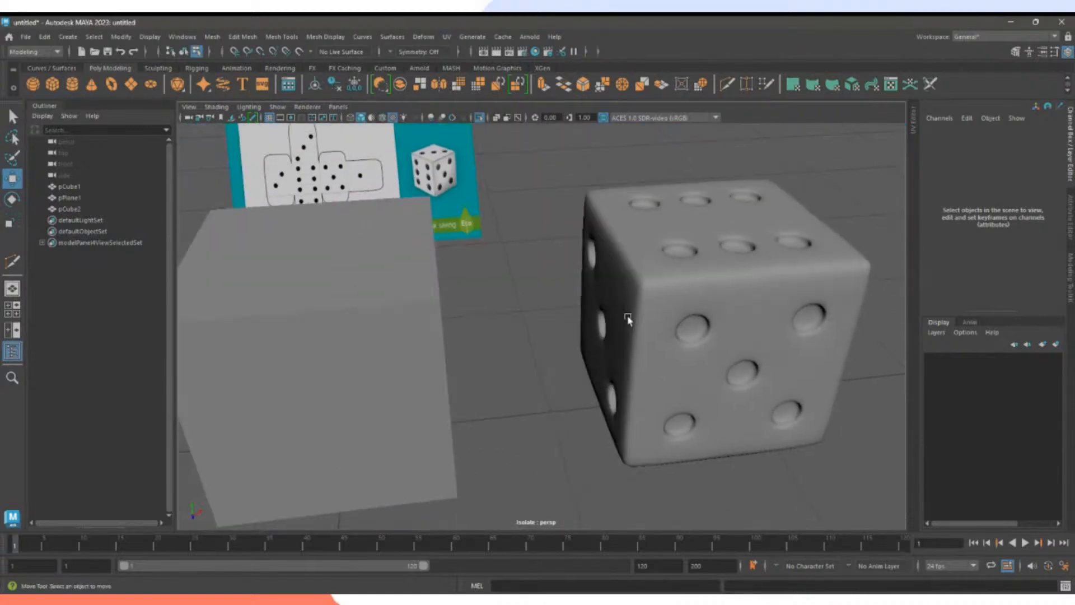
alt+right_drag(629, 319, 518, 308)
alt+drag(517, 306, 477, 331)
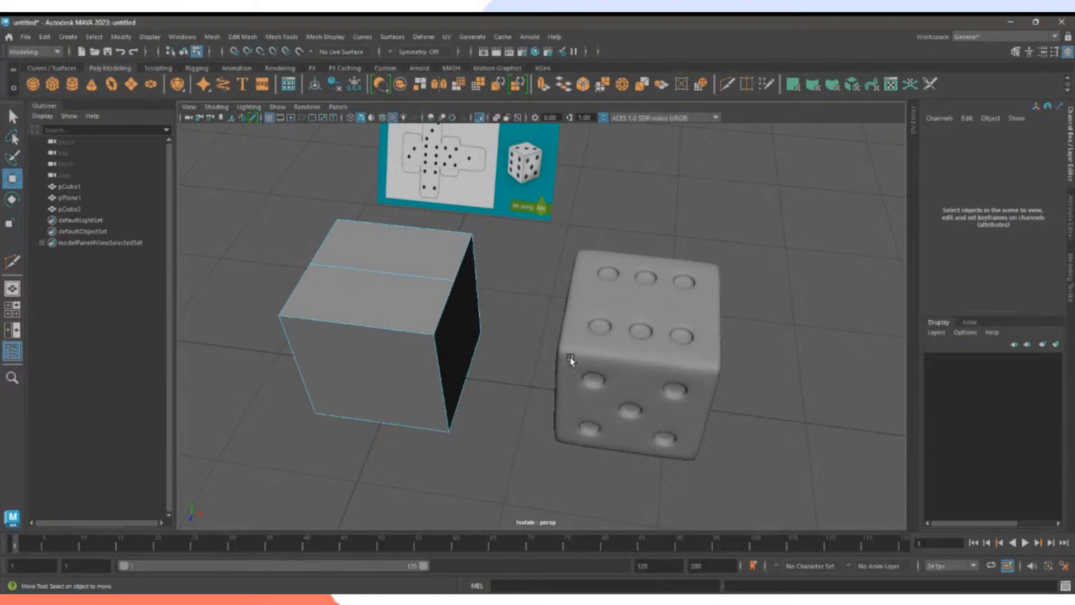
Multi-Cut a front-to-back line and a left-to-right line across the new cube's top face.
alt+drag(570, 357, 588, 372)
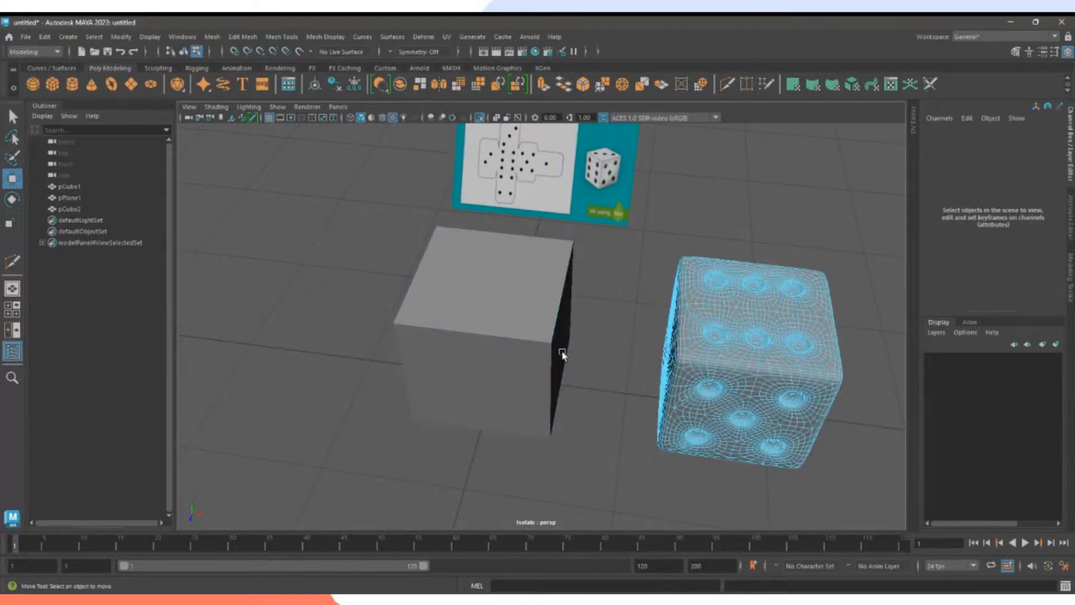
alt+drag(521, 343, 559, 350)
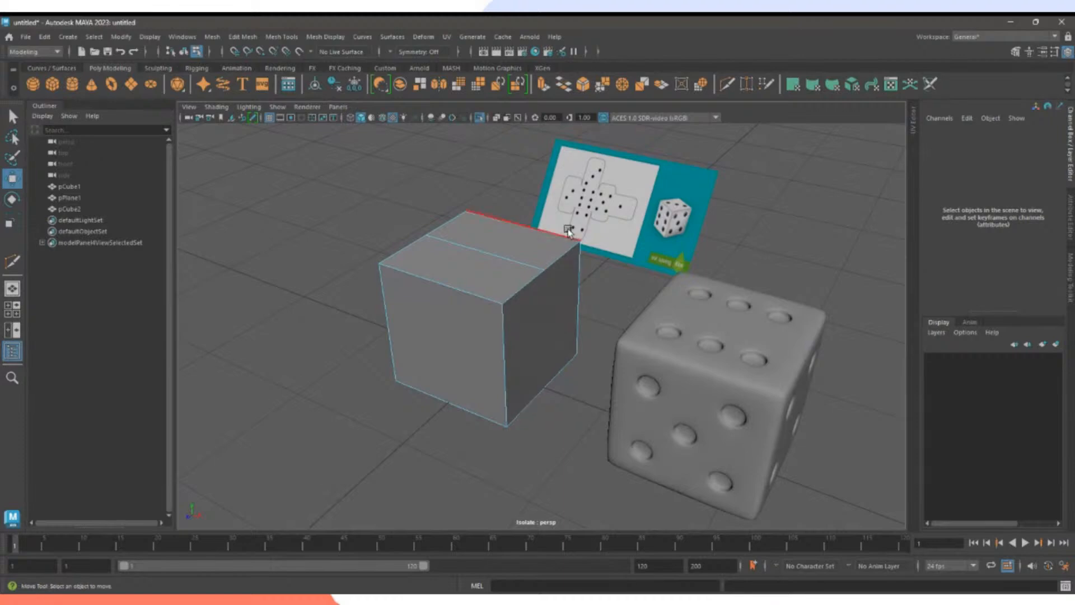
alt+drag(439, 307, 492, 283)
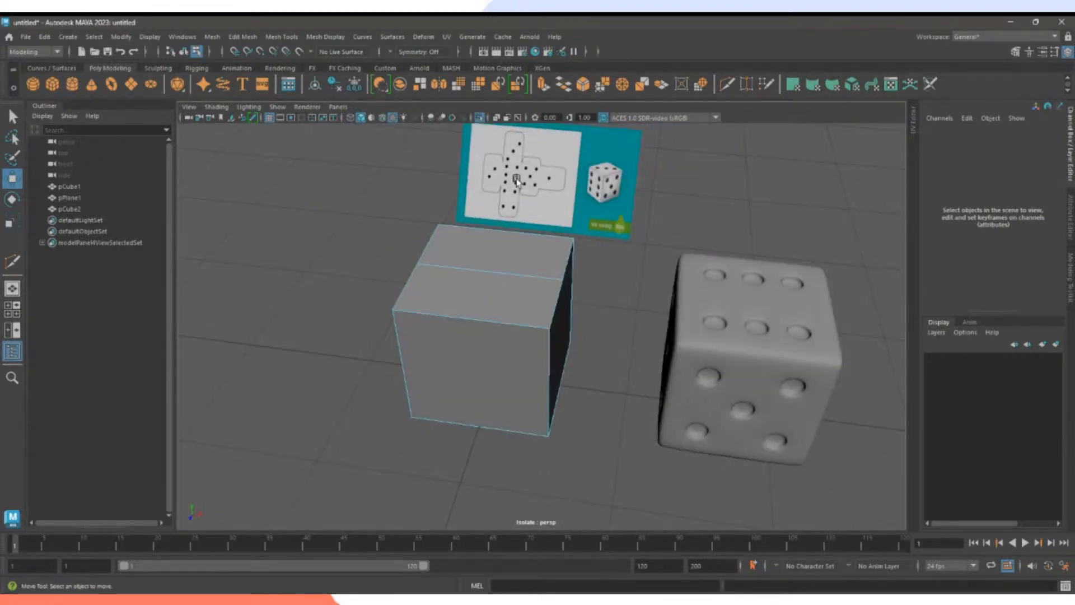
alt+right_drag(509, 175, 635, 351)
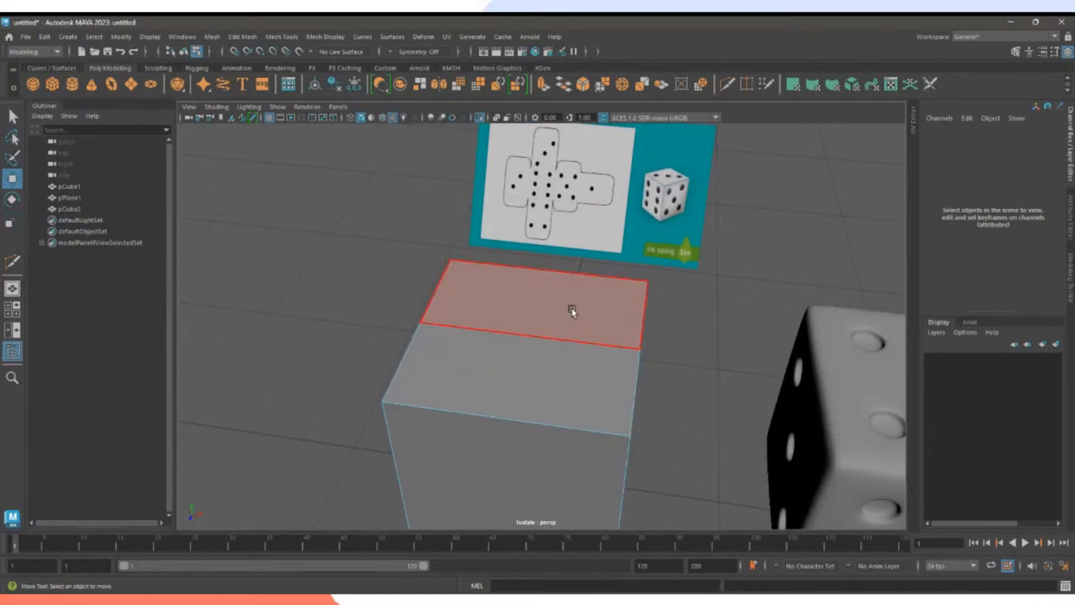
click(731, 88)
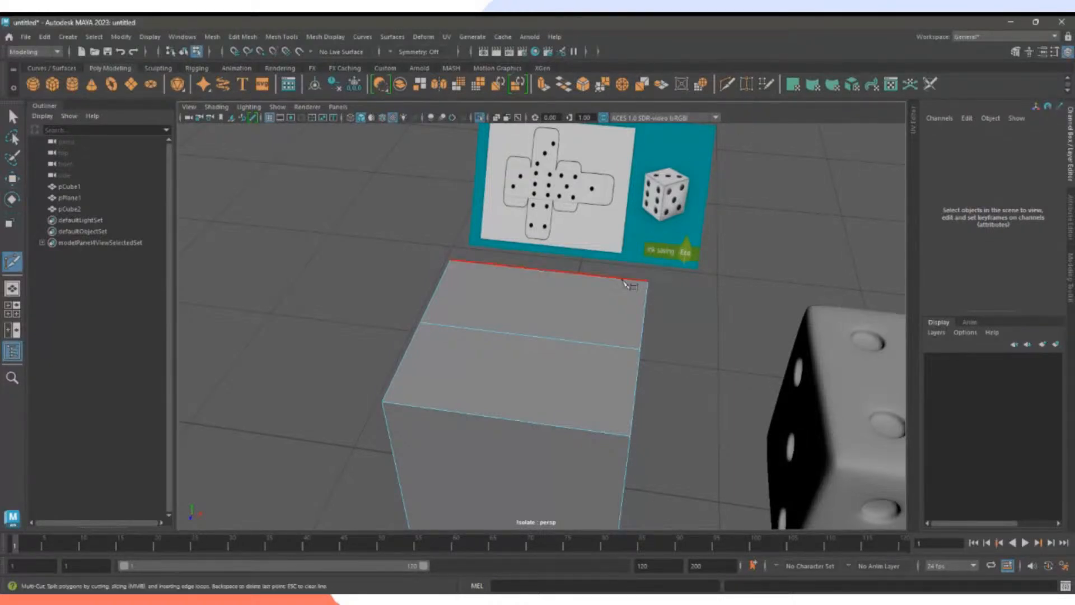
click(547, 271)
click(502, 418)
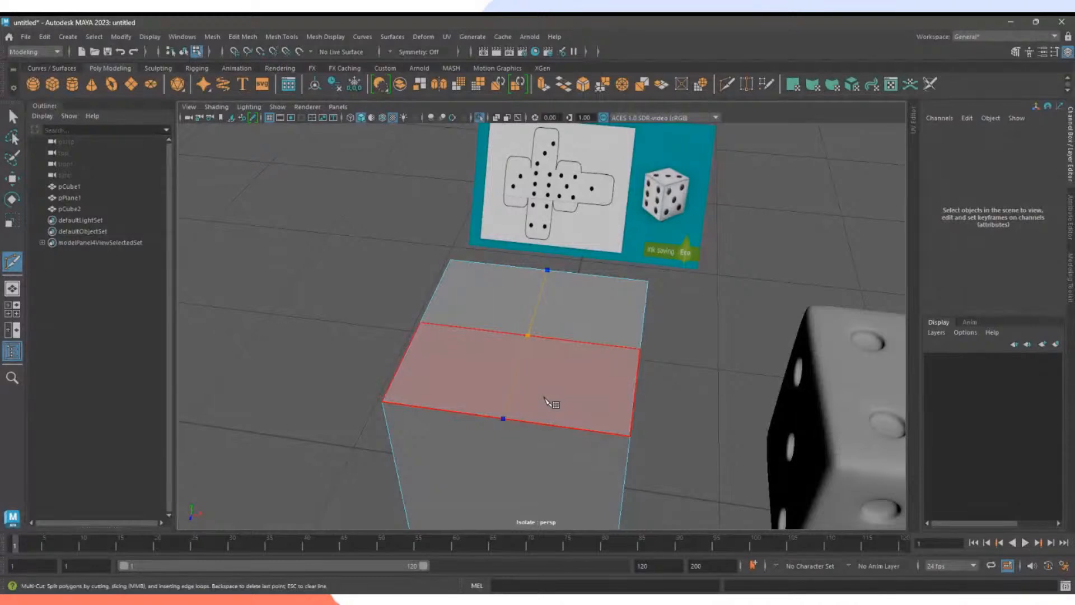
right_click(546, 394)
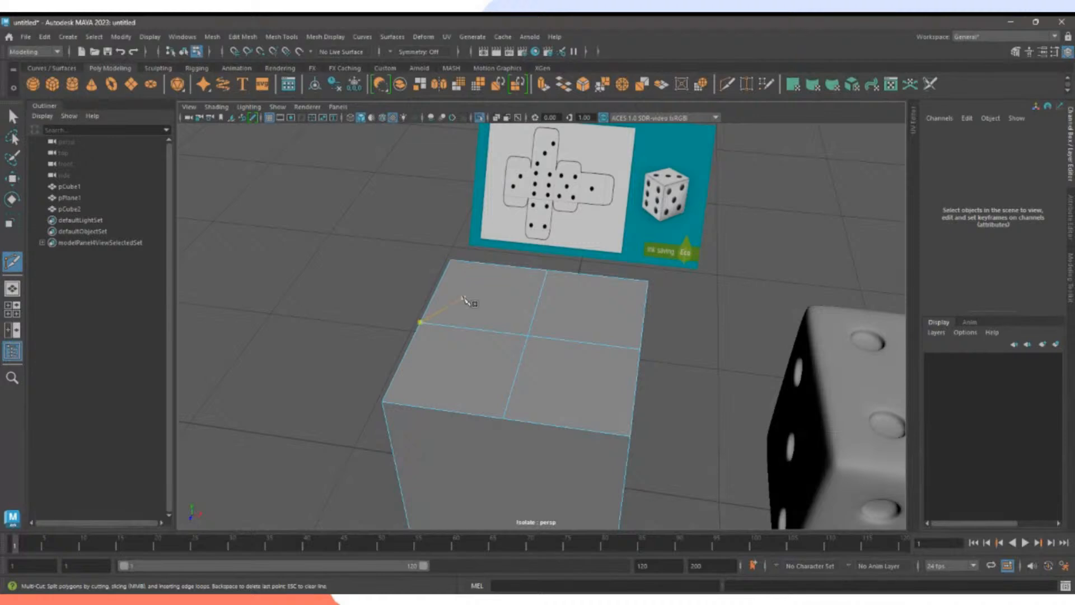
click(436, 289)
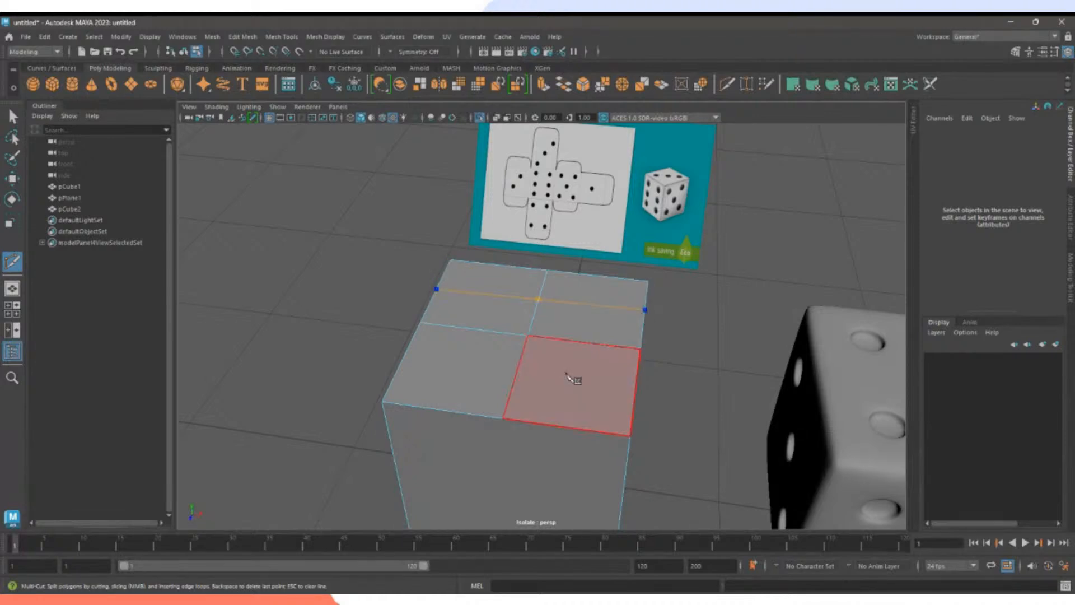
click(644, 312)
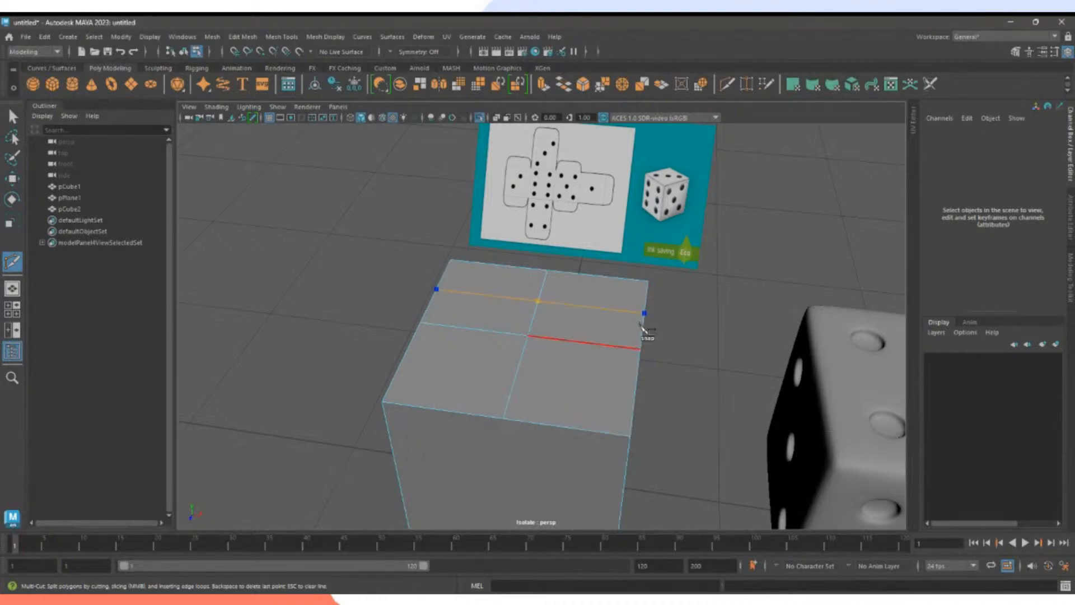
right_click(542, 381)
Add three more Multi-Cut lines across the top to complete the four-by-four grid.
click(402, 360)
click(635, 391)
right_click(638, 395)
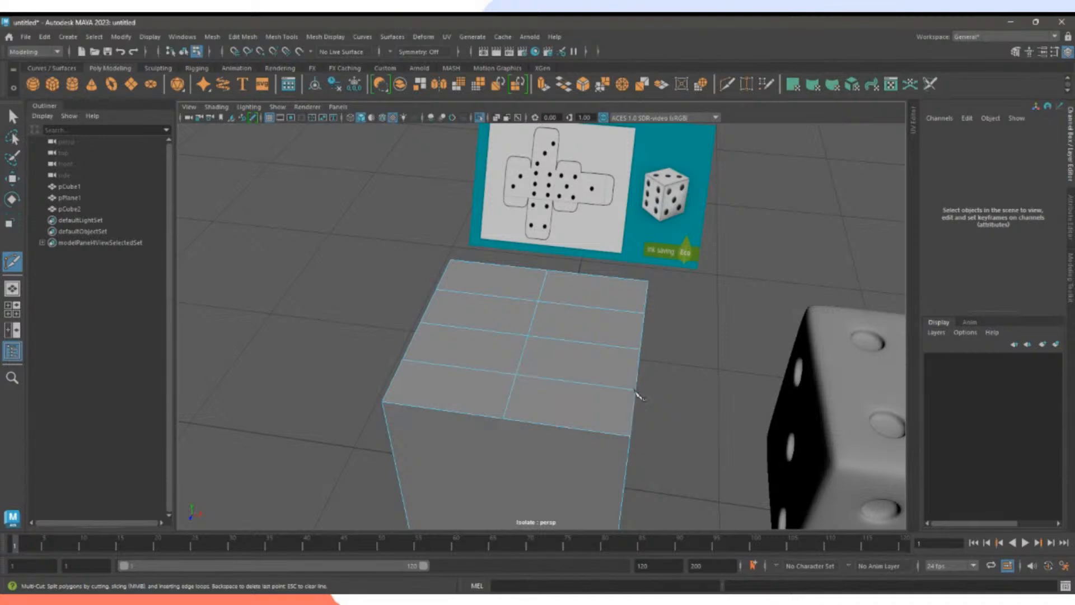
click(597, 275)
click(584, 420)
right_click(572, 397)
click(500, 275)
click(468, 400)
right_click(513, 394)
Exit Multi-Cut with Q and select the first inner grid vertex in vertex mode.
alt+drag(473, 333, 554, 367)
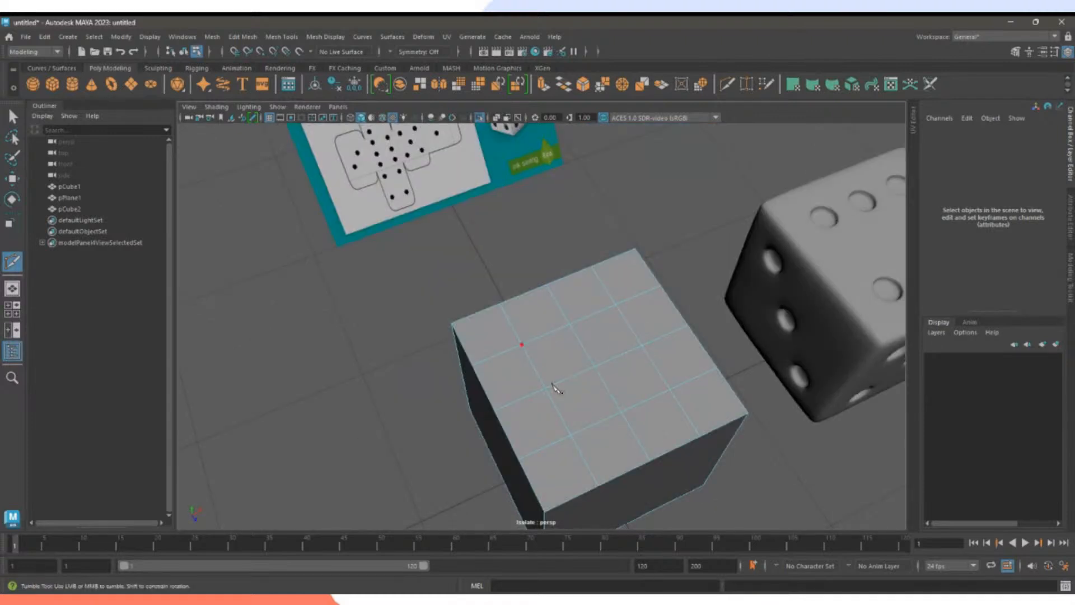
key(q)
alt+drag(647, 366, 599, 348)
right_drag(588, 274, 544, 277)
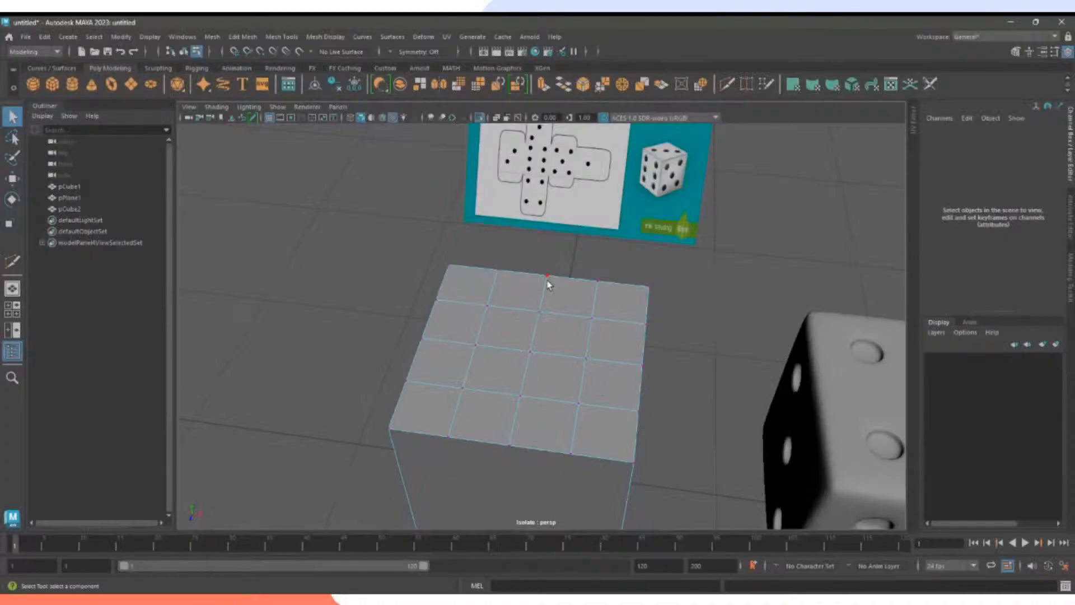
click(592, 318)
Shift-select five more inner vertices of the top-face grid.
shift+click(586, 358)
shift+click(579, 403)
shift+click(488, 305)
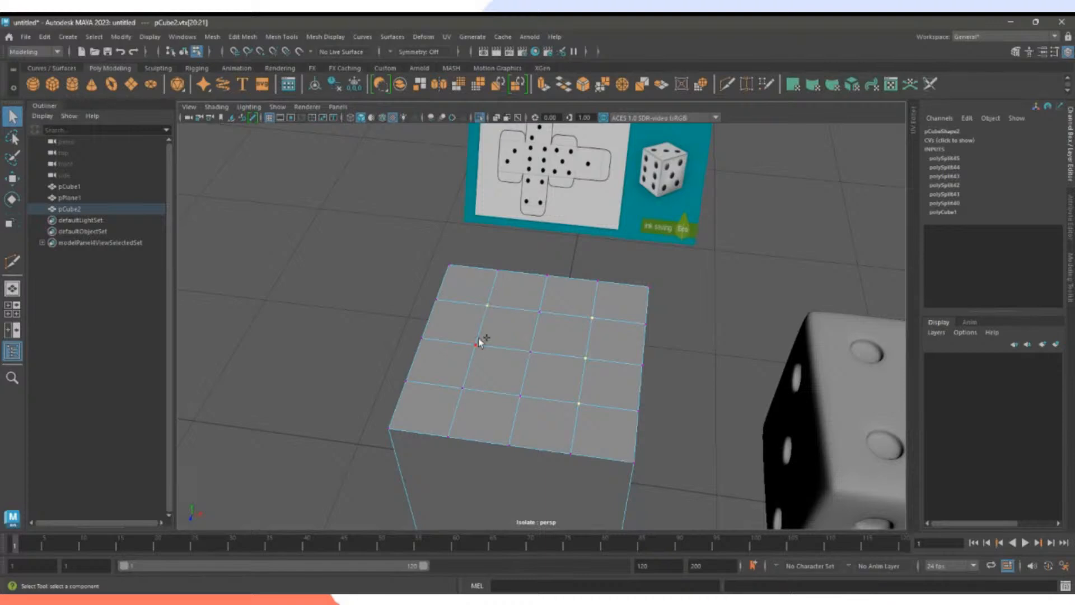
shift+click(475, 344)
shift+click(462, 388)
Switch to edge mode and select a vertical corner edge of the cube.
alt+drag(619, 409, 506, 308)
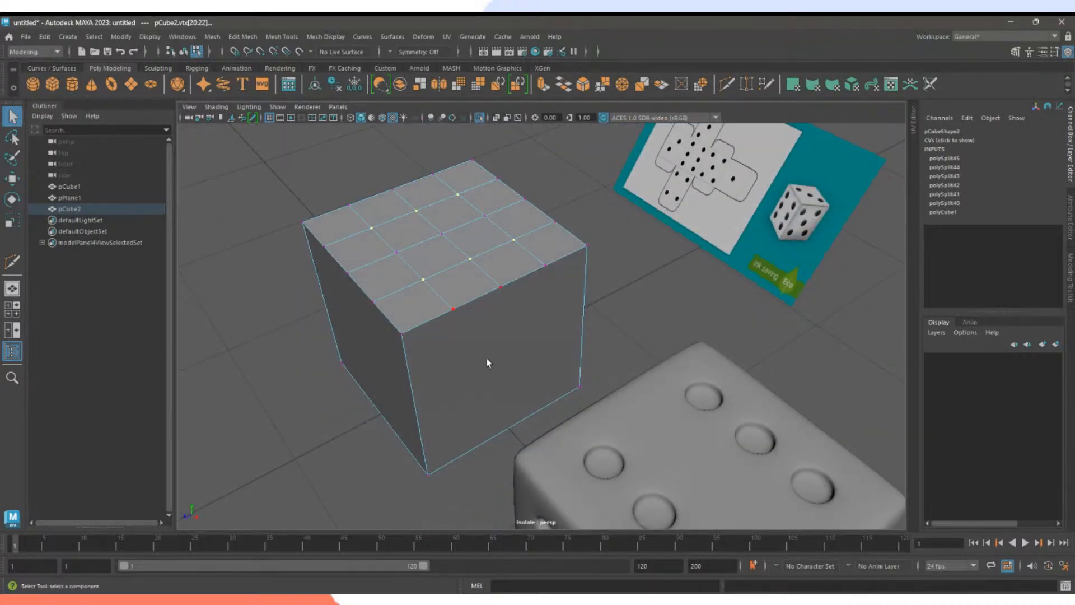
alt+drag(486, 358, 527, 336)
right_drag(489, 275, 520, 247)
click(477, 340)
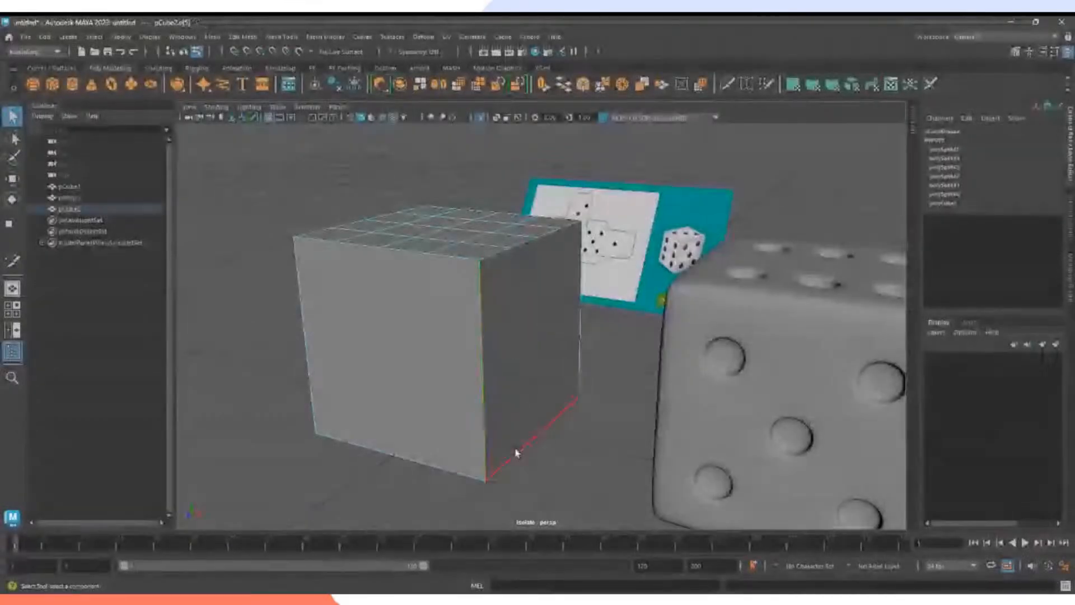
click(582, 86)
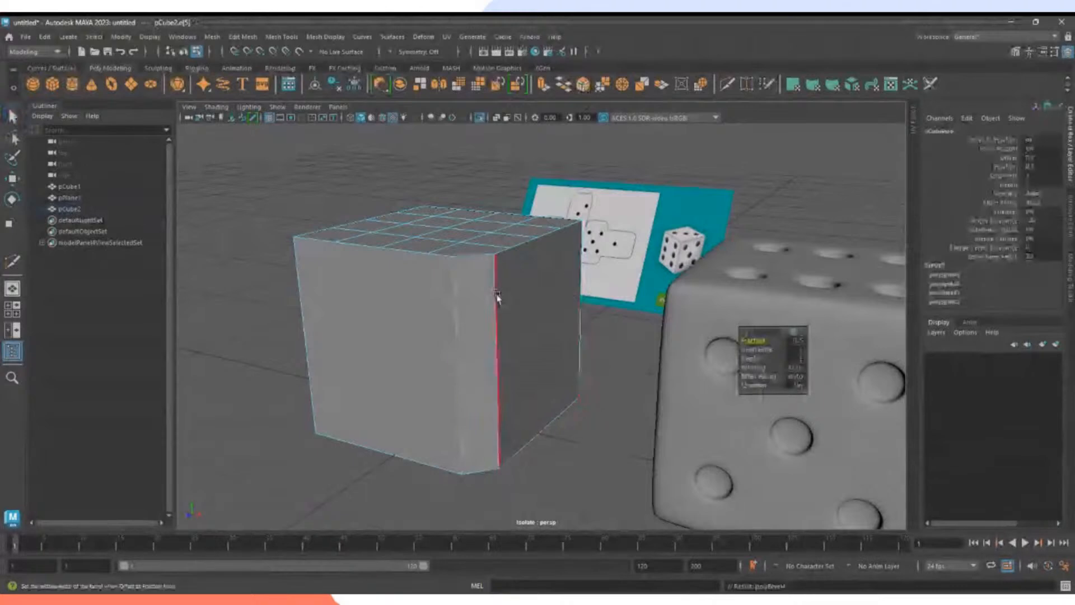
alt+drag(496, 297, 506, 354)
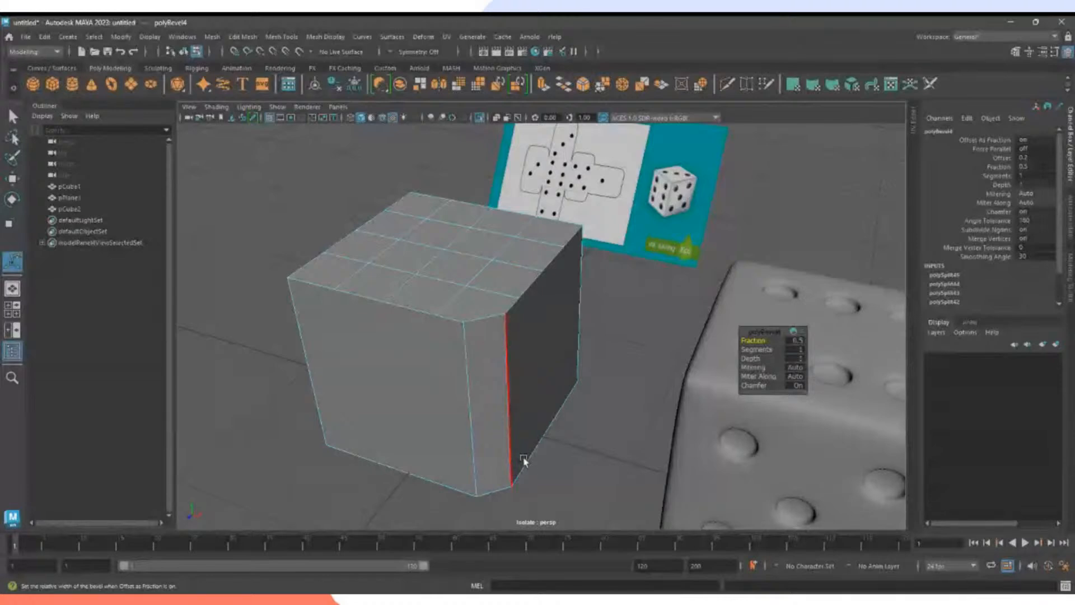
alt+drag(519, 463, 547, 247)
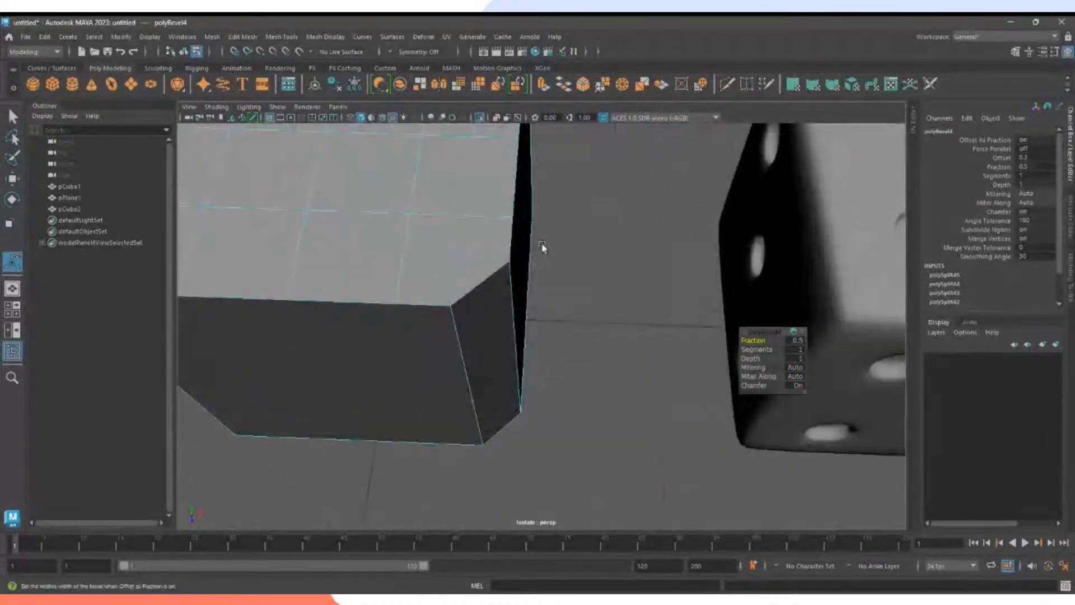
key(ctrl+z)
alt+drag(640, 415, 643, 507)
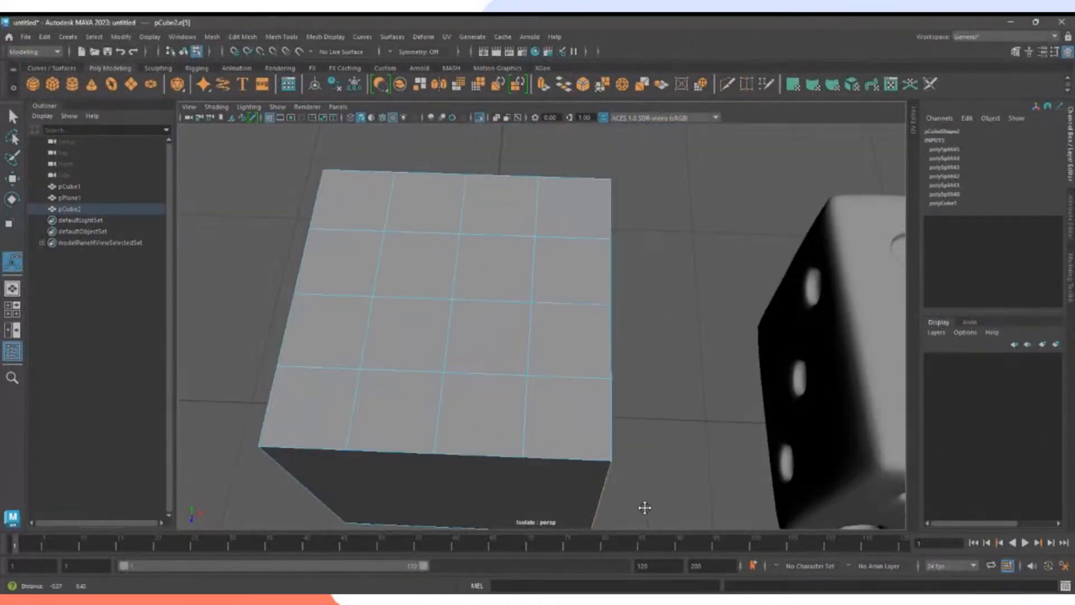
Chamfer six inner grid vertices from the left and right columns at width 0.25.
right_drag(530, 247, 485, 249)
click(534, 234)
shift+click(533, 302)
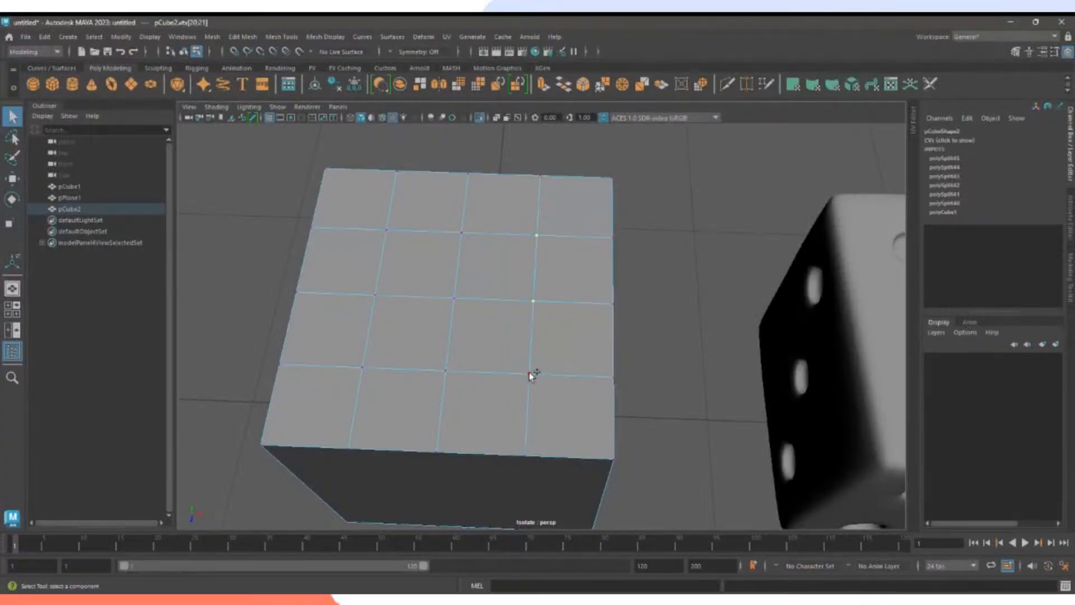
shift+click(529, 371)
shift+click(363, 366)
shift+click(375, 296)
shift+click(385, 231)
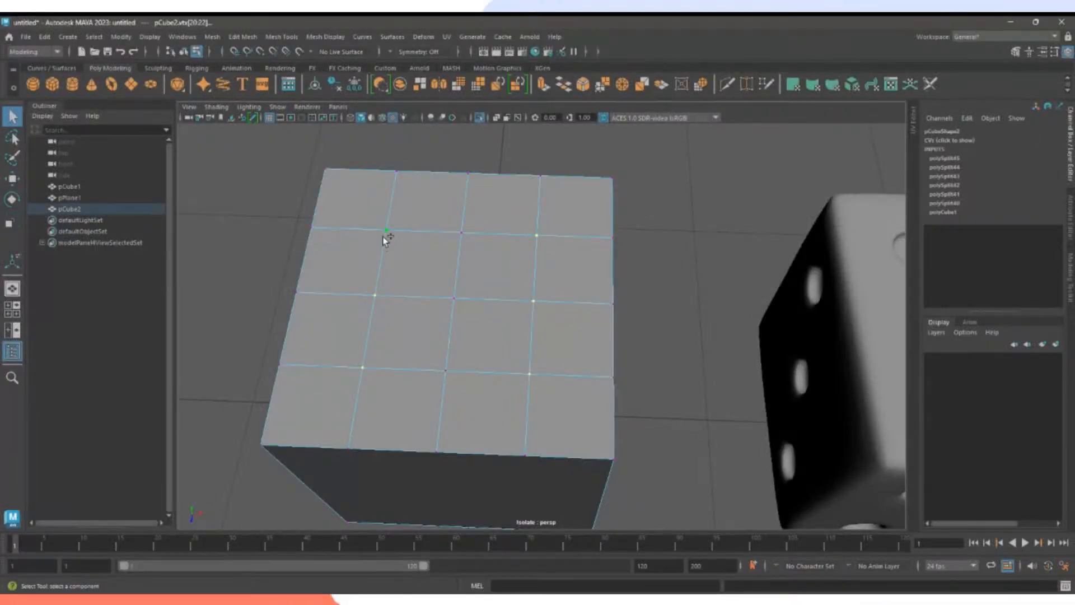
click(583, 87)
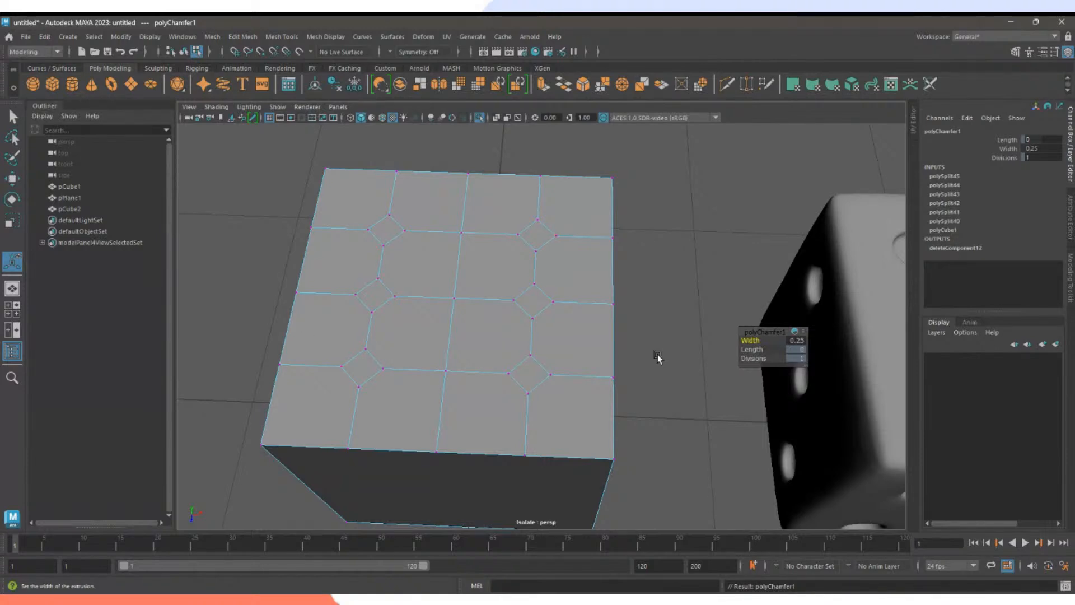
Tumble the view to show the finished dice and return the cube to Object Mode.
right_click(551, 228)
alt+middle_drag(651, 264, 457, 261)
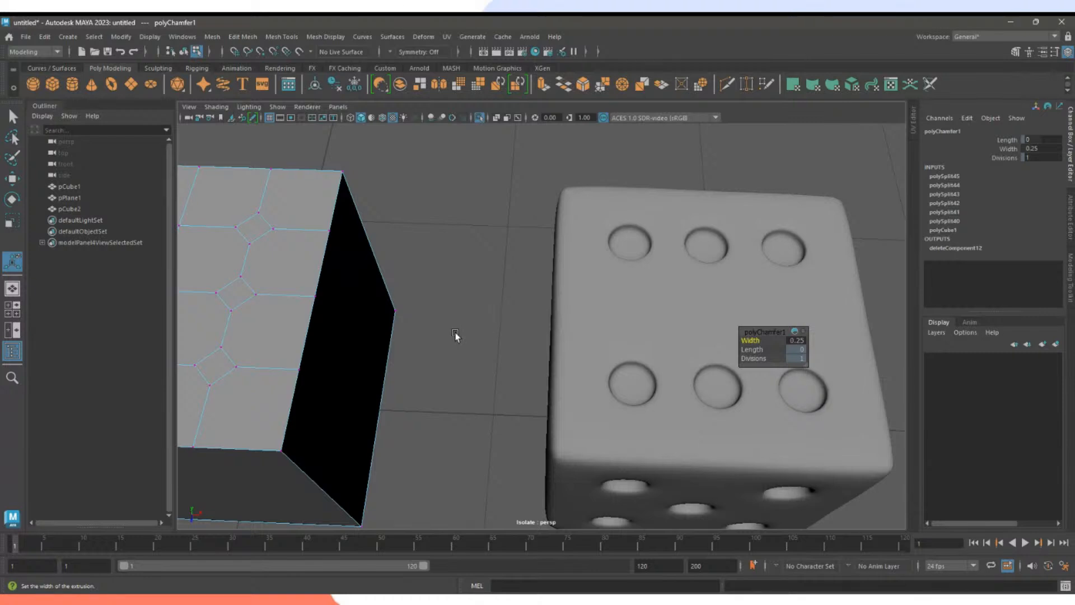
alt+drag(456, 336, 555, 328)
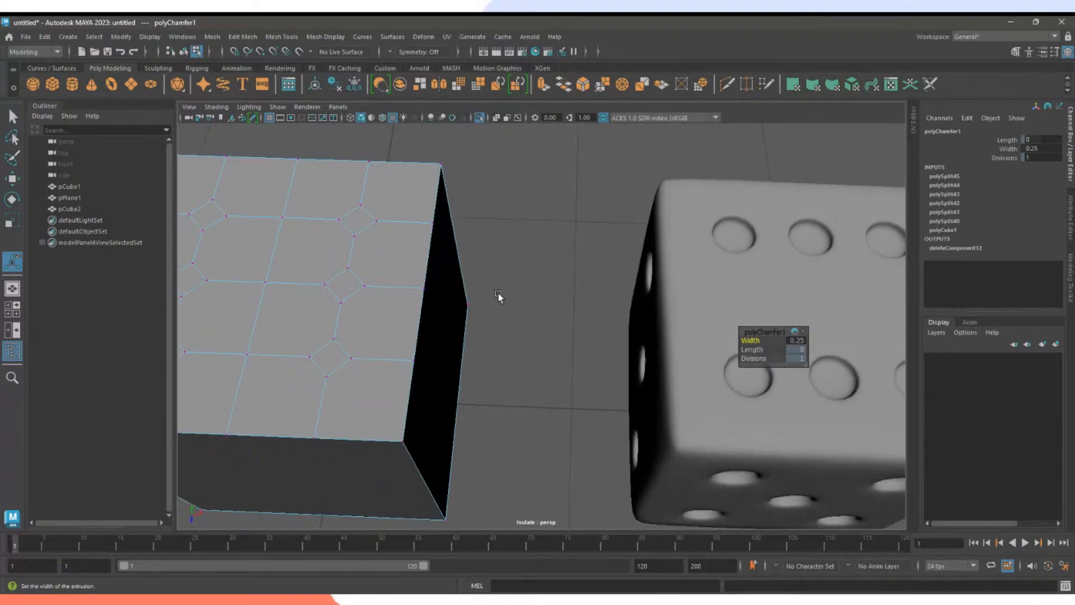
alt+drag(499, 298, 543, 243)
click(543, 220)
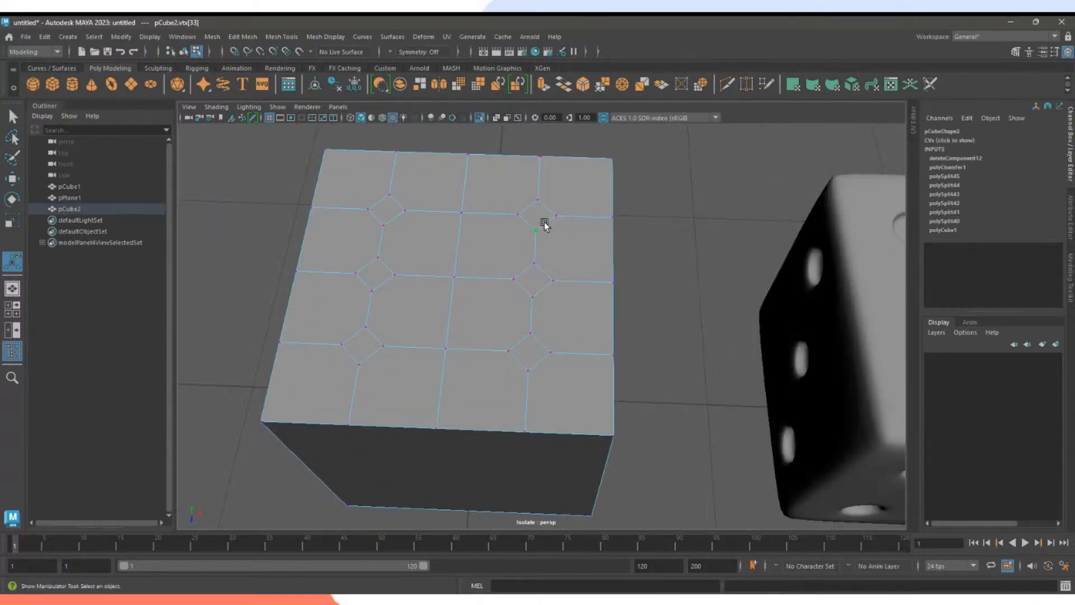
right_drag(543, 220, 588, 207)
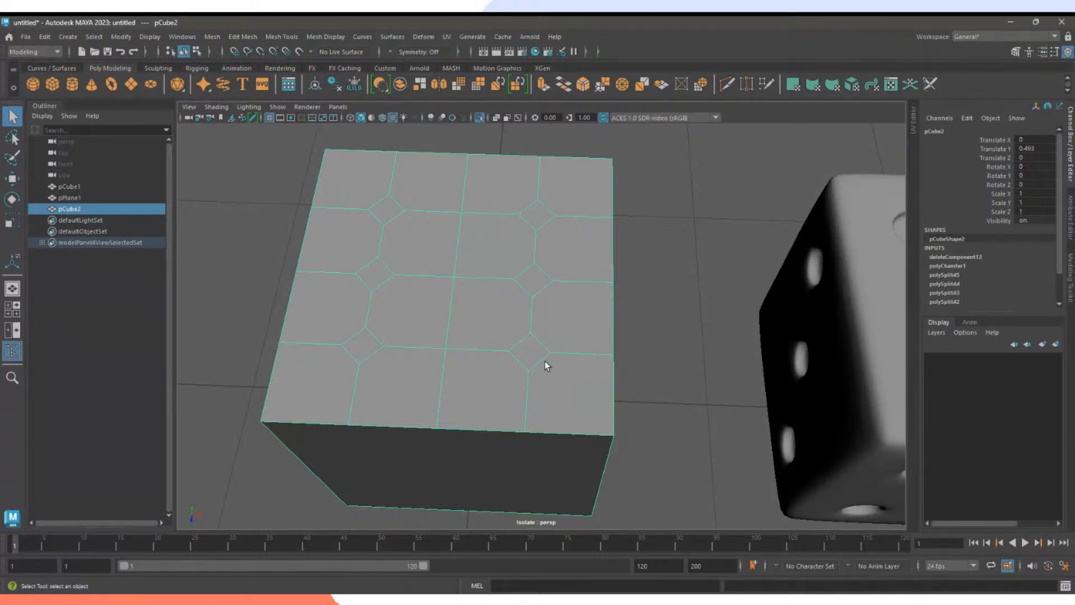
right_click(535, 215)
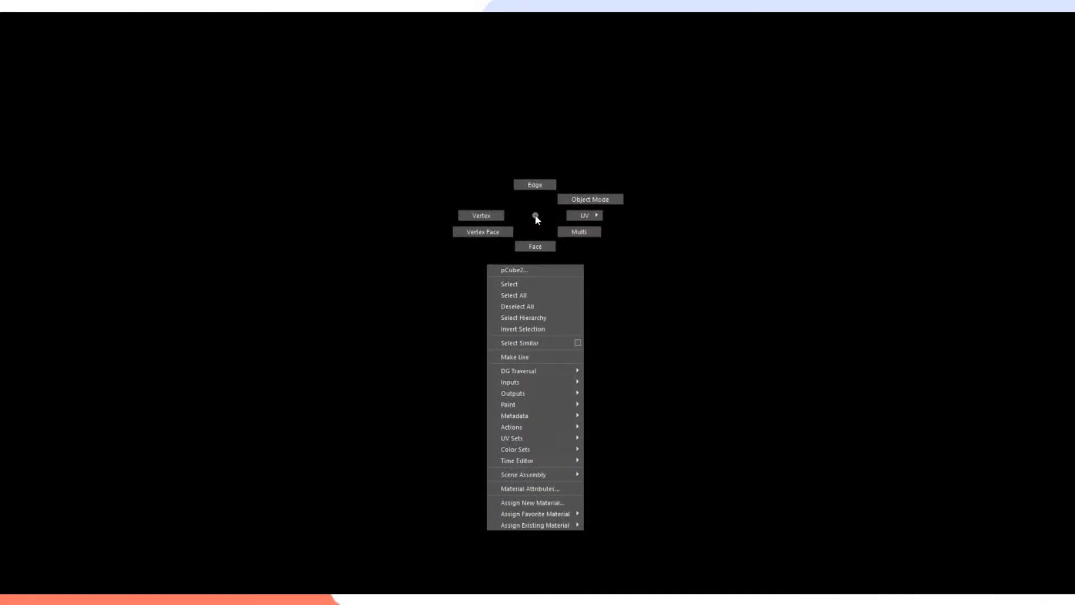
Multi-Cut diagonal edges into the upper-right diamond from the top-face corner and right vertex.
right_drag(534, 217, 542, 192)
click(727, 86)
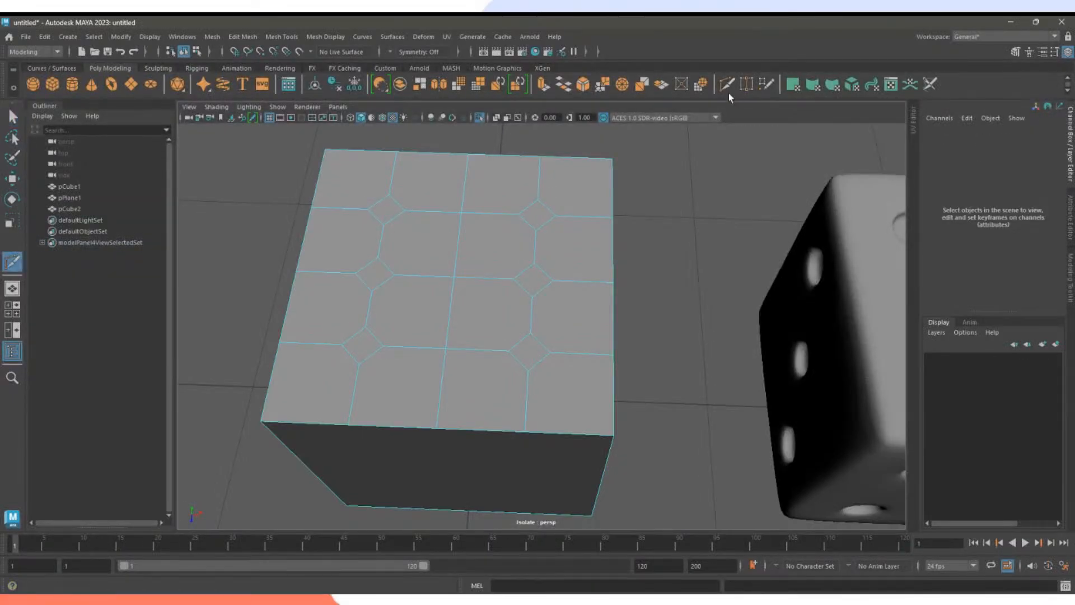
click(612, 159)
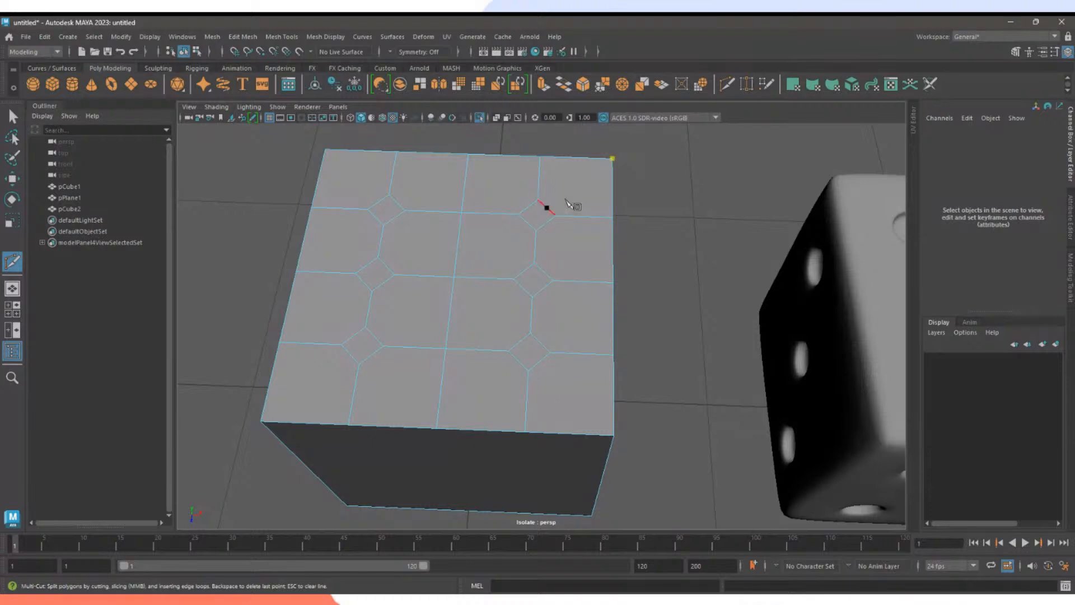
click(546, 208)
key(Return)
click(612, 281)
click(546, 223)
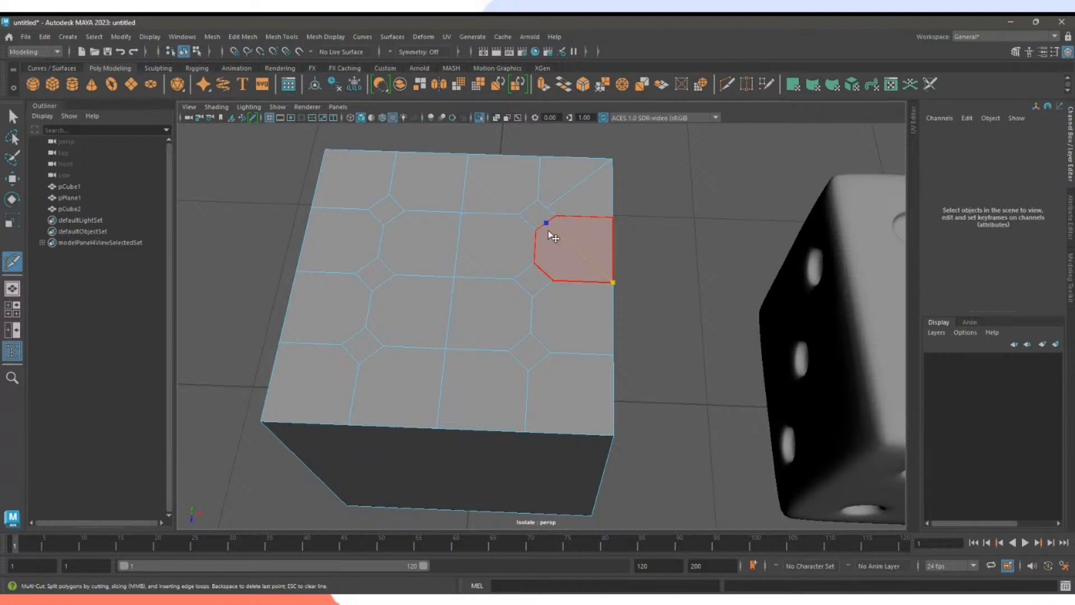
Cut edges to the diamond from the face's central vertex and from its top edge.
click(455, 277)
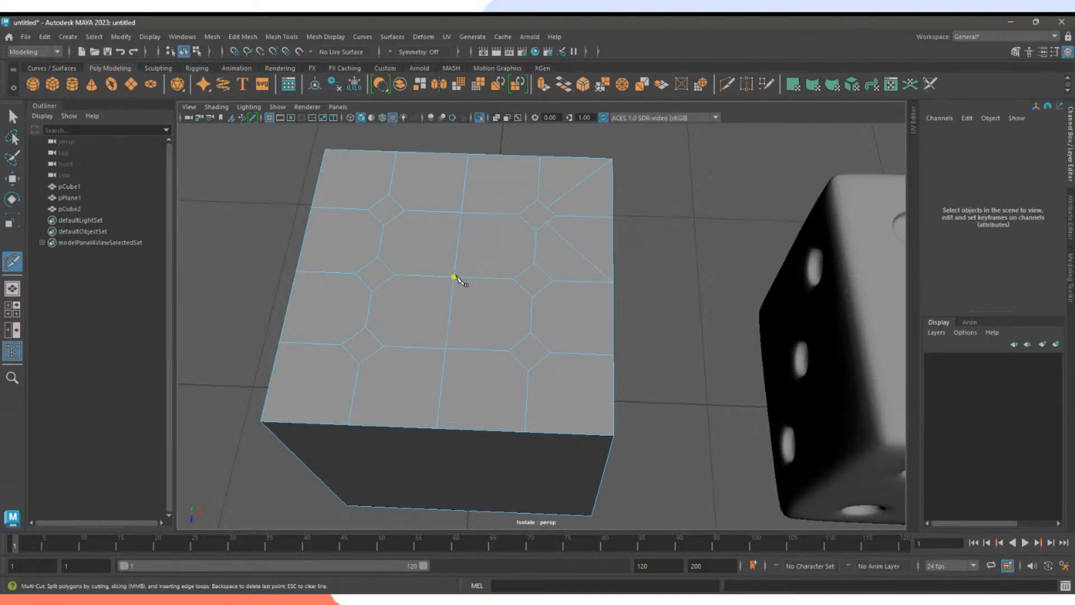
click(527, 223)
right_click(595, 266)
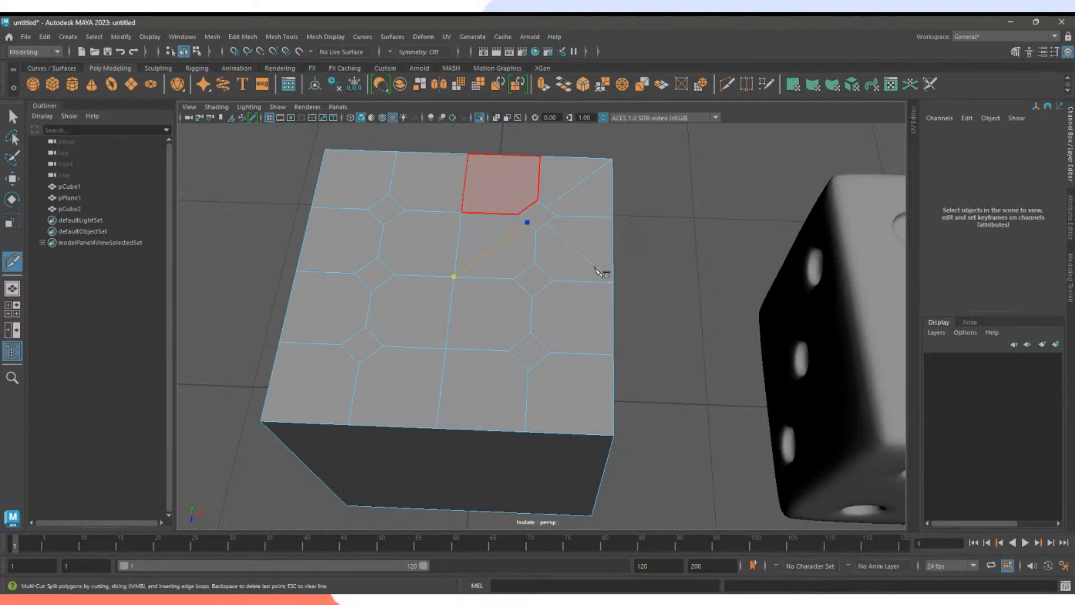
click(469, 155)
click(528, 210)
right_click(667, 256)
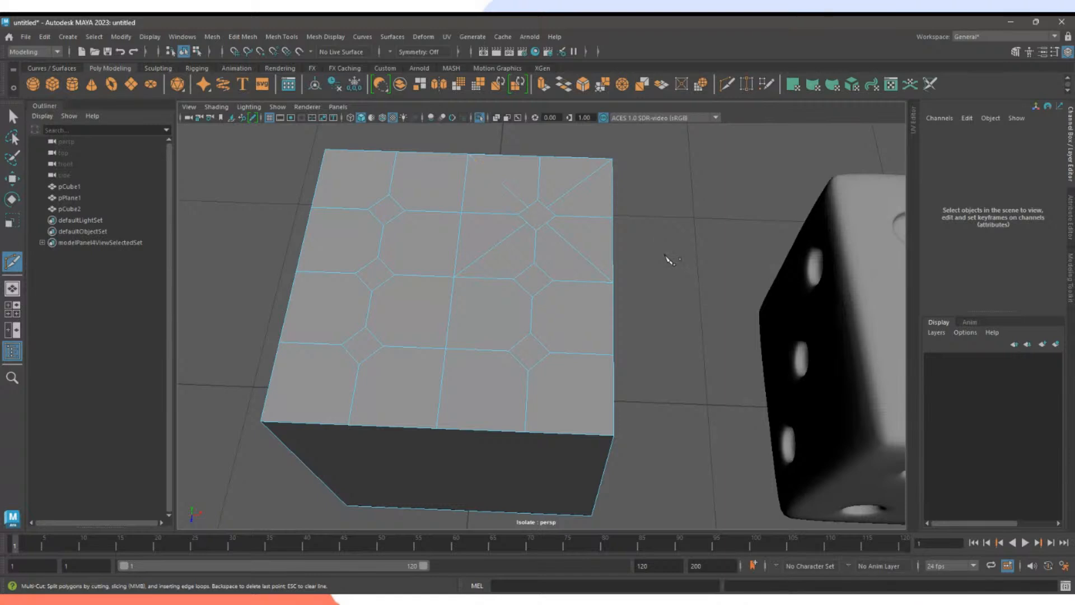
Exit Multi-Cut and zoom in on the upper-right diamond in vertex mode.
alt+middle_drag(588, 236, 557, 281)
alt+right_drag(556, 280, 654, 297)
alt+middle_drag(571, 249, 641, 294)
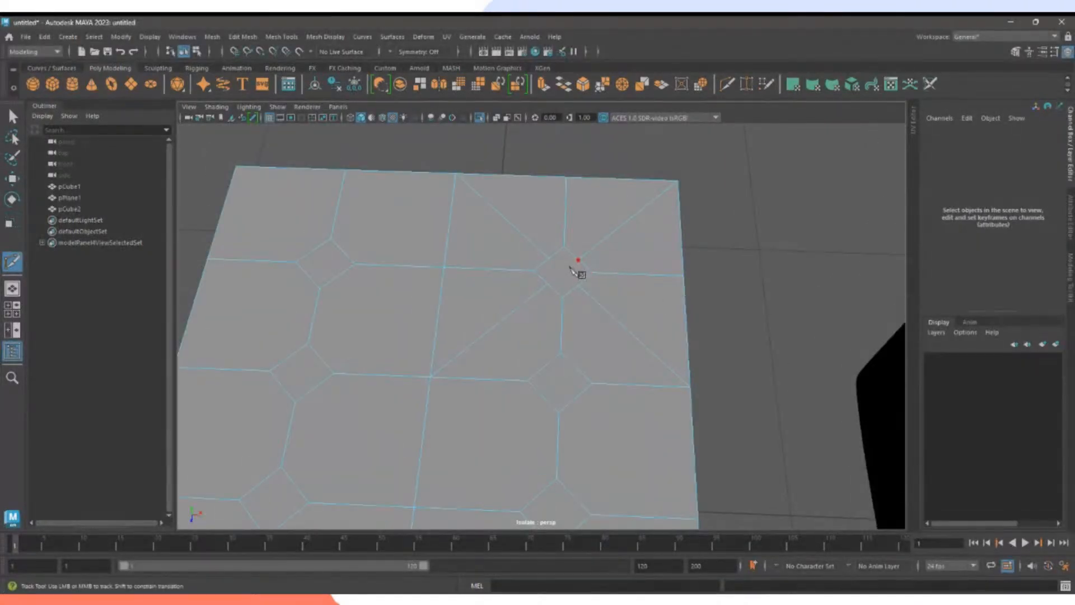
key(q)
right_drag(603, 260, 553, 256)
alt+right_drag(553, 256, 623, 281)
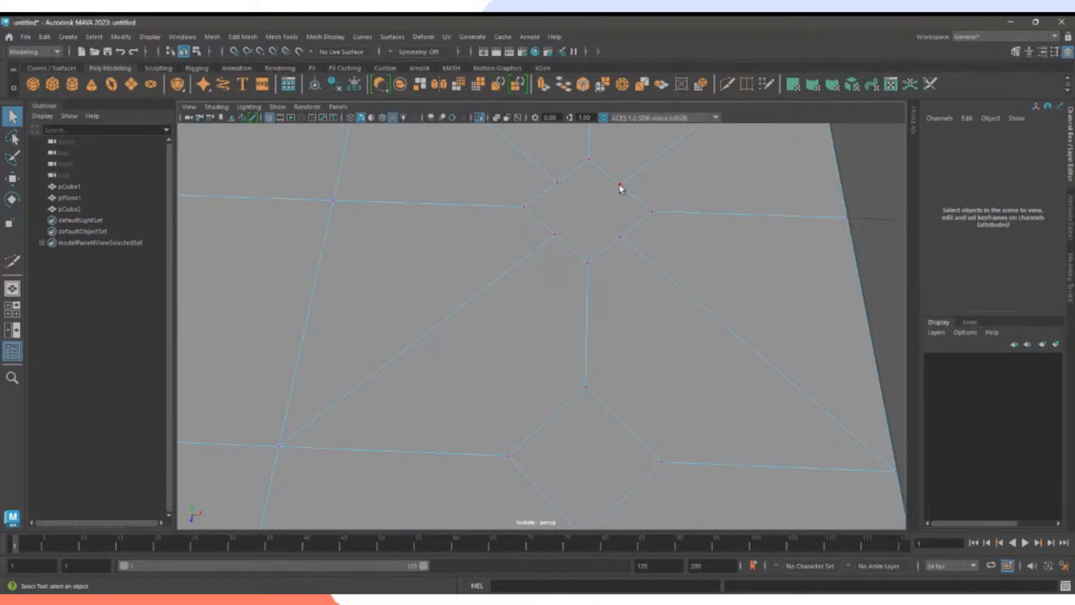
alt+middle_drag(626, 202, 591, 314)
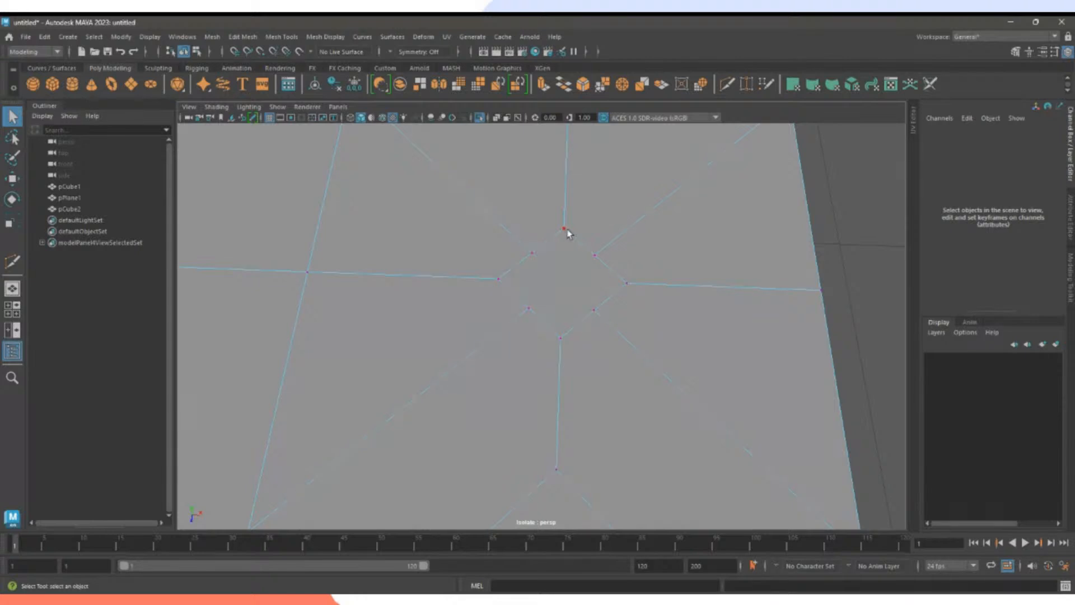
Select the vertices ringing the upper-right diamond.
click(533, 254)
shift+click(499, 279)
shift+click(530, 310)
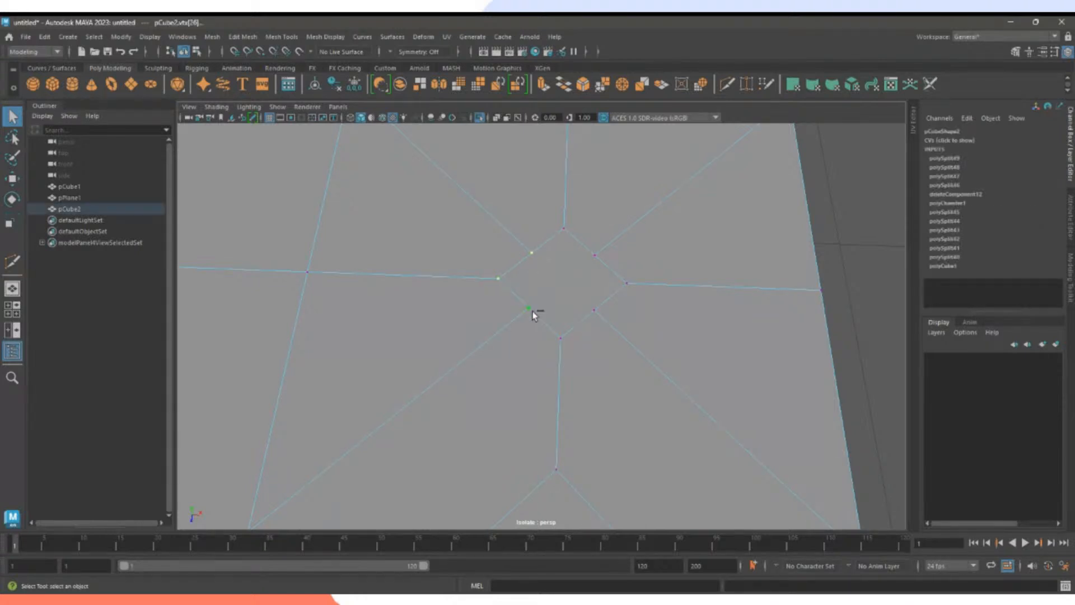
shift+click(563, 340)
shift+click(597, 313)
shift+click(626, 283)
click(596, 259)
shift+click(532, 254)
shift+click(530, 309)
Try scaling the vertex ring outward with R, then undo the enlargement.
key(e)
key(r)
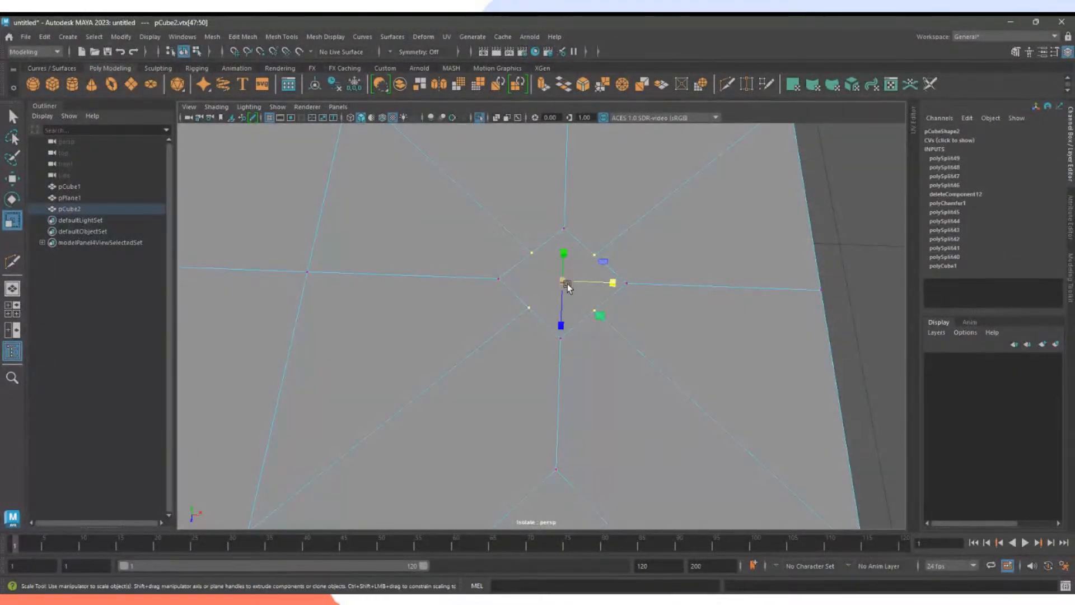
drag(564, 282, 609, 307)
alt+middle_drag(610, 306, 603, 289)
alt+right_drag(603, 289, 623, 291)
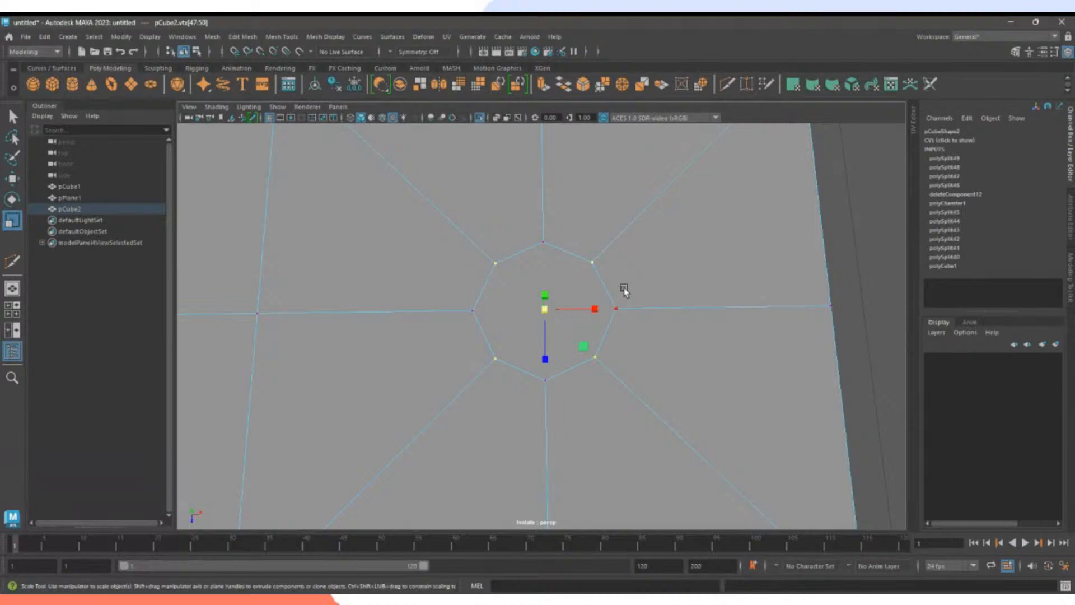
key(ctrl+z)
Add the remaining right, top, bottom and left vertices to complete the eight-vertex ring.
shift+click(617, 306)
shift+click(542, 242)
shift+click(546, 380)
shift+click(473, 310)
click(539, 346)
key(q)
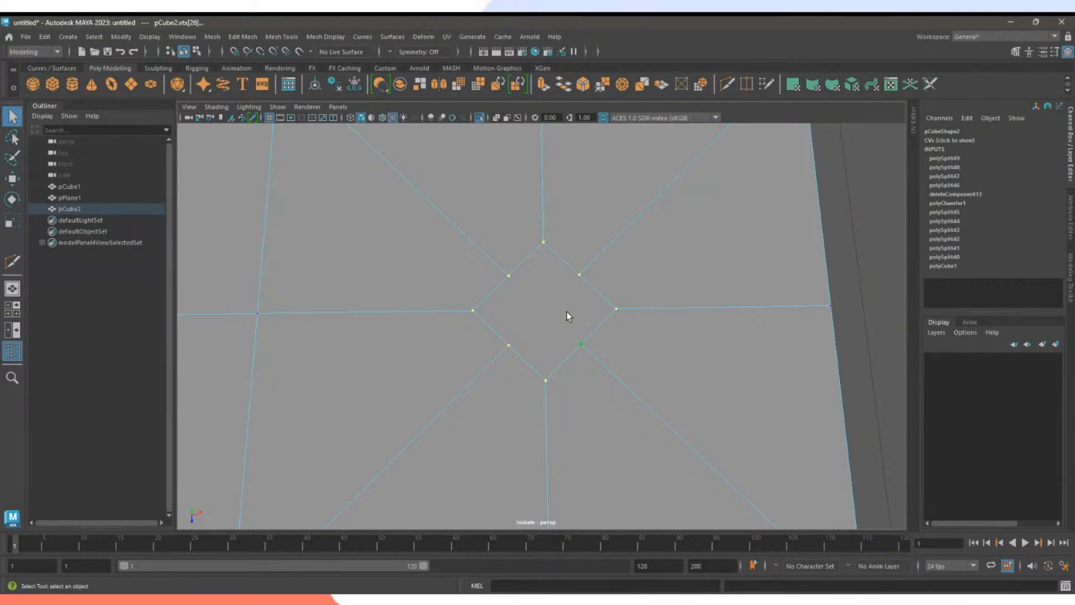
Circularize the selected ring into a round hole and return to Object Mode.
click(699, 85)
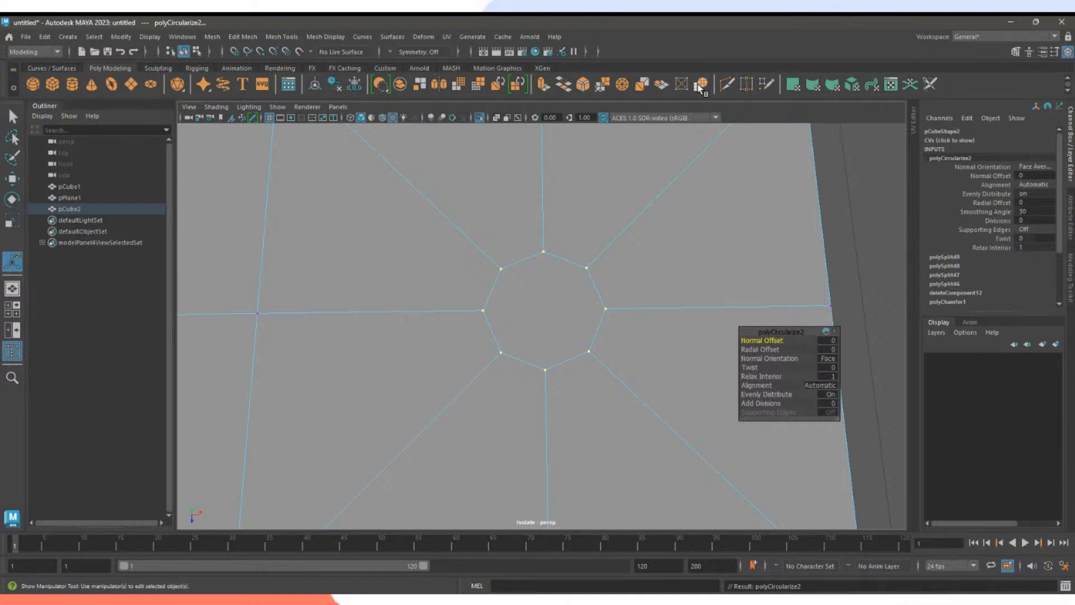
scroll(605, 305, down, 5)
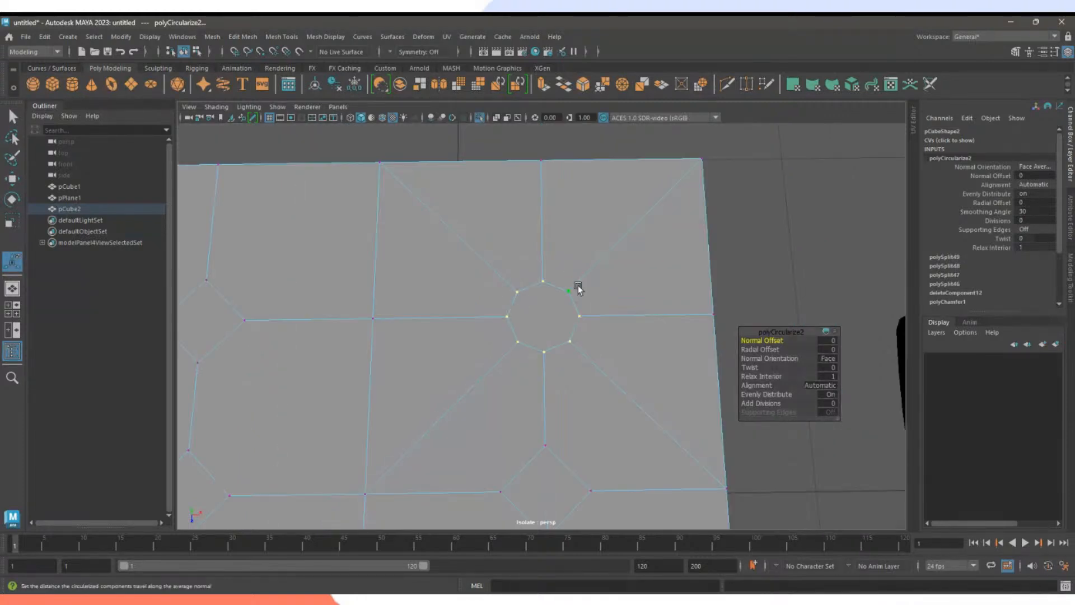
right_click(577, 276)
right_drag(577, 285, 633, 259)
click(748, 280)
Reselect the new cube and orbit out to show it beside the finished dice.
alt+drag(753, 284, 684, 274)
click(607, 274)
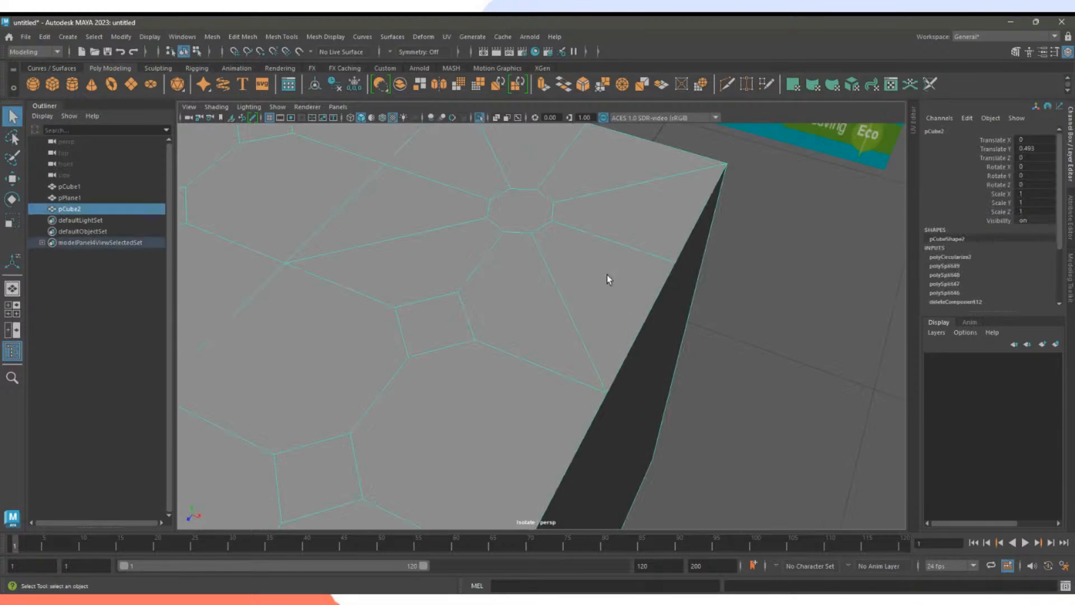
alt+drag(607, 274, 648, 281)
alt+middle_drag(647, 280, 504, 314)
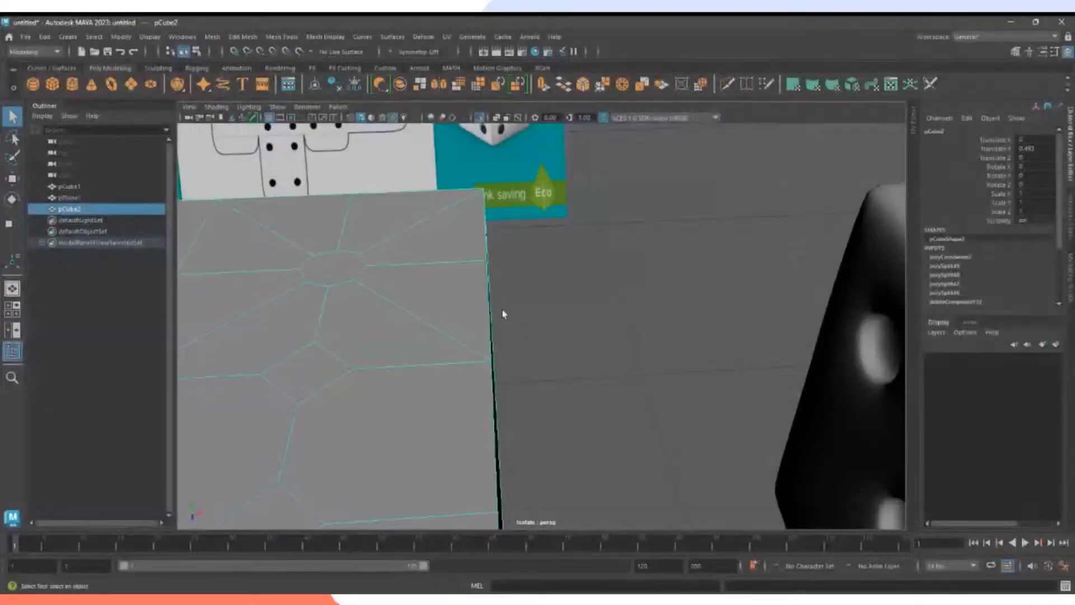
scroll(655, 307, down, 2)
scroll(656, 307, down, 3)
alt+drag(700, 299, 671, 288)
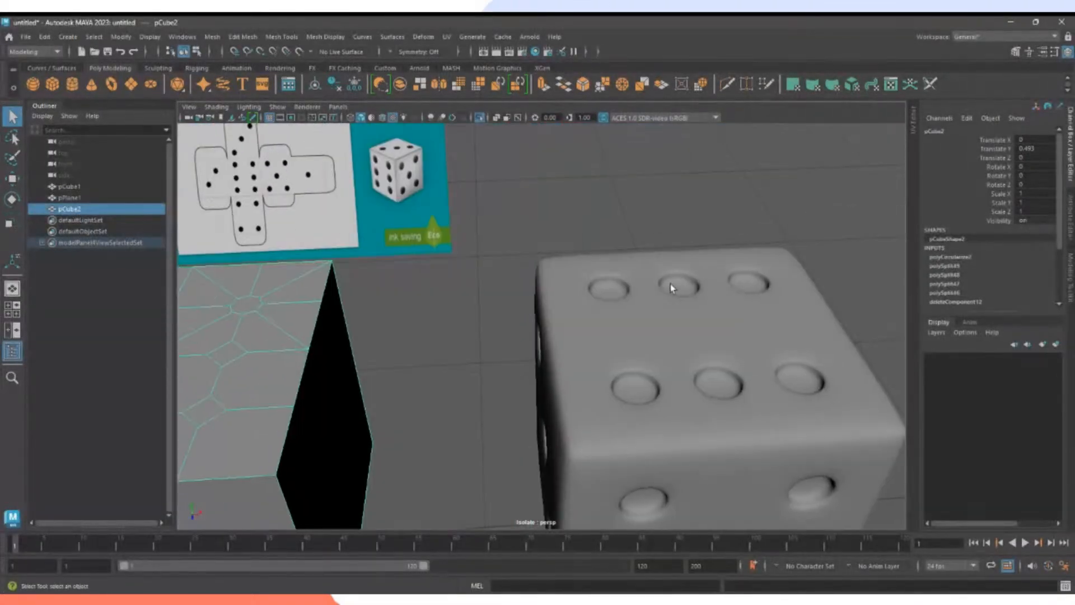
alt+middle_drag(634, 305, 747, 296)
alt+middle_drag(484, 300, 573, 297)
Select the dice, then the new cube, and zoom onto the cube's top face.
click(704, 297)
click(524, 309)
alt+drag(536, 308, 503, 308)
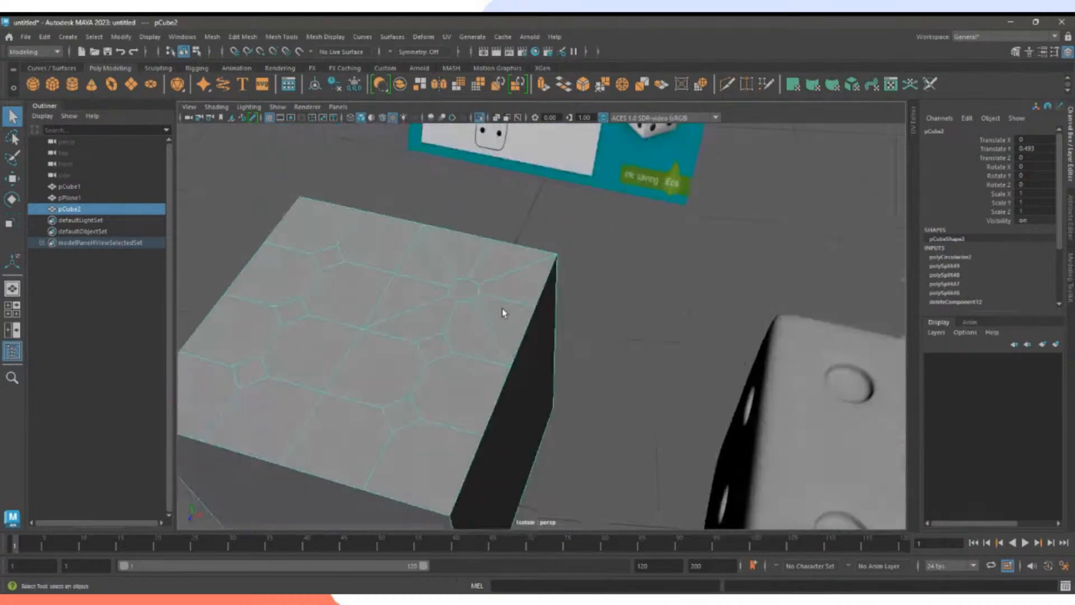
alt+middle_drag(502, 308, 532, 283)
alt+right_drag(532, 288, 621, 288)
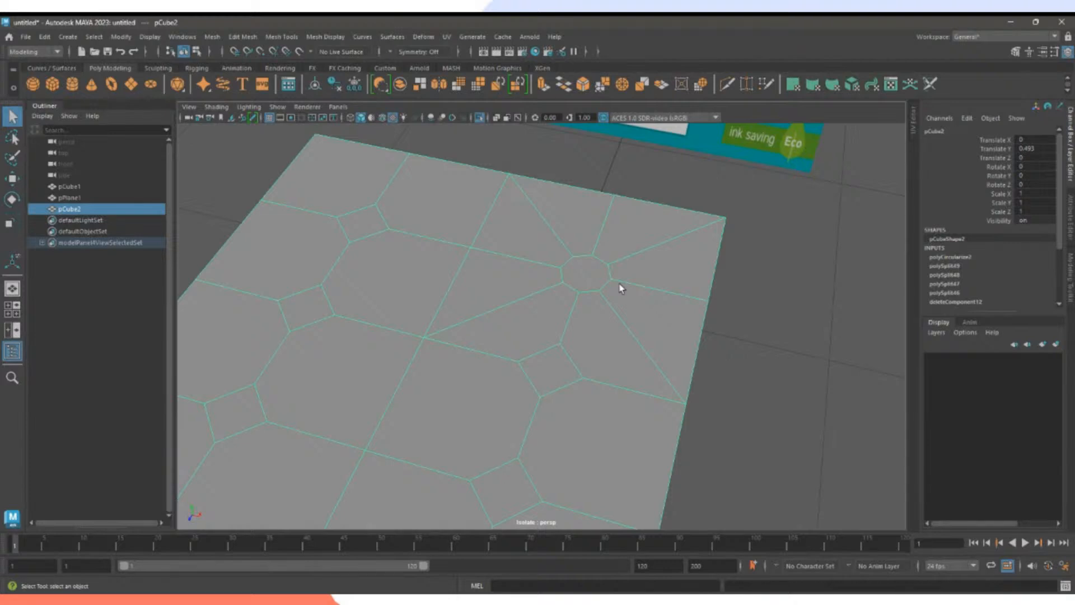
Toggle pCube2 between unsmoothed, cage and full smooth preview with keys 1, 2 and 3.
key(1)
key(2)
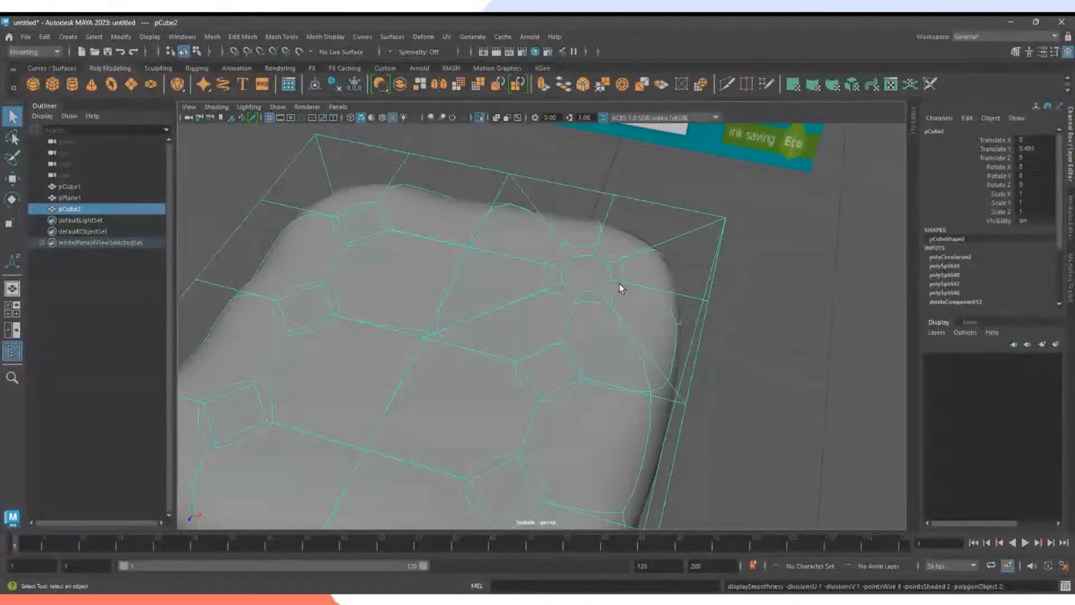
key(1)
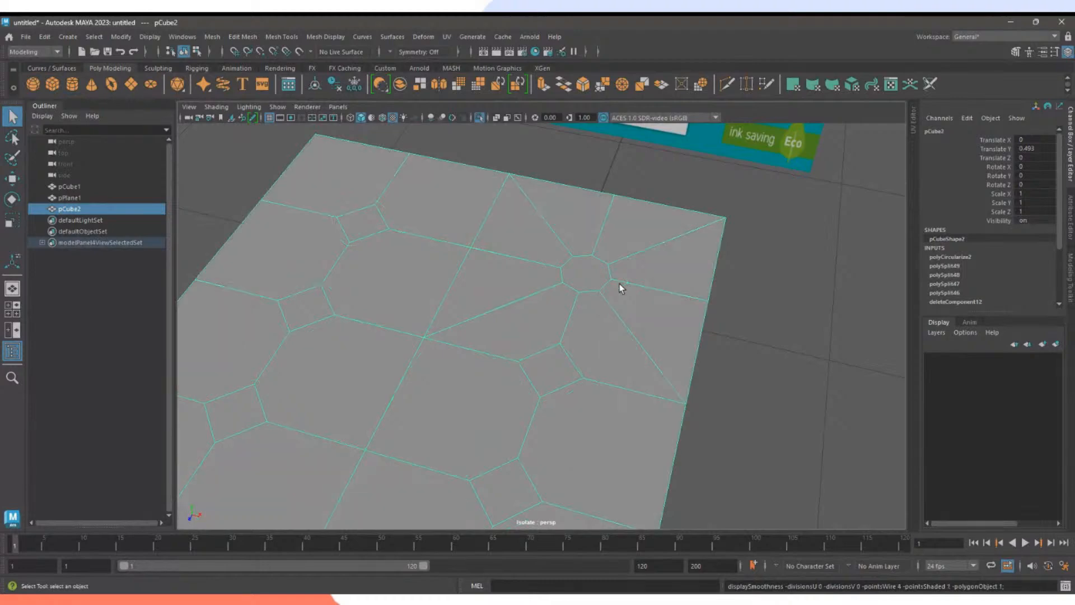
key(2)
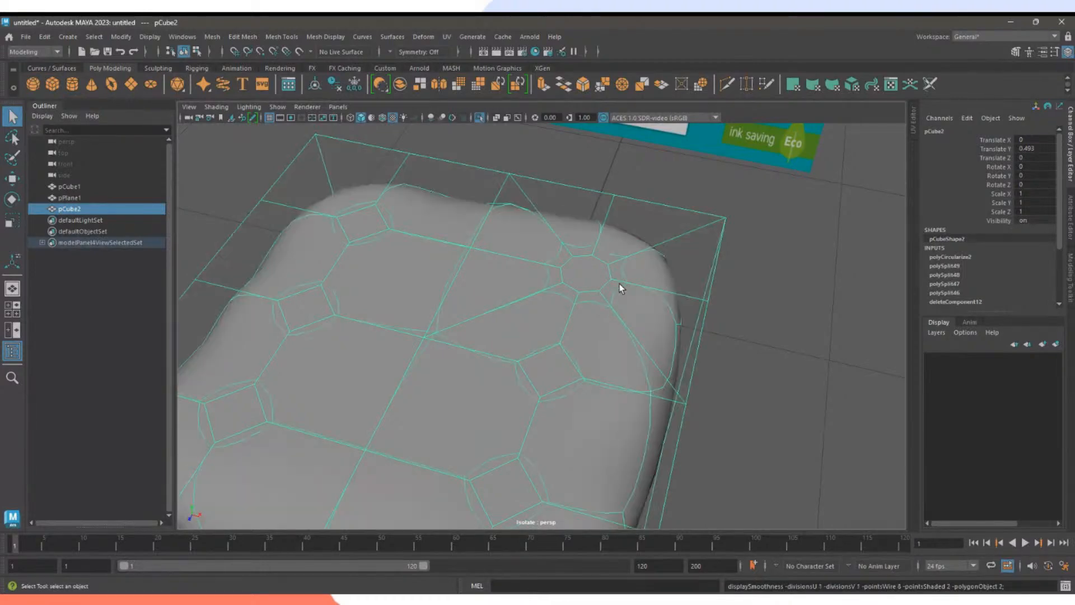
key(3)
Compare pCube2 with the reference die, return it to unsmoothed view, and select the finished die pCube1.
alt+drag(619, 283, 624, 335)
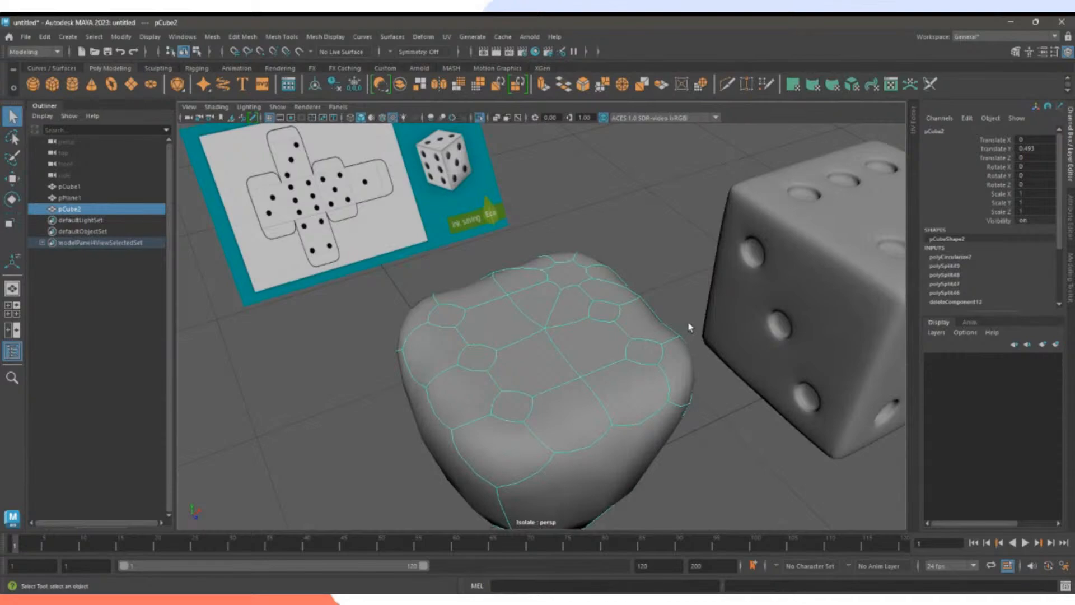
key(1)
alt+drag(689, 324, 494, 281)
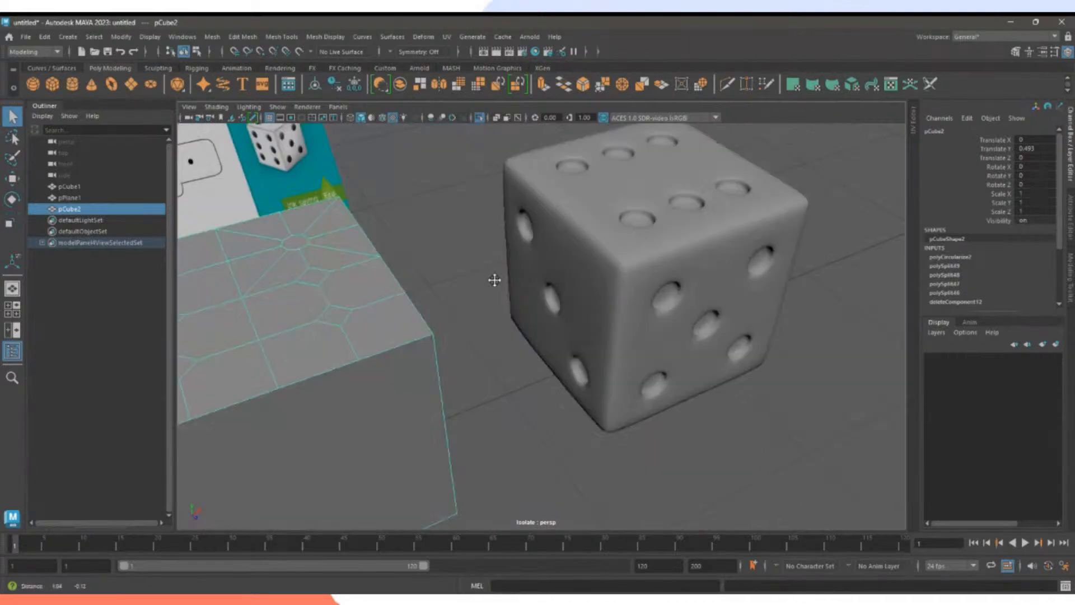
click(658, 268)
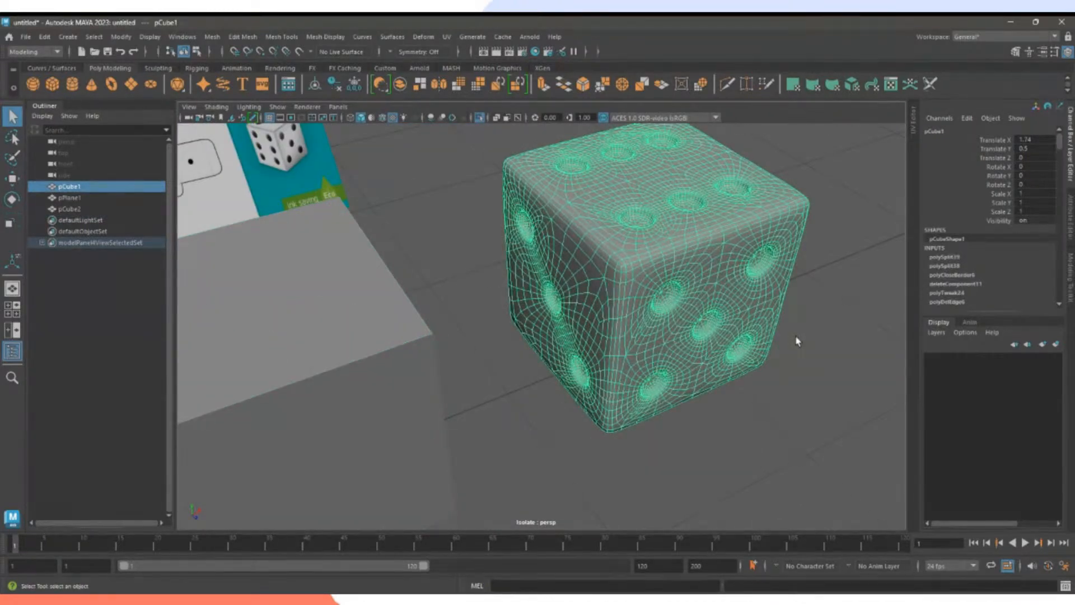
Preview the die smoothed, then unsmoothed, and select the grey cube pCube2.
key(3)
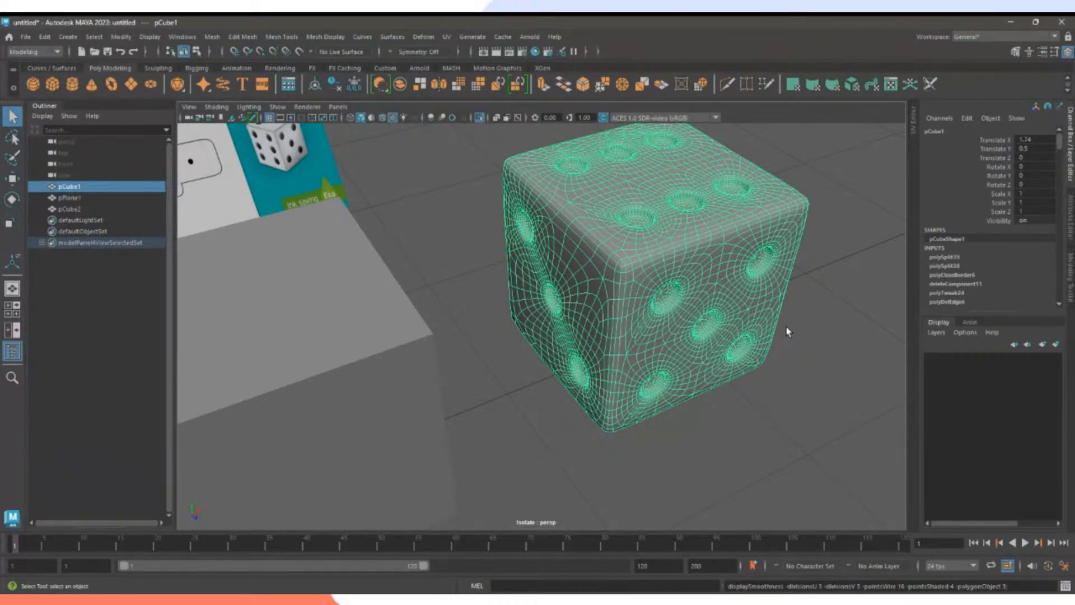
key(1)
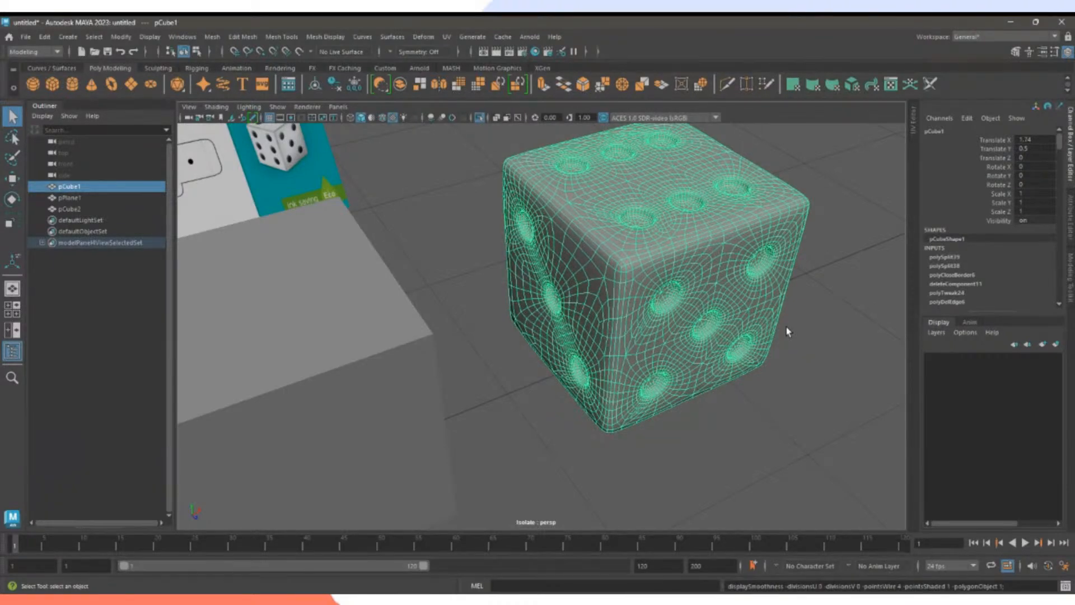
alt+drag(788, 327, 565, 331)
click(638, 353)
Select the reference image card, then reselect the grey cube and look at its top.
alt+middle_drag(540, 291, 583, 392)
alt+middle_drag(593, 248, 588, 328)
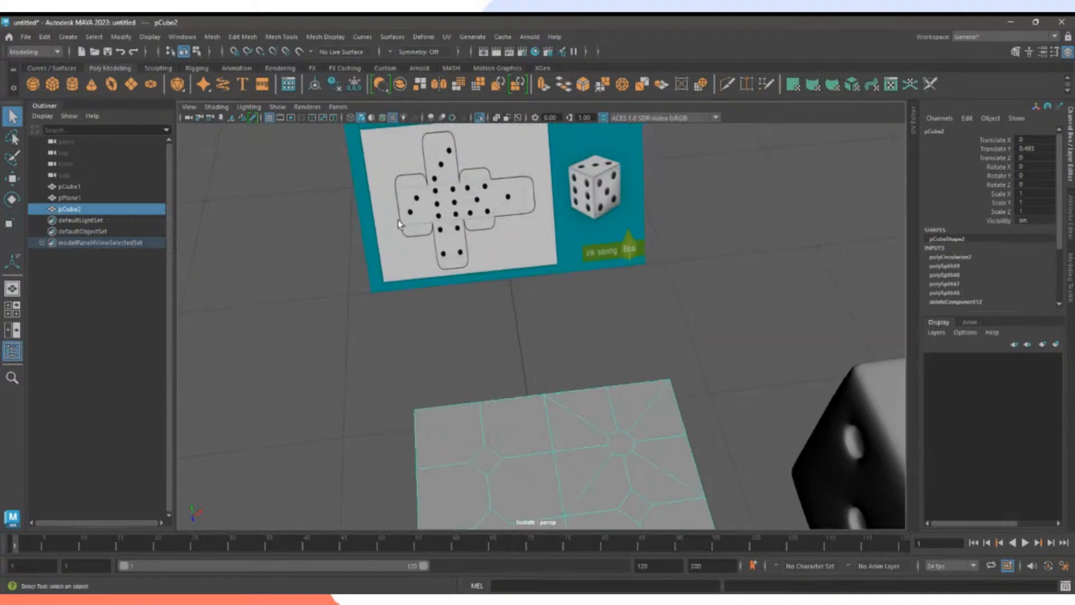
click(471, 210)
alt+drag(480, 257, 617, 267)
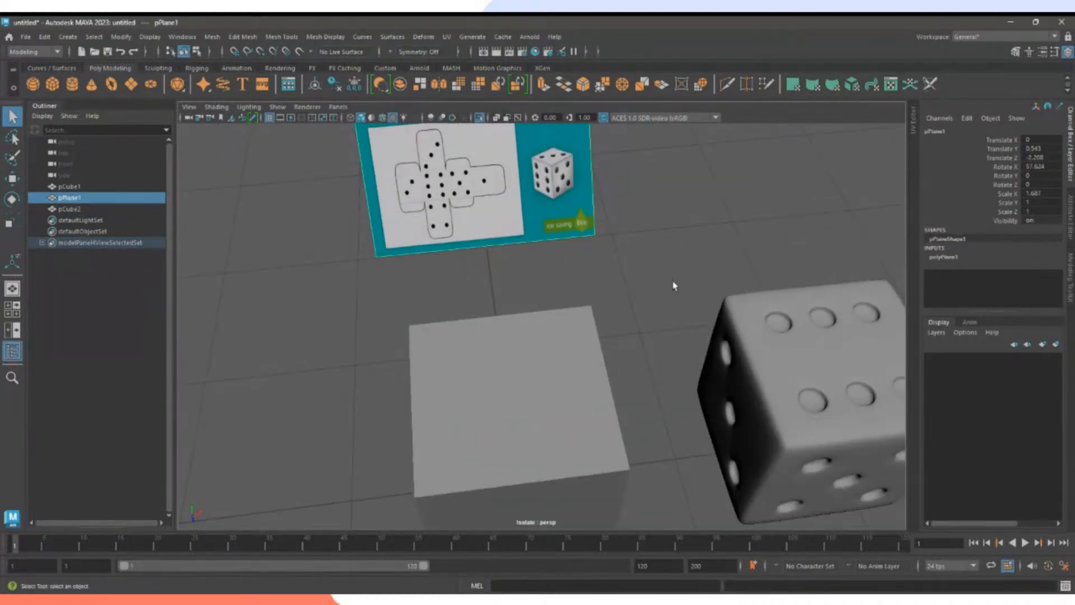
click(558, 360)
alt+drag(641, 392, 630, 363)
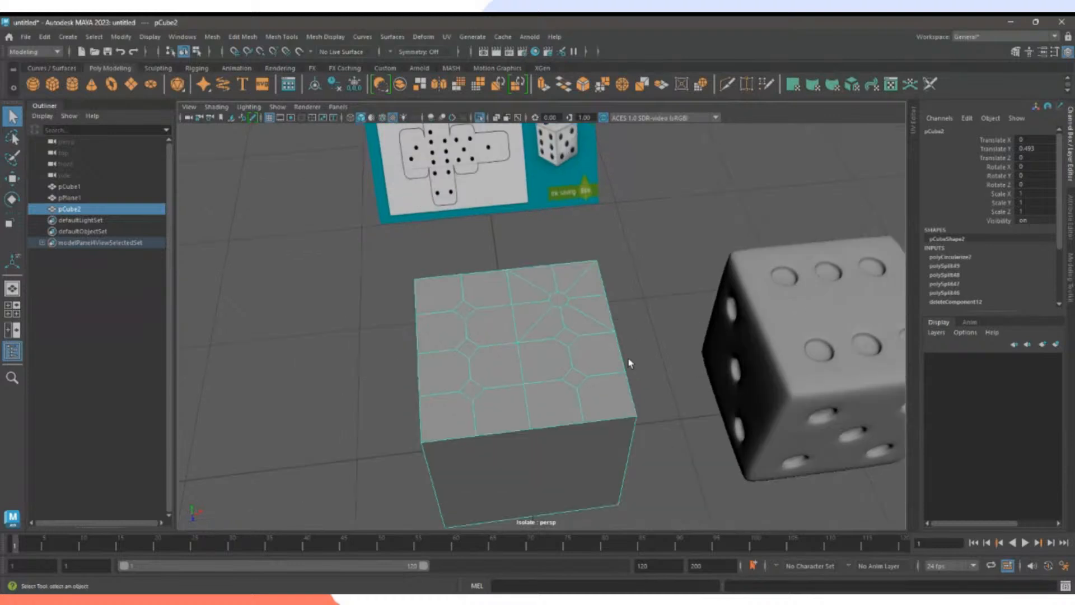
Undo the recent vertex selections until nothing is selected.
key(ctrl+z)
key(ctrl+z)
key(ctrl+z)
key(ctrl+z)
key(ctrl+z)
key(ctrl+z)
key(ctrl+z)
key(ctrl+z)
key(ctrl+z)
key(ctrl+z)
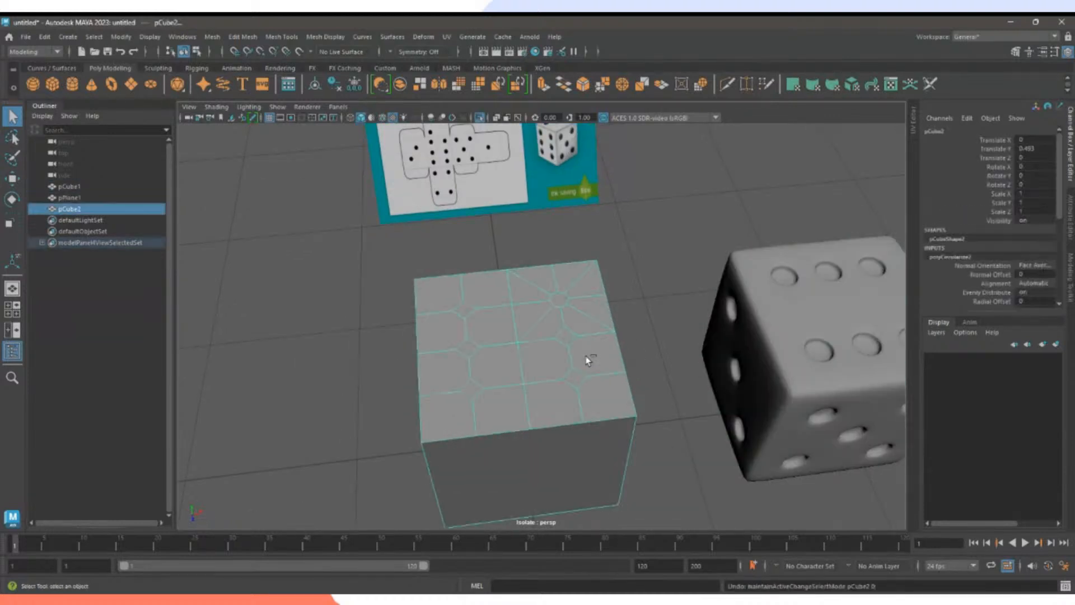
key(ctrl+z)
key(ctrl+z)
key(ctrl+z)
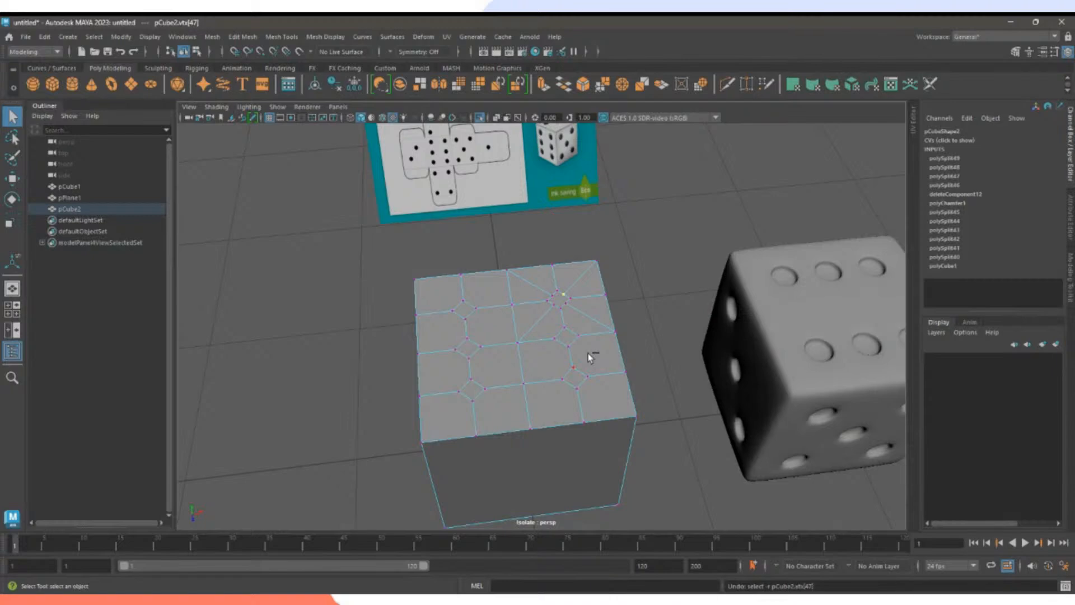
key(ctrl+z)
key(ctrl+z)
key(ctrl+z)
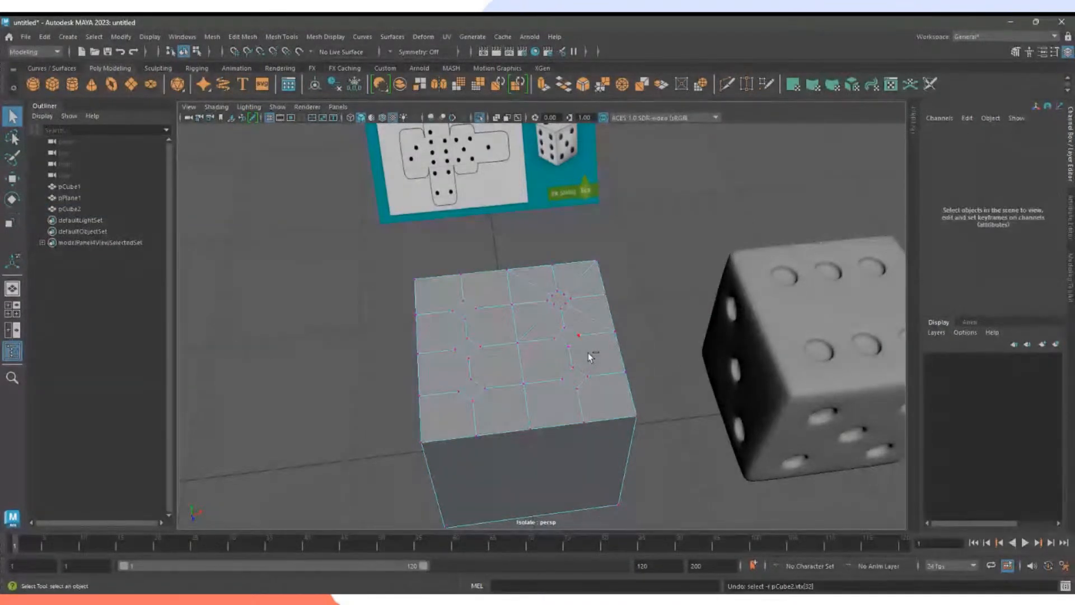
key(ctrl+z)
Center the cube's front face, switch pCube2 to Edge mode, and activate Multi-Cut.
alt+drag(604, 365, 579, 346)
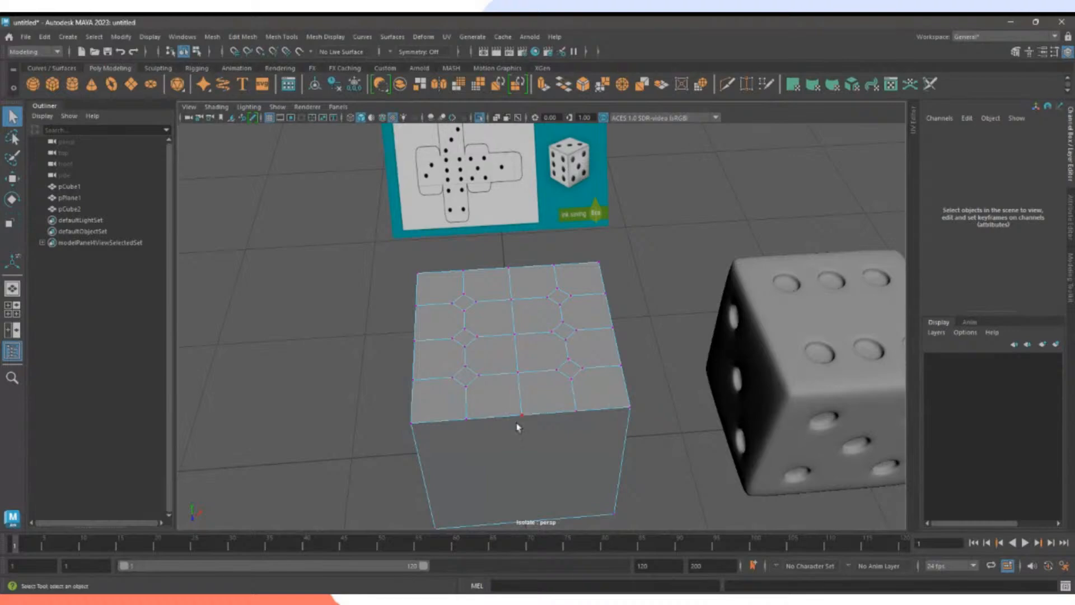
alt+drag(521, 465, 566, 380)
alt+middle_drag(549, 337, 552, 379)
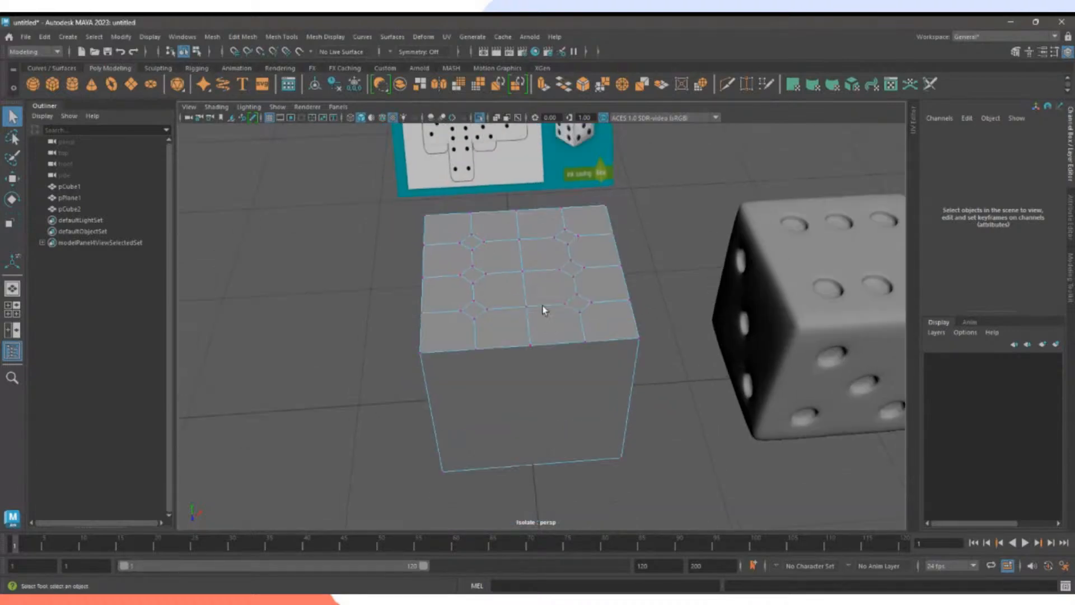
click(562, 369)
right_drag(562, 384, 563, 246)
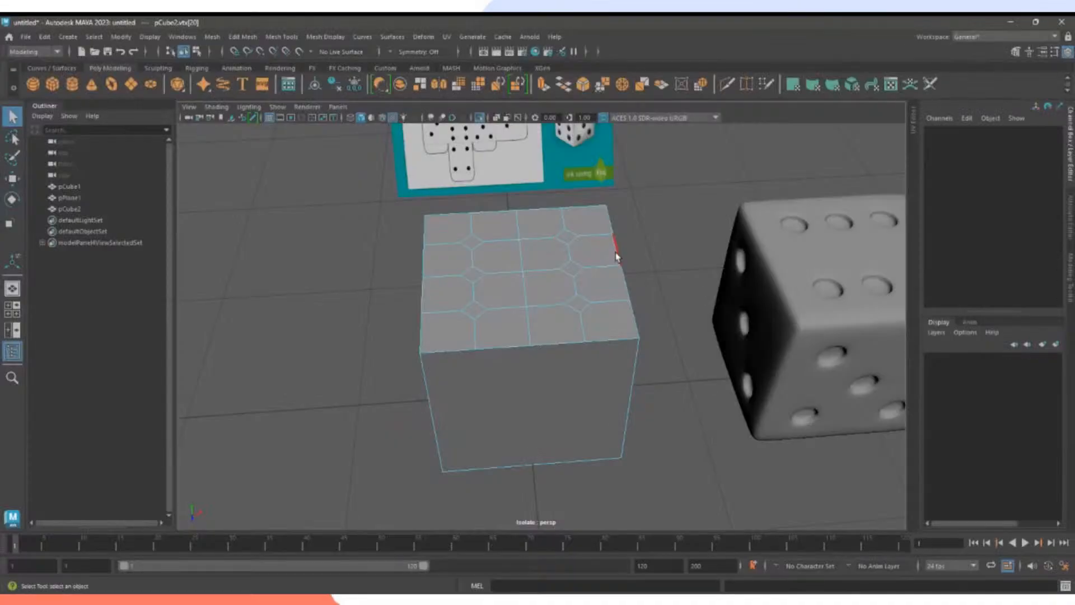
click(726, 84)
Cut three vertical edges top to bottom across the front face, redoing a misplaced one.
click(531, 346)
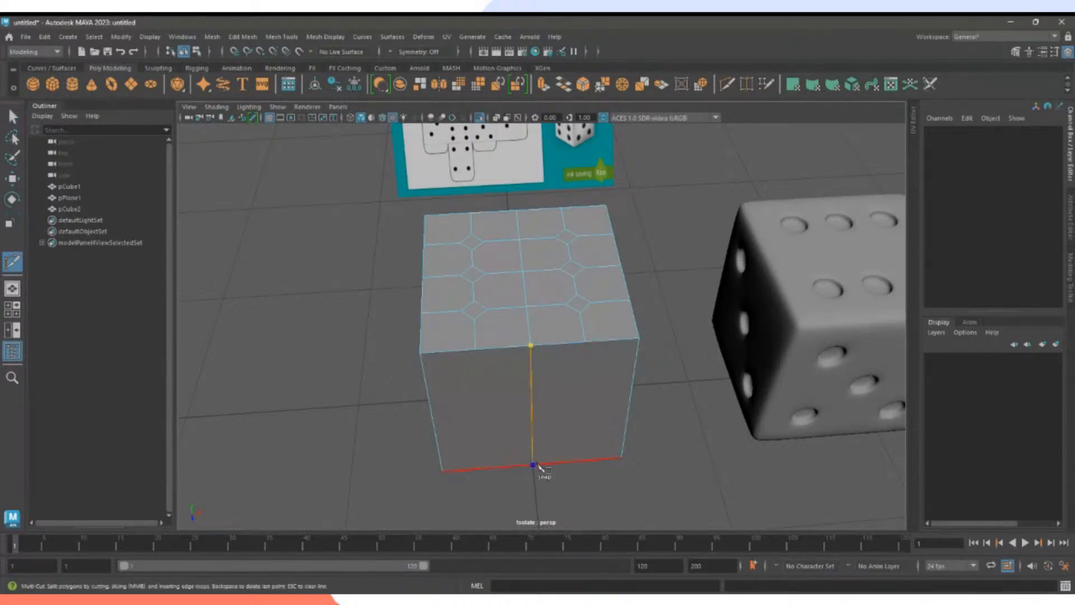
click(532, 465)
key(Return)
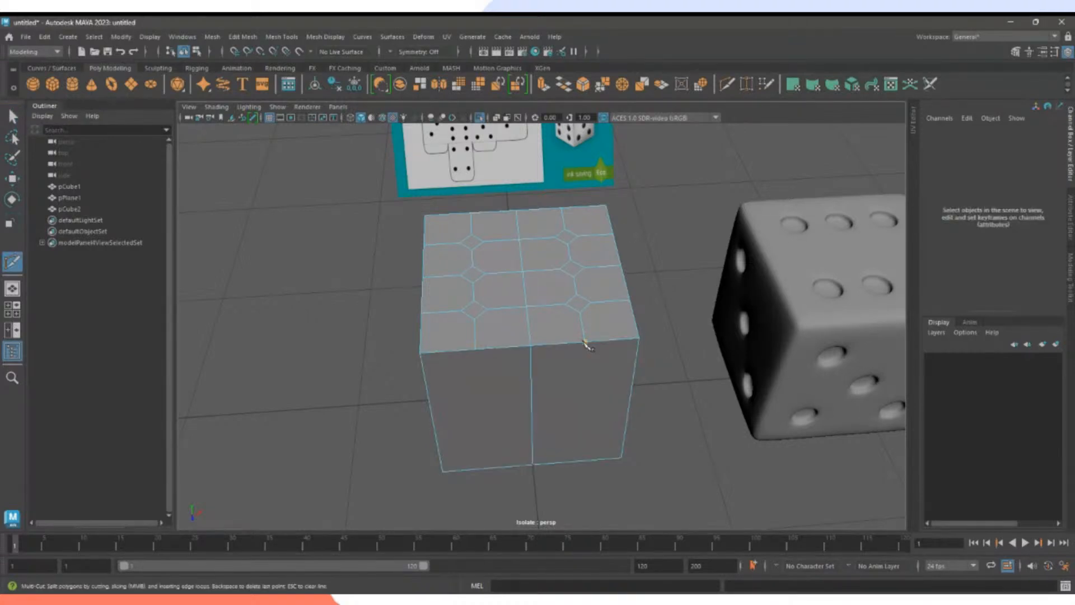
click(582, 460)
key(Return)
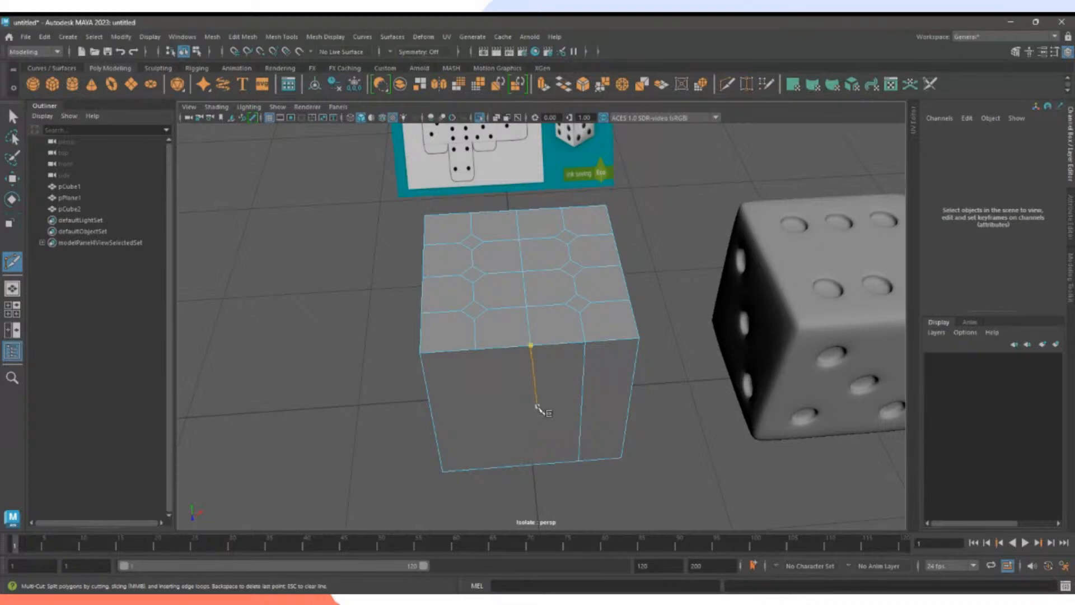
key(ctrl+z)
key(ctrl+z)
key(ctrl+z)
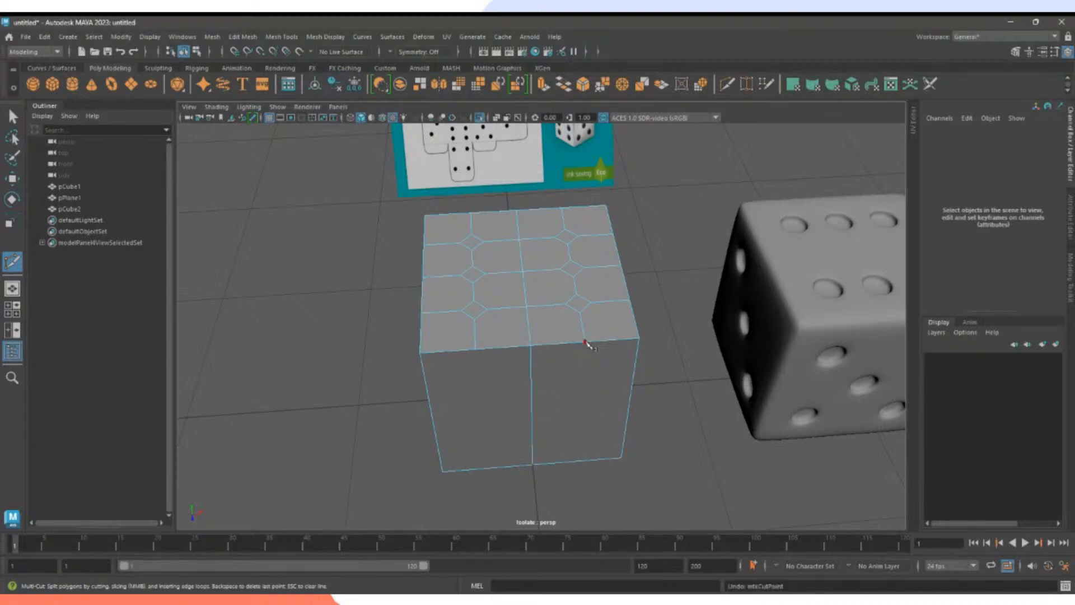
click(585, 341)
click(577, 460)
key(Return)
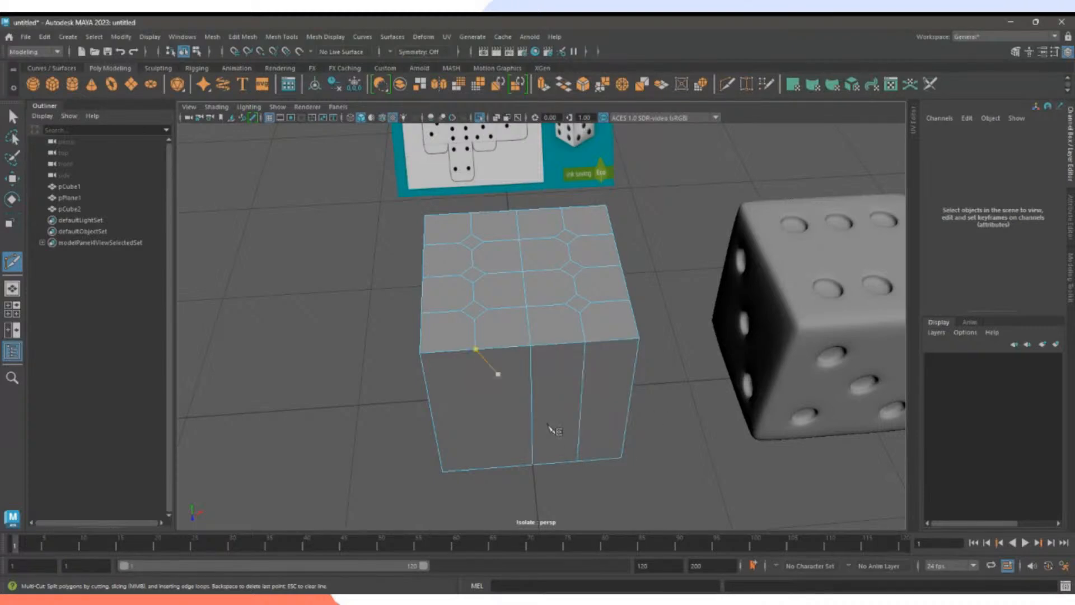
click(475, 351)
click(487, 466)
key(Return)
Cut three horizontal edges from the right edge to the left edge of the front face.
click(629, 404)
click(432, 419)
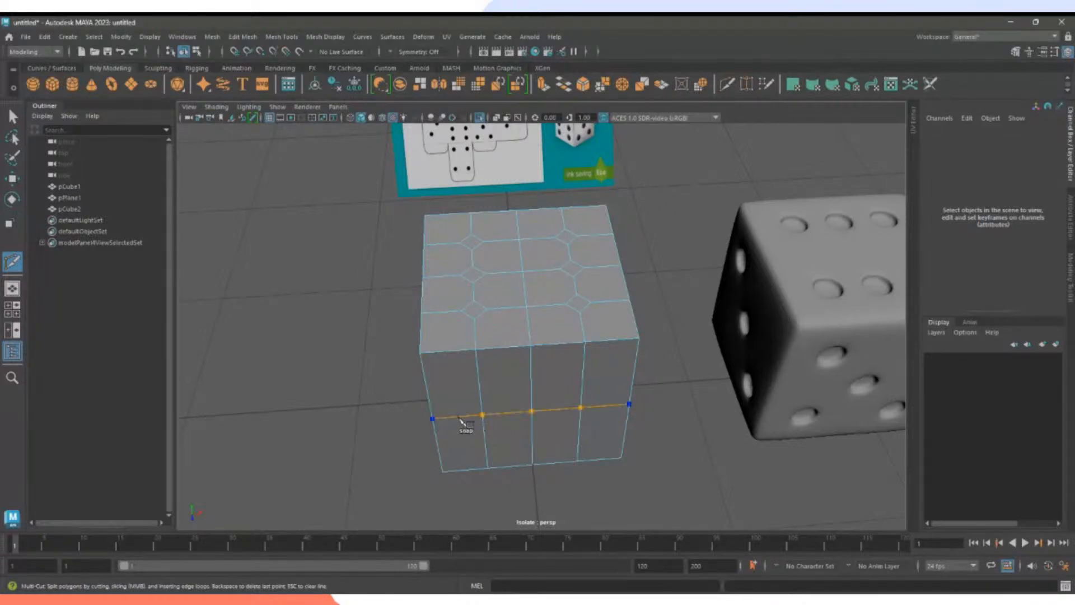
key(Return)
click(634, 372)
click(426, 387)
key(Return)
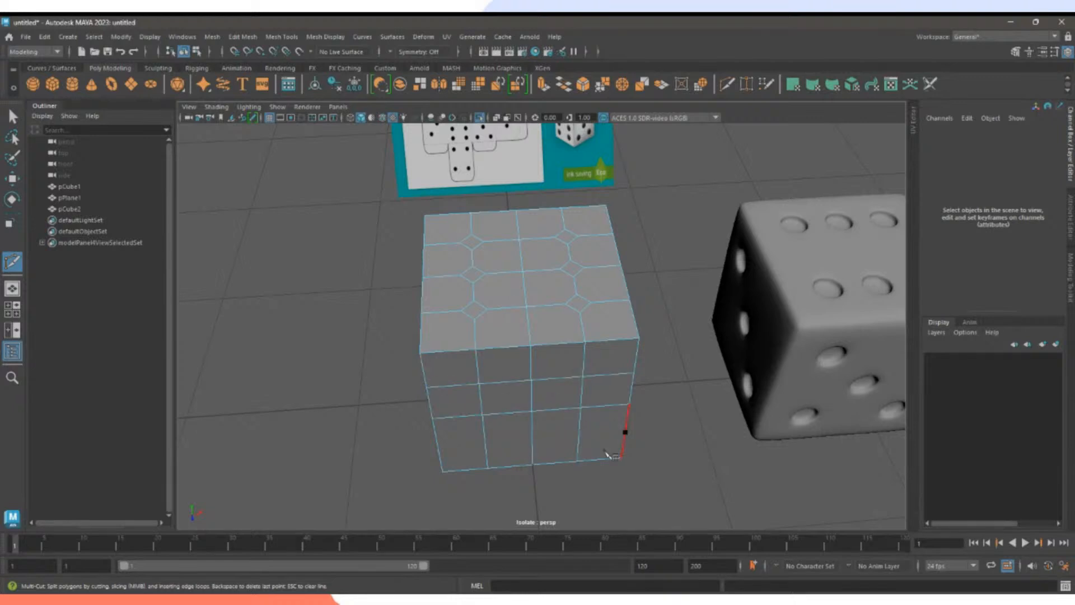
click(624, 431)
click(437, 447)
key(Return)
On another side face, cut a full vertical edge, a horizontal edge and a short vertical segment.
alt+drag(665, 439, 566, 412)
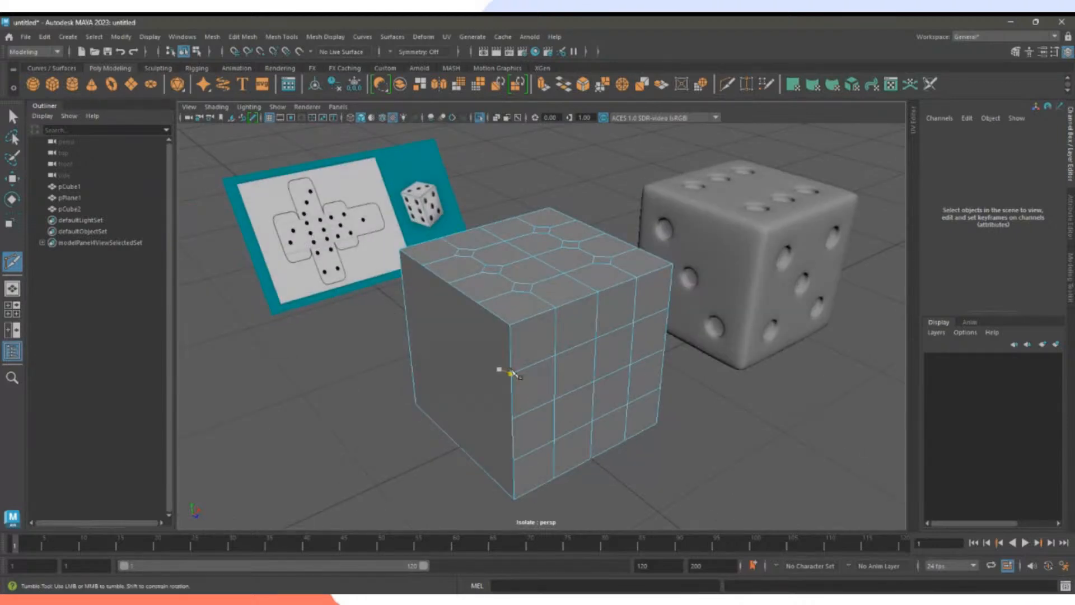
alt+drag(501, 367, 569, 373)
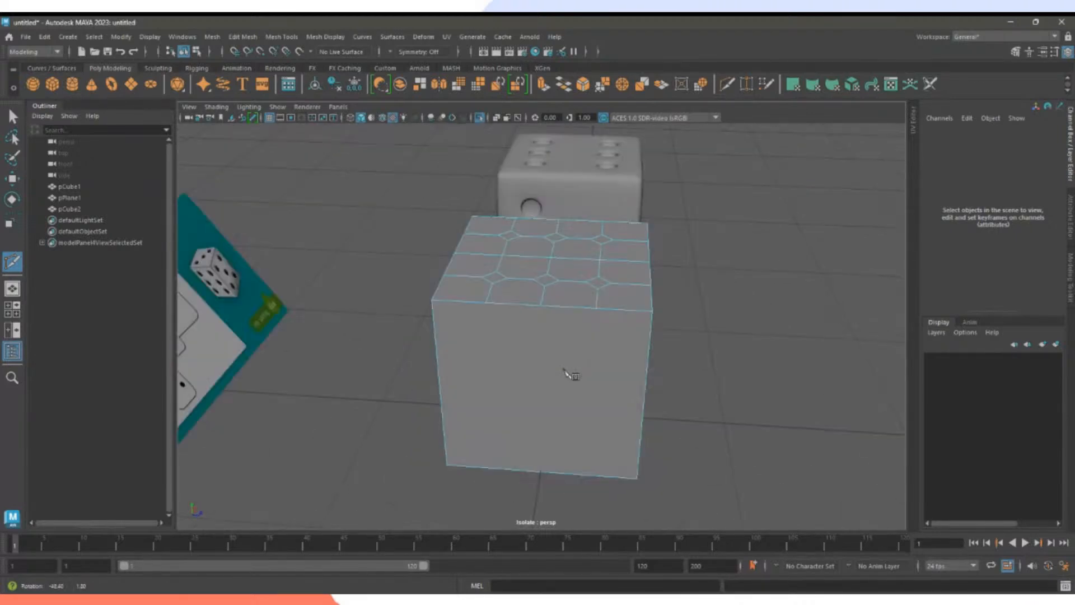
click(540, 304)
click(541, 468)
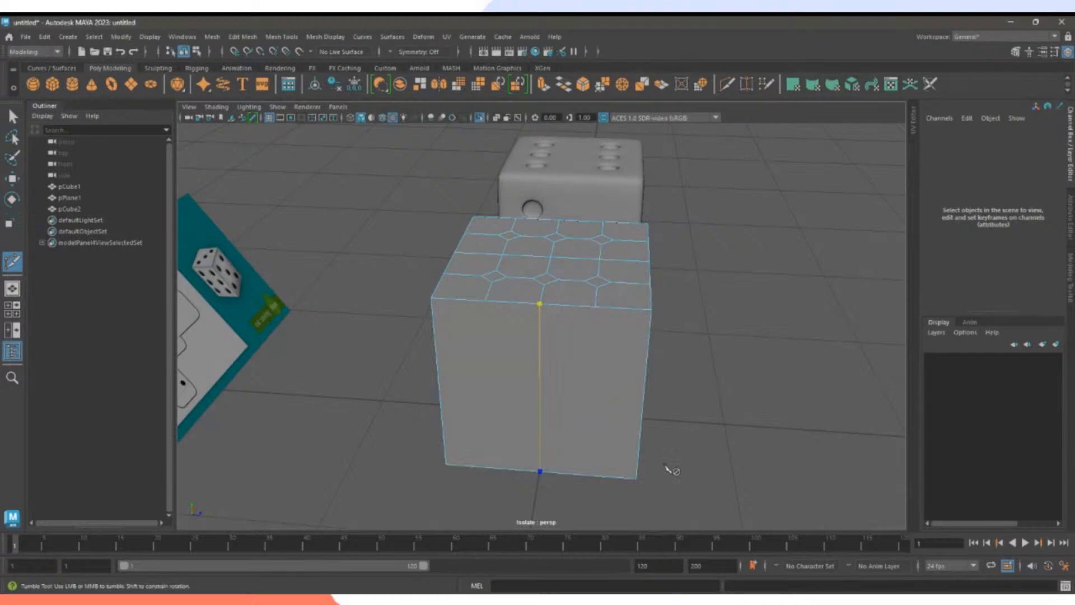
key(Return)
alt+drag(637, 445, 592, 399)
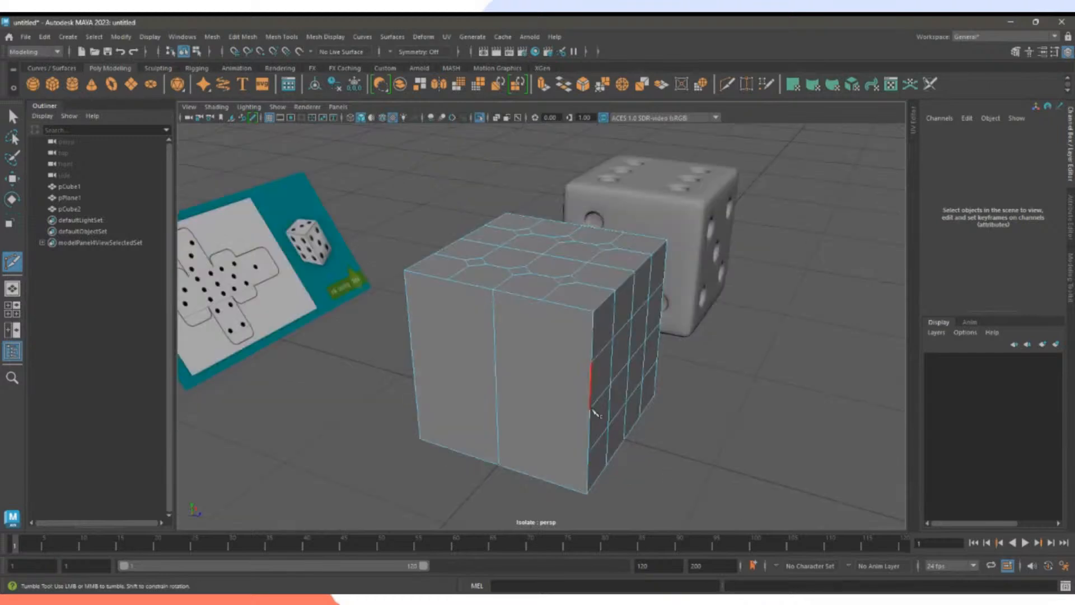
click(417, 367)
key(Return)
click(541, 300)
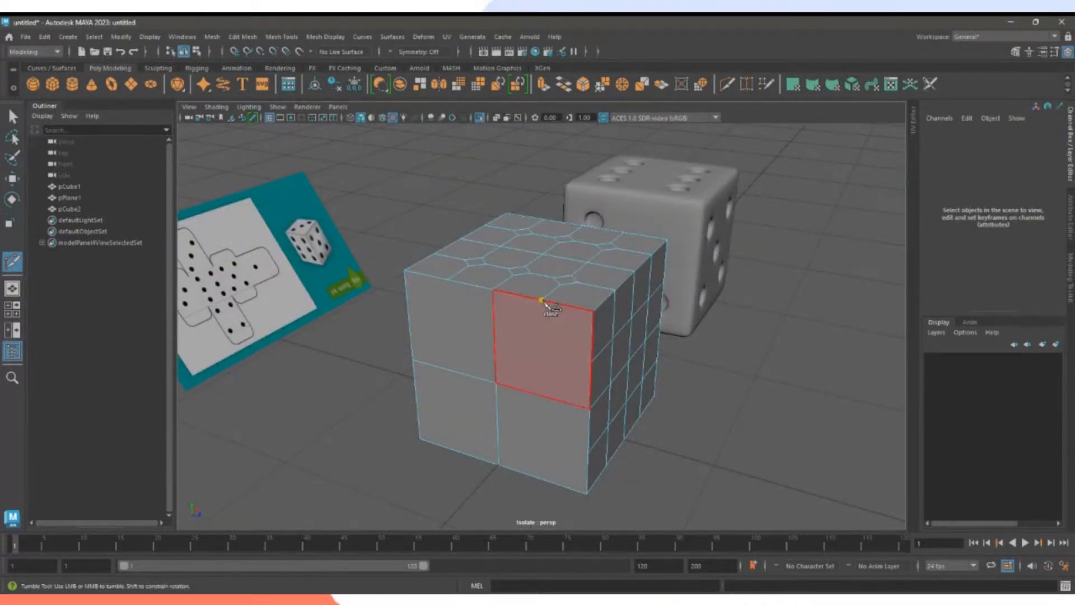
click(541, 396)
key(Return)
Add further connecting horizontal and vertical cuts on that side to complete its grid.
click(592, 361)
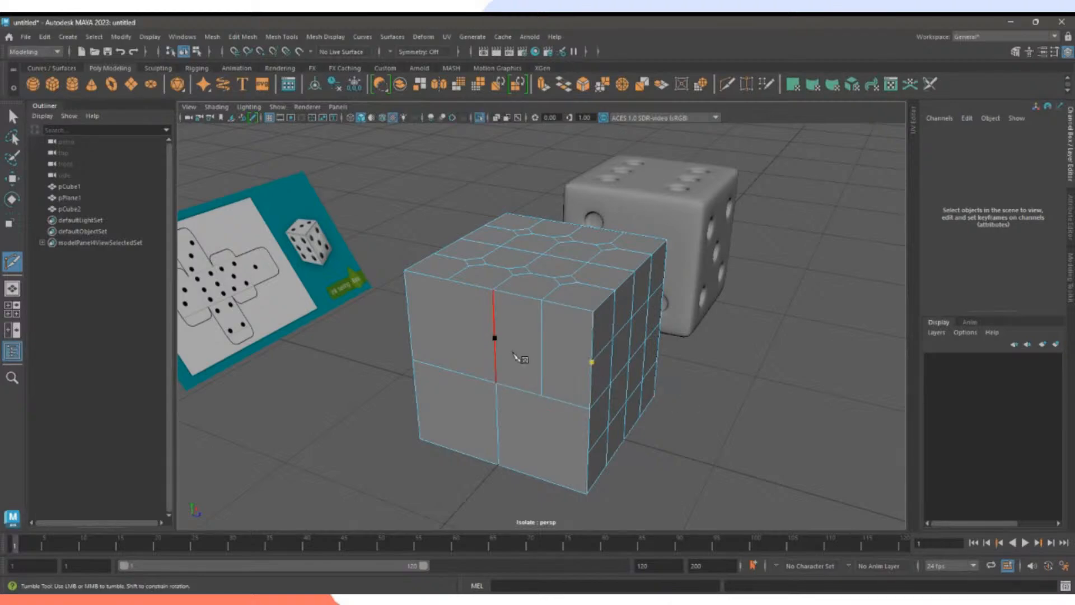
click(495, 338)
key(Return)
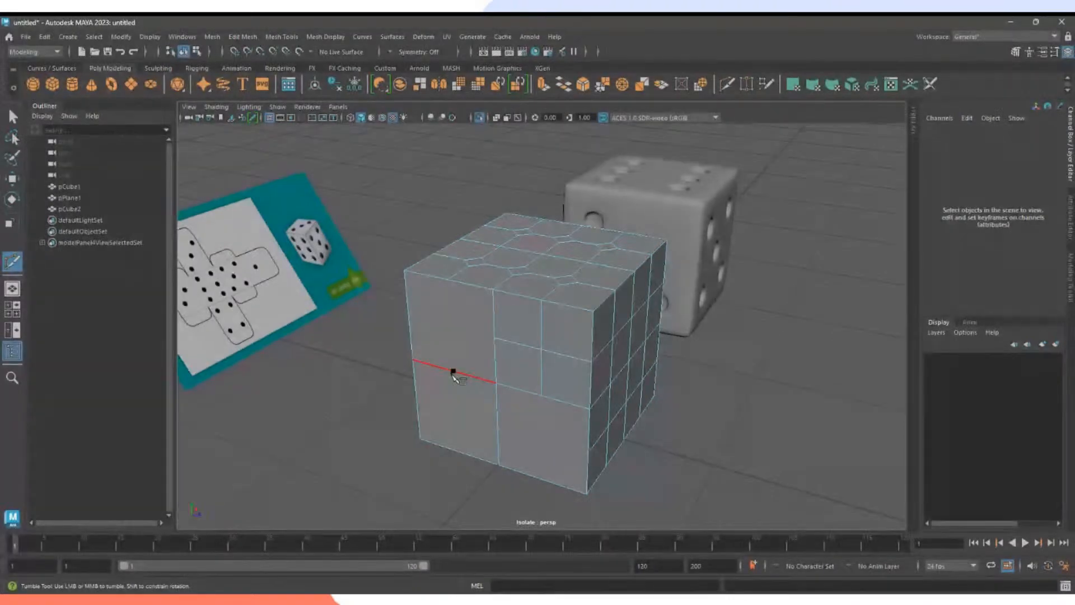
click(454, 371)
click(458, 451)
key(Return)
click(498, 426)
click(422, 405)
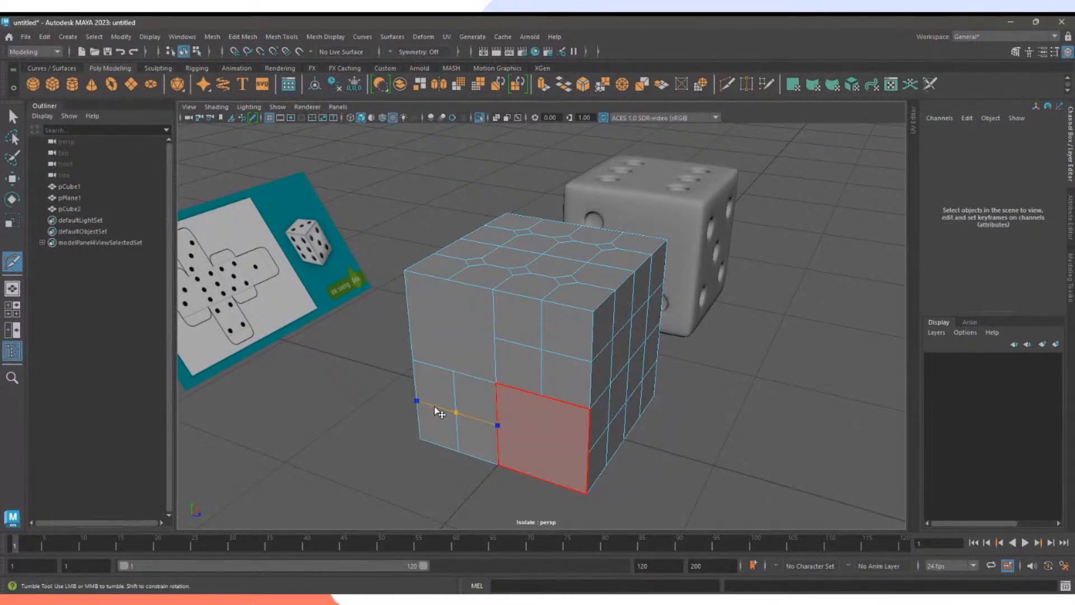
alt+drag(520, 426, 453, 417)
alt+drag(491, 345, 532, 335)
alt+middle_drag(532, 335, 545, 357)
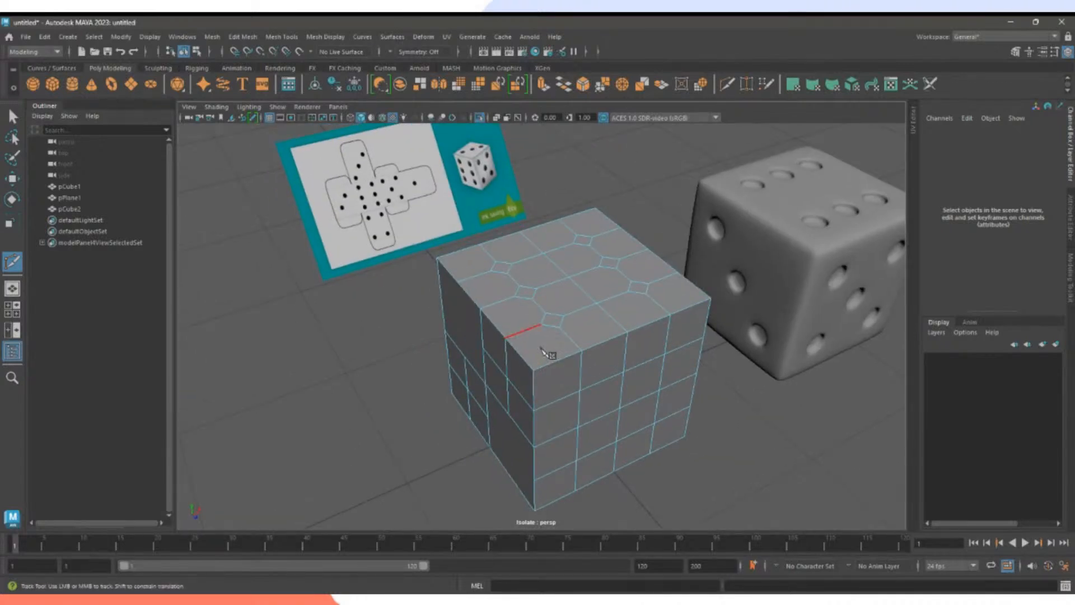
Split the front face down the middle, then add a horizontal cut and a vertical cut.
alt+drag(474, 351, 662, 333)
click(479, 261)
click(486, 398)
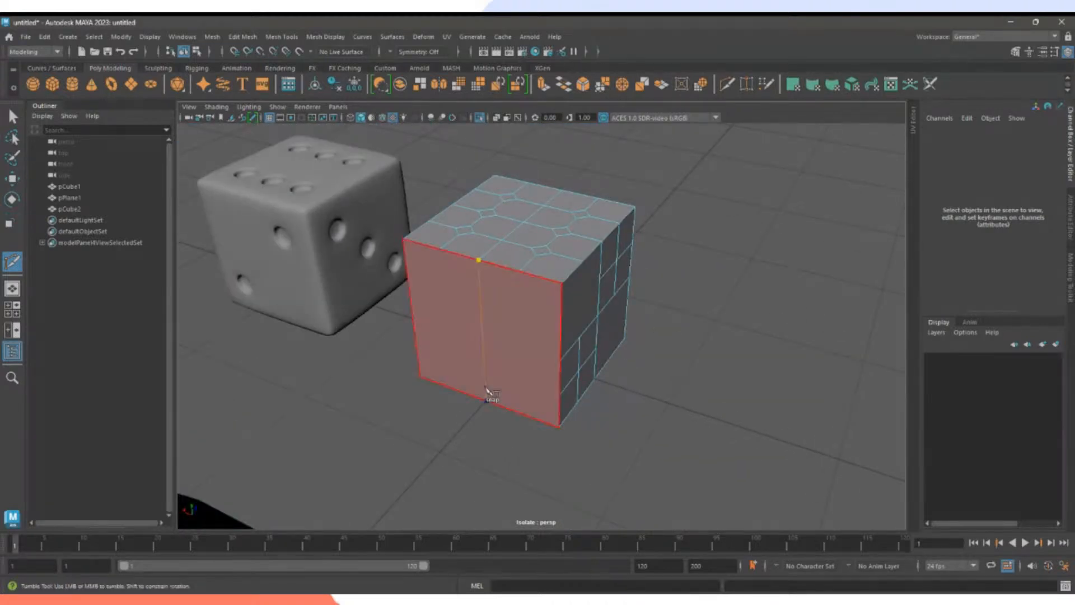
right_click(533, 395)
click(560, 359)
mouse_move(530, 324)
alt+mouse_down()
mouse_move(396, 329)
mouse_move(543, 336)
alt+mouse_up()
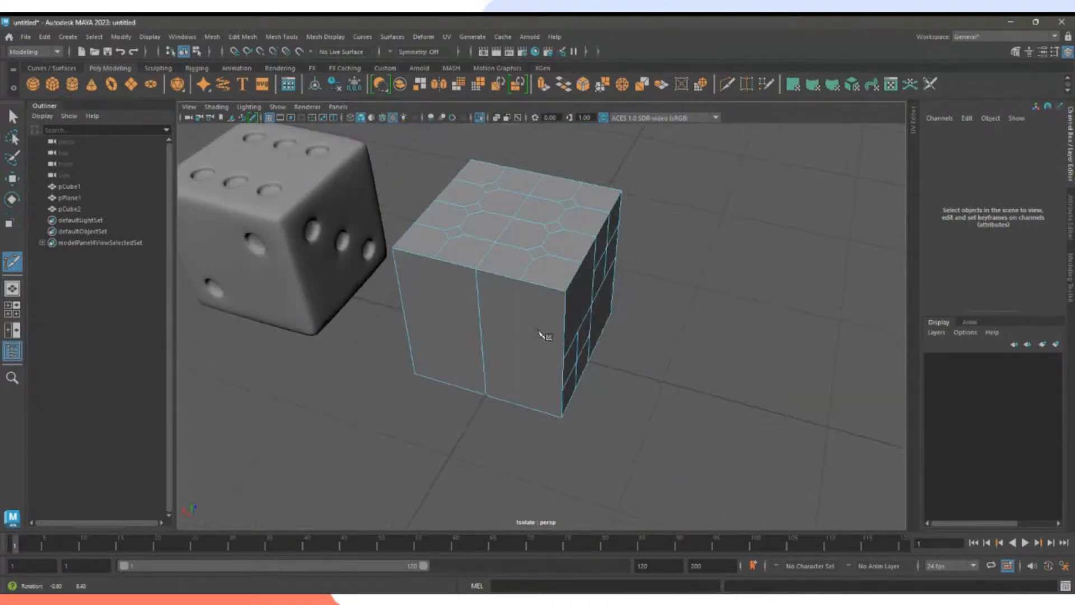
click(564, 358)
click(405, 317)
right_click(491, 346)
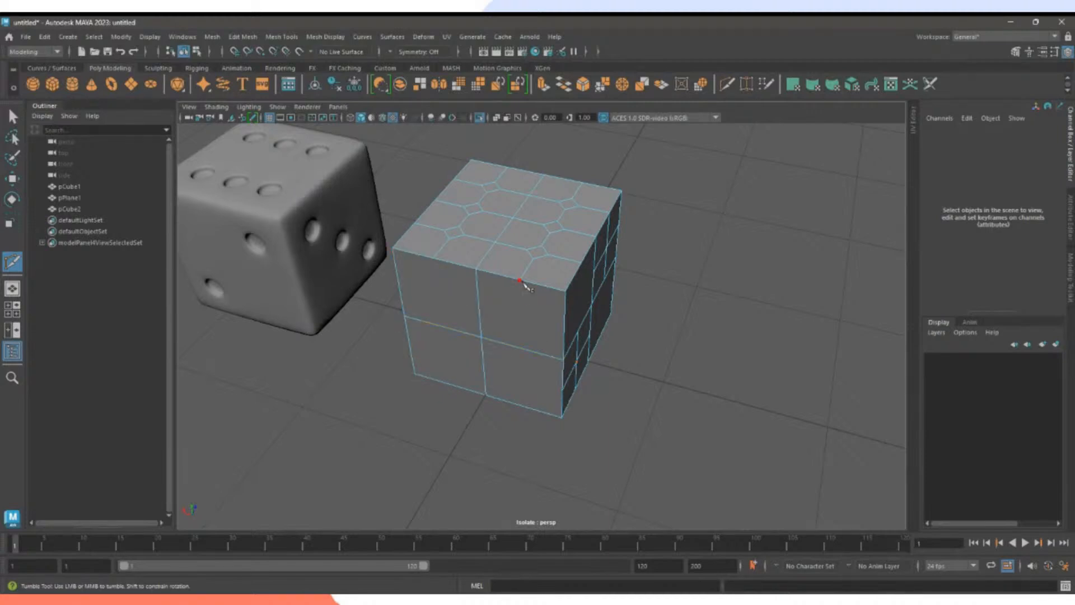
click(520, 279)
click(525, 350)
right_click(667, 358)
Add horizontal and vertical cuts across the lower-left area of the face.
click(479, 311)
click(565, 328)
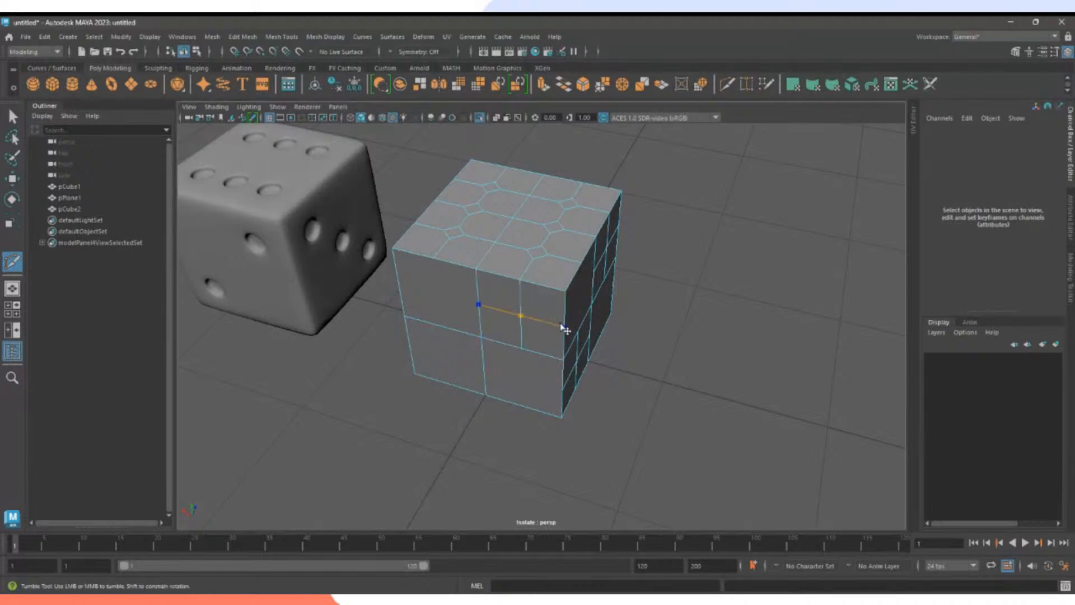
right_click(648, 371)
click(443, 325)
click(450, 385)
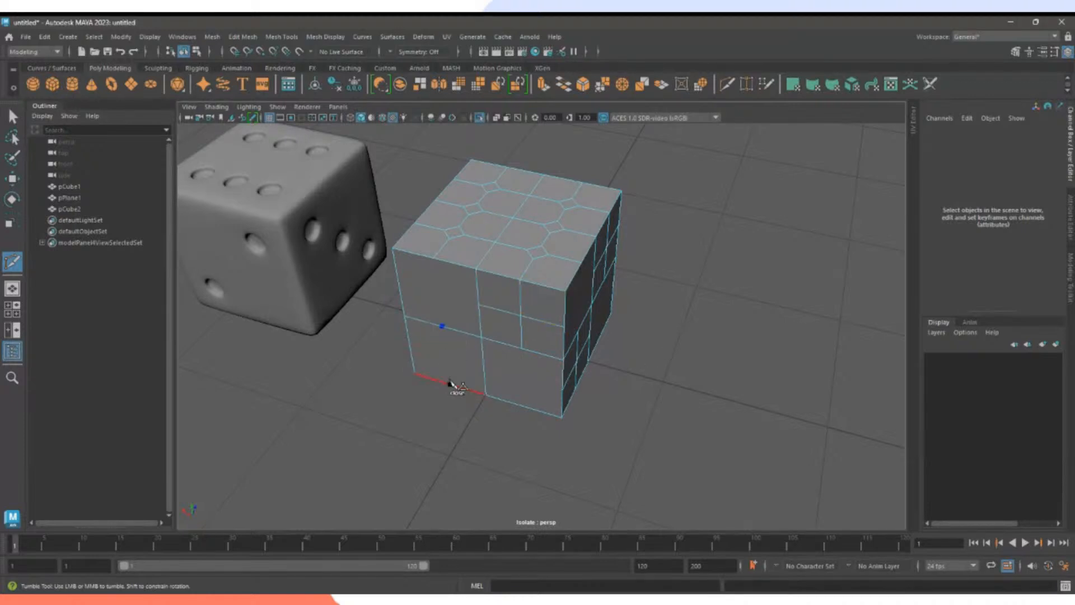
right_click(550, 407)
click(483, 367)
click(410, 346)
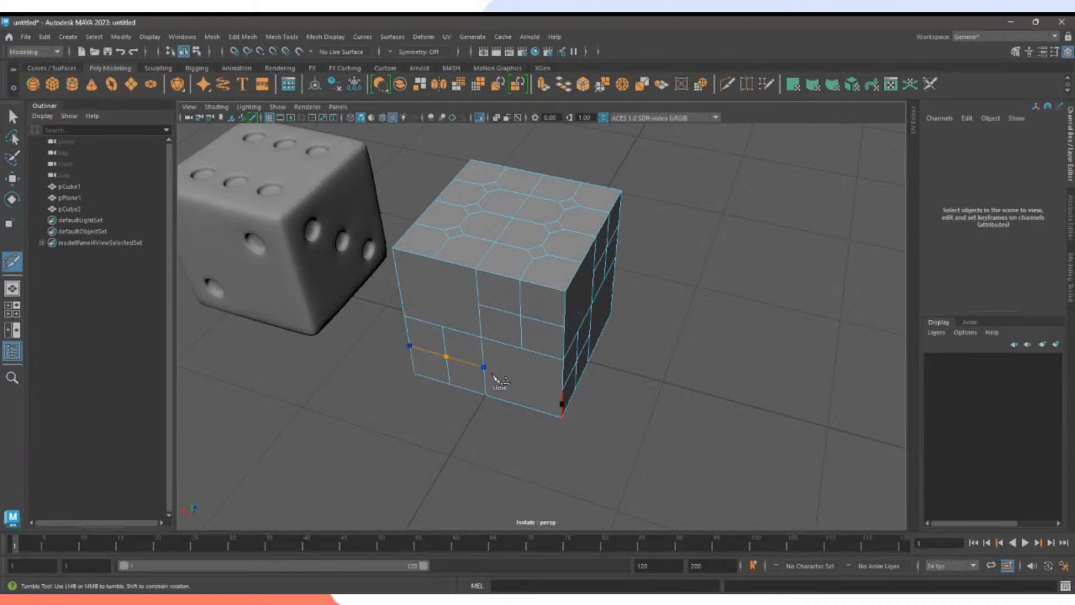
right_click(613, 374)
Near the cube's corner, cut along the lower edge, then add a vertical cut and a joining cut.
alt+drag(612, 372, 645, 347)
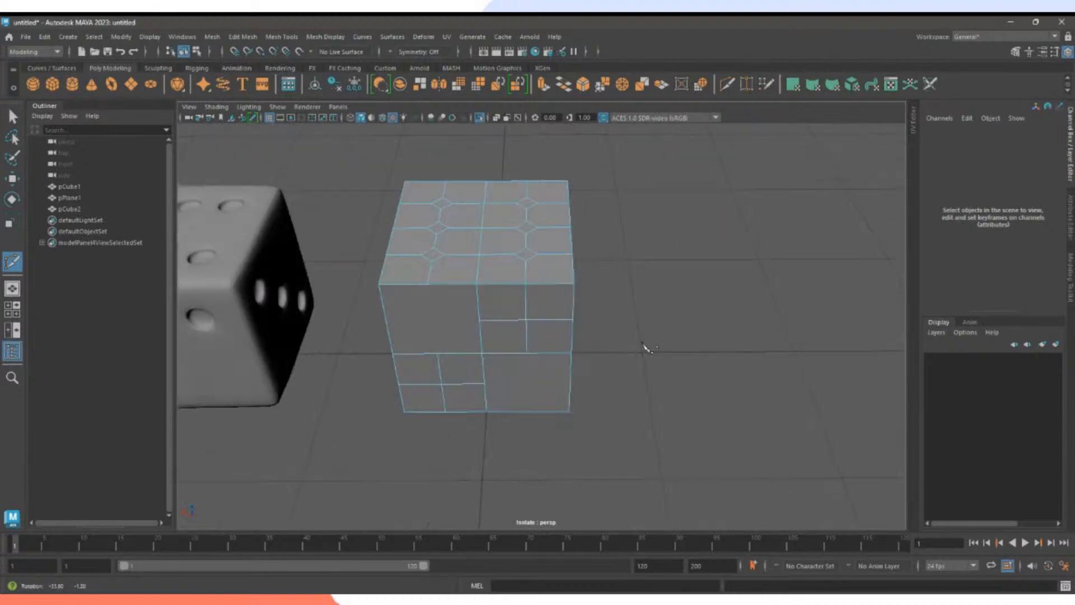
click(484, 384)
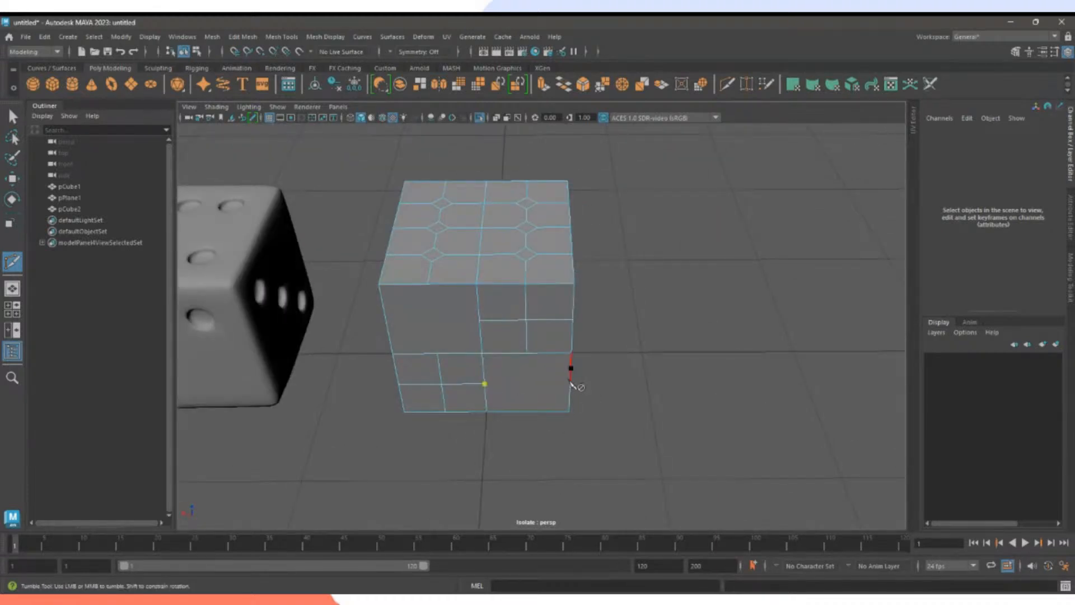
click(570, 384)
alt+drag(660, 404, 628, 399)
right_click(557, 395)
click(519, 344)
alt+drag(517, 374, 571, 371)
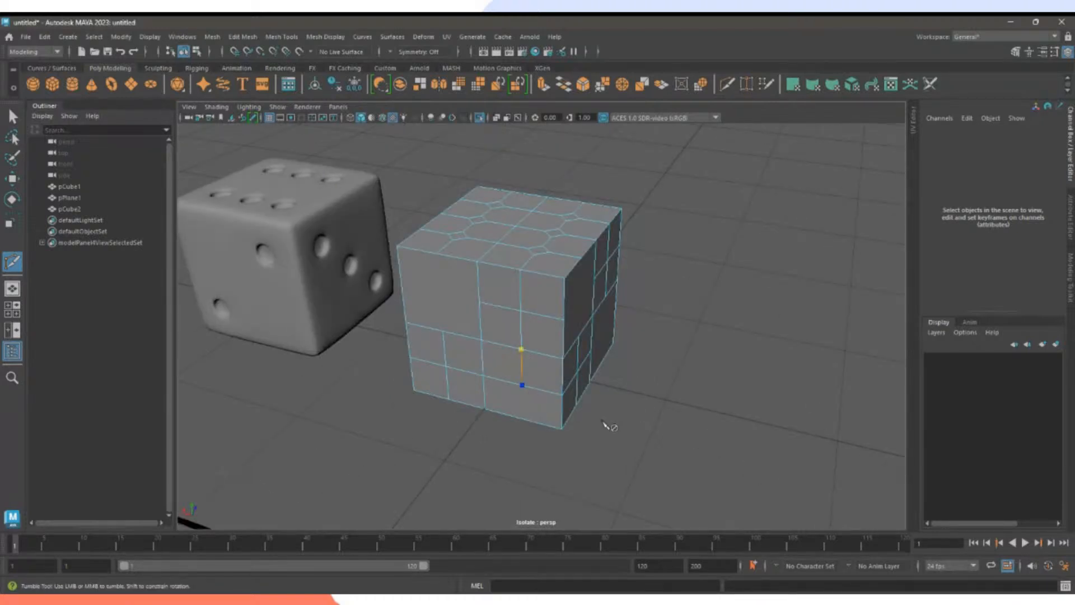
right_click(603, 421)
click(443, 332)
click(437, 256)
right_click(438, 260)
click(479, 303)
click(440, 294)
right_click(693, 373)
Orbit around the cube to check its blank side and underside, then face it again.
alt+drag(531, 370, 469, 370)
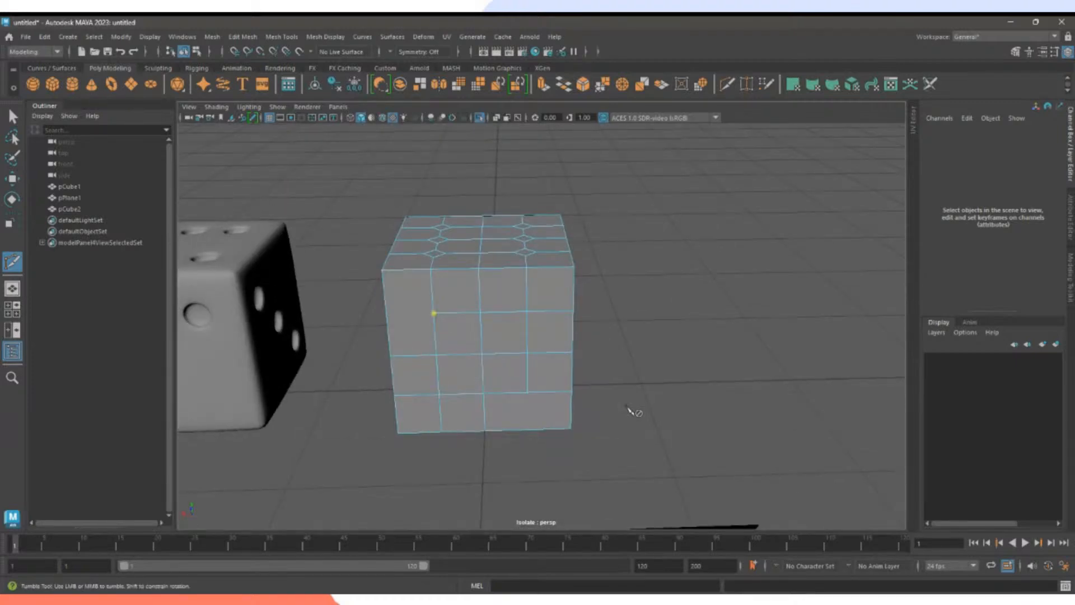
alt+drag(667, 410, 379, 392)
alt+right_drag(379, 391, 510, 343)
alt+drag(510, 343, 543, 354)
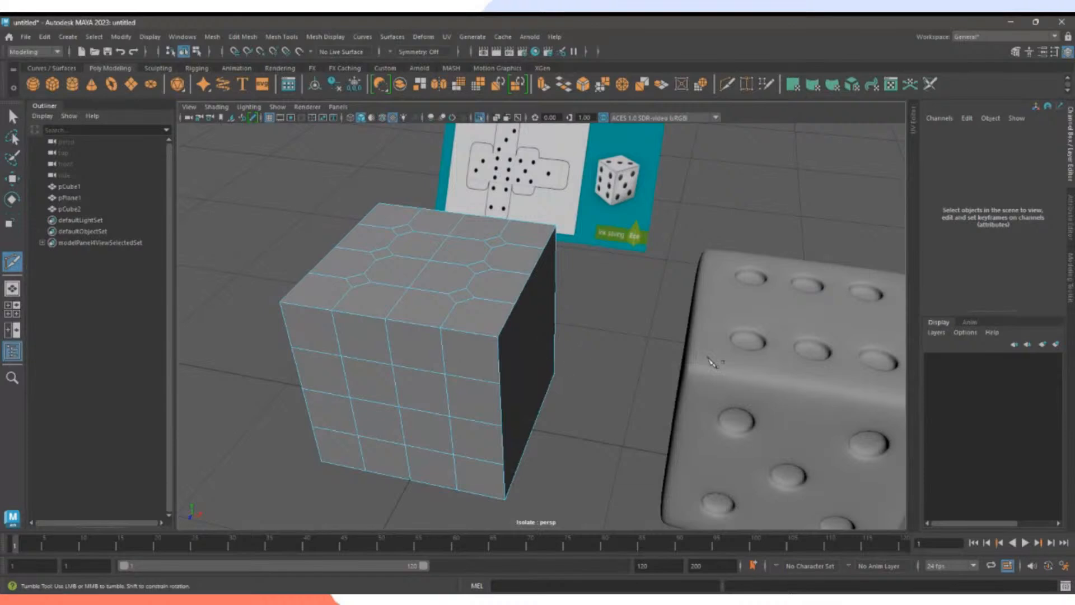
Select the finished dice mesh and hide it with Ctrl+H.
key(q)
click(754, 382)
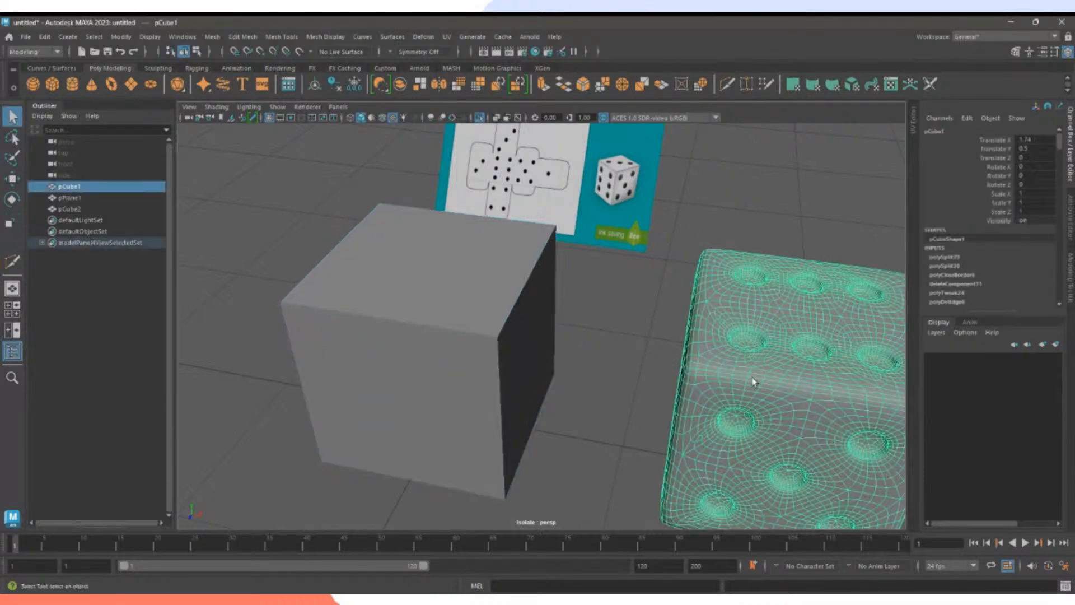
key(ctrl+h)
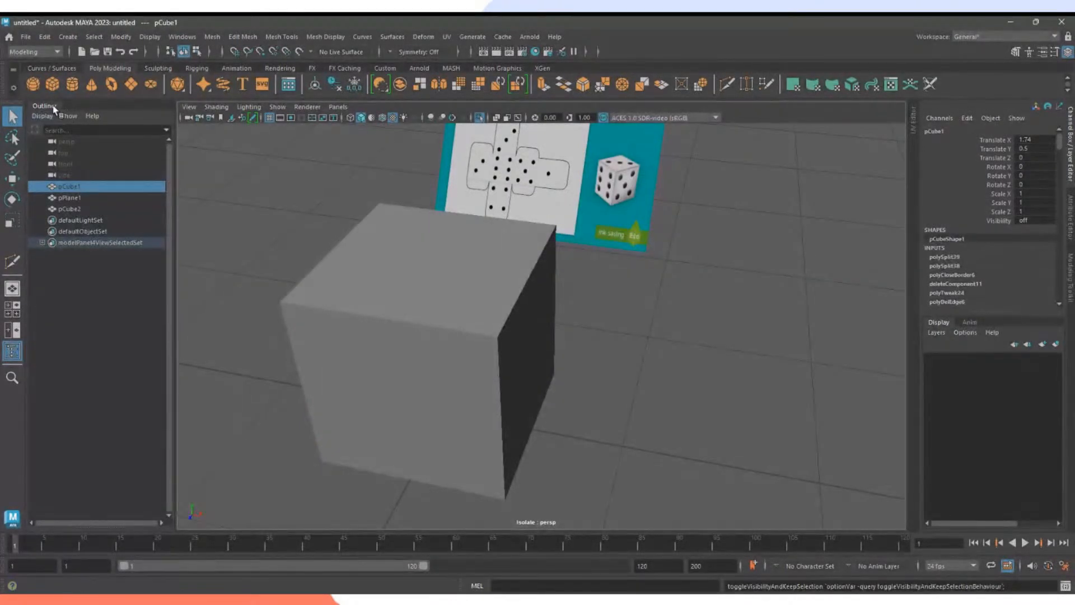
Reselect pCube1 in the Outliner and toggle its visibility with H.
click(73, 209)
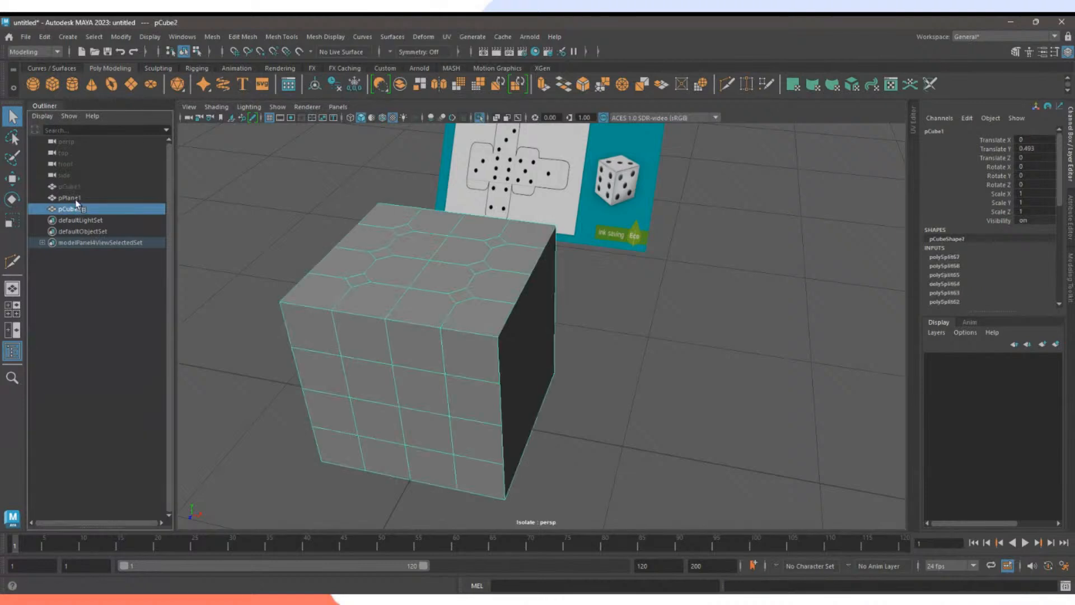
click(75, 198)
click(76, 187)
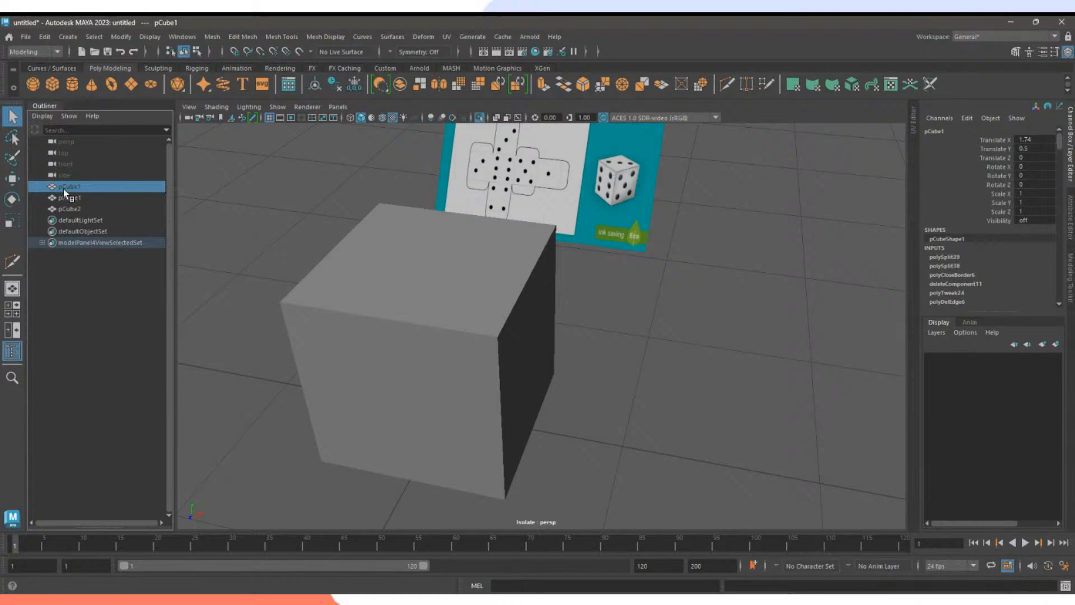
key(h)
key(h)
key(h)
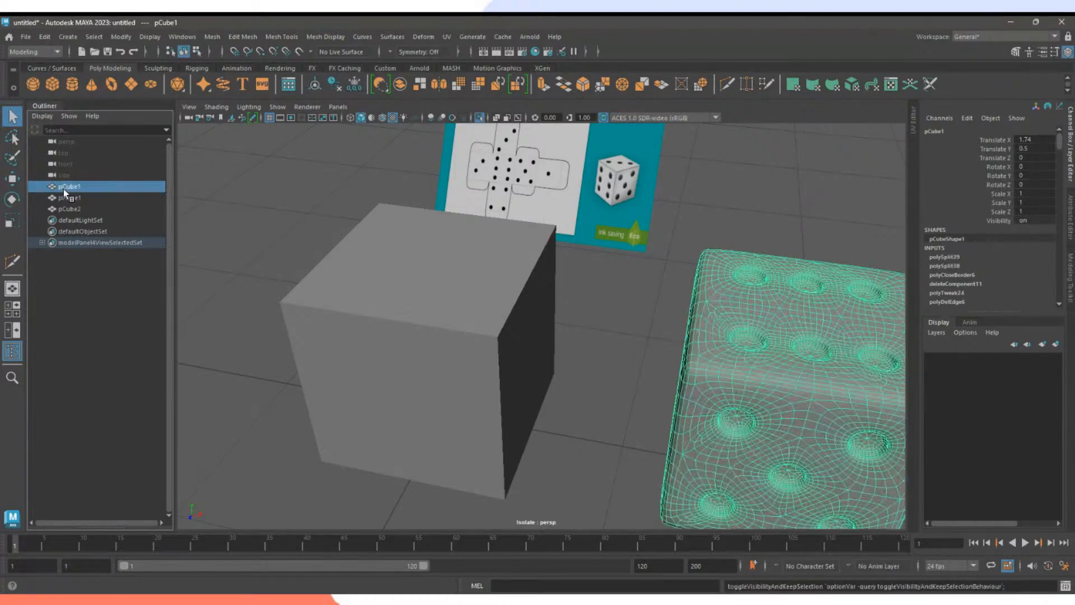
key(h)
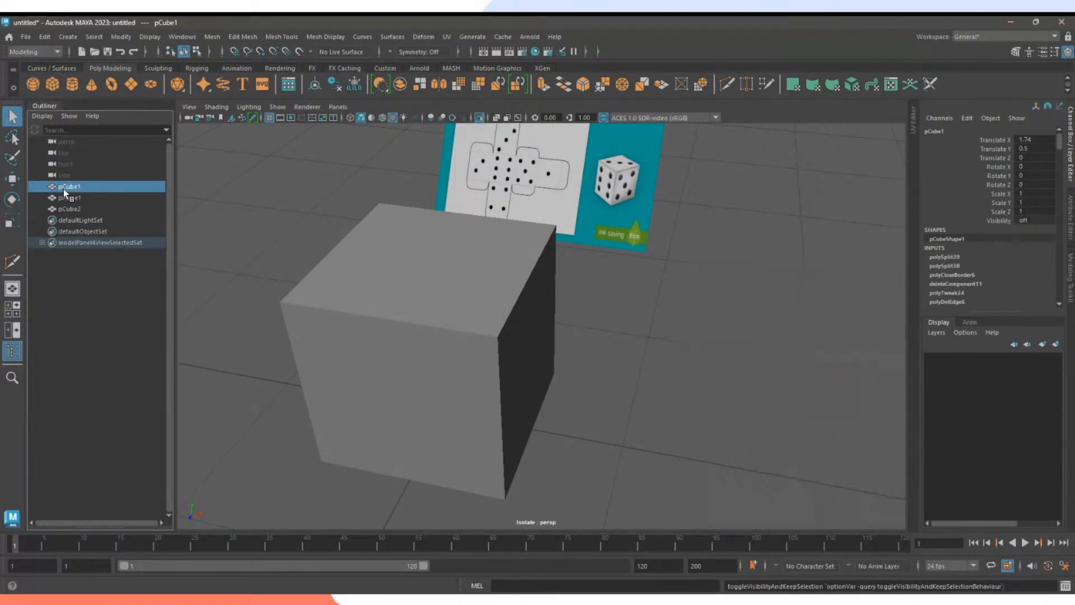
Set pCube1's Visibility to off in the Channel Box, then deselect and select pCube2.
double_click(1035, 221)
key(Return)
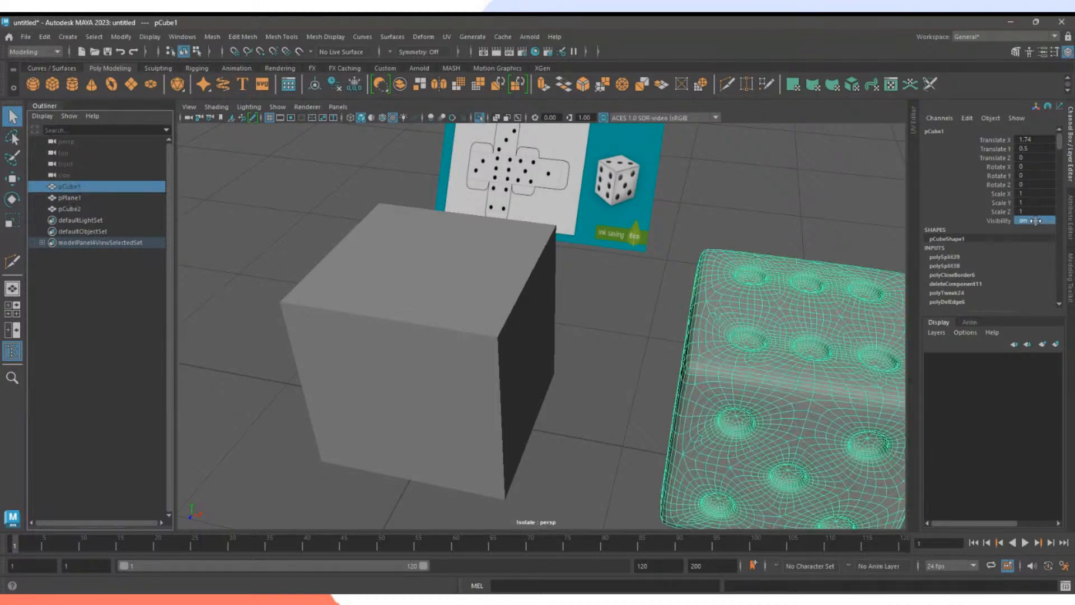
double_click(1033, 221)
text(off)
key(Return)
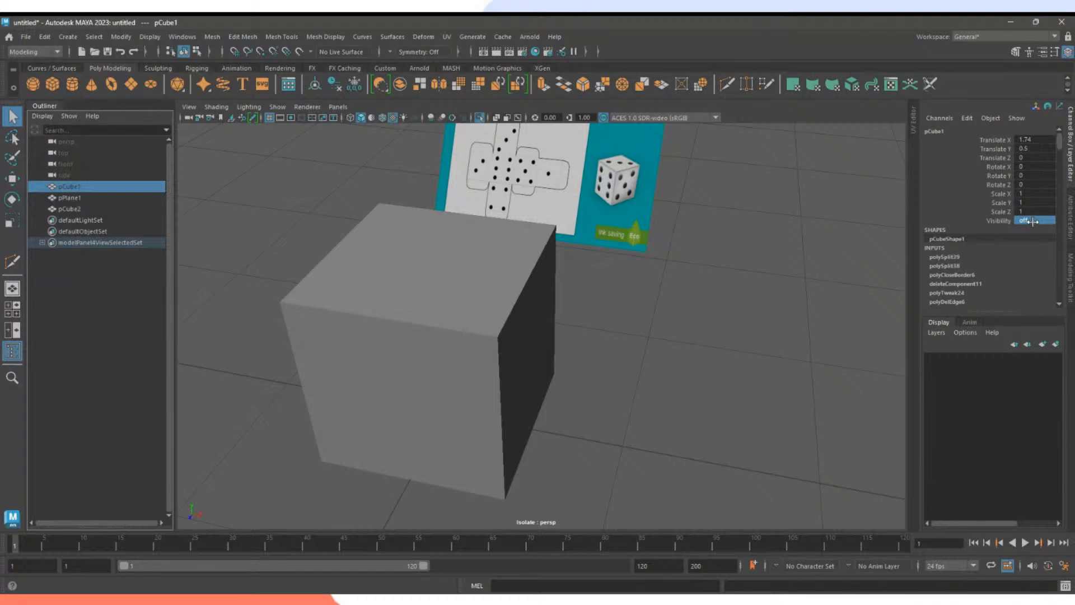
double_click(1033, 222)
text(on)
key(Return)
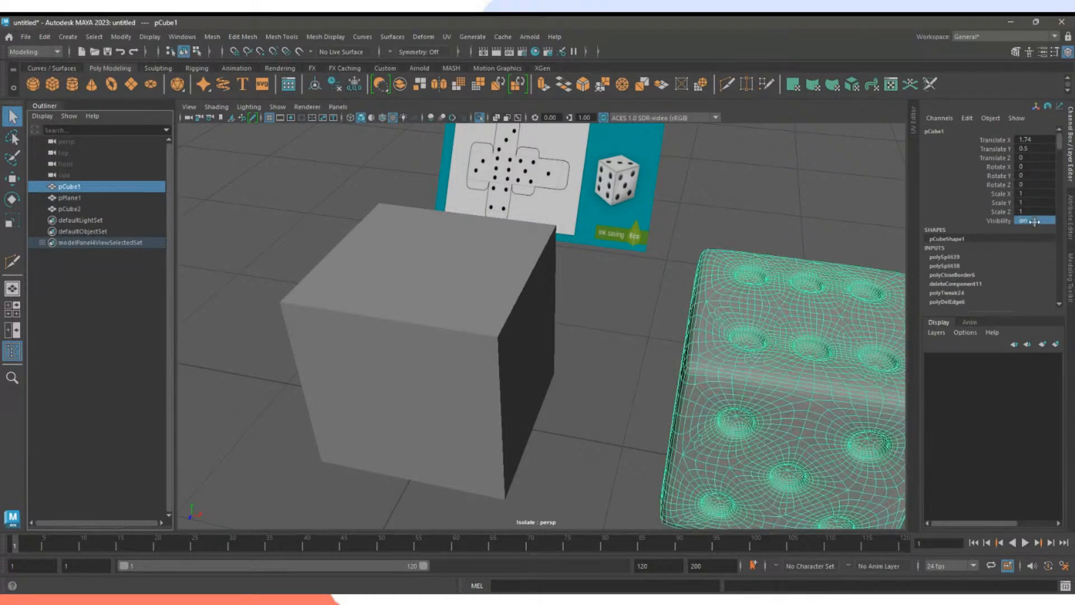
double_click(1019, 222)
text(off)
key(Return)
click(749, 329)
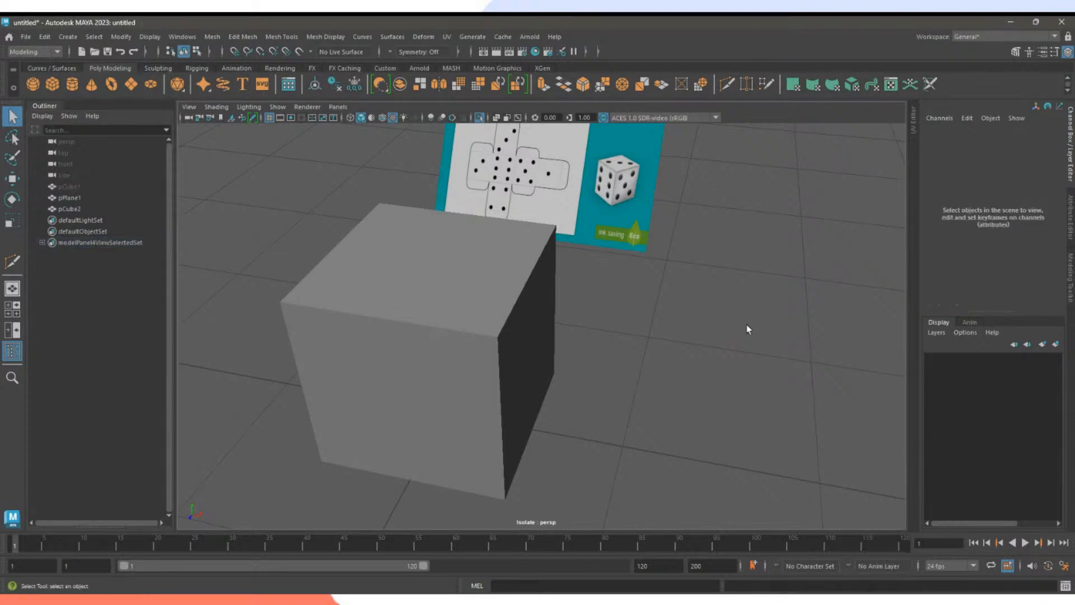
click(443, 366)
alt+drag(602, 355, 520, 343)
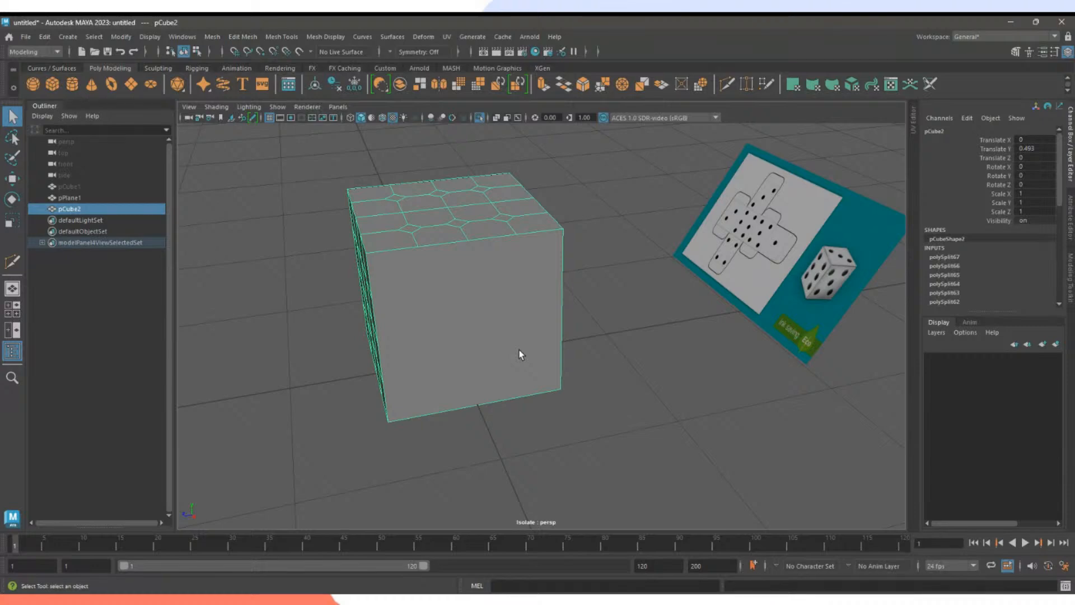
alt+drag(523, 338, 558, 347)
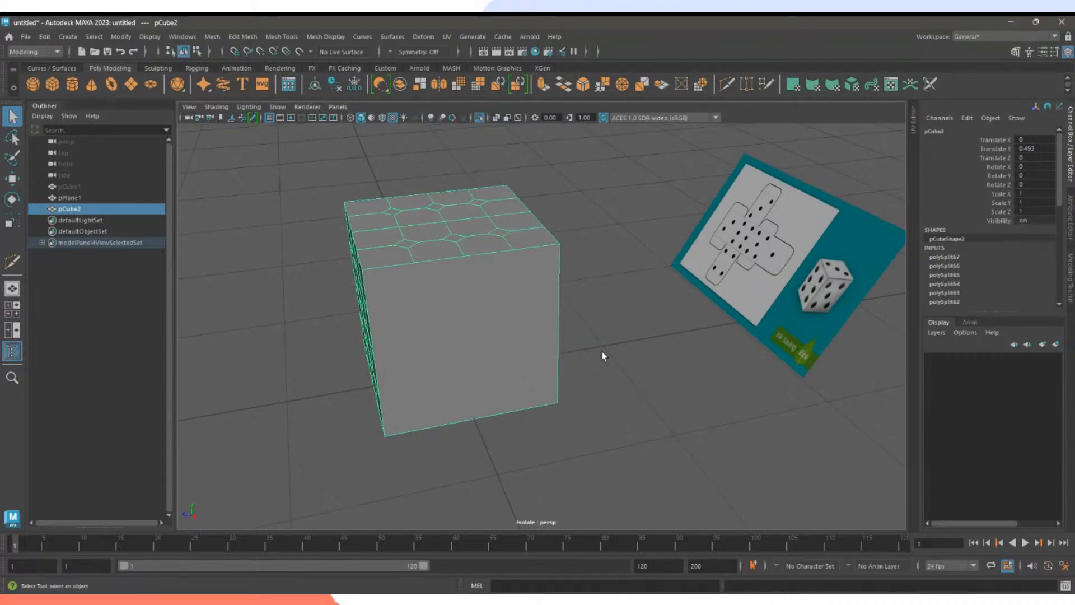
alt+drag(631, 314, 682, 324)
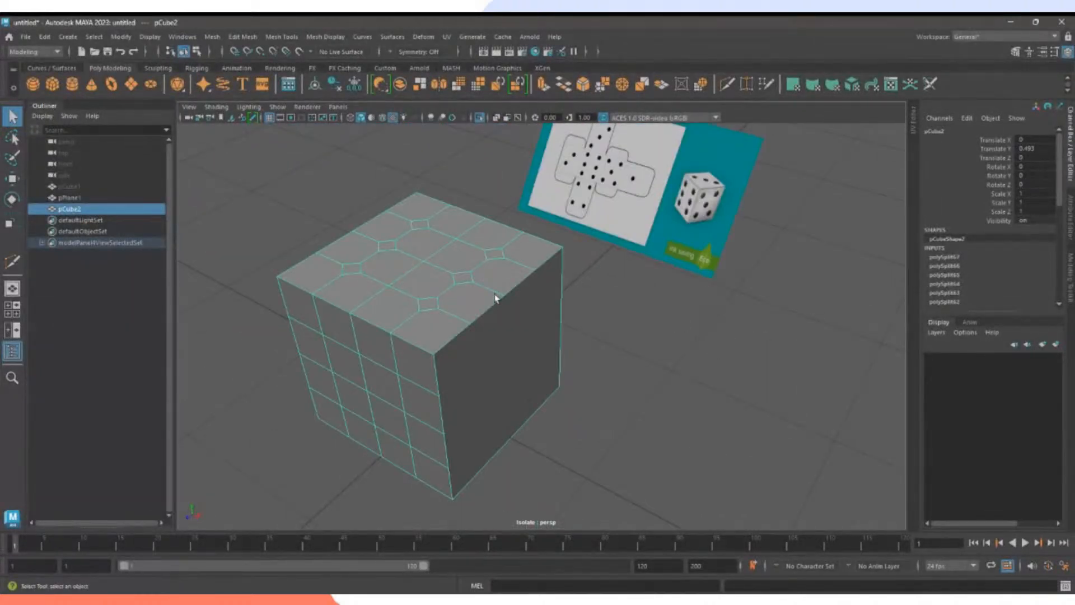
alt+drag(495, 298, 583, 322)
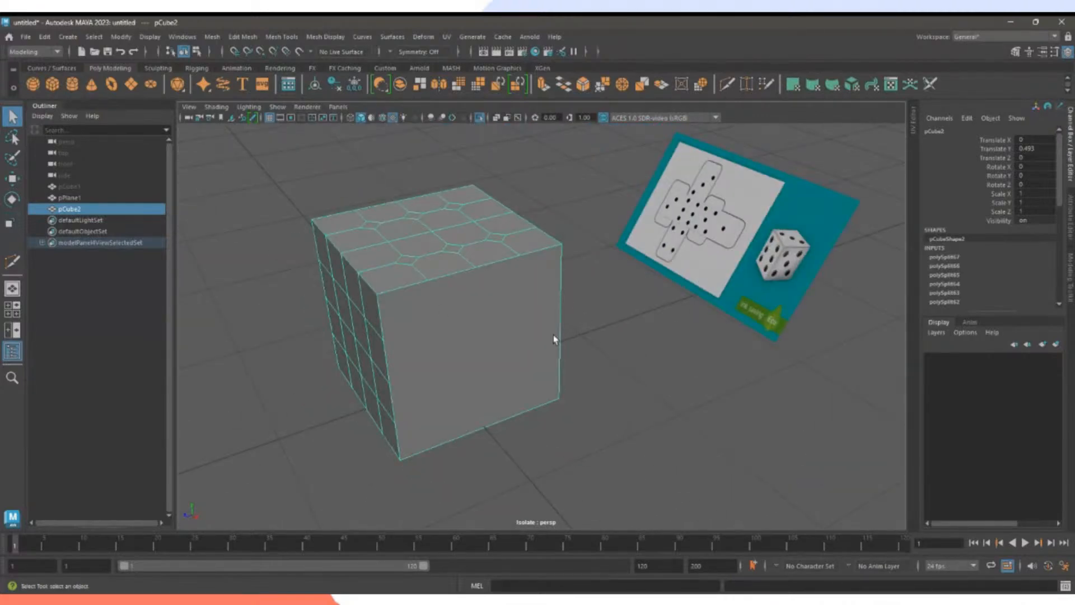
With Multi-Cut, slice two vertical edges from top to bottom across the cube's front face.
click(727, 84)
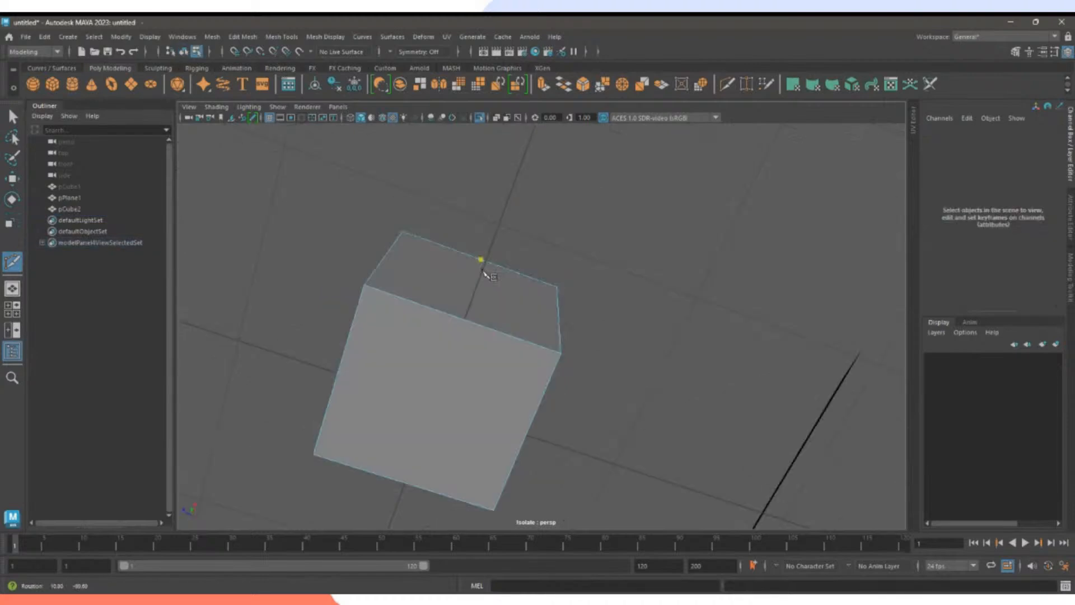
alt+drag(485, 271, 482, 297)
click(462, 359)
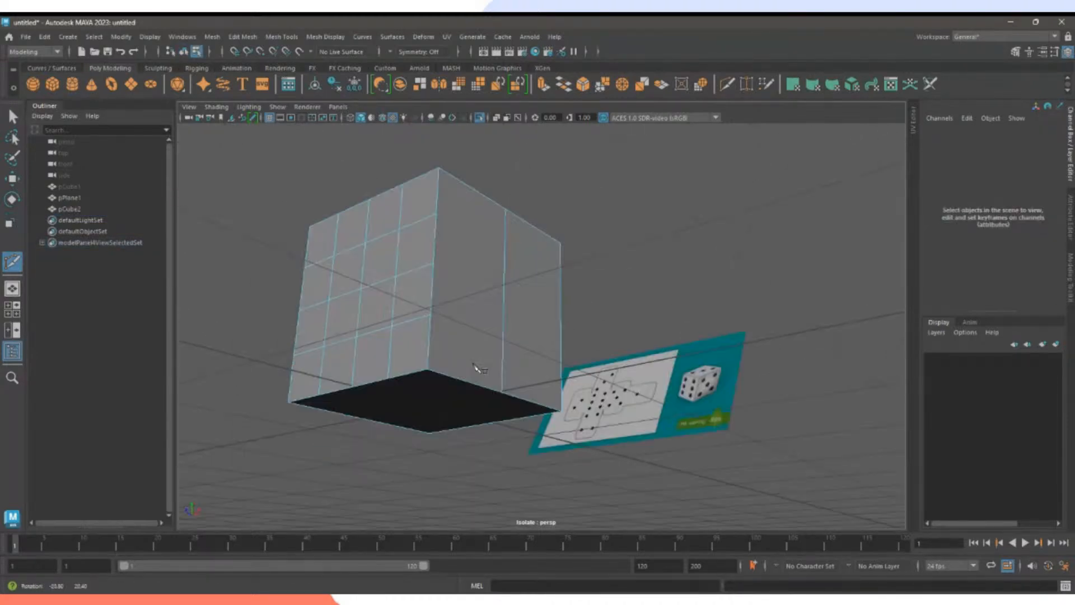
alt+drag(476, 367, 480, 308)
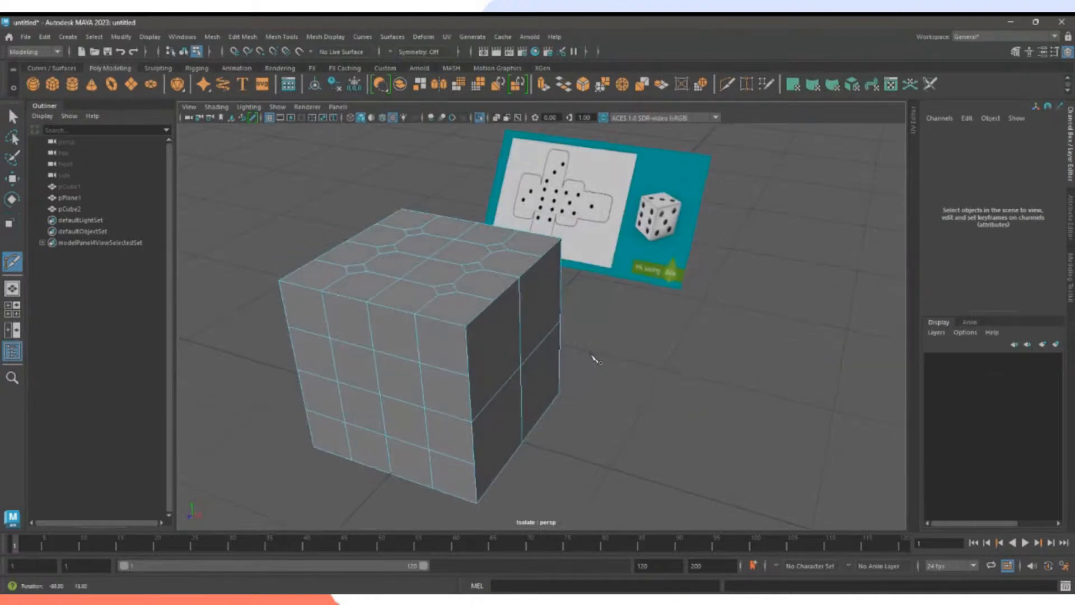
alt+drag(557, 336, 537, 350)
click(516, 248)
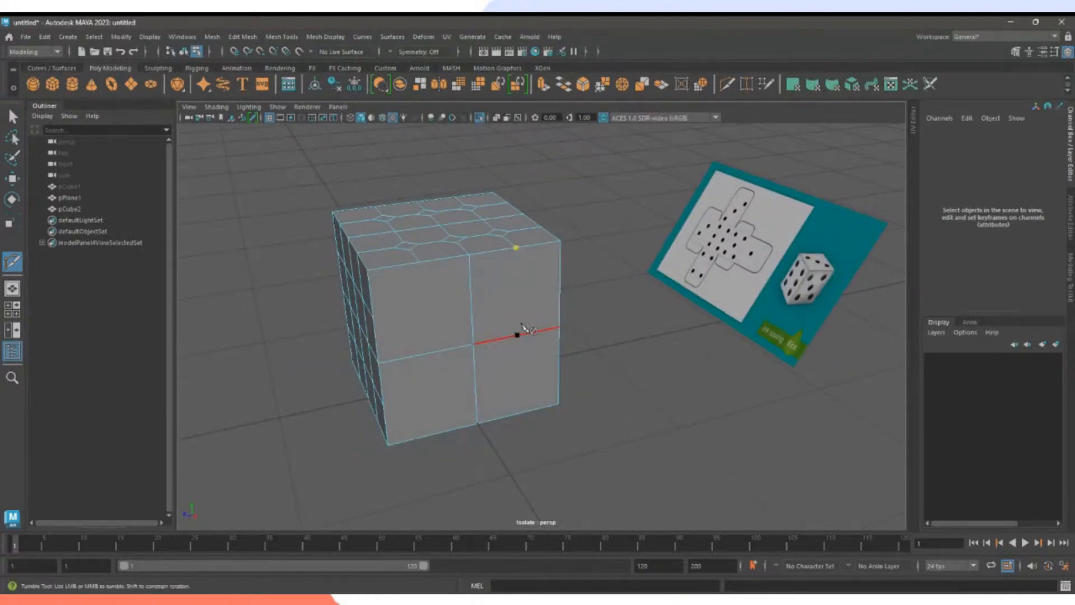
click(518, 413)
right_click(523, 395)
click(419, 263)
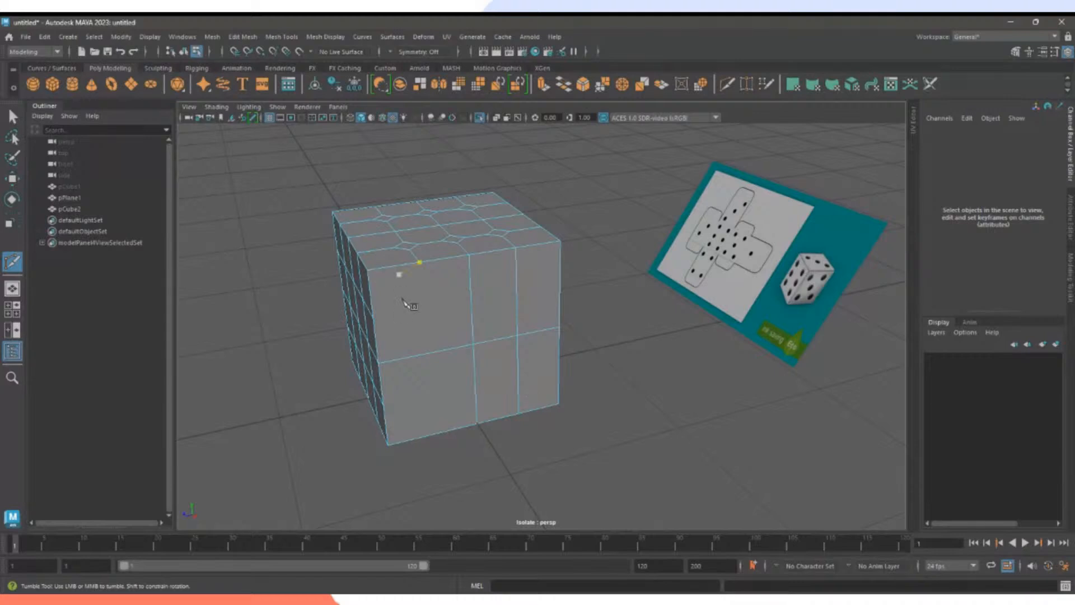
click(435, 433)
right_click(436, 432)
Cut two horizontal edges from the left to the right edge, then tumble to check the grid.
click(373, 317)
click(559, 286)
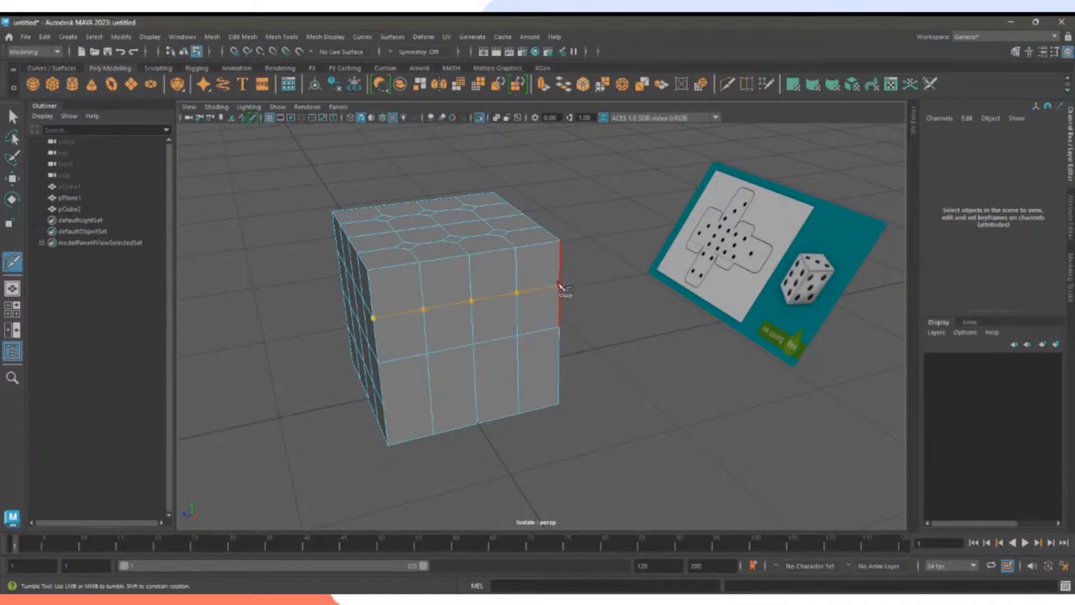
right_click(550, 332)
click(383, 405)
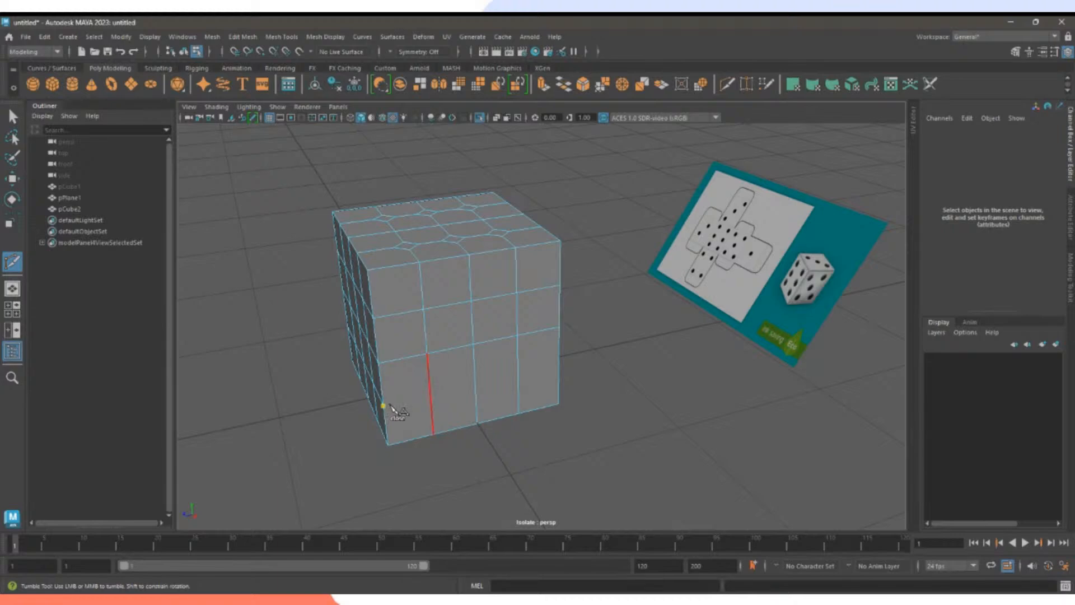
click(558, 368)
alt+drag(623, 378, 637, 274)
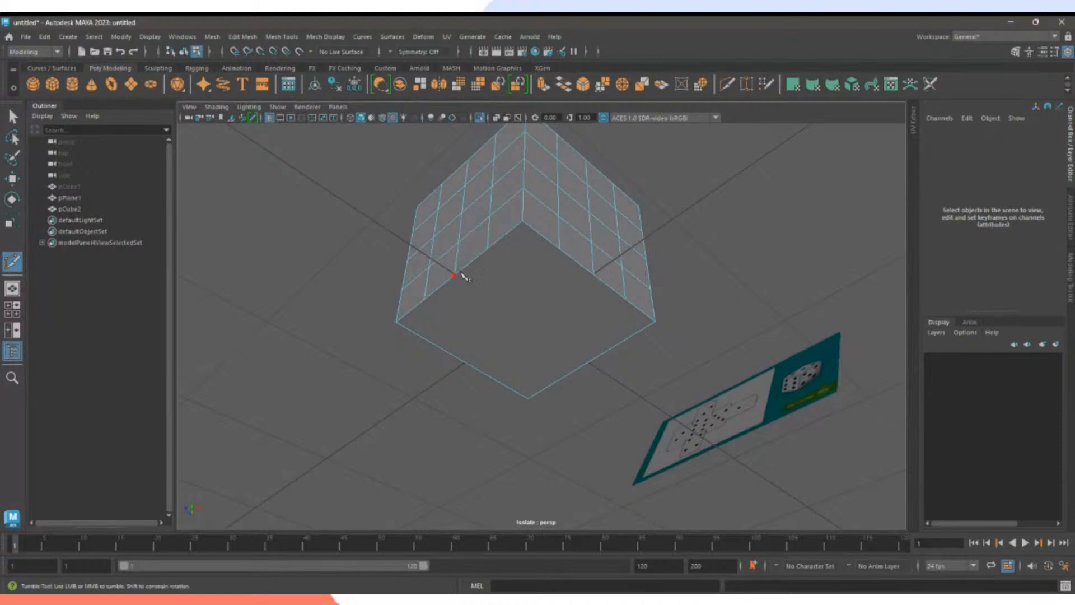
alt+drag(636, 336, 585, 292)
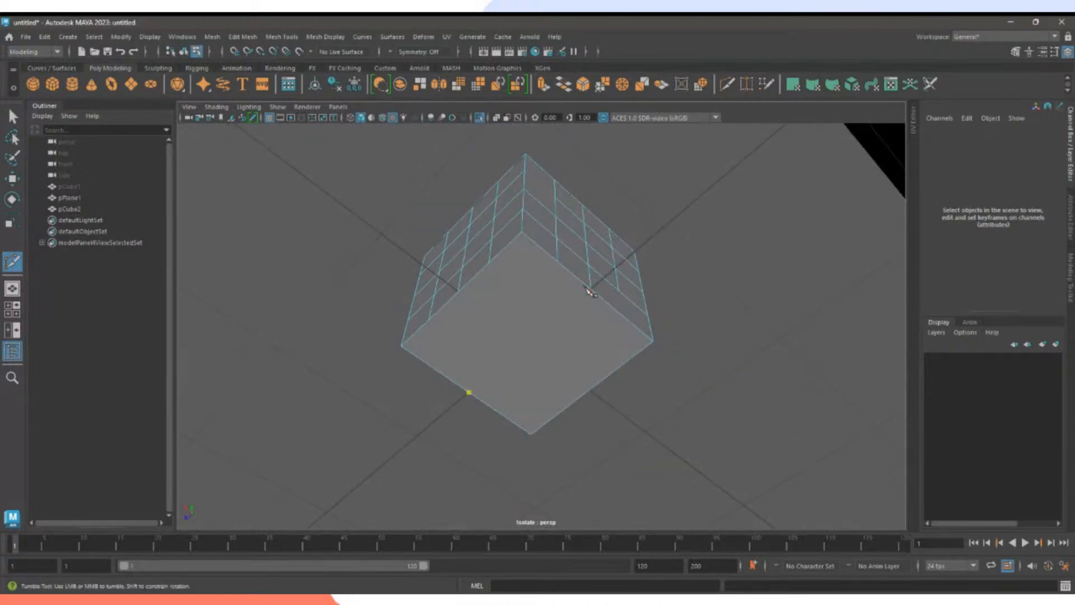
alt+drag(520, 312, 504, 343)
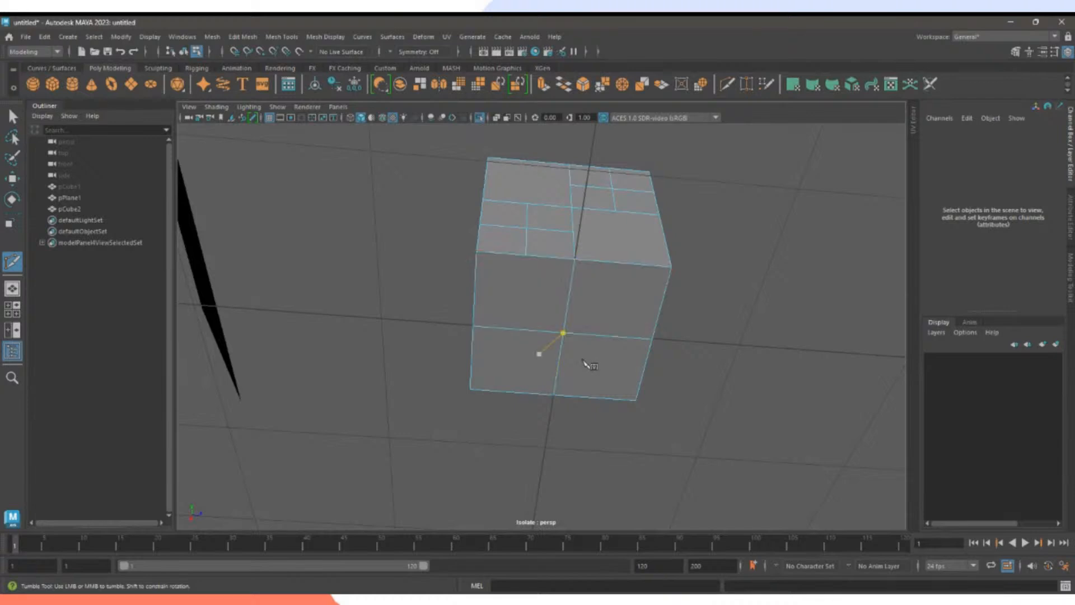
alt+drag(584, 362, 598, 314)
Return to the Select tool, switch pCube2 to vertex mode and pick the diagonal pip vertices.
key(q)
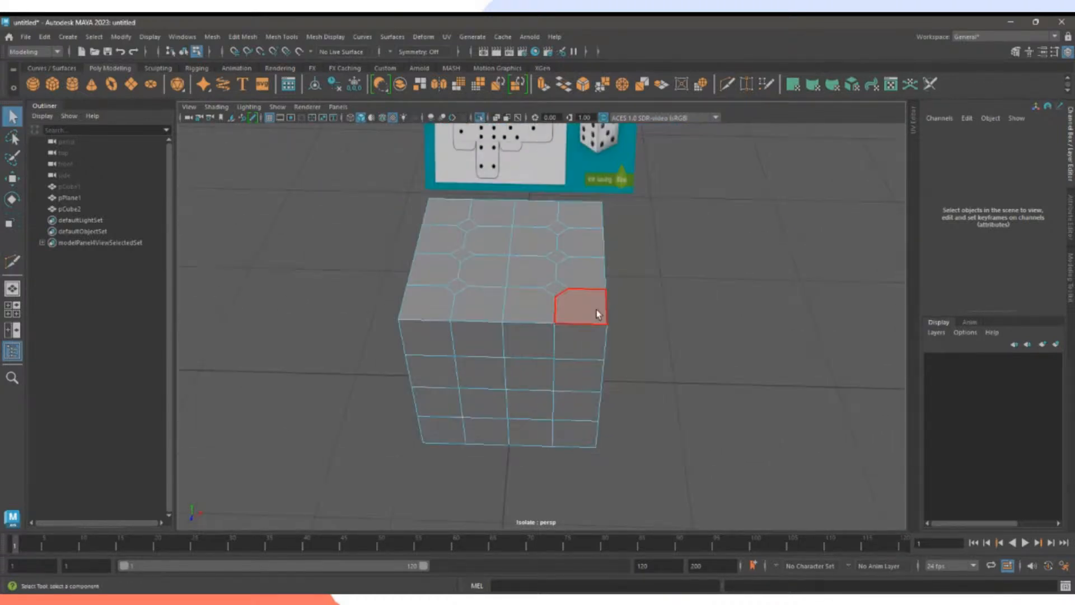
alt+drag(562, 353, 520, 371)
right_drag(479, 274, 434, 282)
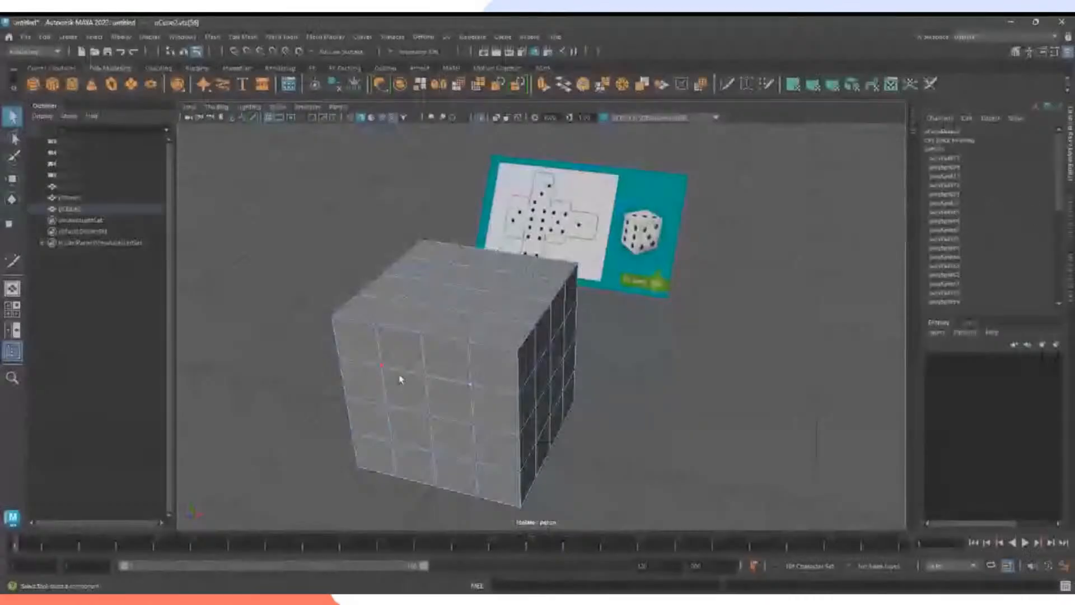
click(478, 462)
alt+drag(380, 393, 482, 391)
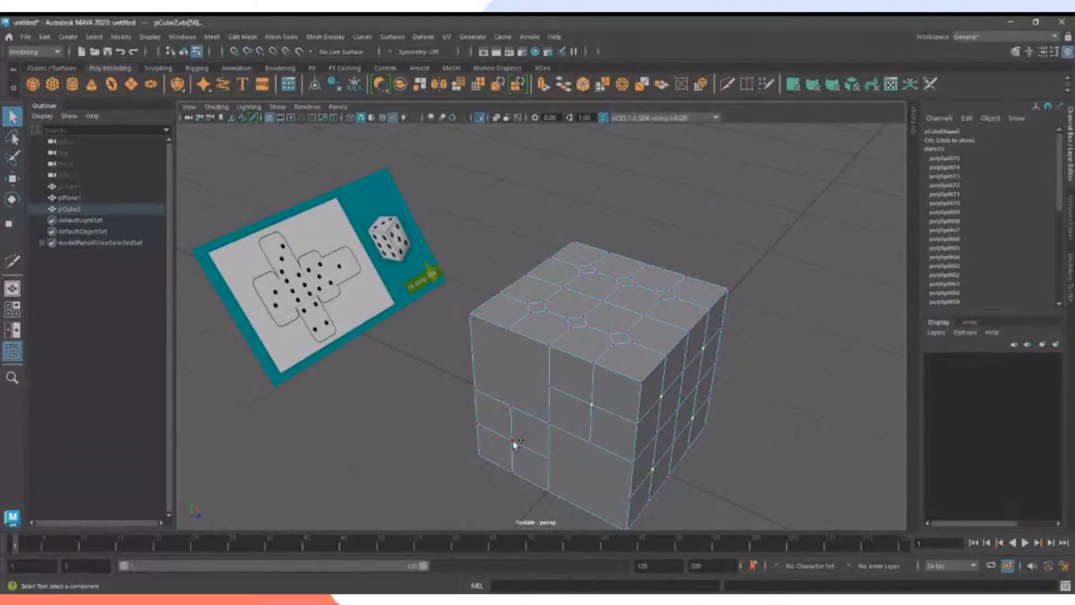
alt+drag(706, 407, 447, 402)
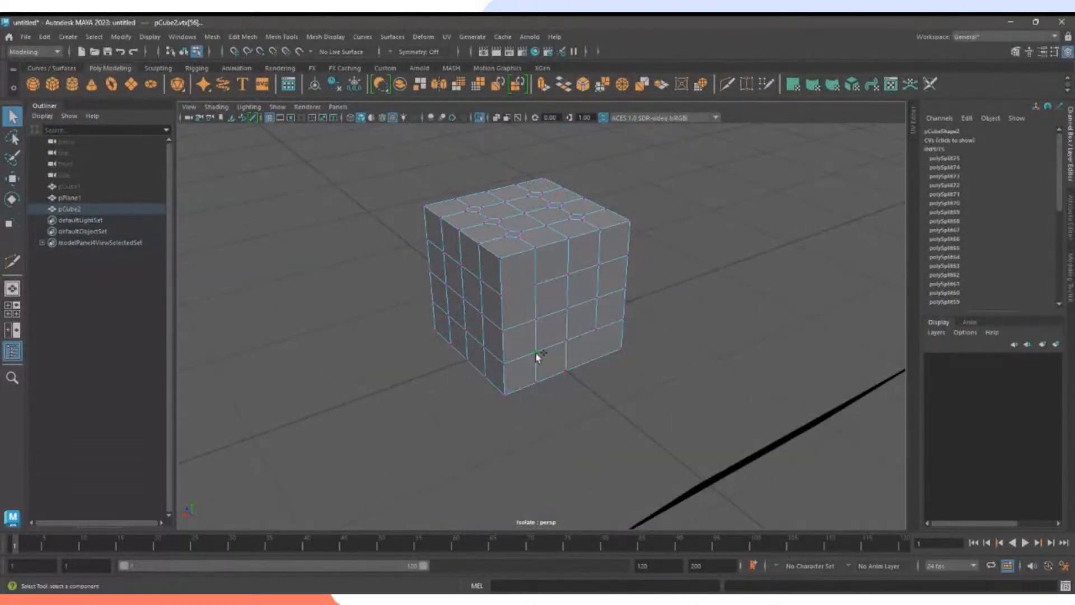
shift+click(602, 265)
Add three more front-face grid vertices to the pip selection.
alt+drag(487, 375, 586, 371)
shift+click(497, 317)
shift+click(410, 327)
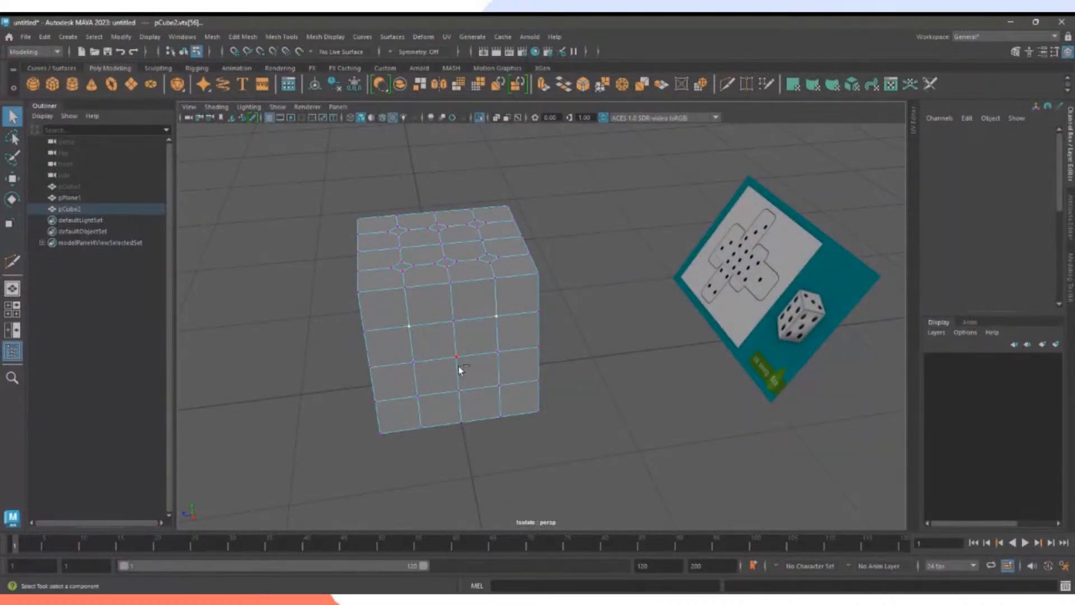
shift+click(457, 358)
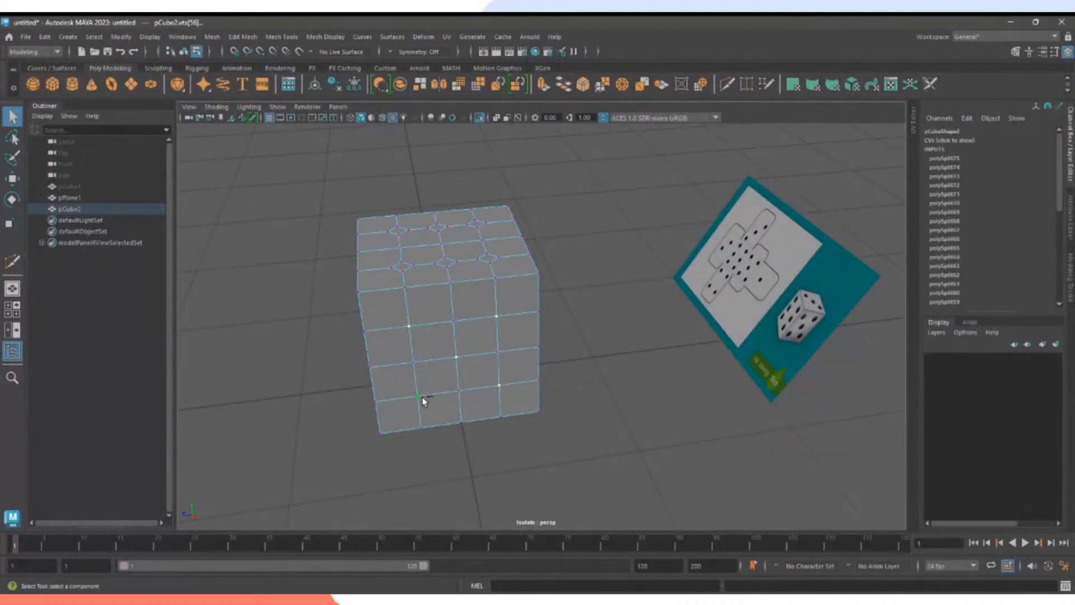
alt+drag(422, 397, 576, 409)
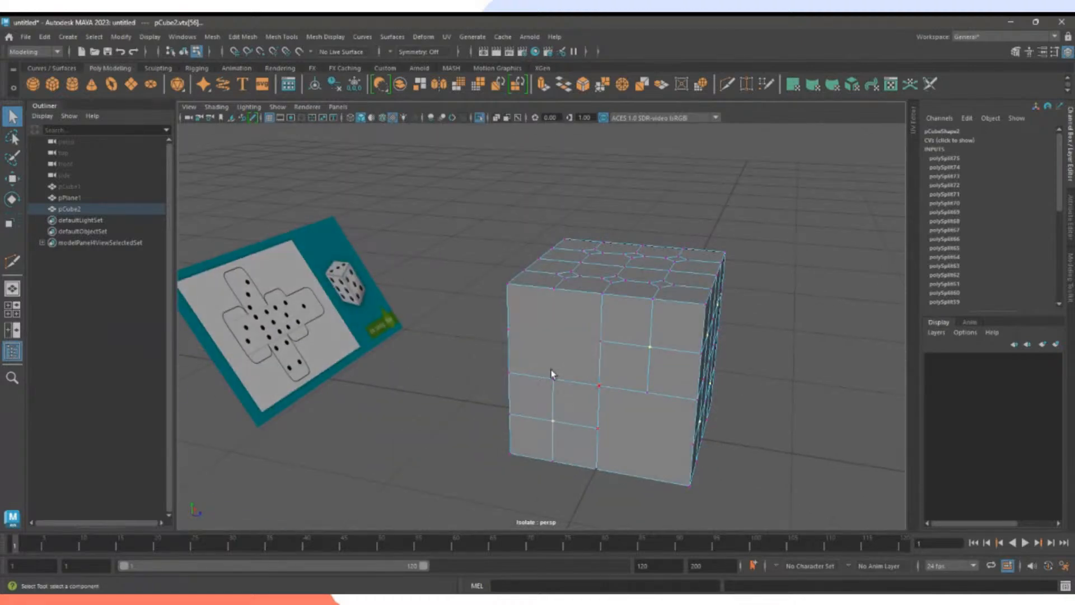
alt+drag(551, 374, 465, 364)
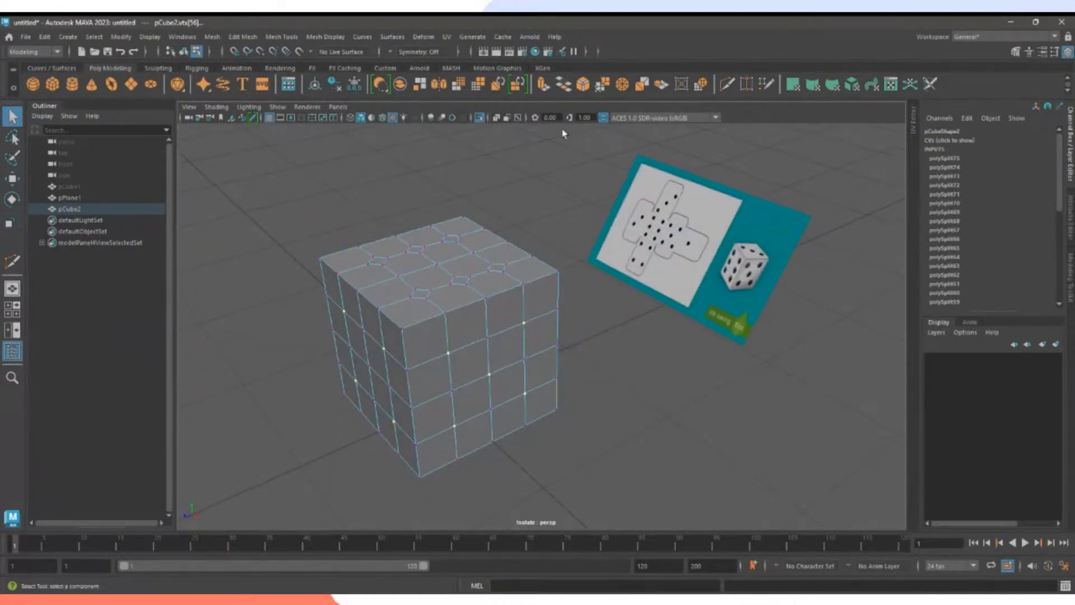
Chamfer the selected side-face vertices at width 0.45, then deselect and reselect pCube2.
click(583, 85)
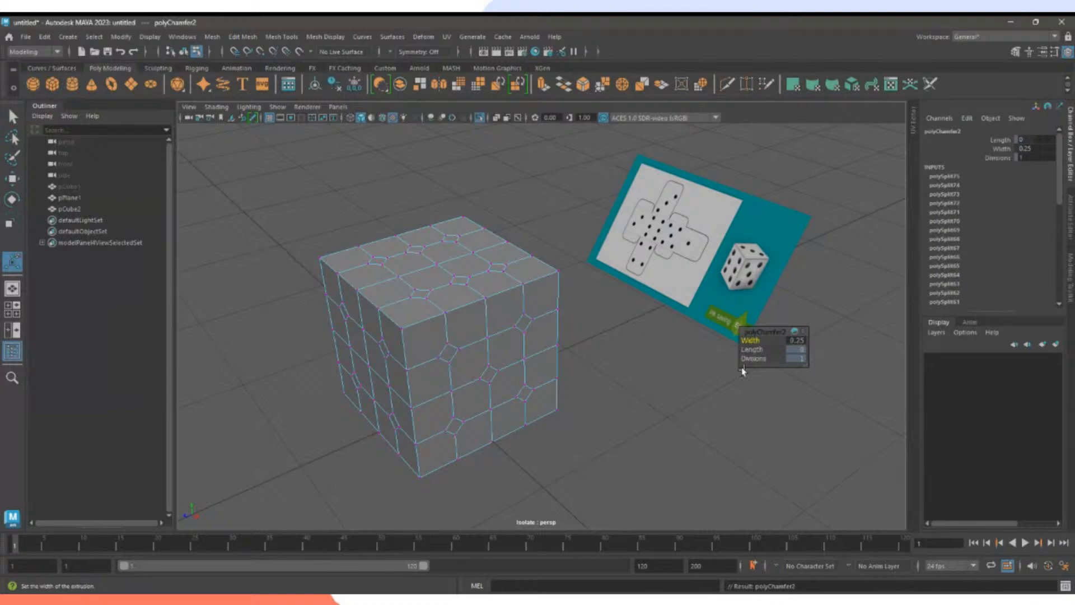
alt+drag(629, 383, 616, 252)
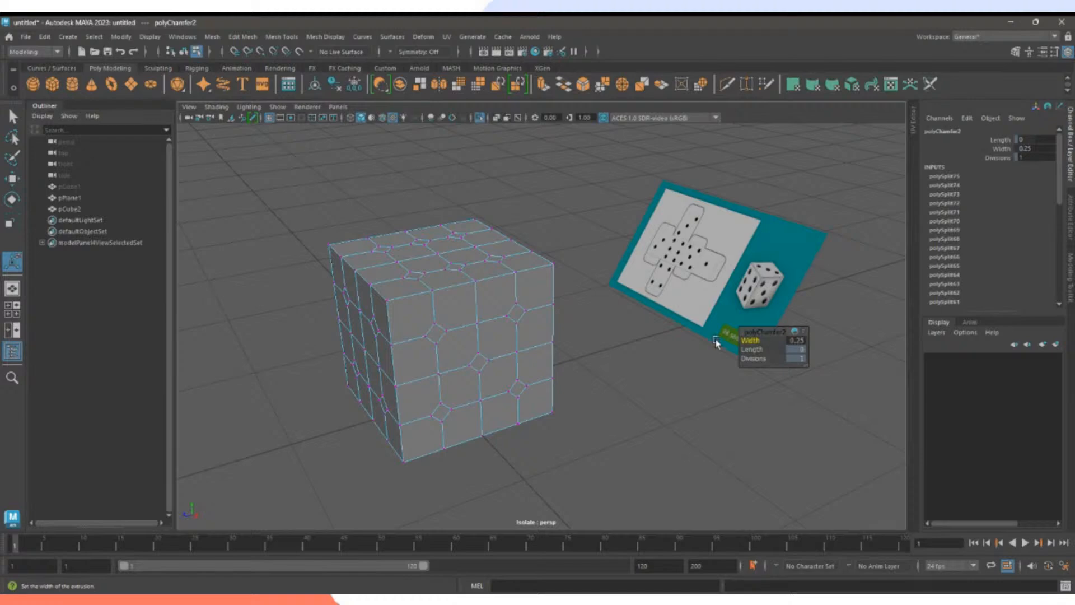
alt+drag(643, 427, 588, 420)
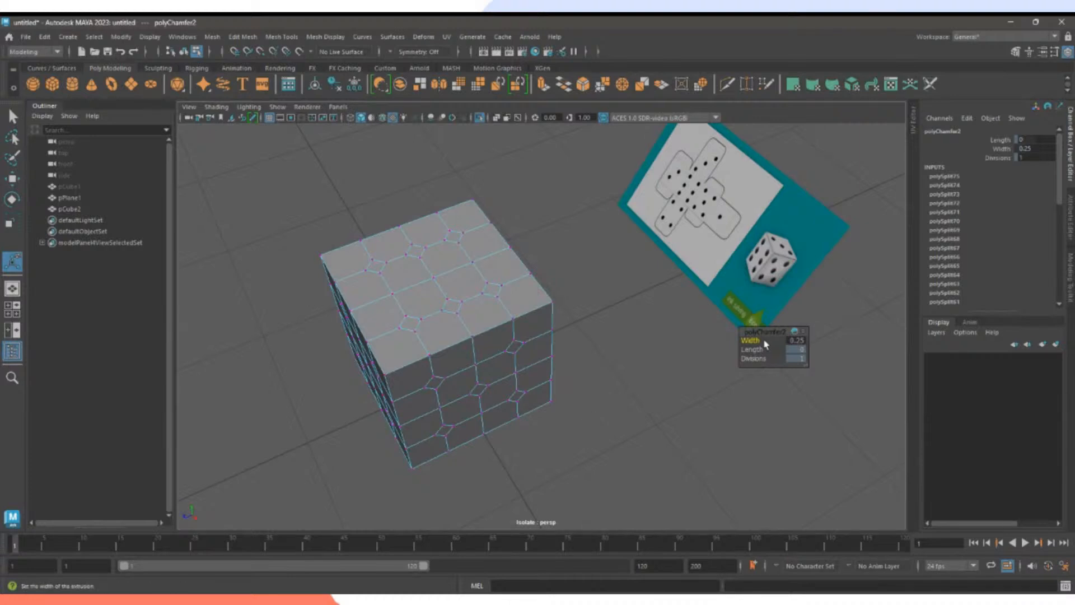
drag(751, 340, 757, 340)
drag(751, 340, 754, 340)
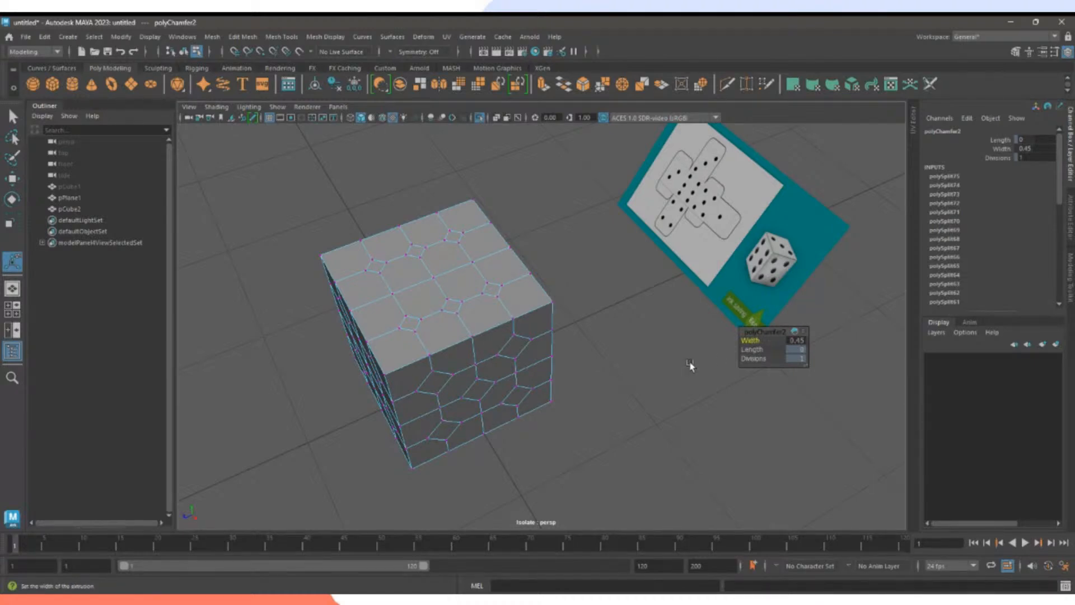
alt+drag(688, 366, 667, 376)
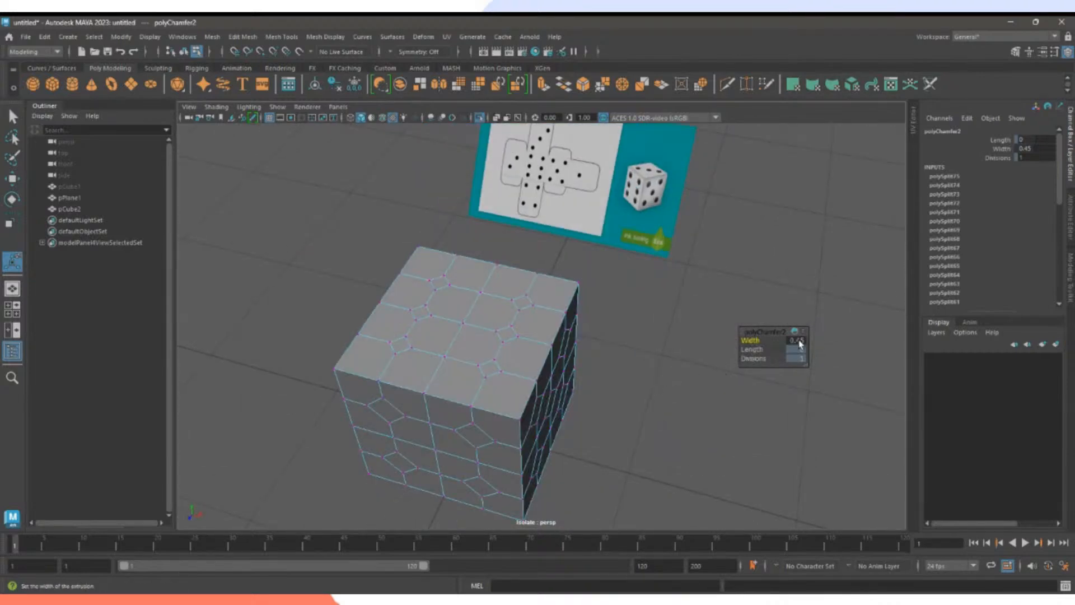
alt+drag(633, 360, 700, 360)
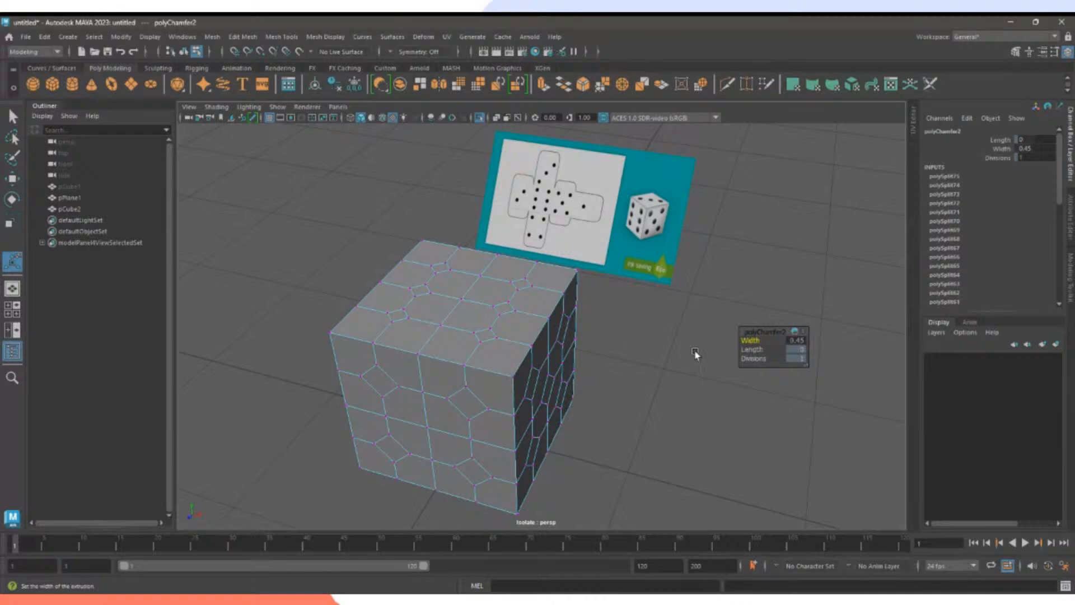
click(695, 353)
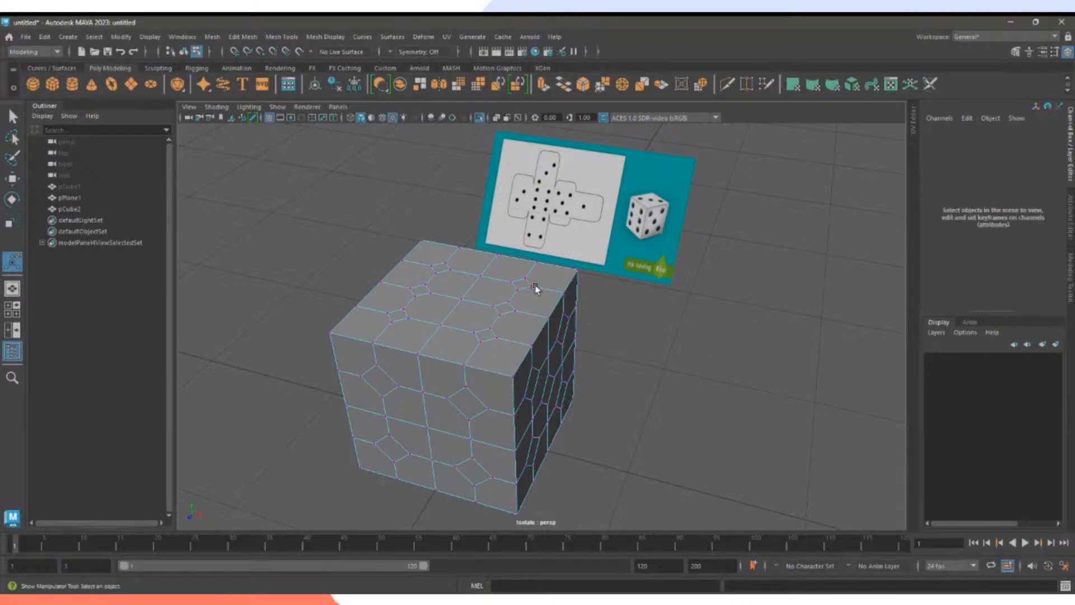
click(556, 295)
Clear the selection and zoom in on the cube's top face in vertex mode.
scroll(949, 286, down, 5)
scroll(949, 285, up, 5)
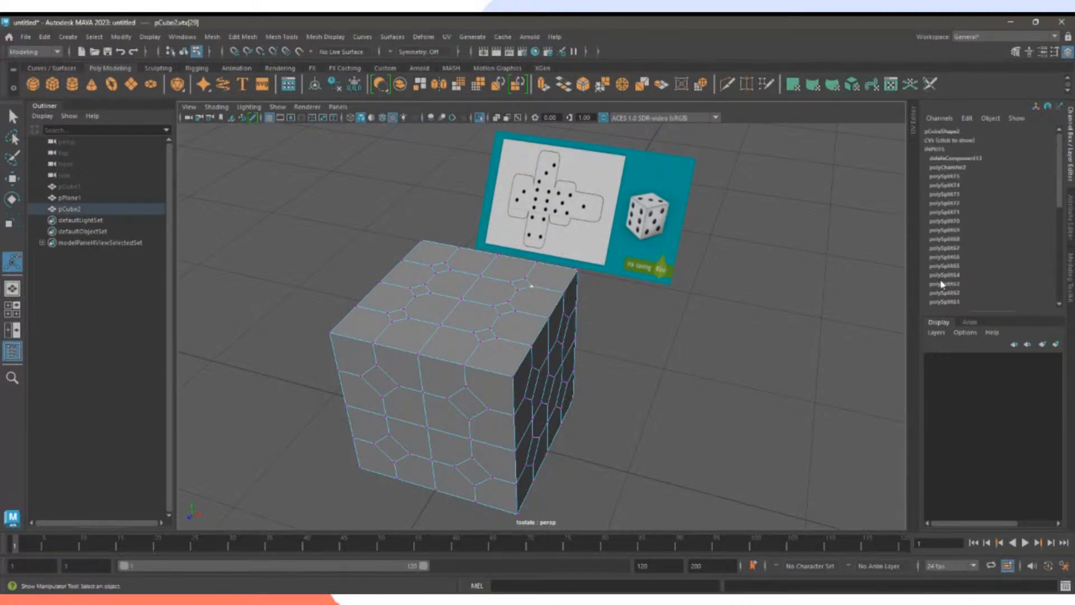
click(766, 342)
right_drag(528, 284, 528, 296)
click(525, 289)
alt+drag(585, 330, 623, 336)
alt+right_drag(624, 336, 766, 359)
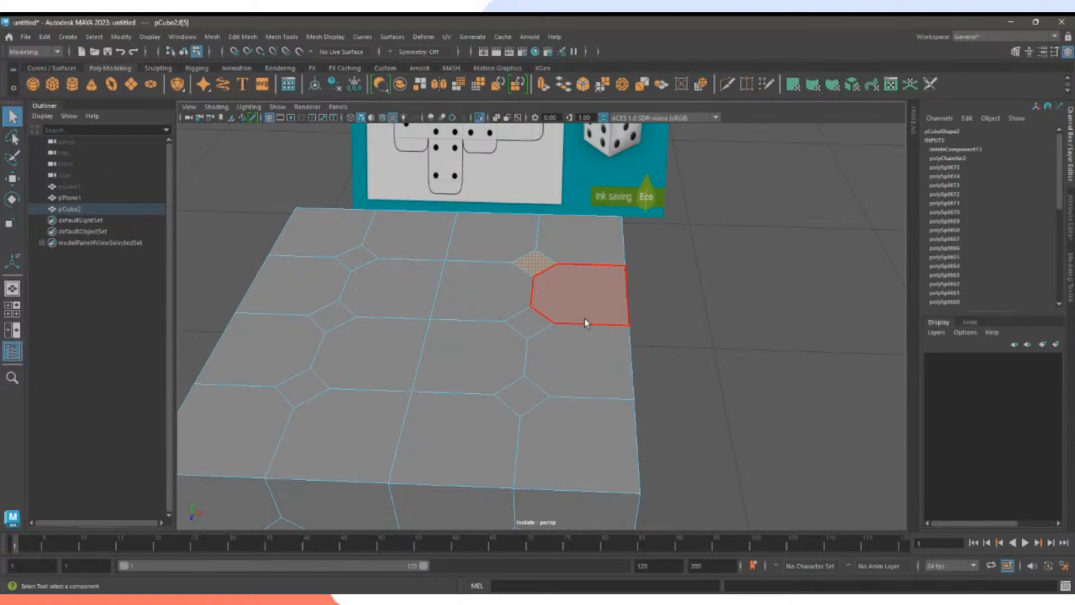
right_click(536, 270)
right_drag(536, 271, 532, 268)
Merge the first top-face diamond's vertices to its center.
click(536, 249)
shift+click(558, 263)
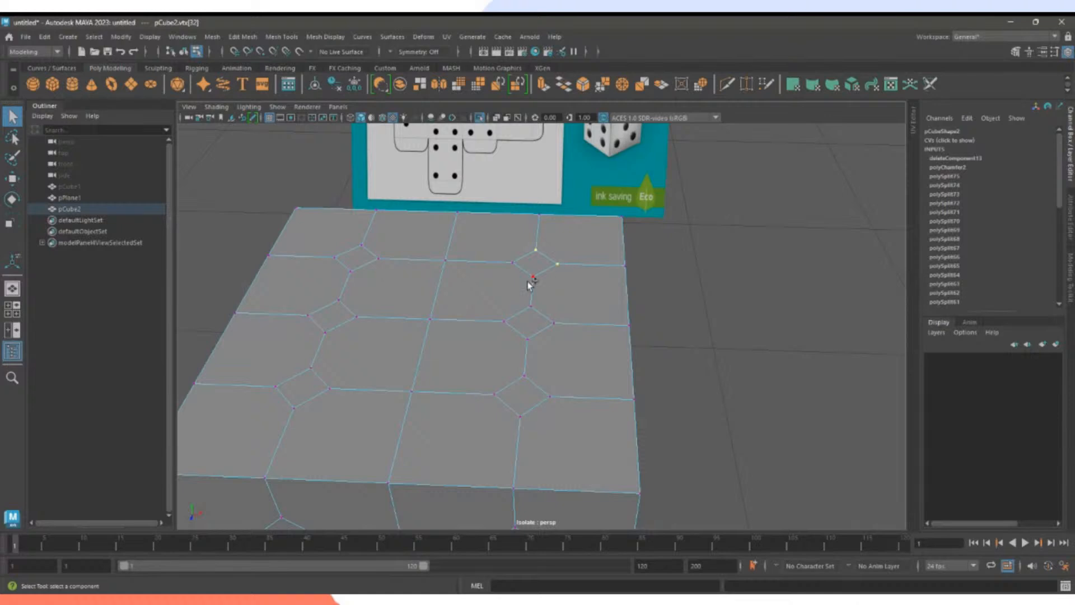
shift+click(533, 277)
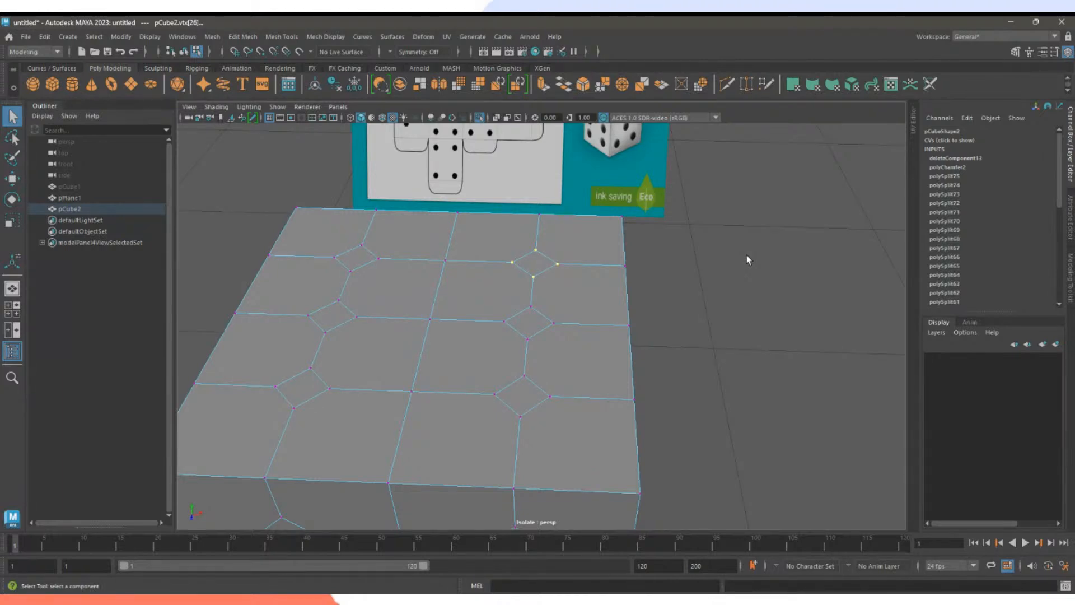
right_click(534, 276)
shift+right_click(535, 276)
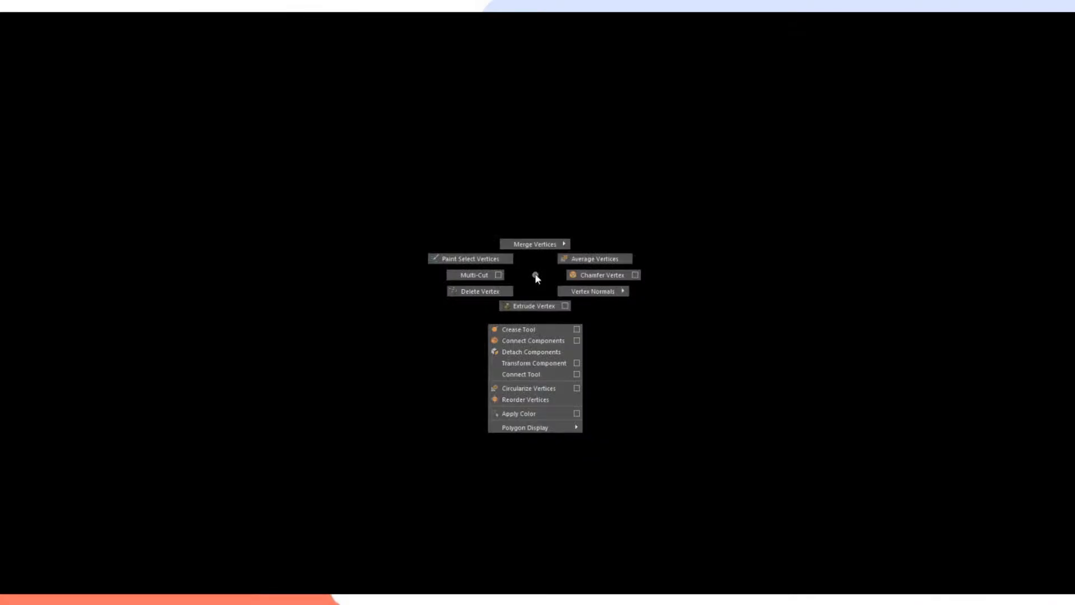
shift+right_drag(535, 276, 539, 223)
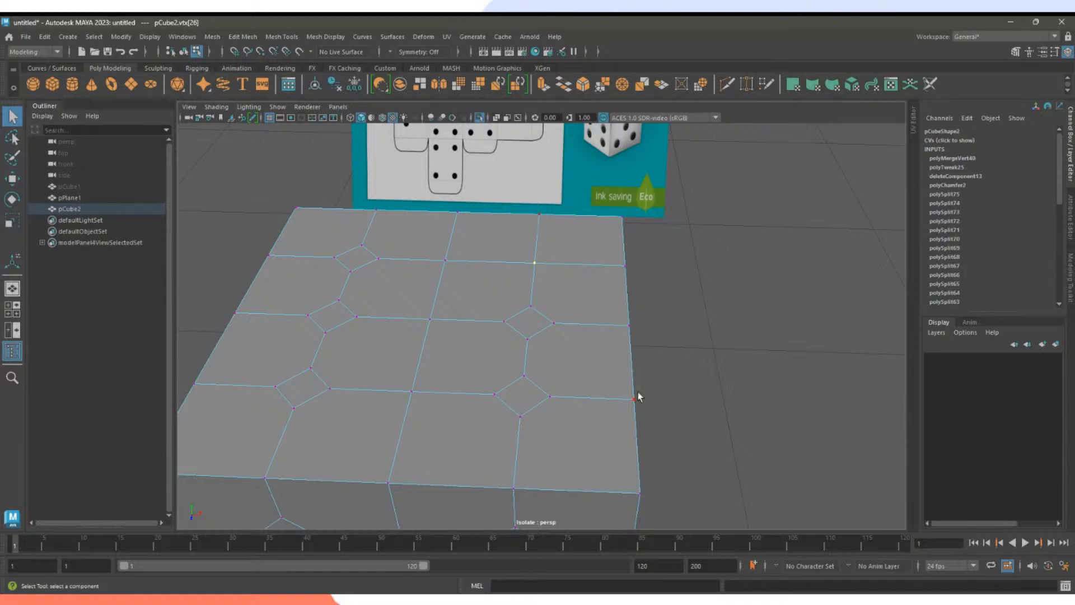
Merge the remaining top-face diamonds, including the lower-left ones, into single vertices.
click(530, 307)
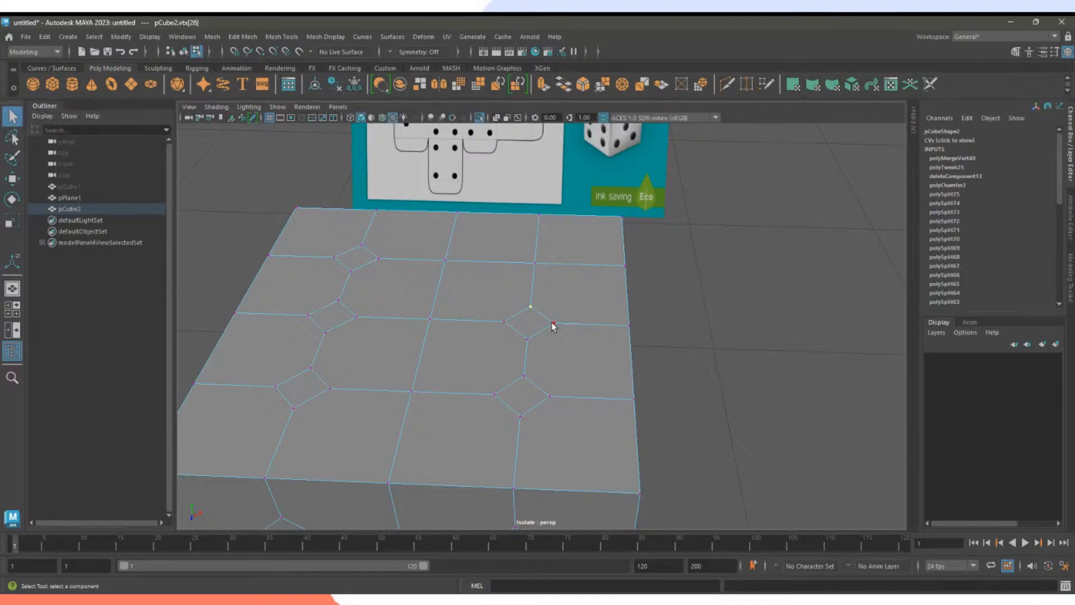
shift+click(527, 339)
shift+right_drag(529, 337, 528, 264)
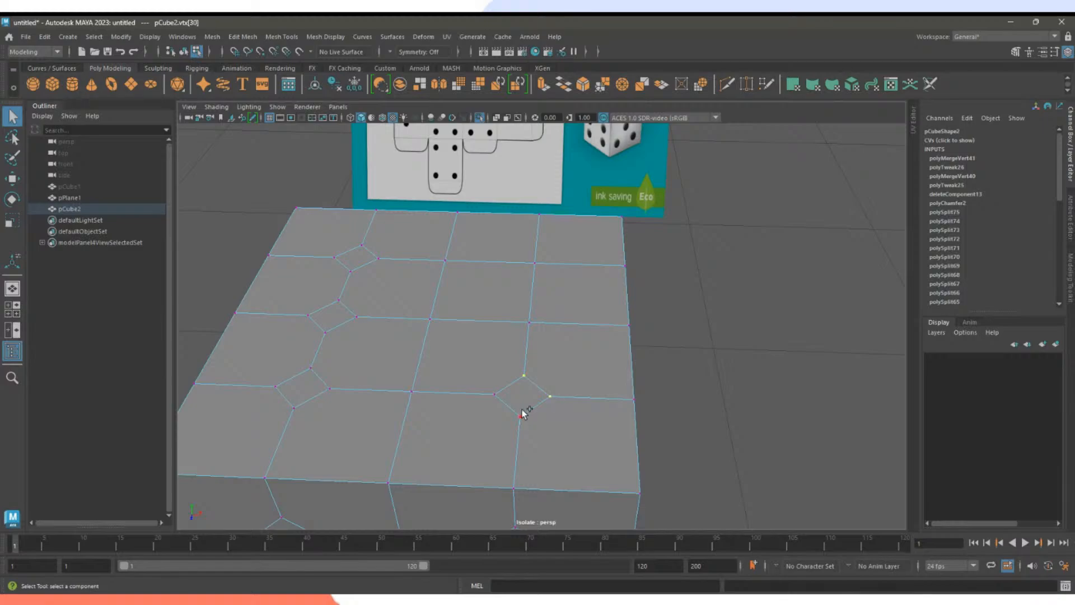
shift+right_click(496, 396)
shift+right_drag(497, 396, 494, 319)
shift+click(328, 389)
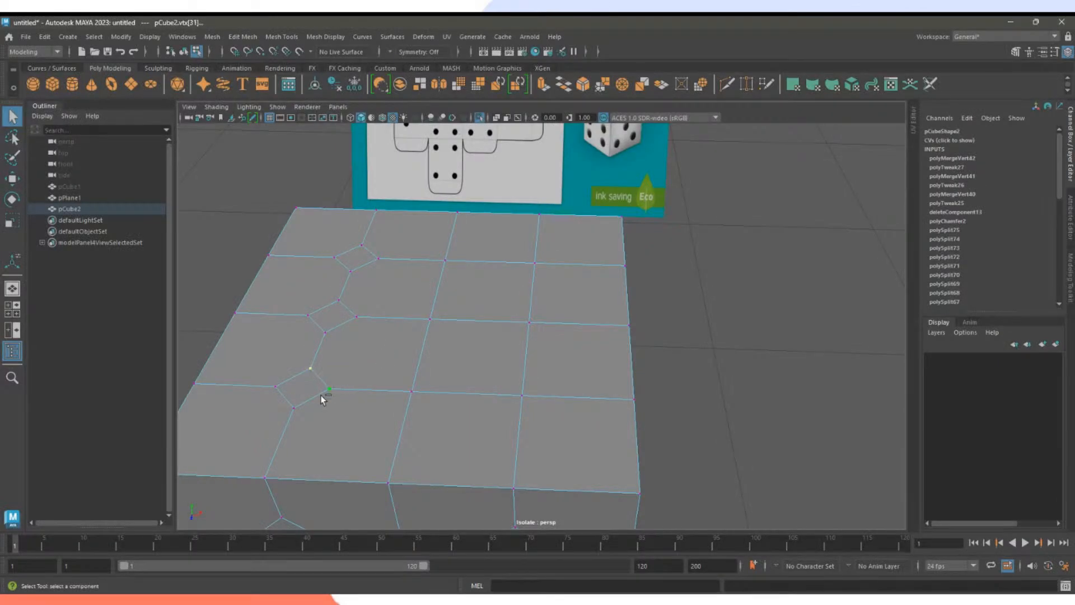
shift+click(294, 407)
shift+click(278, 387)
shift+right_drag(296, 409, 321, 328)
shift+right_drag(330, 333, 353, 209)
Select four interior grid vertices on the cube's top face.
scroll(576, 296, down, 5)
alt+drag(641, 310, 588, 320)
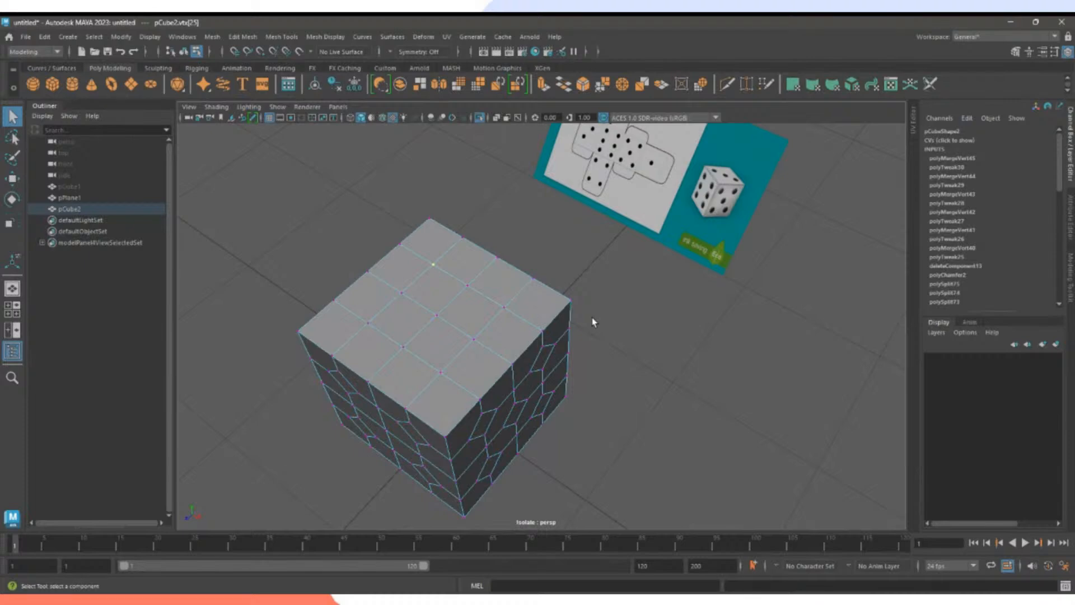
shift+click(506, 308)
shift+click(476, 338)
shift+click(440, 372)
shift+click(368, 324)
alt+drag(423, 306, 623, 297)
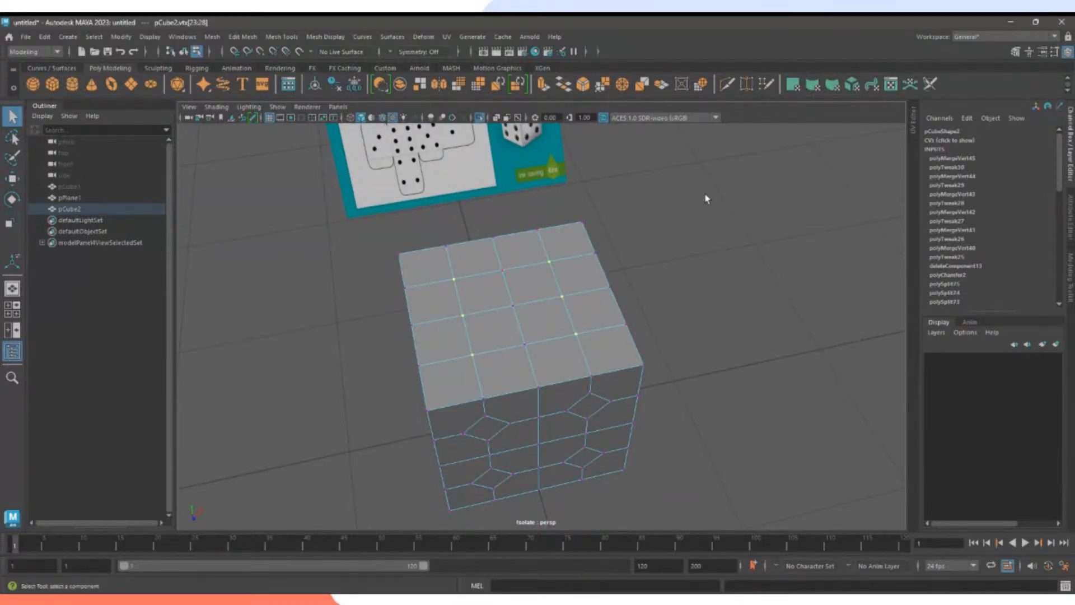
Chamfer the selected top-face vertices at width 0.4, then deselect the mesh.
click(583, 84)
click(798, 342)
double_click(799, 340)
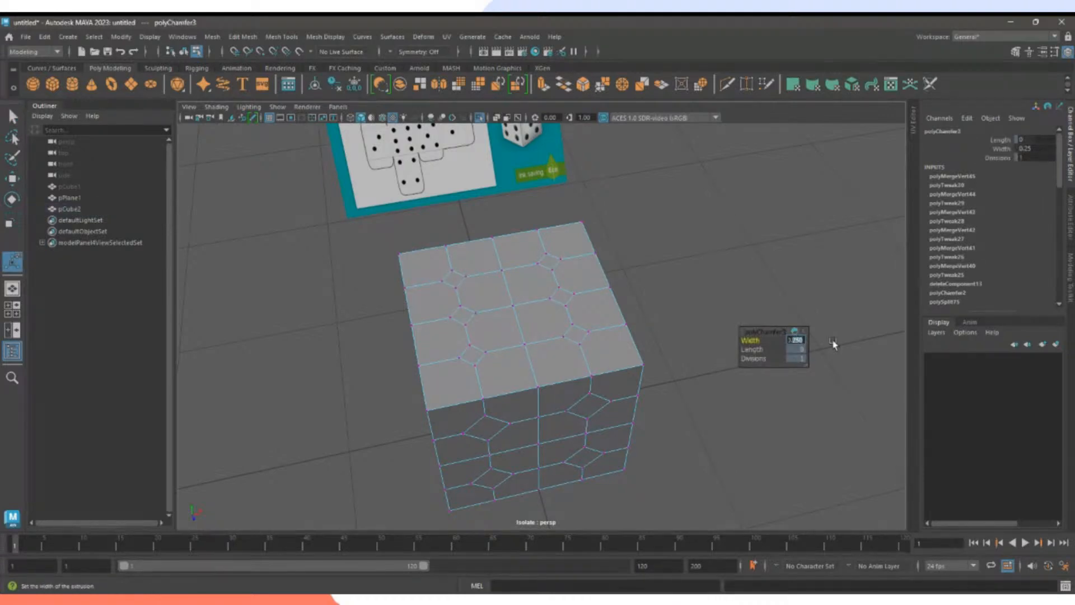
text(0.4)
key(Return)
click(740, 263)
alt+drag(753, 325, 694, 327)
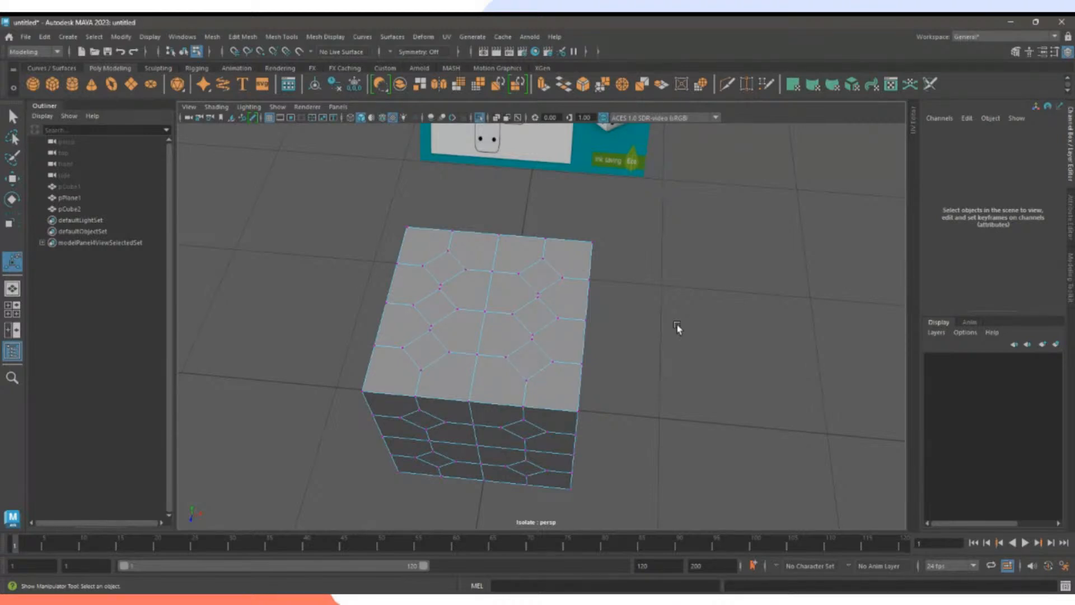
alt+drag(677, 328, 647, 320)
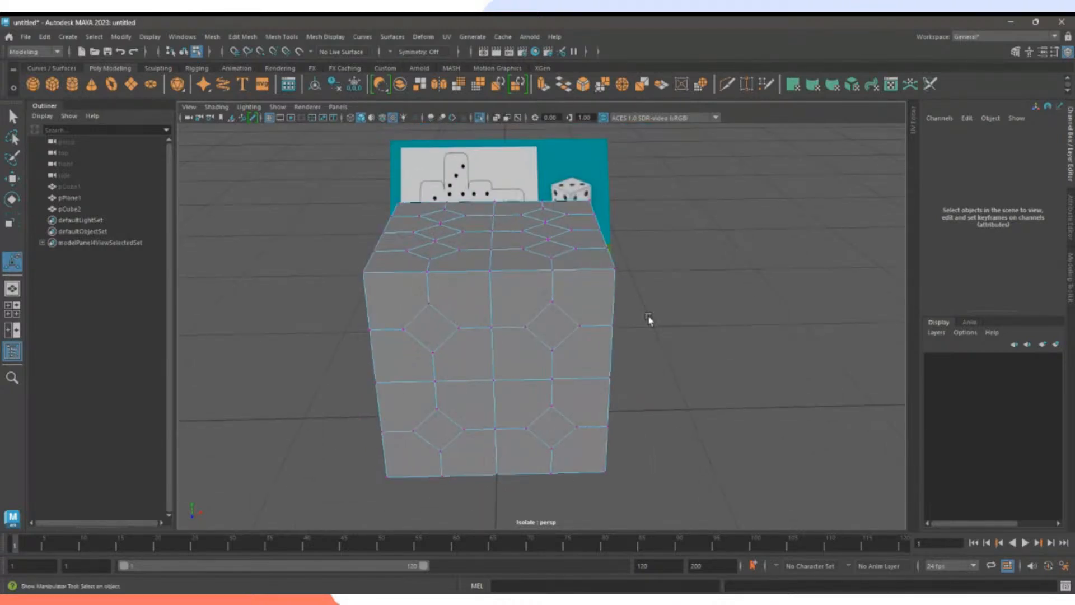
Cut diagonals from the front face's right-side corners and edge vertex to the octagon outline.
click(726, 87)
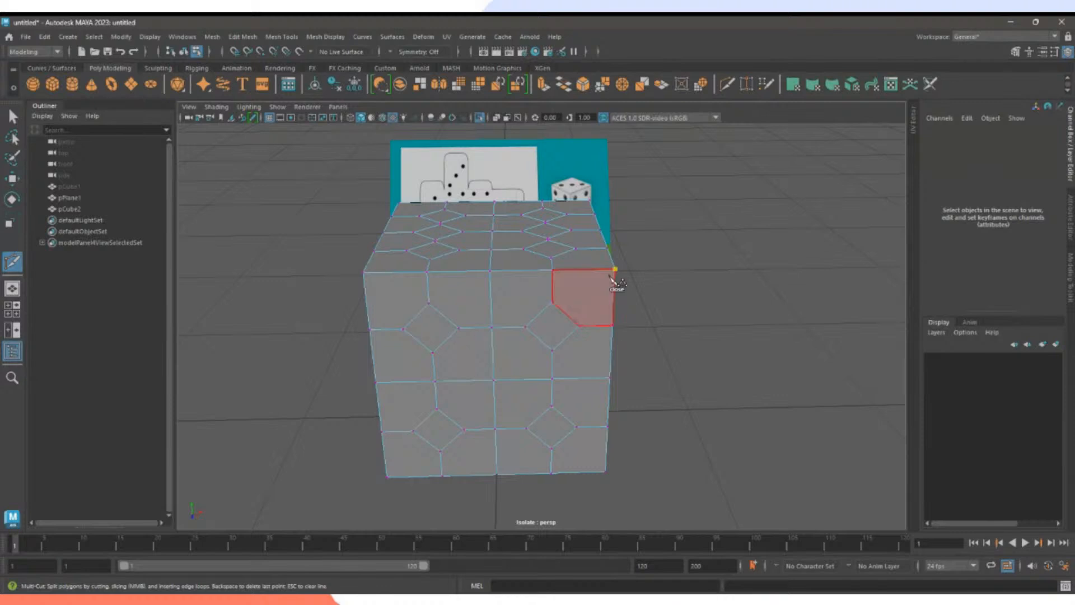
click(566, 313)
right_click(606, 331)
click(610, 378)
click(566, 338)
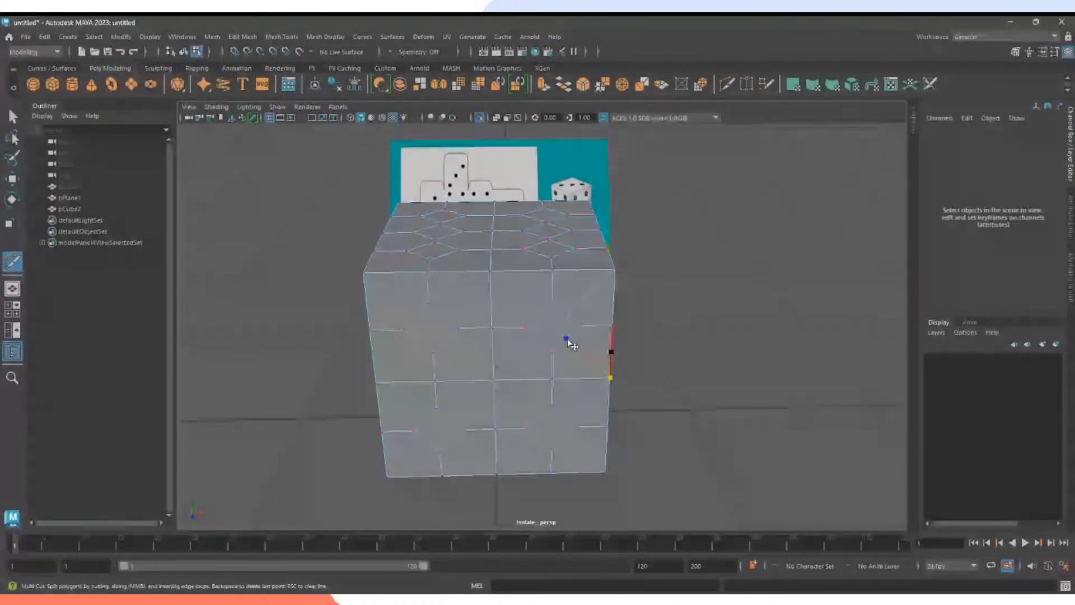
right_click(624, 384)
click(610, 378)
click(564, 416)
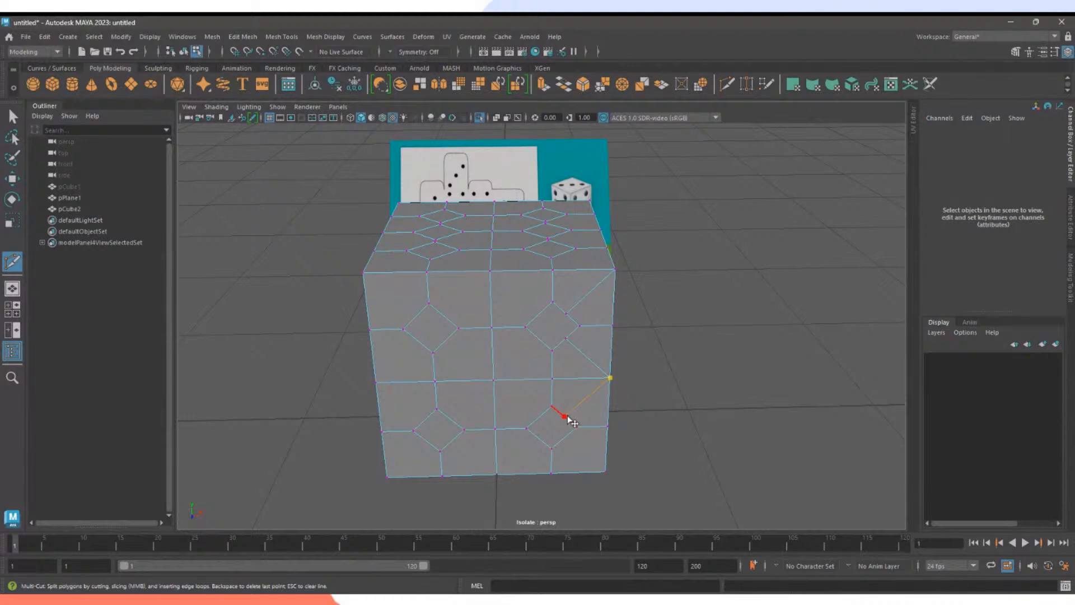
right_click(599, 474)
click(606, 472)
click(566, 439)
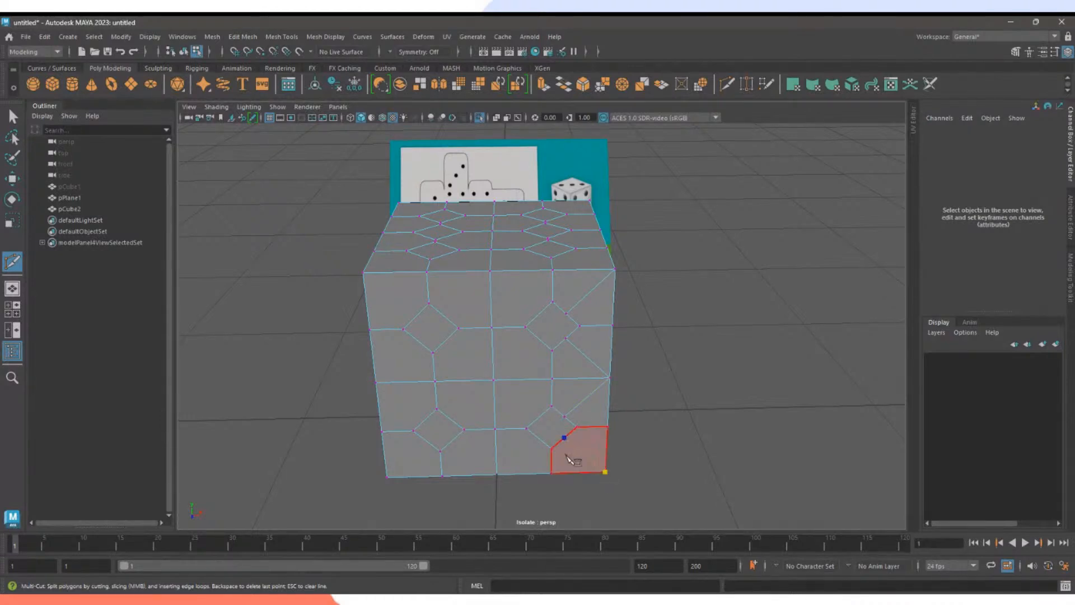
right_click(565, 445)
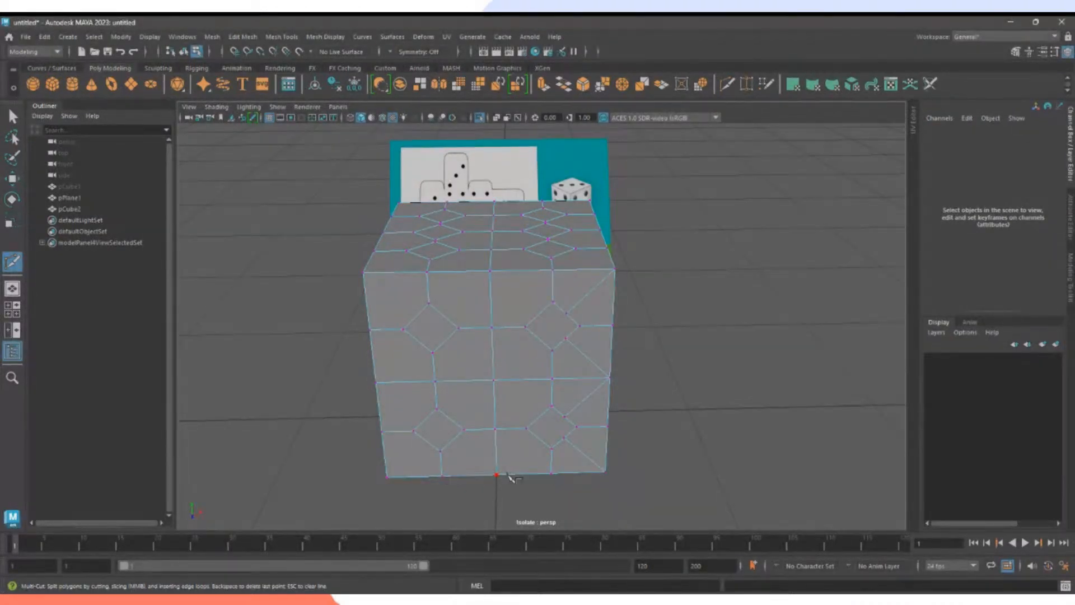
Cut a diagonal from the bottom-edge vertex to the octagon, discarding a mistaken second cut.
click(496, 475)
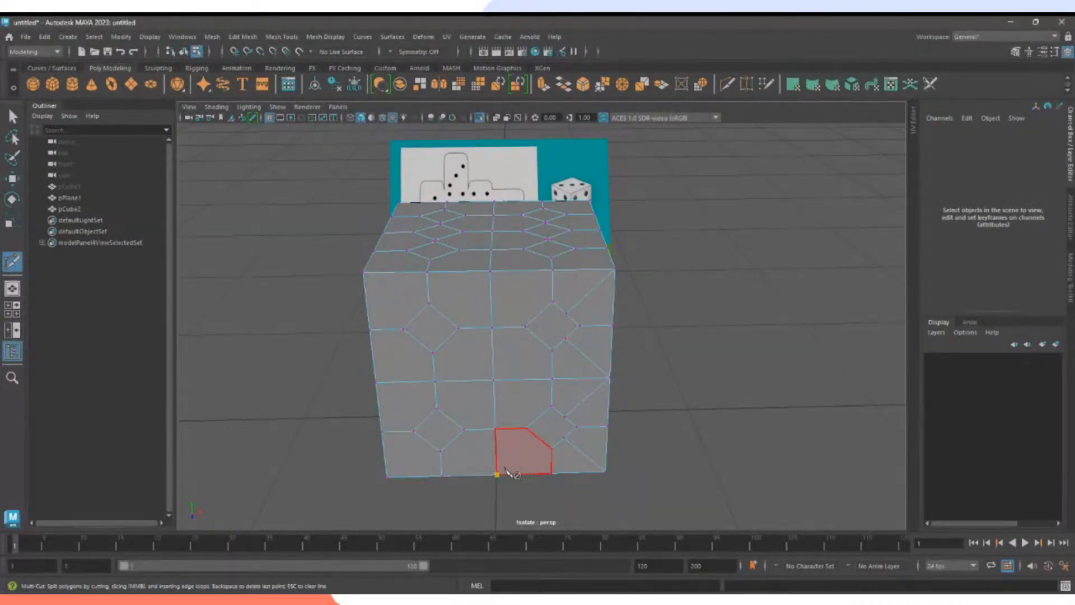
click(539, 438)
right_click(540, 436)
click(496, 475)
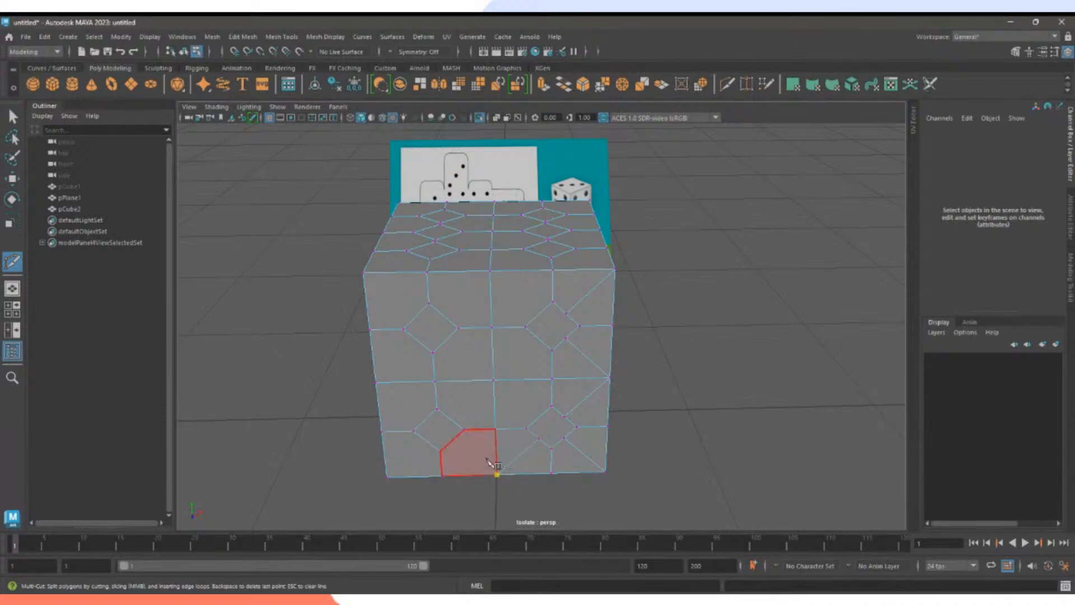
click(451, 440)
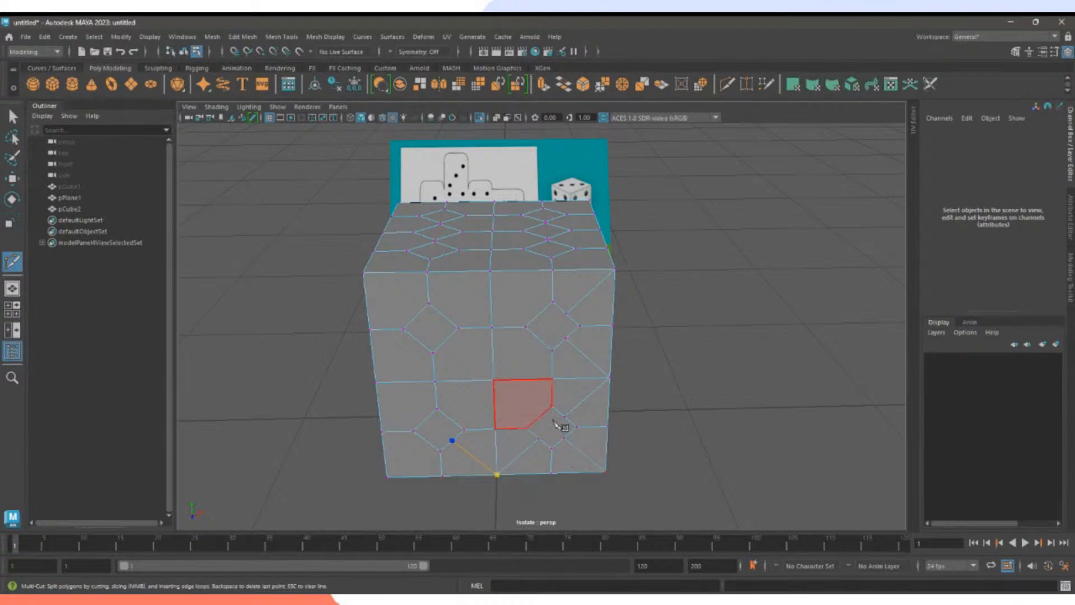
click(494, 380)
click(450, 419)
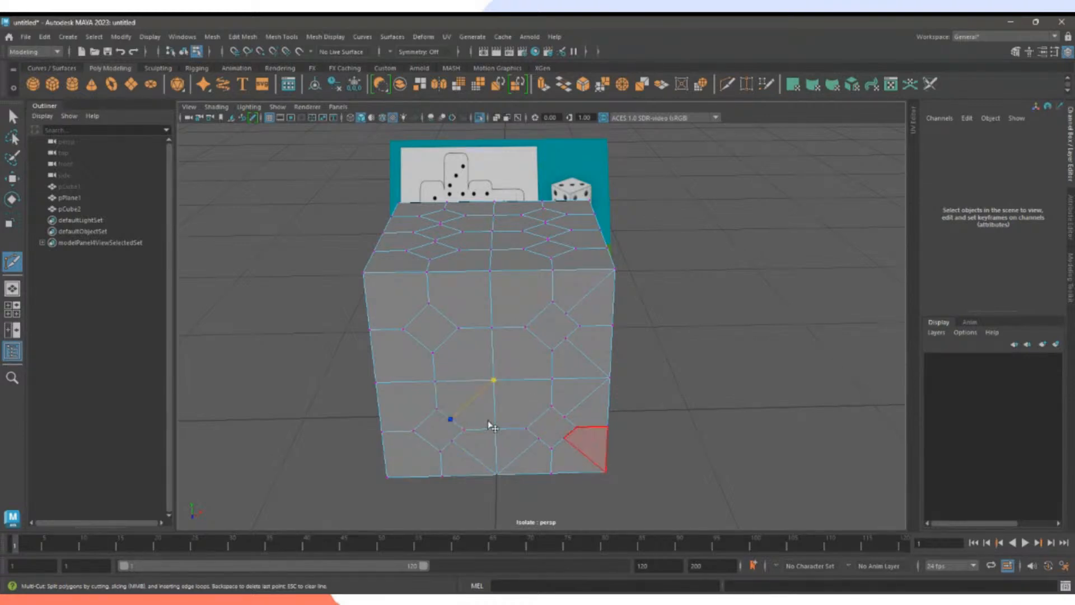
click(539, 417)
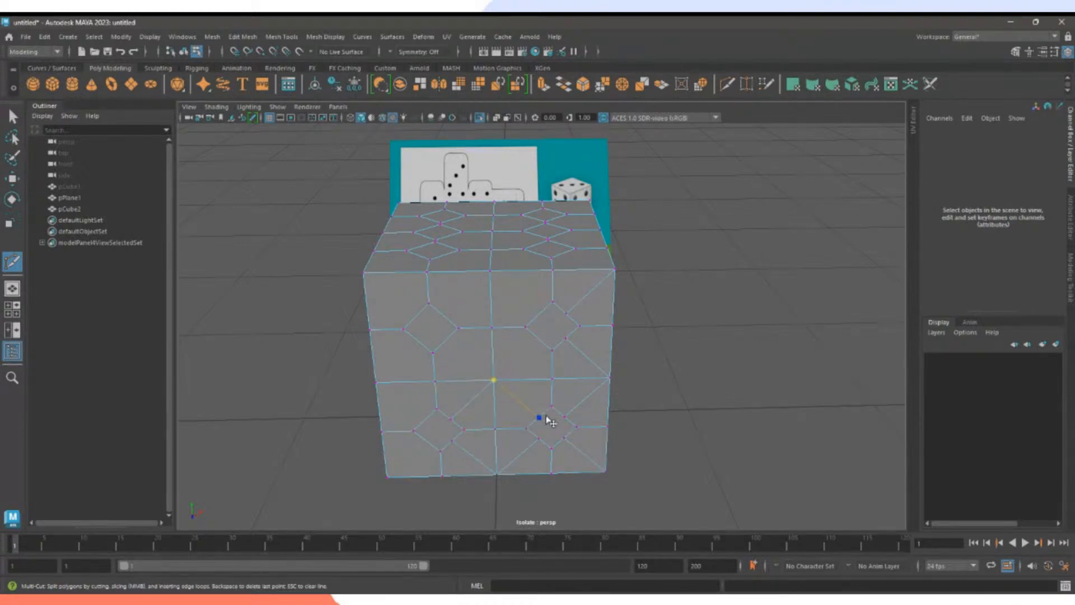
key(BackSpace)
key(BackSpace)
click(494, 380)
key(BackSpace)
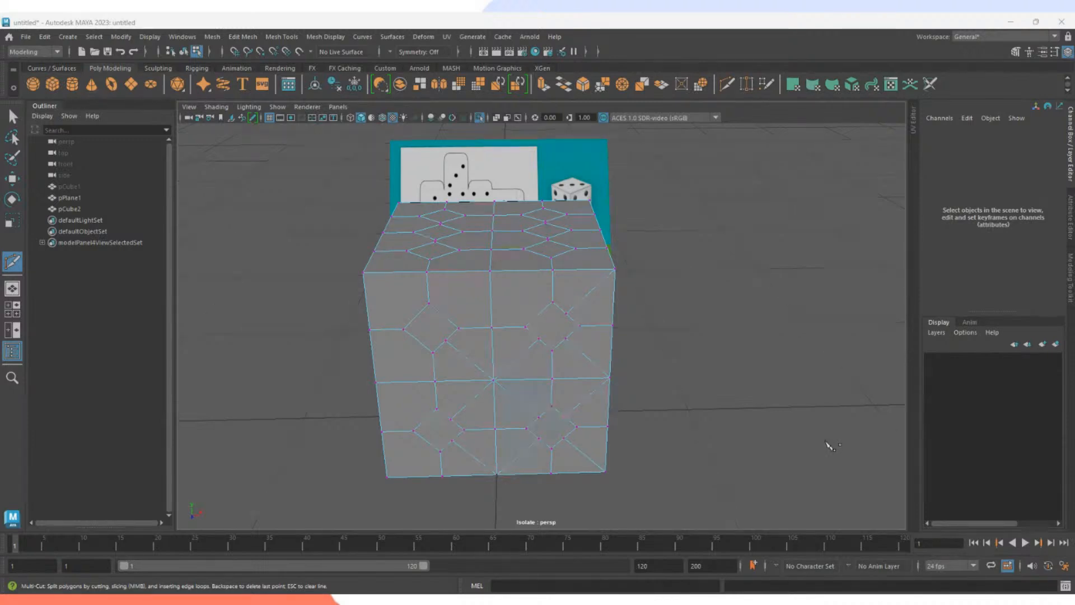
Cut diagonals from the top-edge and top-left vertices to the neighbouring octagon outlines.
alt+middle_drag(580, 398, 609, 398)
click(523, 271)
click(570, 312)
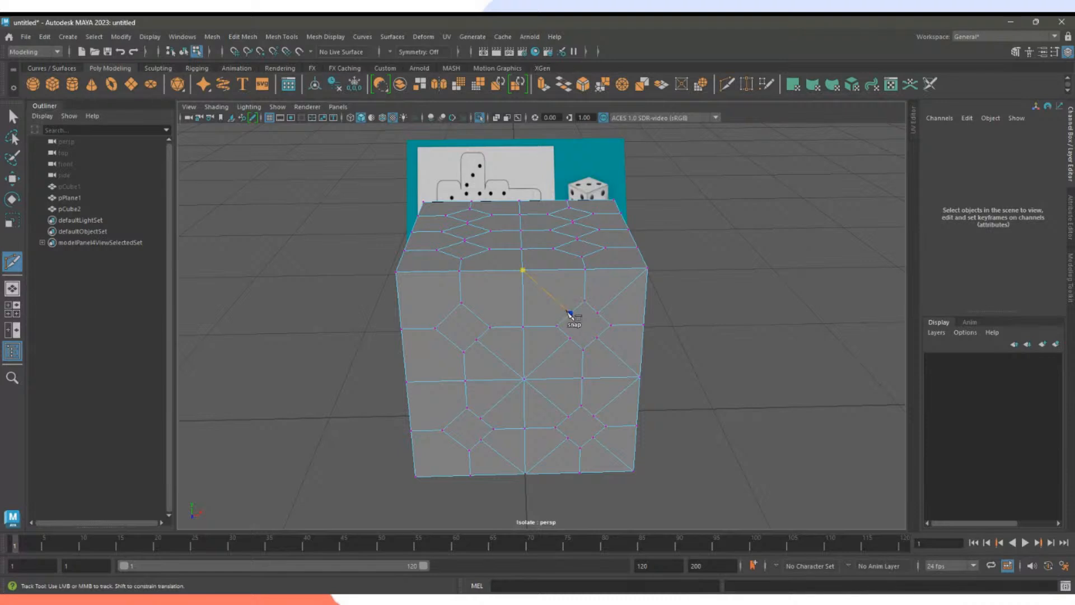
key(Return)
click(521, 272)
click(475, 314)
key(Return)
click(395, 272)
click(448, 315)
key(Return)
click(414, 476)
Cut diagonals from the top corner, top-edge, right-edge and central vertices to the diamond edges.
alt+drag(414, 449, 576, 365)
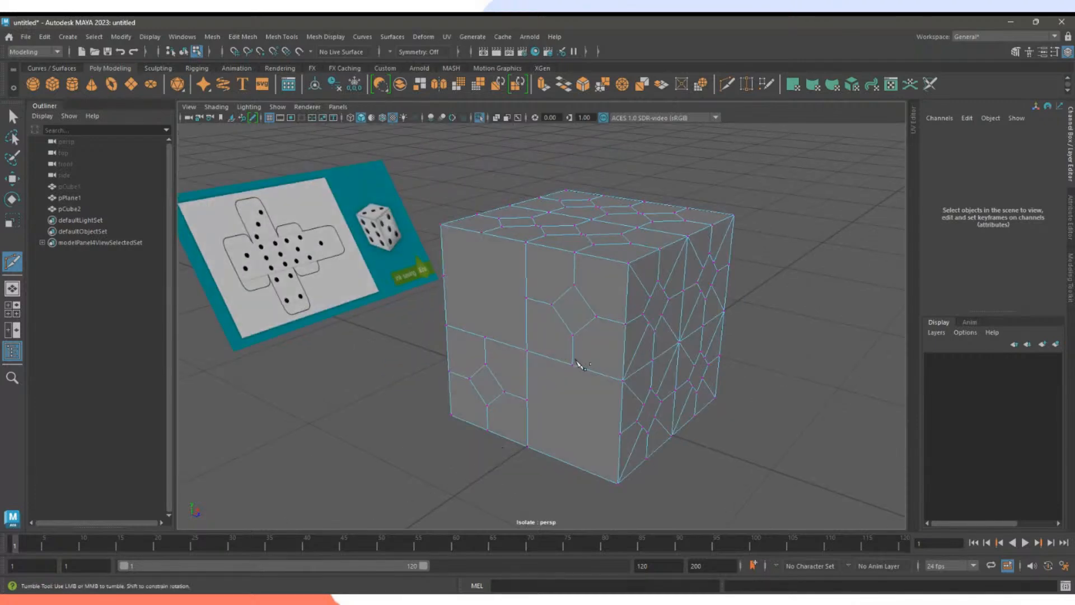
click(629, 263)
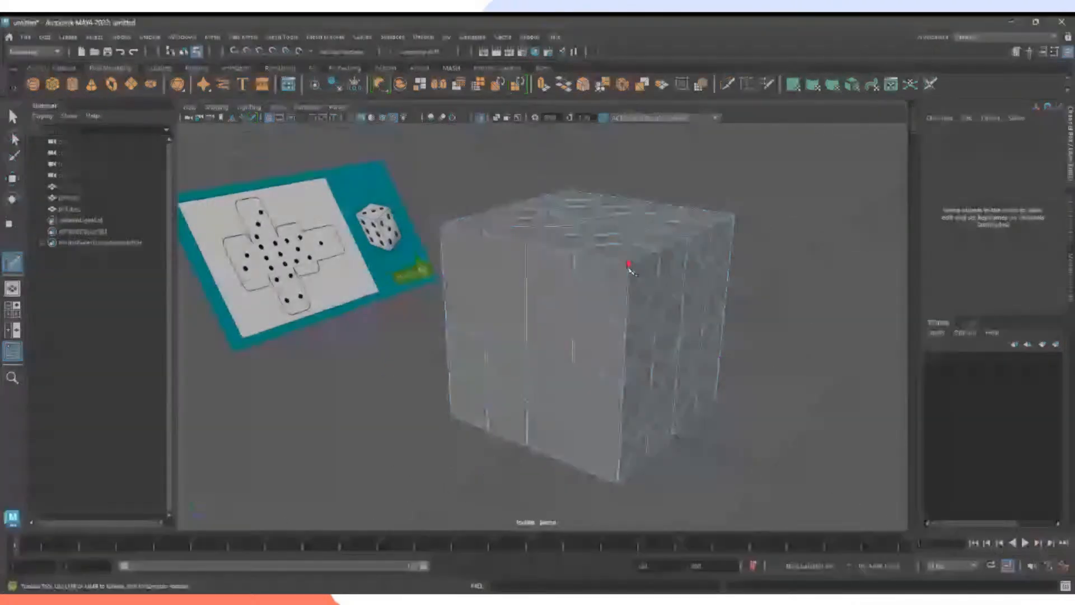
click(525, 243)
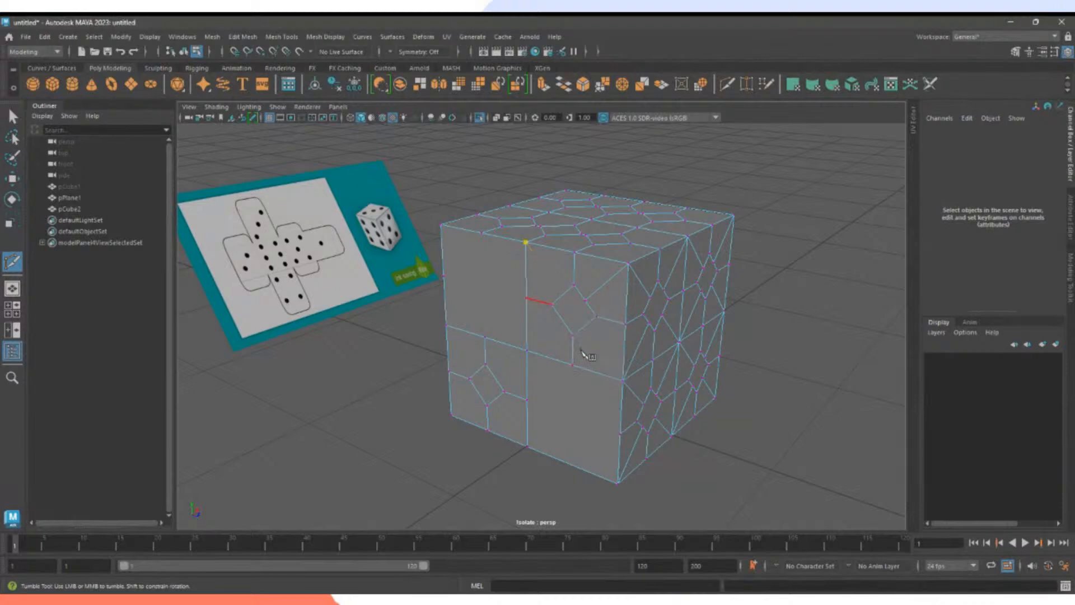
click(562, 293)
right_click(622, 382)
click(623, 382)
click(585, 326)
right_click(624, 395)
click(529, 351)
click(562, 320)
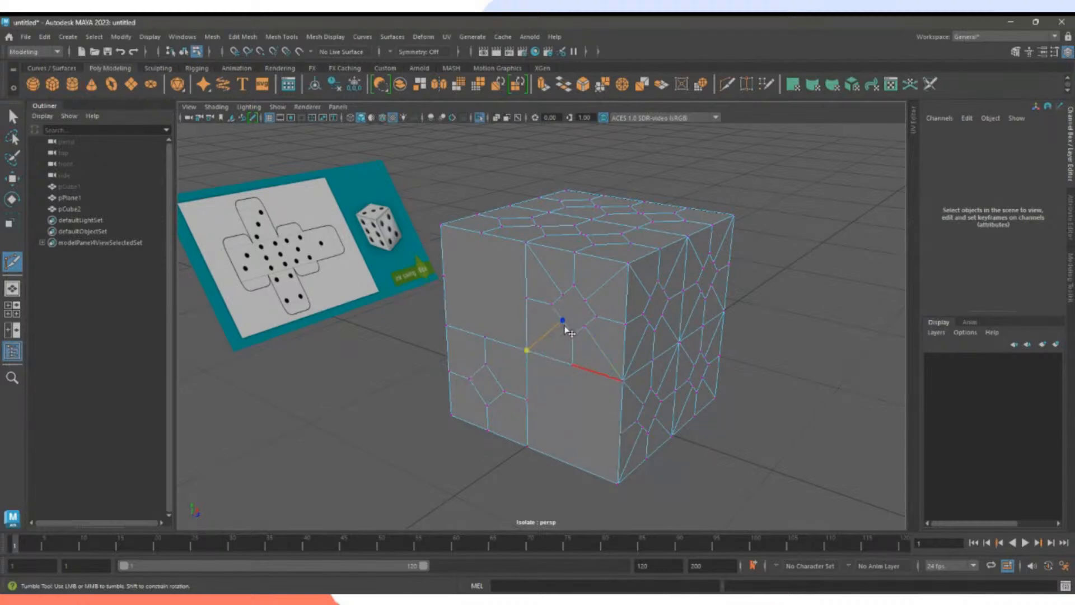
right_click(578, 395)
Add diagonal cuts from the bottom, lower-left corner and upper-left vertices to the diamond outlines.
click(527, 446)
click(496, 400)
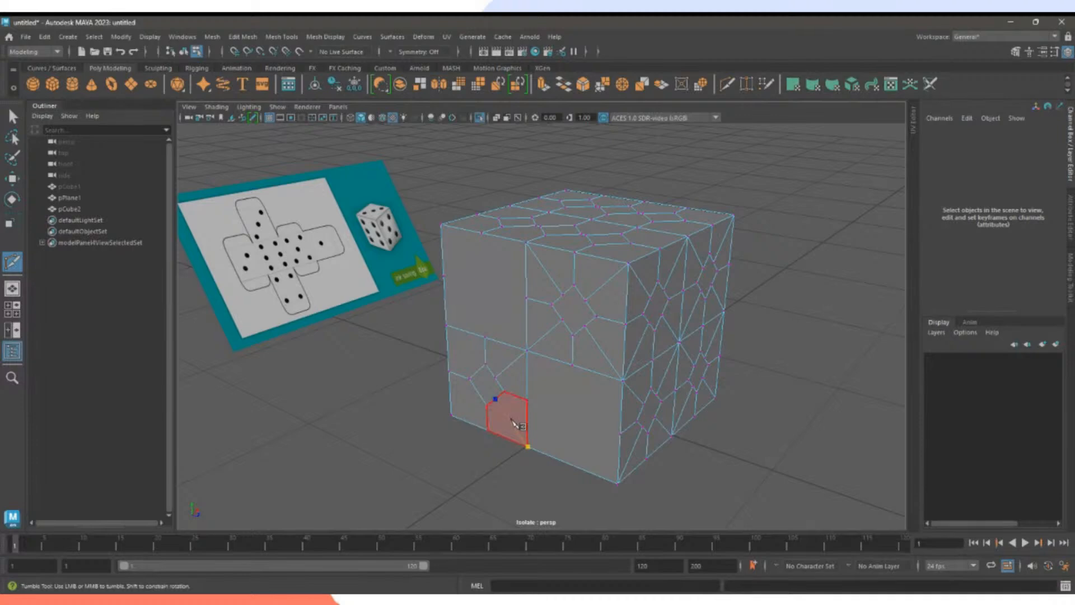
right_click(511, 422)
click(452, 415)
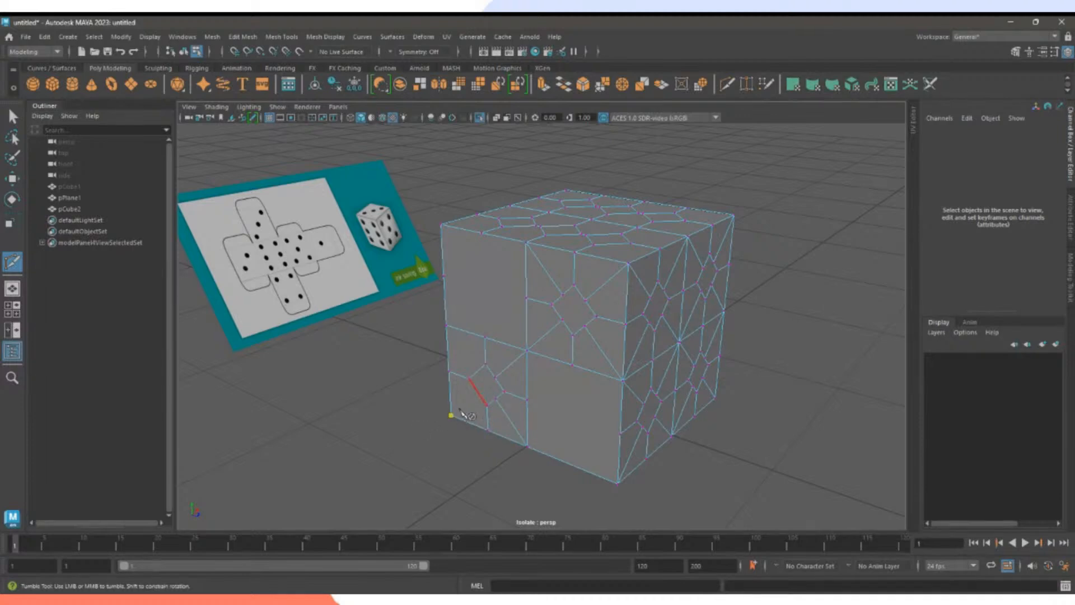
click(477, 391)
right_click(513, 406)
click(446, 326)
click(477, 371)
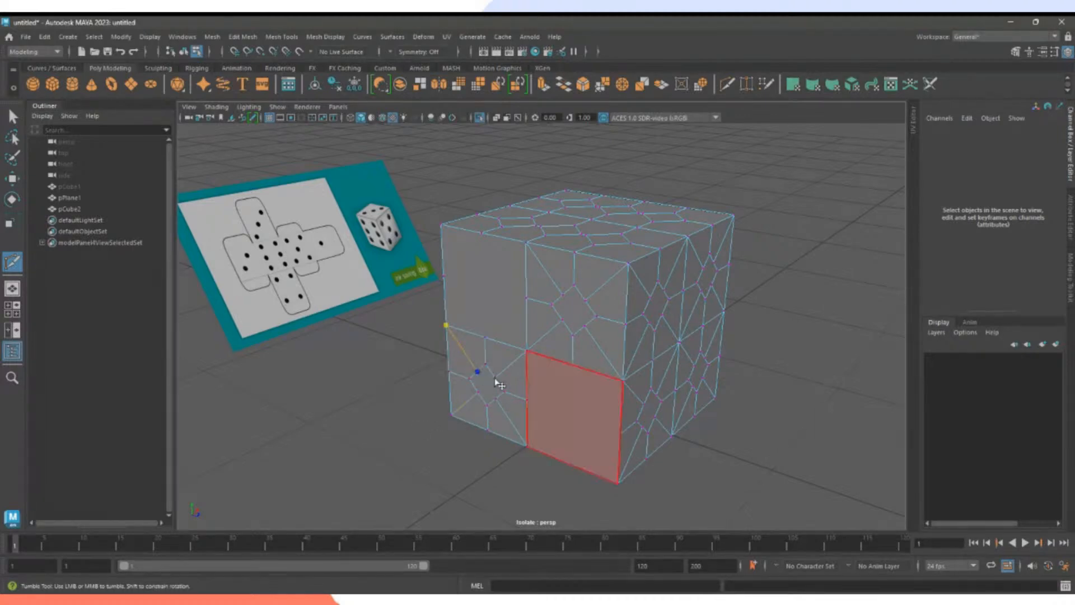
right_click(569, 420)
On the next face, cut from the corner and side-edge vertices to the diamond edges.
alt+drag(499, 439, 644, 431)
alt+middle_drag(644, 431, 645, 448)
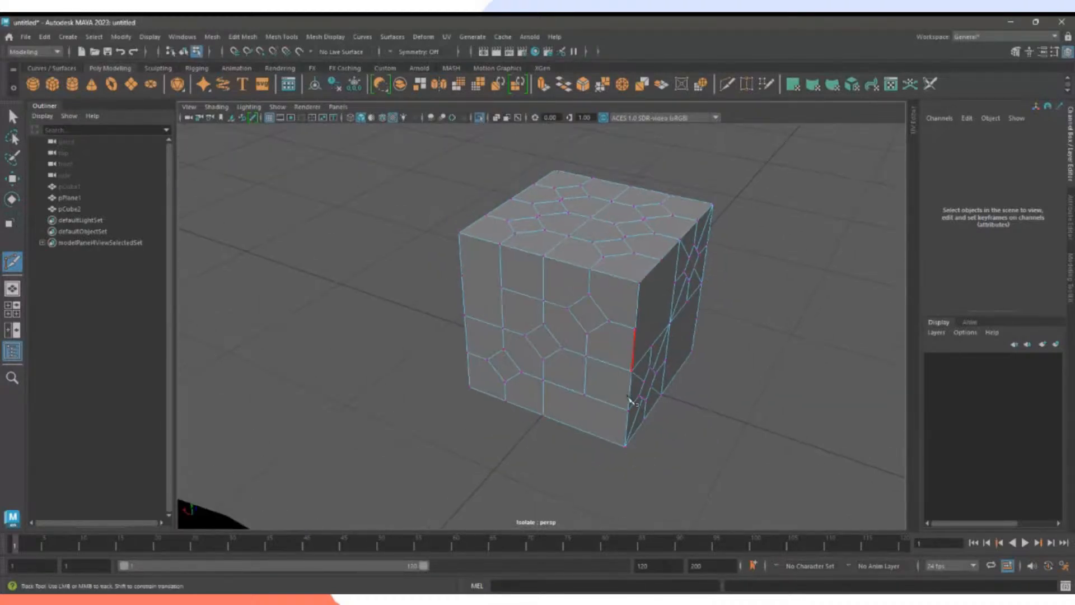
click(639, 282)
click(599, 307)
right_click(598, 308)
click(632, 370)
click(598, 327)
right_click(636, 383)
click(632, 371)
right_click(598, 383)
With the front face square-on, cut diagonals from the top vertex down to the bottom-left corner.
alt+drag(599, 385, 627, 364)
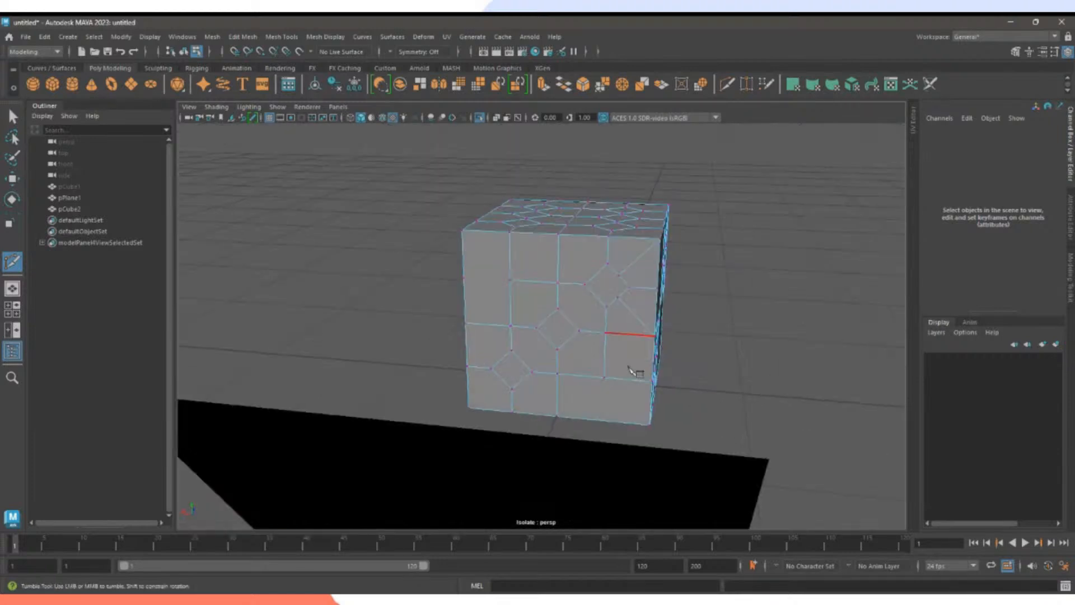
click(561, 235)
shift+click(596, 274)
right_click(611, 295)
shift+click(596, 297)
shift+click(569, 322)
right_click(572, 351)
shift+click(547, 339)
shift+click(521, 360)
right_click(534, 388)
shift+click(501, 379)
right_click(534, 419)
Add diagonal cuts to the bottom vertex and from the left, upper and right-side vertices.
shift+click(521, 380)
click(557, 415)
right_click(577, 412)
click(466, 324)
shift+click(501, 360)
right_click(563, 354)
click(510, 280)
shift+click(546, 318)
click(605, 378)
shift+click(569, 340)
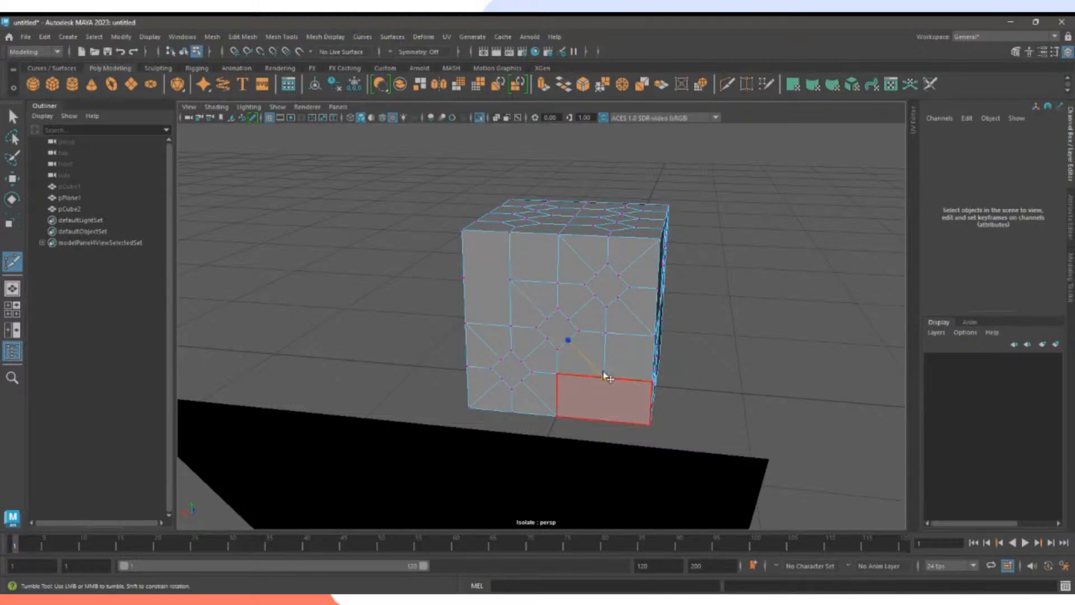
Commit the last cut, then cut from the new face's top corner to a diamond-edge midpoint.
right_click(612, 400)
alt+drag(554, 409, 656, 392)
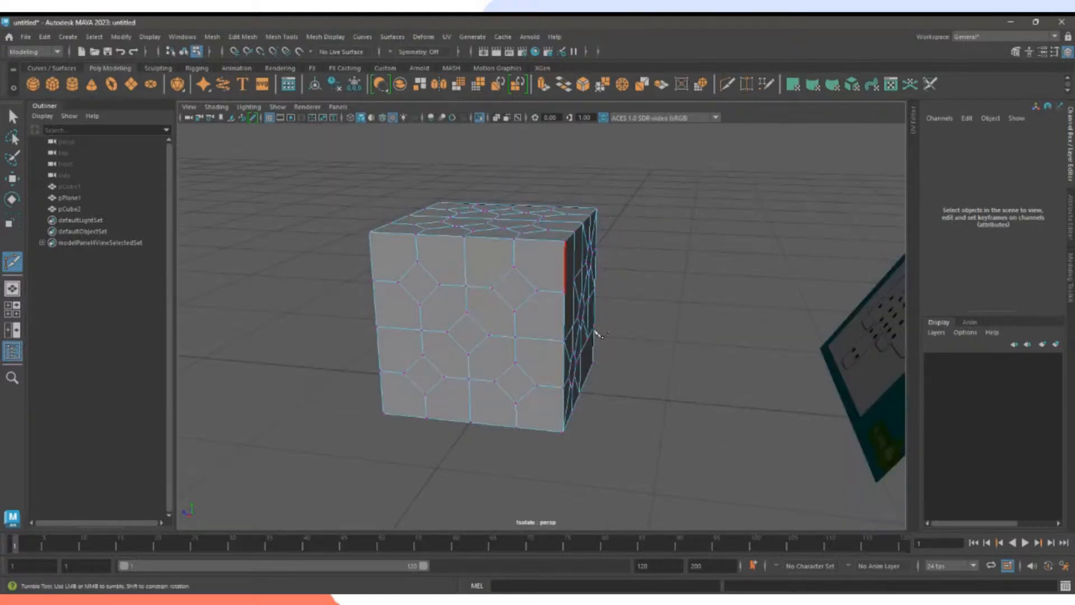
click(566, 242)
shift+click(526, 279)
right_click(526, 280)
click(514, 311)
Cut diagonals from the top edge and right-edge vertex to the octagon outline, plus an octagon-to-edge cut.
click(463, 238)
click(505, 276)
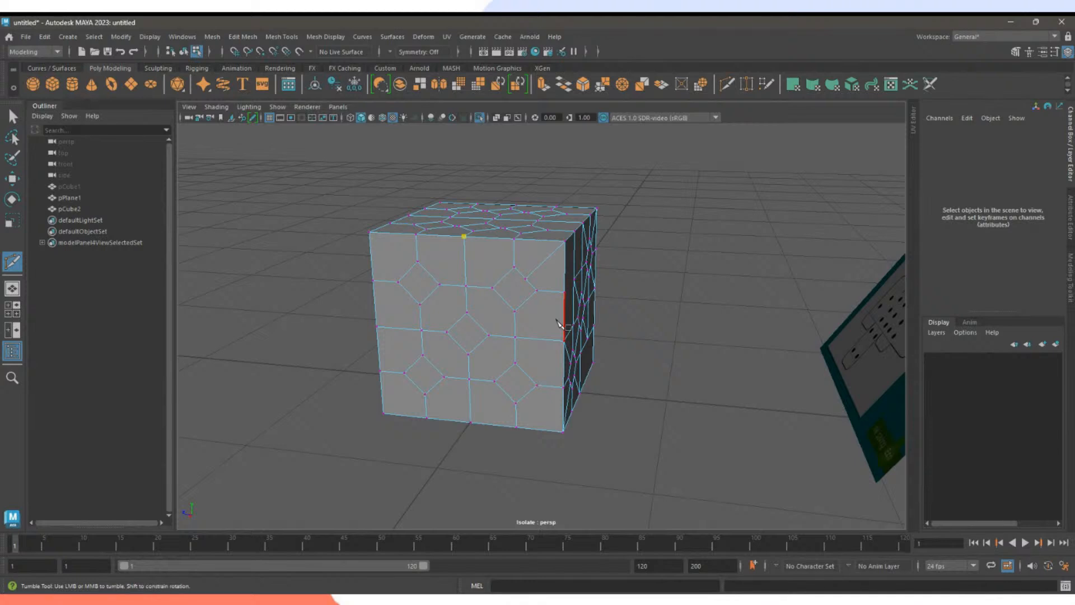
click(503, 277)
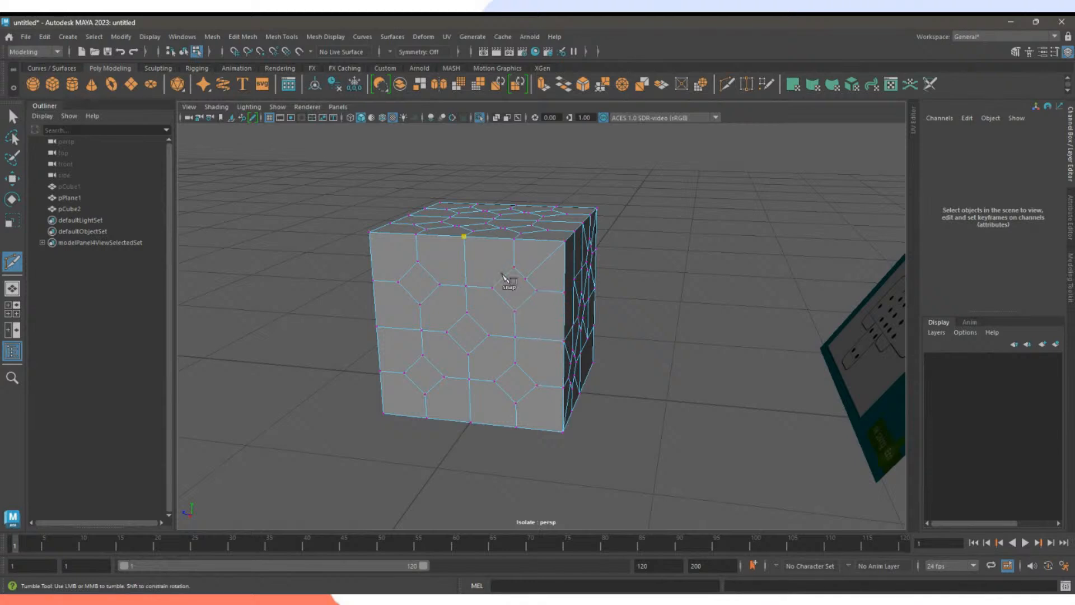
right_click(572, 339)
click(564, 341)
click(526, 301)
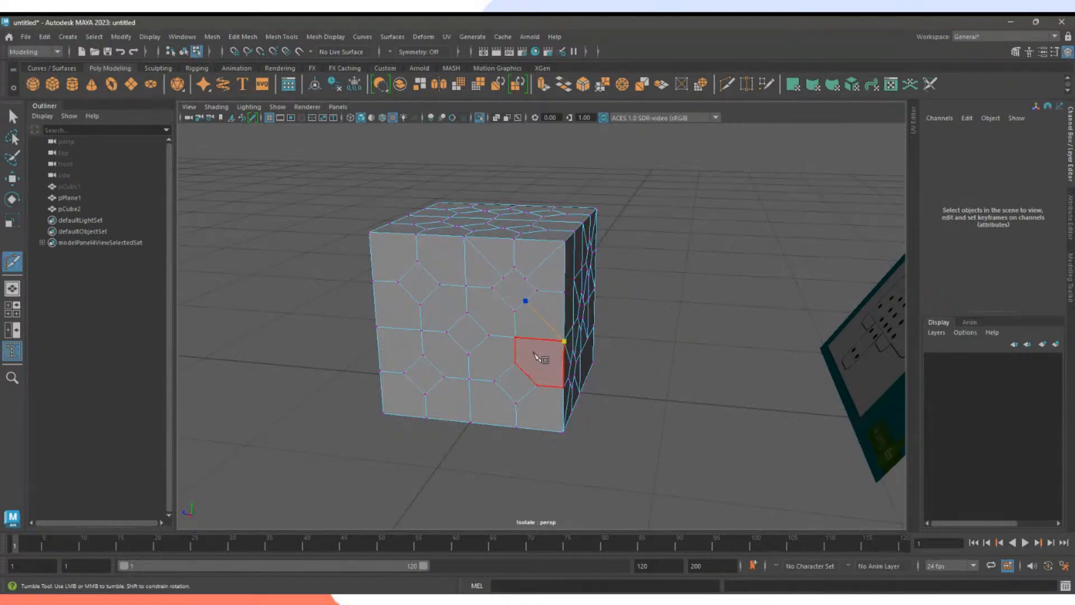
right_click(534, 353)
shift+click(503, 300)
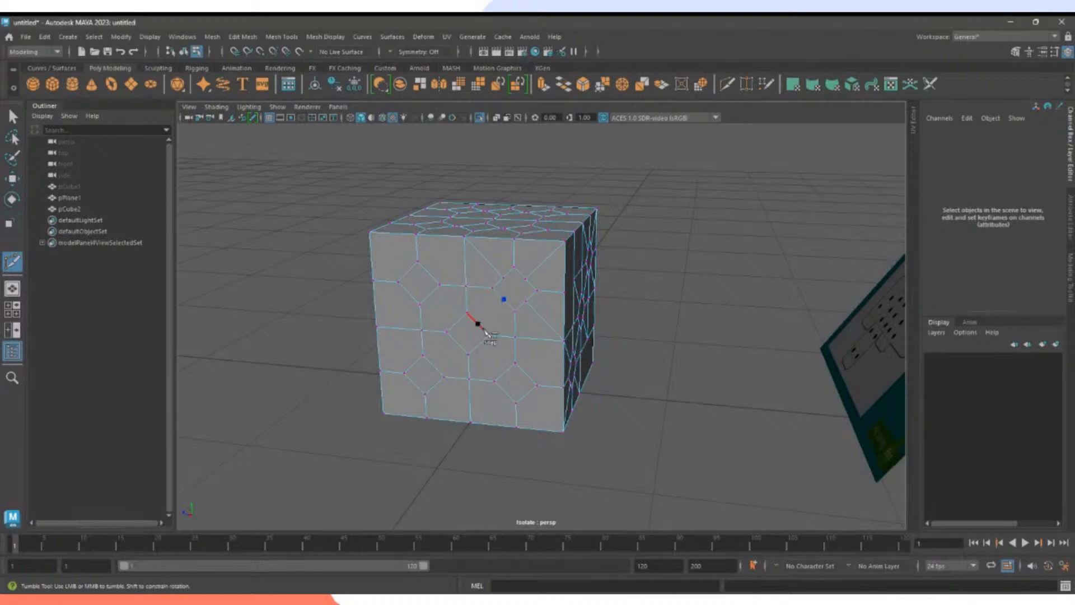
shift+click(483, 328)
right_click(496, 339)
shift+click(458, 342)
Select the stray edge on the front face in edge mode and delete it.
key(w)
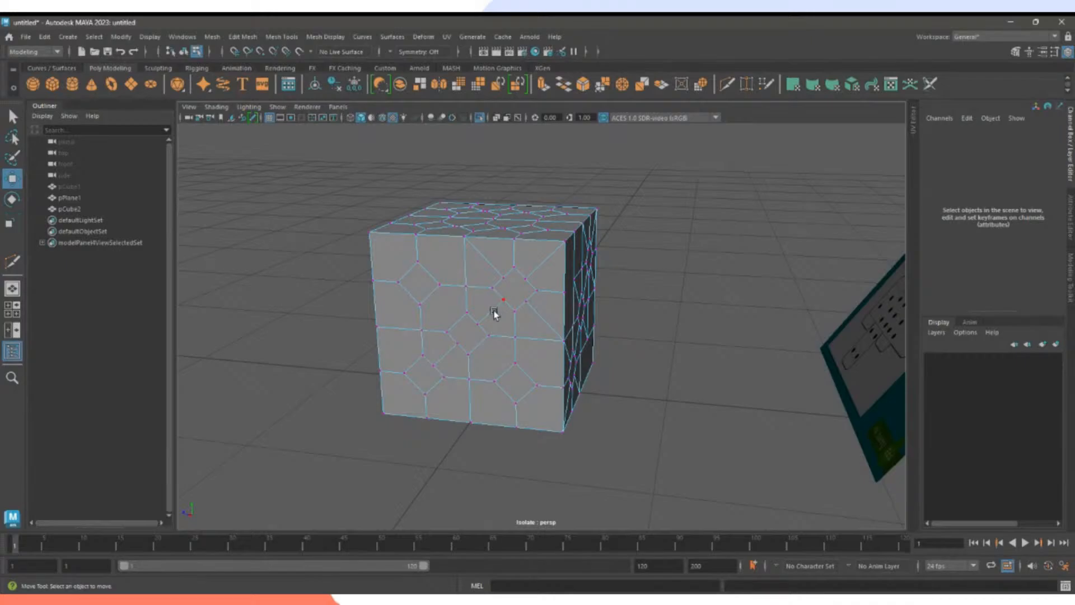
shift+right_drag(494, 313, 494, 246)
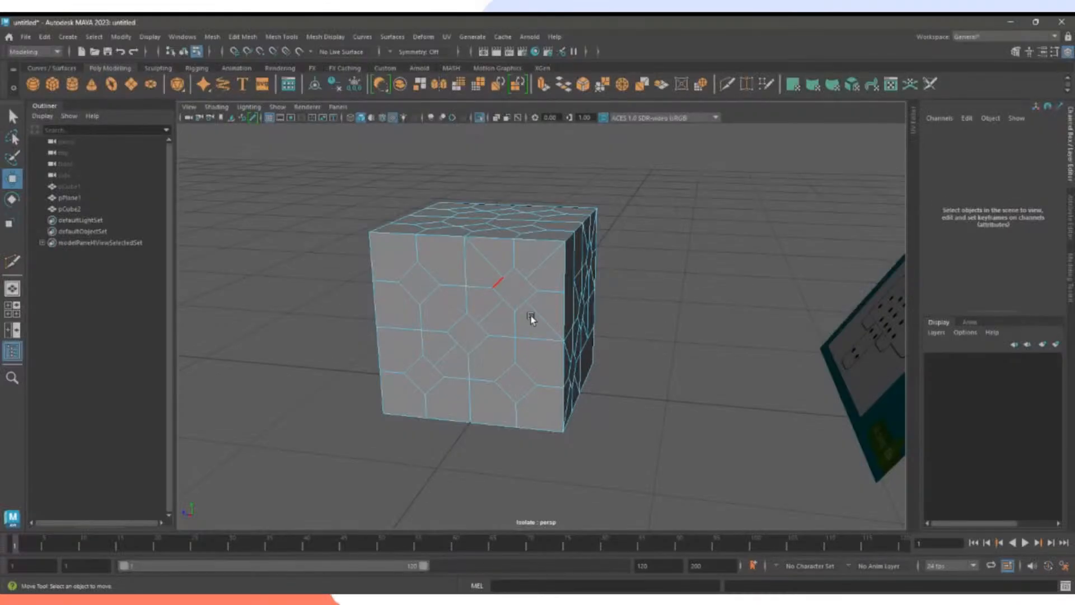
click(498, 272)
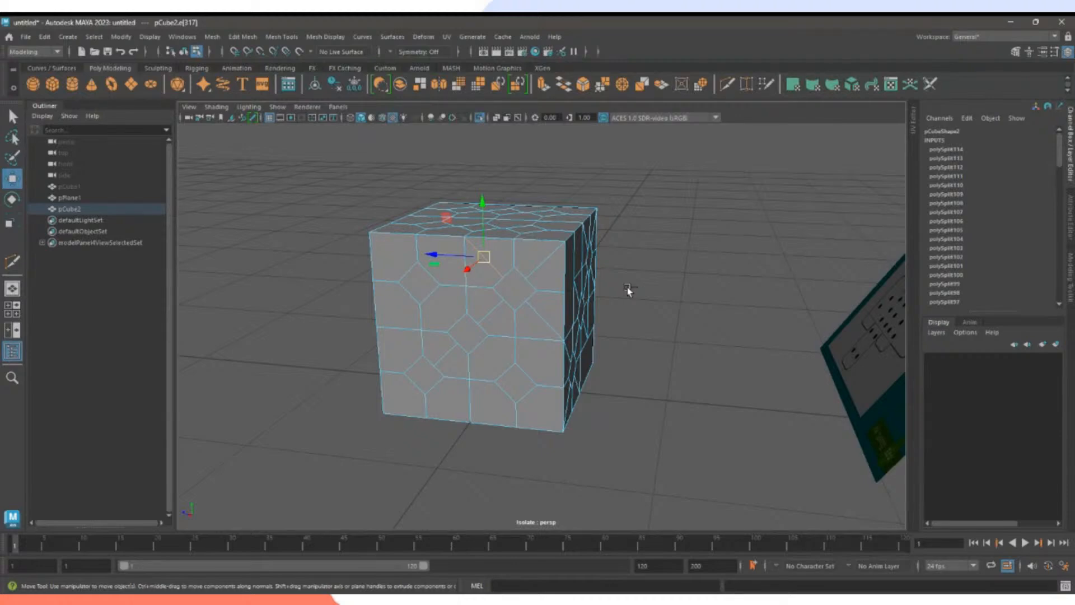
key(Delete)
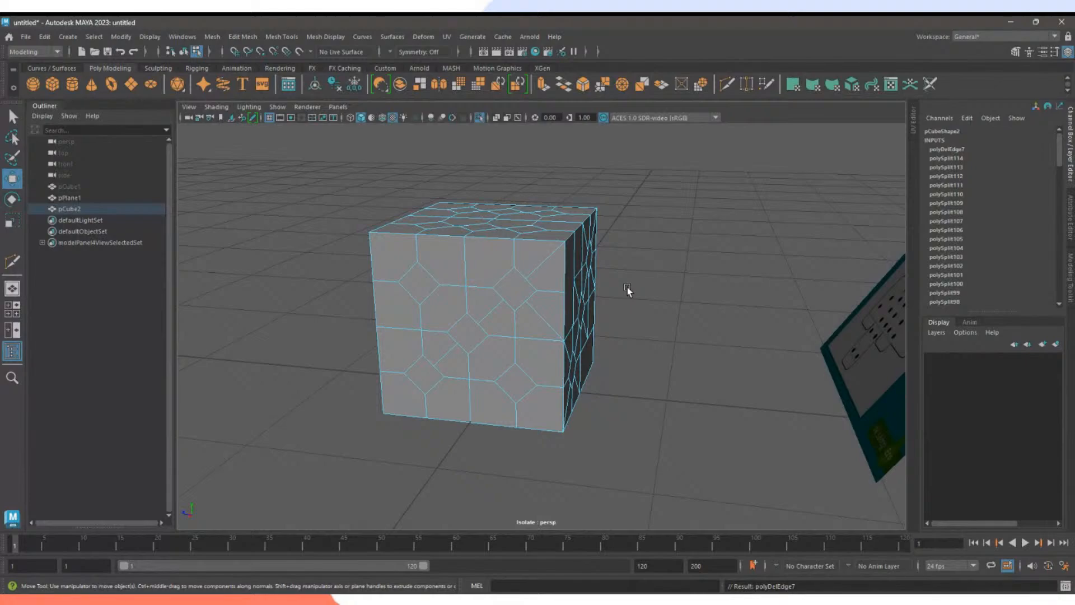
Multi-Cut a new diagonal from the cube's top edge to the octagon outline.
right_click(507, 275)
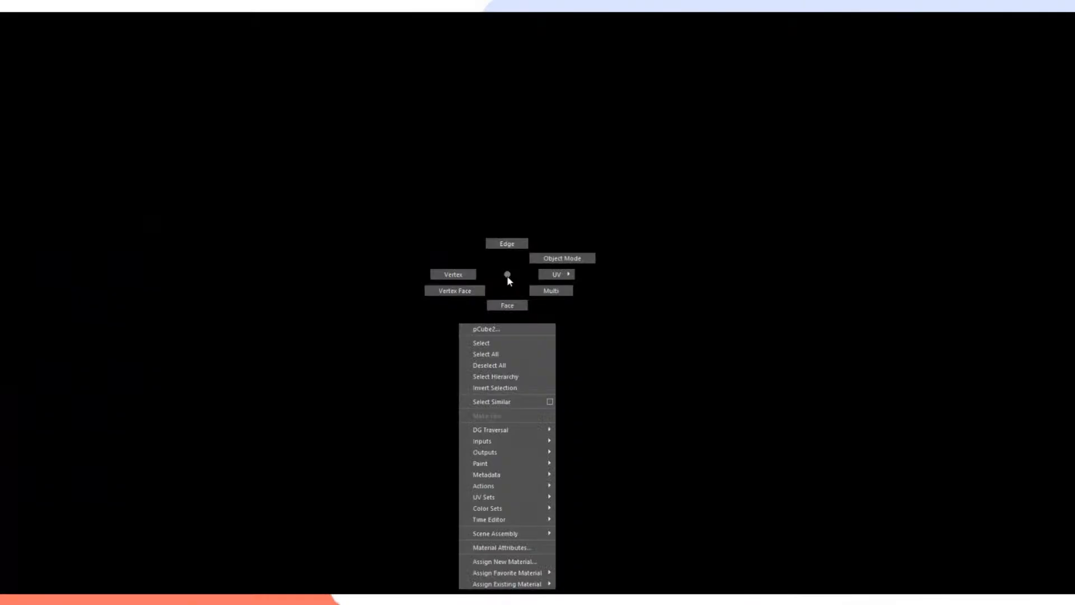
right_drag(506, 276, 464, 275)
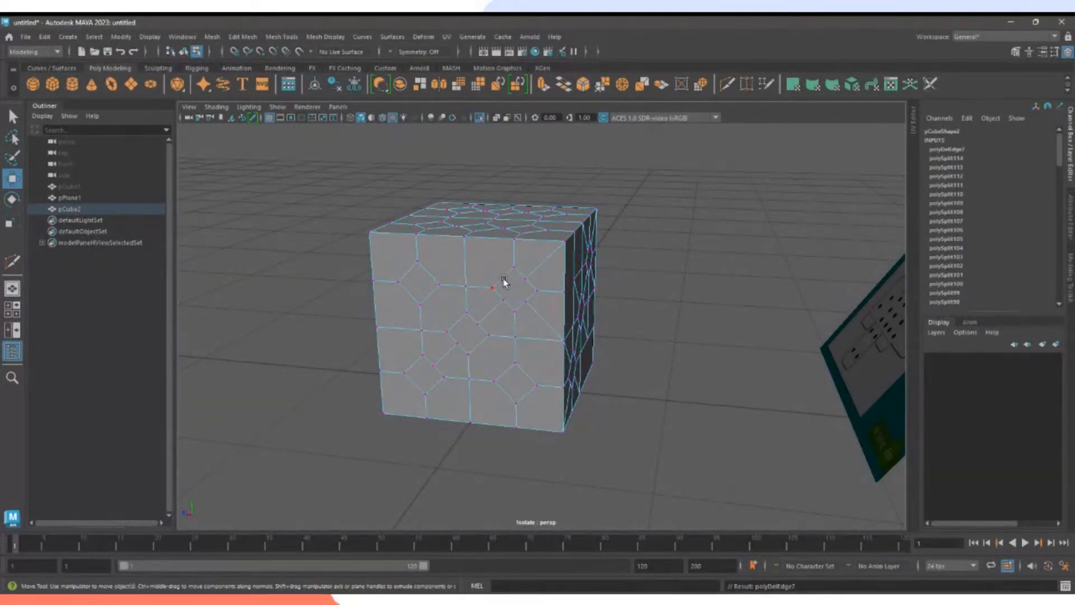
right_drag(504, 279, 502, 250)
click(727, 84)
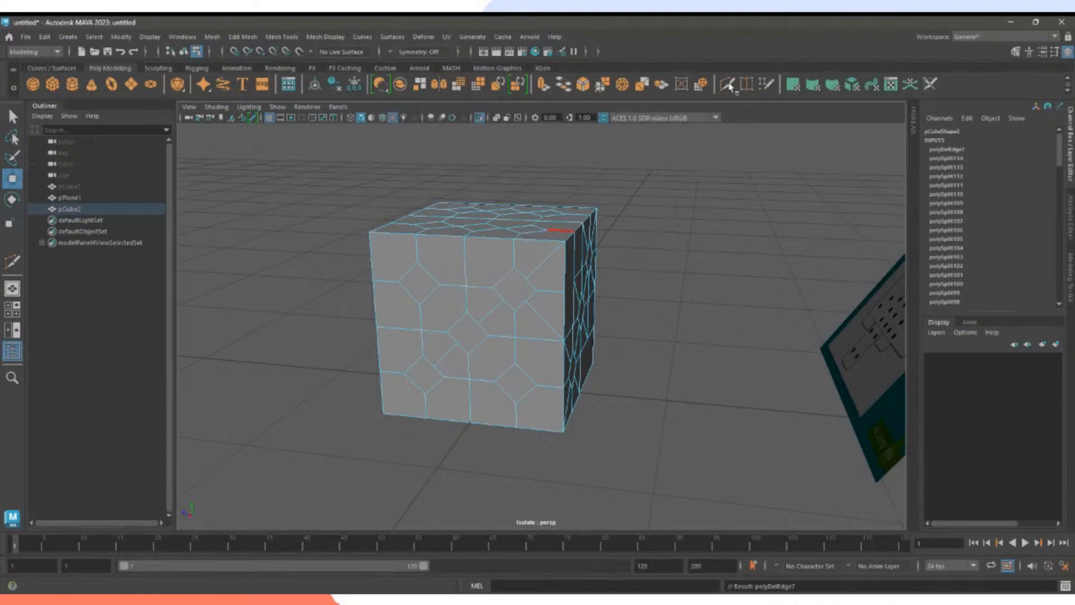
click(464, 237)
click(499, 281)
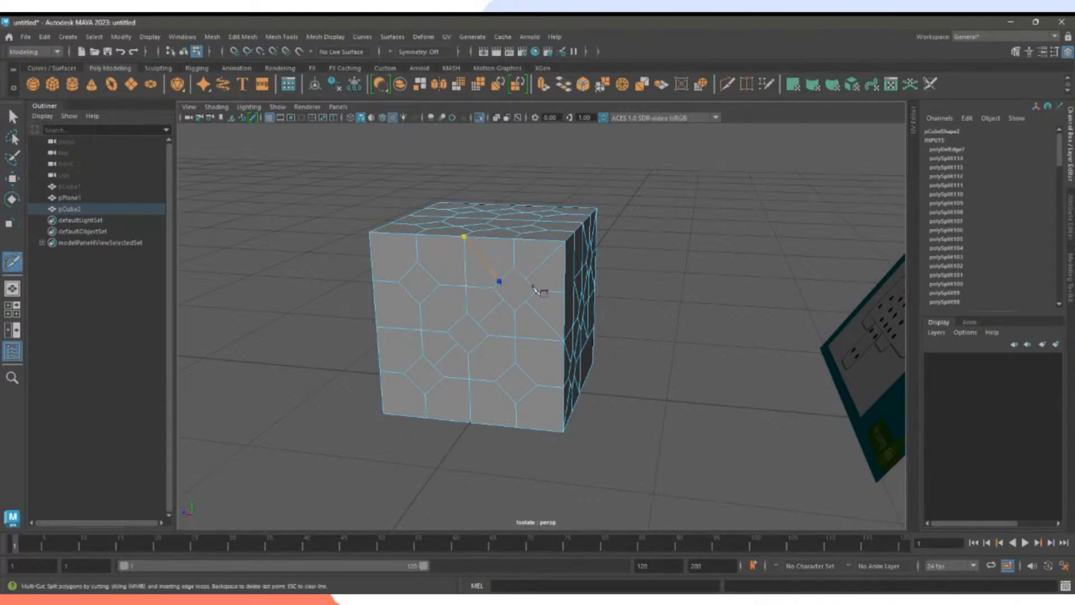
right_click(639, 312)
Select an edge near the new diagonal in edge mode, then deselect it.
key(w)
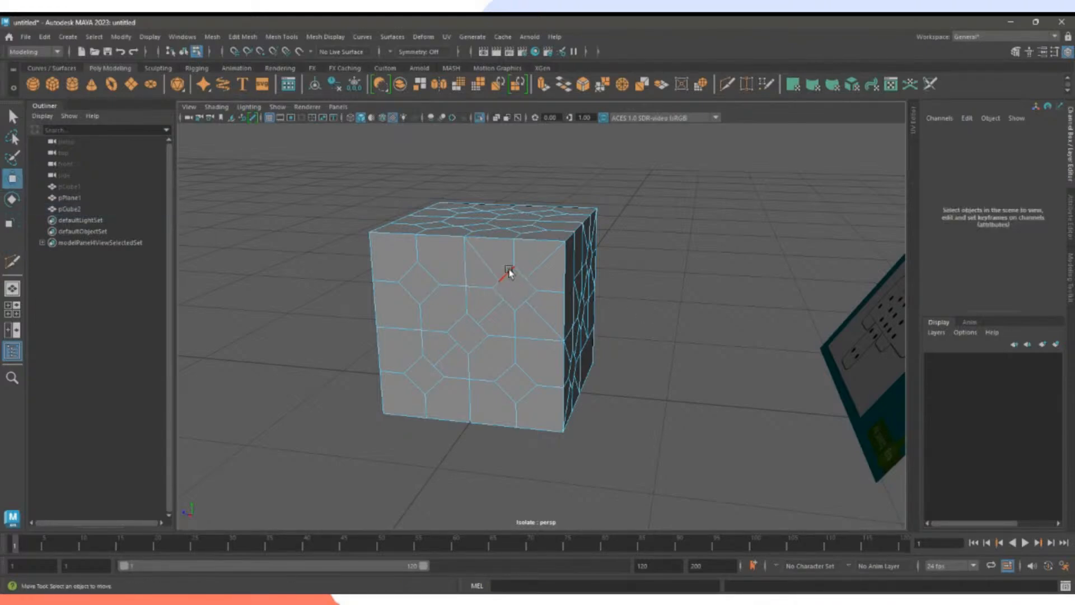
right_click(490, 266)
right_drag(490, 266, 489, 239)
click(482, 259)
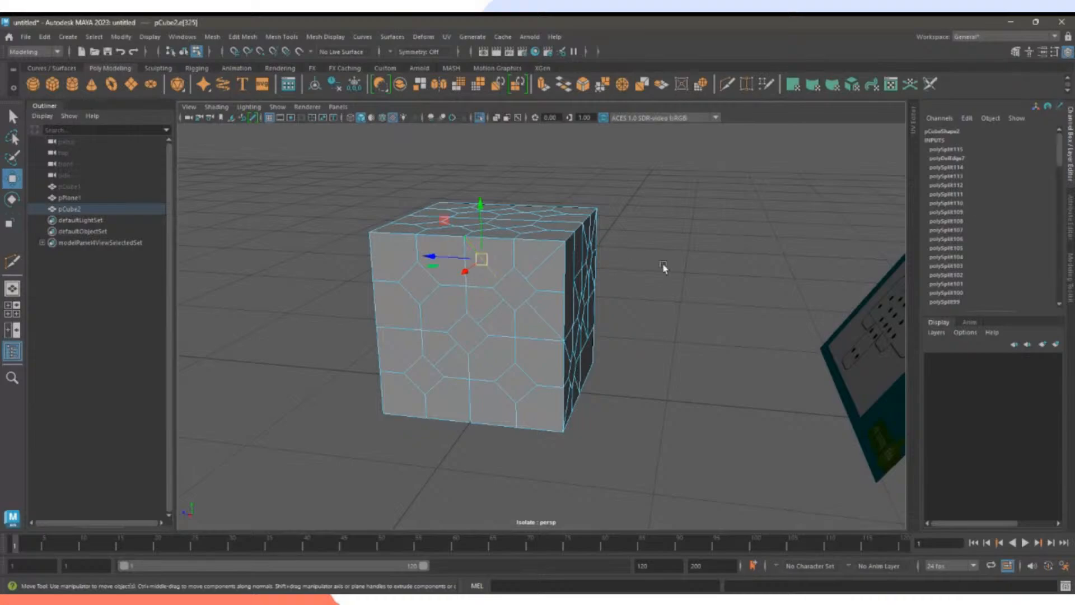
click(663, 268)
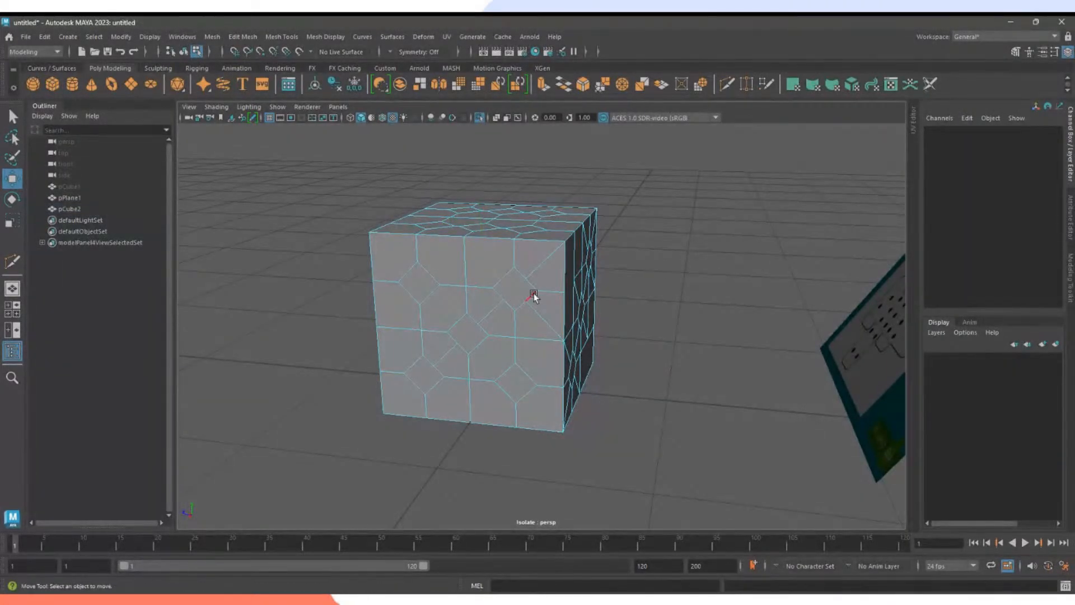
Delete a front-face vertex, then undo the deletion with Ctrl+Z and clear the selection.
right_click(504, 276)
right_drag(505, 282, 511, 288)
click(500, 280)
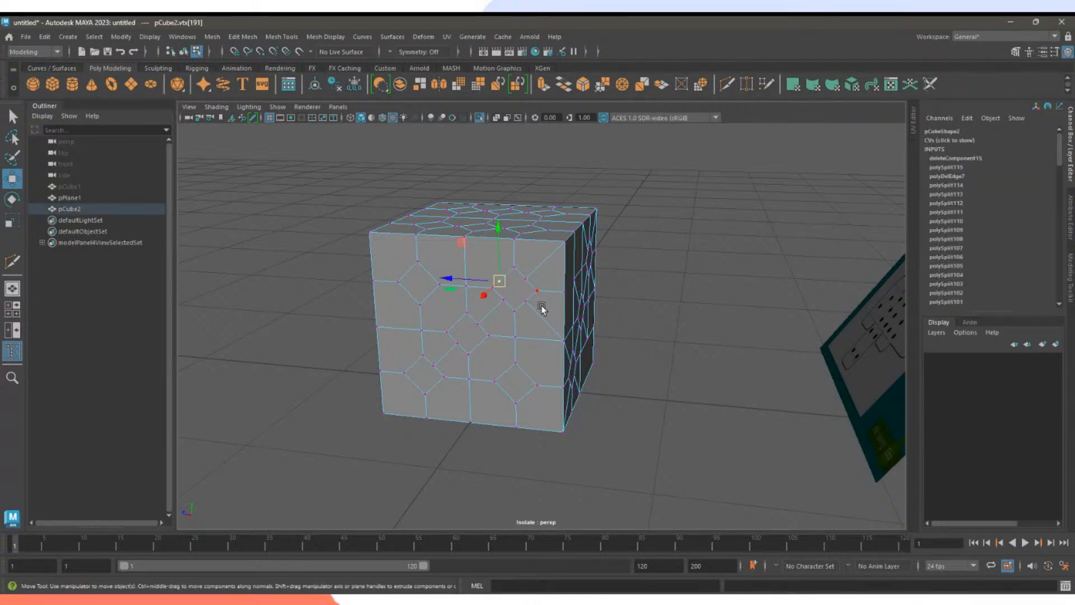
key(Delete)
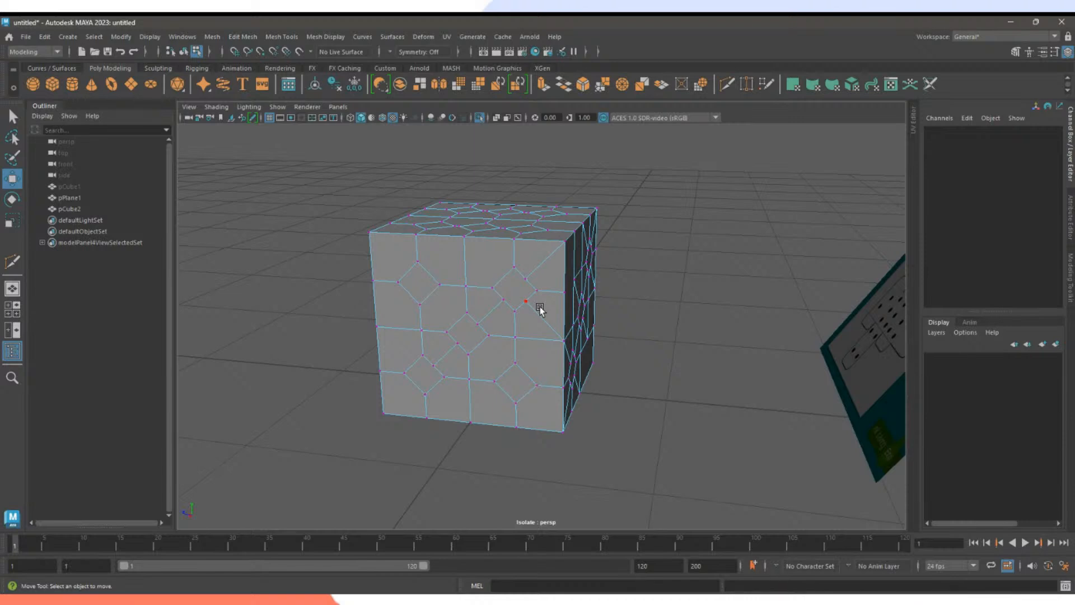
key(ctrl+z)
click(539, 308)
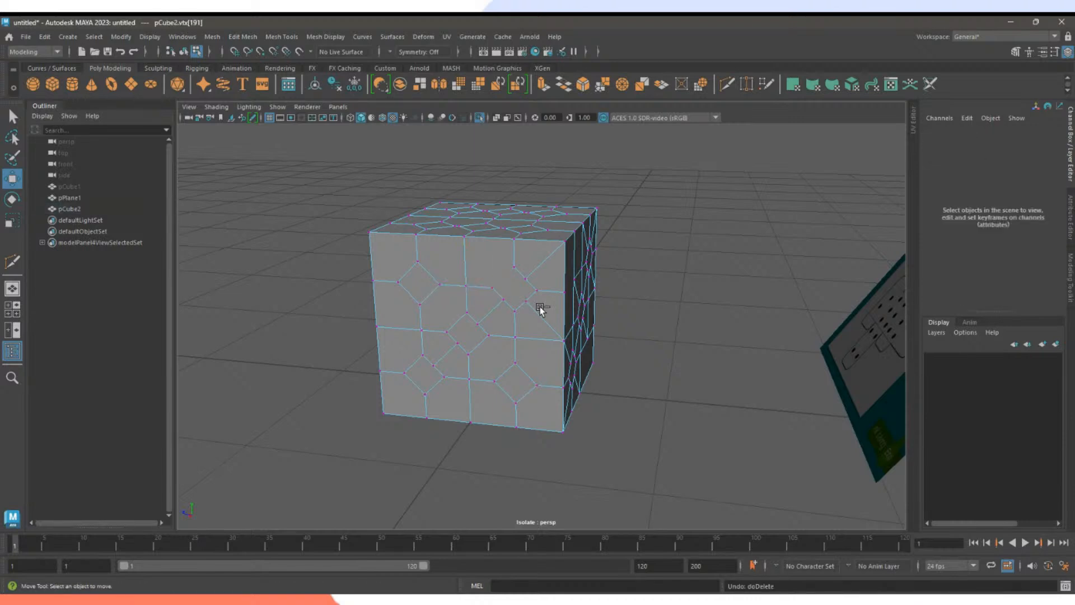
key(ctrl+z)
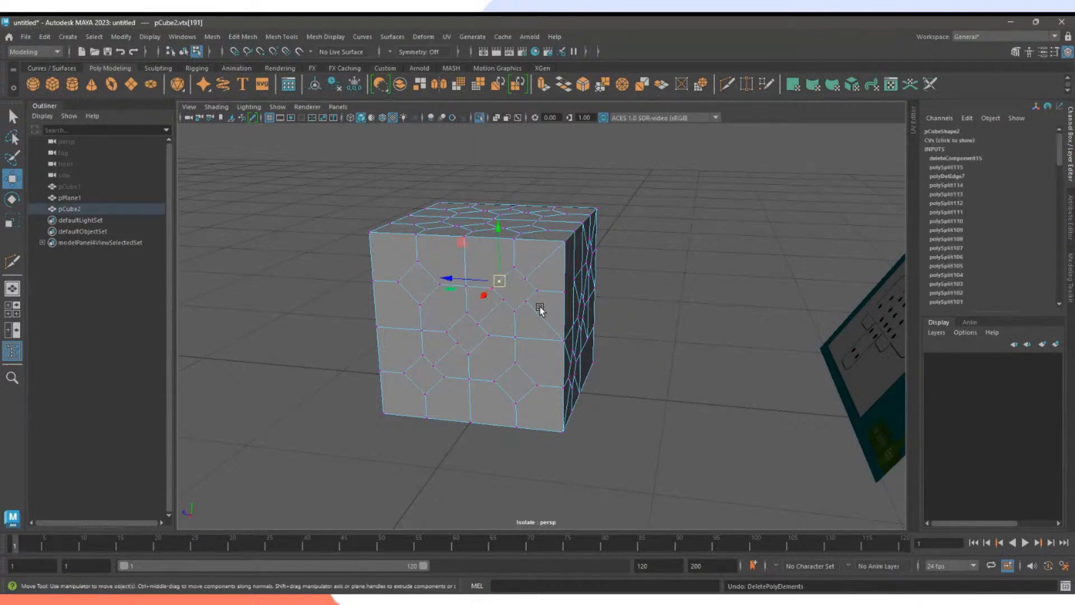
click(540, 308)
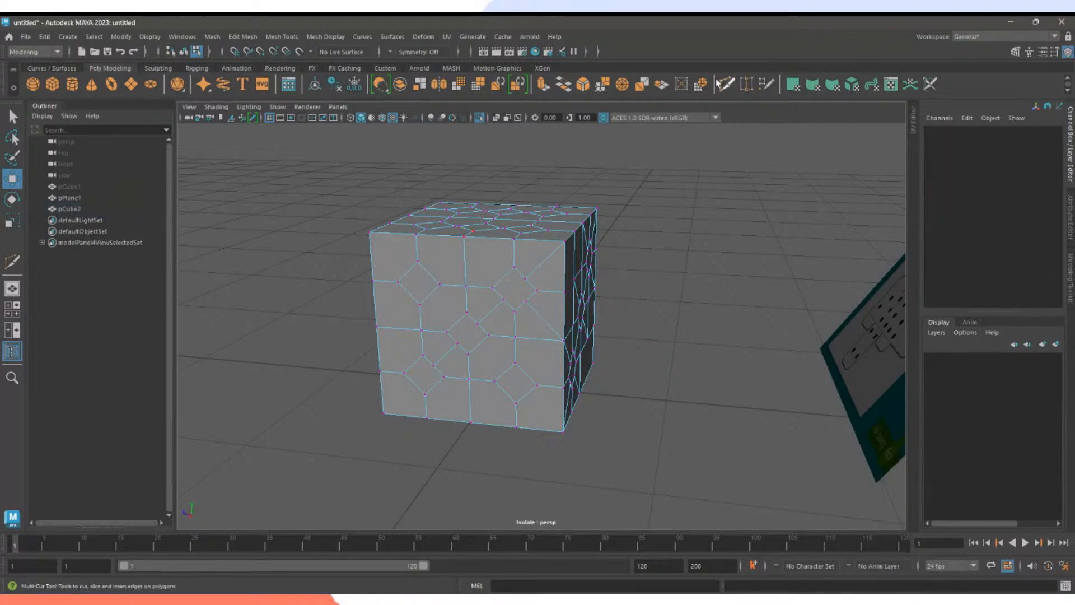
Multi-Cut from the top edge to the octagon, and from the corner to the diamond's upper-left edge.
click(727, 85)
click(464, 236)
click(503, 277)
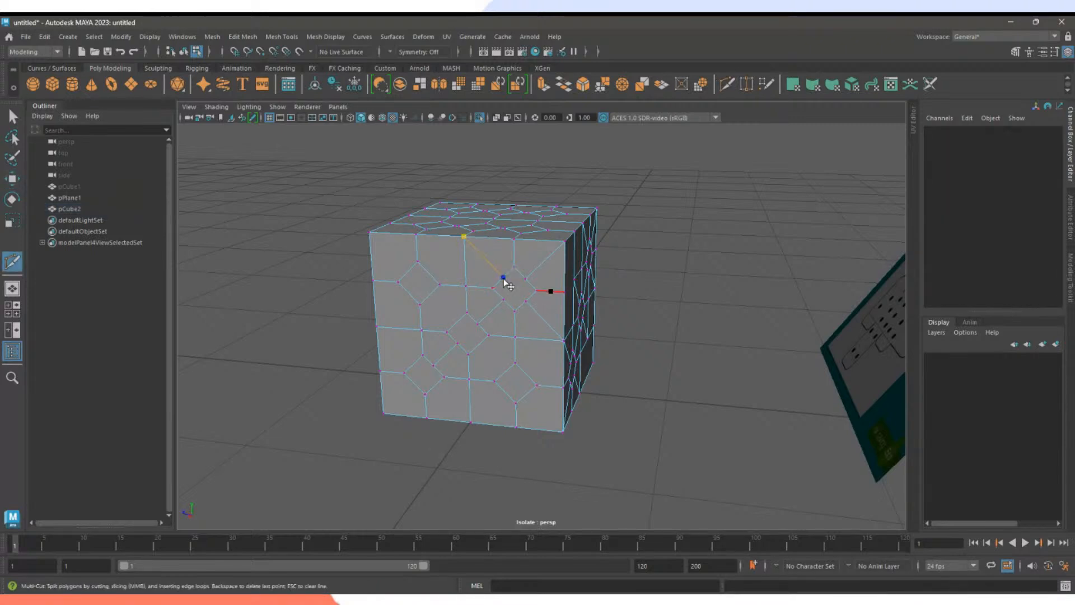
key(backslash)
key(Return)
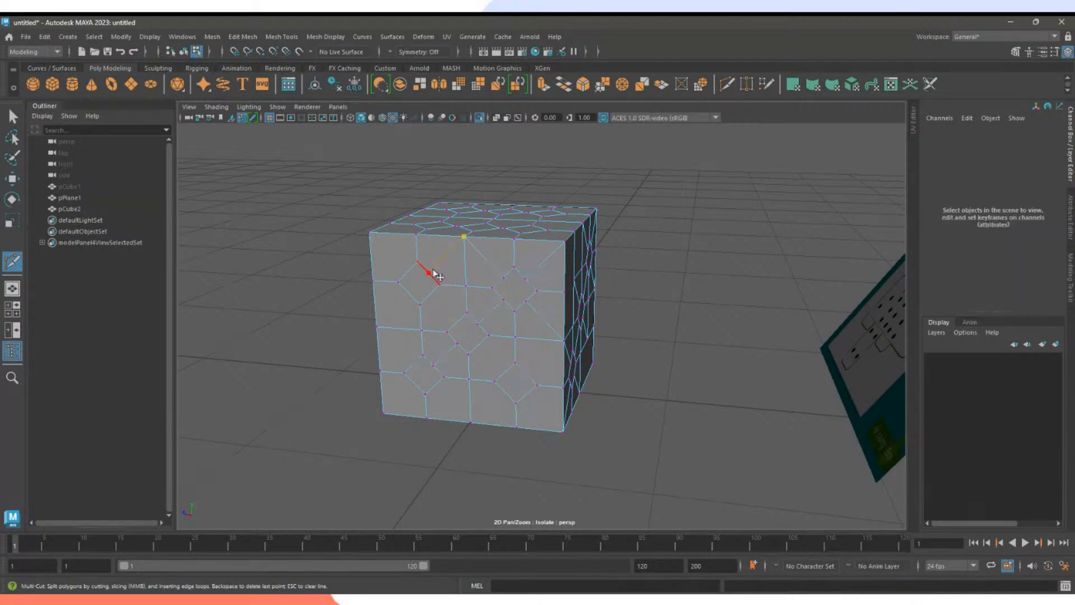
click(371, 233)
click(408, 272)
key(Return)
Cut between the two diamonds and diagonally out to the bottom-right and bottom-left corners.
click(429, 295)
click(458, 322)
key(Return)
click(479, 354)
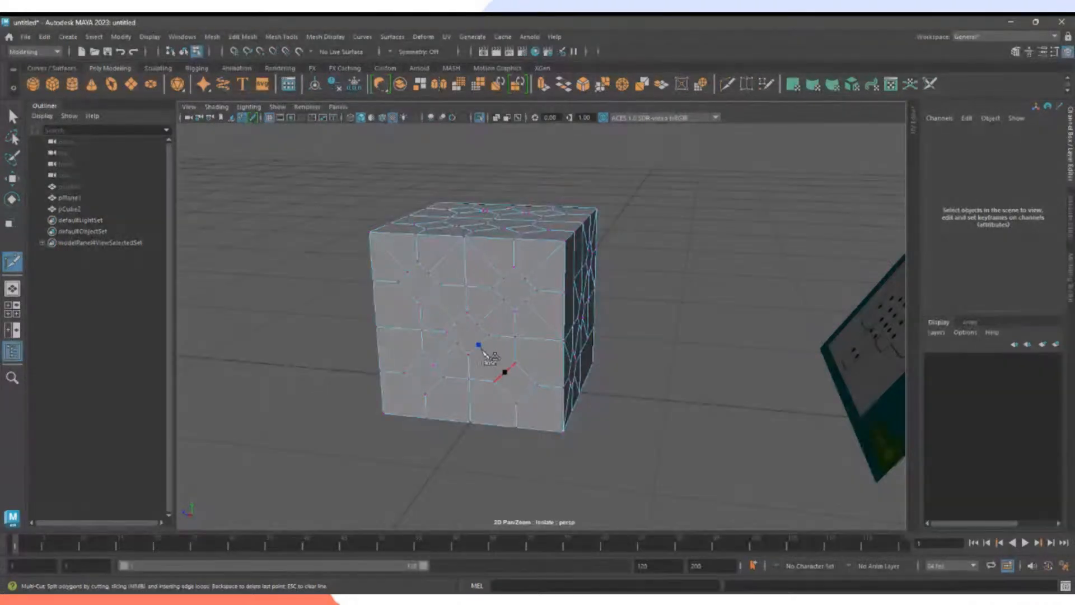
click(505, 372)
right_click(554, 407)
click(527, 395)
click(563, 432)
click(414, 384)
right_click(384, 415)
Cut from the bottom edge to the diamond edge, cancelling a stray left-side cut.
click(471, 423)
click(435, 386)
right_click(436, 387)
click(376, 327)
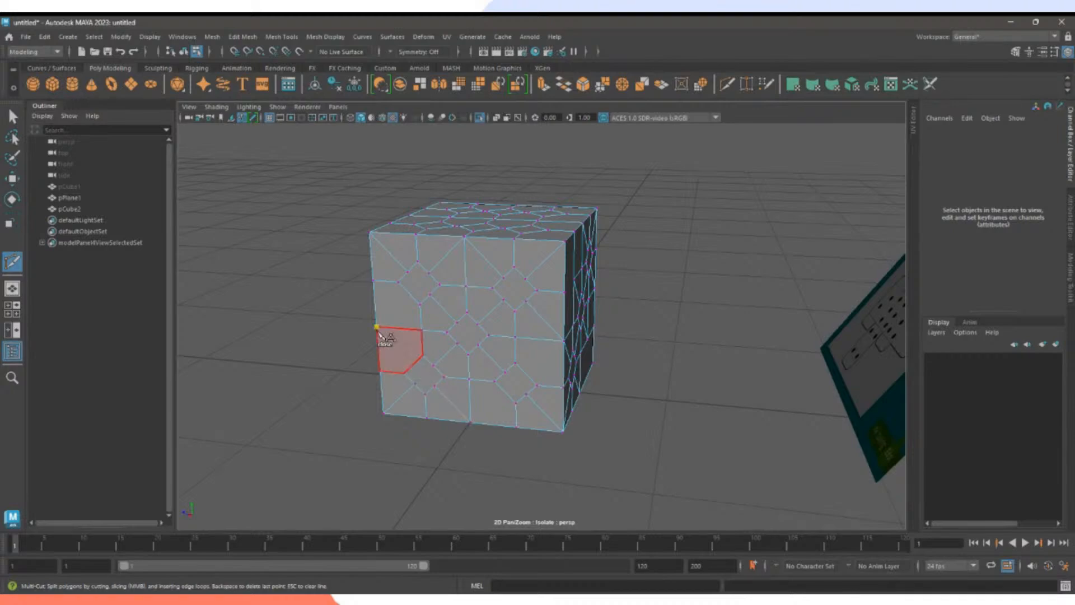
click(413, 363)
key(Escape)
Try cuts from the left, right and bottom edges, cancelling the unwanted pending points with Escape.
click(377, 327)
click(408, 294)
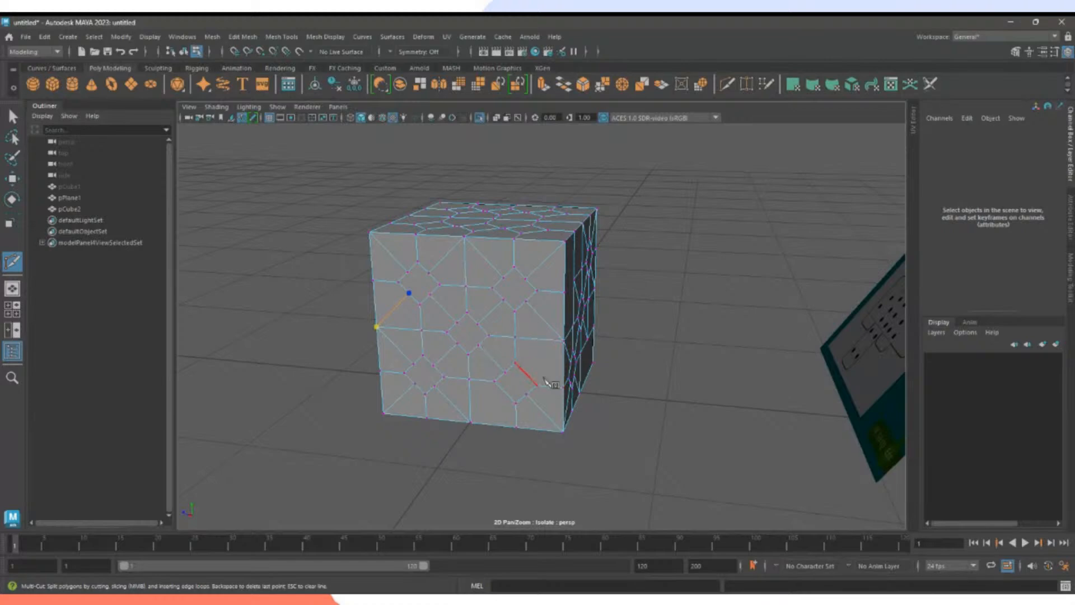
click(564, 340)
click(526, 373)
key(Escape)
click(470, 422)
click(507, 394)
key(Escape)
On the one-pip face, Multi-Cut an edge from each of the four corners to the octagon.
alt+drag(466, 463, 468, 352)
click(412, 248)
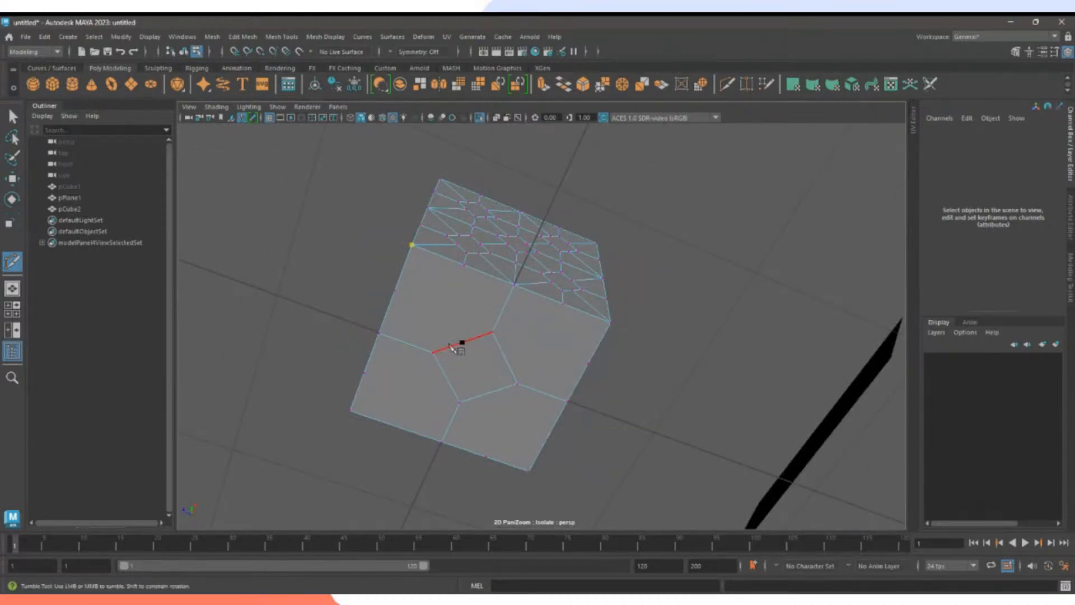
click(462, 344)
right_click(580, 342)
click(611, 325)
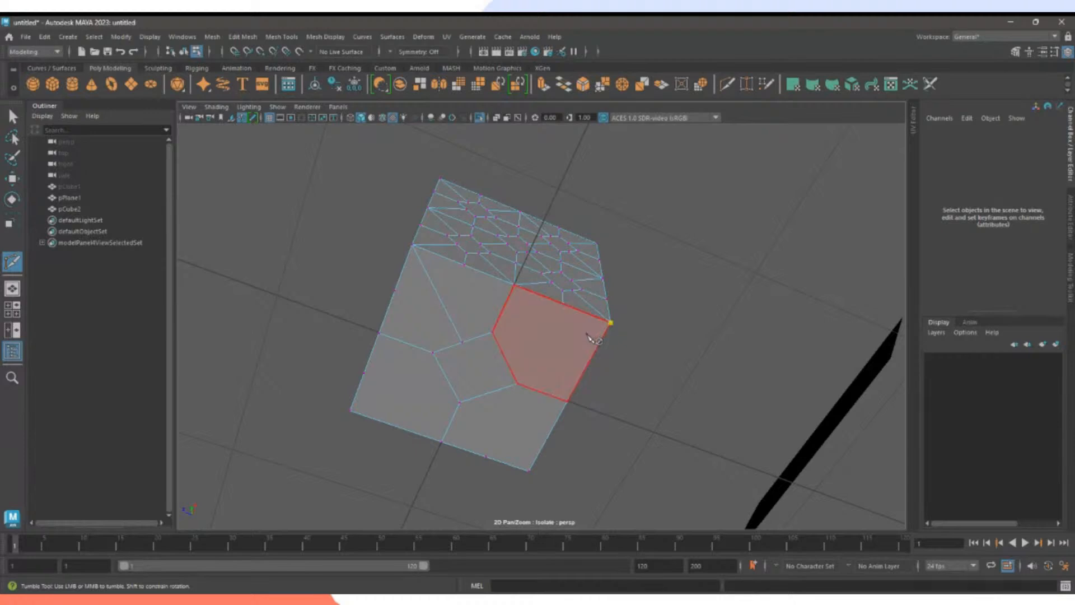
click(508, 360)
right_click(553, 415)
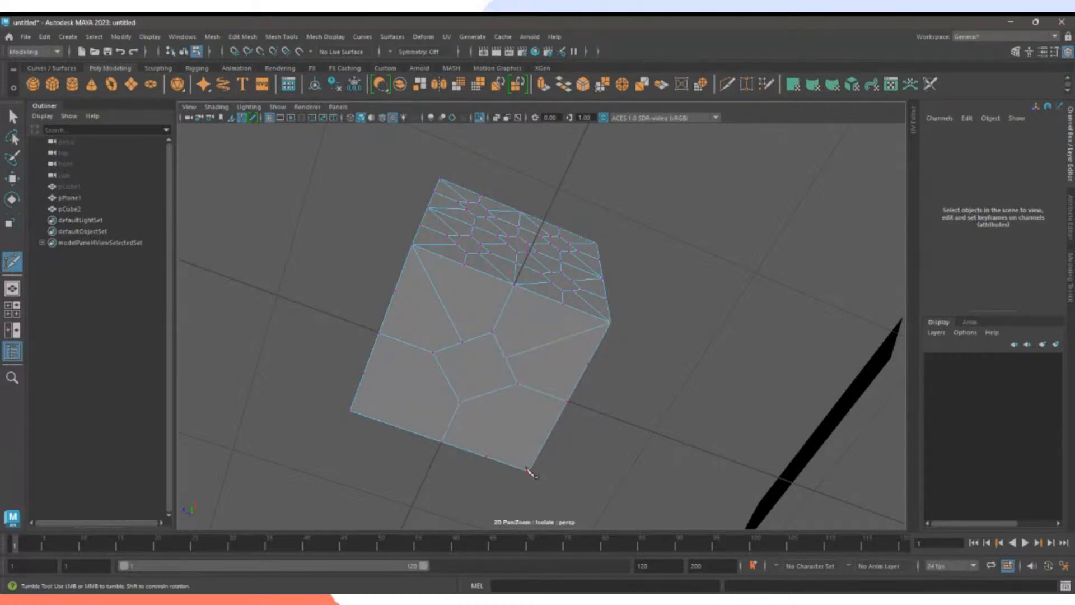
click(529, 471)
click(489, 392)
right_click(506, 426)
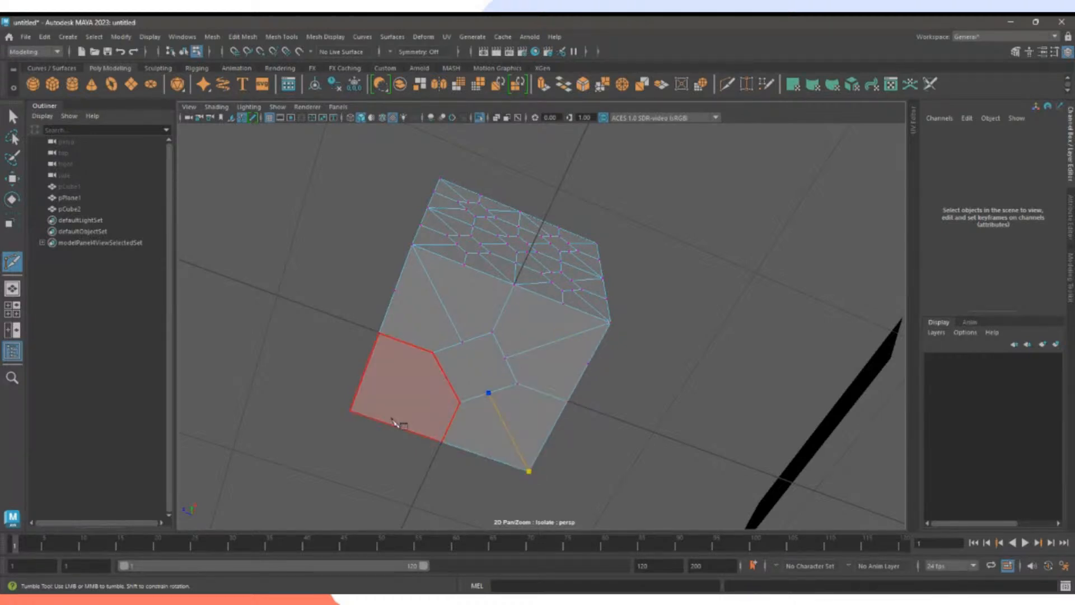
click(351, 410)
click(447, 377)
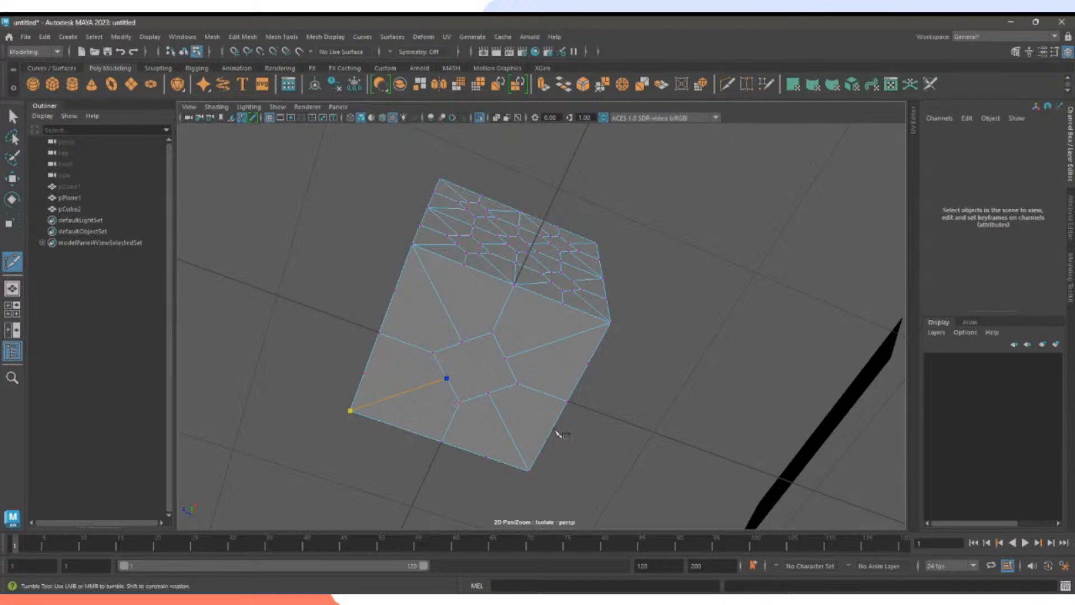
right_click(558, 435)
Cut both corner-to-corner diagonals across the top face.
alt+drag(559, 434, 487, 442)
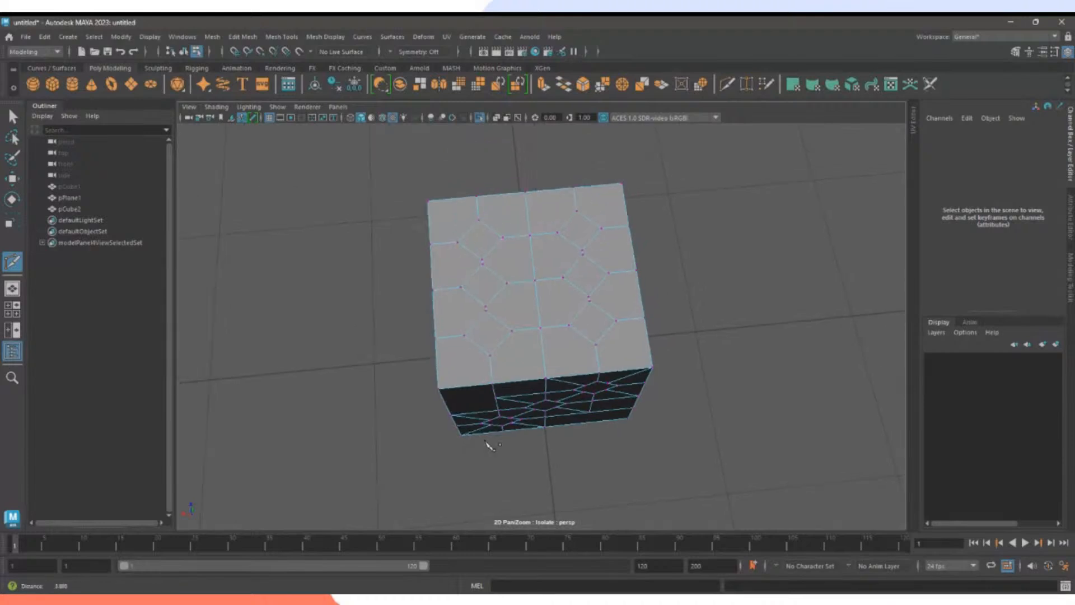
alt+right_drag(487, 441, 507, 417)
click(424, 198)
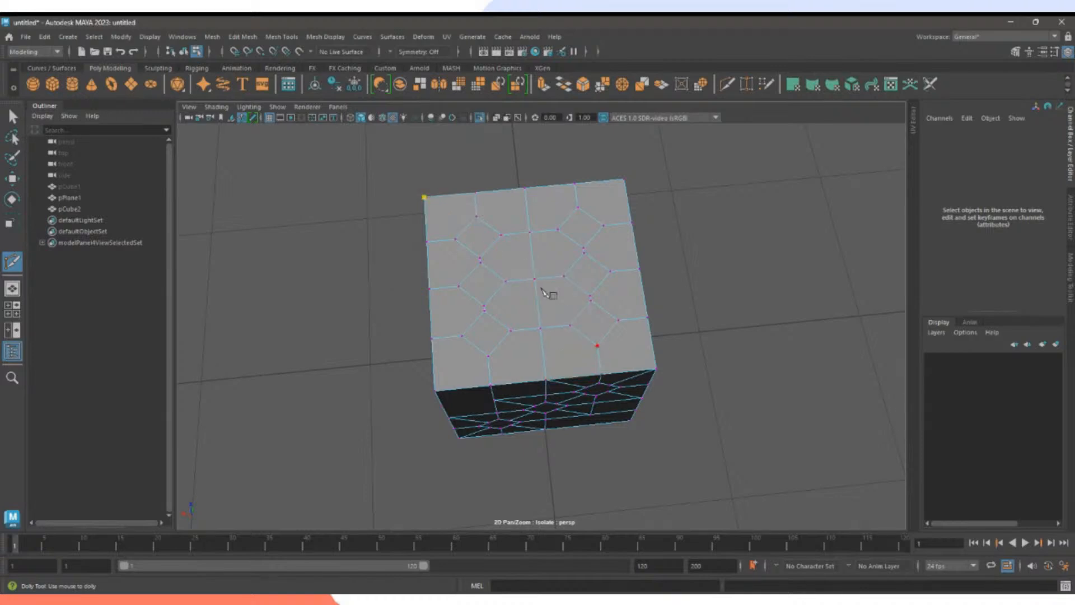
click(655, 369)
right_click(755, 392)
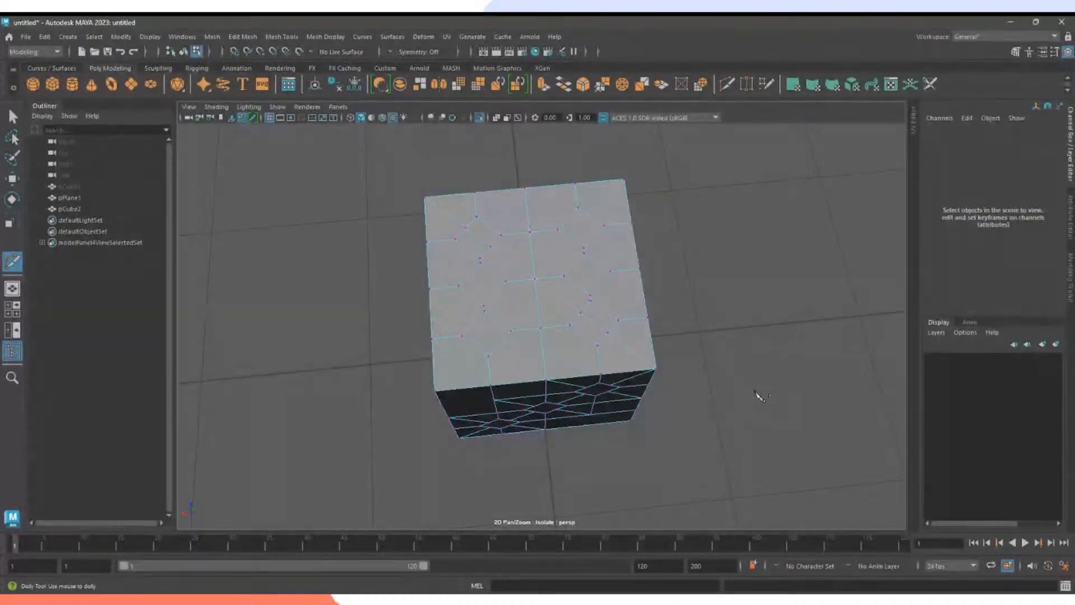
click(624, 180)
click(435, 391)
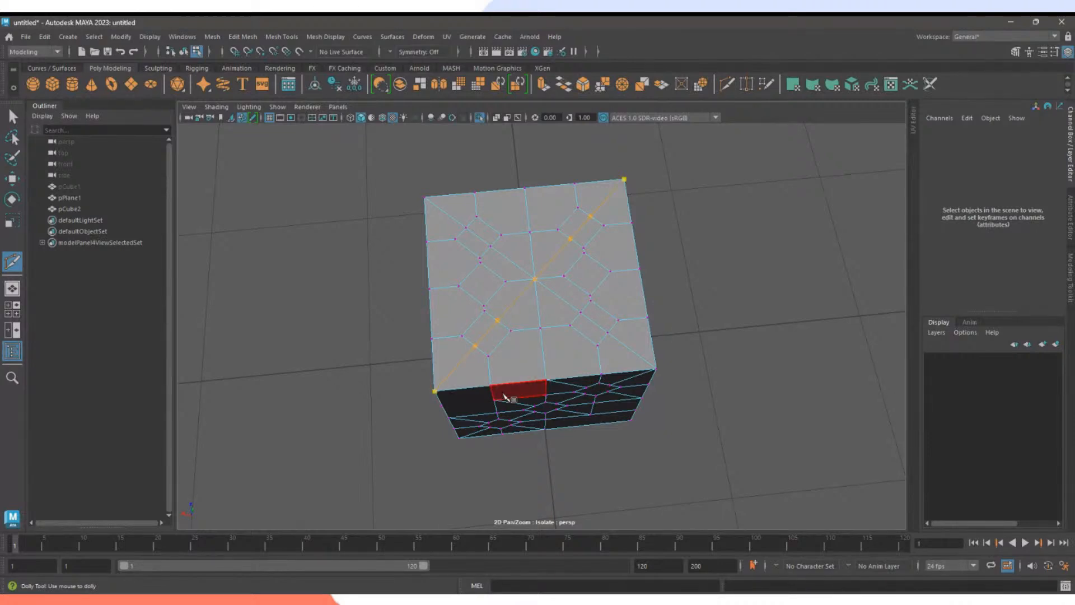
right_click(504, 397)
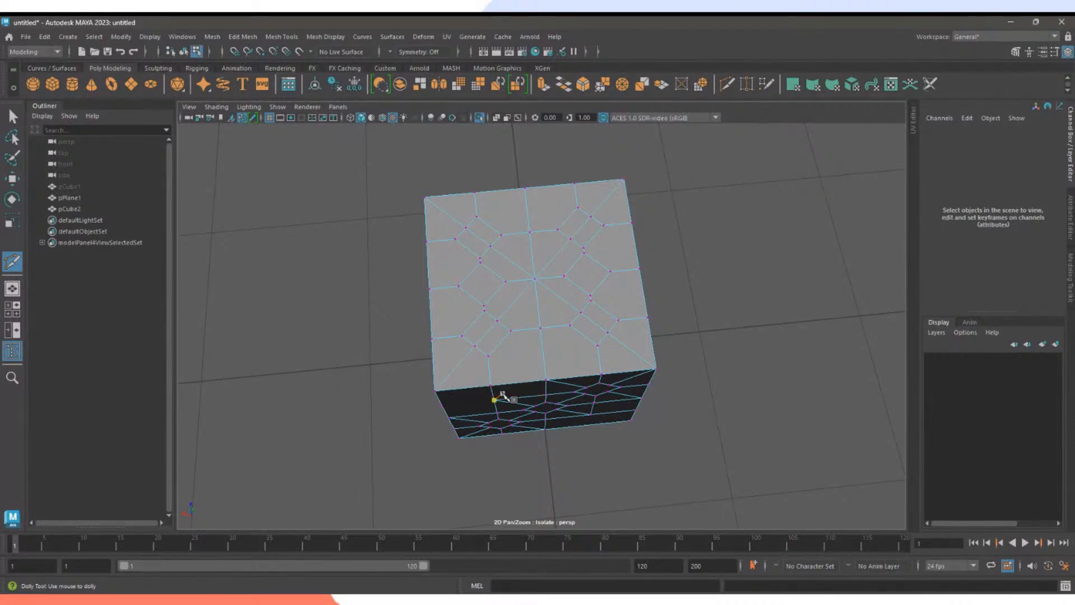
Cut a diamond-shaped path on the top face linking the midpoints of its top, right, bottom and left edges.
click(524, 188)
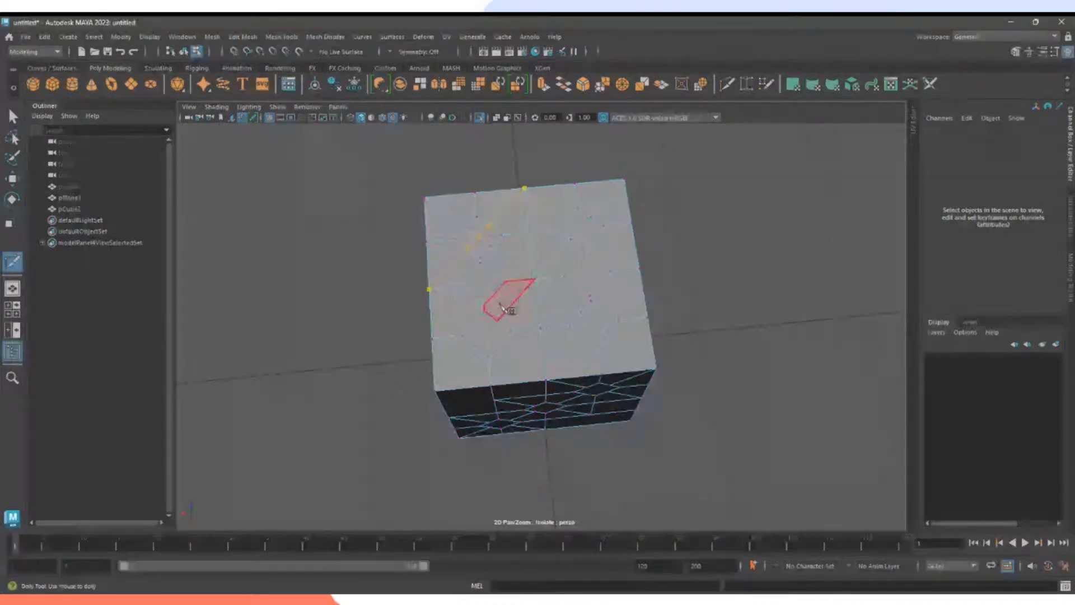
right_click(528, 193)
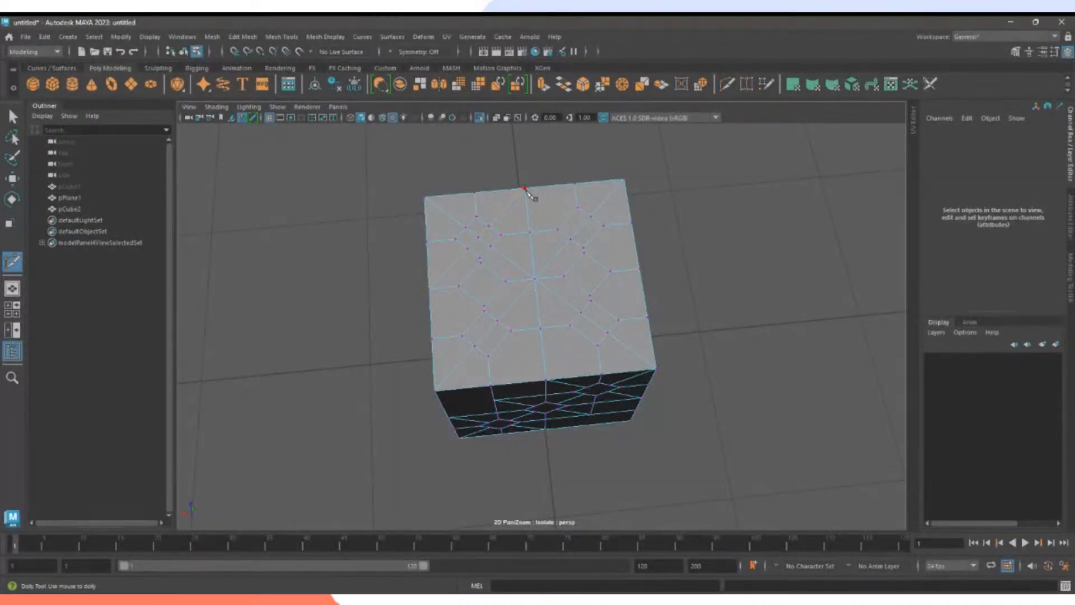
click(524, 189)
click(639, 269)
click(547, 381)
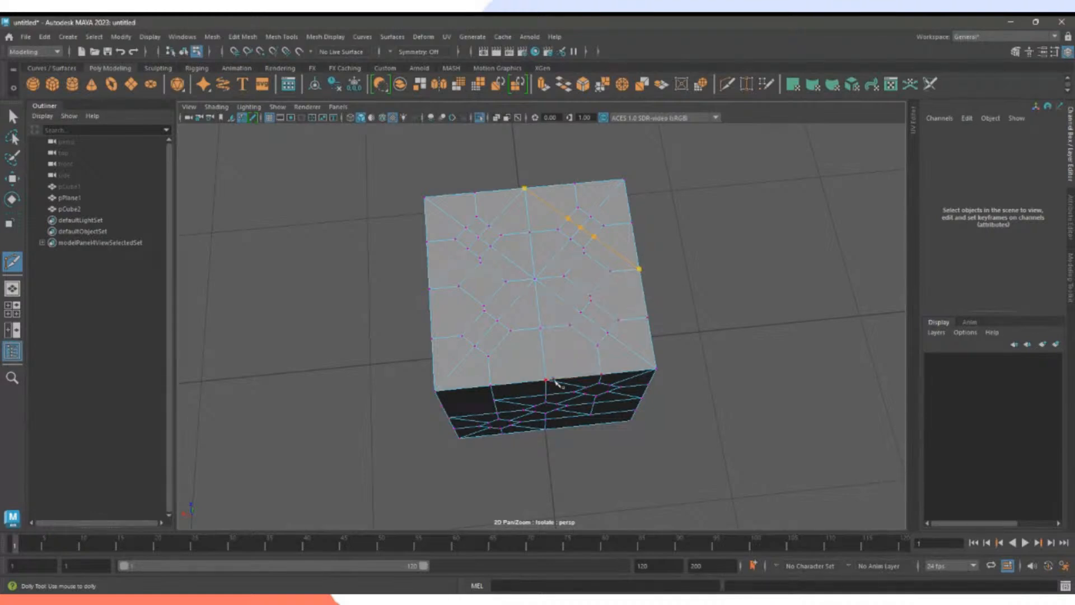
click(431, 290)
right_click(702, 391)
Select the unwanted diagonal edges on the top face and delete them with Ctrl+Delete.
key(q)
right_drag(476, 233, 476, 203)
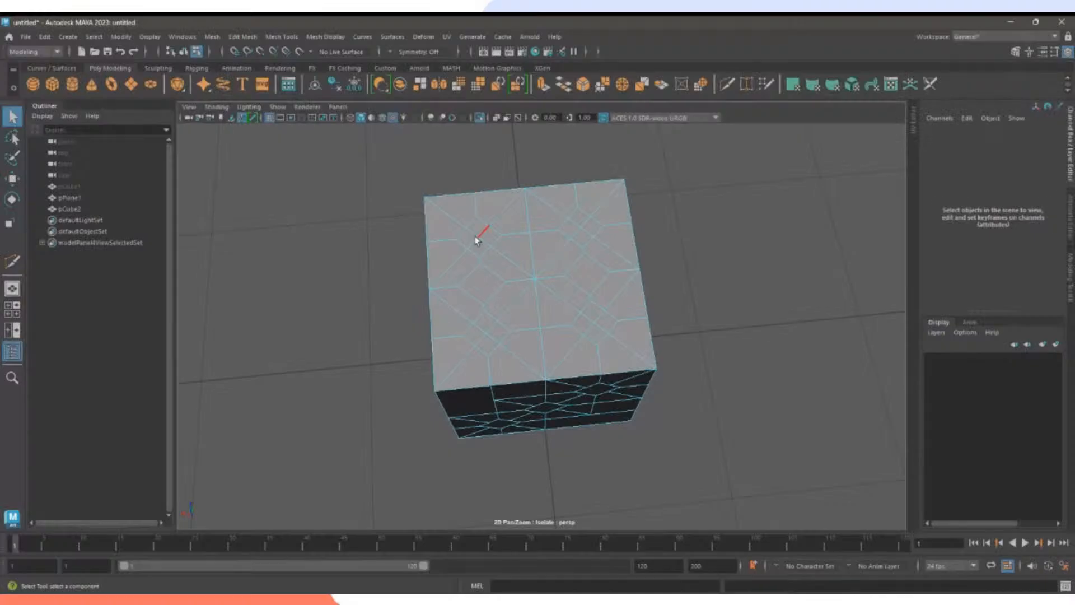
click(475, 234)
click(485, 240)
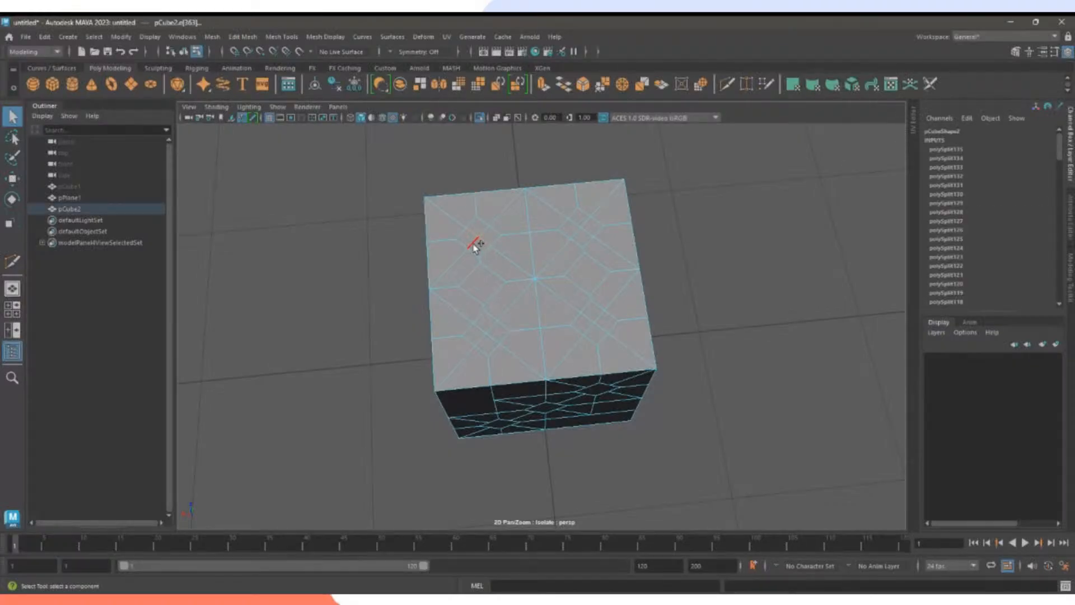
shift+click(574, 234)
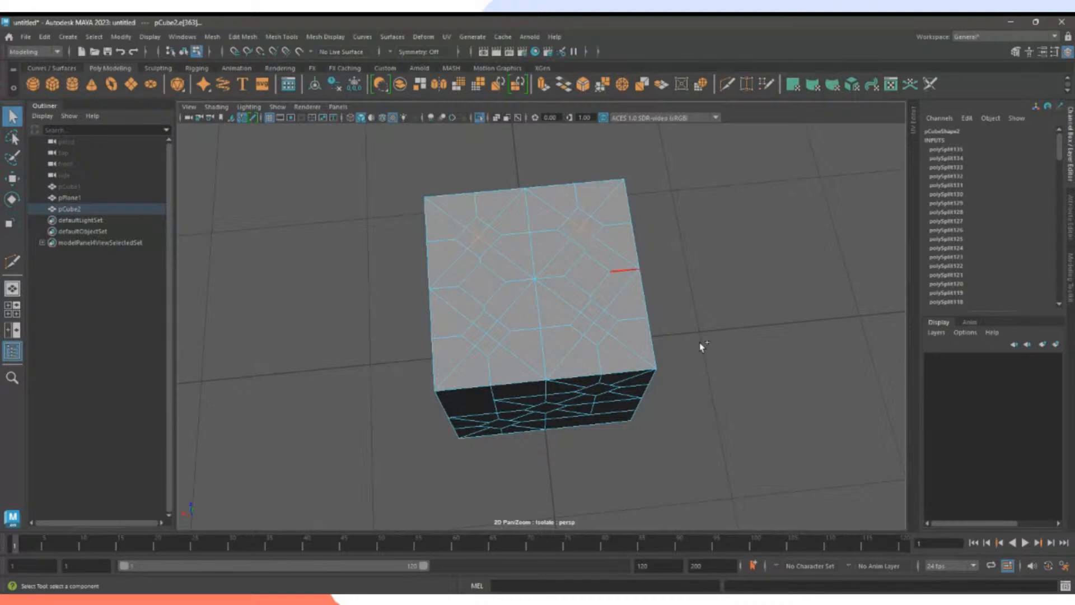
shift+click(598, 318)
shift+click(488, 336)
key(ctrl+Delete)
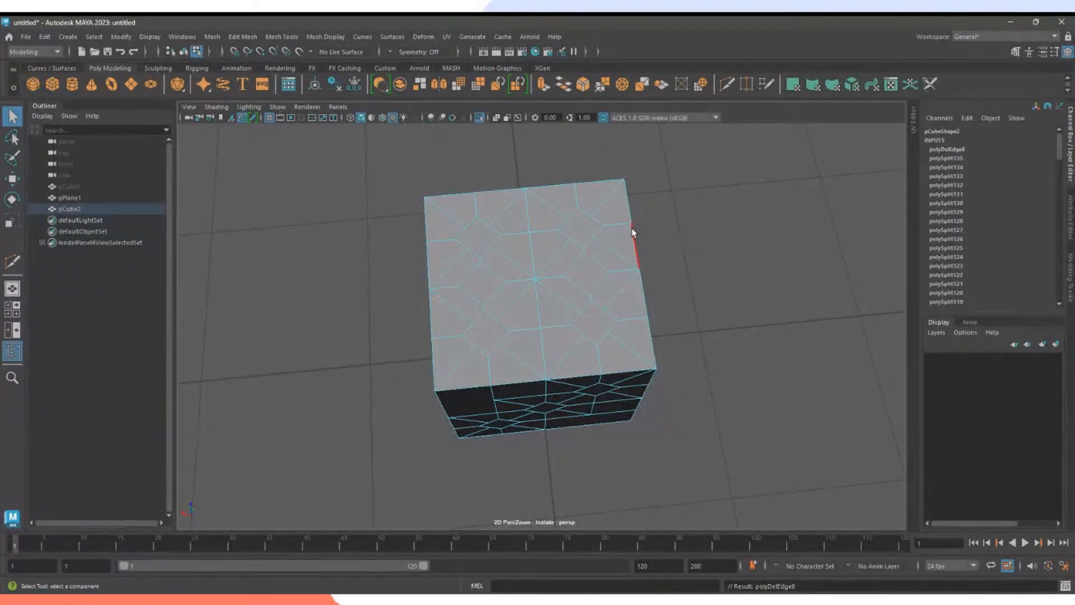
Redraw cleaner diagonal Multi-Cut edges linking the top-face pip outlines to each other and the borders.
click(702, 85)
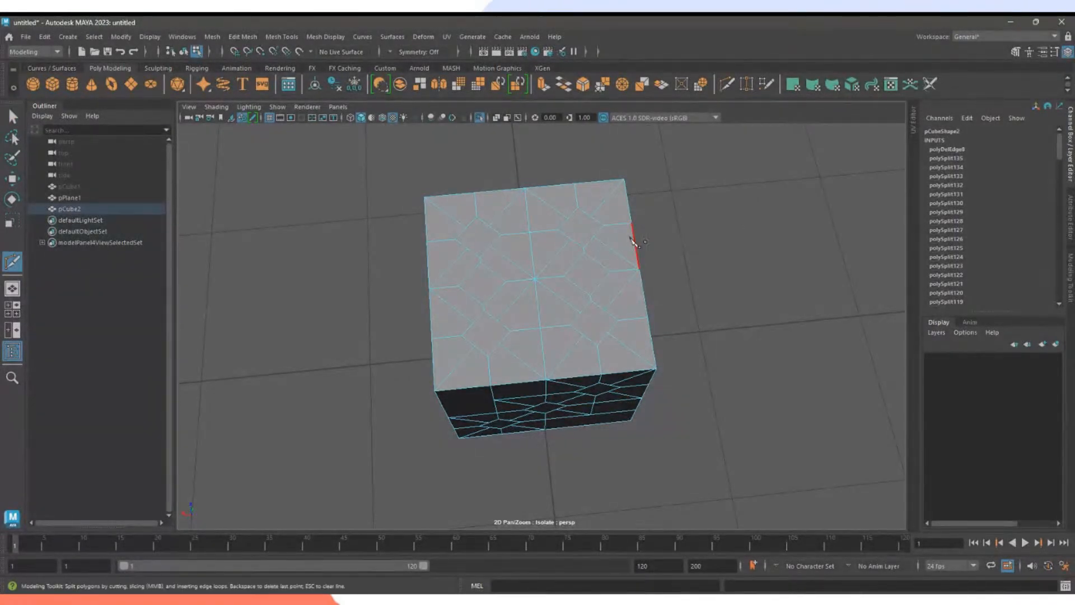
click(597, 263)
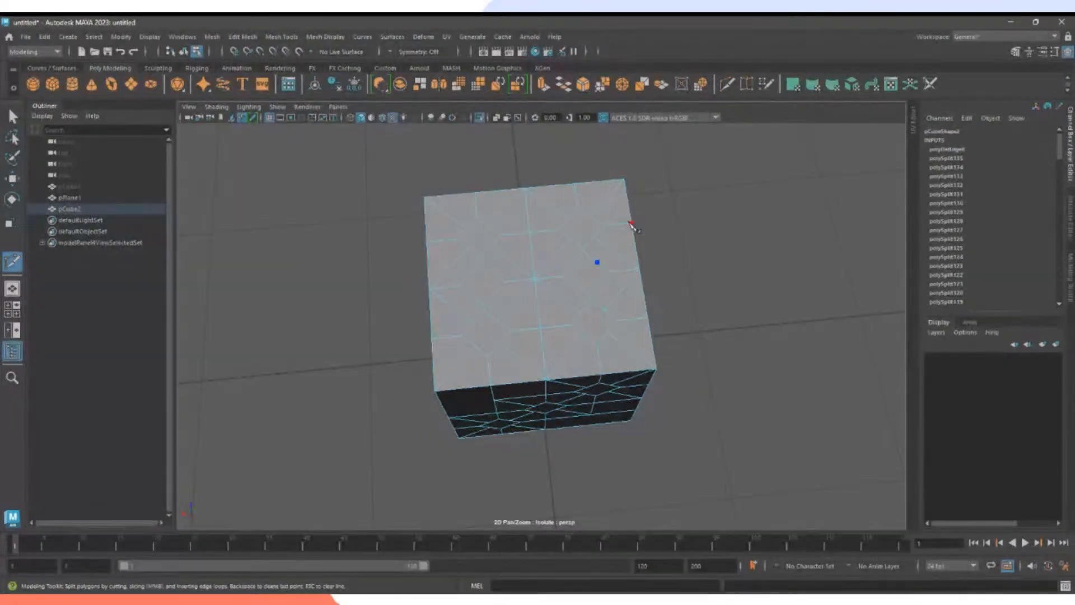
right_click(670, 302)
click(430, 244)
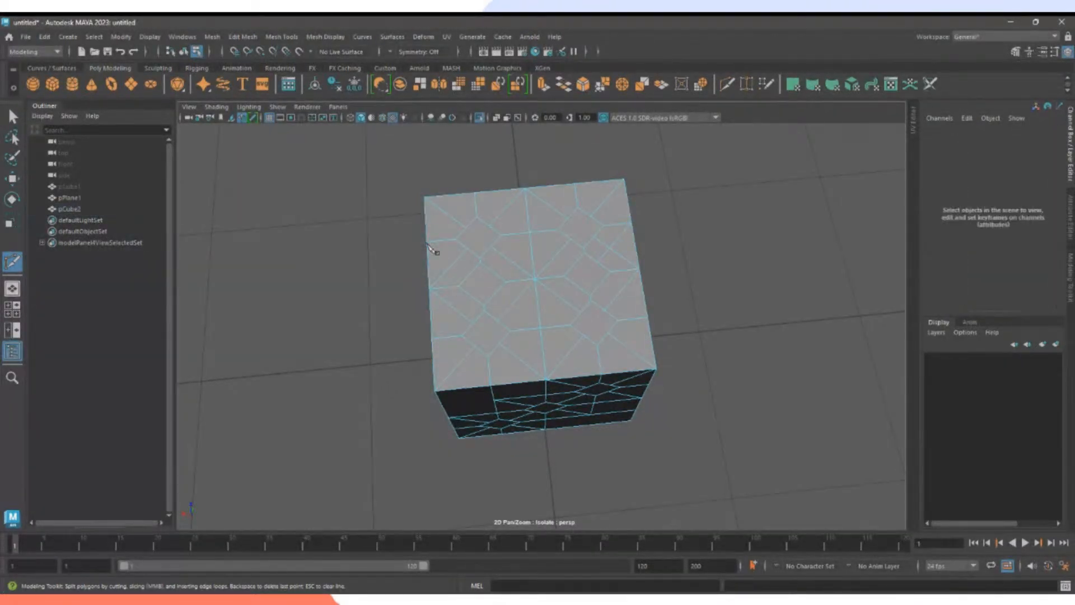
right_click(583, 265)
click(541, 330)
click(579, 288)
right_click(634, 348)
click(530, 232)
click(434, 337)
right_click(440, 338)
Delete a stray edge on the top face while the Move tool is active.
key(w)
click(584, 275)
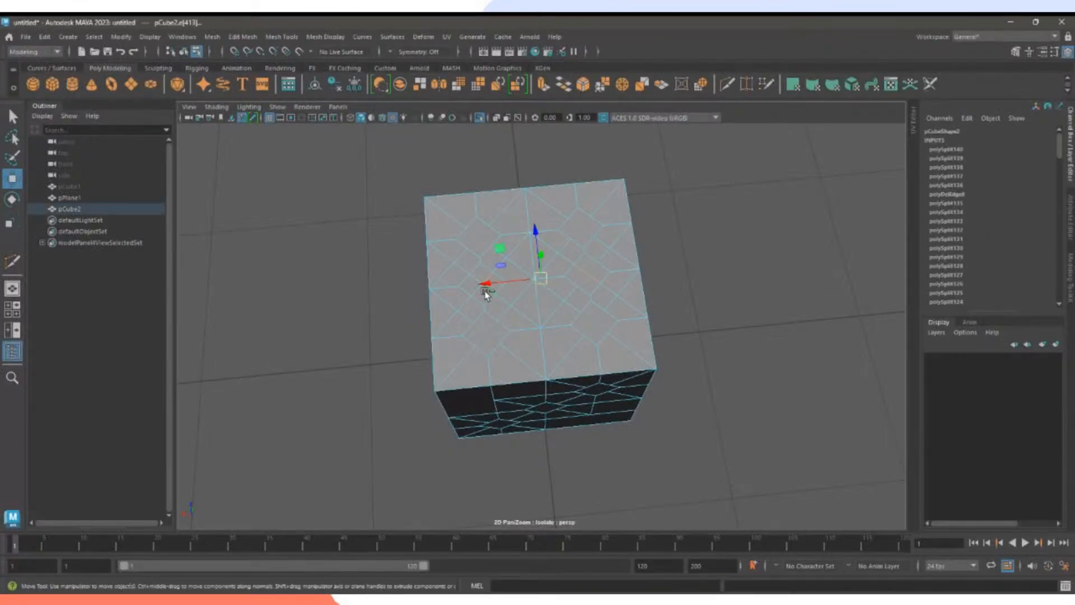
drag(482, 285, 477, 285)
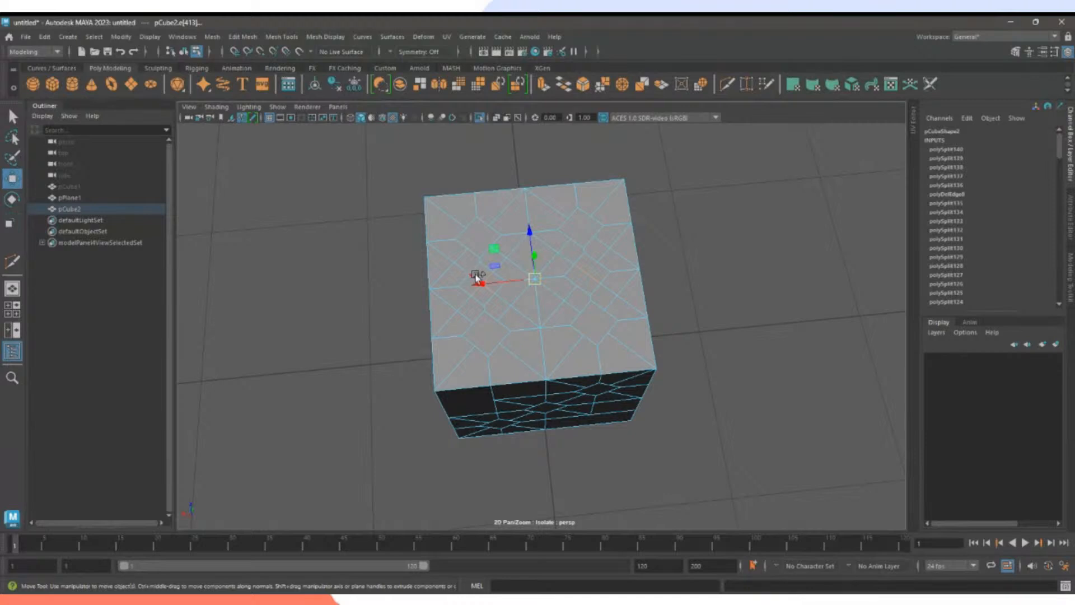
key(Delete)
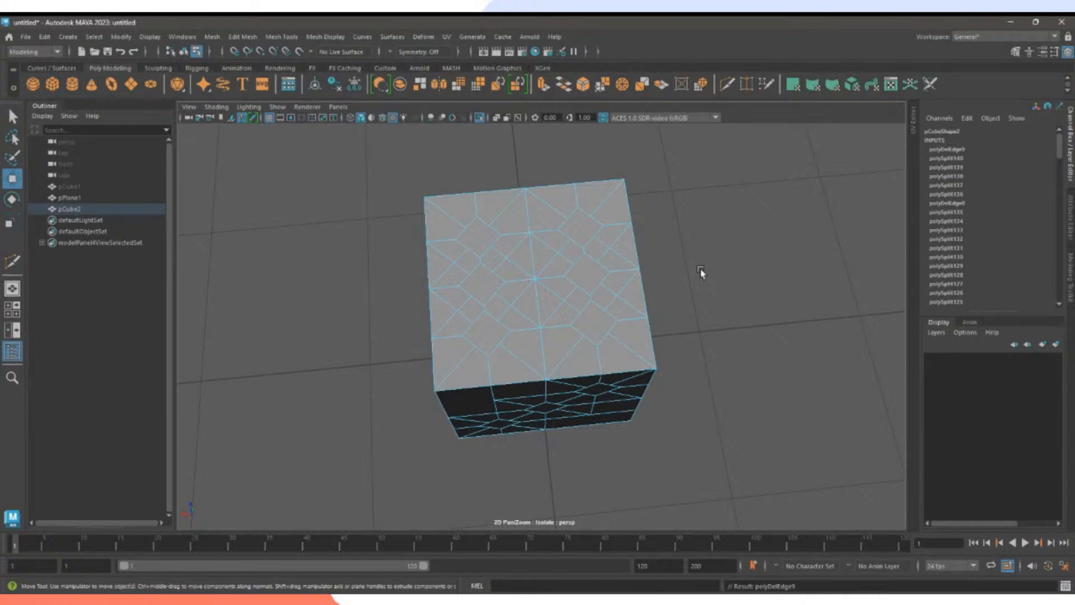
Switch to vertex mode and select eight vertices on the top face.
alt+drag(700, 272, 517, 448)
right_drag(577, 244, 530, 246)
key(q)
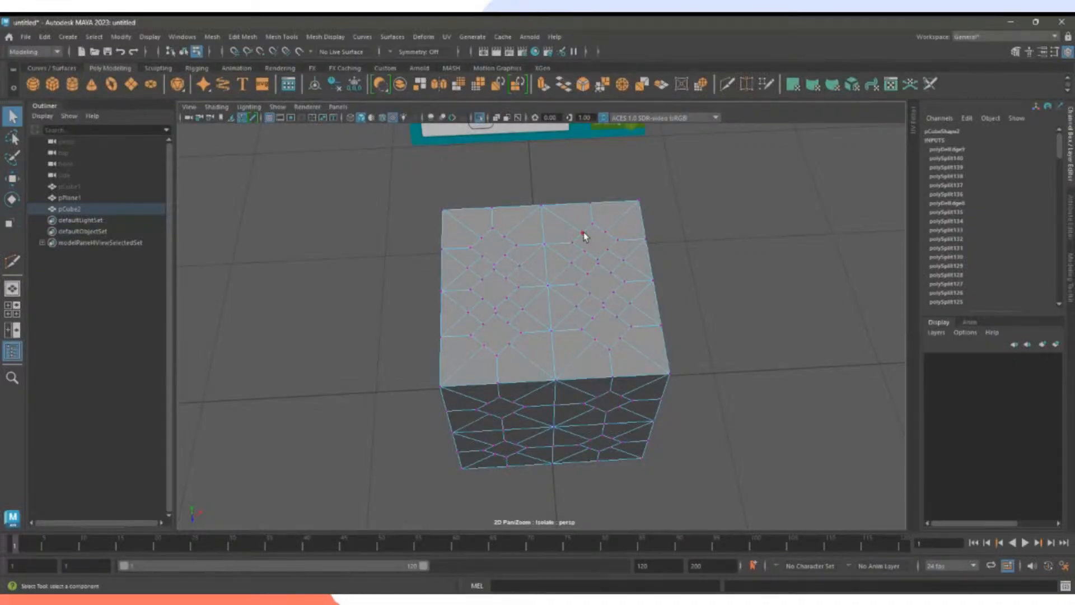
click(583, 233)
shift+click(618, 241)
shift+click(608, 250)
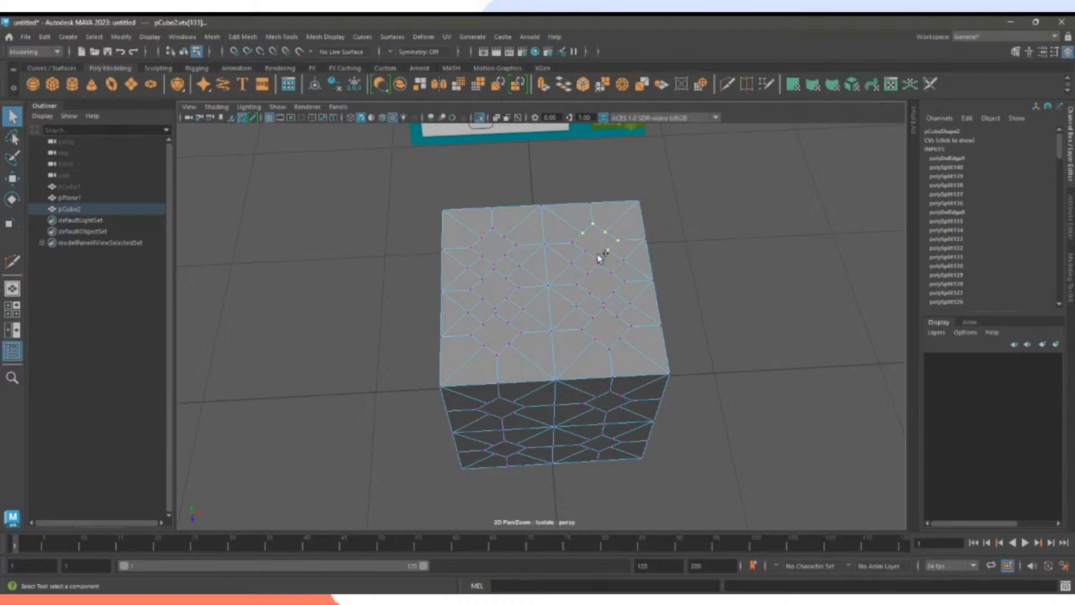
shift+click(571, 242)
shift+click(587, 273)
shift+click(598, 264)
shift+click(611, 273)
shift+click(624, 281)
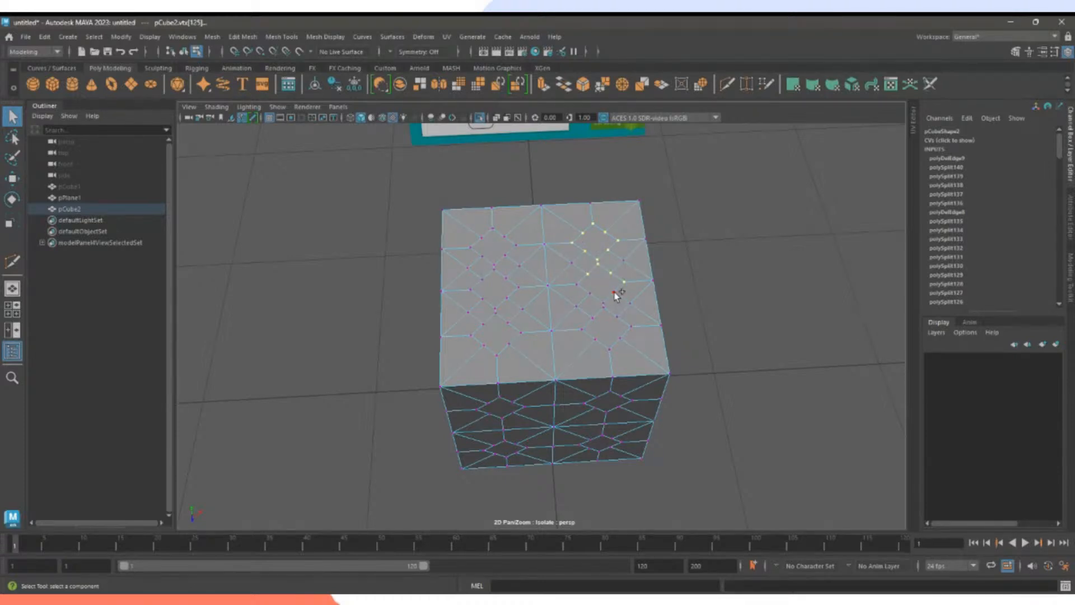
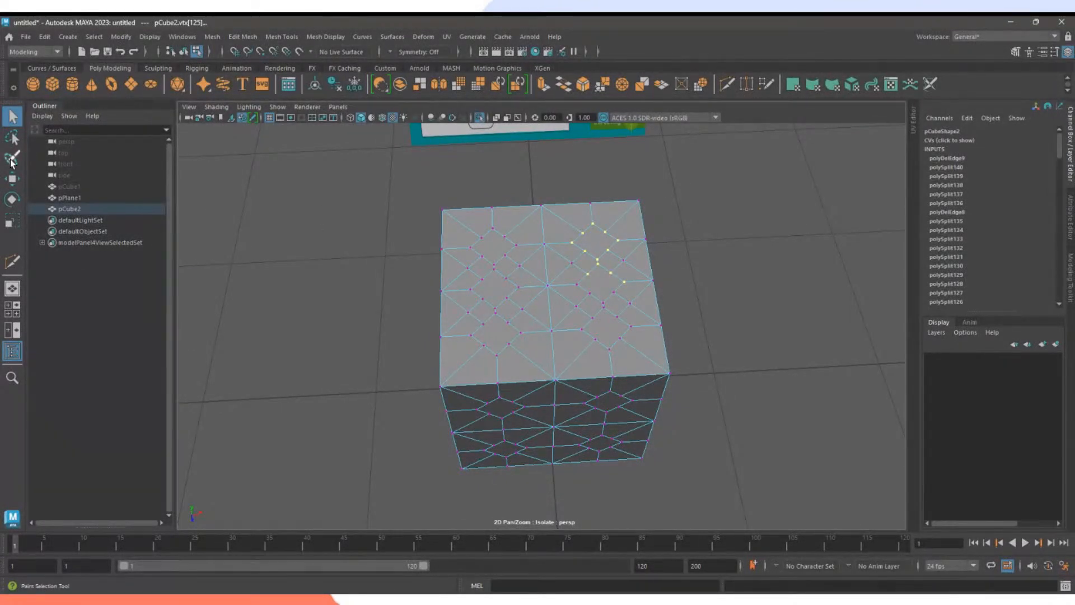
Paint-select vertices around the top-face diamonds and the four corner diamonds on the front face.
scroll(670, 280, up, 2)
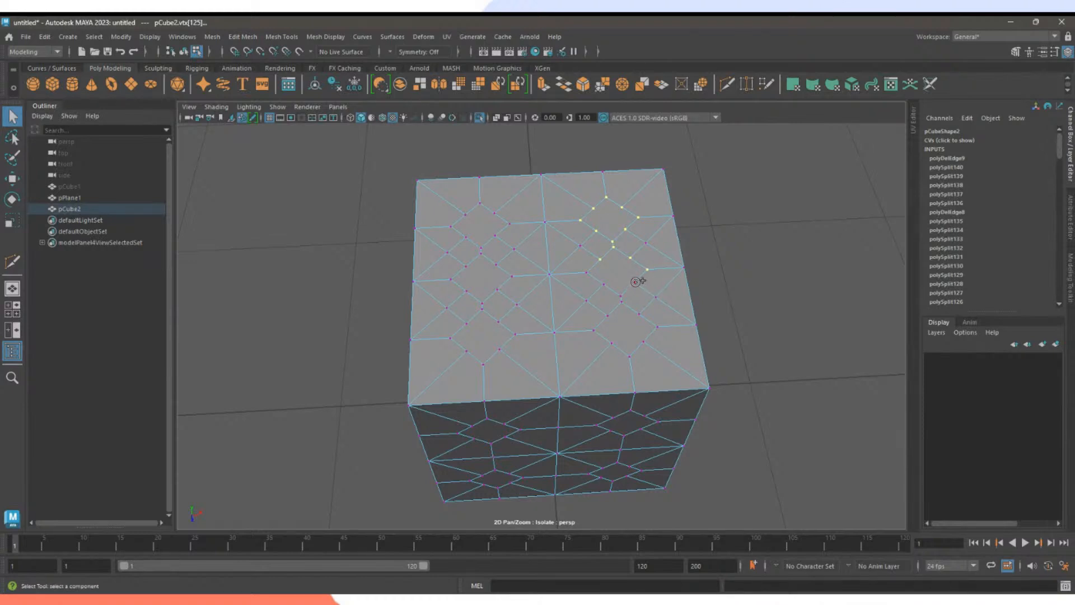
mouse_move(636, 282)
mouse_down()
mouse_move(617, 294)
mouse_move(586, 273)
mouse_move(657, 339)
mouse_move(598, 335)
mouse_move(619, 312)
mouse_up()
mouse_move(486, 312)
mouse_down()
mouse_move(507, 354)
mouse_move(456, 343)
mouse_move(480, 255)
mouse_move(508, 272)
mouse_move(484, 301)
mouse_move(470, 204)
mouse_move(541, 269)
mouse_up()
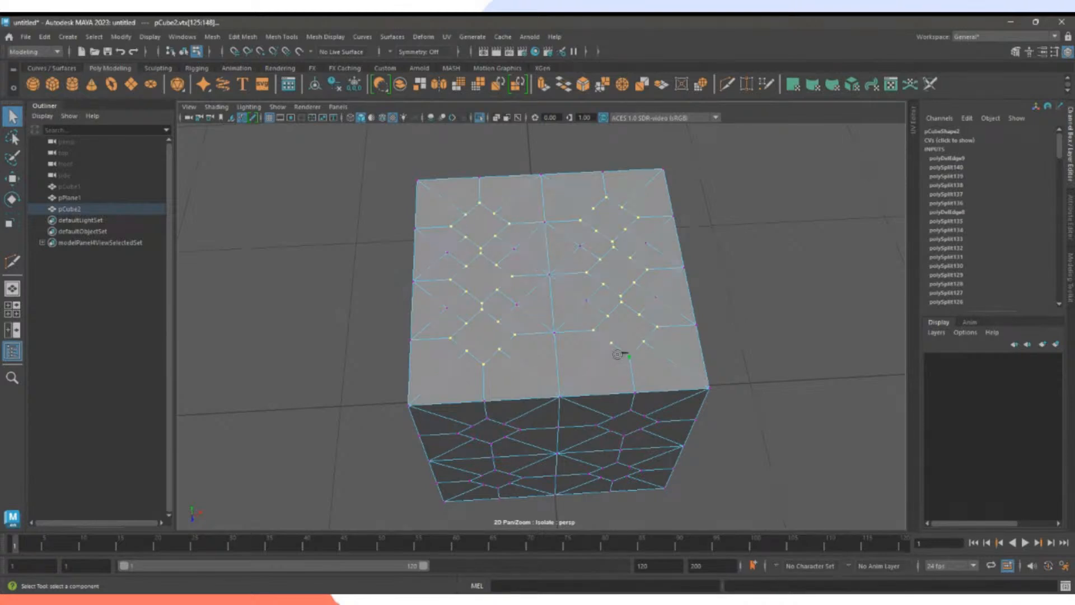
alt+drag(619, 352, 553, 299)
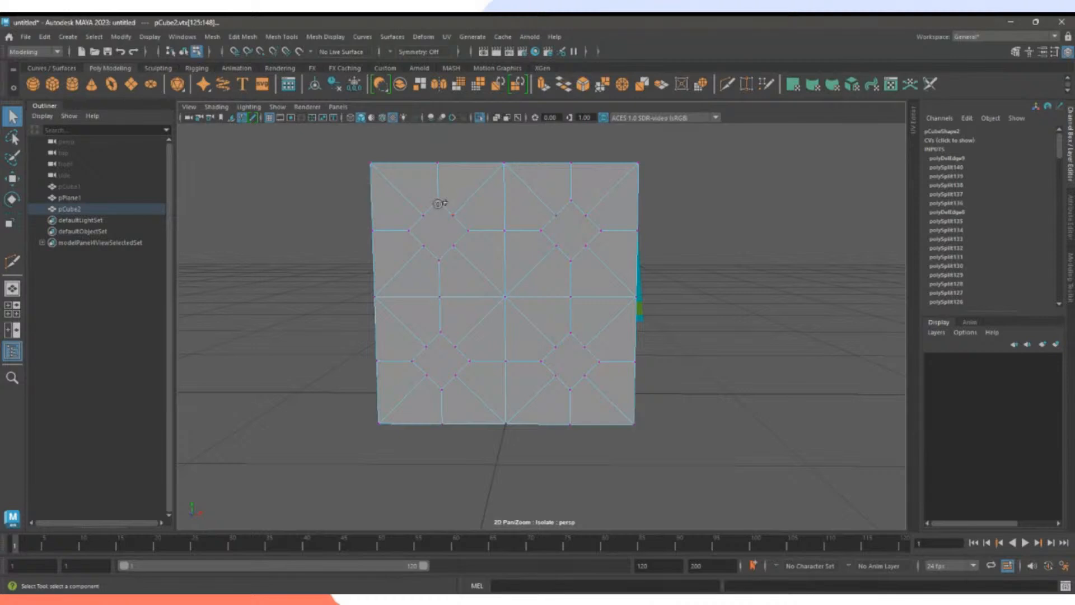
mouse_move(440, 203)
mouse_down()
mouse_move(467, 231)
mouse_move(425, 251)
mouse_move(419, 219)
mouse_up()
mouse_move(566, 202)
mouse_down()
mouse_move(602, 228)
mouse_move(559, 240)
mouse_move(566, 208)
mouse_up()
mouse_move(575, 330)
mouse_down()
mouse_move(597, 364)
mouse_move(552, 359)
mouse_move(571, 335)
mouse_up()
mouse_move(452, 342)
mouse_down()
mouse_move(436, 394)
mouse_move(419, 356)
mouse_move(433, 345)
mouse_up()
Orbit between faces and add the upper-right, central and lower-left diamond vertex rings.
mouse_move(433, 345)
alt+mouse_down()
mouse_move(554, 358)
mouse_move(557, 339)
alt+mouse_up()
mouse_move(518, 215)
mouse_down()
mouse_move(509, 283)
mouse_move(504, 233)
mouse_up()
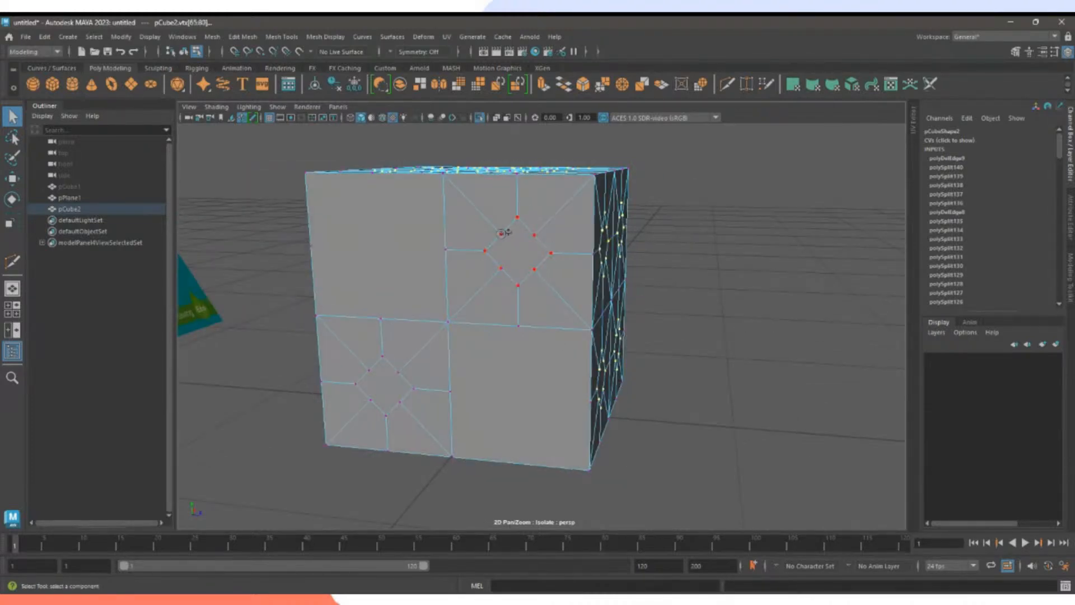
mouse_move(402, 373)
mouse_down()
mouse_move(379, 408)
mouse_move(367, 371)
mouse_move(506, 368)
mouse_up()
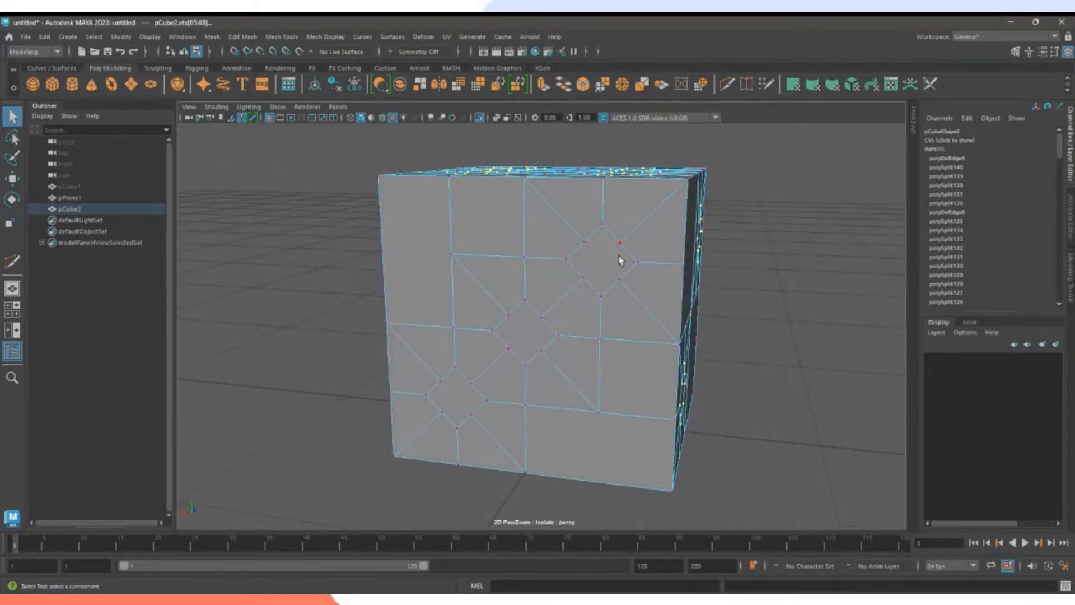
mouse_move(603, 226)
mouse_down()
mouse_move(619, 234)
mouse_move(602, 291)
mouse_move(584, 238)
mouse_up()
mouse_move(522, 322)
mouse_down()
mouse_move(538, 310)
mouse_move(557, 339)
mouse_move(515, 310)
mouse_move(502, 328)
mouse_up()
mouse_move(463, 368)
mouse_down()
mouse_move(486, 403)
mouse_move(431, 395)
mouse_move(544, 395)
mouse_move(620, 257)
mouse_up()
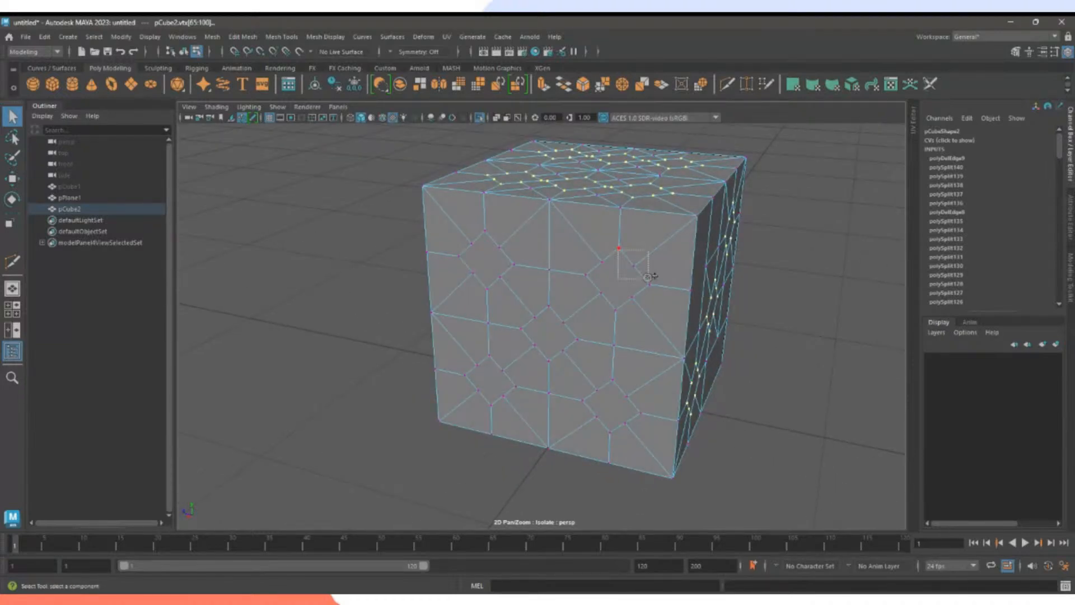
Restore the cleared selection, then add the remaining front diamonds and the inner square's vertices.
click(643, 291)
key(ctrl+z)
mouse_move(621, 246)
mouse_down()
mouse_move(620, 297)
mouse_move(603, 261)
mouse_move(625, 317)
mouse_move(616, 311)
mouse_up()
mouse_move(612, 383)
mouse_down()
mouse_move(641, 413)
mouse_move(595, 416)
mouse_move(576, 367)
mouse_up()
mouse_move(562, 308)
mouse_down()
mouse_move(565, 353)
mouse_move(530, 321)
mouse_up()
mouse_move(486, 232)
mouse_down()
mouse_move(516, 259)
mouse_move(476, 278)
mouse_move(470, 240)
mouse_up()
mouse_move(462, 348)
mouse_down()
mouse_move(511, 375)
mouse_move(474, 377)
mouse_move(715, 343)
mouse_move(698, 264)
mouse_move(663, 273)
mouse_up()
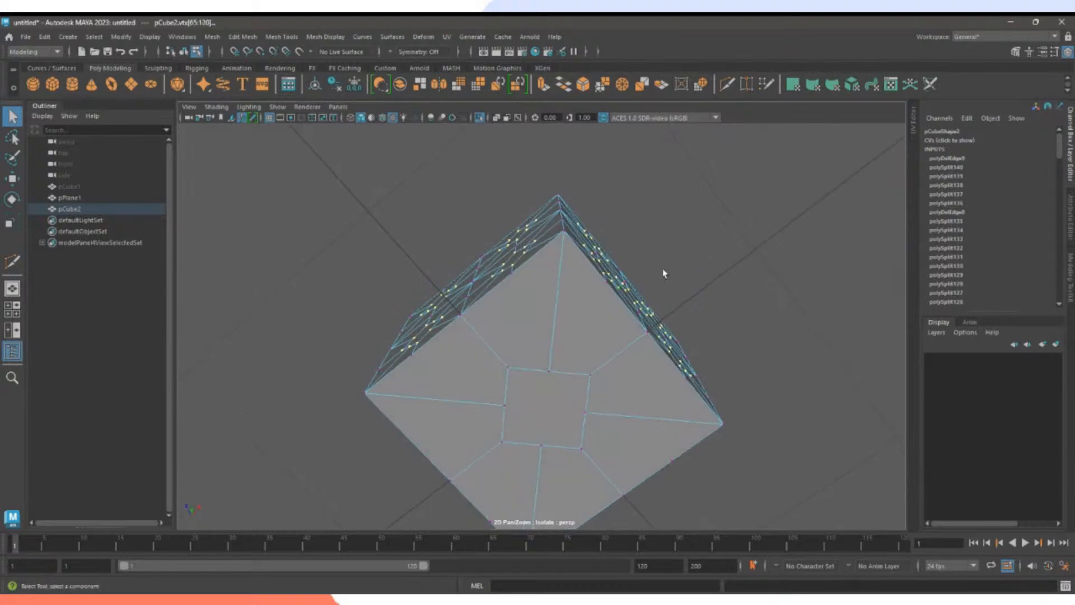
drag(509, 389, 593, 387)
mouse_move(562, 451)
mouse_down()
mouse_move(512, 436)
mouse_move(507, 403)
mouse_move(696, 391)
mouse_move(731, 437)
mouse_move(404, 398)
mouse_move(492, 404)
mouse_move(582, 386)
mouse_up()
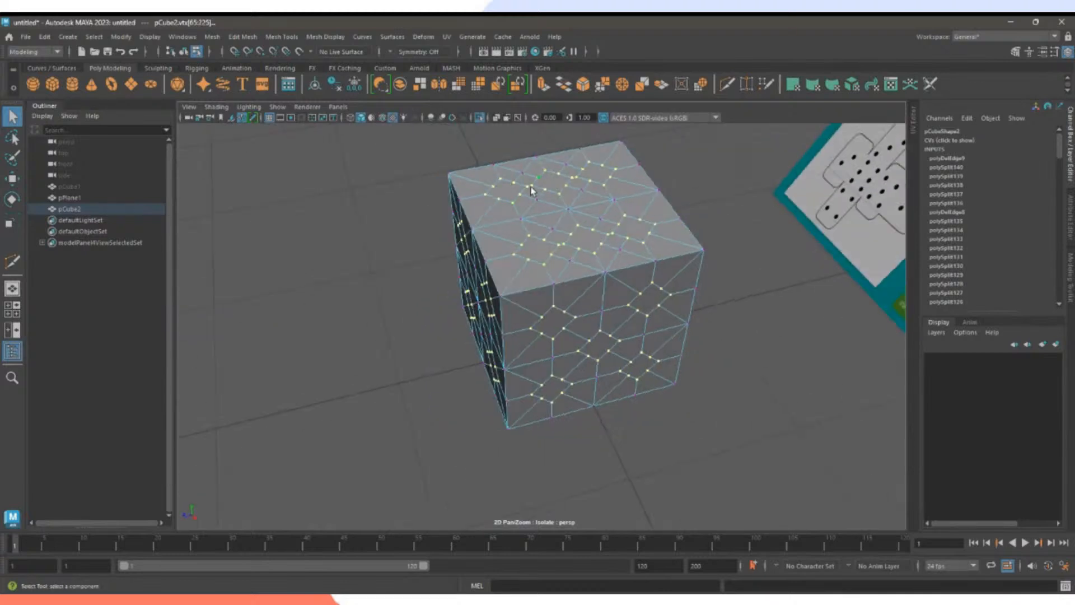
click(701, 85)
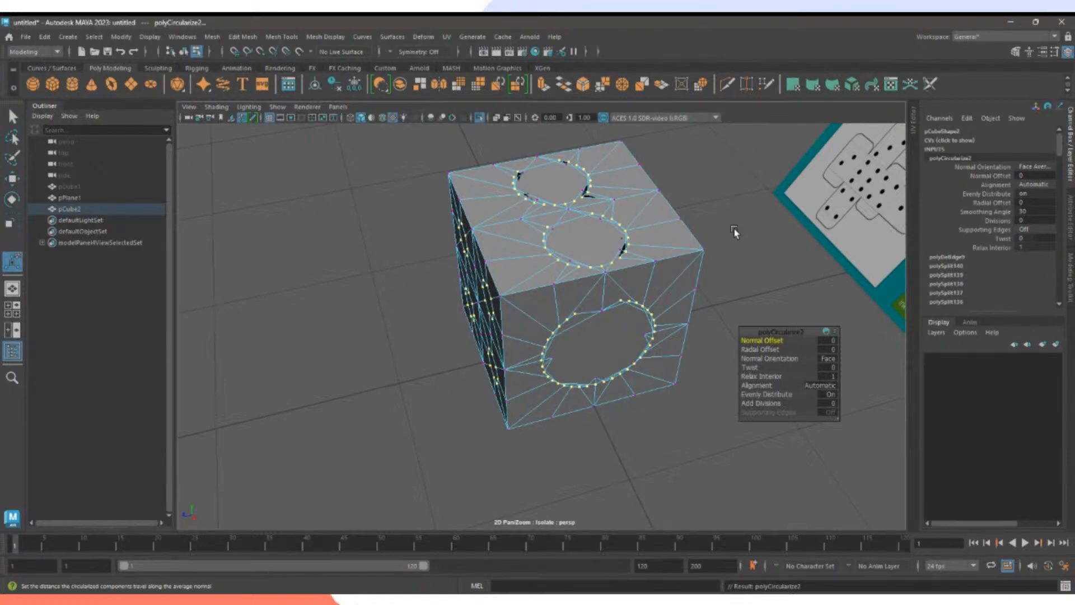
click(770, 395)
drag(715, 392, 692, 395)
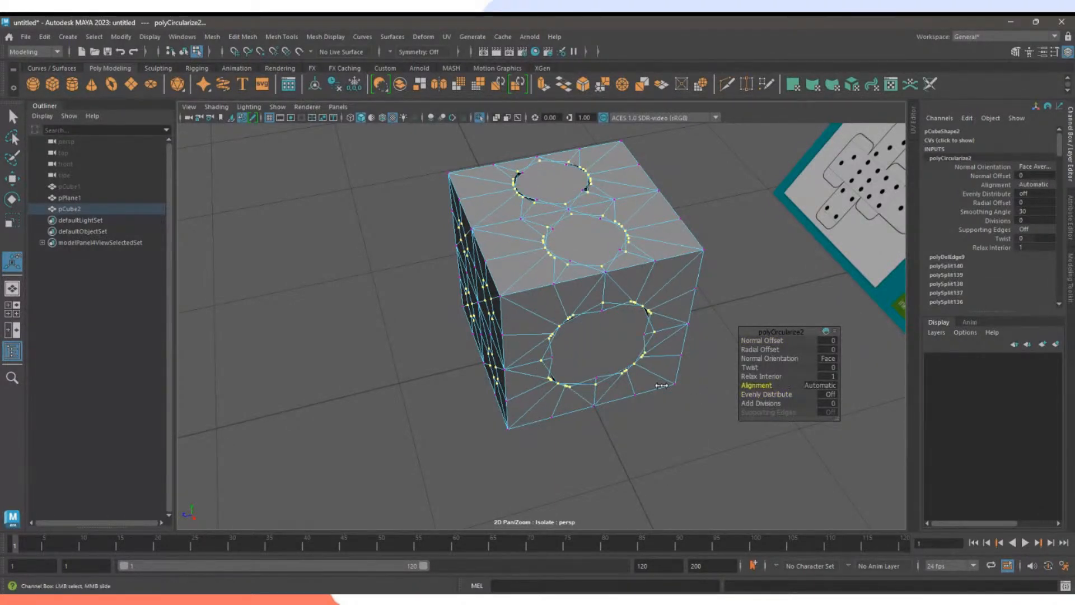
drag(770, 394, 872, 386)
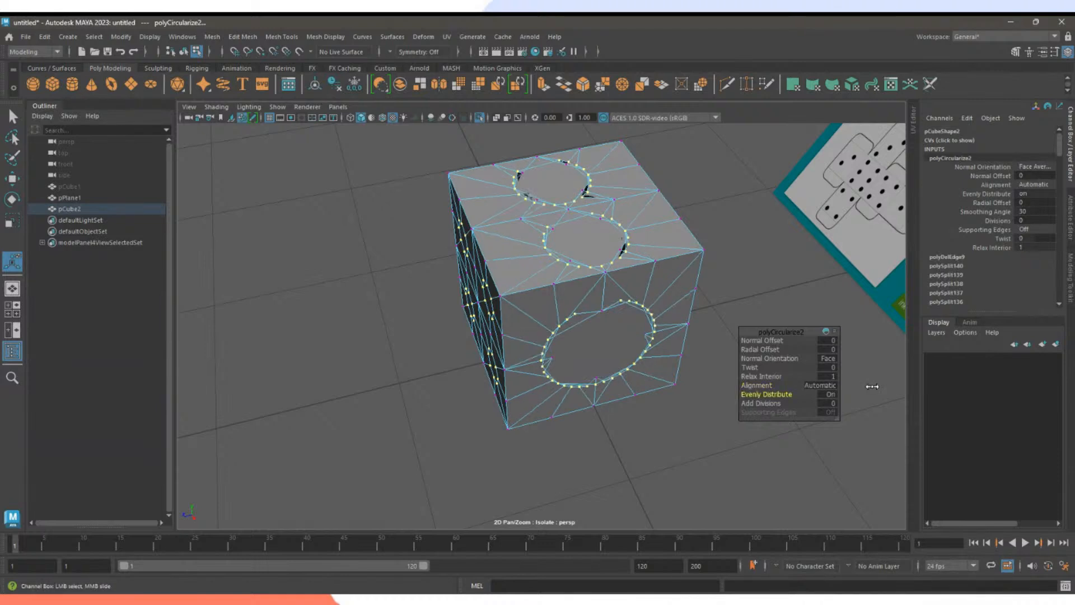
drag(760, 385, 710, 398)
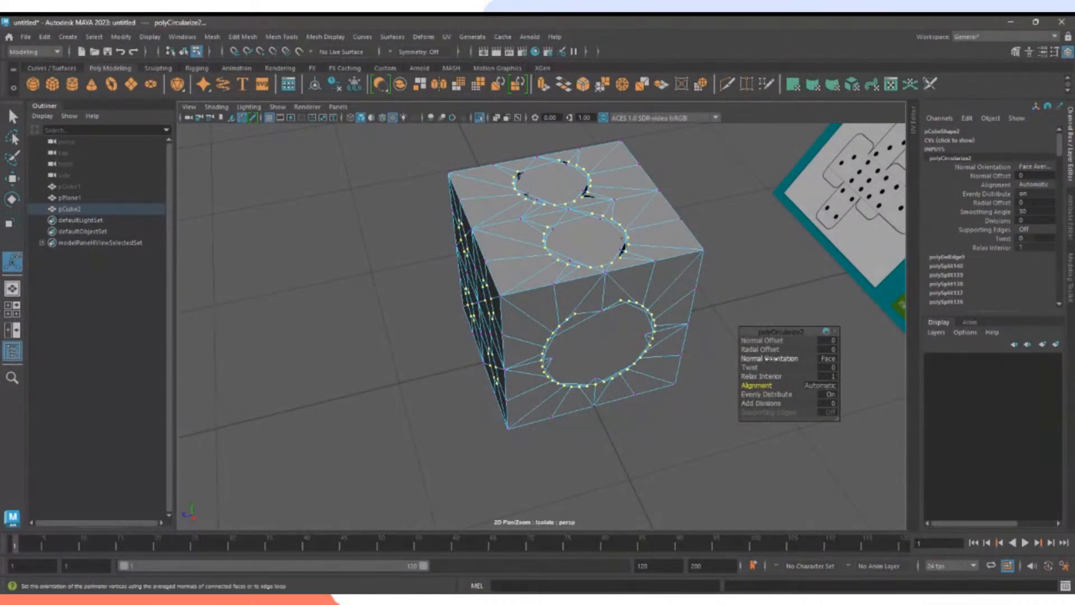
drag(772, 358, 582, 363)
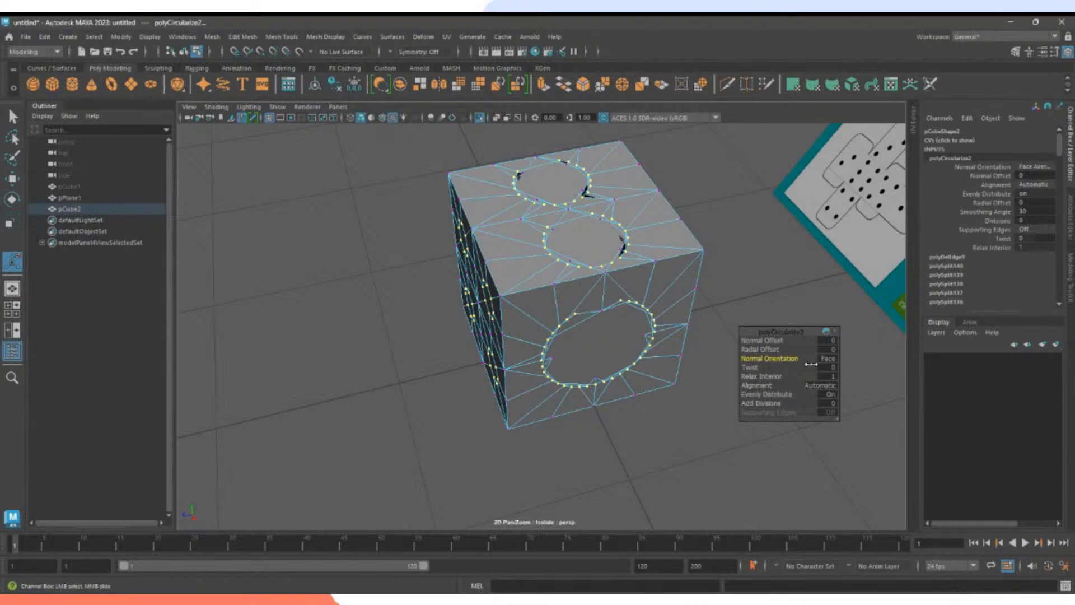
click(784, 291)
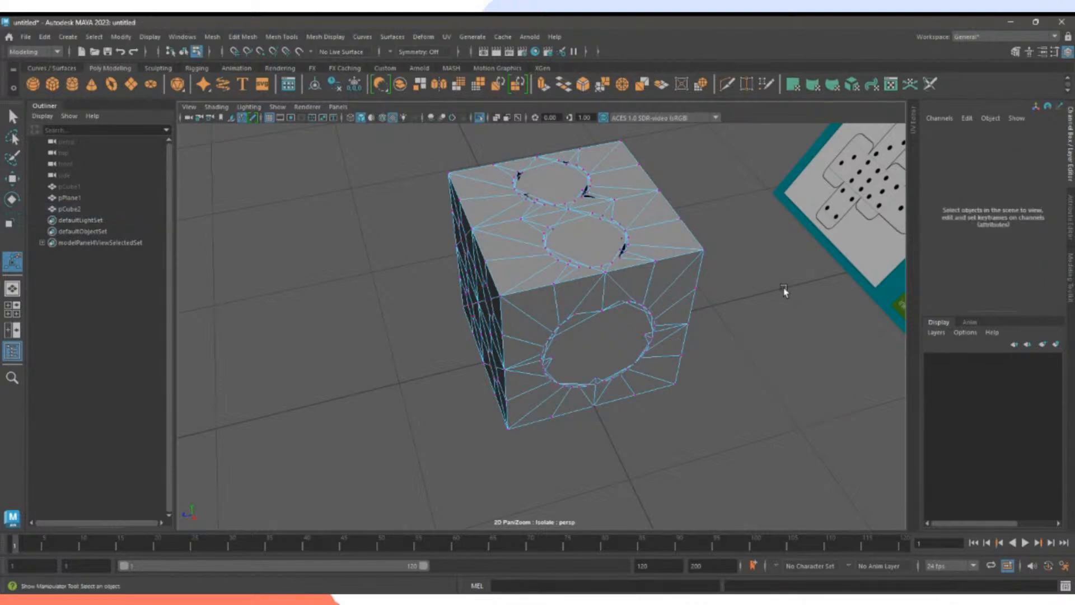
key(ctrl+z)
key(ctrl+z)
key(ctrl+z)
key(ctrl+z)
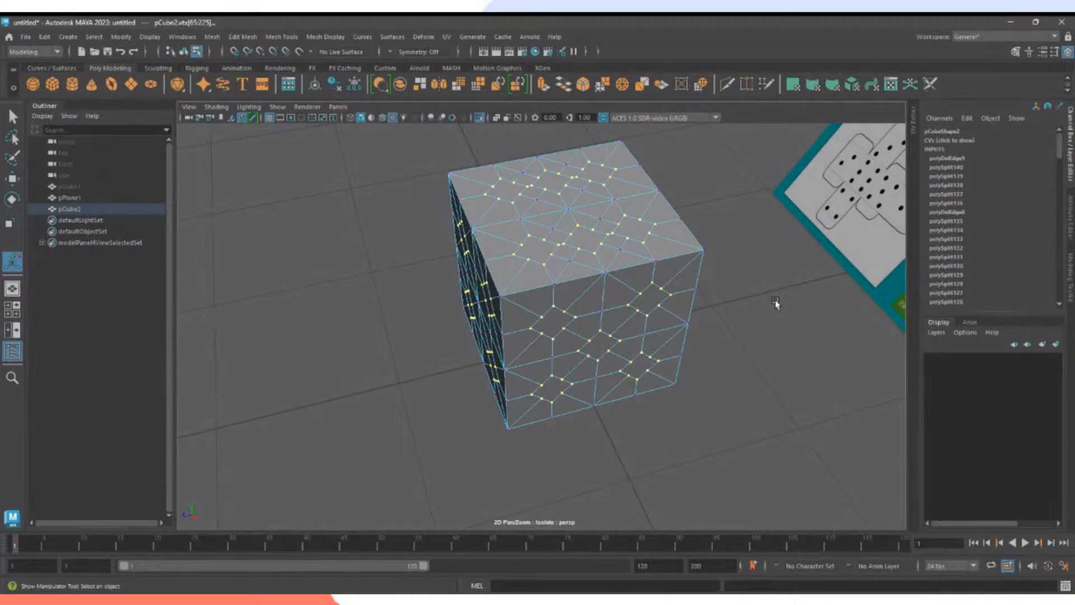
click(781, 294)
Select a top corner diamond face in face mode and apply Mesh Tools > Circularize.
right_drag(596, 173, 596, 201)
click(599, 178)
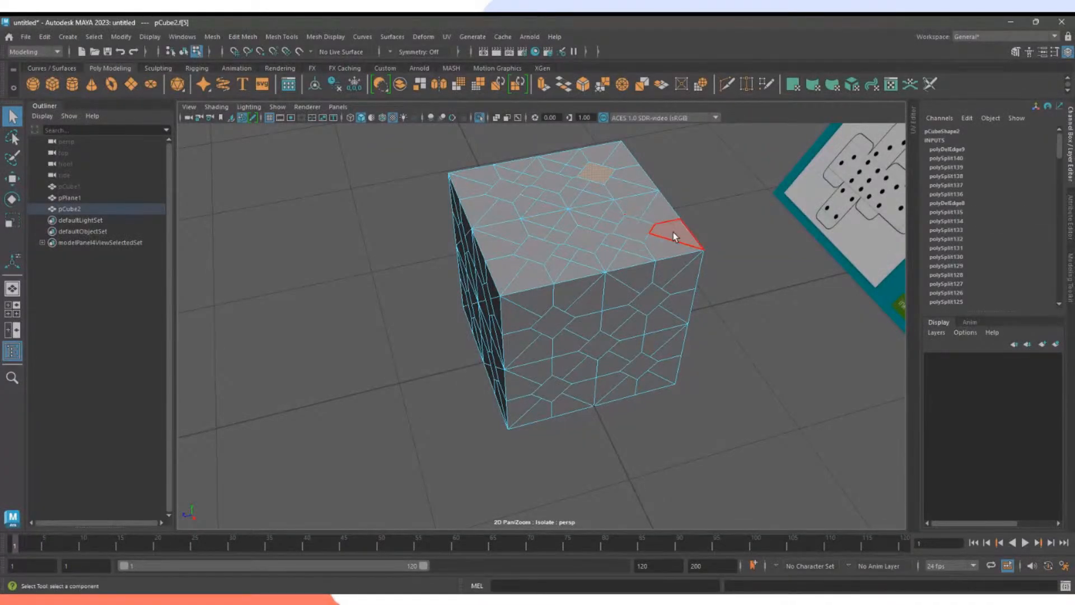
click(750, 219)
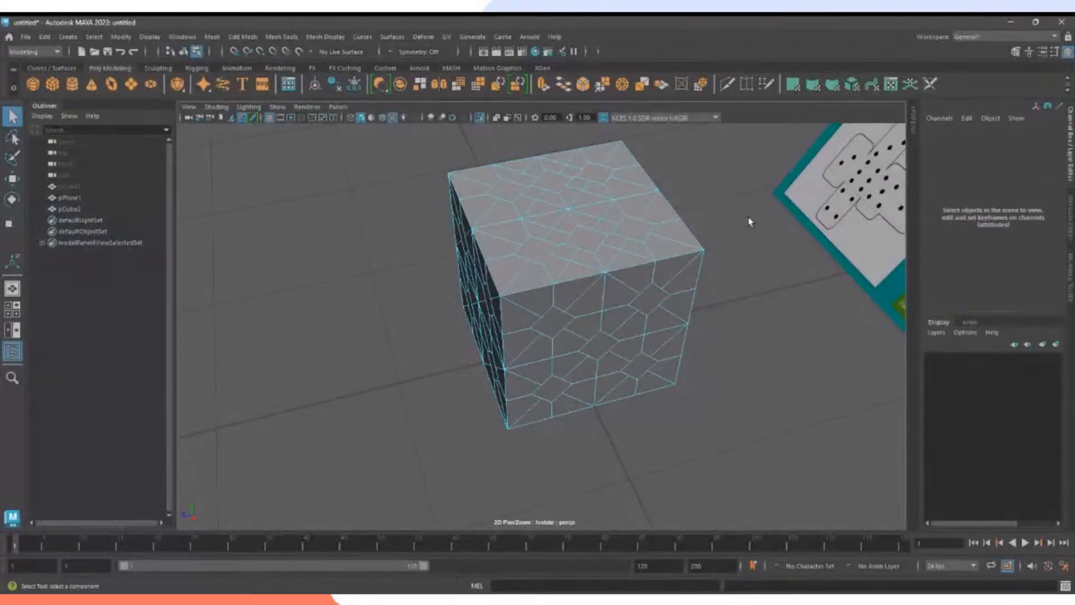
click(602, 174)
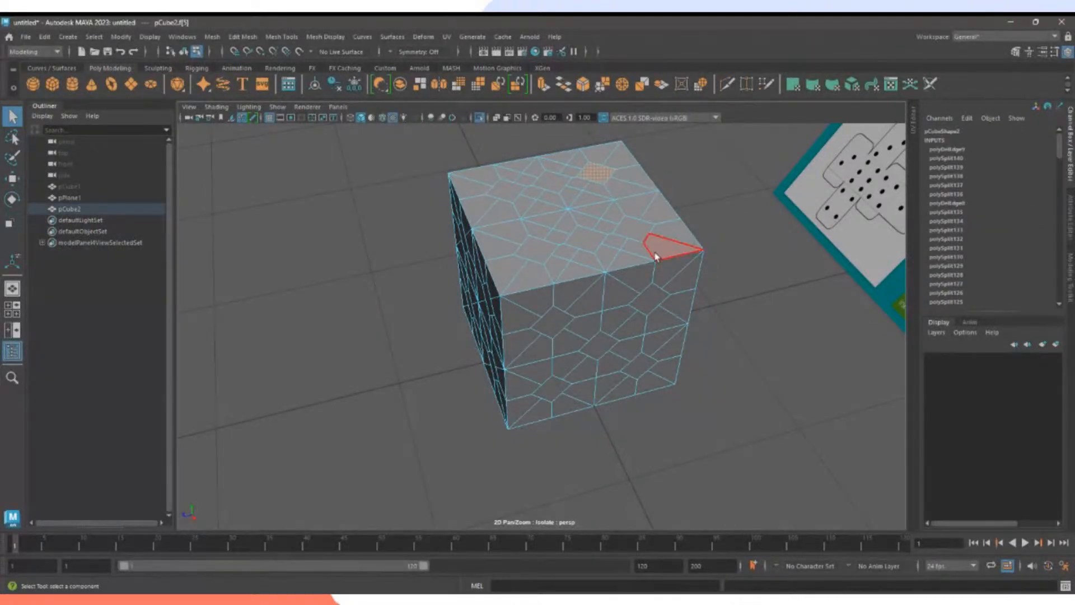
right_drag(600, 174, 600, 204)
click(715, 185)
click(595, 173)
click(701, 84)
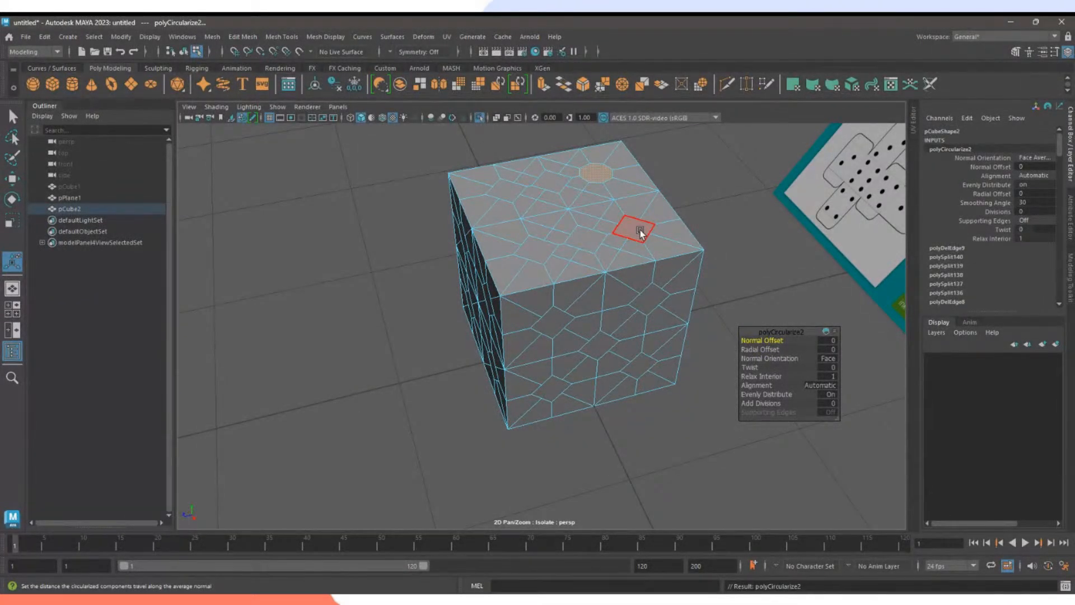
Circularize the remaining top-face diamonds one by one, repeating the command with G.
click(640, 230)
key(g)
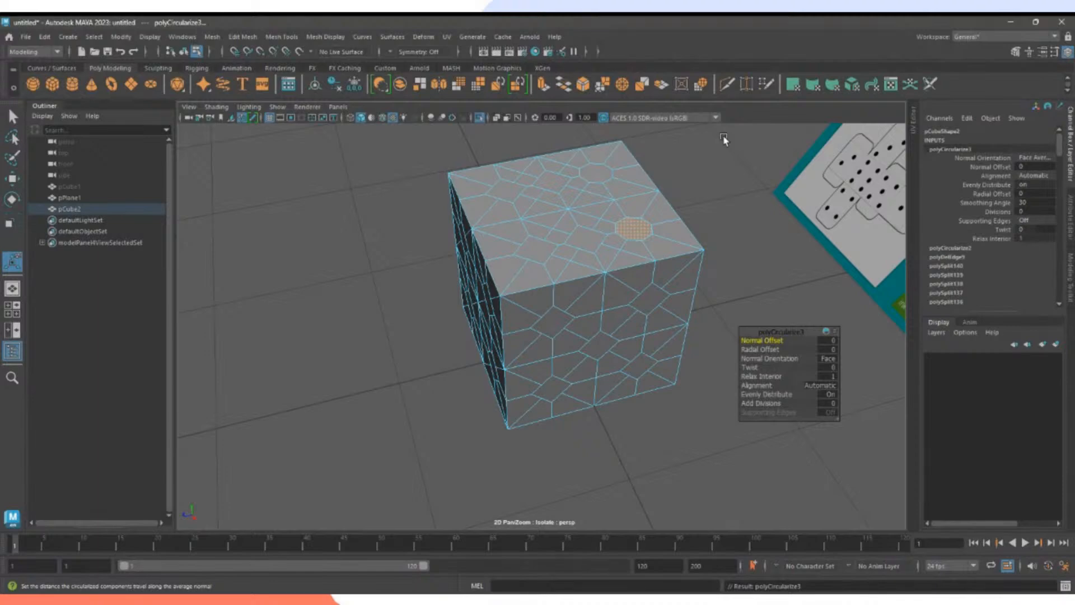
click(551, 183)
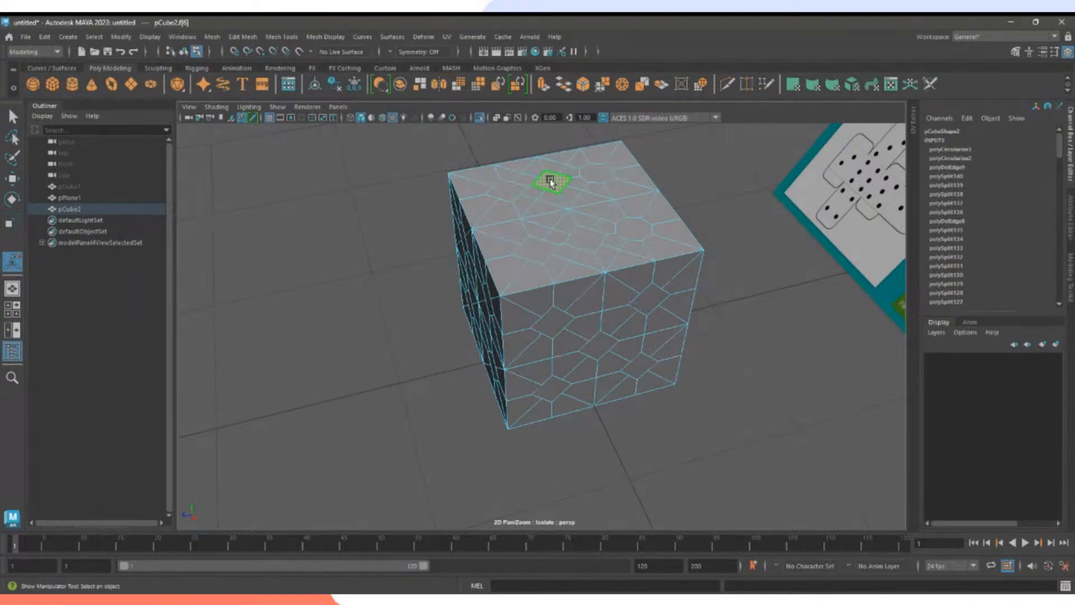
key(g)
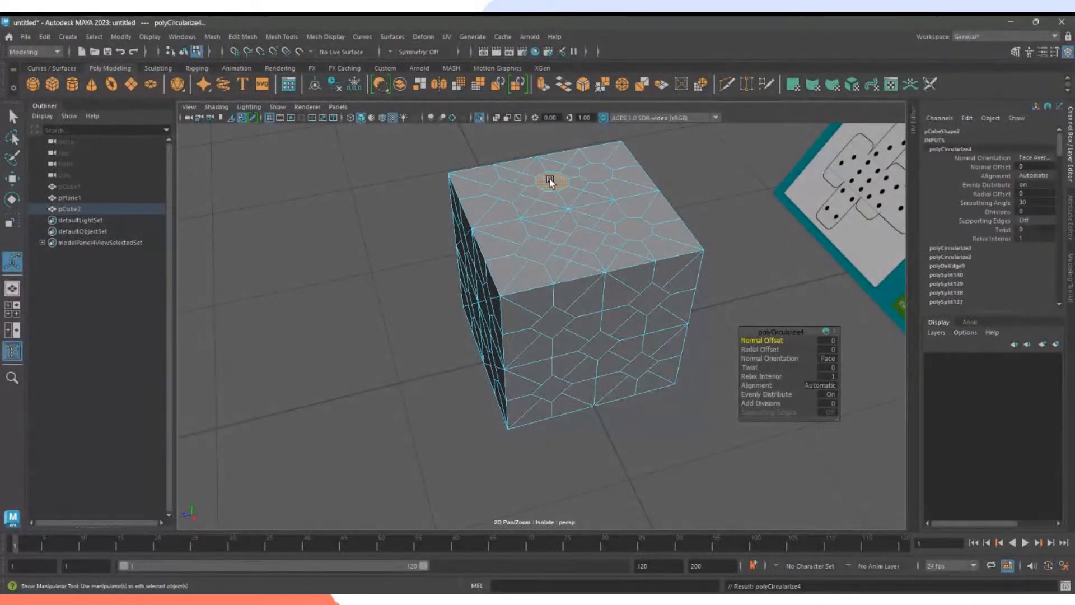
click(585, 235)
key(g)
click(534, 249)
key(g)
click(503, 191)
Circularize the first set of front-face diamond pips.
key(g)
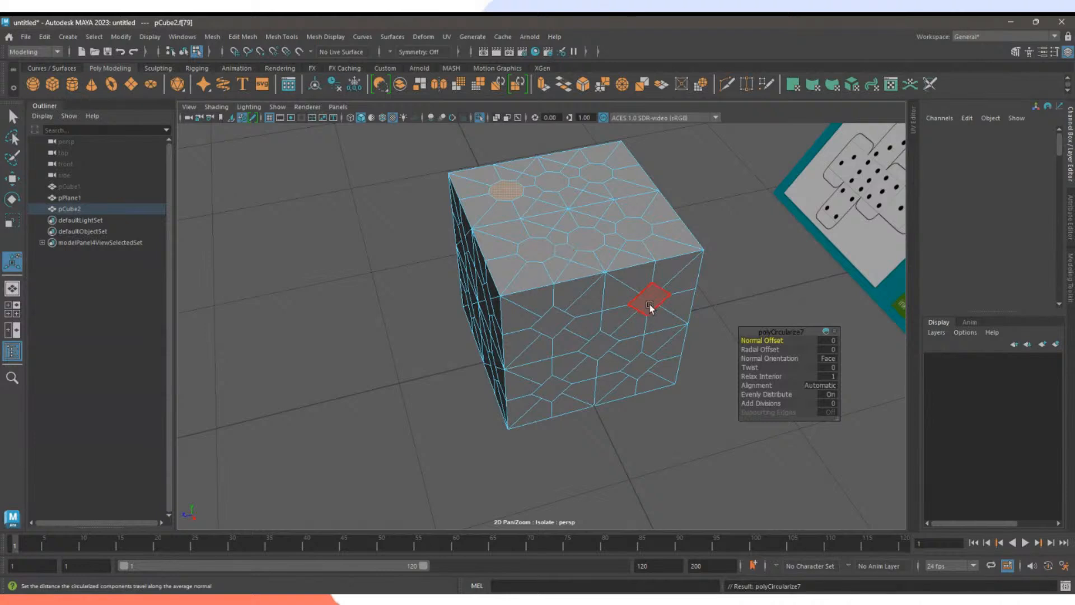
click(649, 305)
key(g)
click(641, 370)
key(g)
click(597, 348)
key(g)
click(549, 329)
key(g)
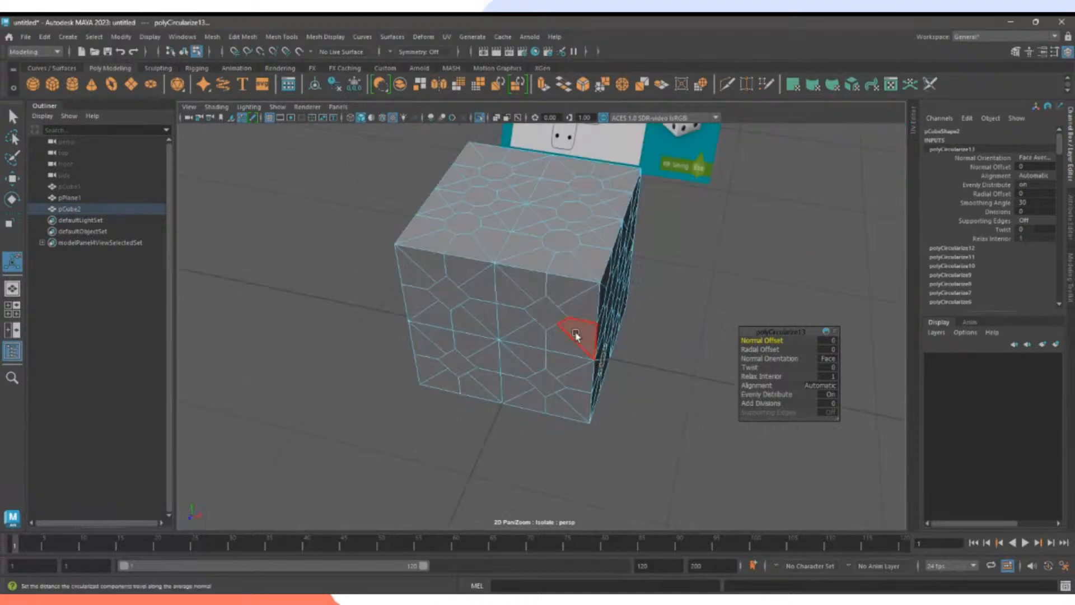
click(543, 311)
key(g)
click(450, 295)
key(g)
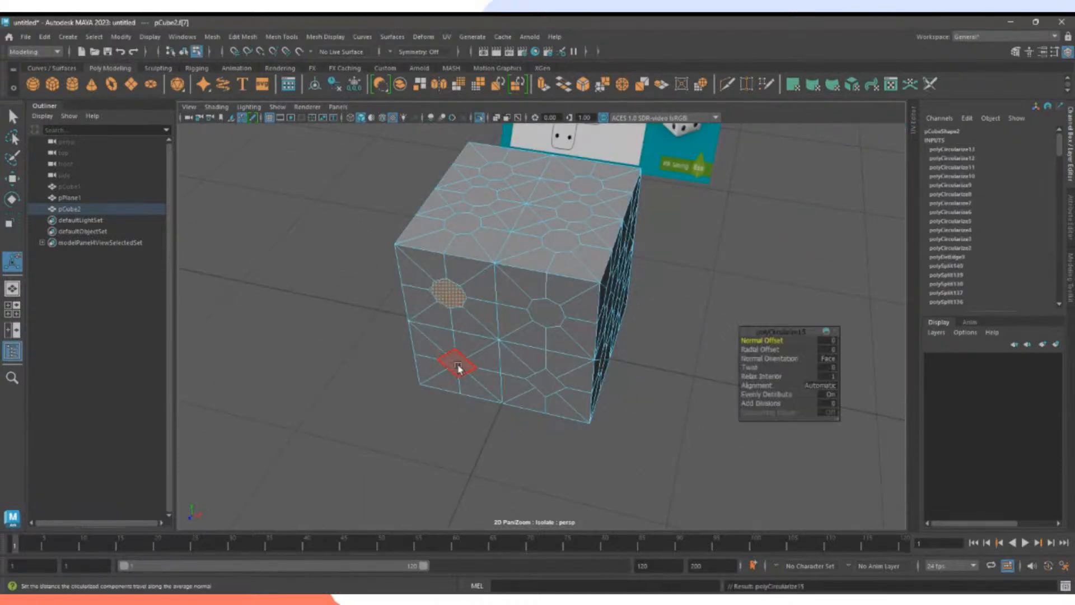
Circularize the small front diamond and the lower-left diamond face.
click(539, 379)
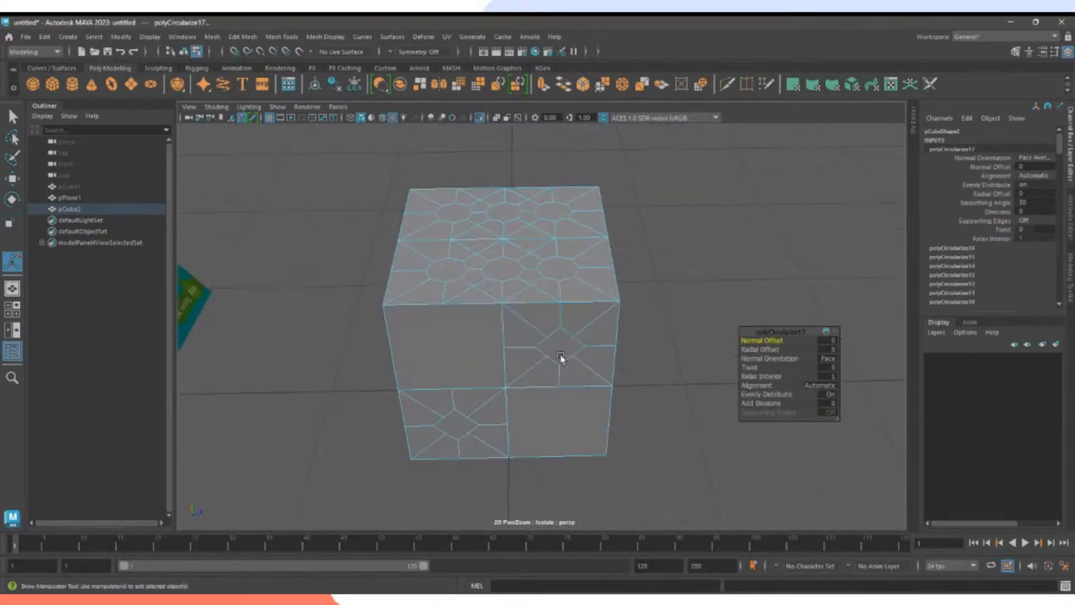
click(564, 349)
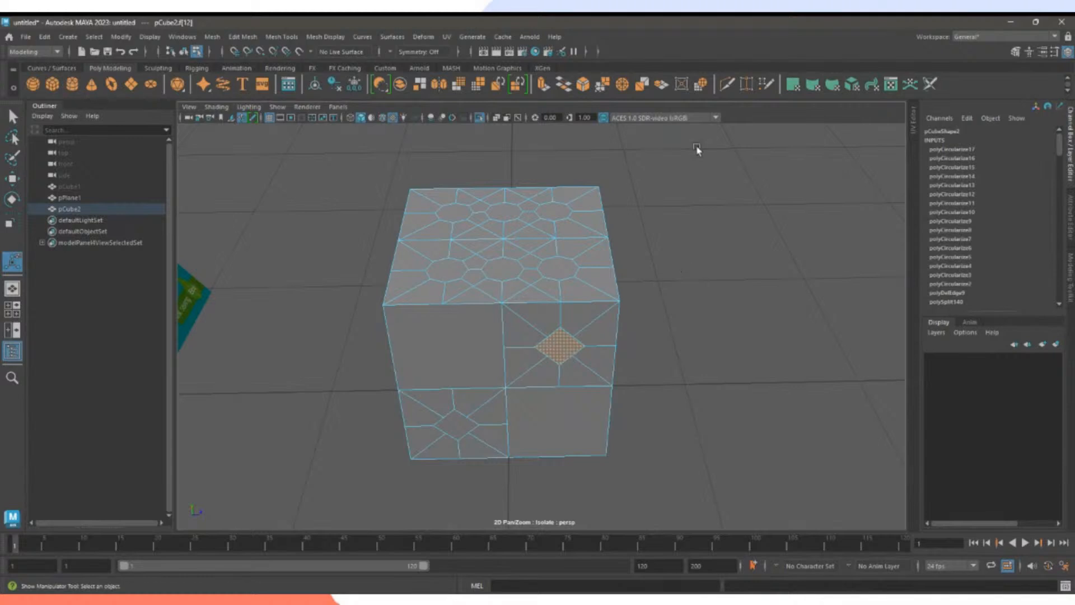
key(g)
click(455, 426)
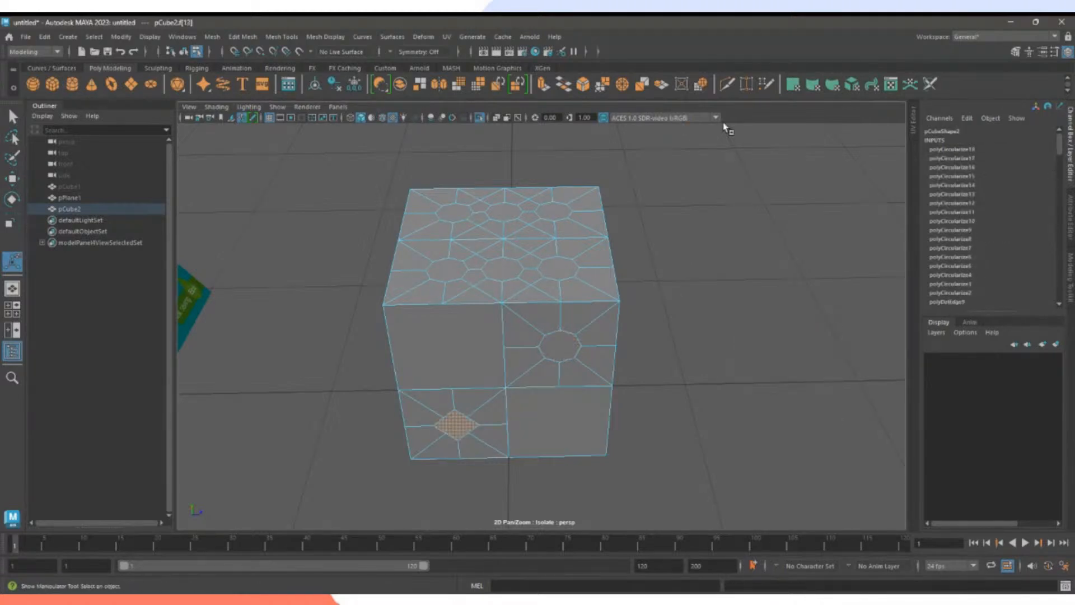
key(g)
Orbit to the other sides and circularize their remaining diamond pip faces.
alt+drag(653, 336, 640, 356)
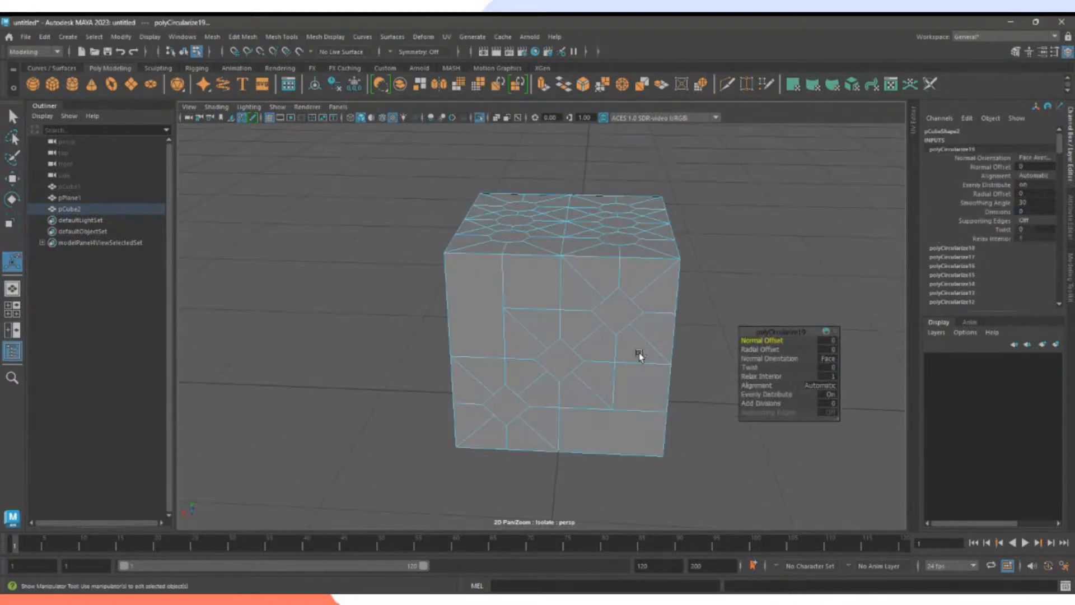
click(619, 312)
key(g)
click(588, 342)
key(g)
click(503, 414)
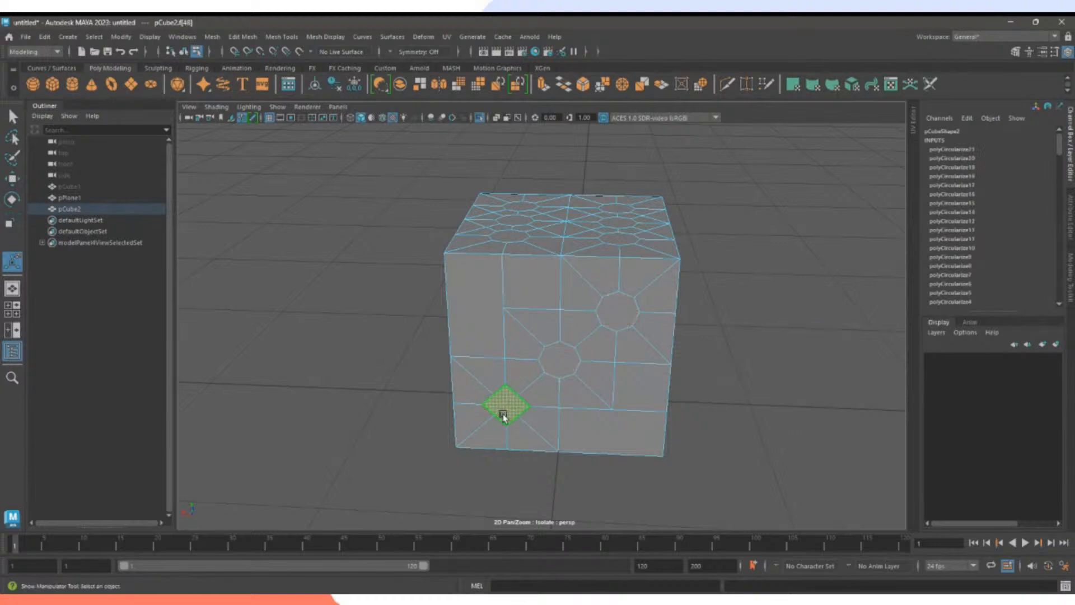
key(g)
alt+drag(499, 396, 589, 350)
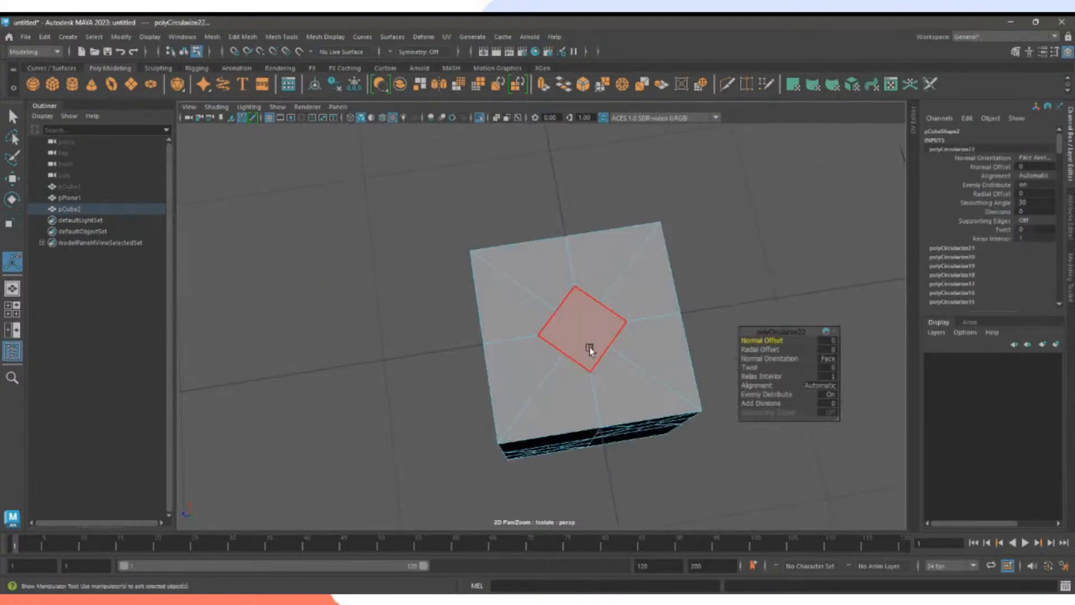
click(589, 350)
key(g)
alt+drag(471, 331, 413, 403)
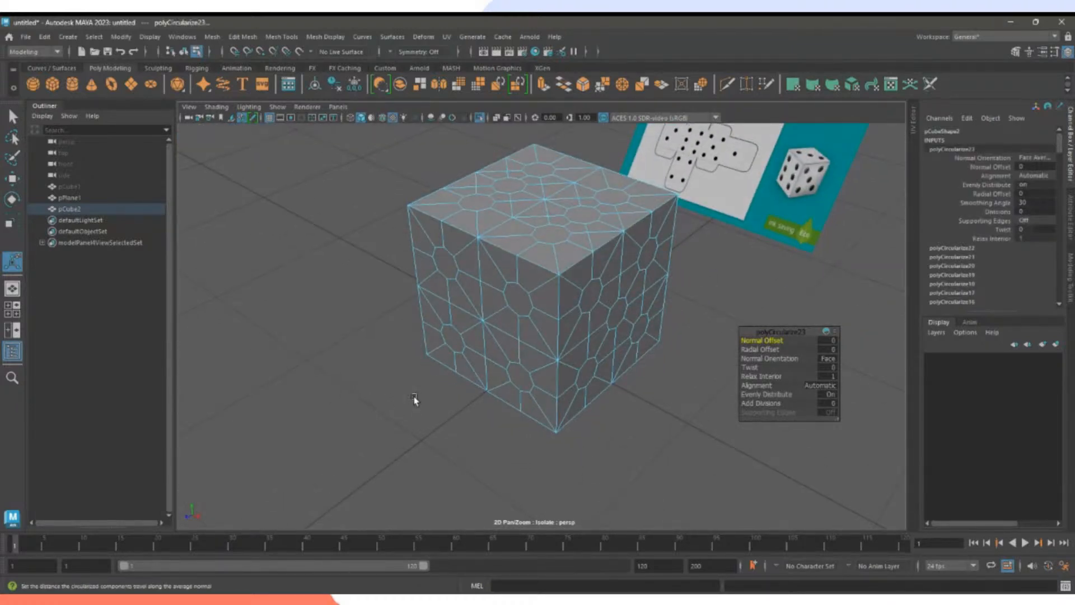
Check the rounded pips in smooth preview (3), then return to hard-edged display (1).
key(3)
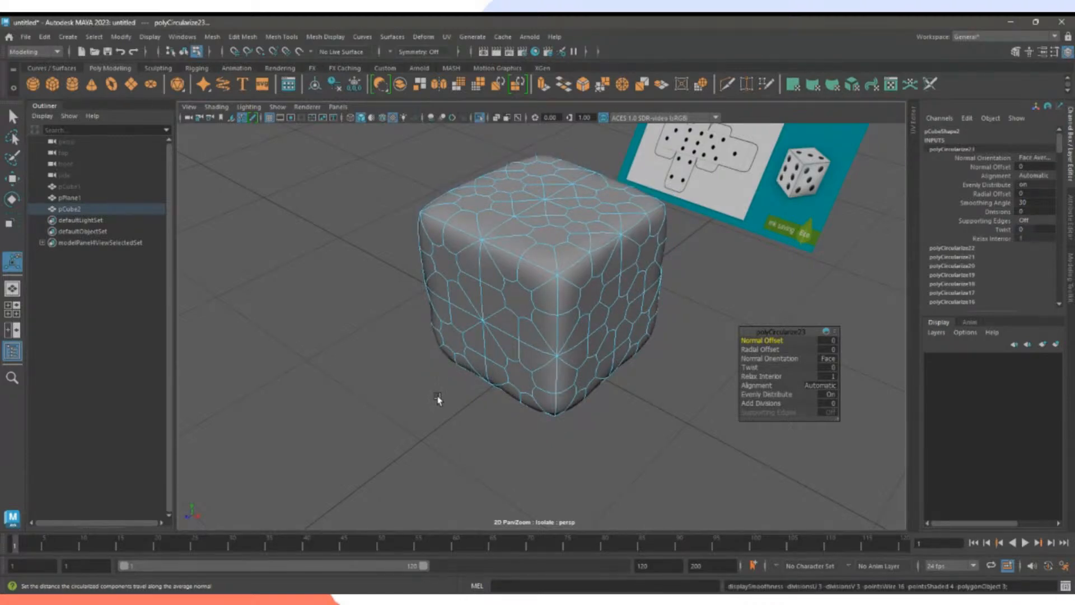
key(1)
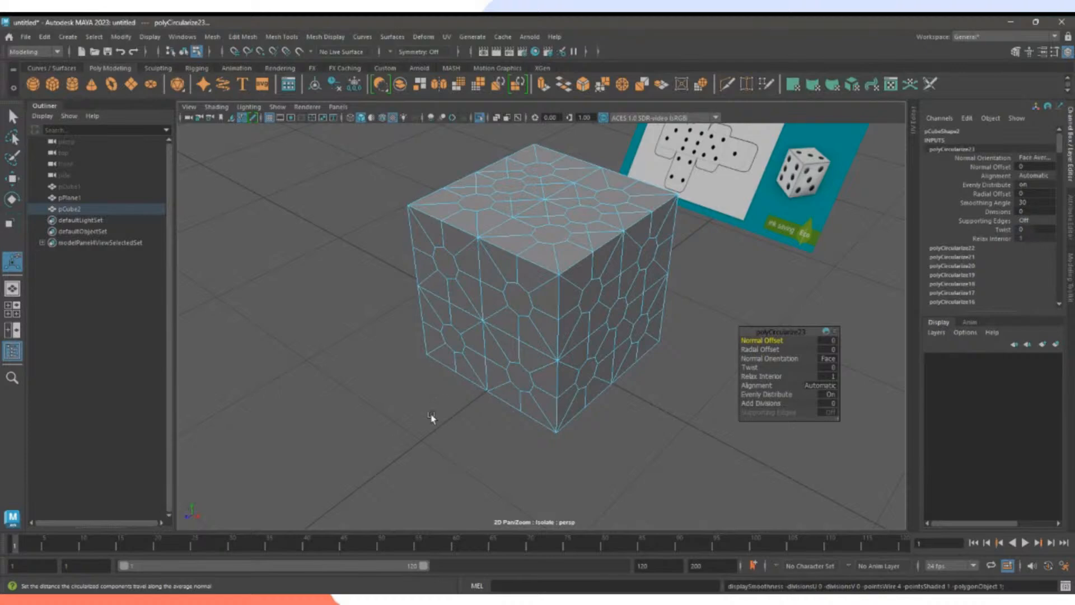
alt+drag(432, 418, 486, 424)
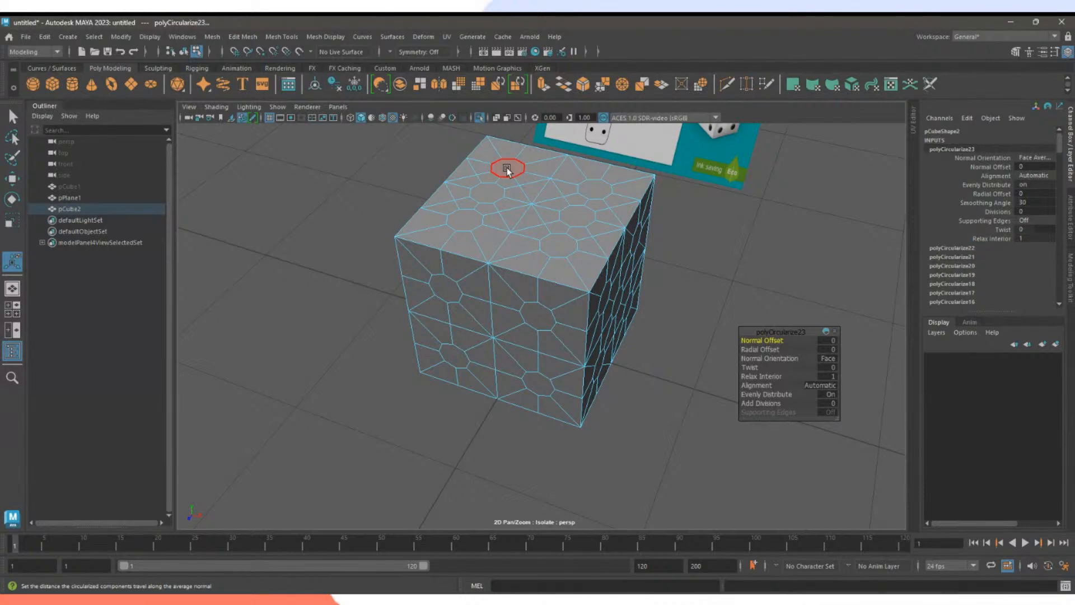
In face mode, select the octagonal pip faces on the top and front sides.
click(689, 214)
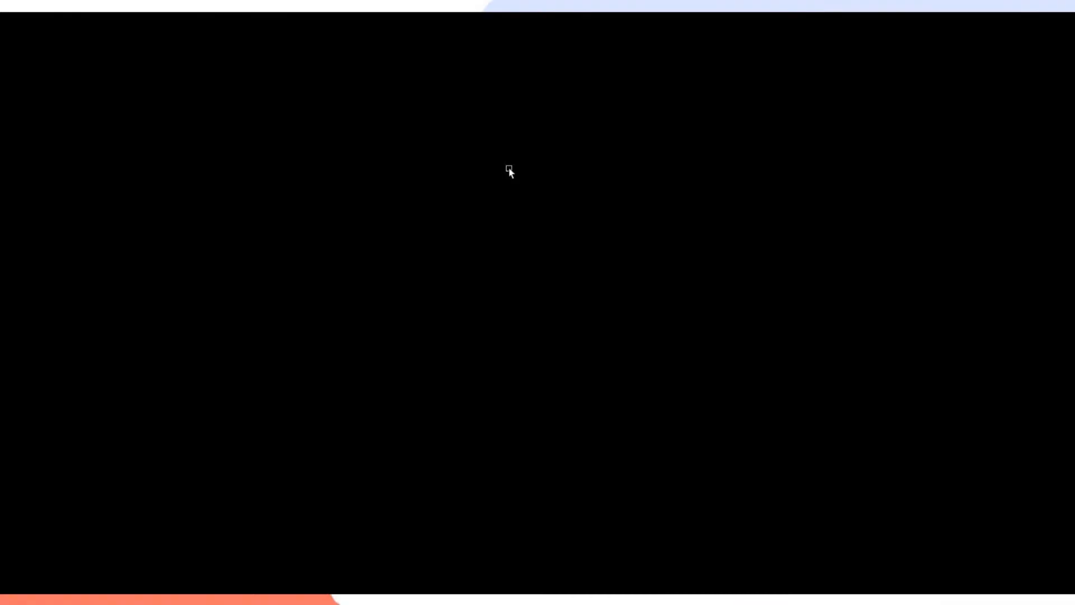
right_drag(509, 168, 514, 204)
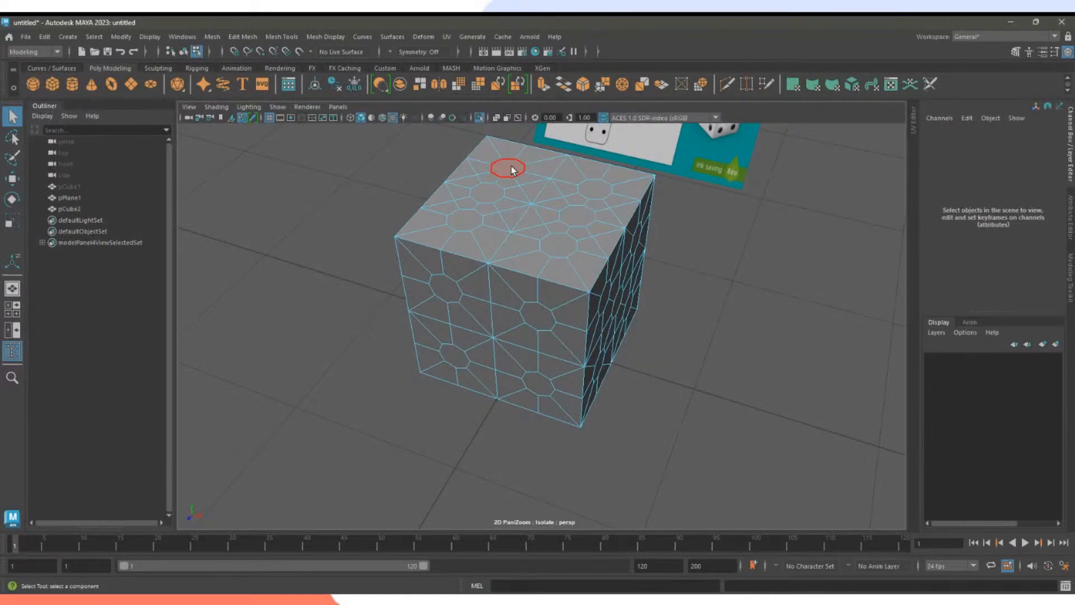
click(509, 168)
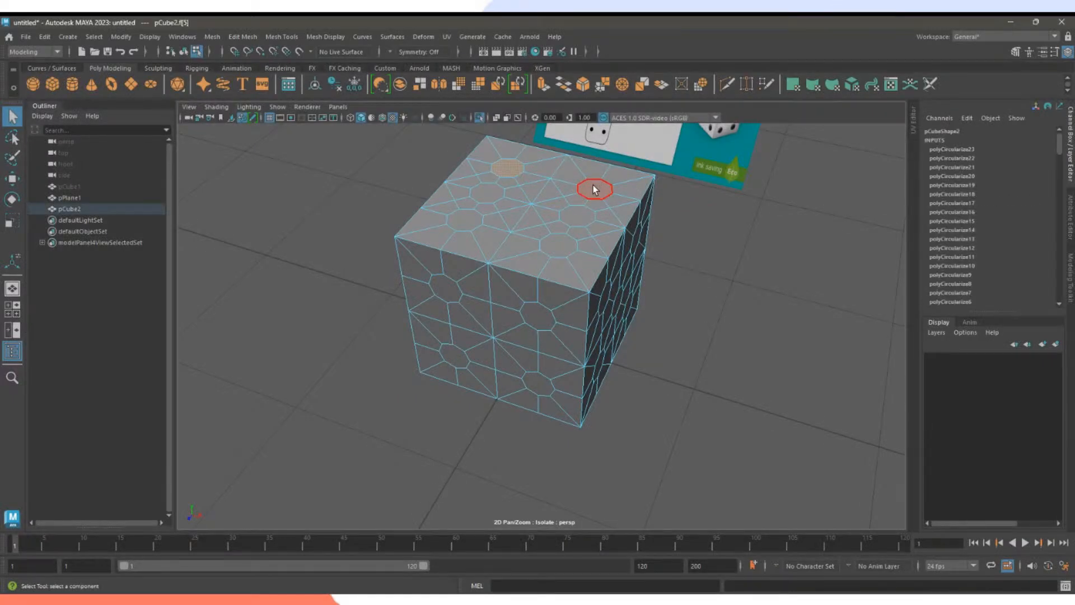
shift+click(580, 213)
shift+click(493, 198)
shift+click(464, 220)
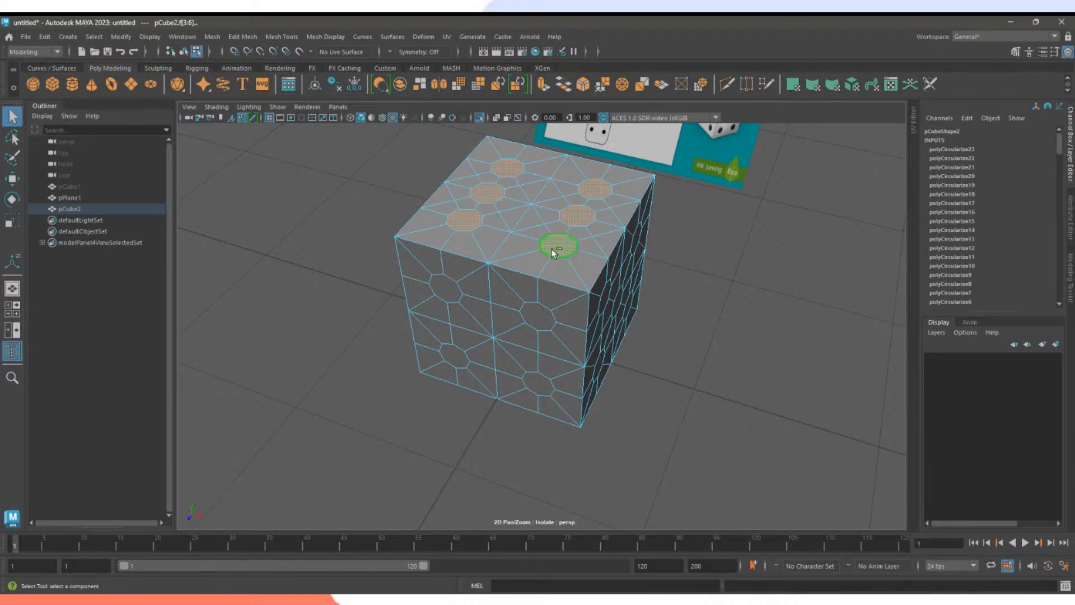
shift+click(553, 251)
shift+click(537, 316)
shift+click(447, 289)
shift+click(440, 371)
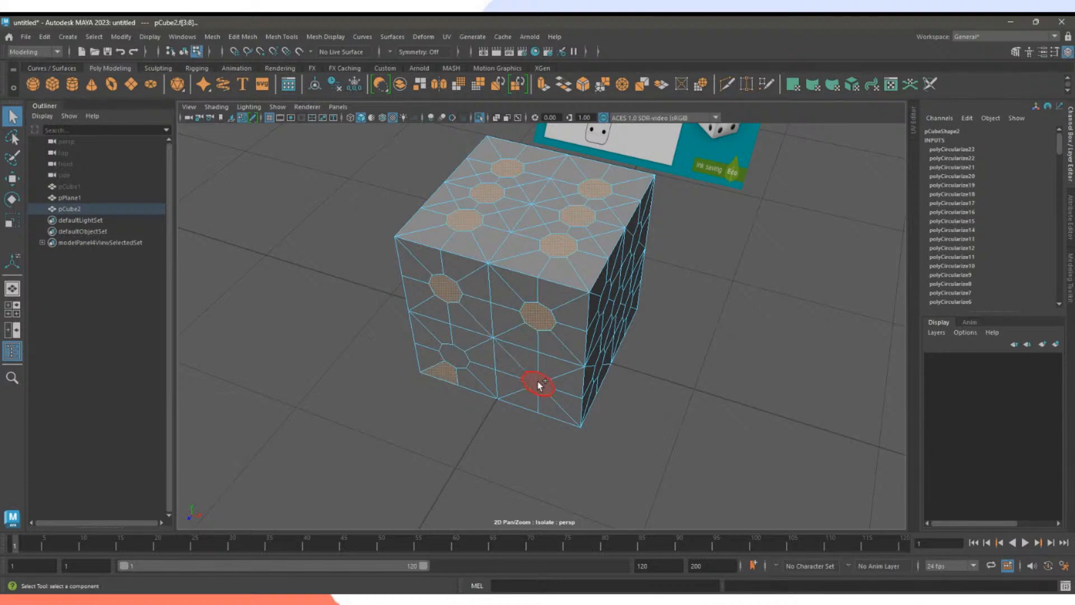
key(ctrl+z)
shift+click(455, 359)
shift+click(539, 384)
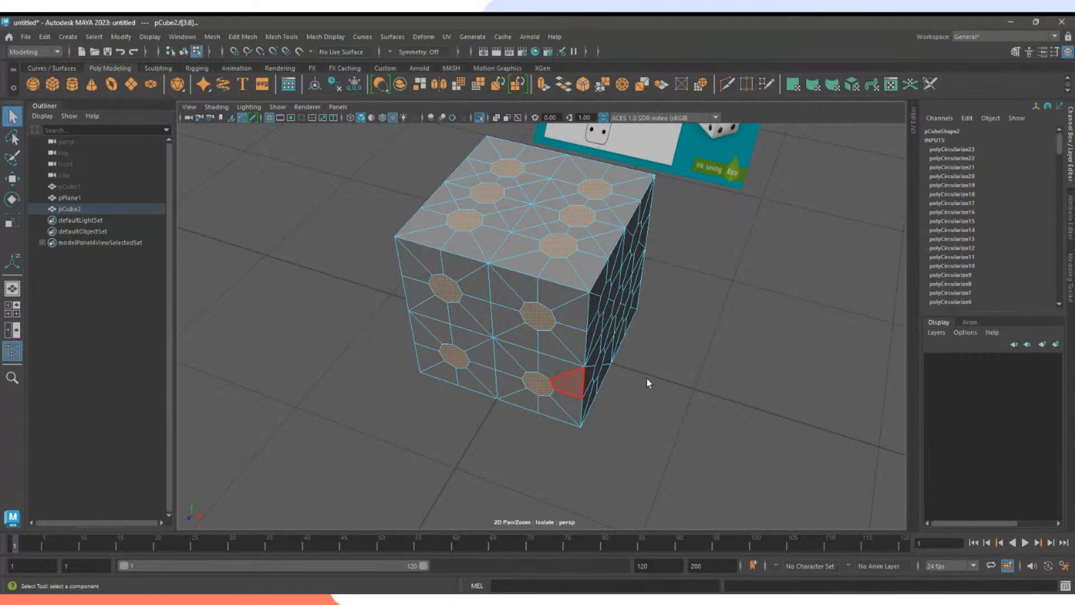
Add the right-side and next side's octagon pip faces to the selection.
alt+drag(647, 384, 509, 362)
shift+click(513, 311)
shift+click(618, 325)
shift+click(562, 357)
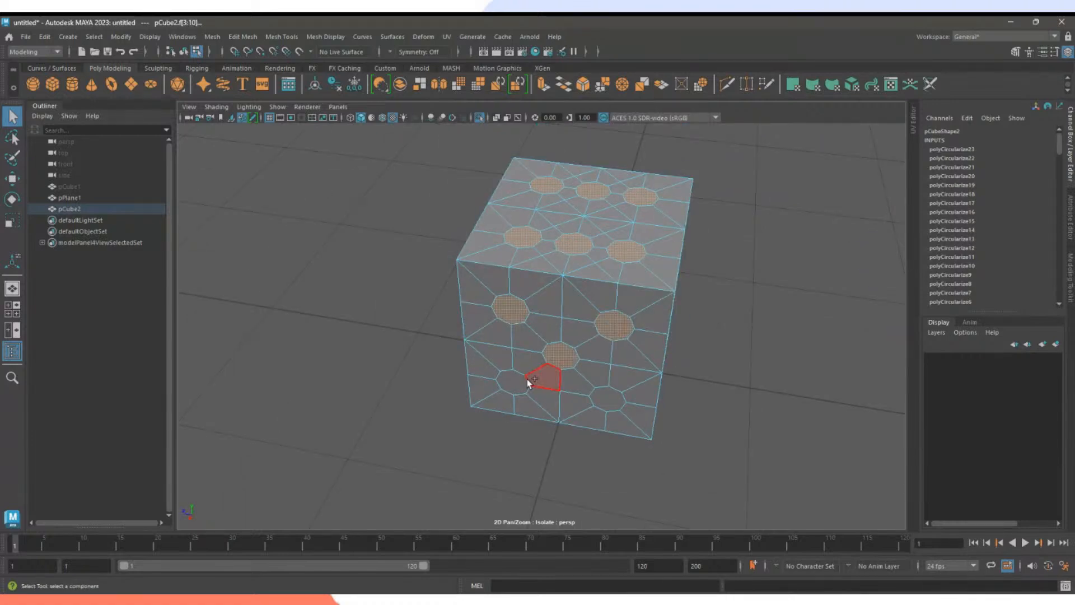
shift+click(515, 383)
shift+click(608, 398)
alt+drag(687, 366, 571, 374)
shift+click(632, 363)
shift+click(579, 401)
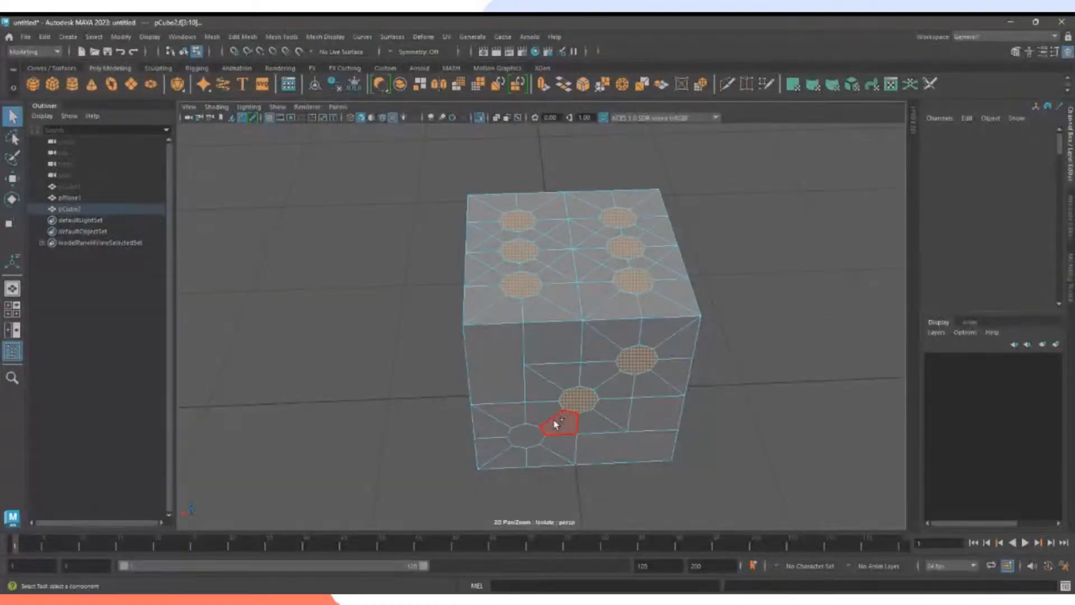
shift+click(539, 436)
Add the underside and remaining side's pip faces to the selection.
alt+drag(722, 462, 577, 330)
shift+click(541, 324)
shift+click(563, 217)
shift+click(455, 309)
alt+drag(664, 297, 567, 320)
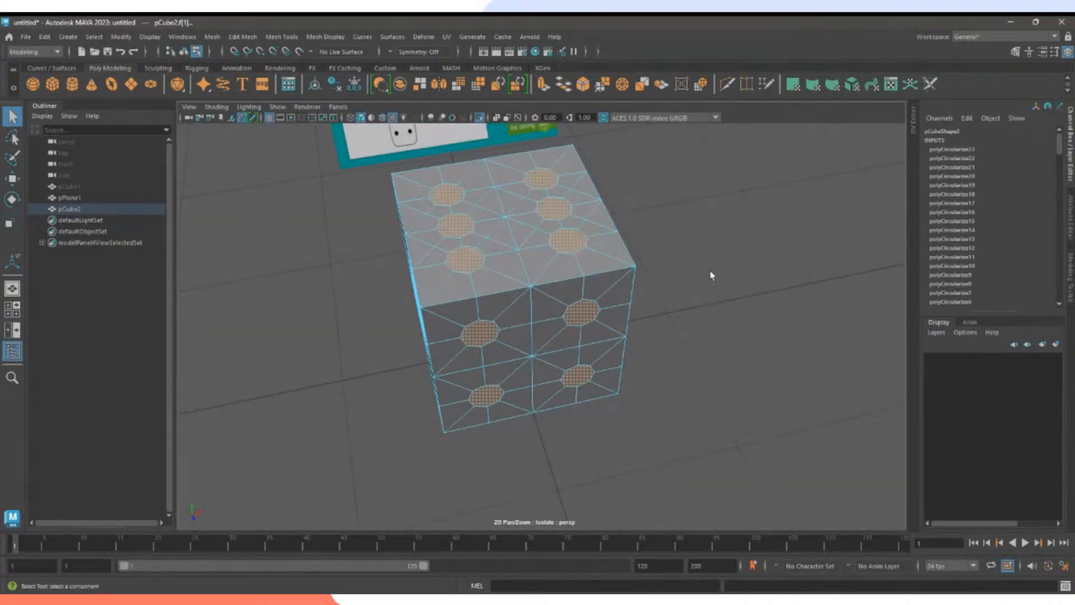
Extrude the selected pip faces and set Local Translate Z to -0.025.
click(542, 85)
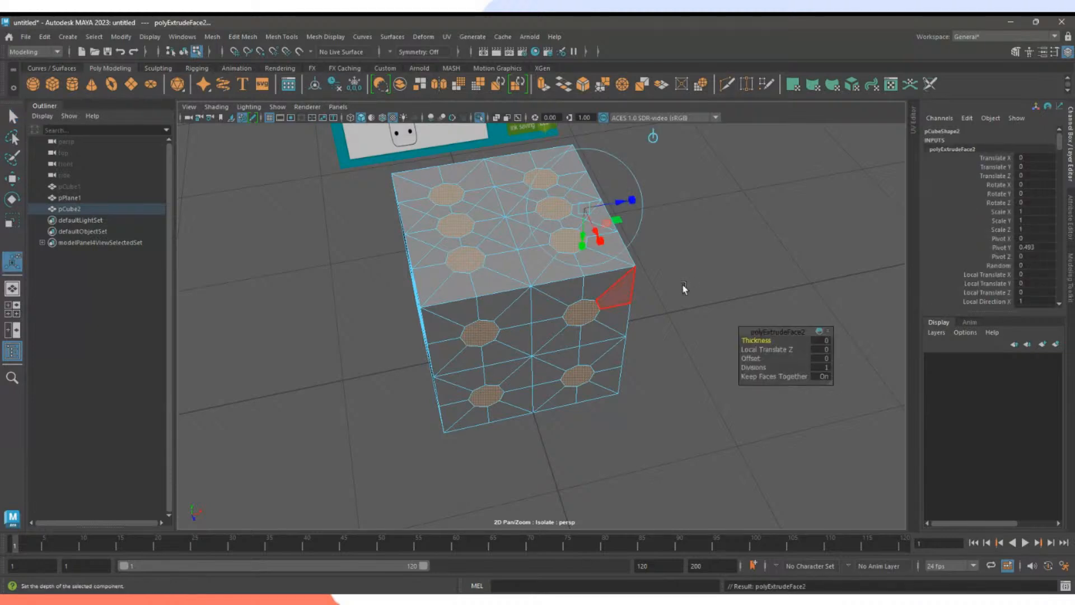
alt+drag(683, 291, 641, 268)
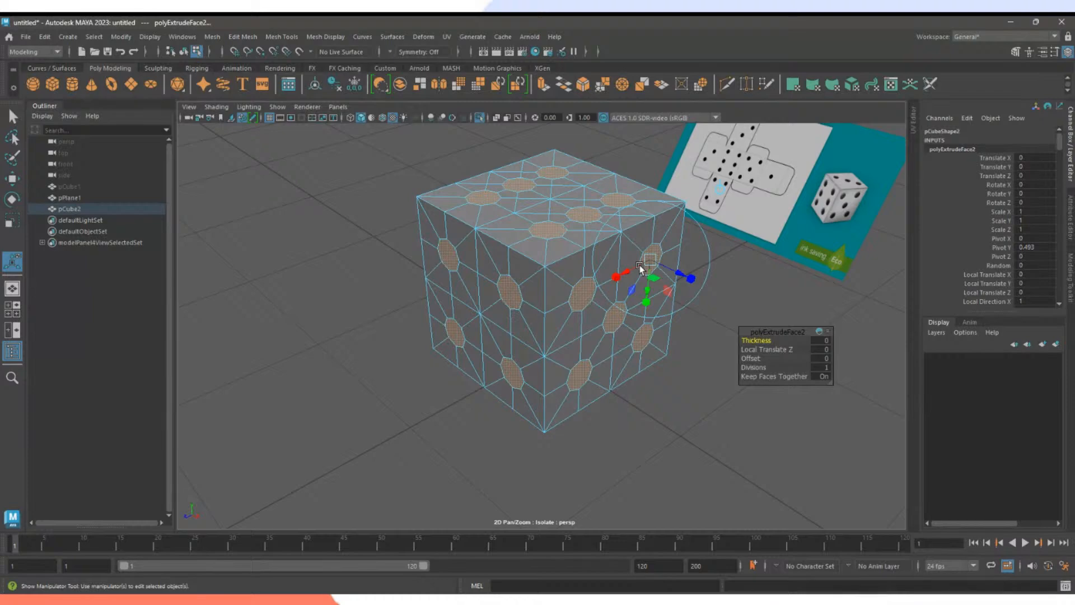
alt+middle_drag(641, 269, 576, 266)
alt+right_drag(577, 266, 633, 257)
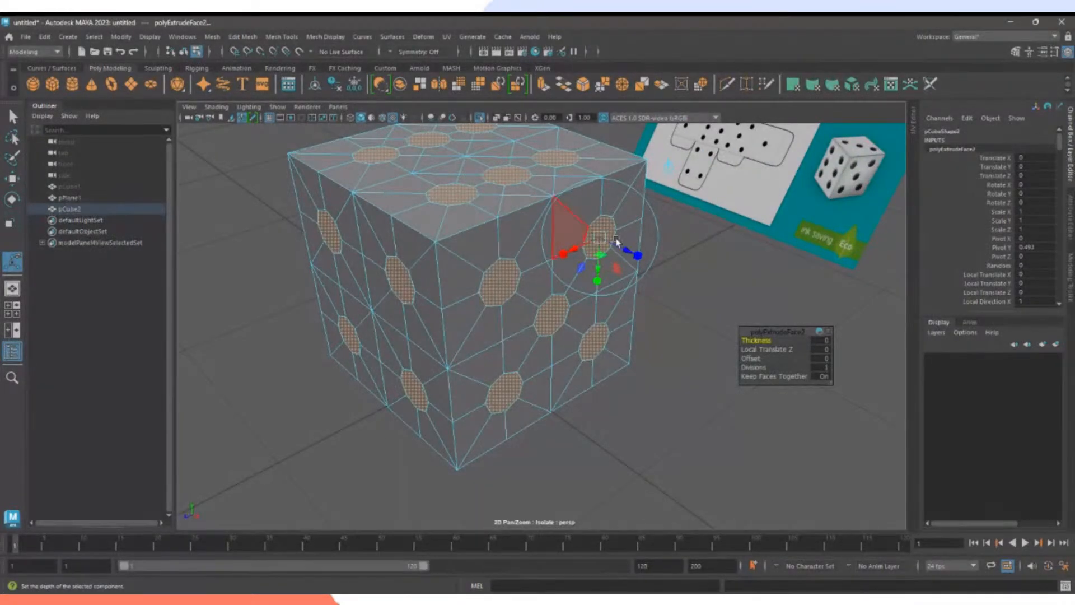
drag(630, 253, 623, 251)
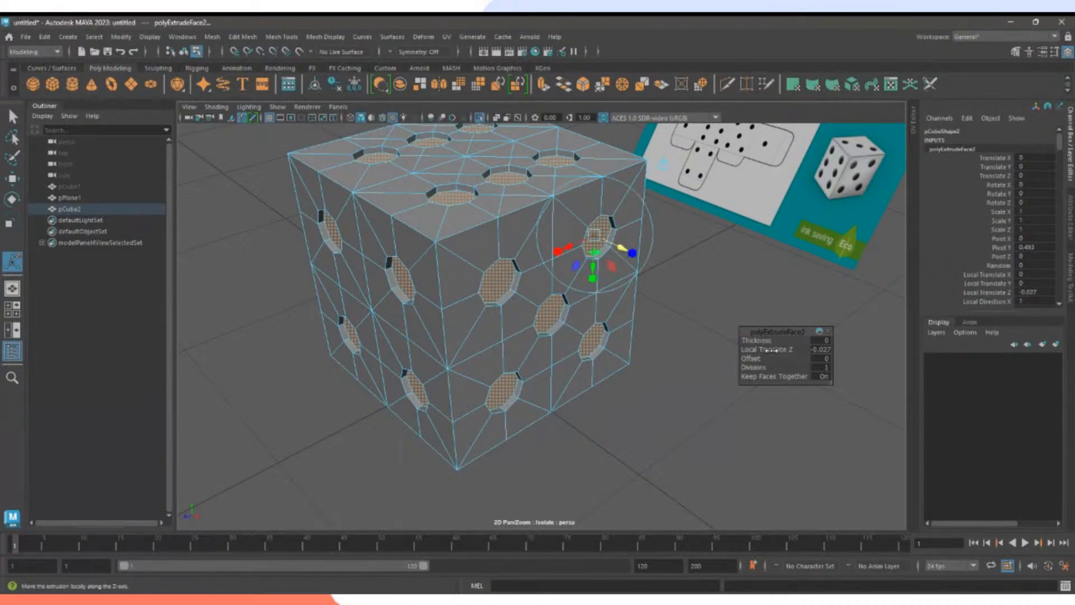
mouse_move(772, 350)
mouse_down()
mouse_move(785, 350)
mouse_move(765, 350)
mouse_move(781, 352)
mouse_move(776, 359)
mouse_up()
double_click(822, 349)
text(-0.025)
key(Return)
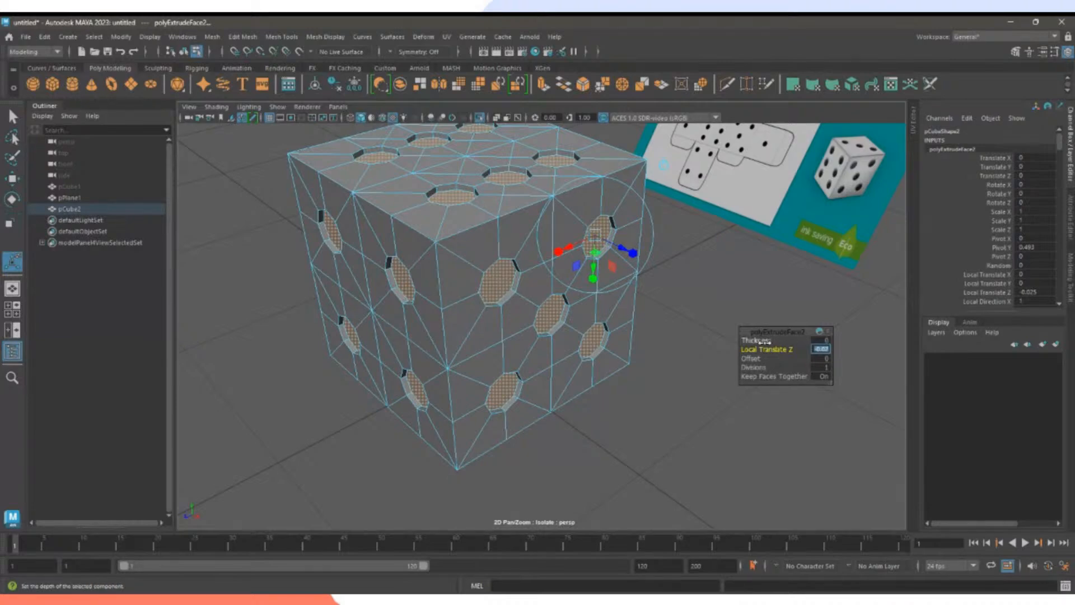
Try thickness and offset values, undo the thickness, then deselect to inspect the dimples.
mouse_move(763, 341)
mouse_down()
mouse_move(778, 341)
mouse_move(758, 343)
mouse_up()
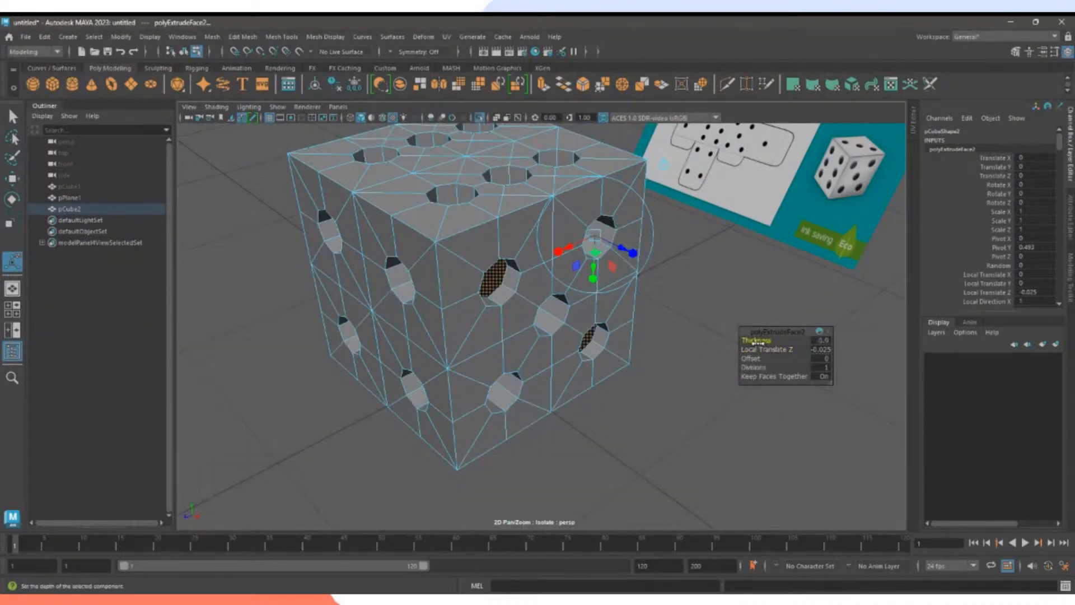
key(ctrl+z)
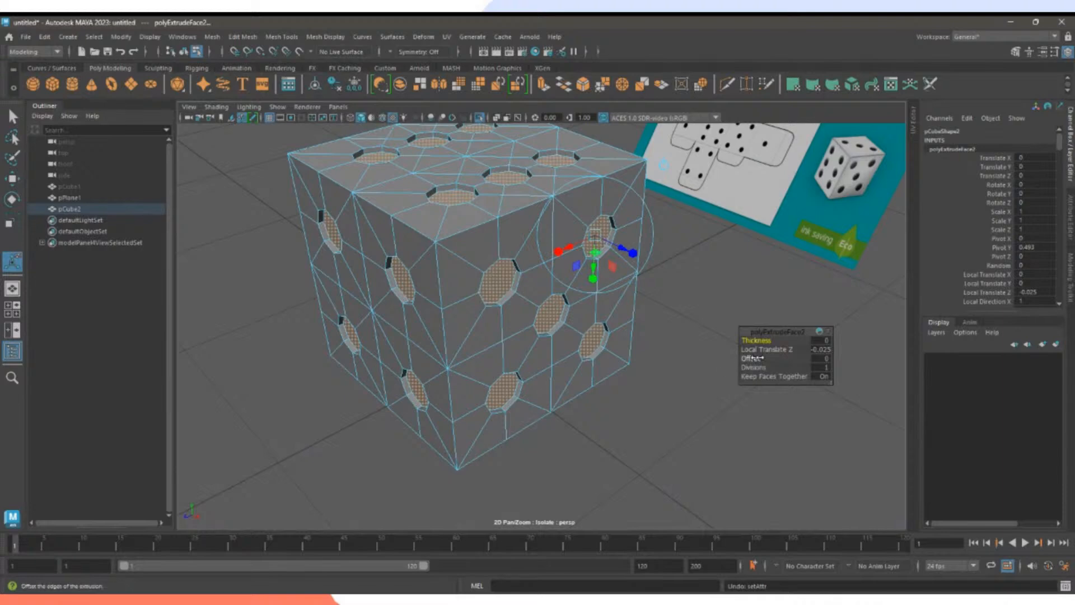
drag(755, 359, 643, 370)
scroll(533, 268, up, 5)
scroll(703, 403, down, 6)
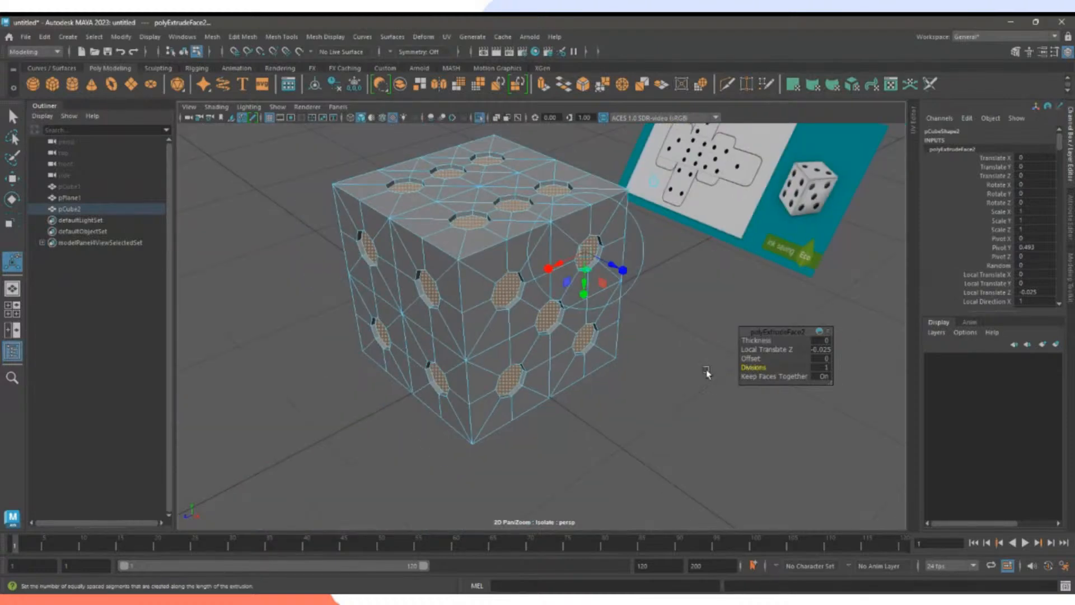
click(707, 374)
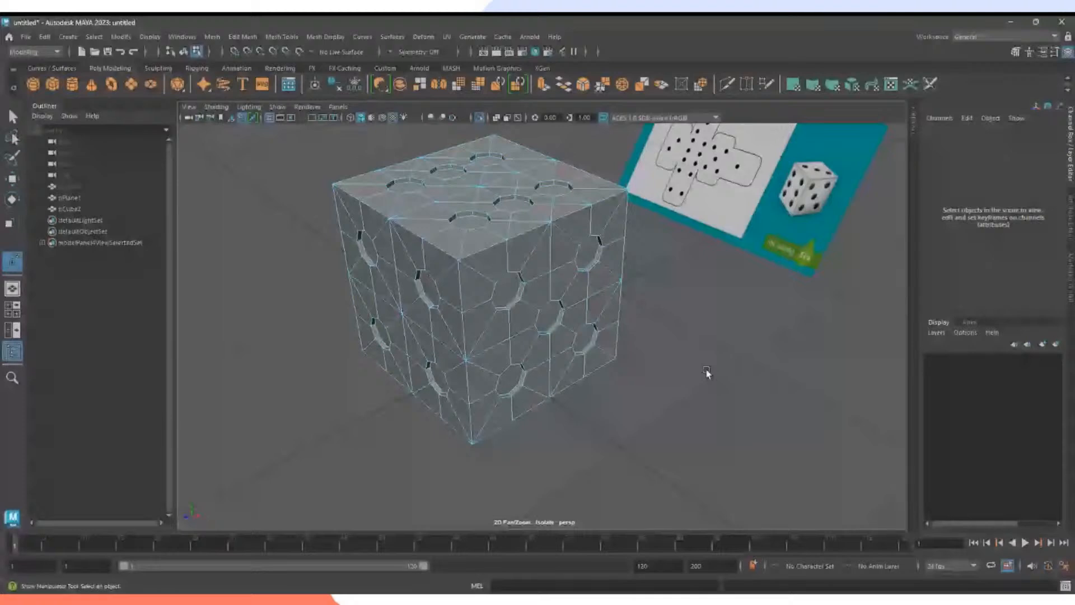
click(611, 320)
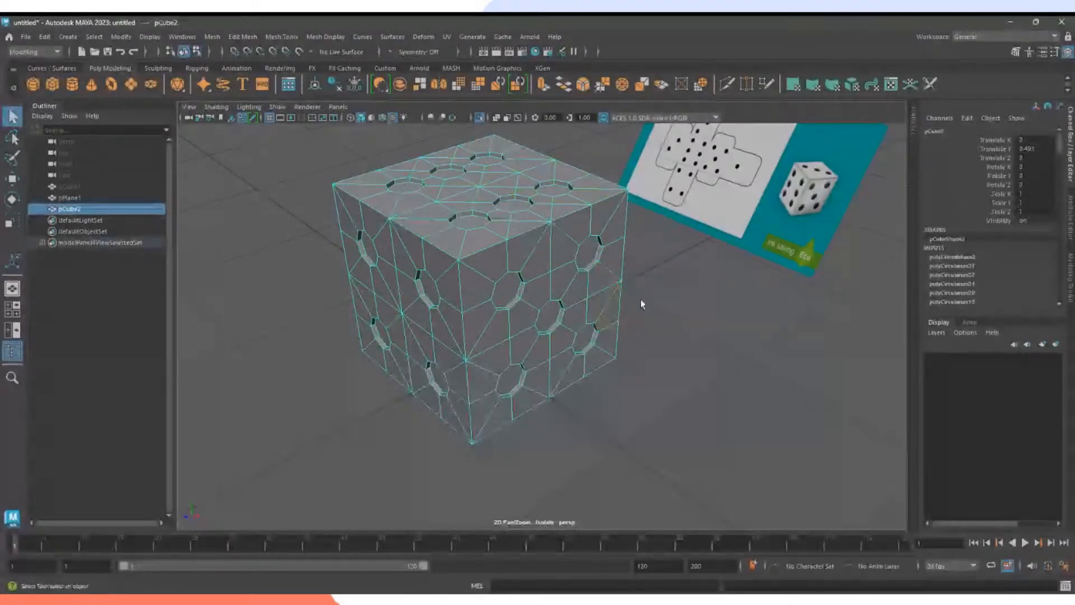
Preview the die smoothed with 3 and unhide the other die, pCube1.
key(q)
key(3)
click(674, 346)
alt+drag(672, 345, 688, 372)
click(79, 187)
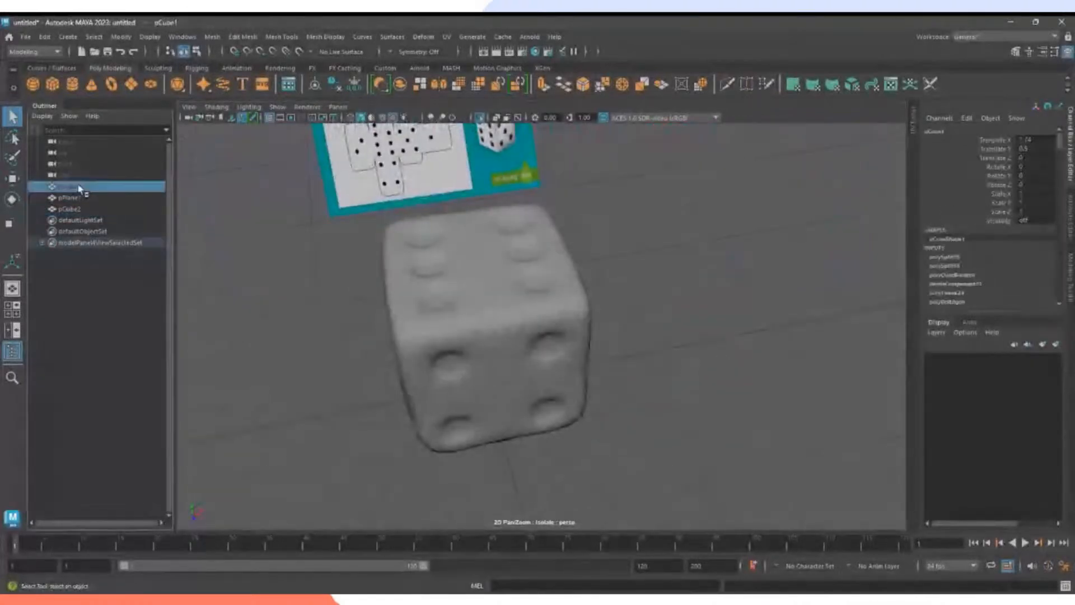
key(shift+h)
Orbit to view both dice side by side and select each to compare.
alt+drag(666, 328, 729, 406)
alt+drag(760, 382, 674, 403)
click(674, 404)
click(487, 367)
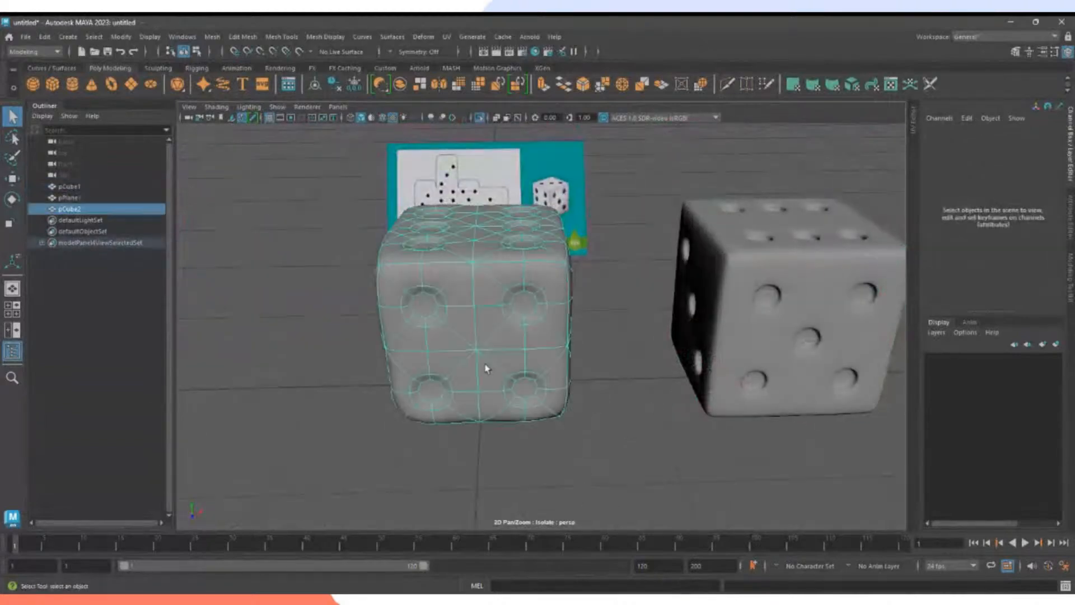
click(728, 364)
click(503, 372)
key(ctrl+z)
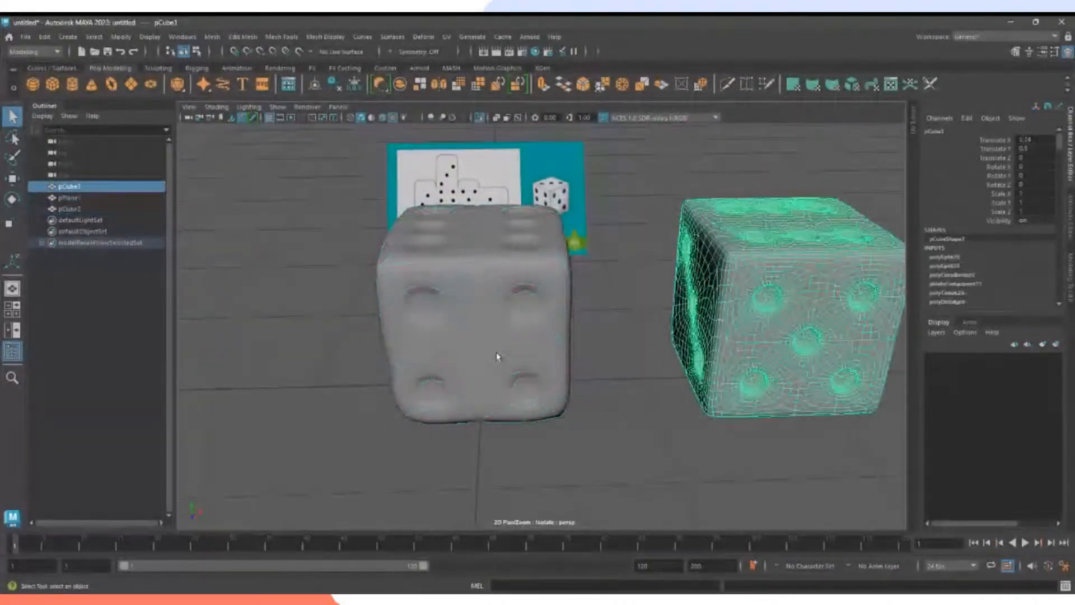
Hide pCube1 with Ctrl+H and select pCube2.
alt+drag(500, 353, 653, 382)
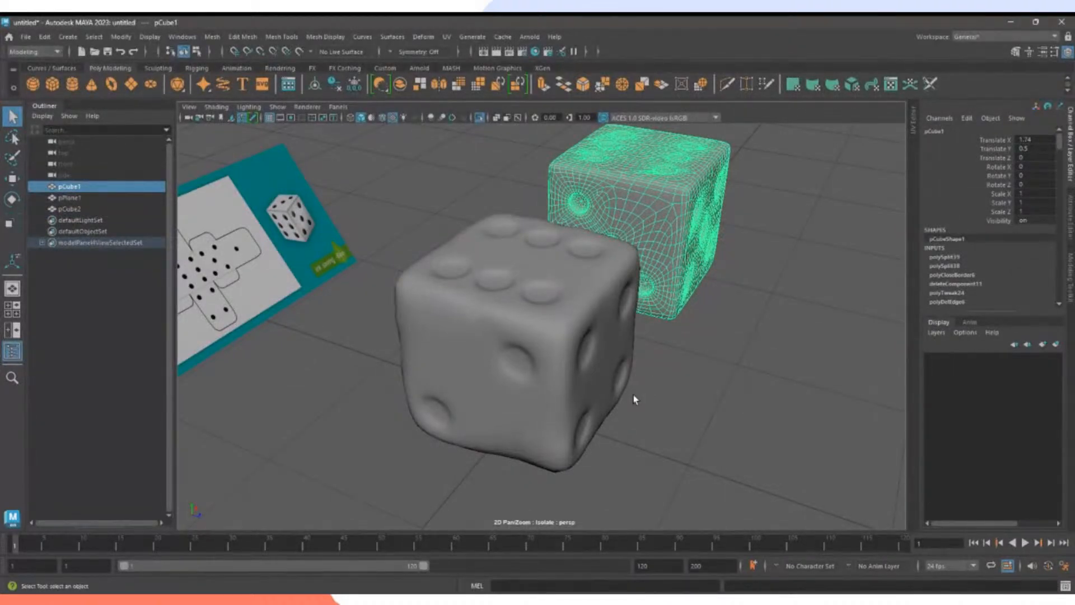
click(534, 380)
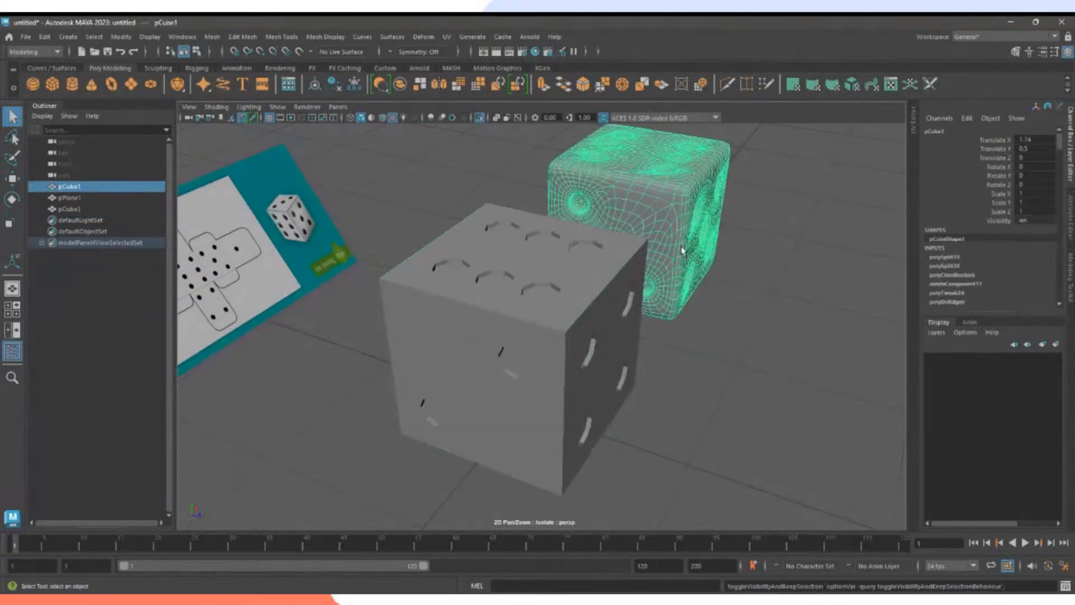
key(ctrl+h)
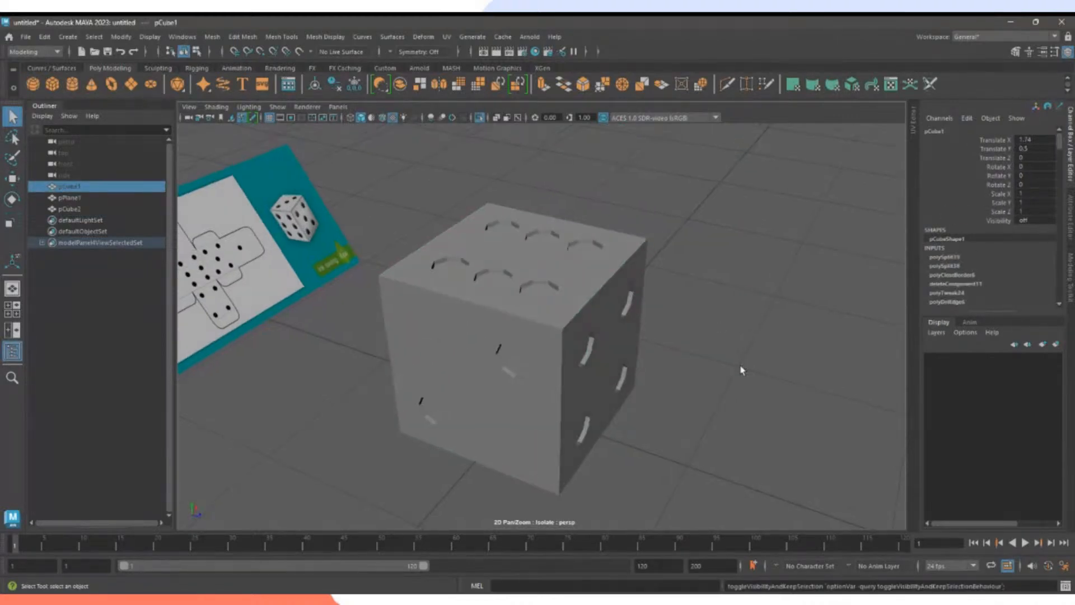
alt+drag(742, 367, 676, 371)
click(559, 353)
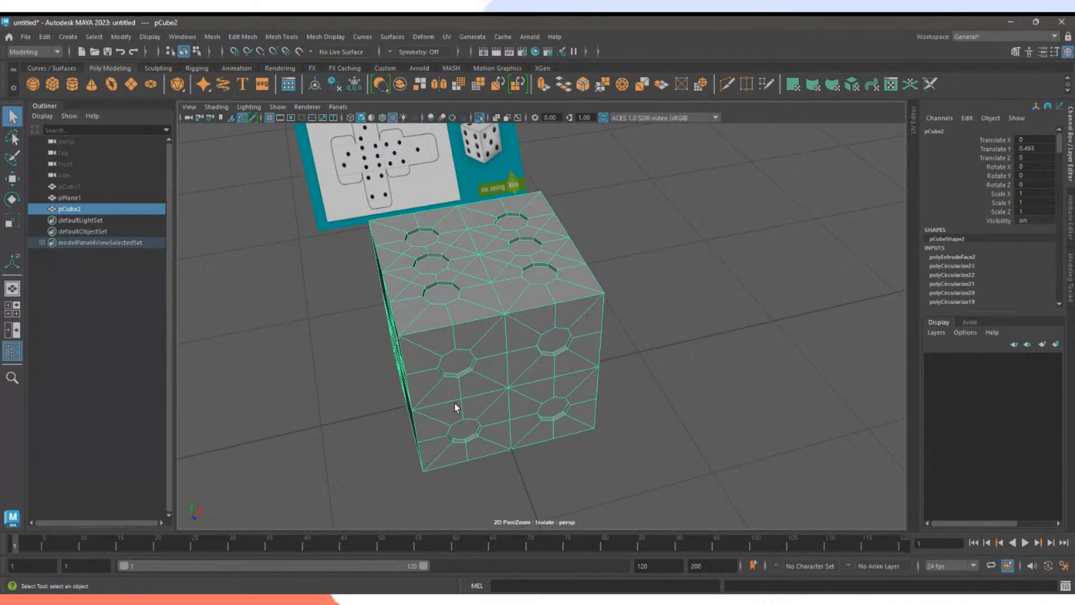
alt+drag(455, 408, 551, 370)
right_drag(504, 278, 506, 320)
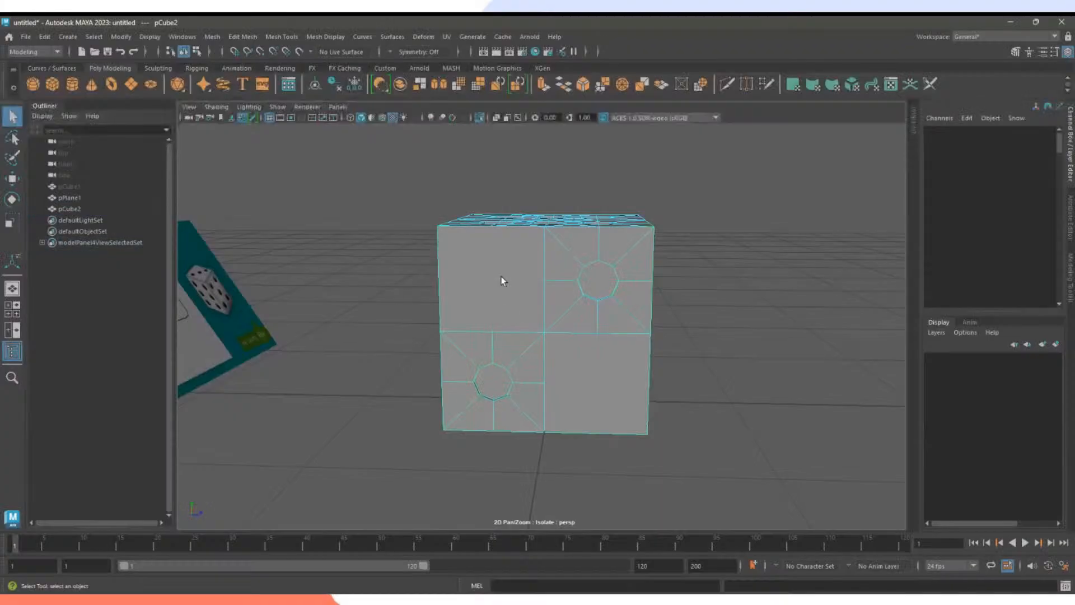
click(500, 275)
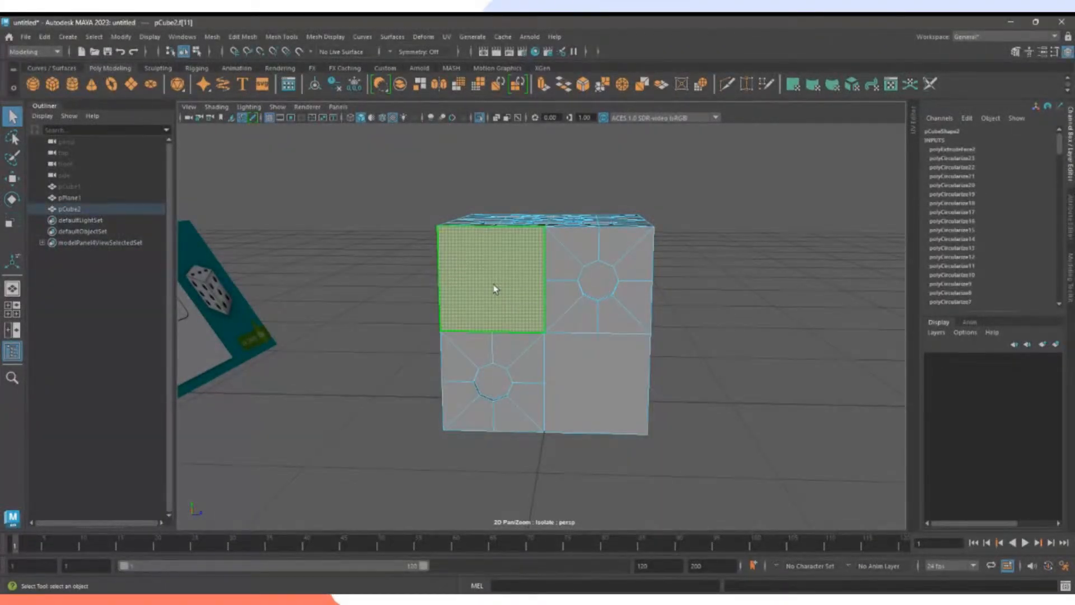
click(595, 384)
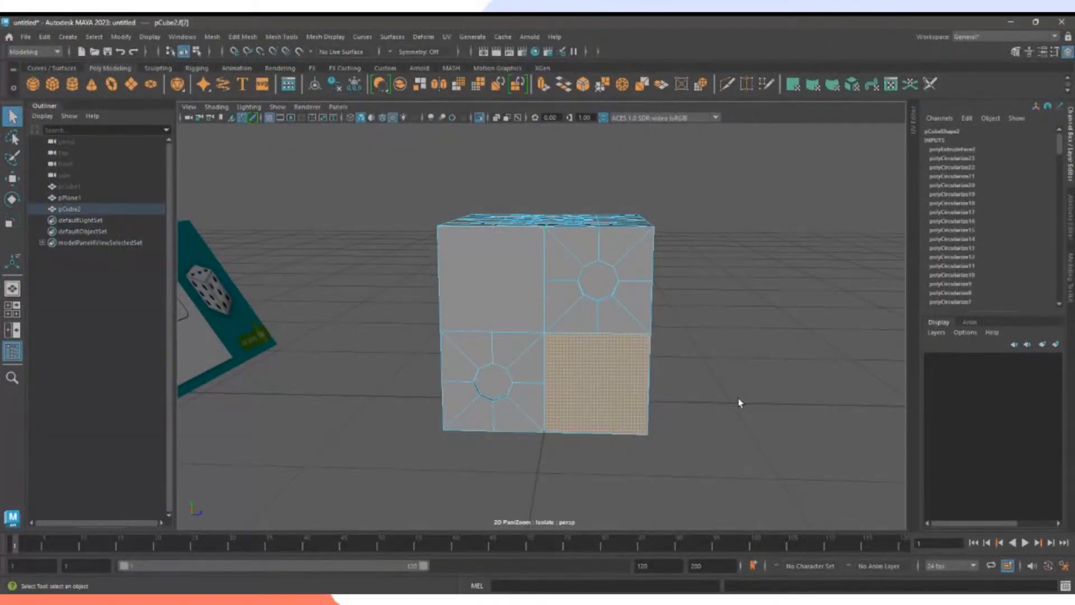
click(697, 405)
alt+drag(464, 340, 272, 313)
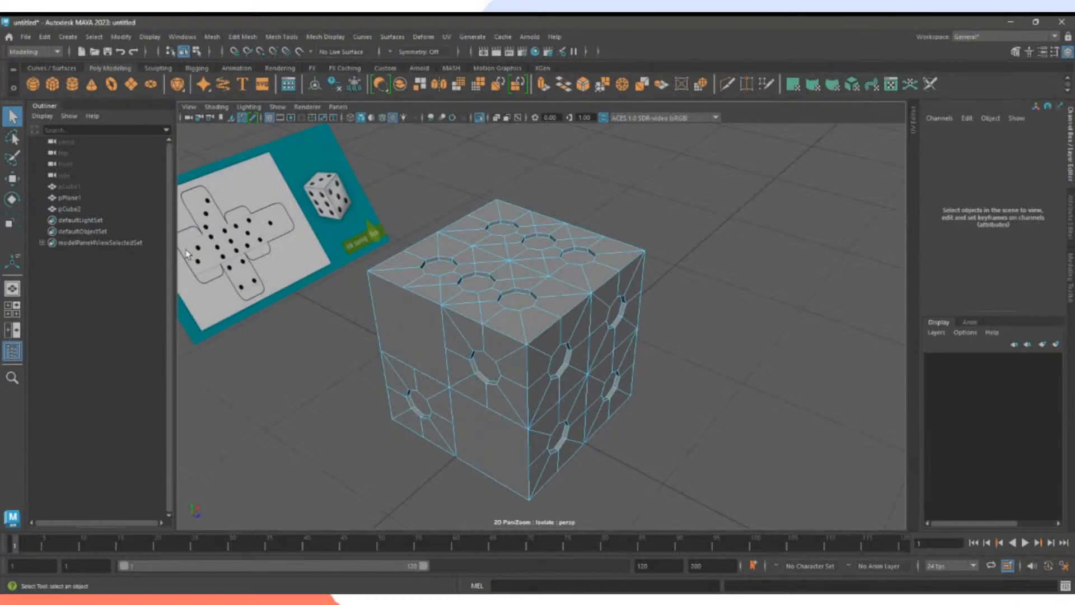
alt+drag(235, 281, 478, 311)
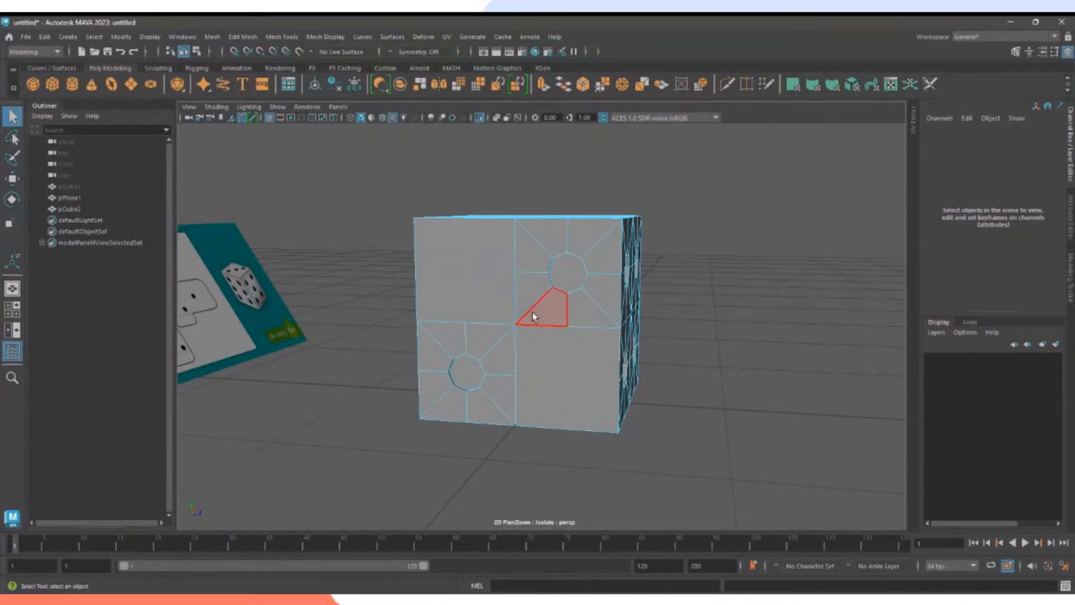
click(551, 378)
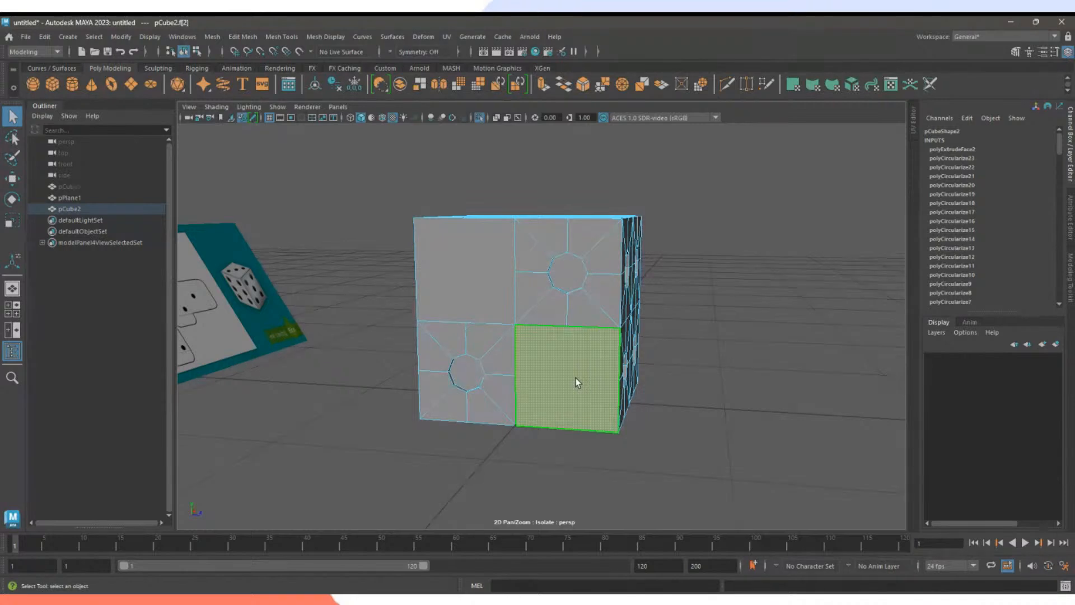
click(442, 266)
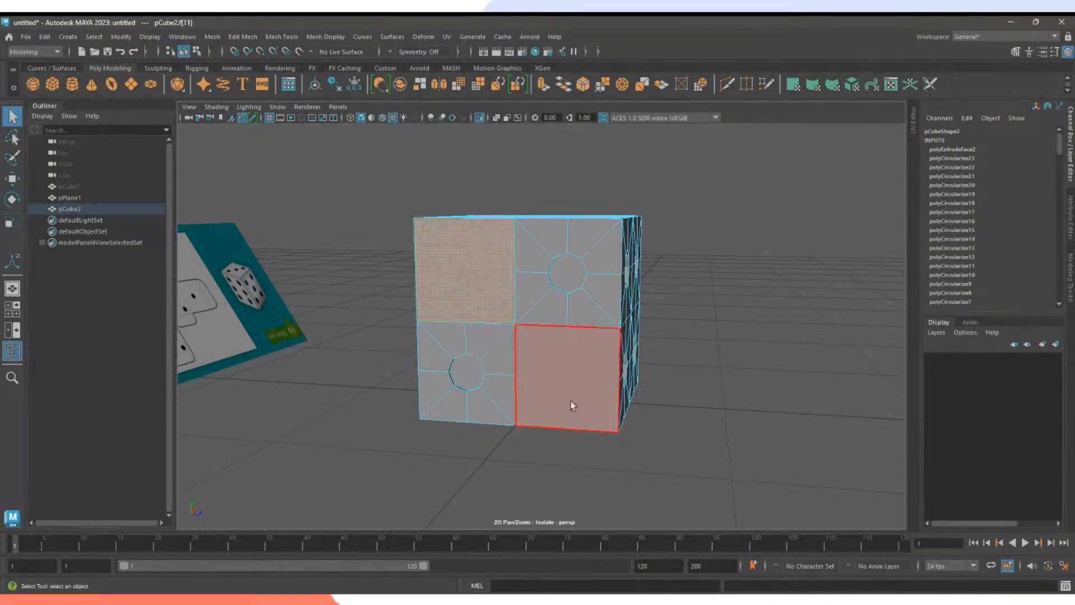
click(560, 390)
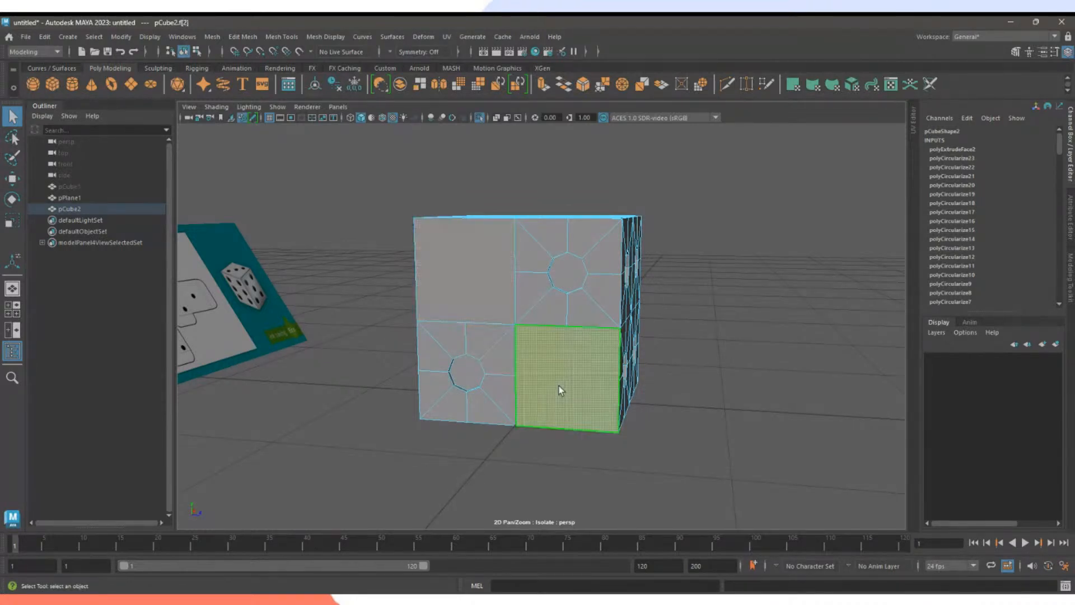
click(471, 280)
click(611, 387)
click(507, 290)
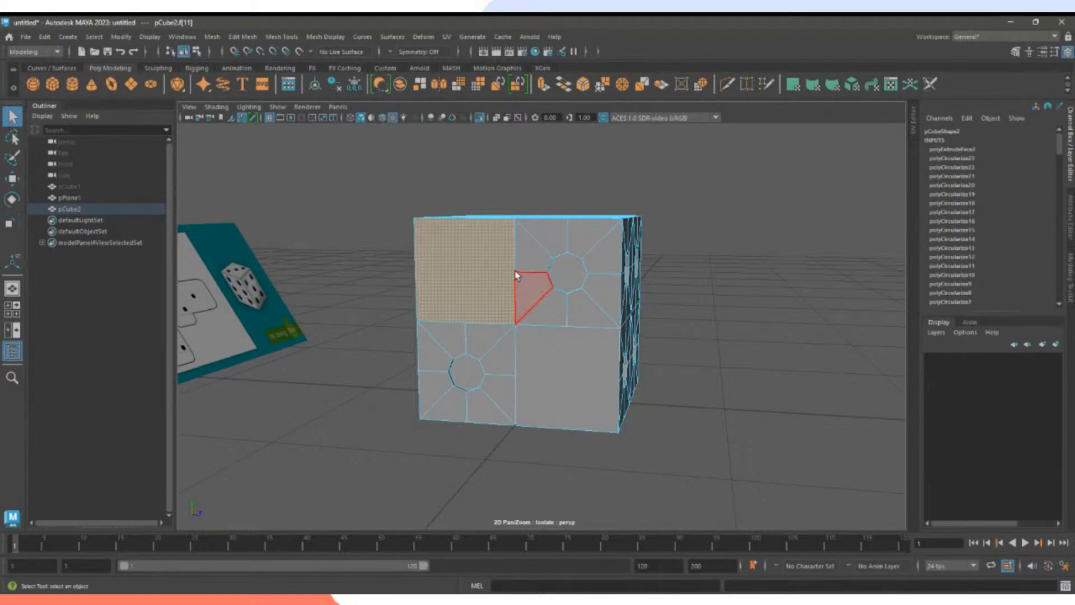
right_drag(508, 271, 454, 270)
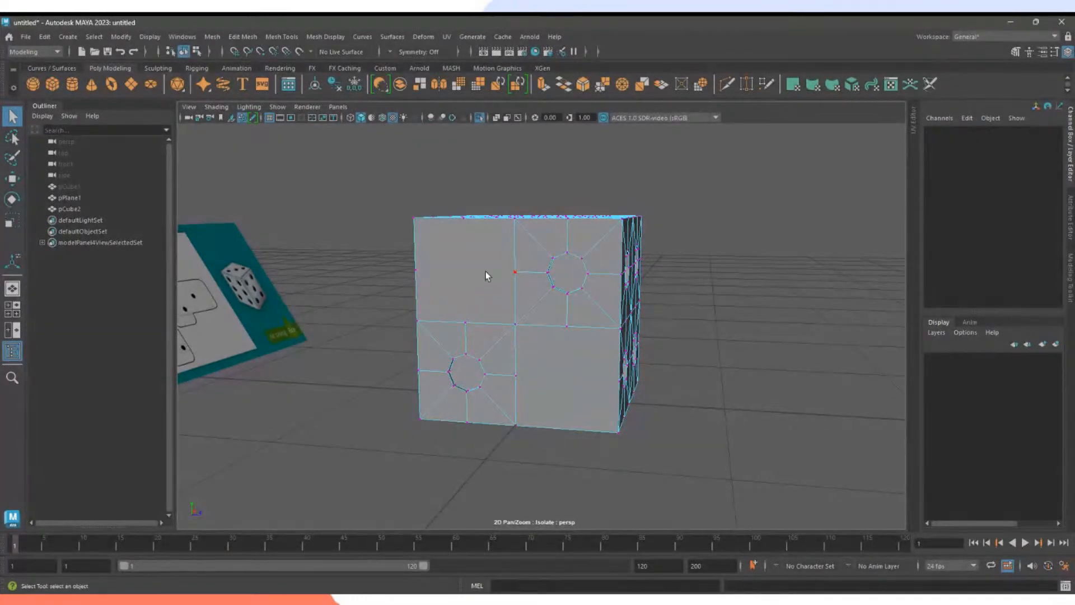
alt+drag(486, 271, 494, 286)
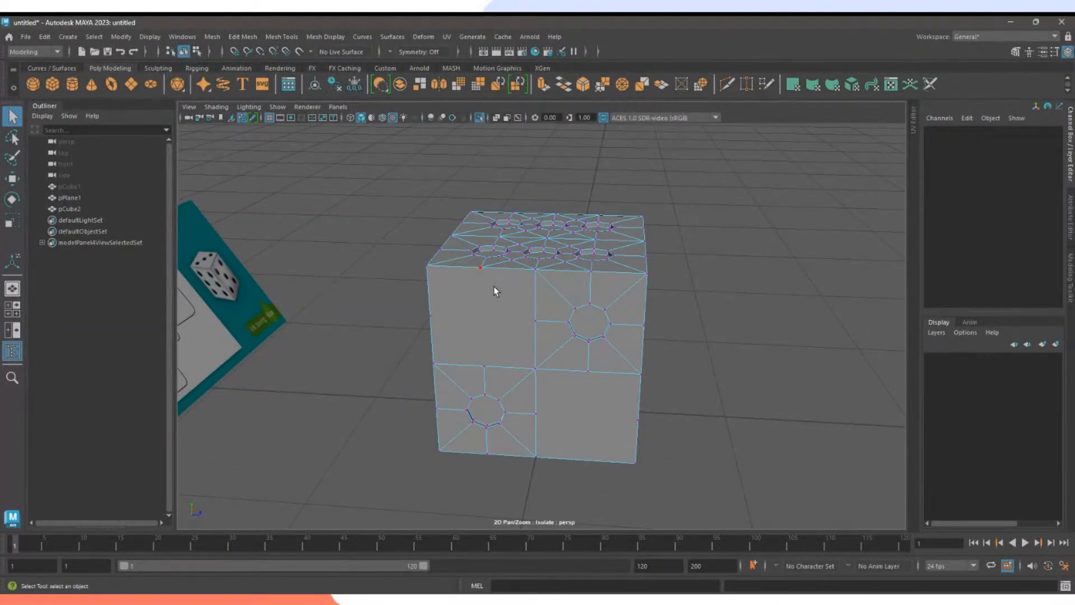
Orbit to the left side and select the front face's top-edge vertex and the one below.
alt+drag(509, 308, 590, 319)
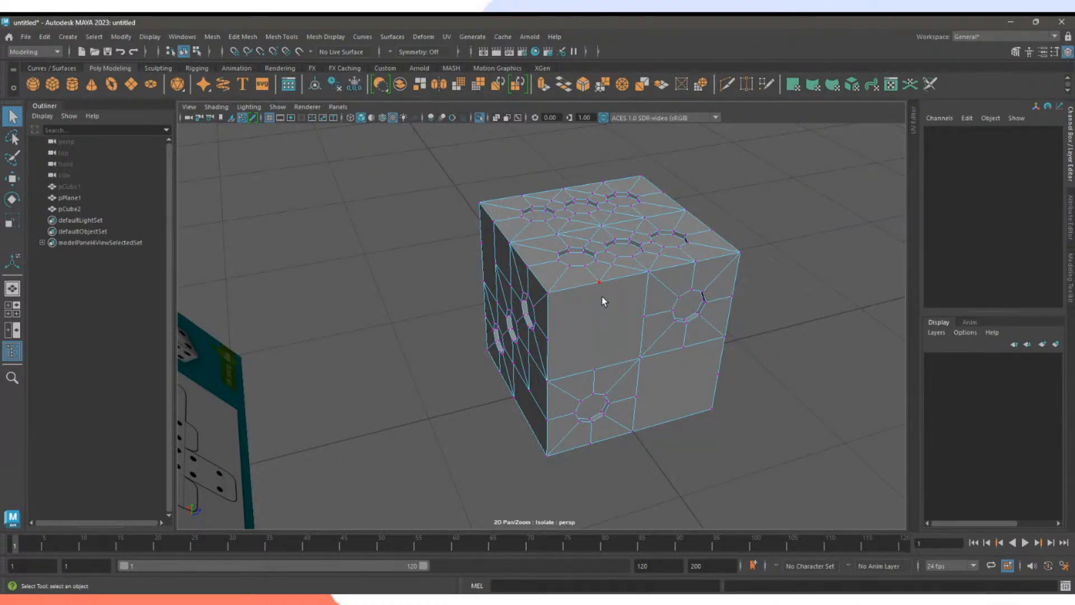
click(603, 297)
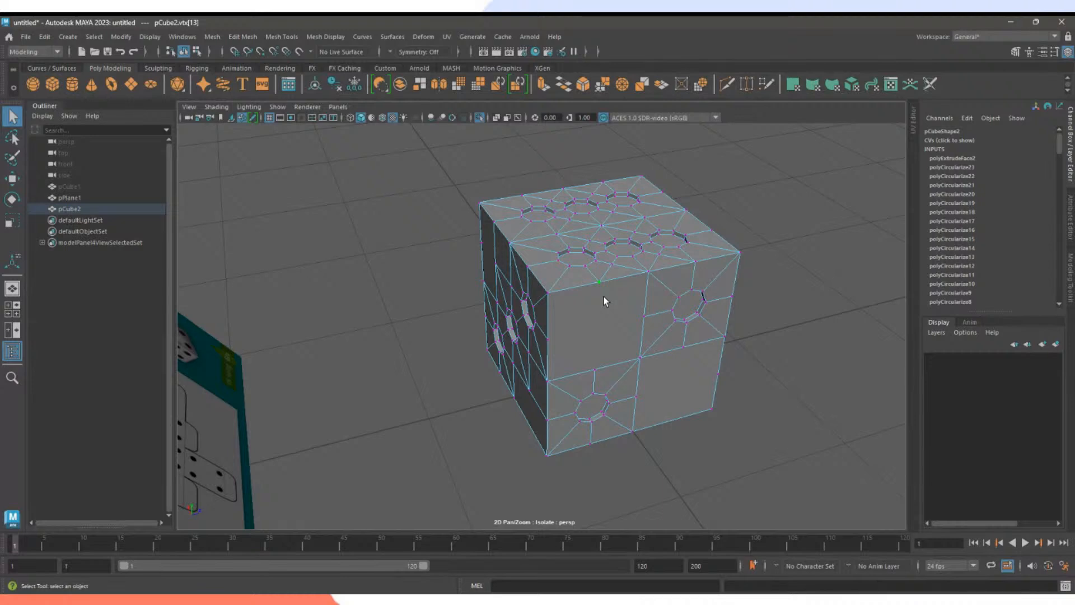
shift+click(595, 370)
Try a Multi-Cut edge across the front face, then undo it.
click(729, 86)
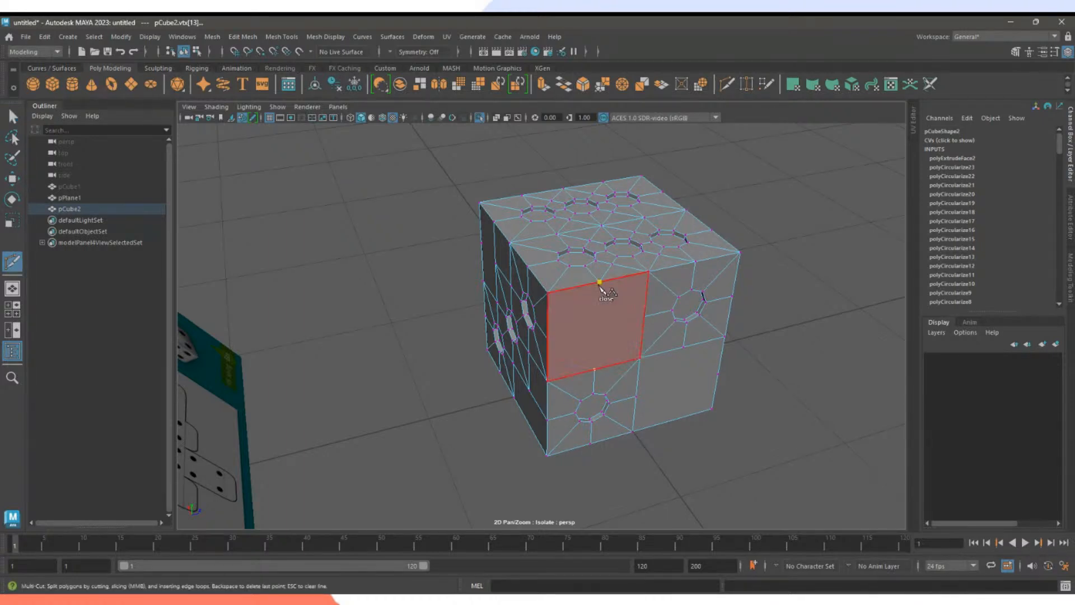
click(599, 283)
click(595, 369)
key(Return)
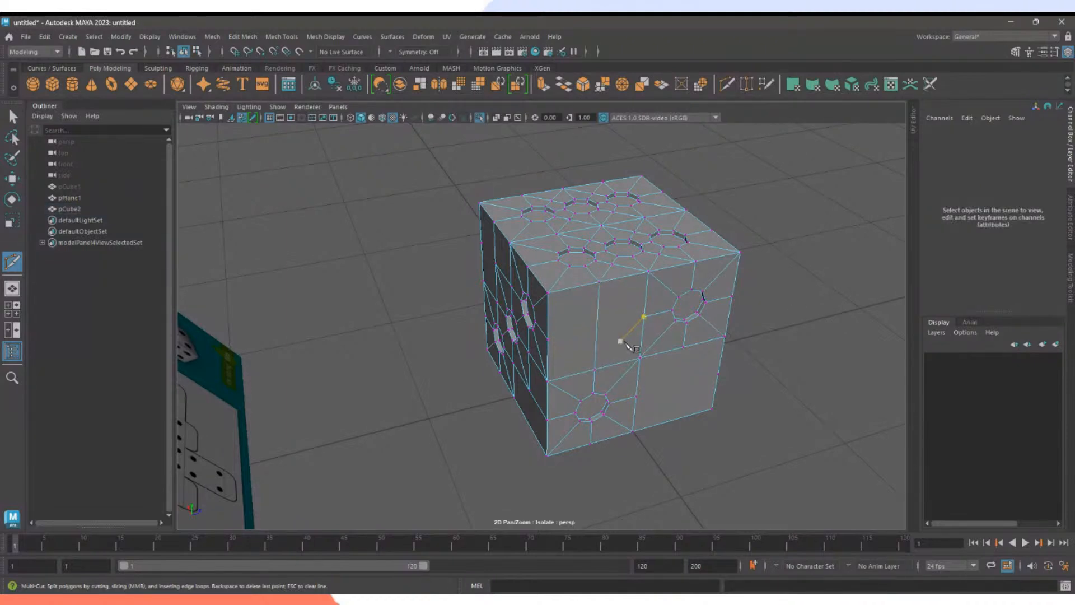
key(ctrl+z)
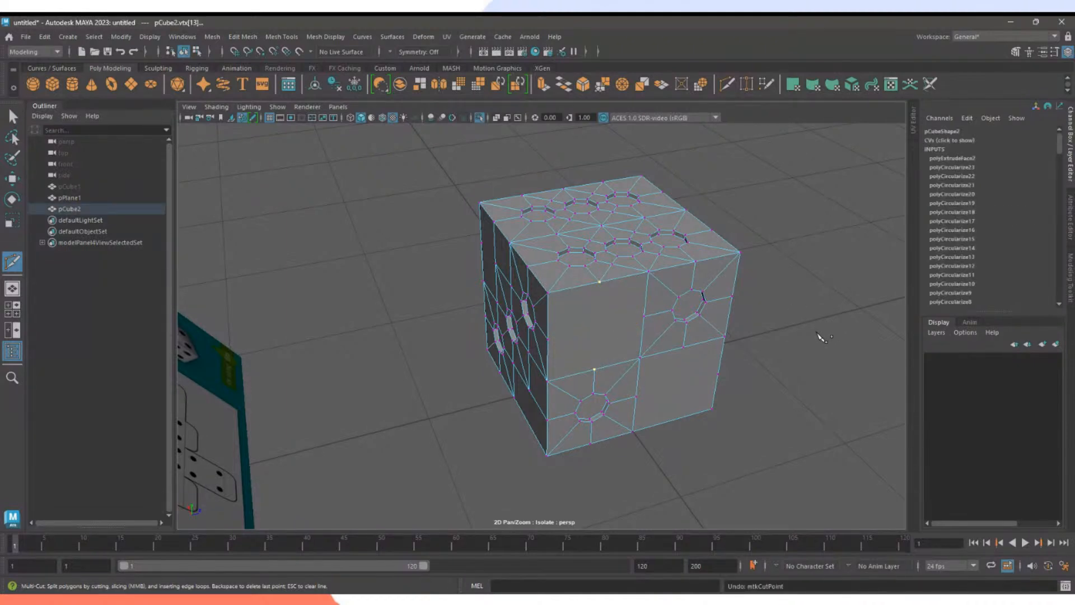
key(q)
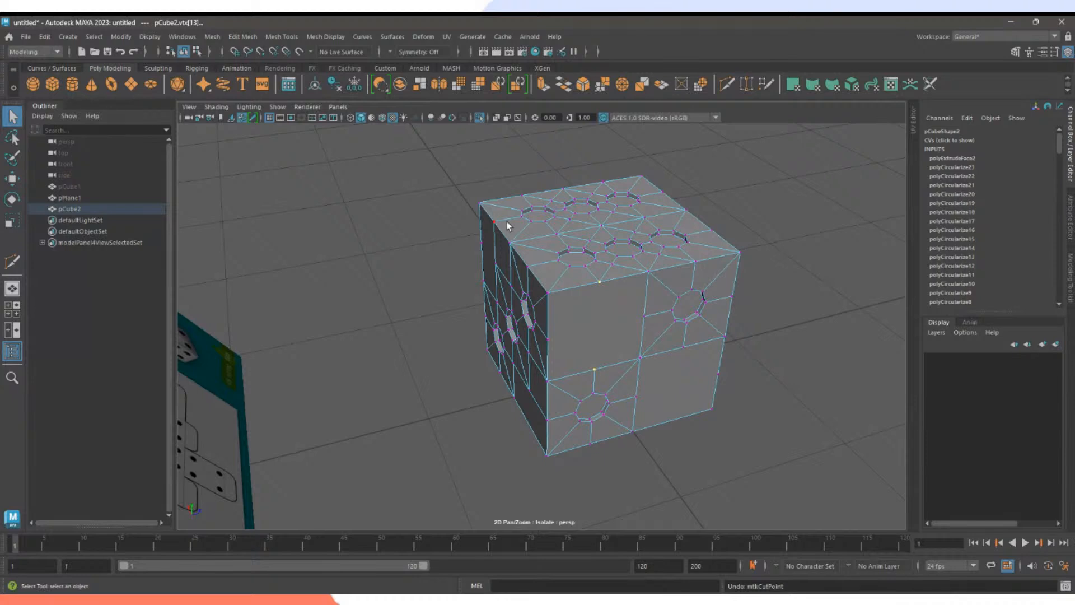
Join two front-face vertices with an edge using Edit Mesh > Connect.
click(249, 37)
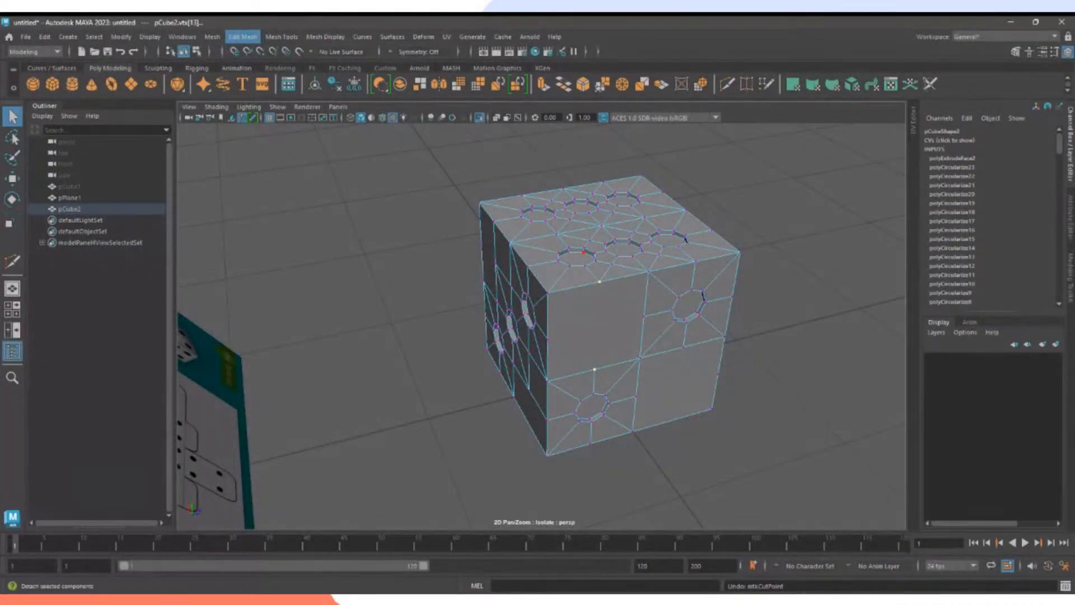
click(255, 117)
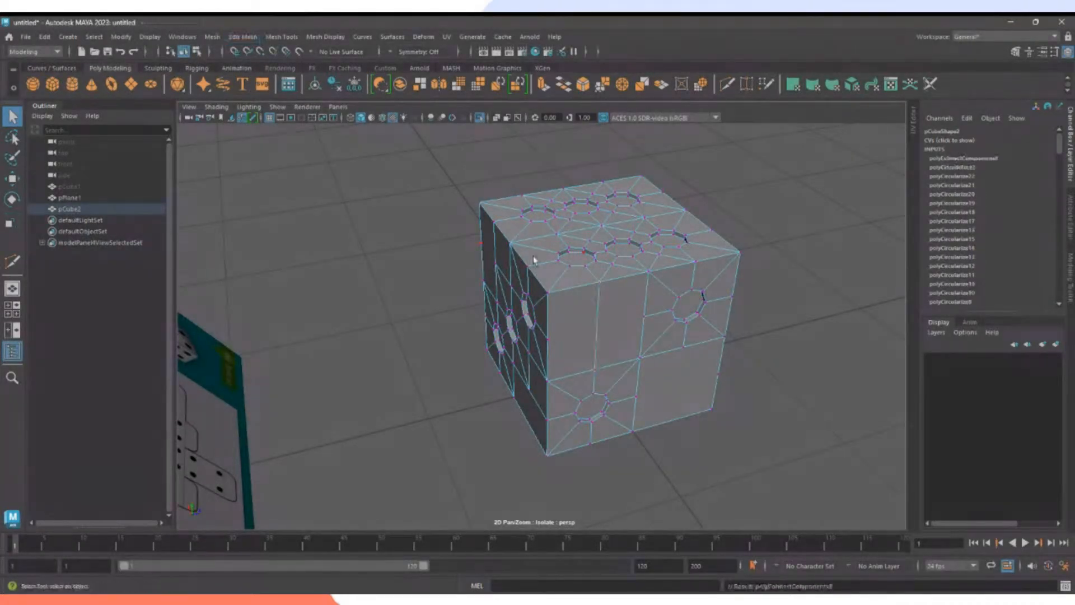
click(644, 318)
shift+click(547, 339)
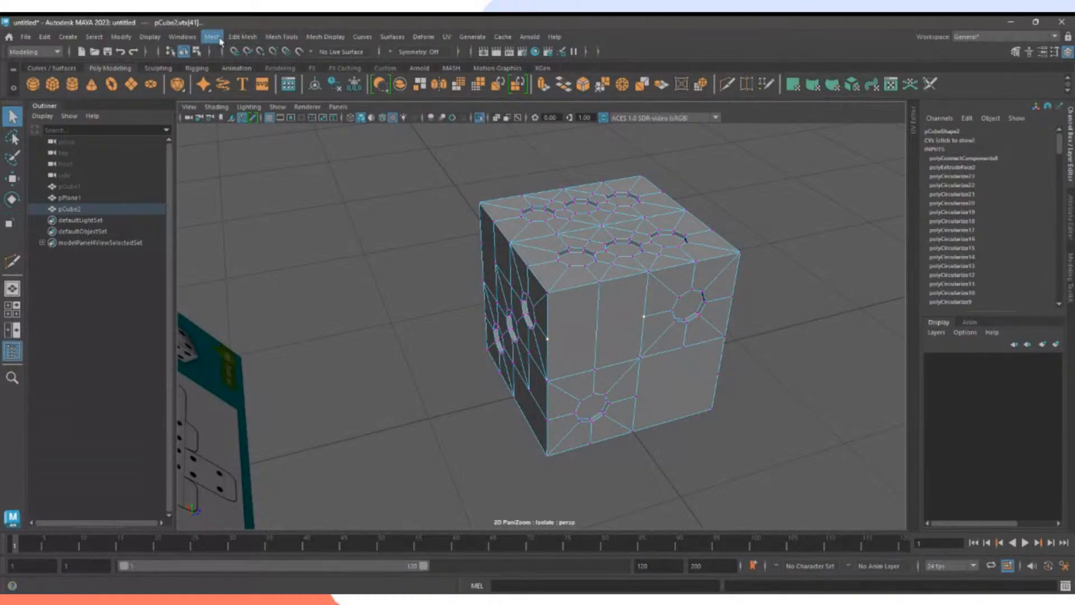
click(242, 37)
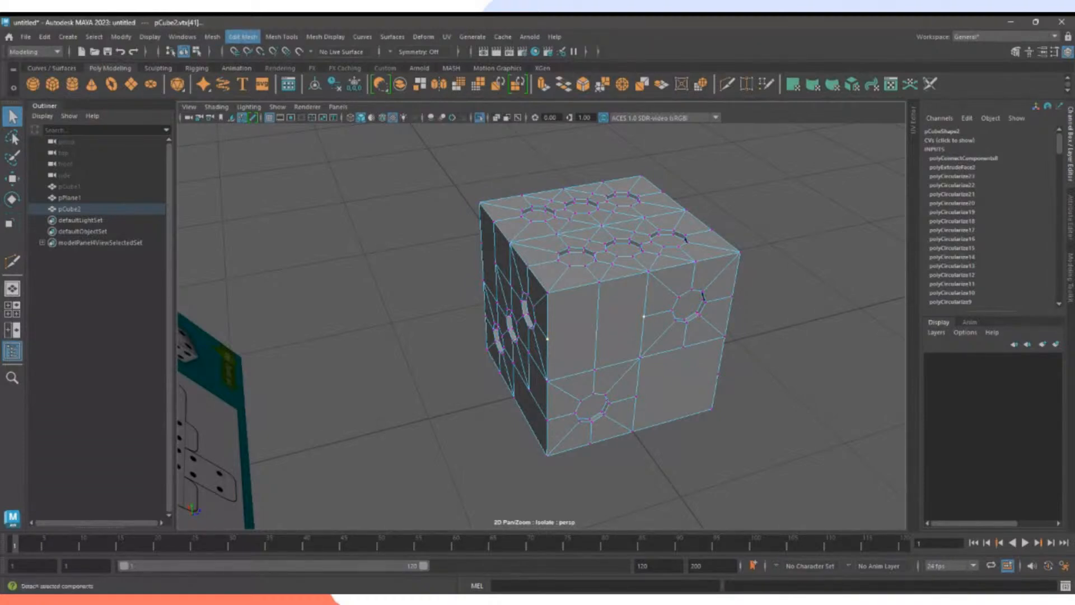
click(255, 117)
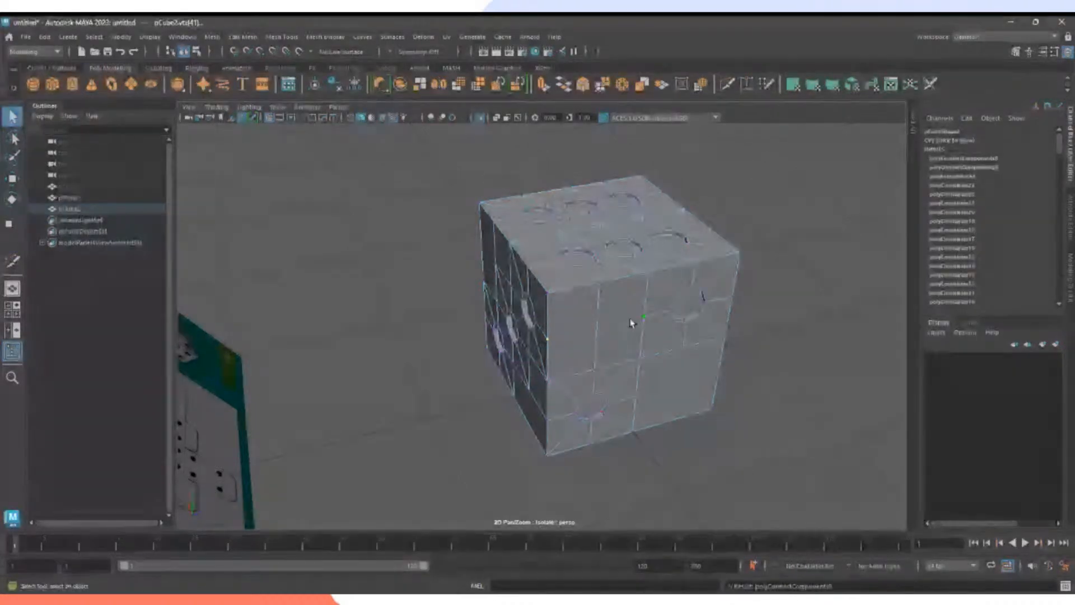
click(617, 332)
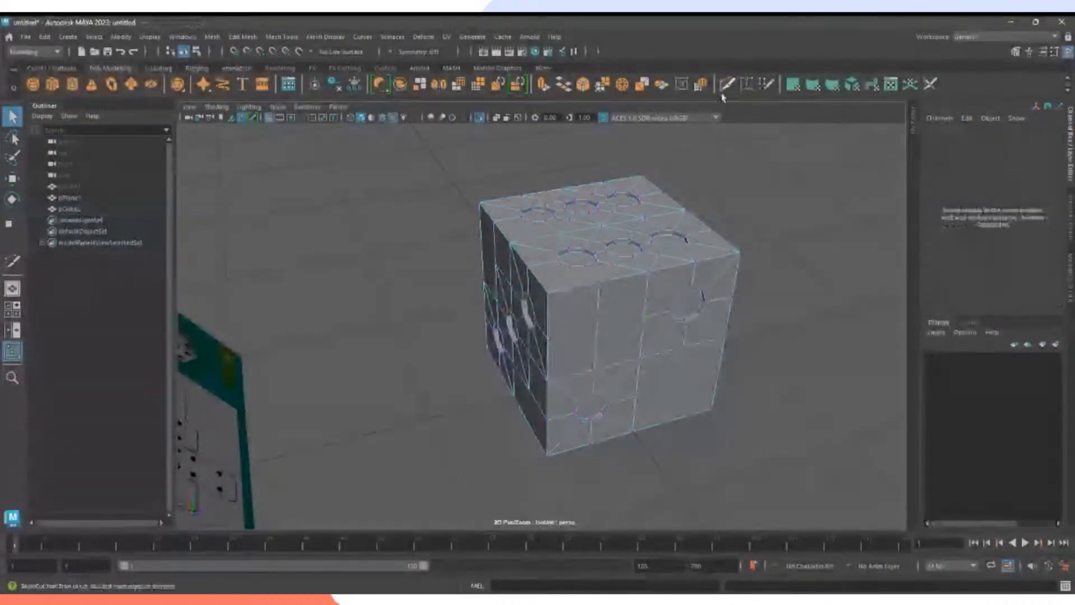
Multi-Cut a new edge between the same two front-face vertices.
click(727, 84)
click(547, 339)
click(644, 317)
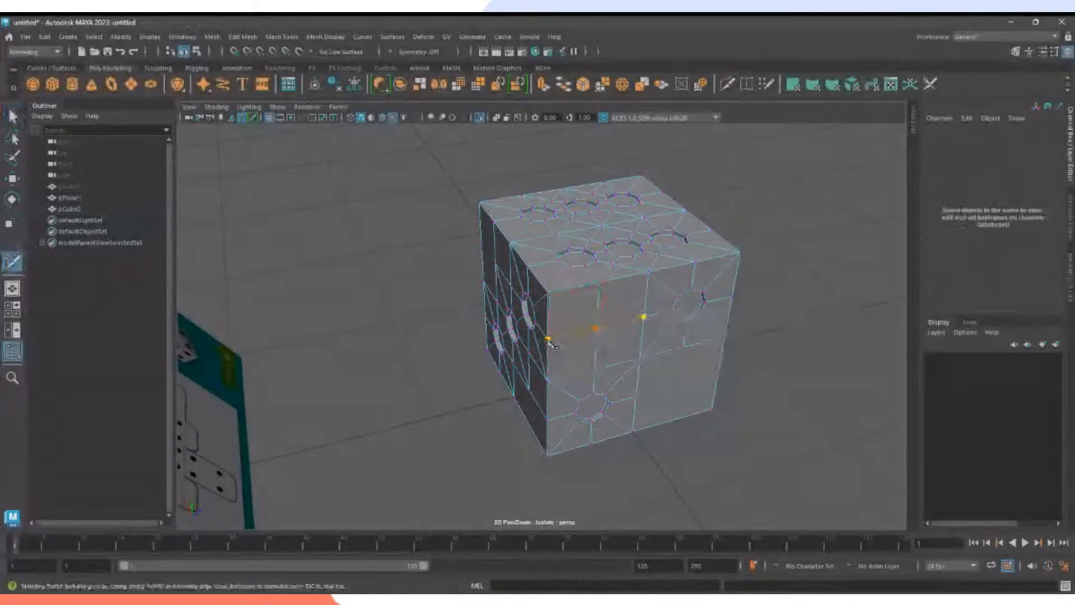
right_click(817, 339)
alt+drag(826, 366, 802, 342)
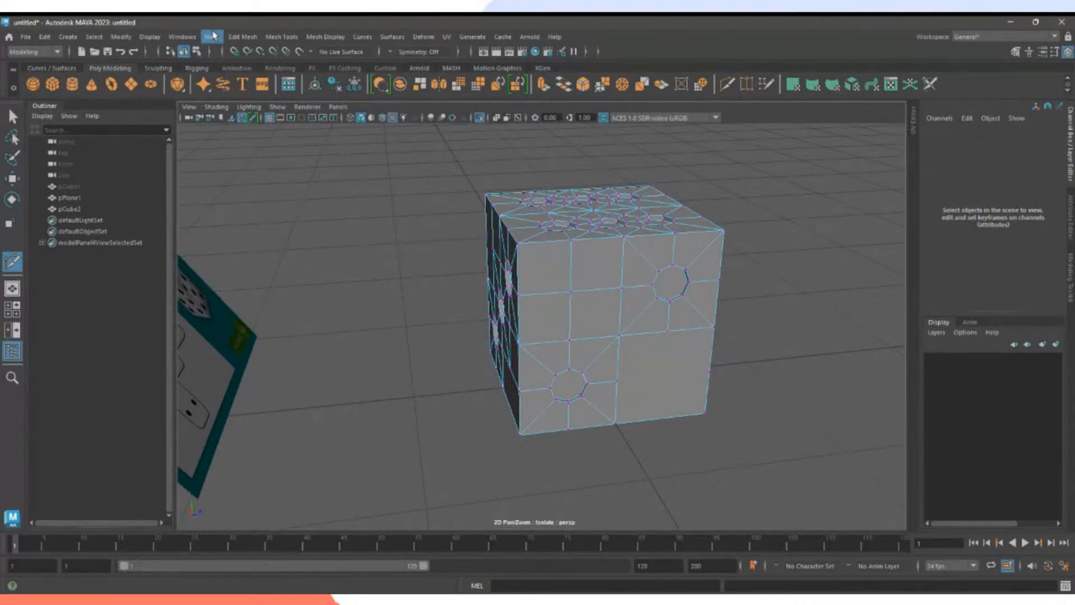
With Mesh > Cleanup set to select only, pick the four-sided faces, then the more-than-four-sided faces.
click(212, 38)
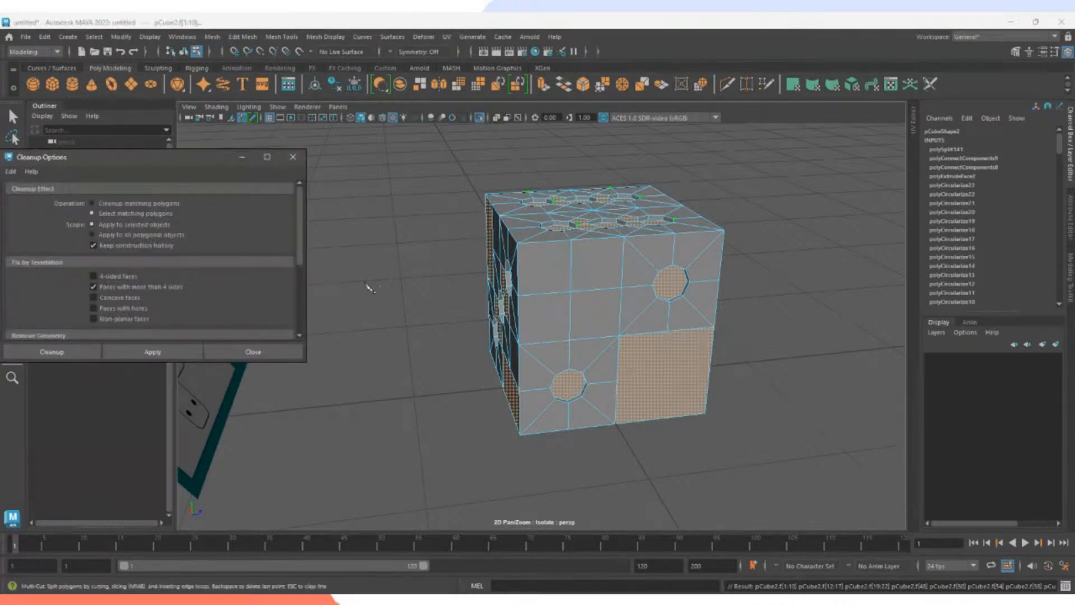
drag(130, 154, 260, 153)
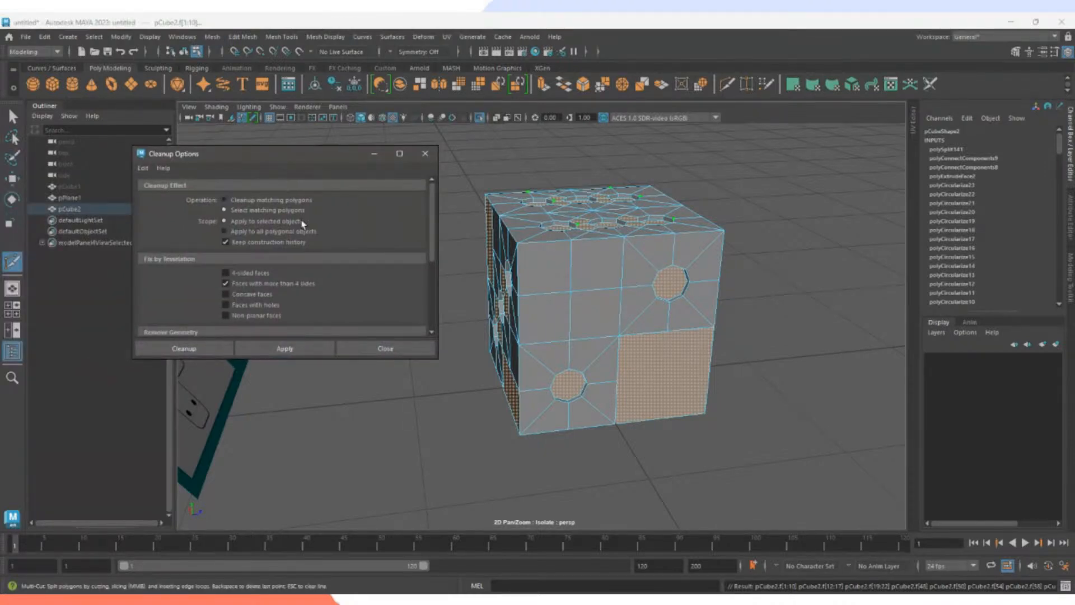
click(244, 203)
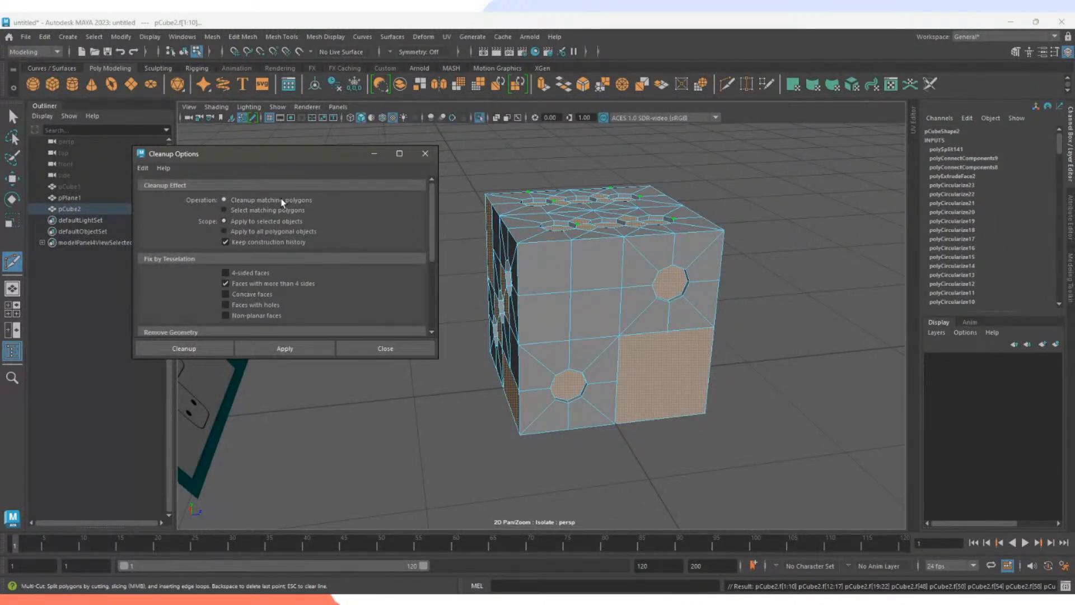
click(224, 210)
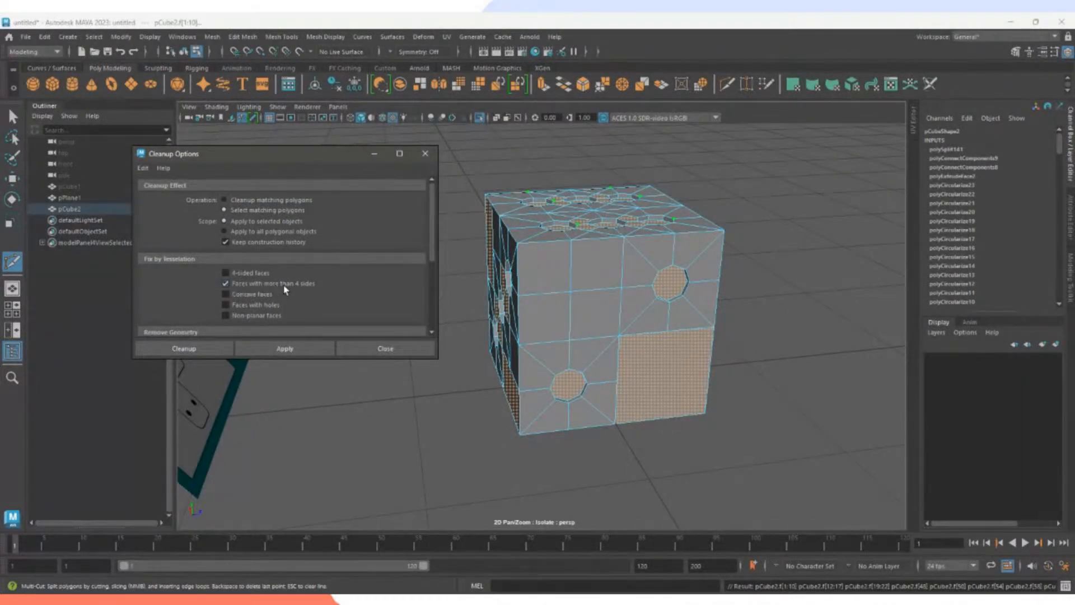
click(233, 283)
click(238, 273)
click(276, 344)
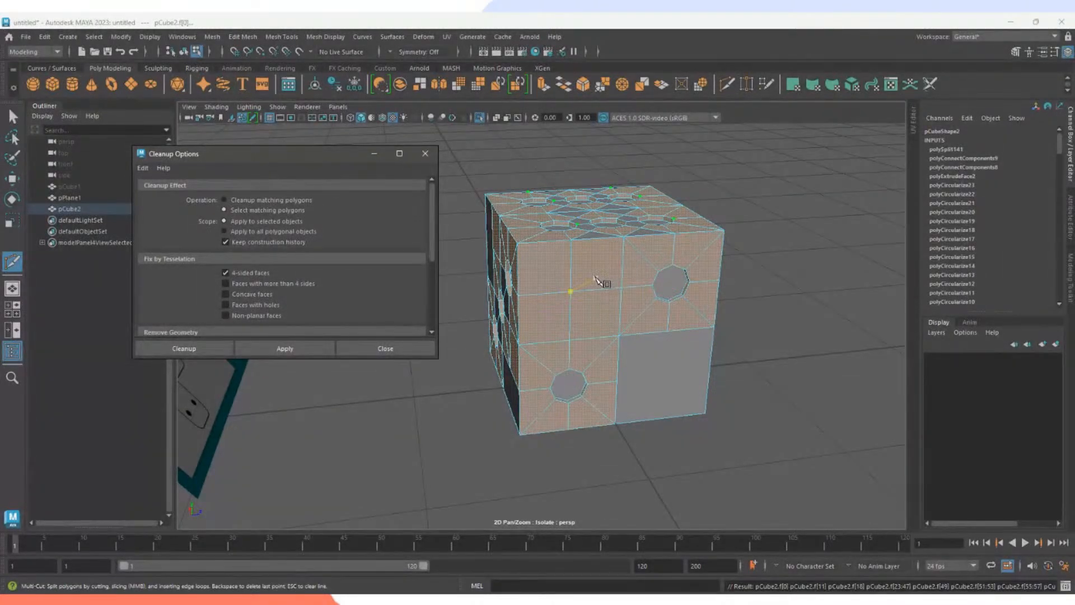
click(226, 273)
click(226, 283)
click(282, 350)
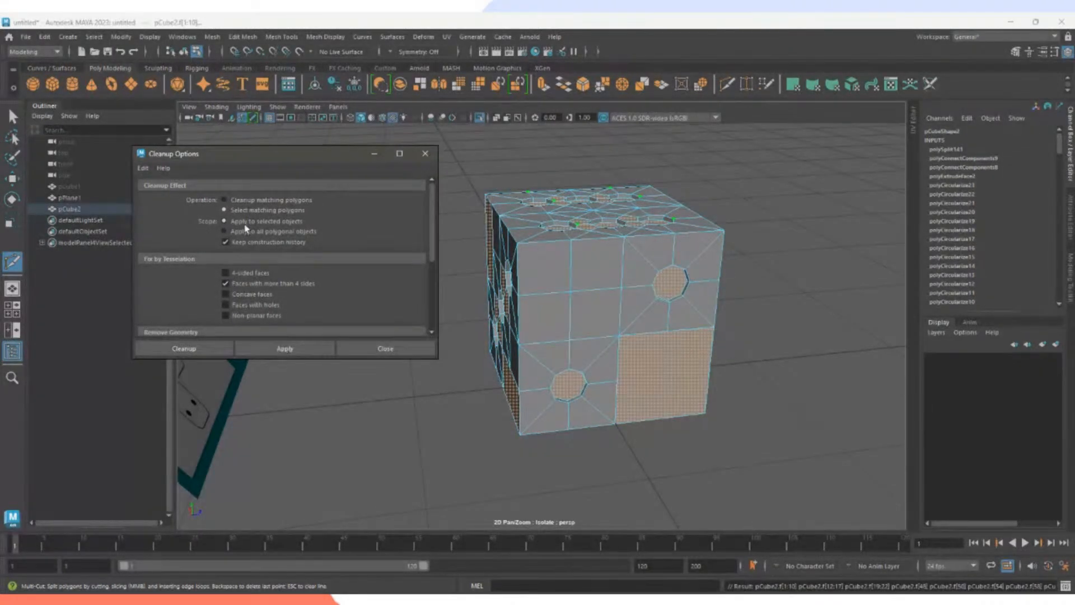
Trial-triangulate the n-gons with Cleanup, inspect the result, then set Cleanup back to select only.
click(224, 200)
click(270, 345)
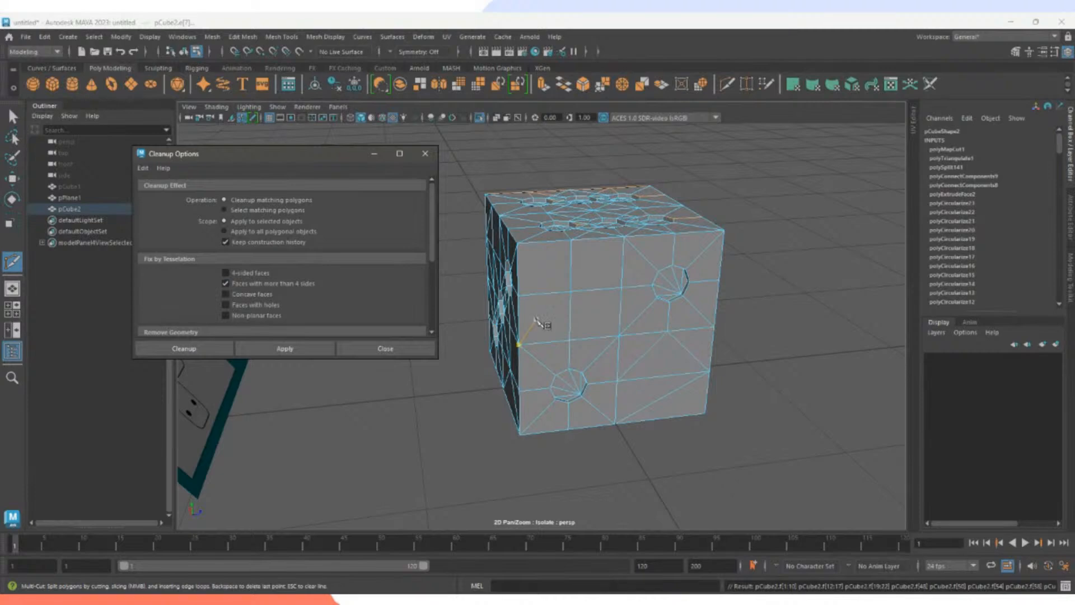
scroll(764, 276, up, 5)
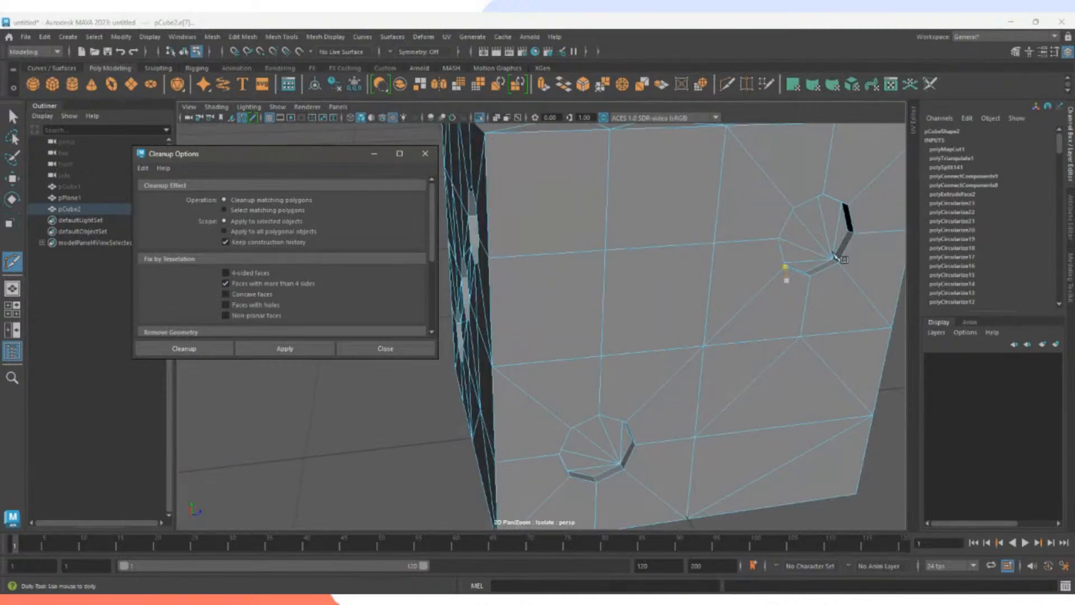
scroll(785, 271, down, 4)
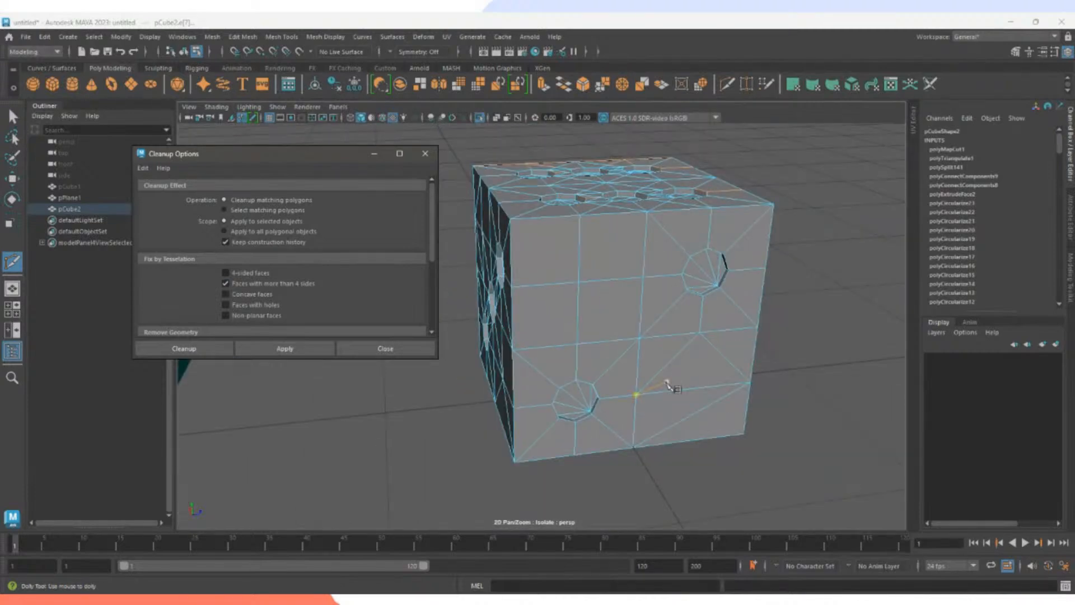
alt+drag(616, 312, 665, 307)
alt+middle_drag(634, 318, 640, 326)
mouse_move(640, 327)
alt+mouse_down()
mouse_move(648, 319)
mouse_move(642, 347)
alt+mouse_up()
scroll(642, 346, up, 3)
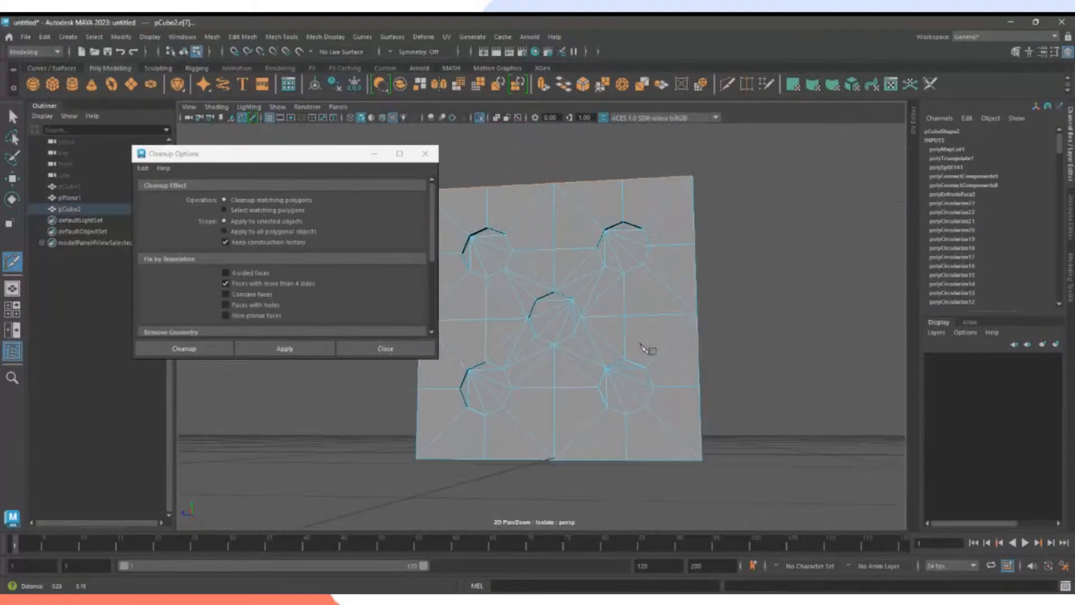
alt+middle_drag(641, 340, 732, 349)
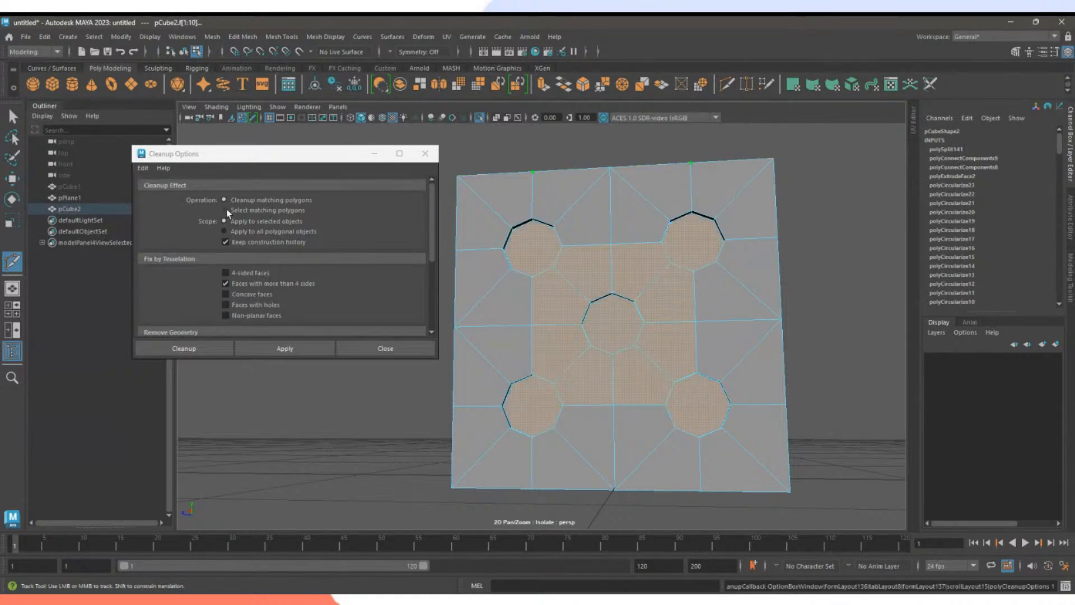
click(258, 210)
Reselect the n-gon faces, inspect the top and bottom sides, and switch the cube to vertex mode.
click(276, 351)
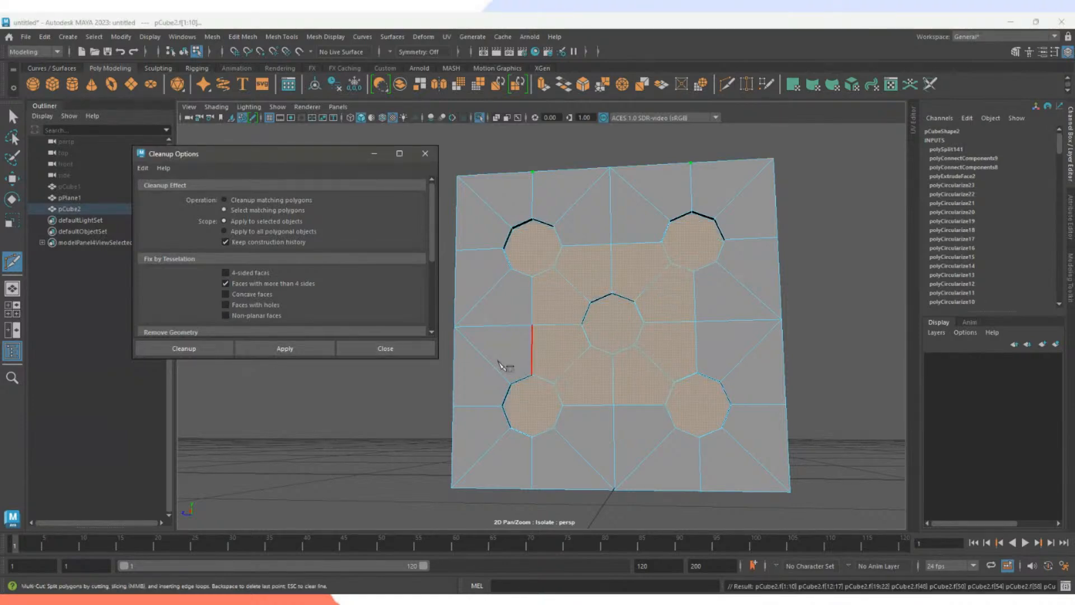
alt+drag(506, 364, 593, 358)
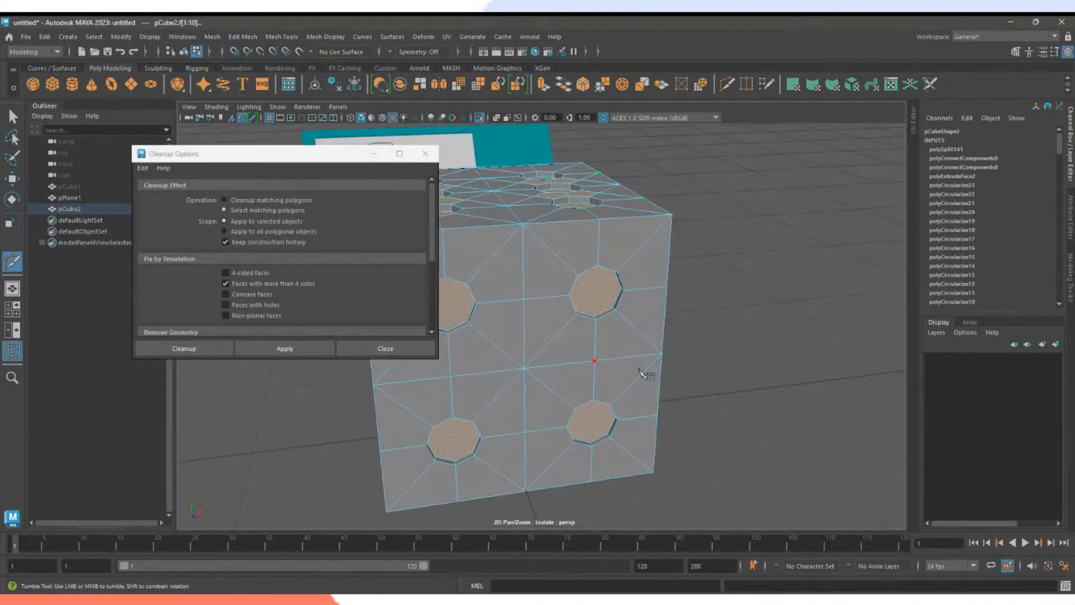
alt+middle_drag(628, 359, 666, 366)
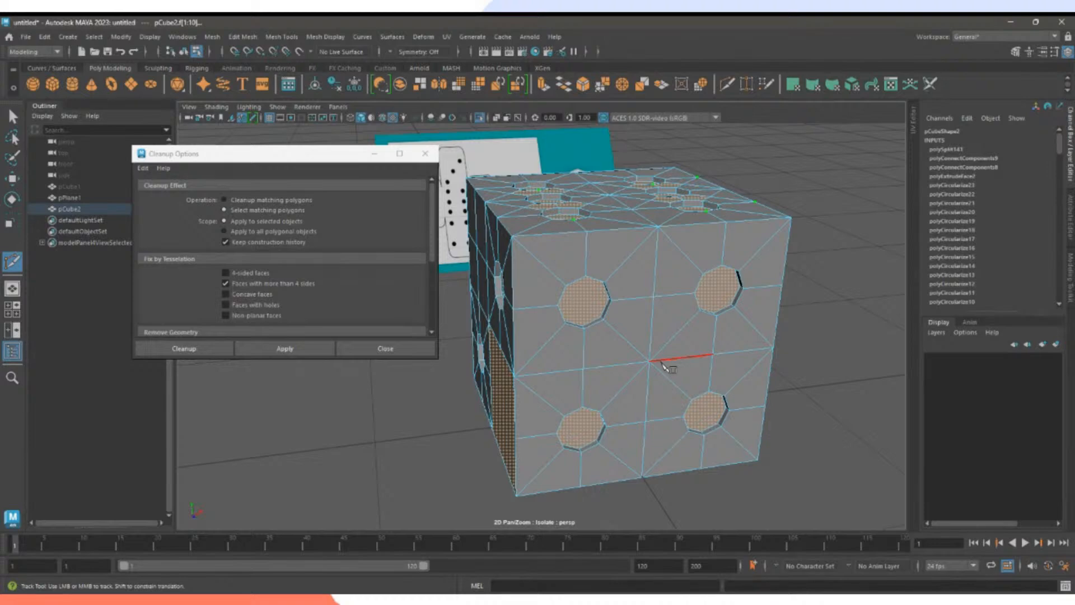
alt+drag(452, 420, 543, 439)
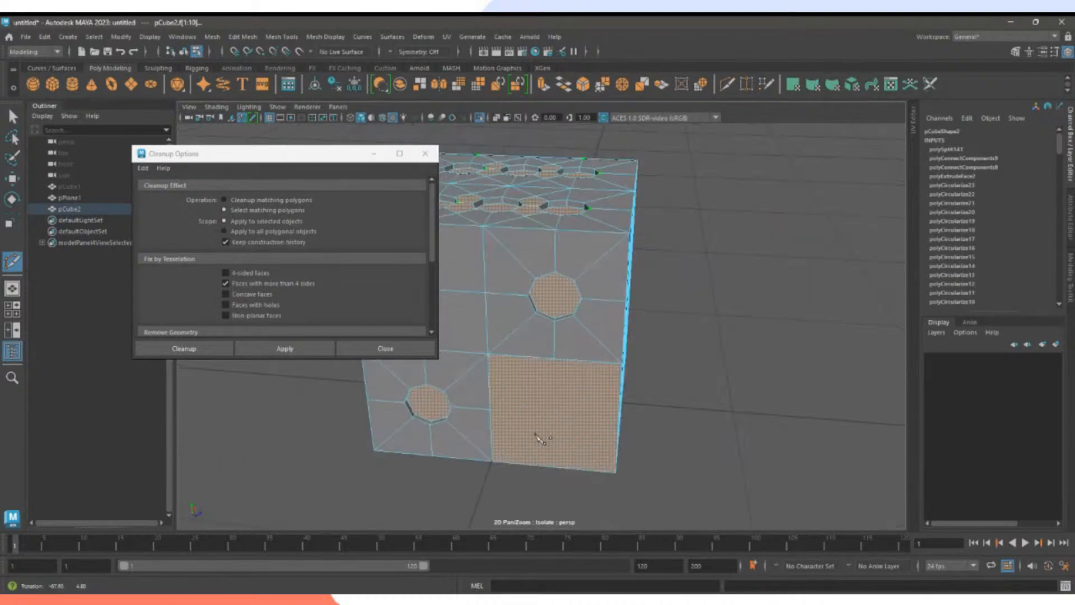
click(622, 360)
alt+drag(609, 386, 625, 331)
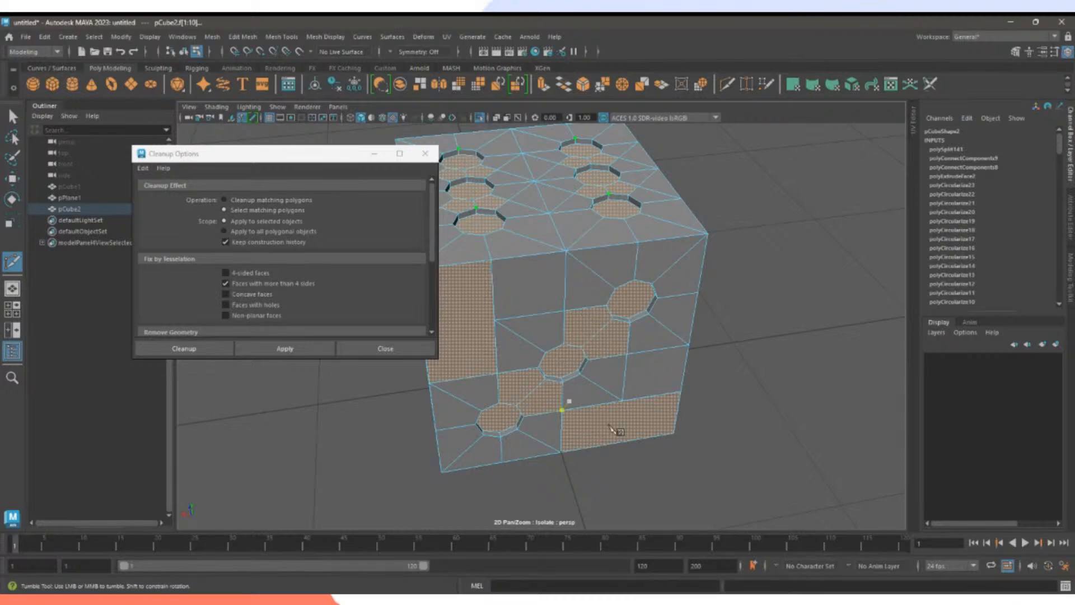
alt+drag(614, 435, 600, 363)
alt+middle_drag(601, 363, 644, 389)
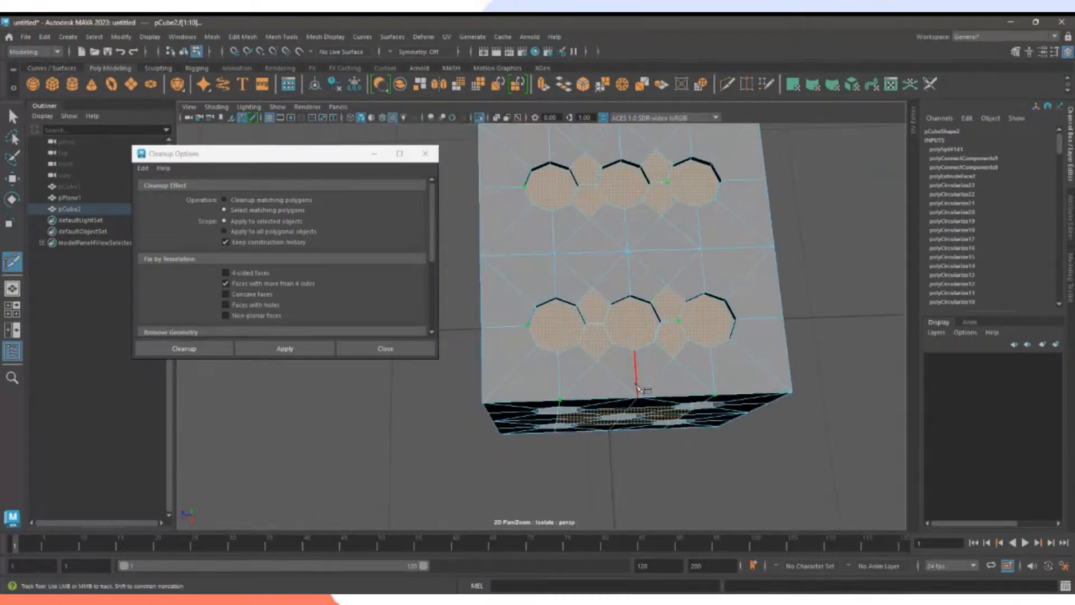
scroll(650, 387, up, 2)
scroll(673, 391, up, 2)
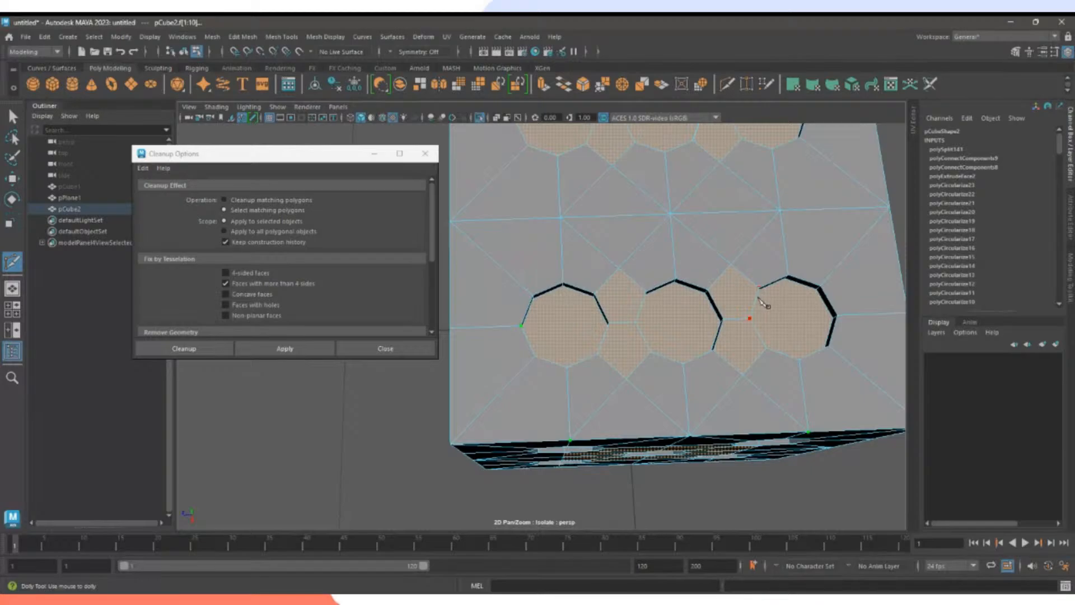
right_drag(672, 264, 660, 263)
alt+drag(634, 269, 710, 341)
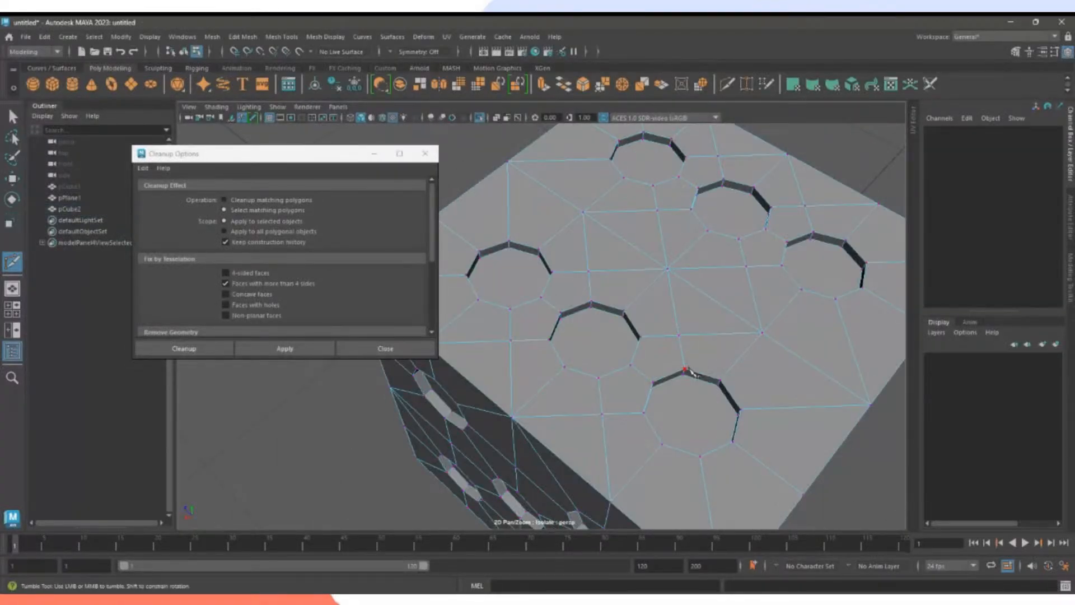
Join two vertex pairs around the six-hole face's lower holes with Edit Mesh > Connect.
key(q)
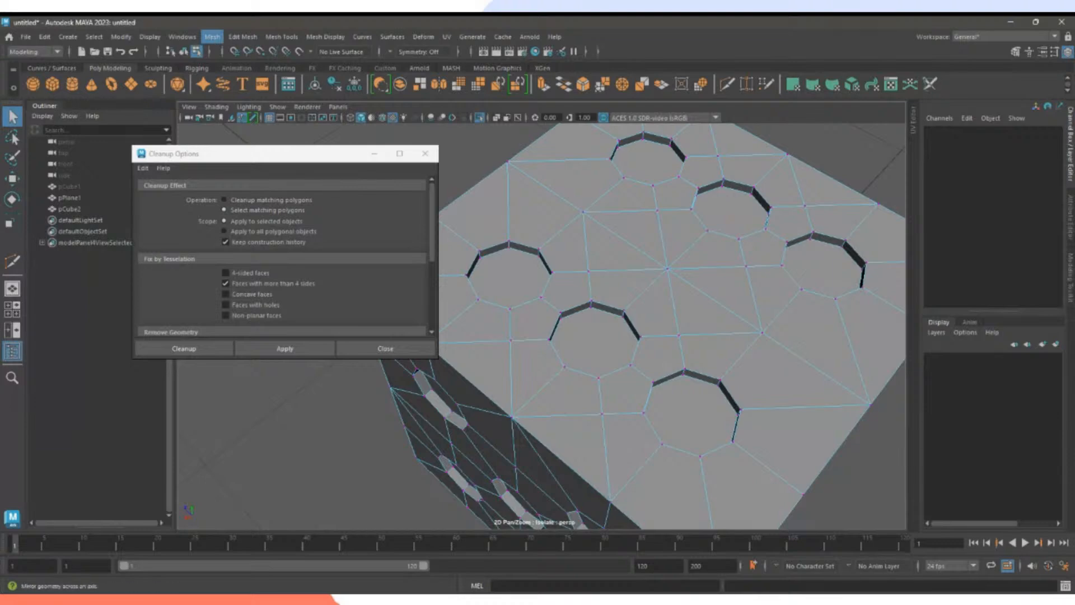
click(684, 370)
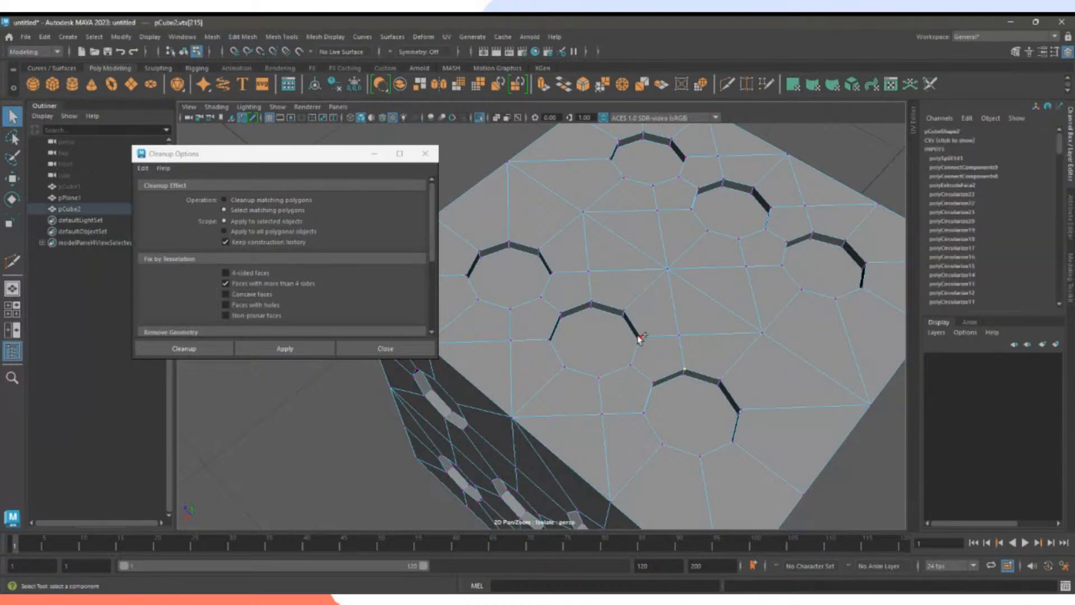
shift+click(639, 337)
click(242, 36)
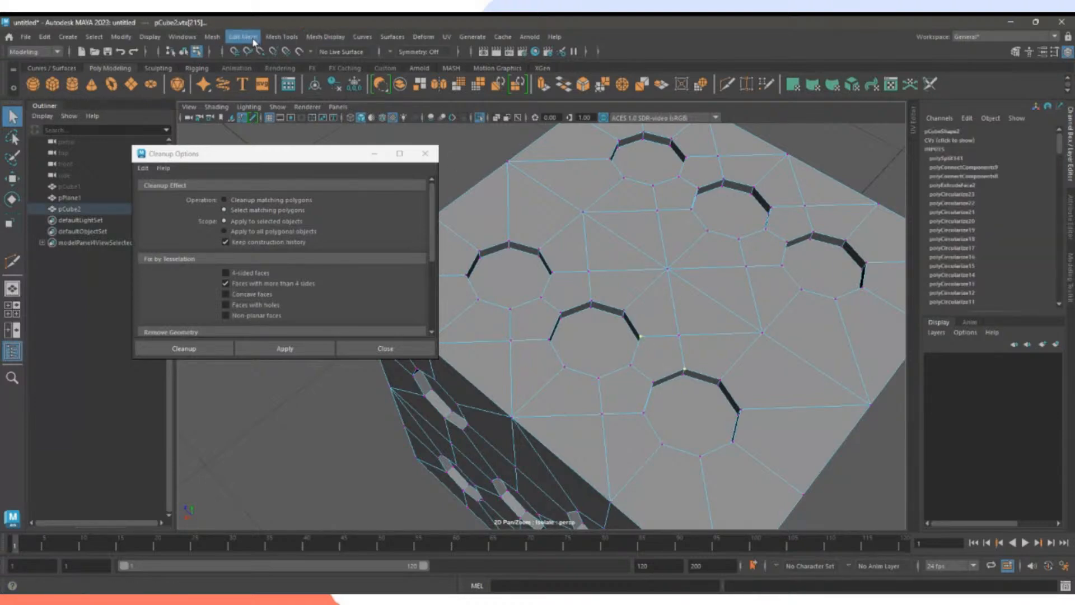
click(247, 116)
click(656, 402)
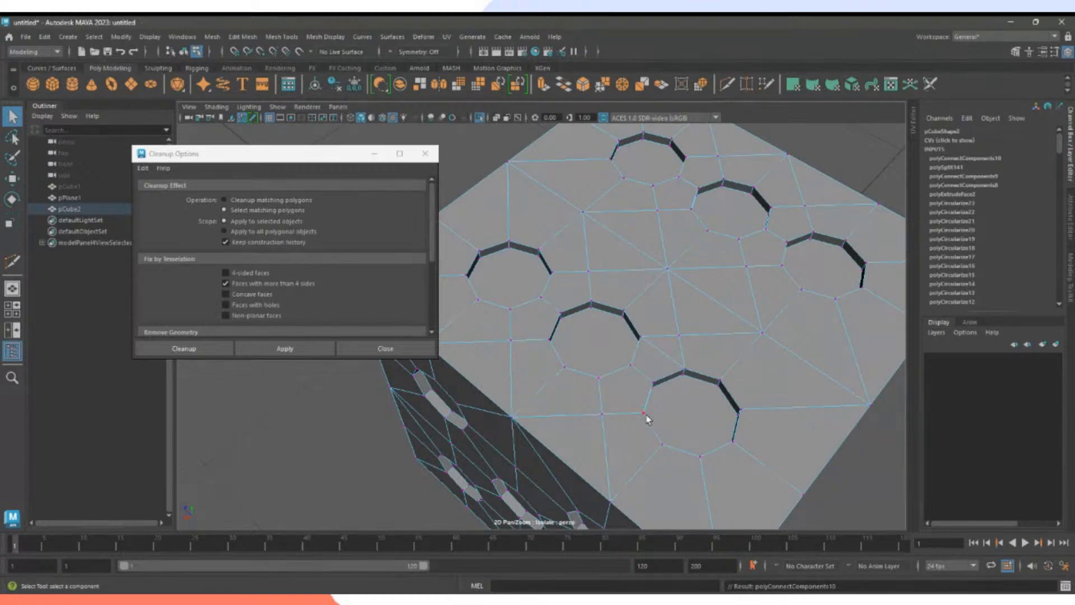
click(642, 411)
shift+click(601, 383)
key(g)
Connect four more vertex pairs beside the middle and top holes, repeating with G.
click(547, 340)
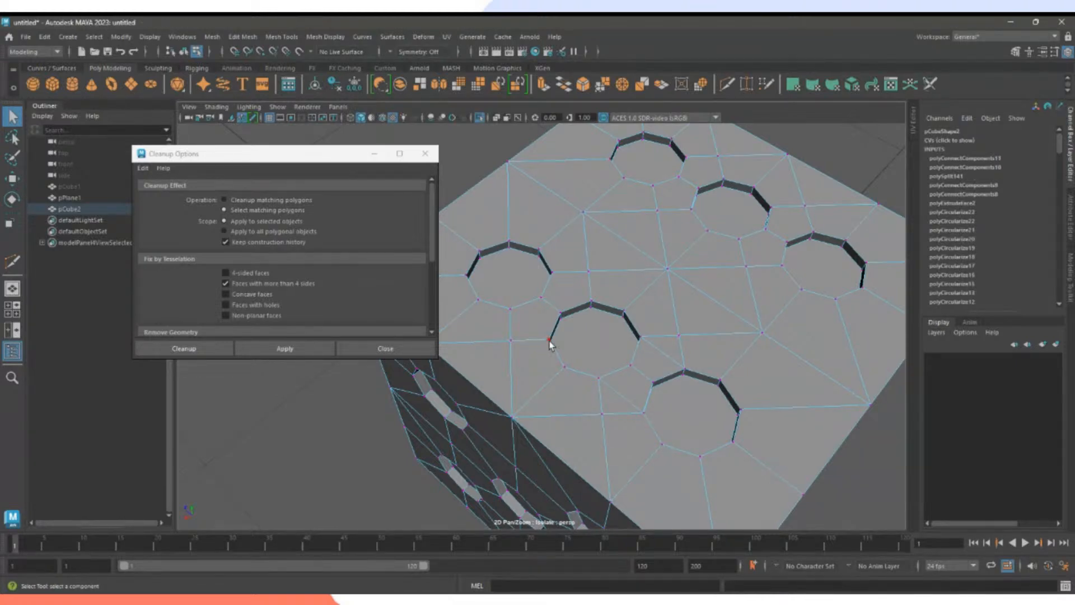
click(549, 340)
shift+click(511, 309)
key(g)
click(590, 302)
shift+click(552, 272)
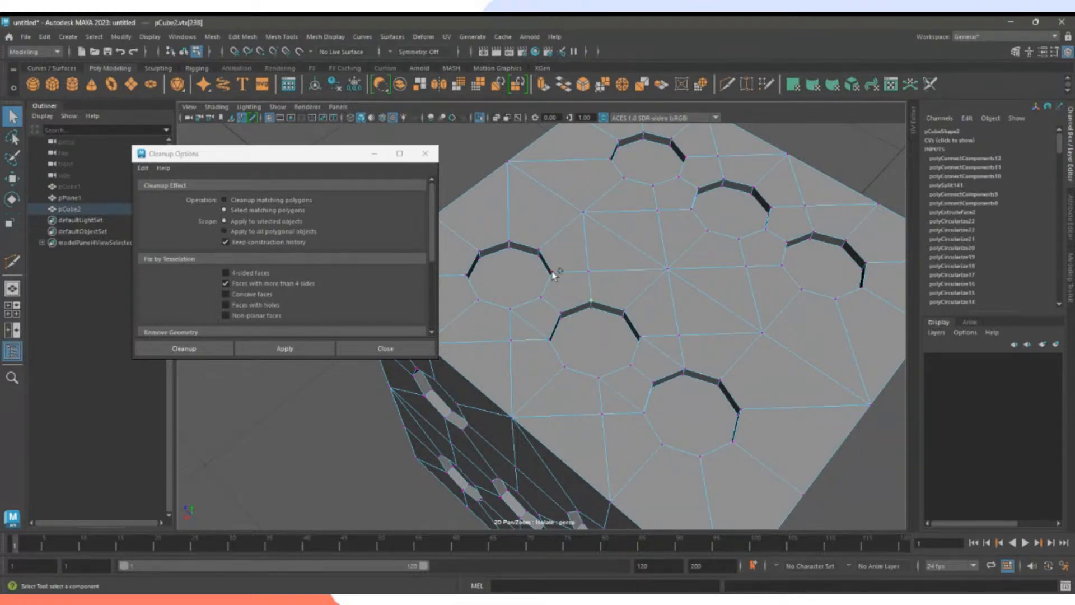
key(g)
click(654, 185)
shift+click(691, 209)
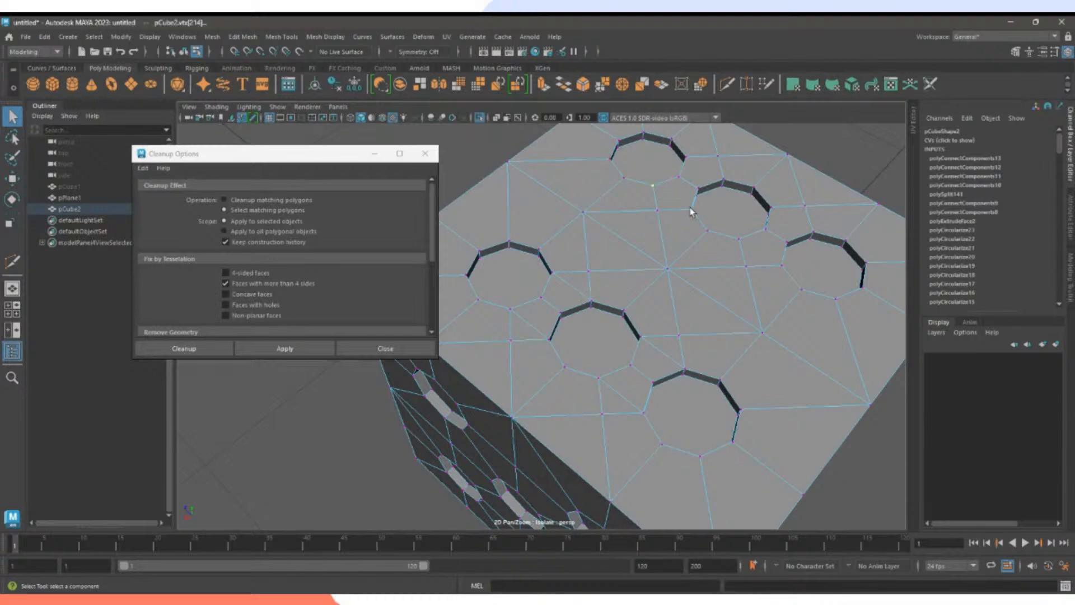
key(g)
click(686, 158)
shift+click(722, 180)
key(g)
Connect two vertex pairs beside the right hole, then orbit to the two-hole face.
click(815, 233)
shift+click(820, 235)
key(g)
click(740, 241)
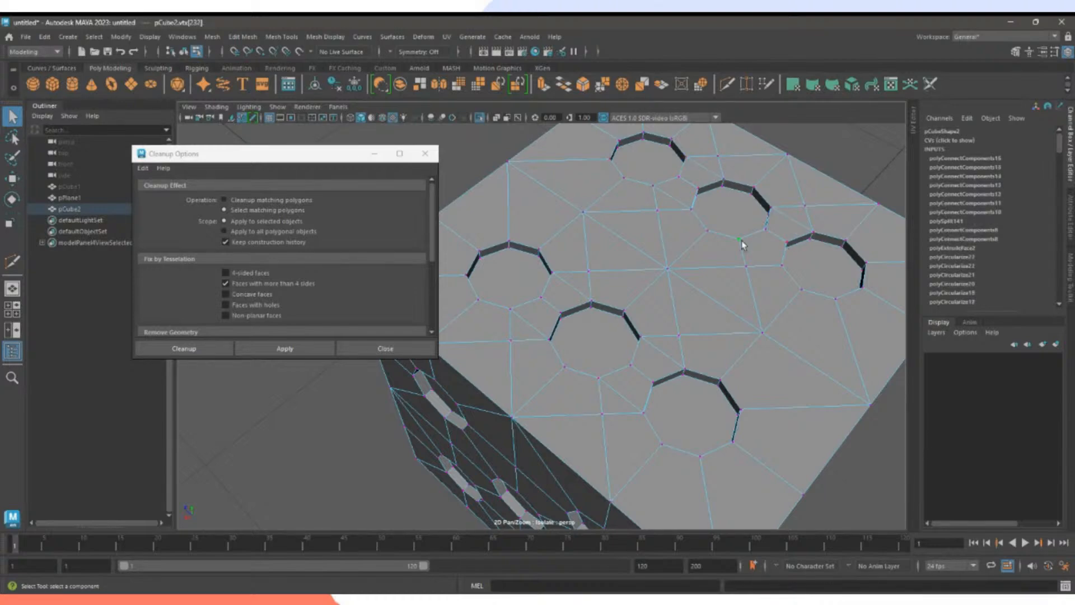
shift+click(782, 268)
key(g)
alt+drag(801, 384, 702, 348)
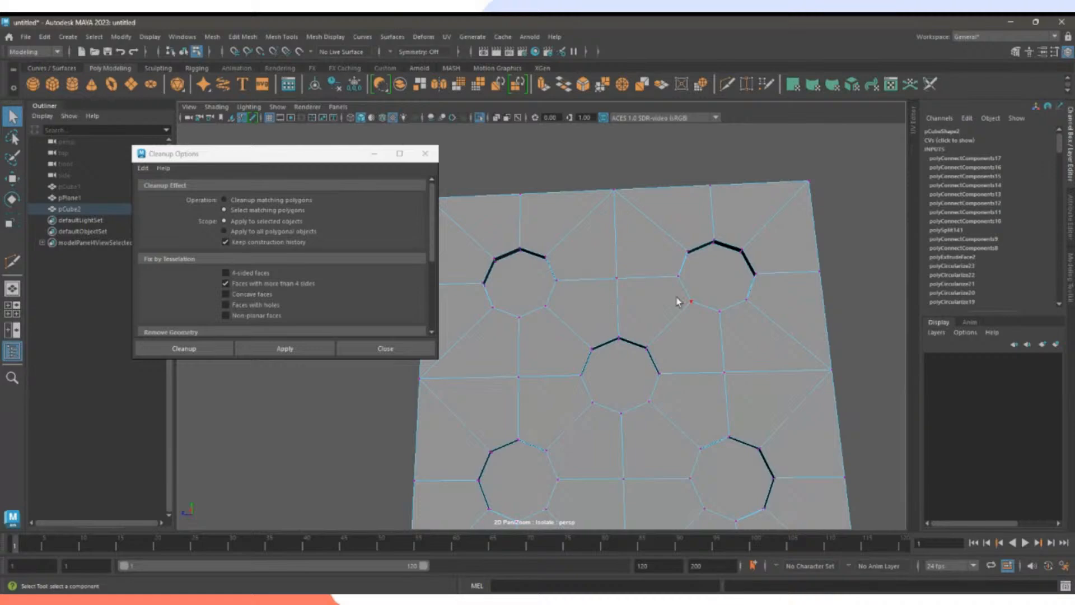
alt+drag(694, 300, 737, 365)
scroll(652, 350, down, 4)
mouse_move(652, 351)
alt+mouse_down()
mouse_move(646, 367)
mouse_move(631, 355)
mouse_move(694, 358)
mouse_move(557, 355)
mouse_move(644, 336)
mouse_move(679, 312)
mouse_move(621, 304)
mouse_move(698, 274)
mouse_move(619, 302)
mouse_move(633, 315)
mouse_move(637, 346)
alt+mouse_up()
click(576, 339)
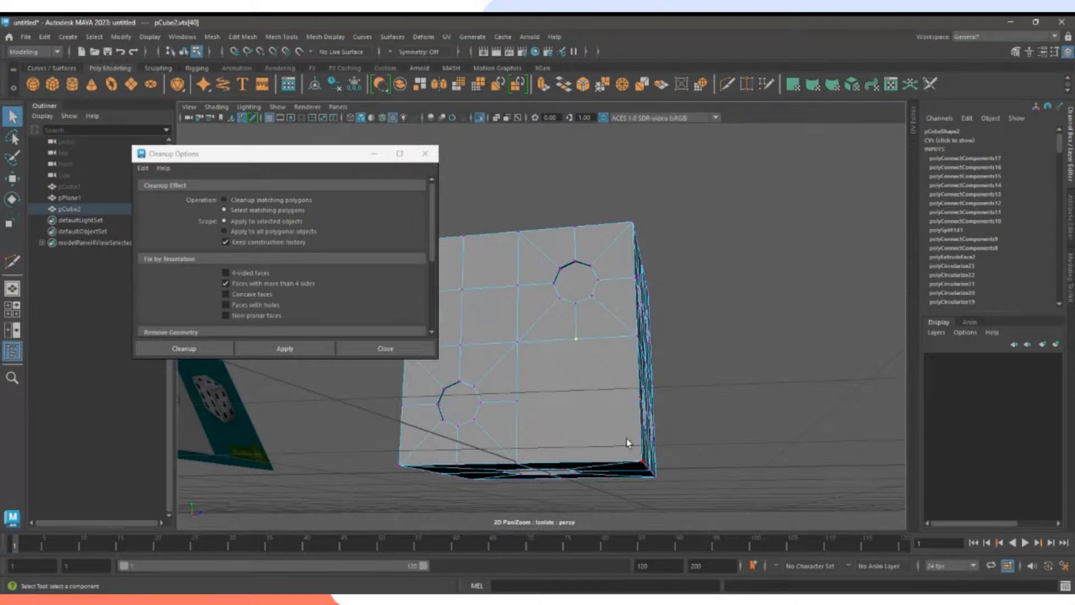
Add two connecting edges on the two-hole face and activate the Target Weld Tool.
alt+drag(626, 438, 649, 458)
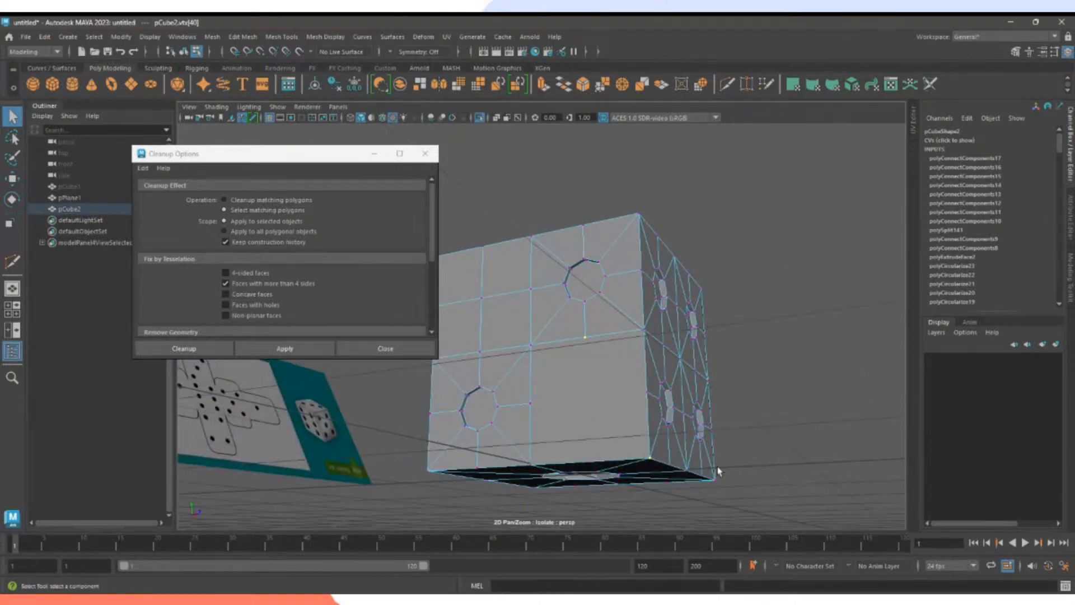
key(g)
click(530, 403)
shift+click(652, 459)
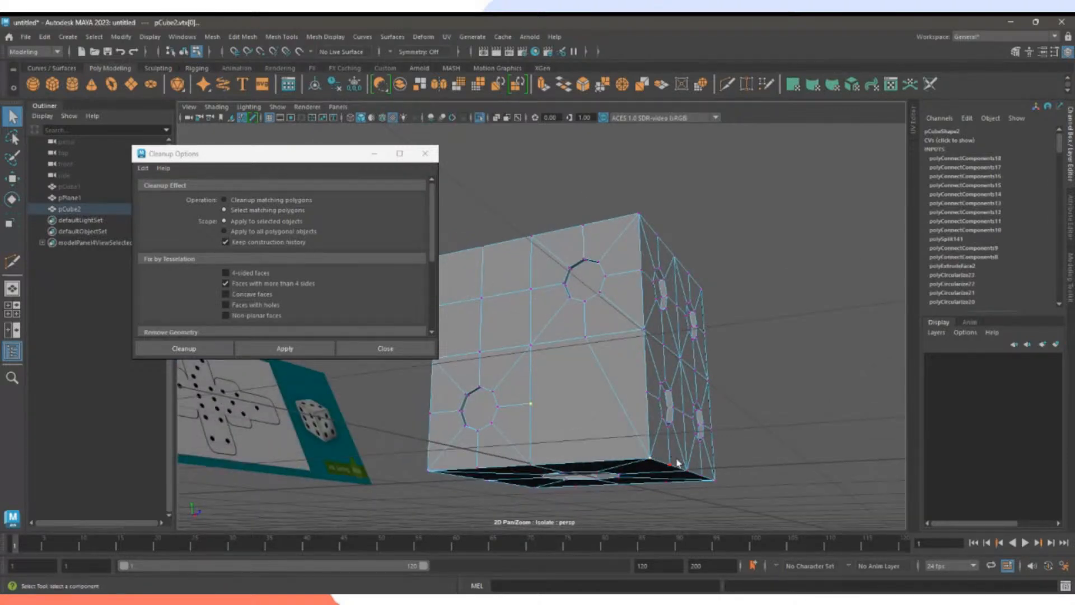
key(g)
alt+drag(669, 463, 660, 339)
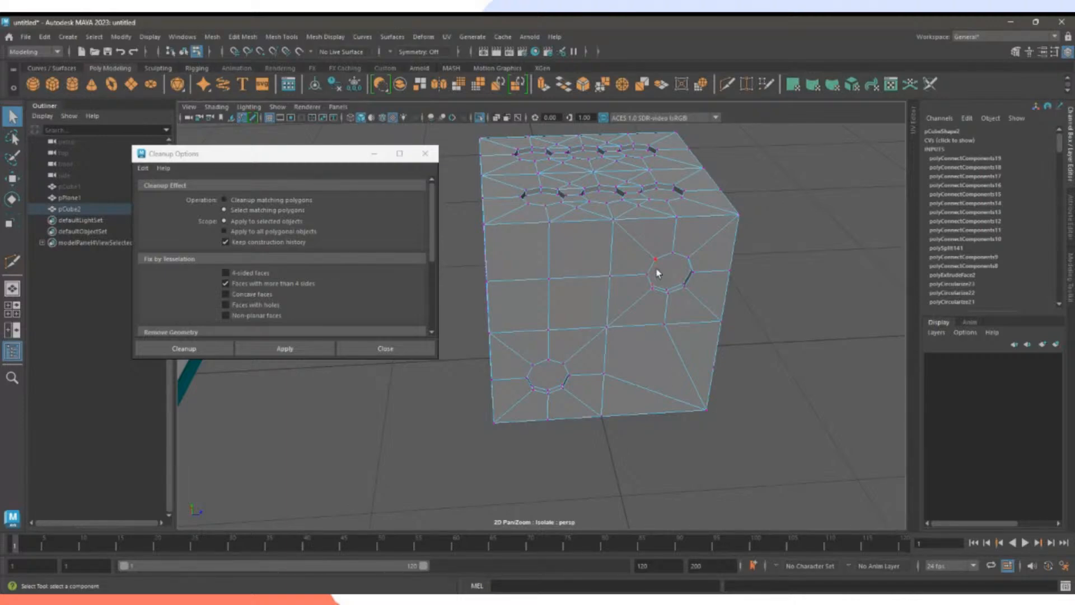
click(746, 85)
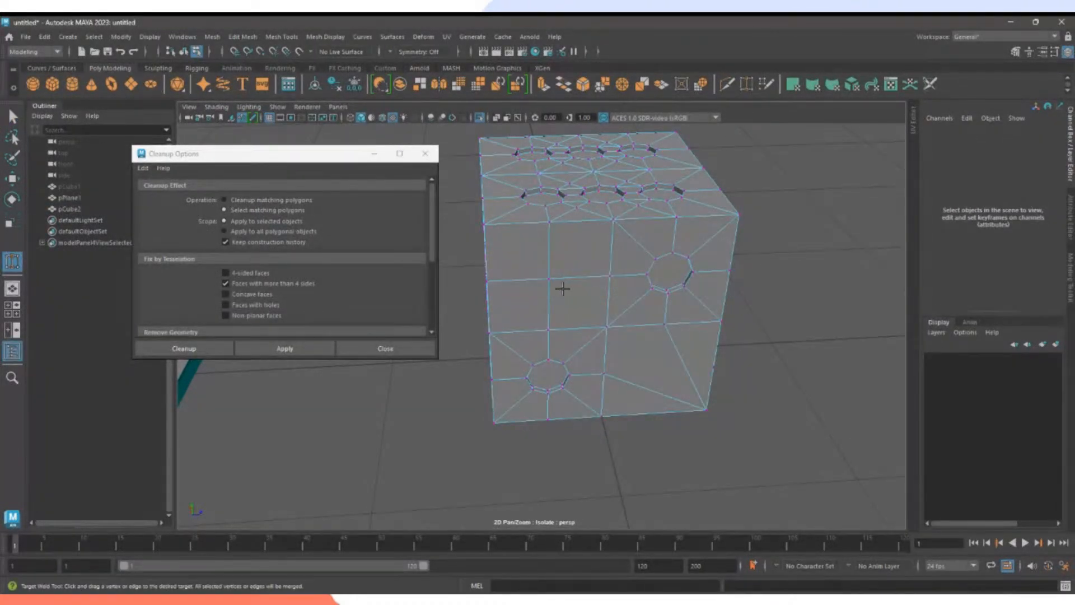
alt+drag(559, 285, 606, 283)
alt+right_drag(606, 283, 616, 273)
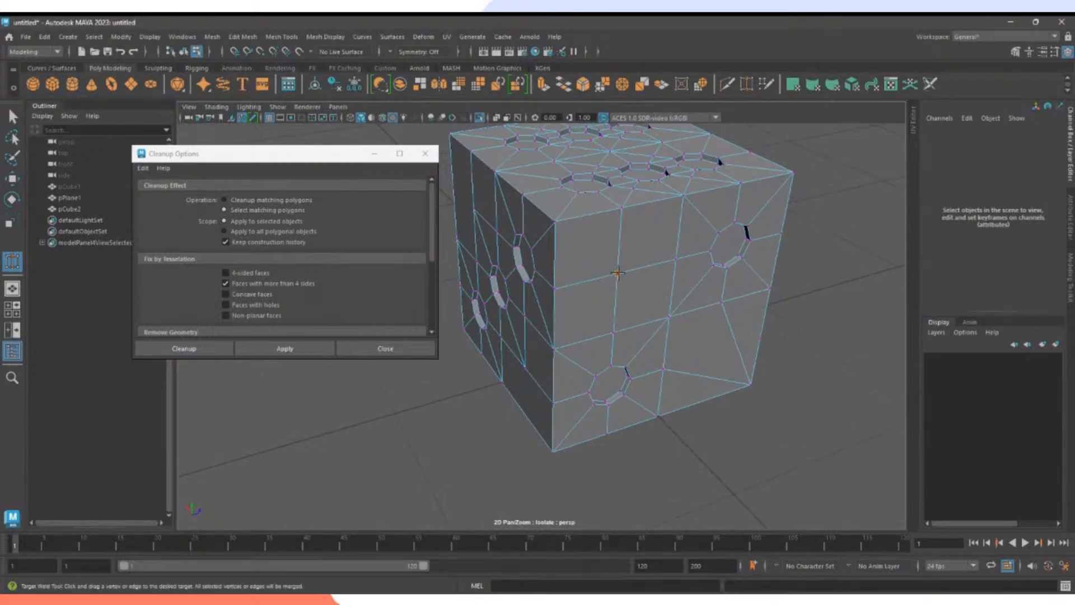
drag(618, 273, 669, 315)
key(w)
click(561, 229)
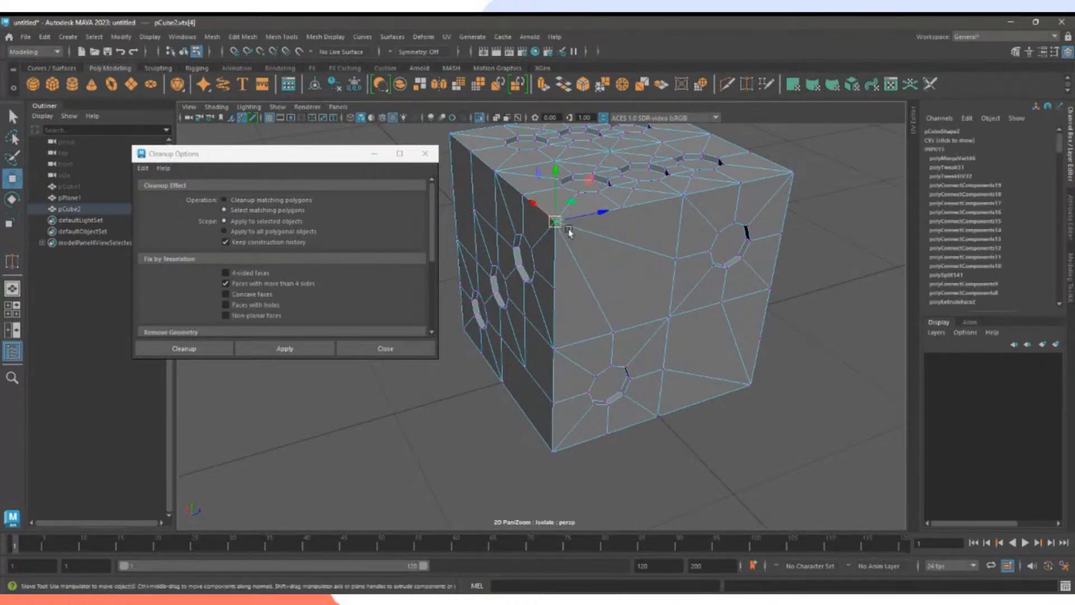
mouse_move(561, 230)
mouse_down()
mouse_move(573, 206)
mouse_move(577, 236)
mouse_move(552, 249)
mouse_up()
key(ctrl+z)
alt+drag(674, 320, 596, 324)
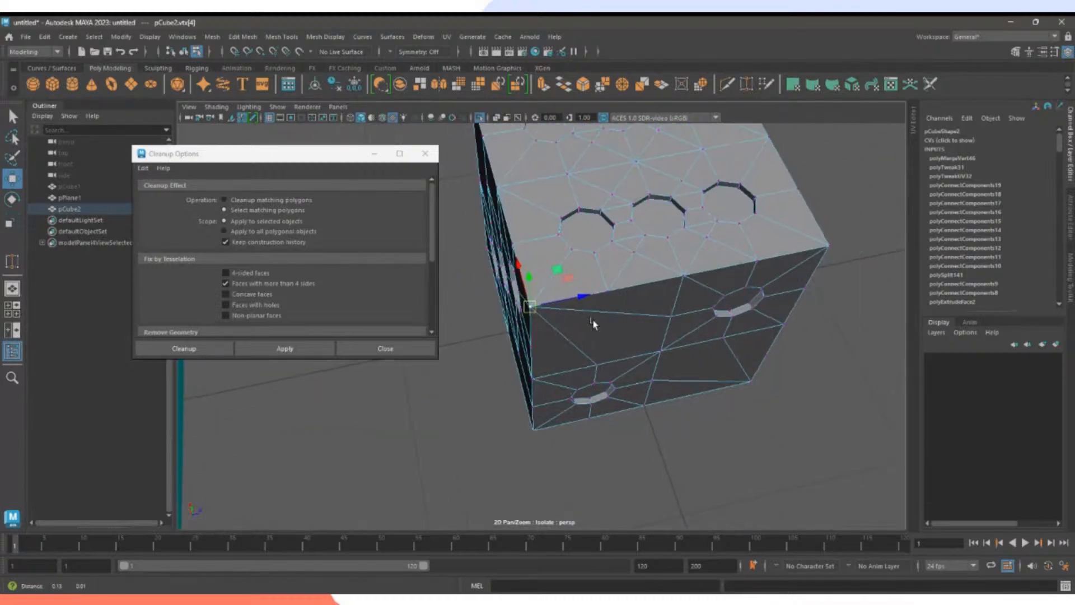
alt+right_drag(595, 324, 651, 328)
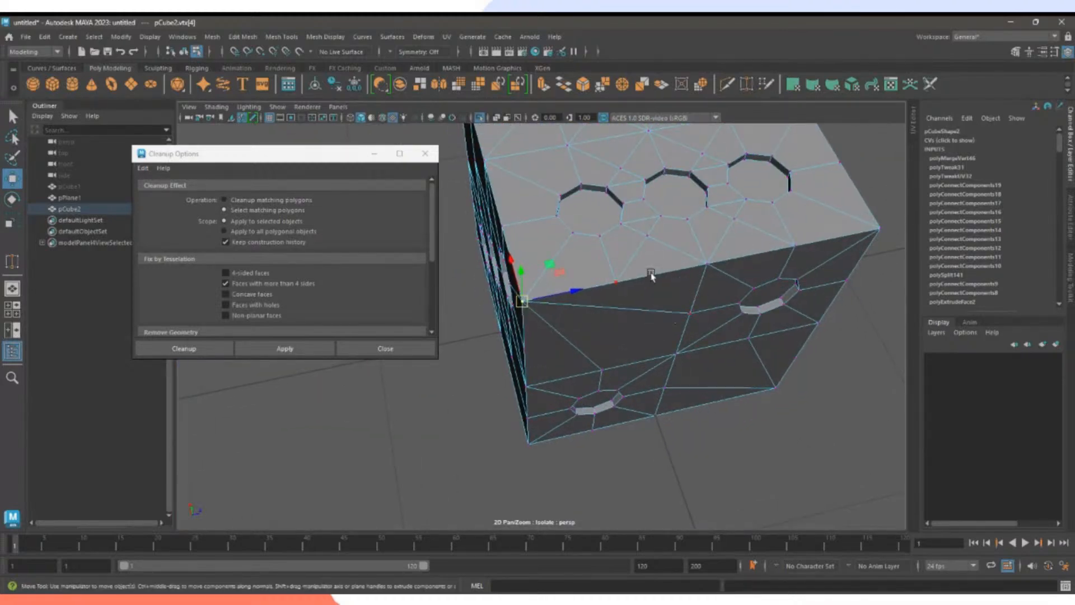
click(633, 312)
alt+drag(633, 312, 615, 283)
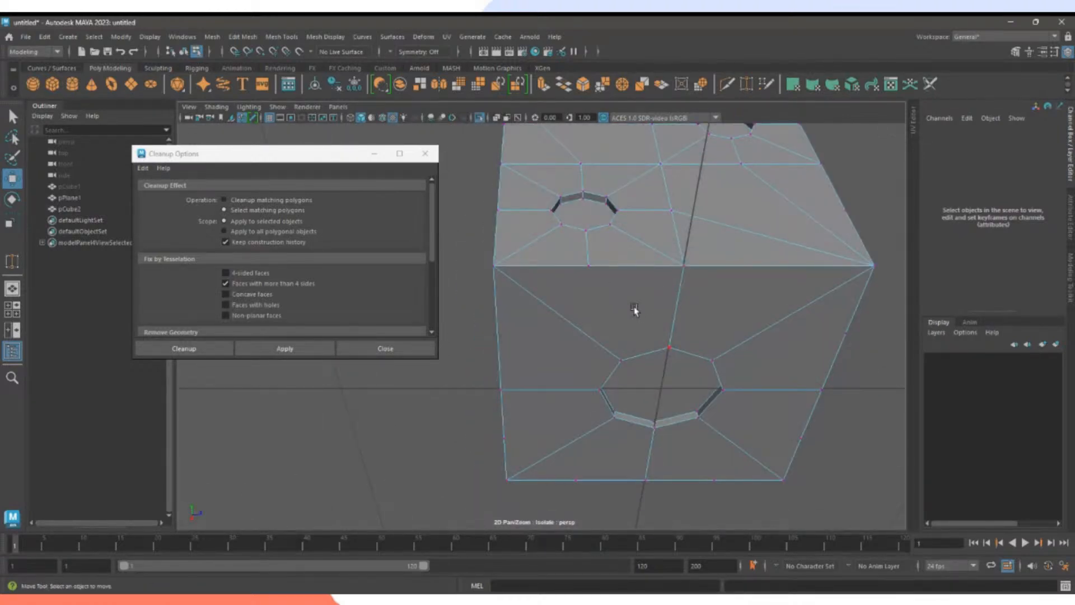
click(745, 89)
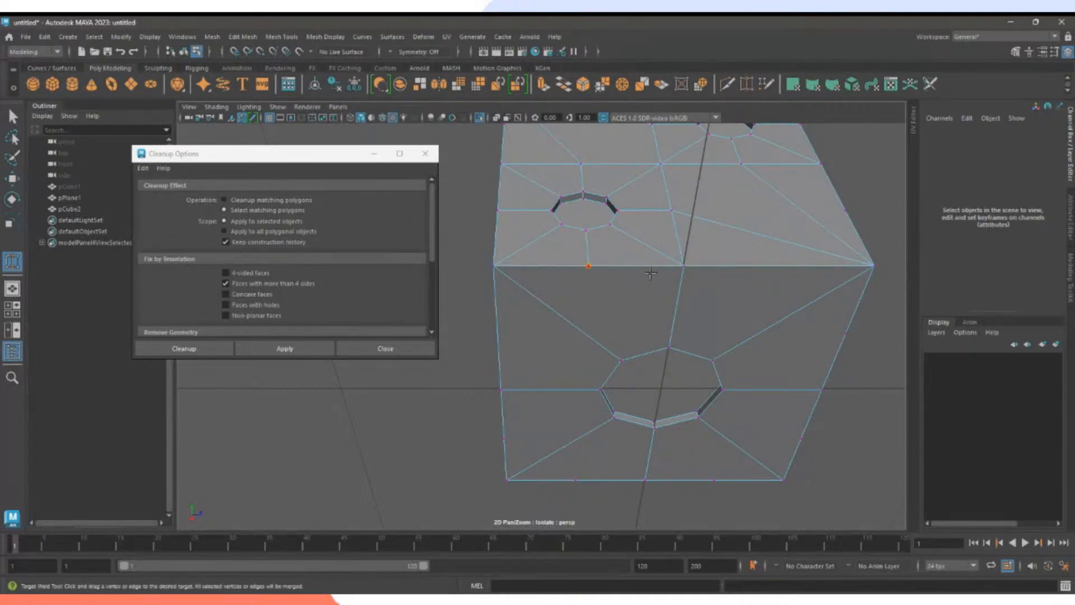
mouse_move(650, 273)
alt+mouse_down()
mouse_move(681, 260)
mouse_move(672, 304)
mouse_move(639, 351)
mouse_move(622, 321)
mouse_move(647, 285)
alt+mouse_up()
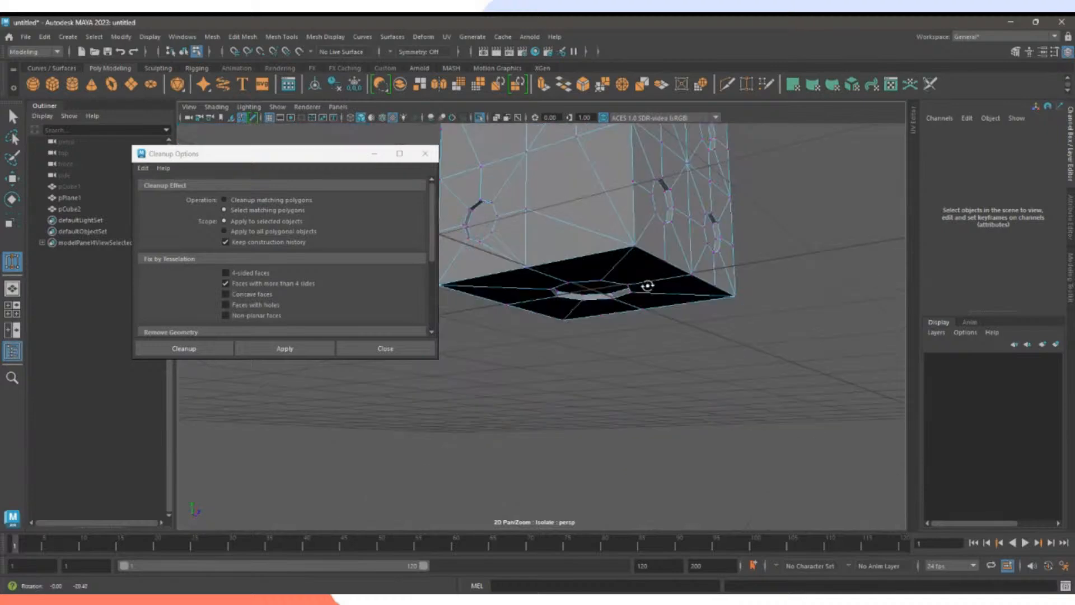
click(309, 350)
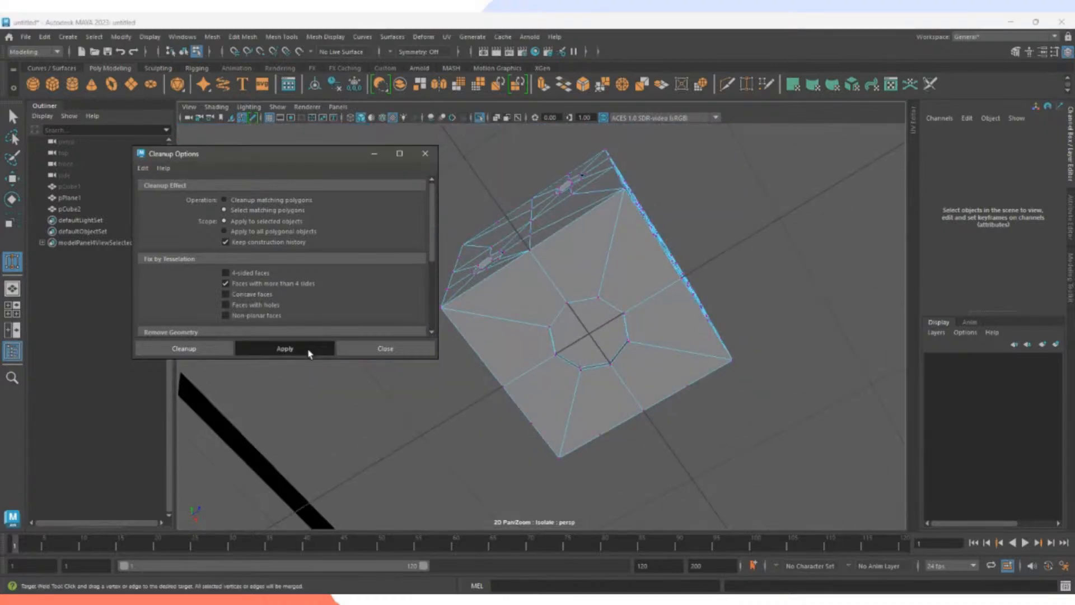
alt+drag(613, 291, 602, 269)
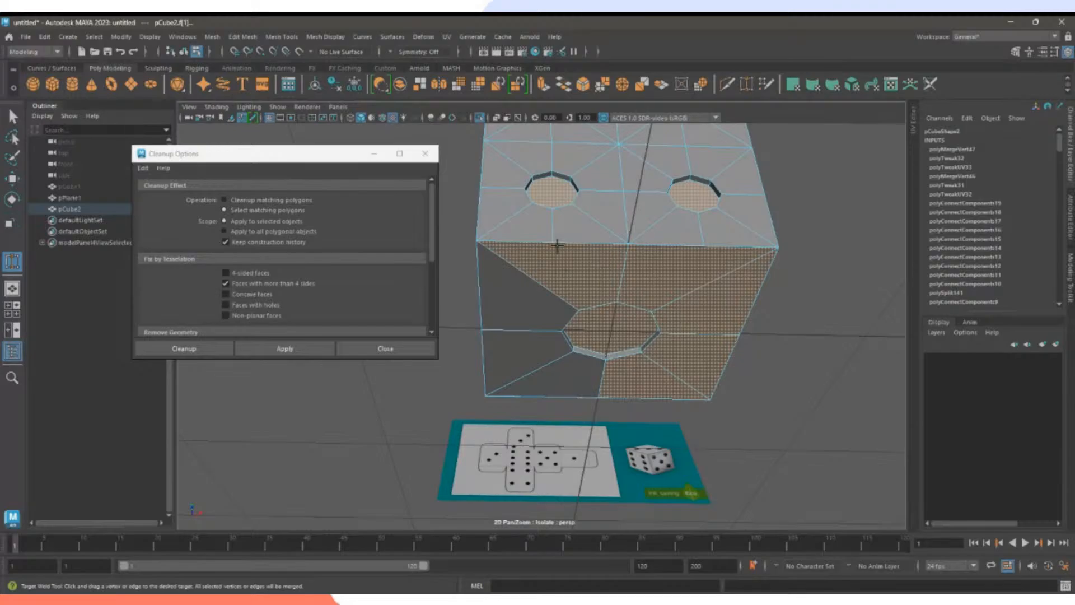
right_drag(557, 245, 505, 245)
drag(553, 242, 478, 240)
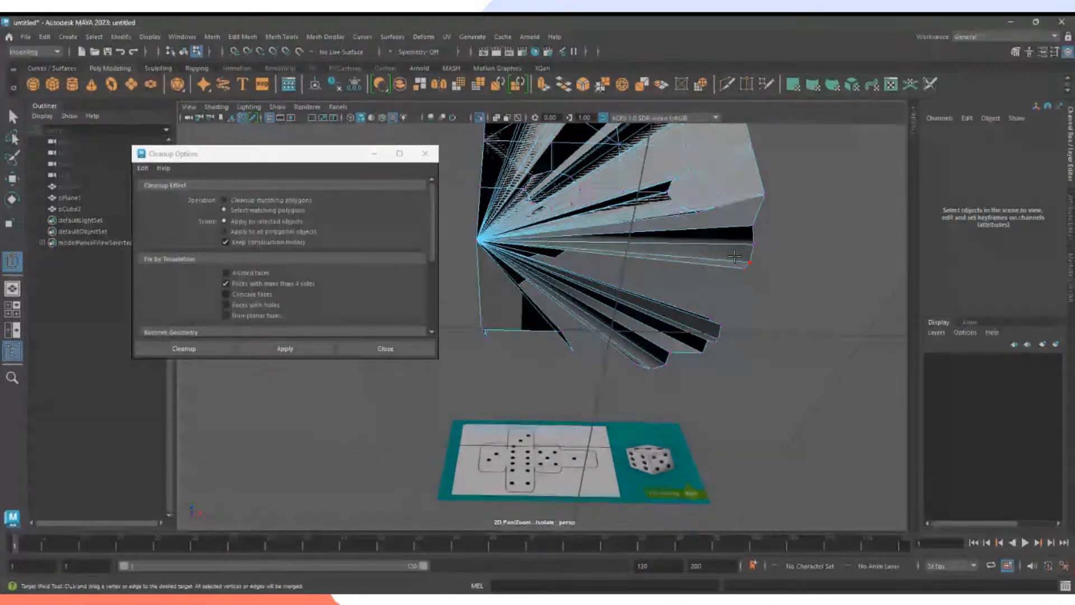
key(ctrl+z)
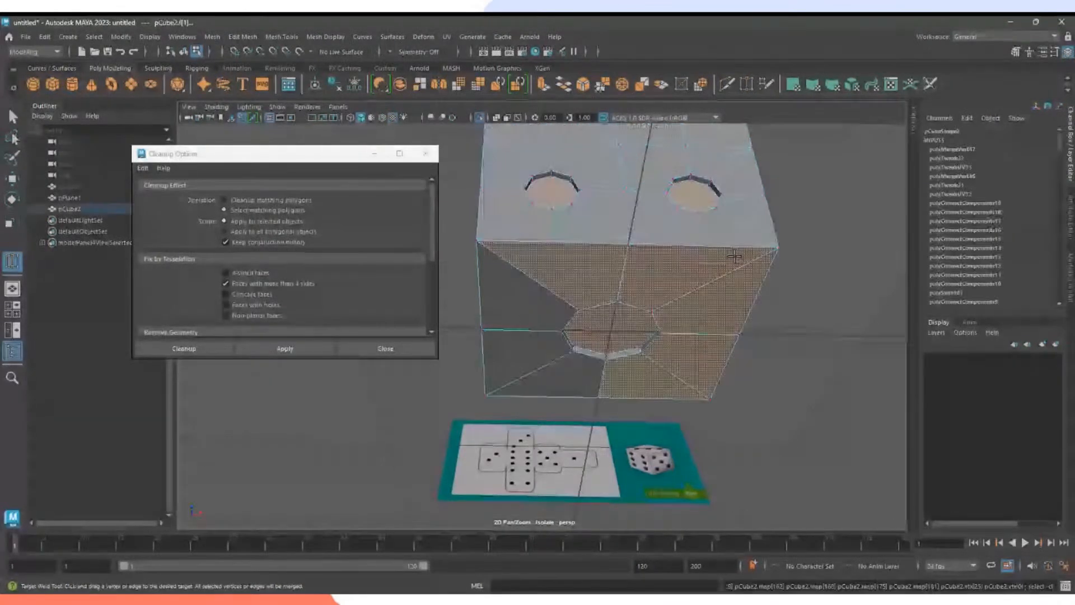
click(860, 222)
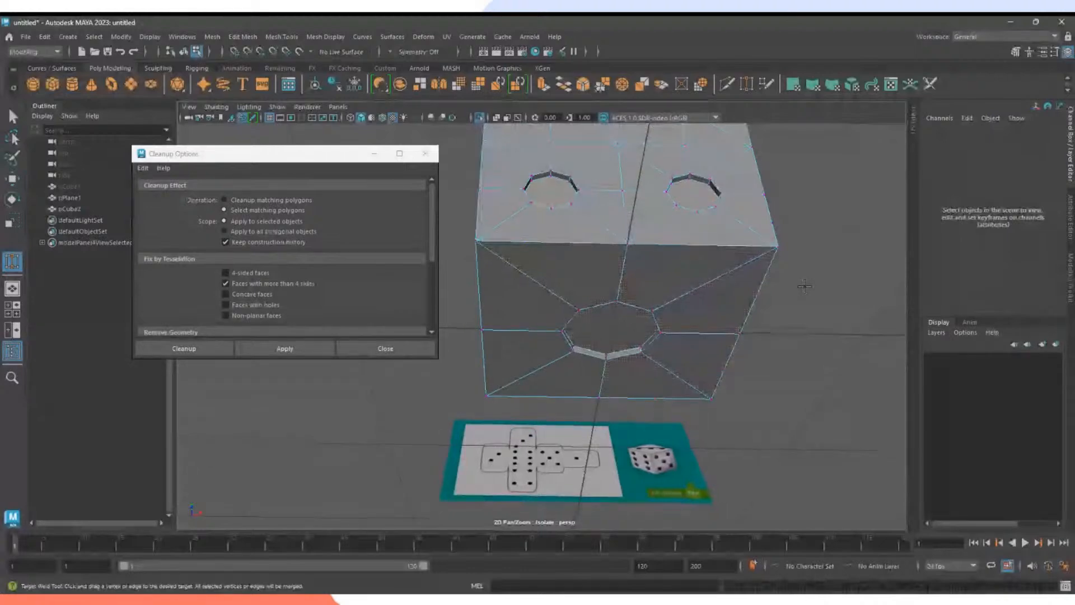
alt+drag(804, 286, 655, 296)
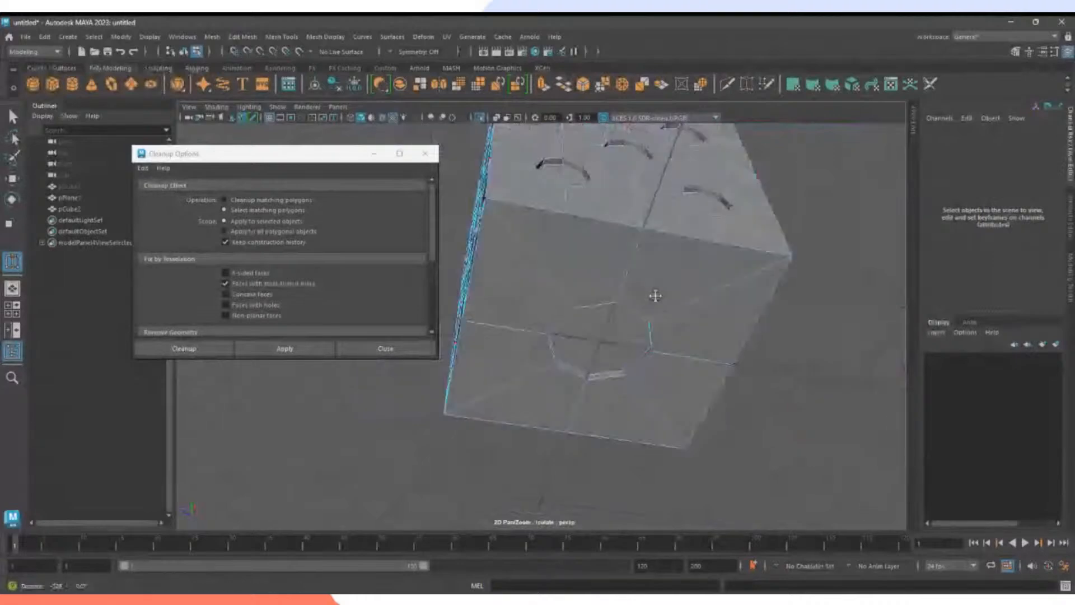
alt+middle_drag(655, 295, 672, 299)
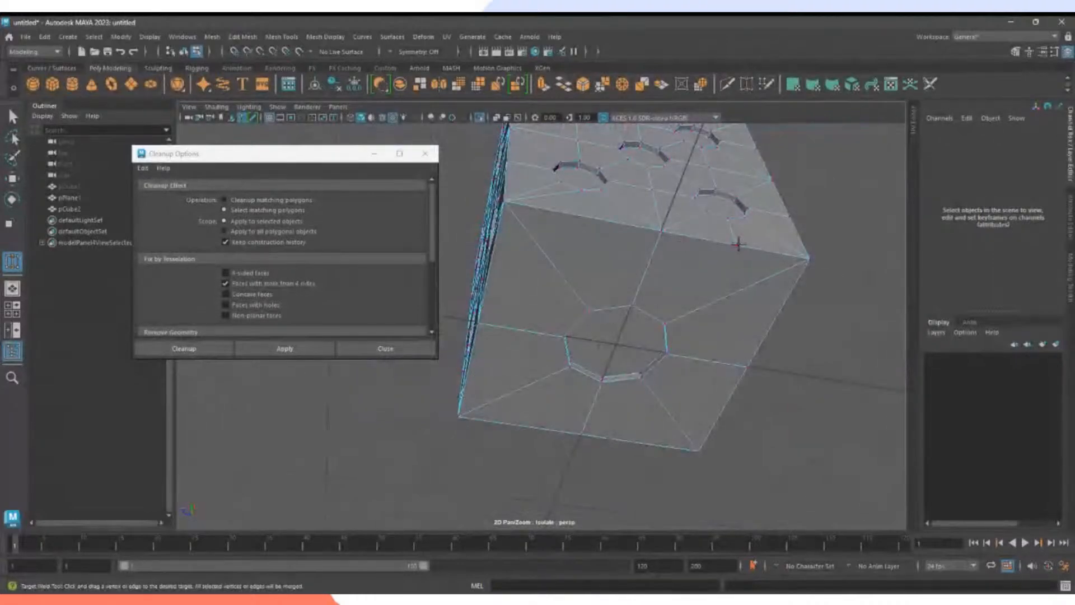
alt+drag(828, 274, 608, 286)
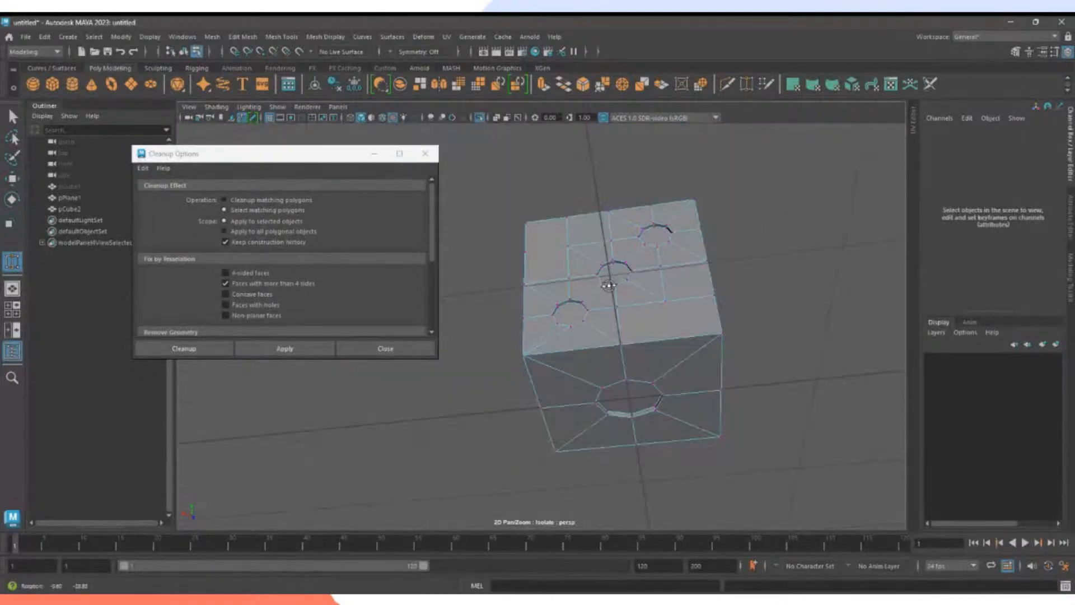
click(284, 348)
alt+drag(485, 361, 821, 240)
Switch to vertex mode, highlight the n-gon faces, and face the five-hole side.
right_click(542, 224)
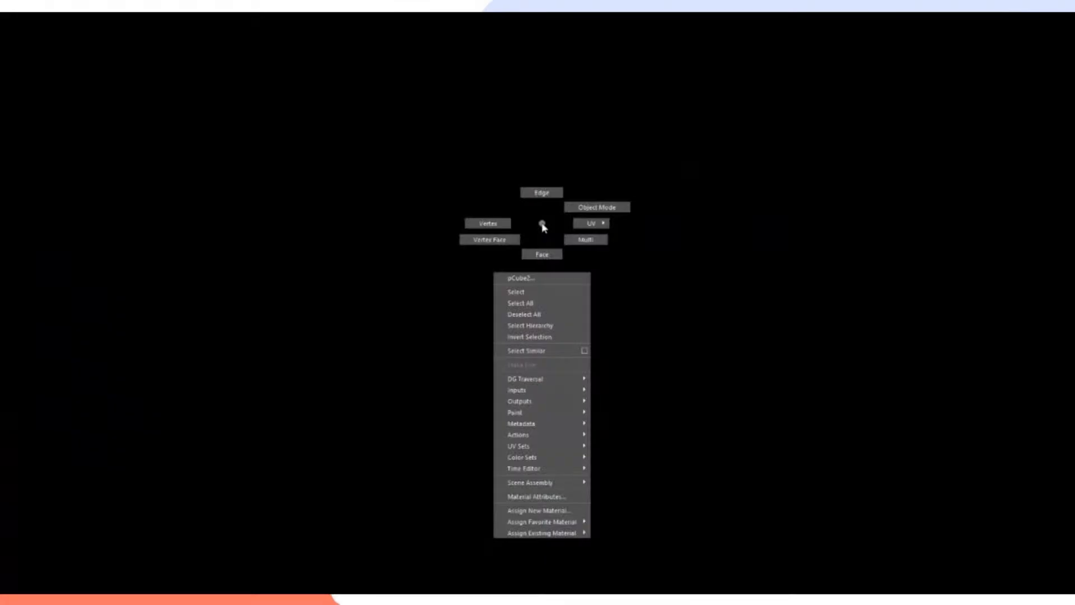
right_drag(542, 225, 500, 224)
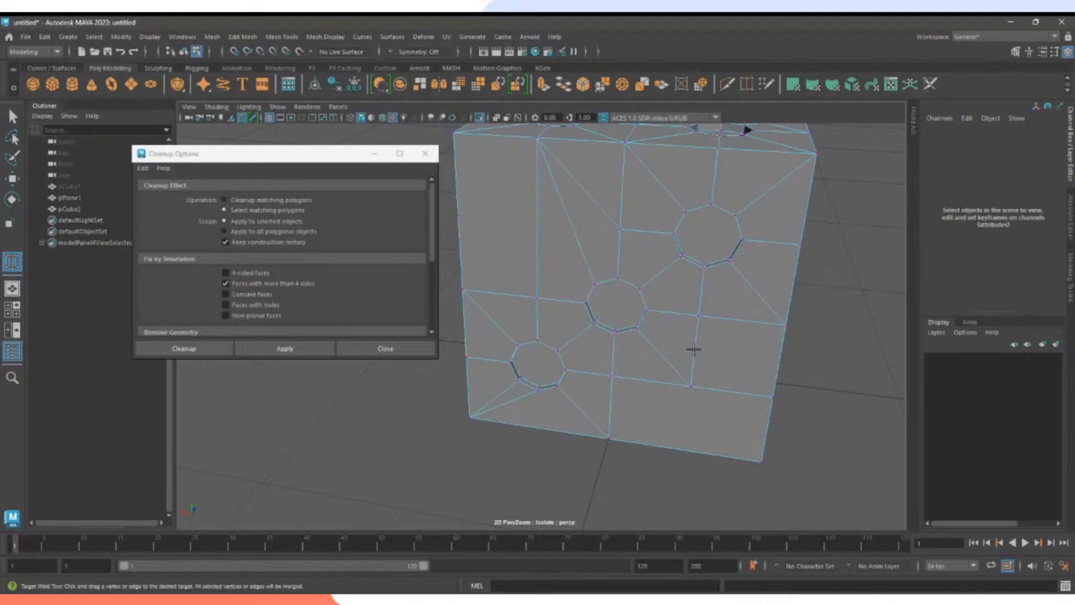
alt+drag(700, 385, 608, 313)
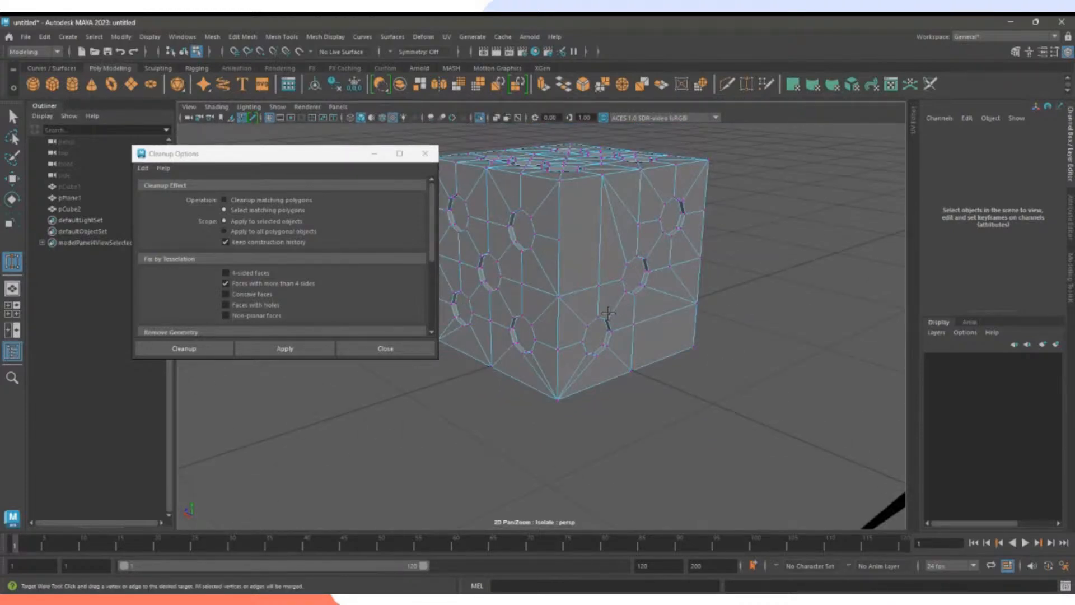
alt+drag(557, 203, 644, 302)
click(319, 349)
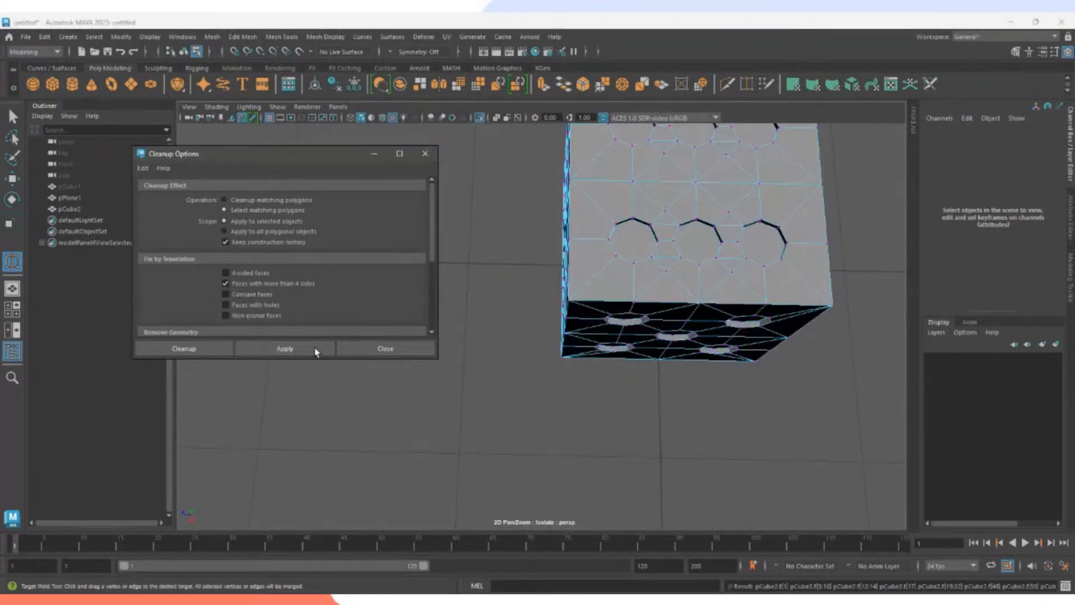
alt+drag(512, 362, 629, 271)
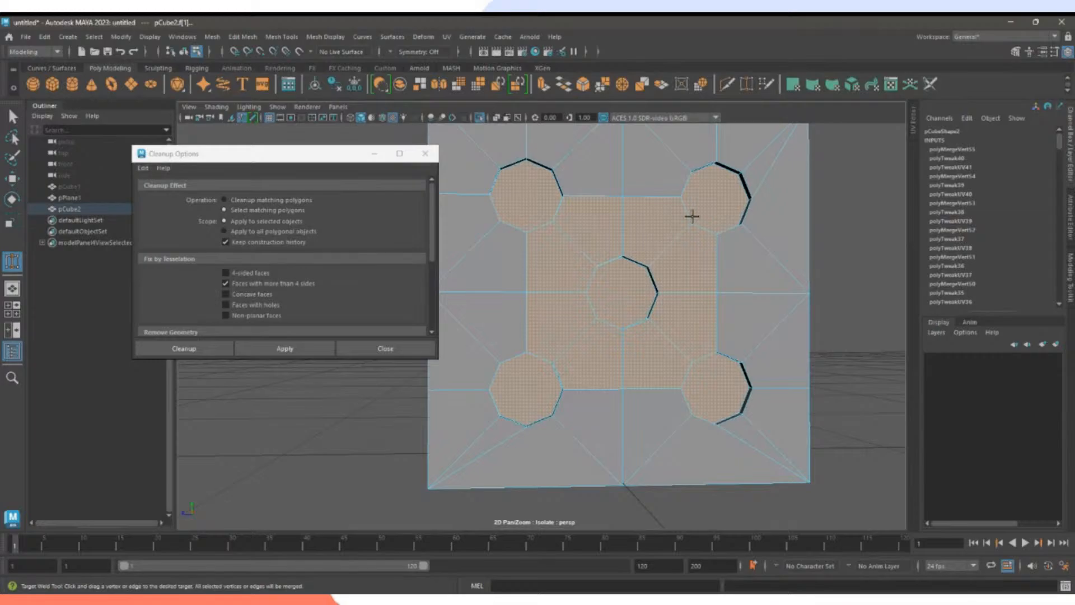
right_drag(641, 217, 587, 221)
Multi-Cut a vertical and a horizontal edge between the five-pip face's holes.
click(728, 85)
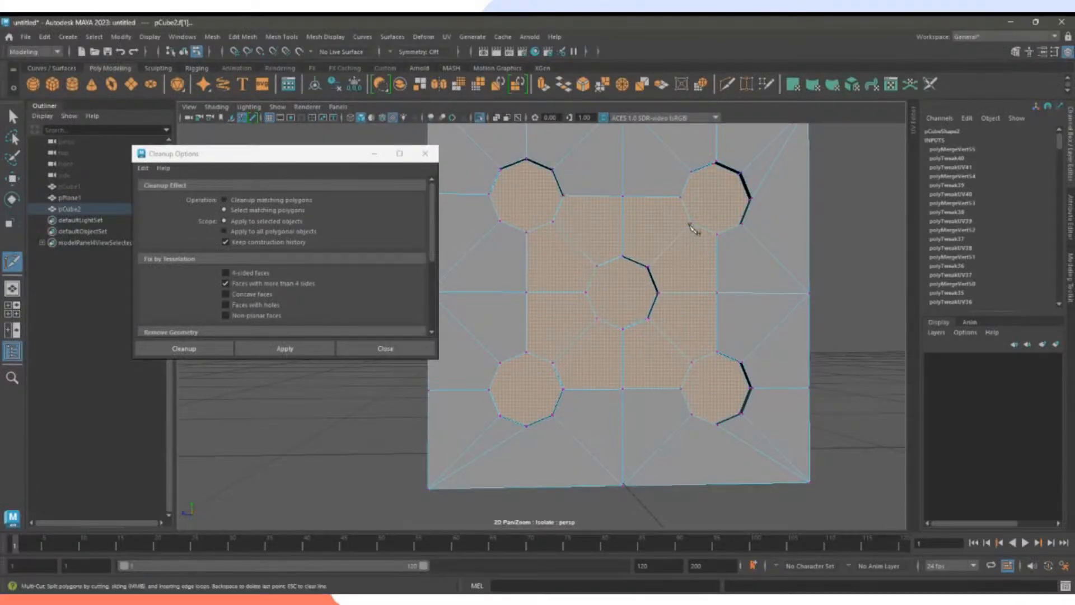
click(553, 223)
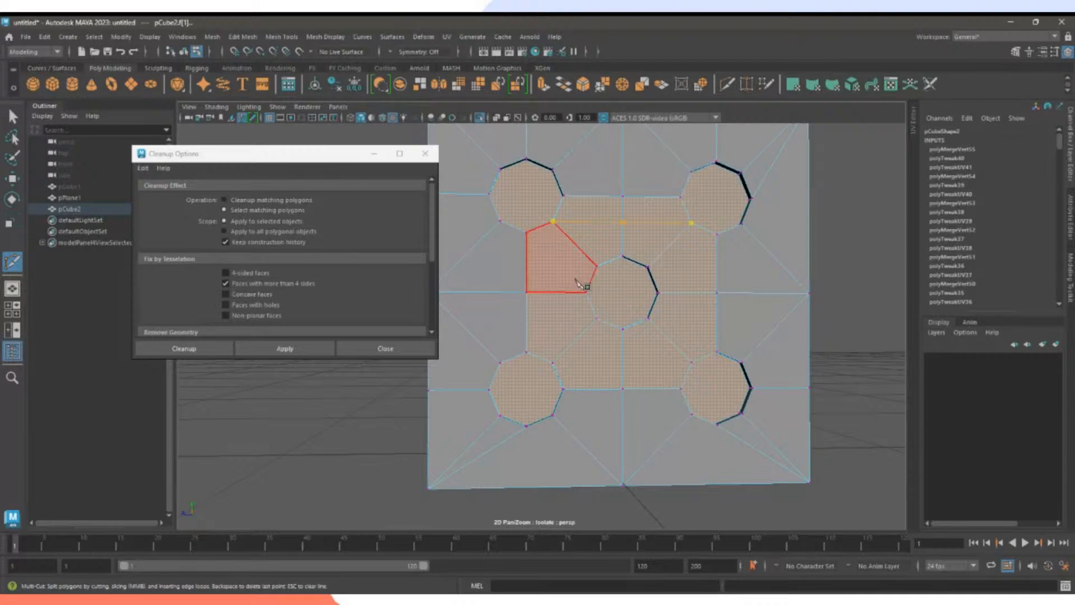
right_click(561, 305)
click(553, 222)
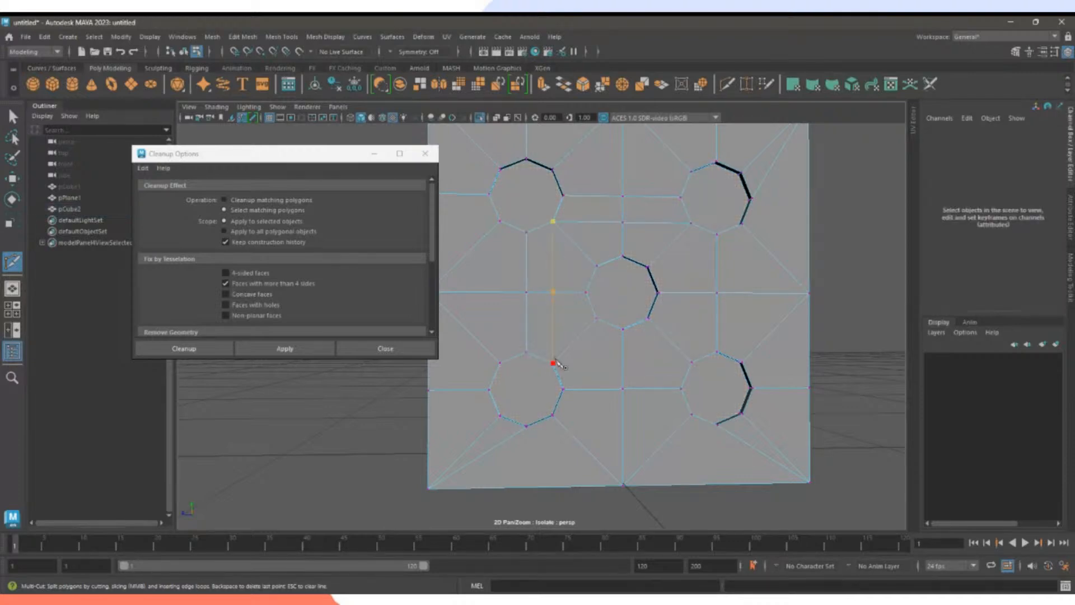
click(553, 363)
right_click(583, 370)
click(553, 363)
click(691, 362)
right_click(694, 363)
click(690, 362)
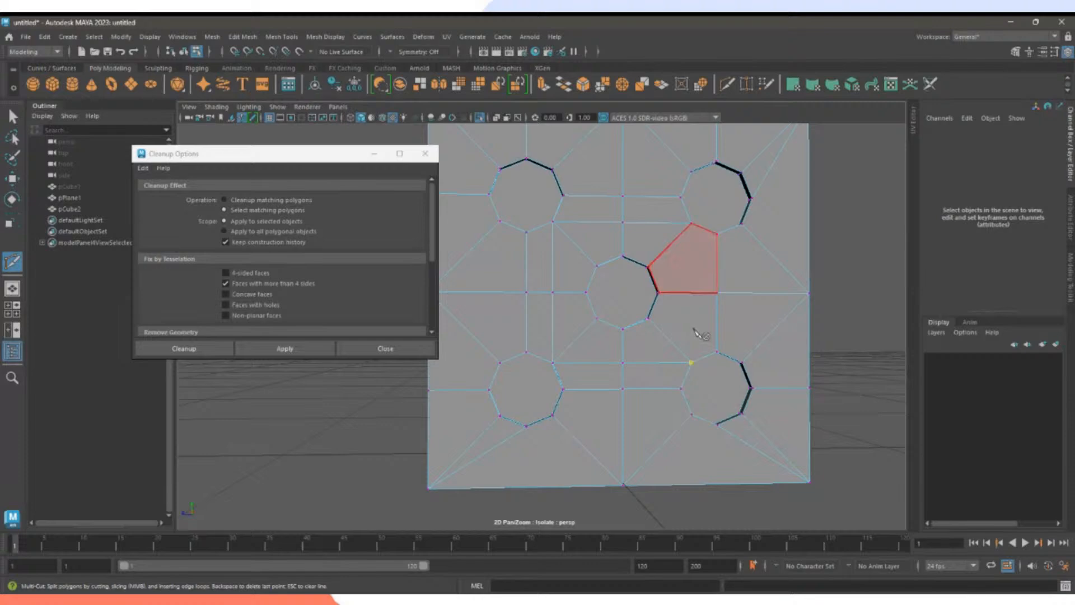
Reapply Cleanup to highlight the remaining n-gon faces and inspect them.
alt+drag(653, 300, 706, 253)
click(285, 348)
alt+drag(442, 359, 669, 371)
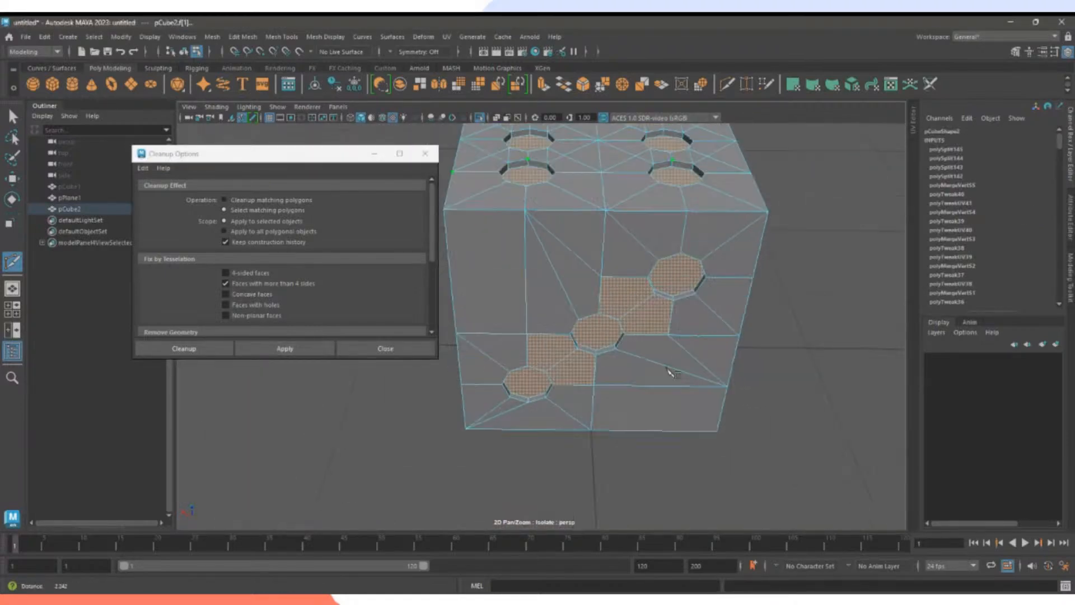
alt+right_drag(670, 372, 773, 380)
Target-weld the junction vertex on the three-hole face onto the middle hole.
alt+drag(772, 381, 746, 327)
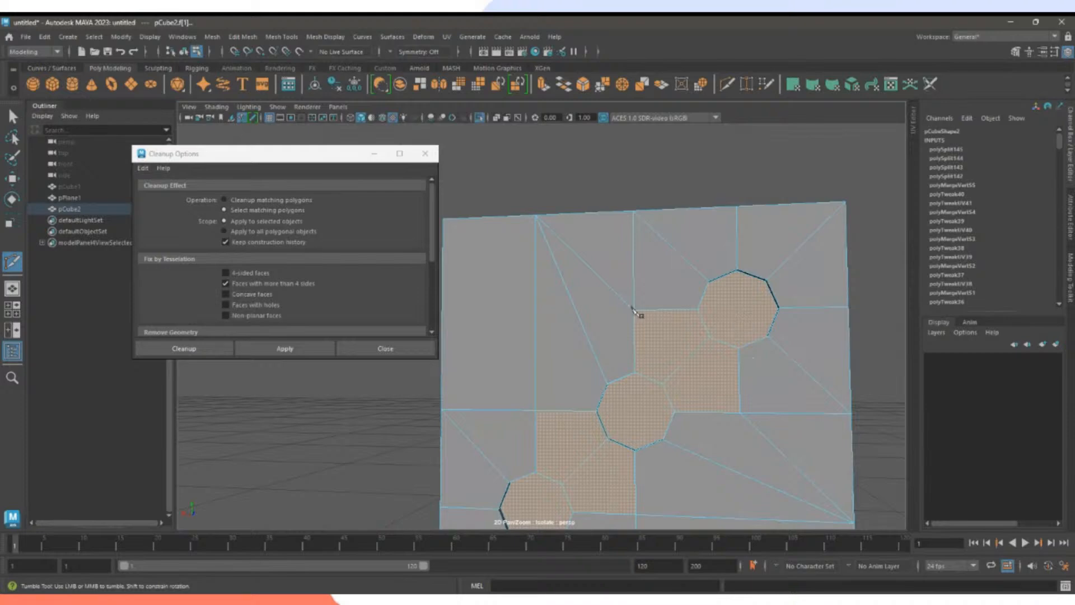
click(746, 85)
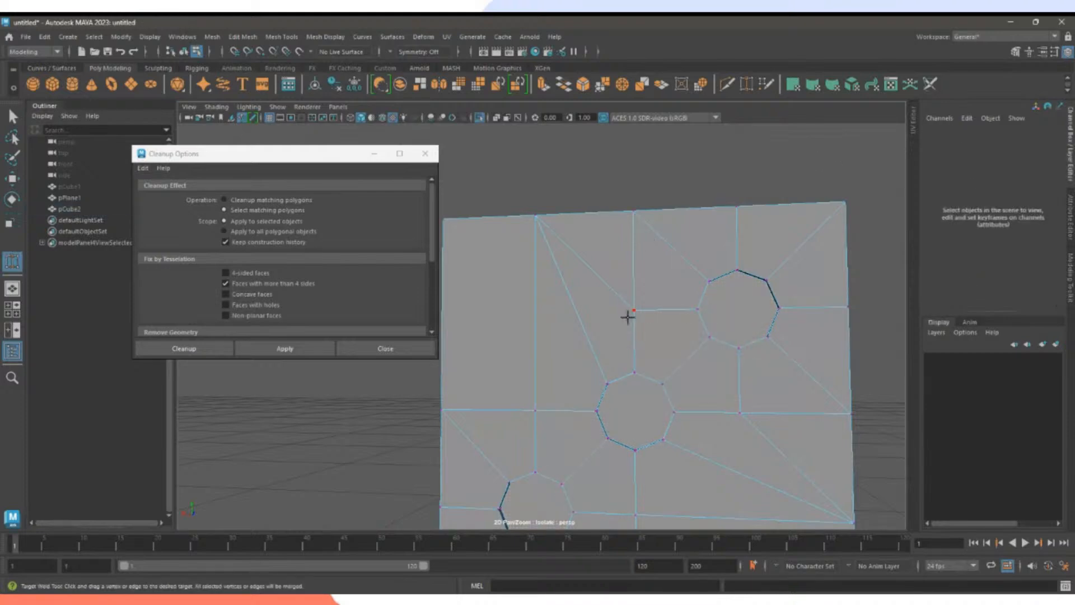
alt+drag(630, 316, 642, 334)
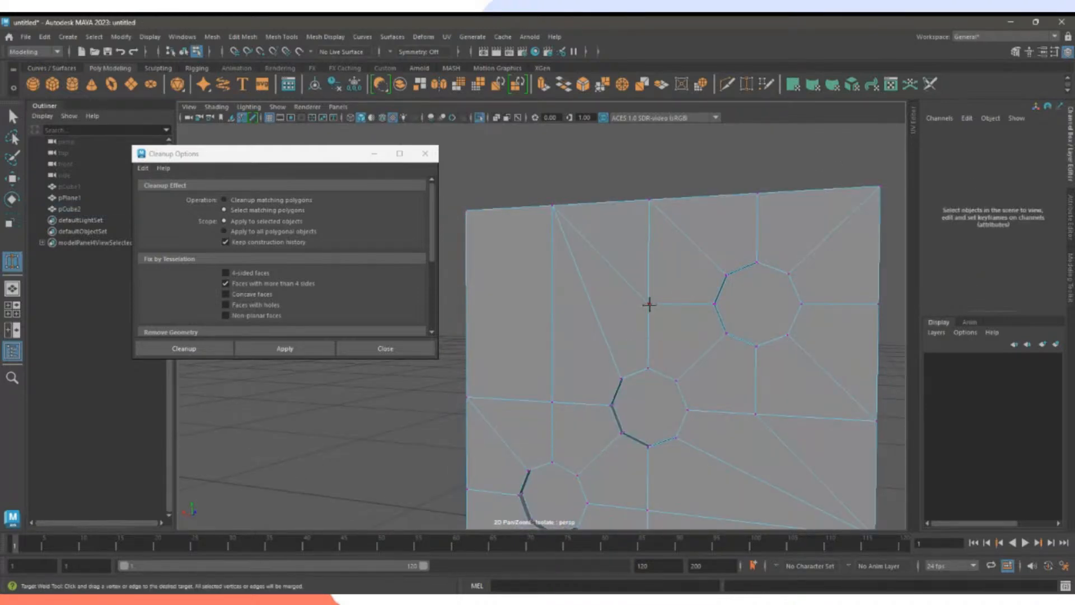
alt+middle_drag(713, 442, 703, 312)
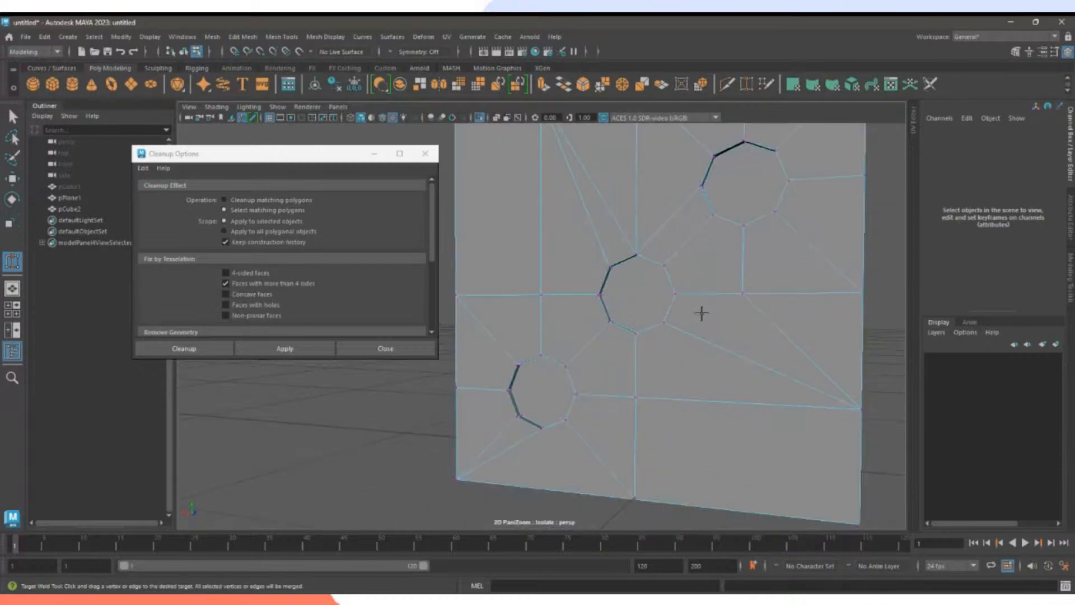
drag(638, 398, 634, 341)
mouse_move(638, 344)
alt+right_down()
mouse_move(681, 355)
mouse_move(635, 352)
alt+right_up()
alt+drag(636, 353, 650, 371)
Weld another stray vertex onto its octagon vertex, undoing one accidental weld.
click(320, 353)
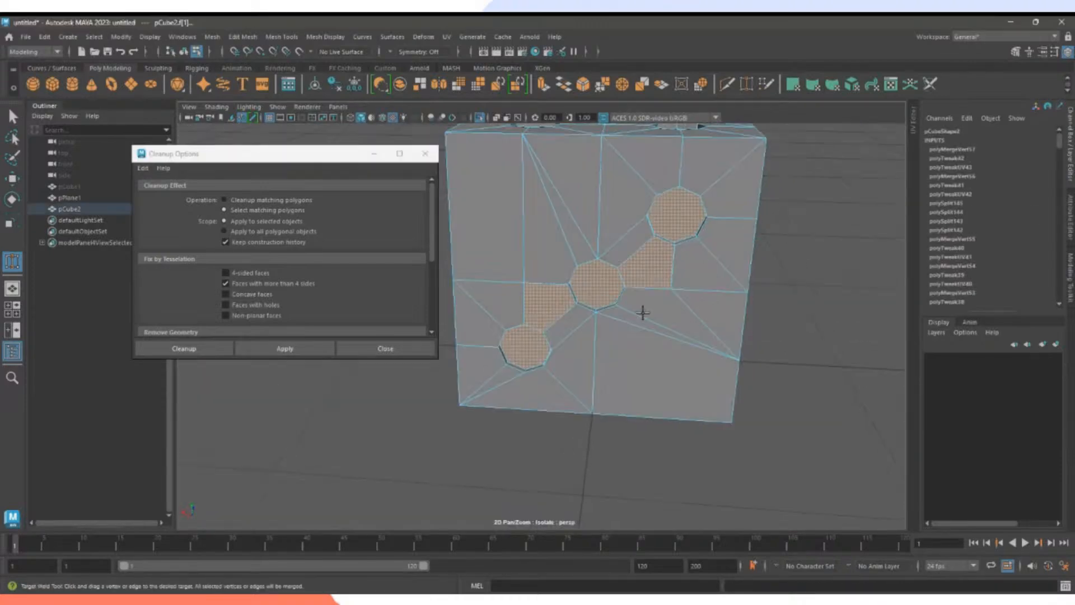
alt+right_drag(643, 312, 612, 280)
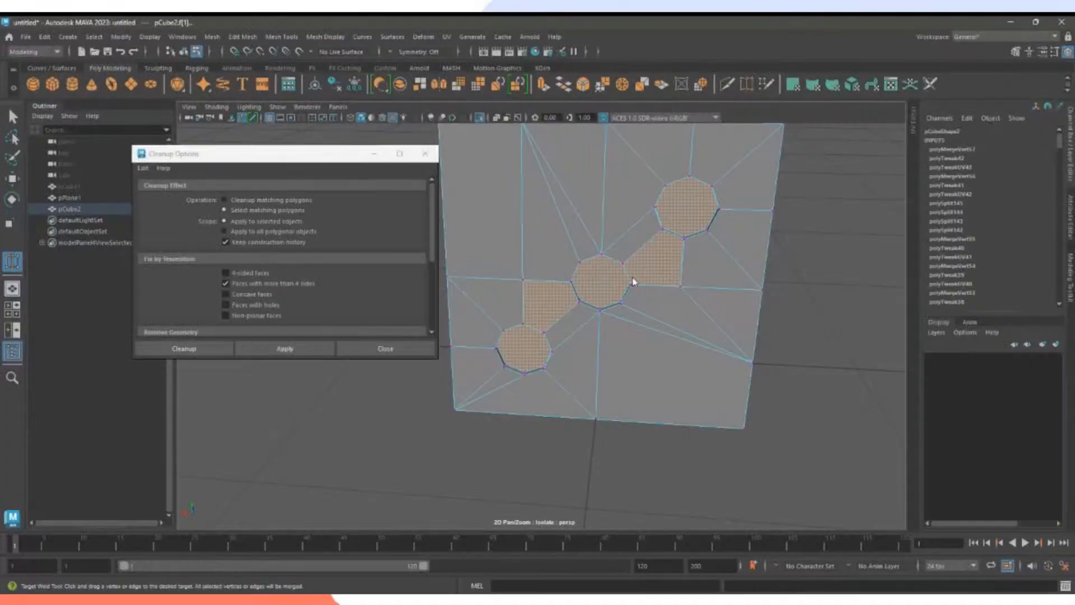
drag(678, 287, 632, 285)
key(ctrl+z)
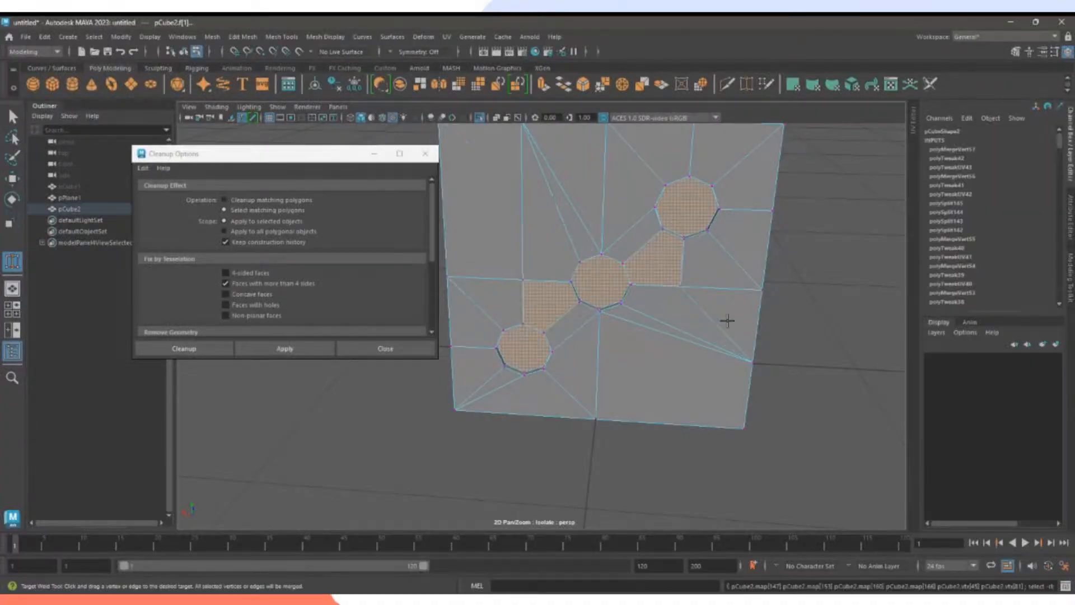
click(799, 323)
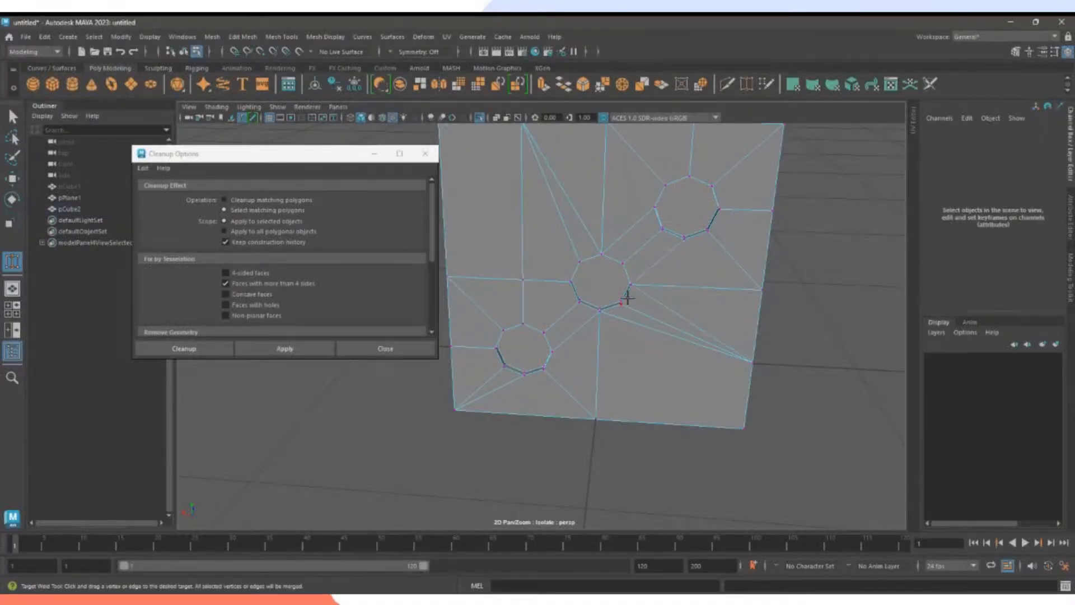
alt+drag(570, 338, 588, 352)
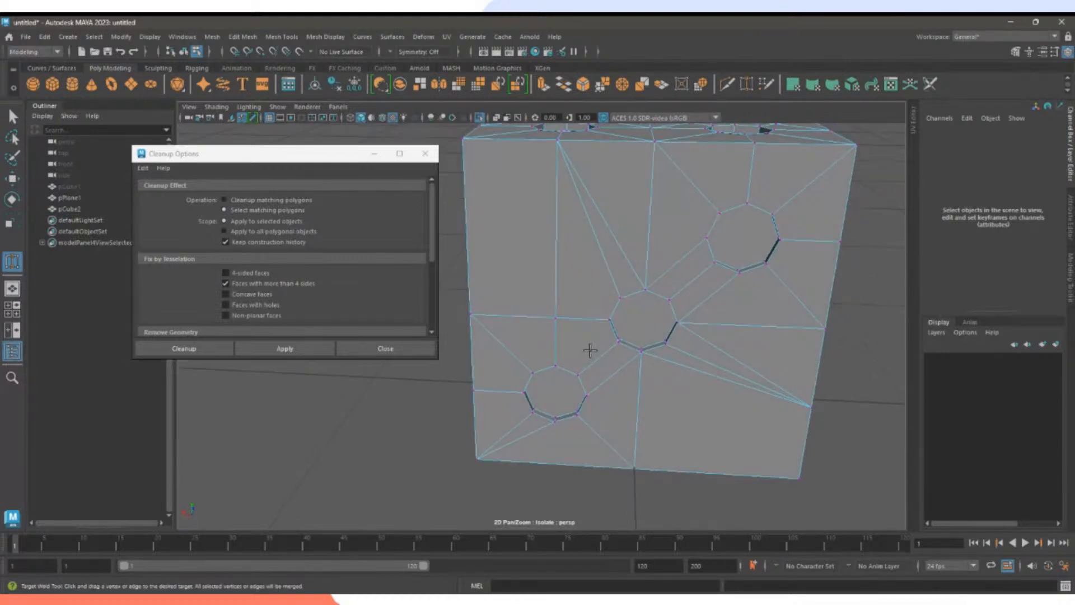
drag(555, 317, 611, 319)
mouse_move(661, 360)
alt+mouse_down()
mouse_move(682, 362)
mouse_move(672, 375)
alt+mouse_up()
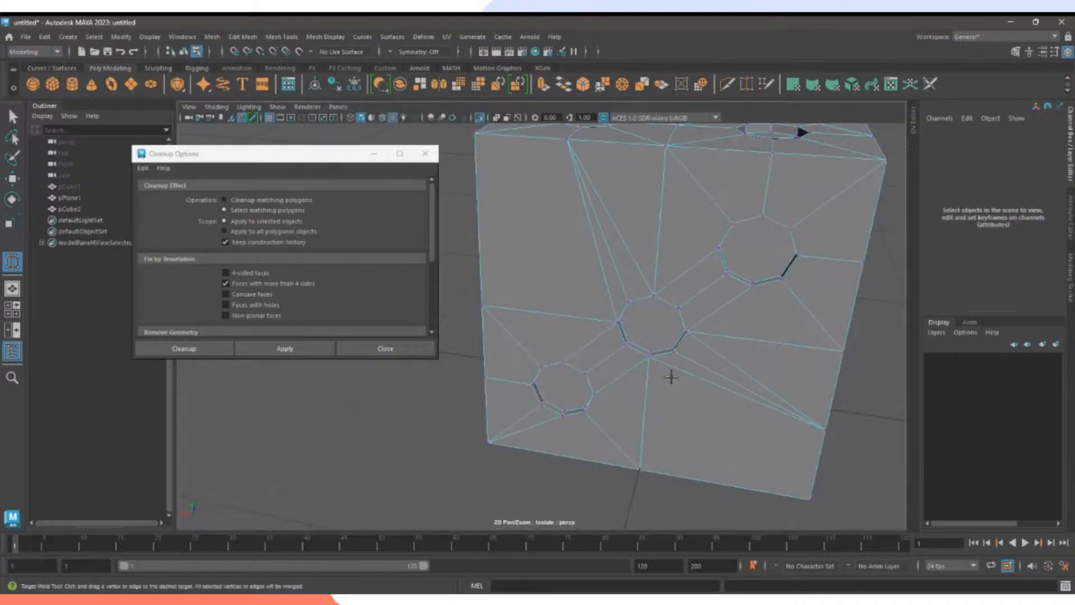
Recheck the n-gons with Cleanup, inspect the other sides, and close Cleanup Options.
click(316, 352)
alt+drag(493, 357, 609, 350)
alt+drag(535, 341, 703, 329)
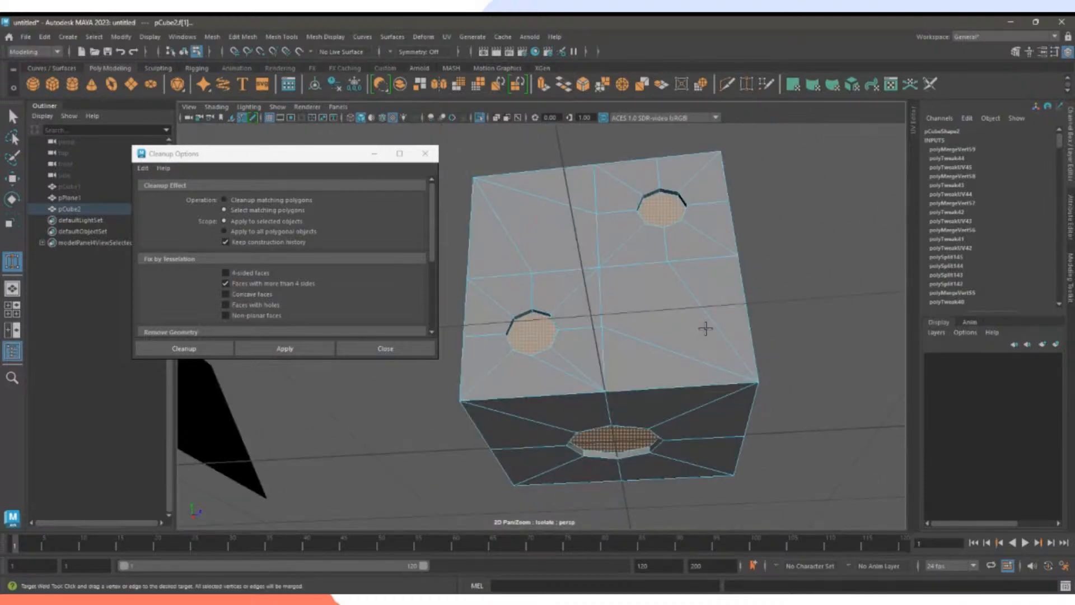
click(407, 351)
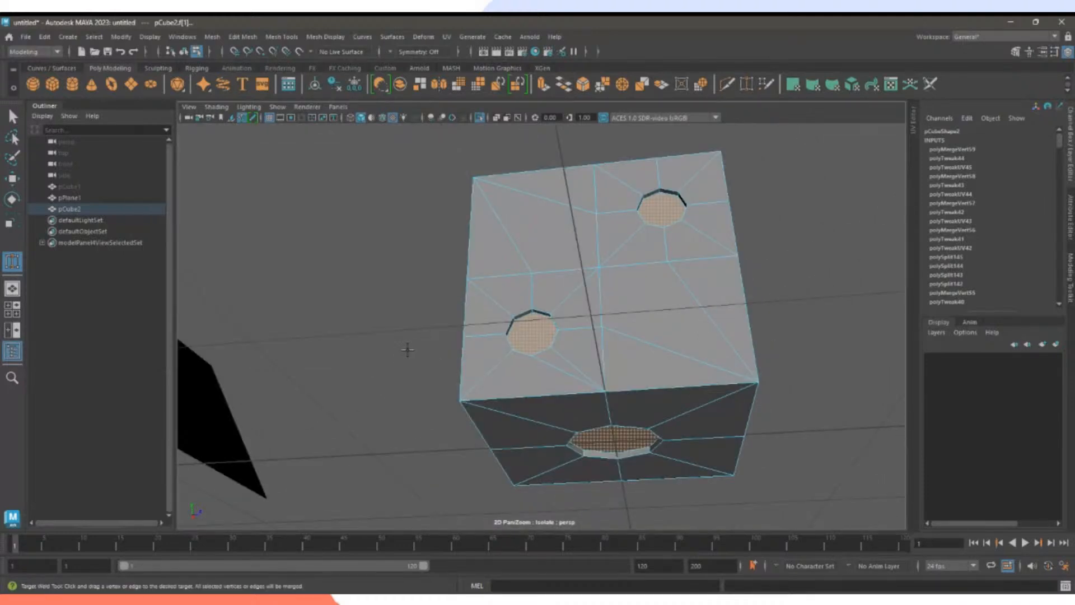
Return the die to Object Mode, zoom in, then switch to Edge mode and pick a top border edge.
key(w)
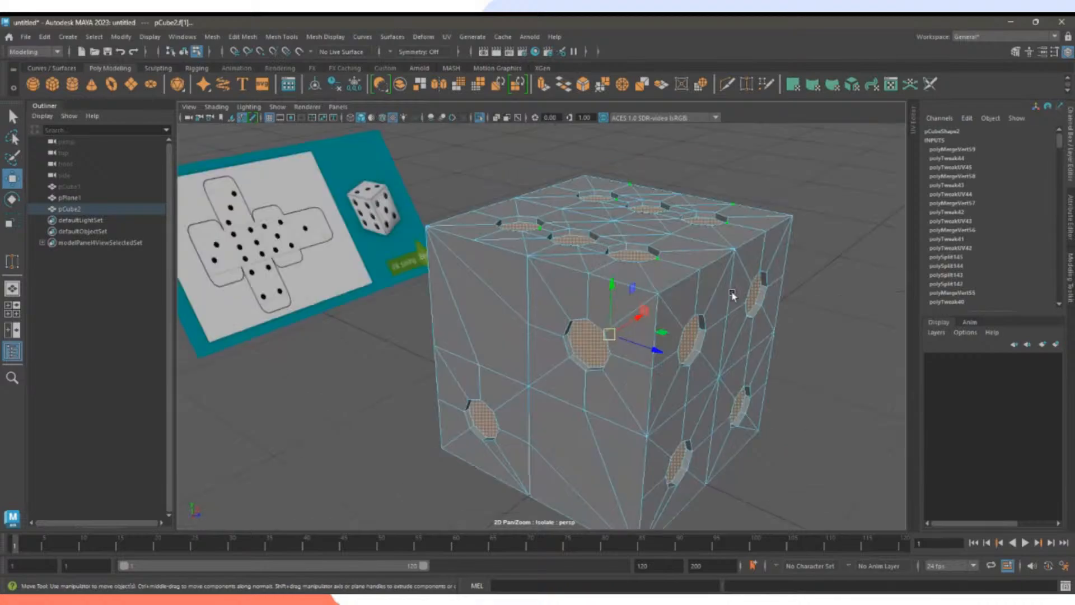
alt+drag(732, 288, 636, 309)
scroll(634, 309, down, 5)
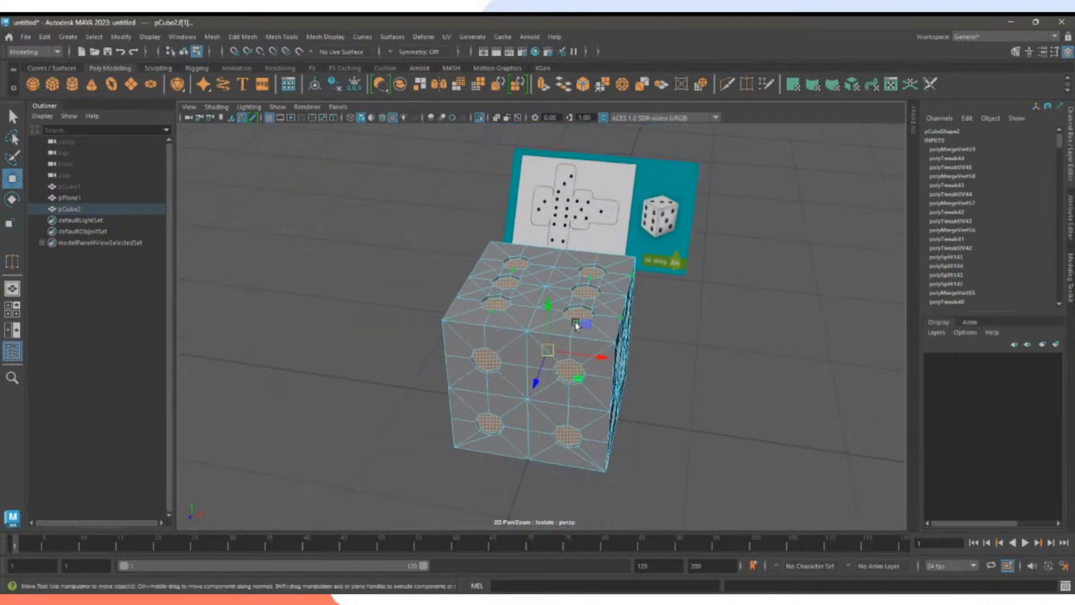
right_drag(579, 274, 627, 262)
click(691, 326)
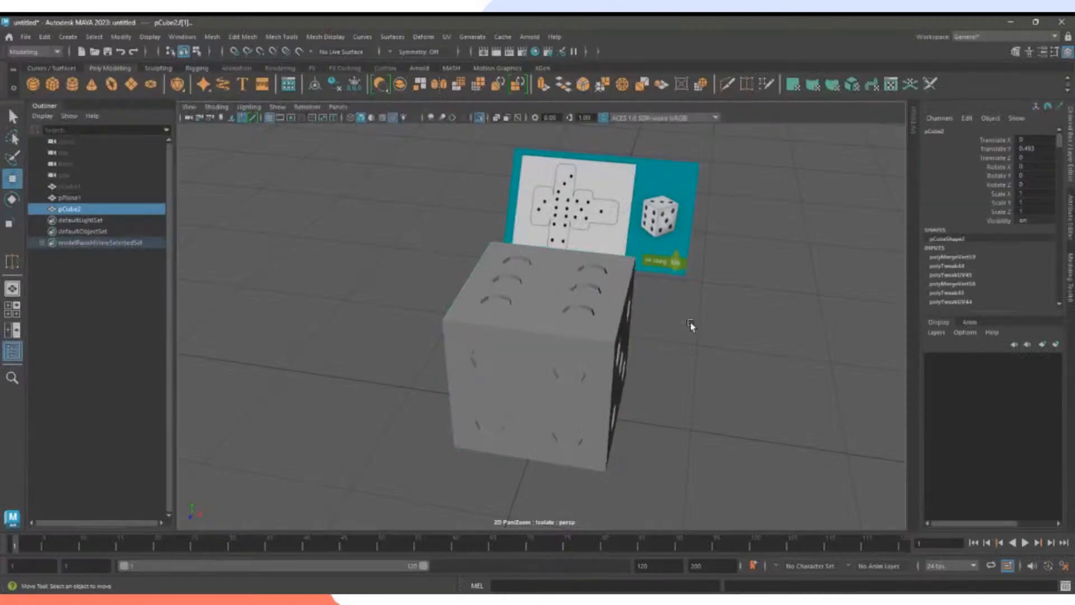
alt+drag(607, 316, 611, 365)
alt+middle_drag(610, 369, 605, 308)
alt+right_drag(606, 308, 698, 367)
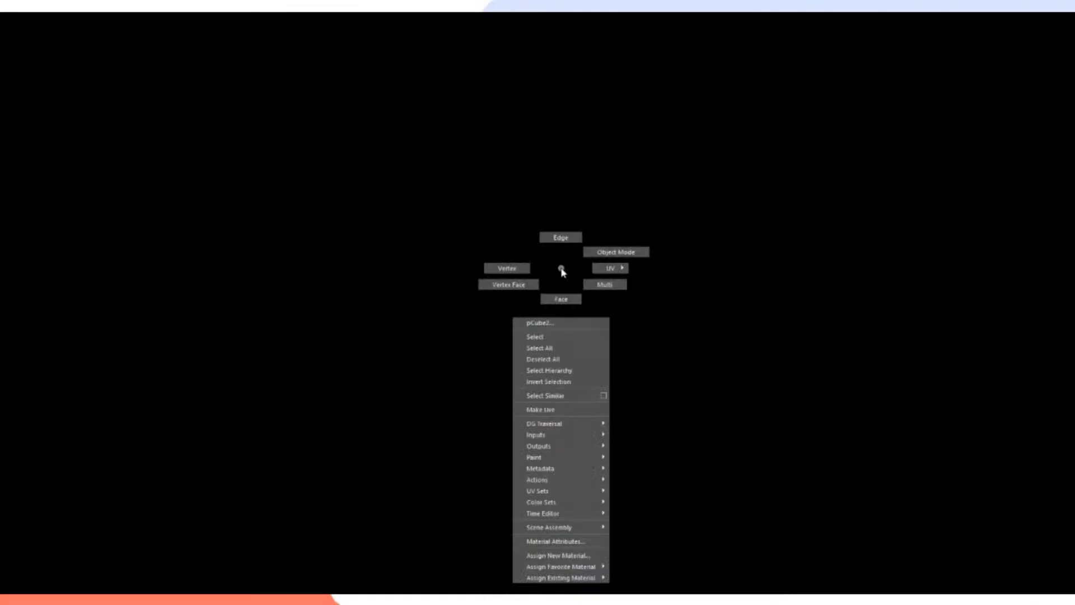
right_drag(551, 269, 560, 249)
click(599, 225)
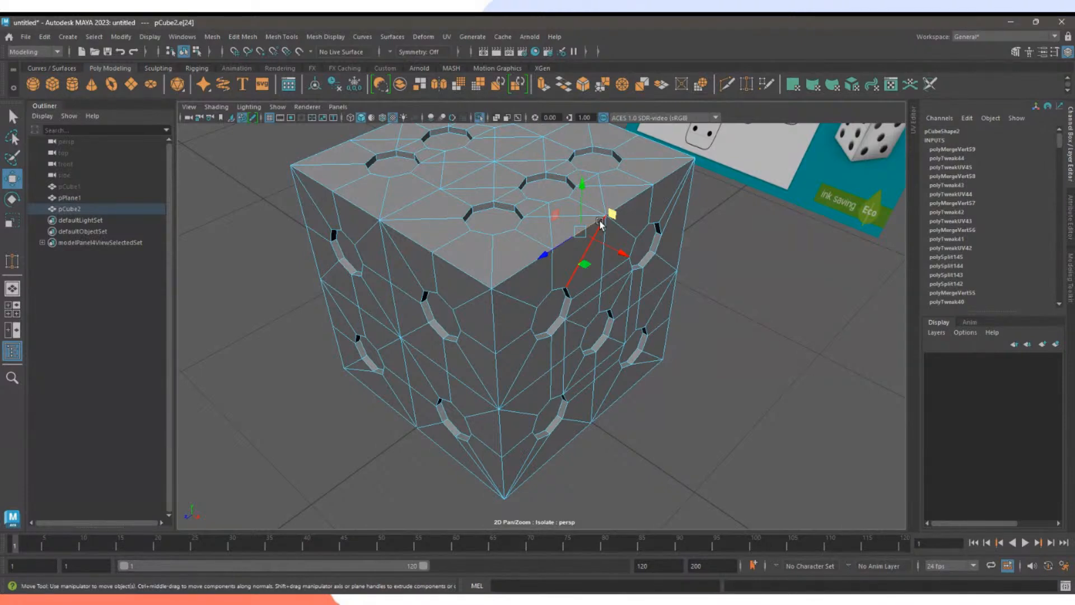
Start a fresh edge selection with the die's top-front, top-right and top-left border edges.
click(778, 333)
click(530, 270)
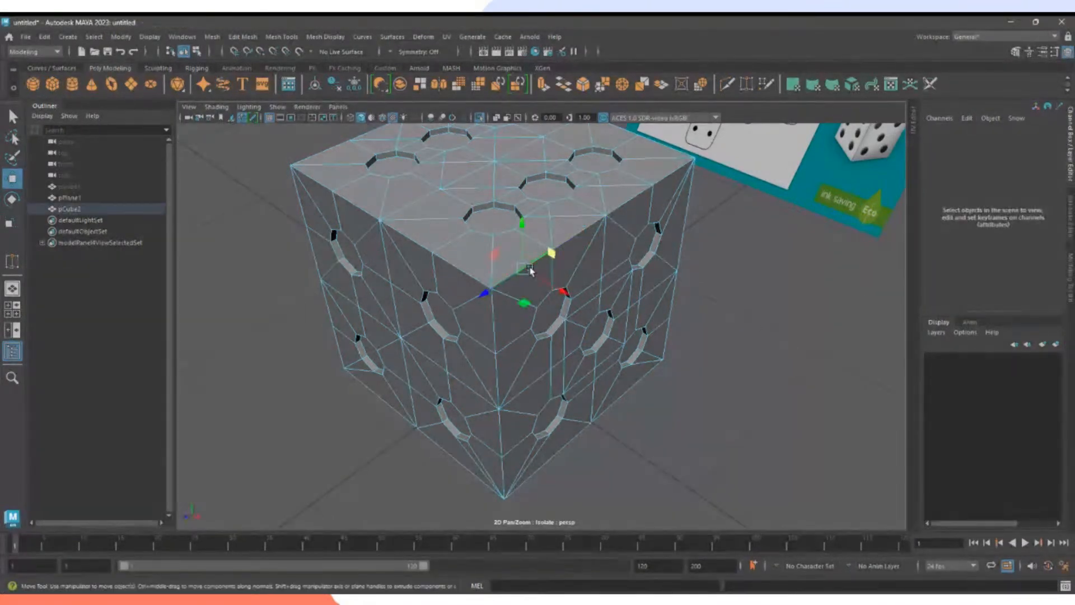
shift+click(573, 236)
shift+click(628, 203)
shift+click(670, 176)
shift+click(471, 273)
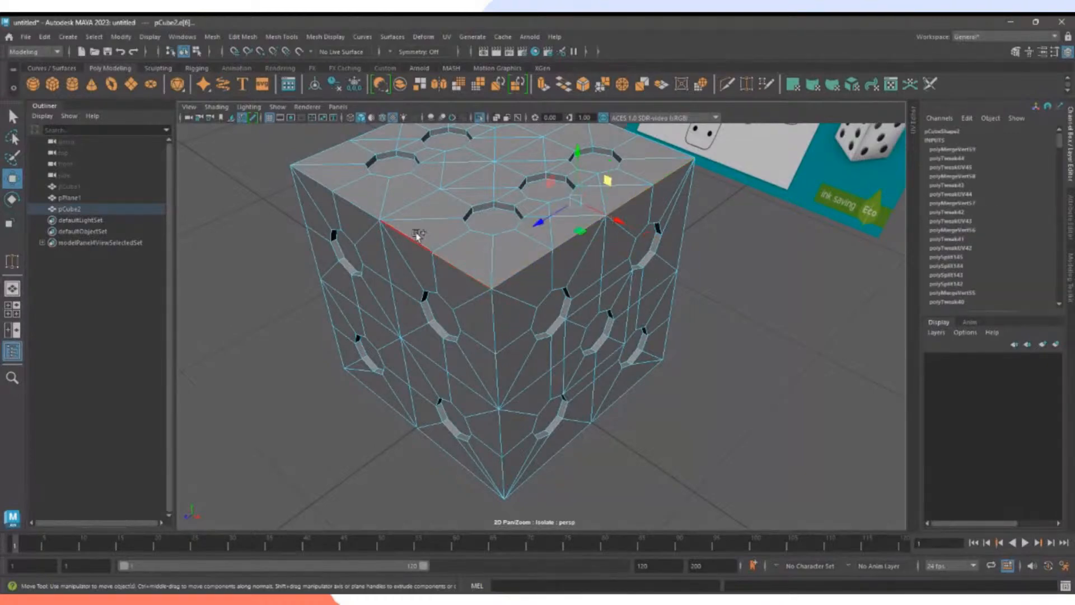
shift+click(406, 236)
shift+click(359, 207)
shift+click(314, 179)
Add the remaining top, vertical and bottom border edges from the die's other sides.
alt+drag(370, 287, 643, 439)
alt+middle_drag(619, 355, 602, 305)
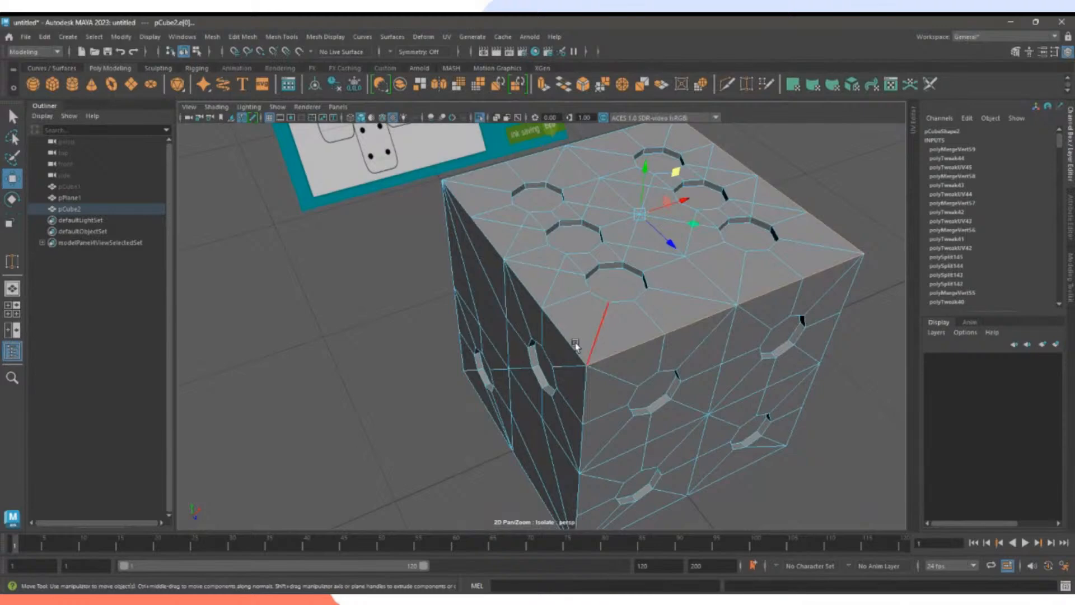
shift+click(493, 236)
alt+drag(468, 211, 696, 311)
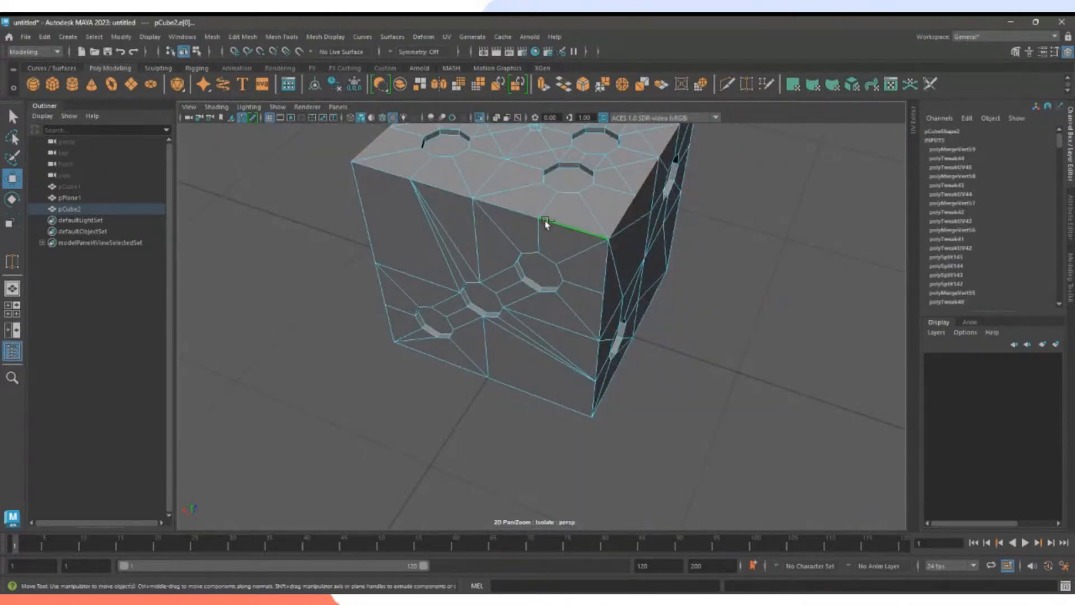
shift+click(353, 222)
shift+click(450, 363)
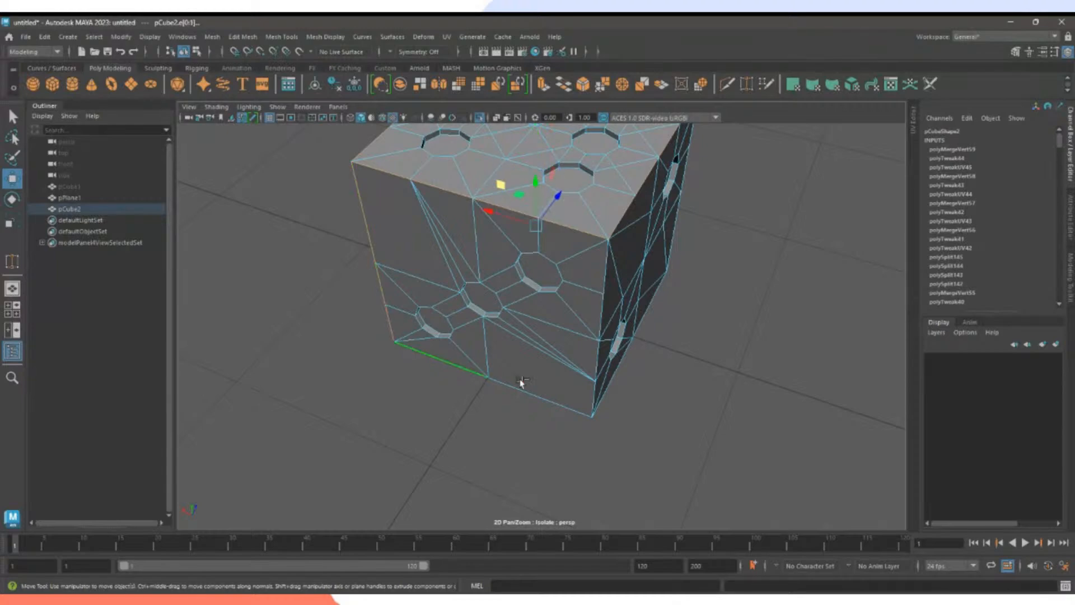
shift+click(547, 401)
alt+drag(547, 401, 576, 403)
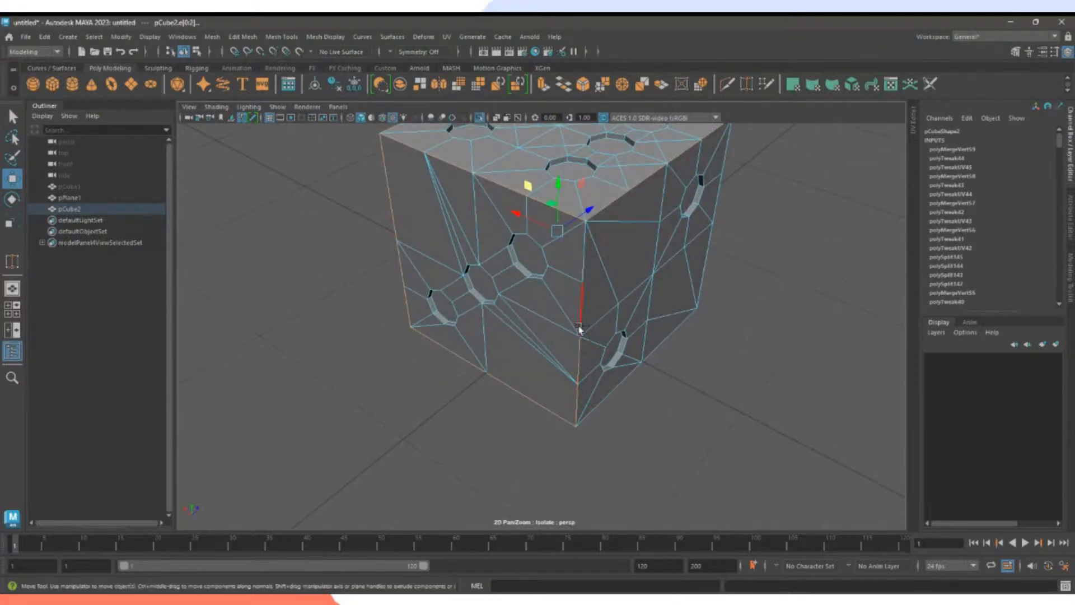
alt+drag(582, 324, 636, 464)
shift+click(644, 415)
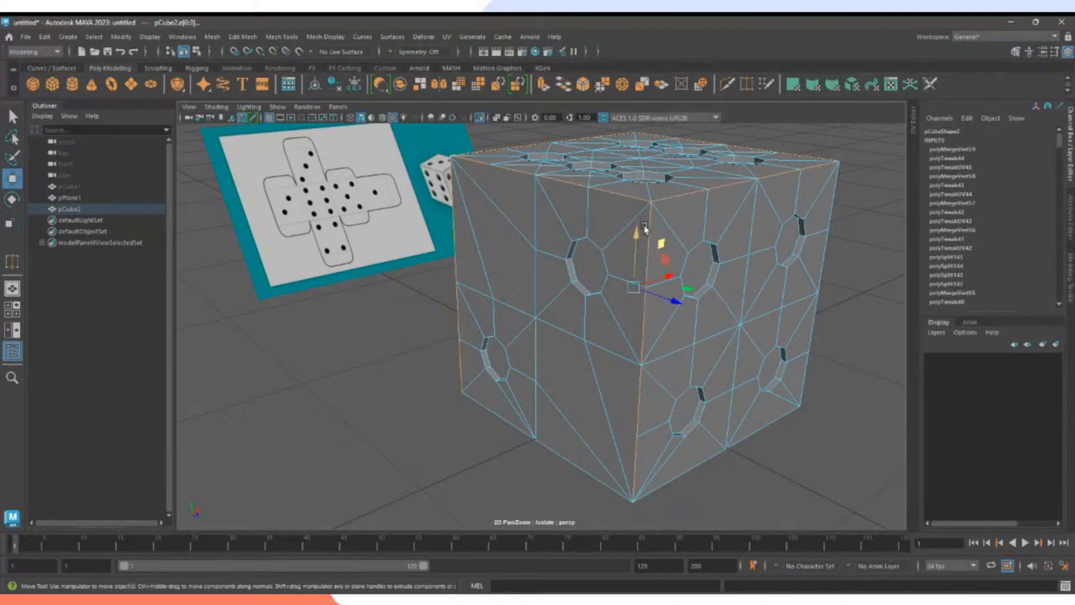
Undo the accidental edge move with Ctrl+Z and return to the Select tool.
drag(640, 267, 572, 295)
key(ctrl+z)
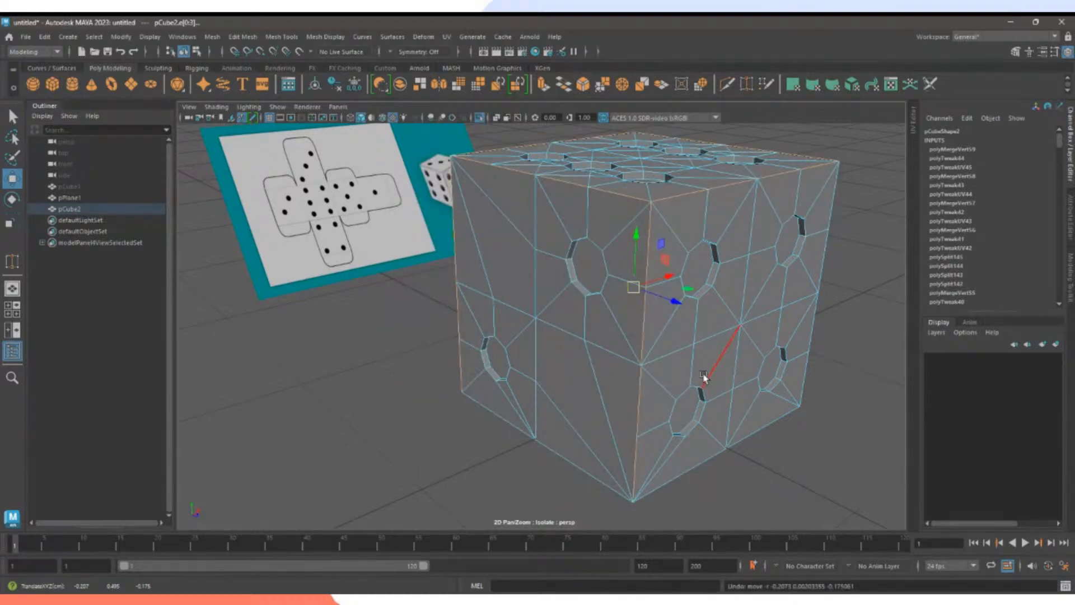
key(q)
alt+drag(661, 471, 705, 466)
alt+drag(550, 411, 628, 436)
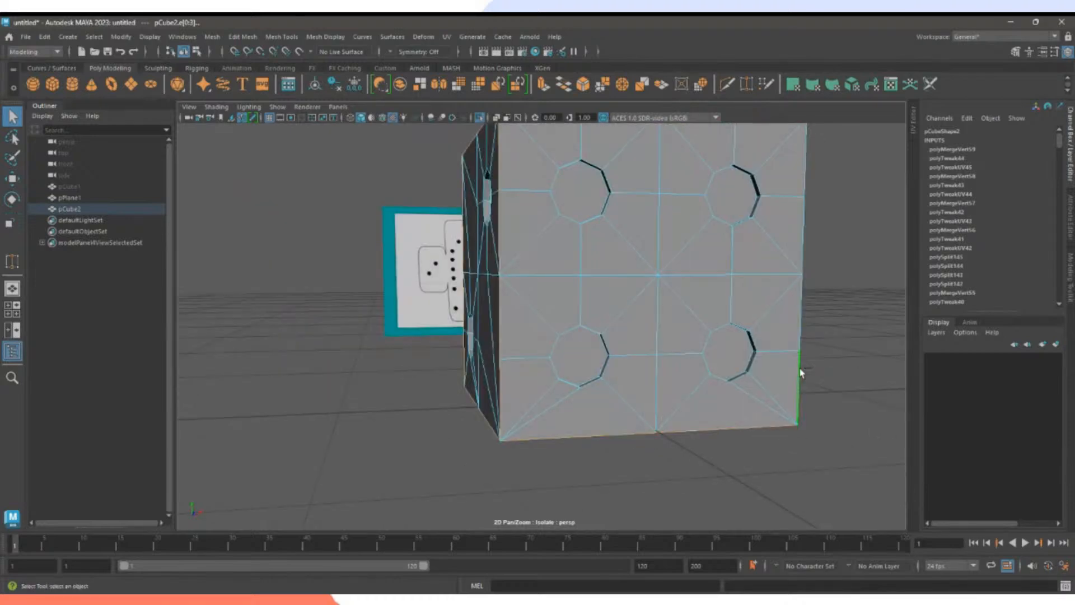
alt+drag(805, 168, 548, 429)
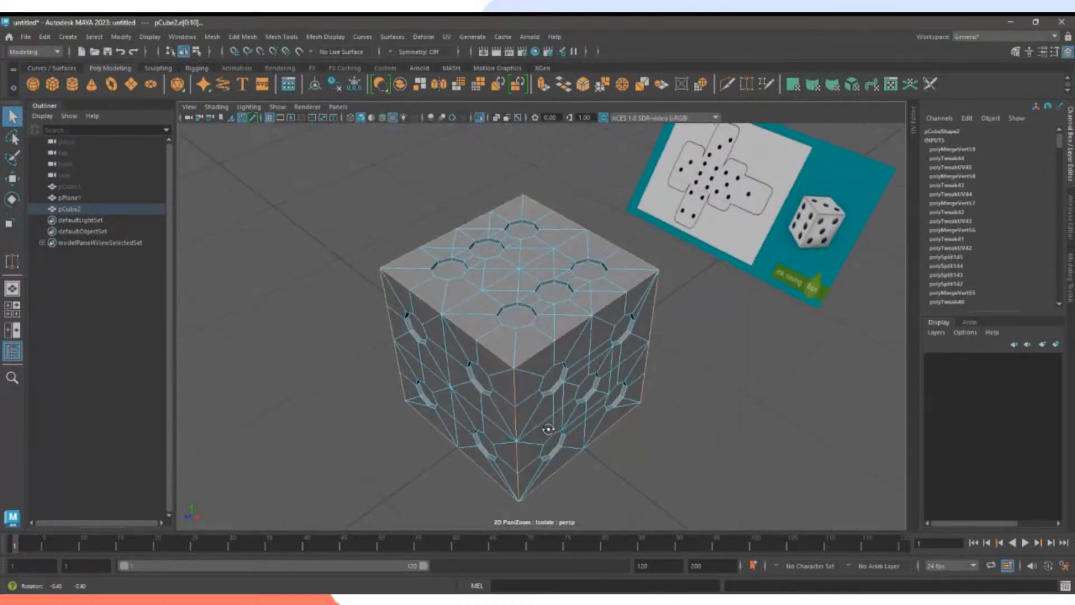
Bevel the selected edges with Fraction 0.3, then reselect the die in Object Mode.
click(583, 85)
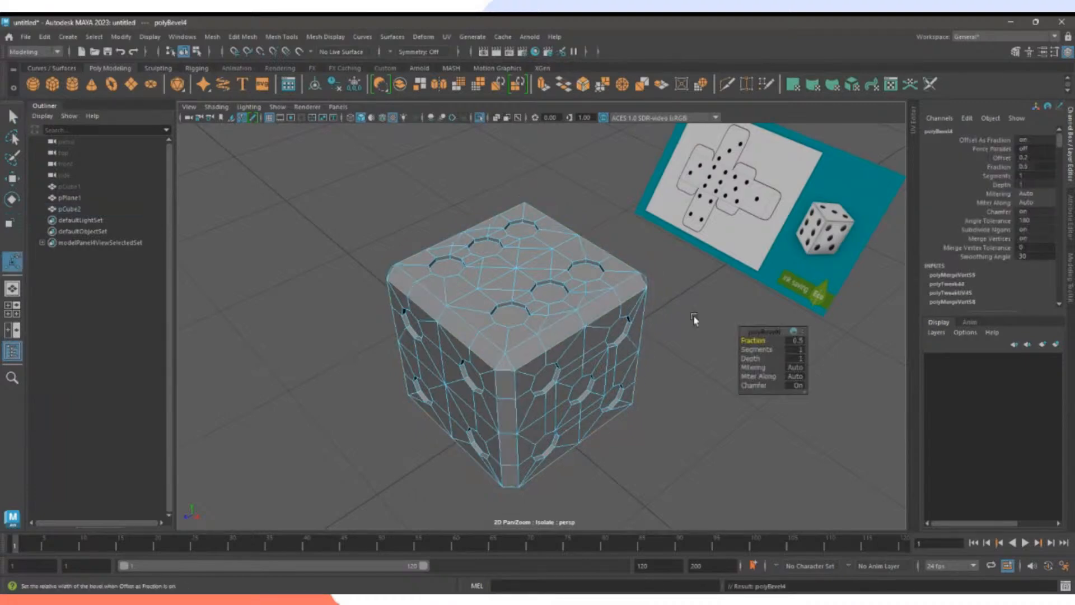
alt+drag(690, 319, 630, 326)
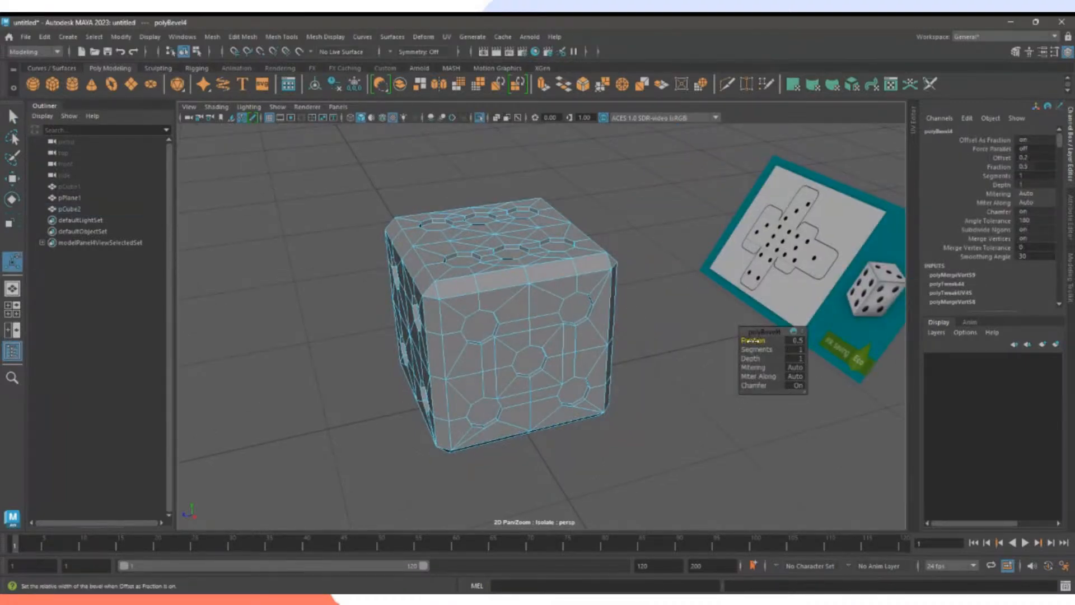
drag(753, 340, 674, 341)
right_drag(624, 261, 667, 245)
click(604, 333)
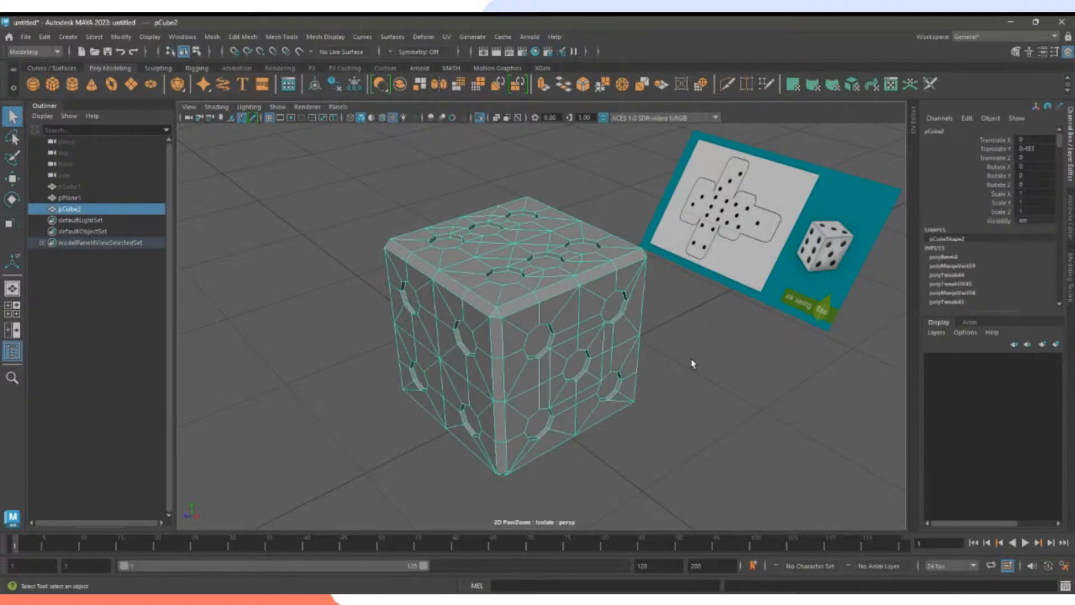
click(715, 372)
mouse_move(715, 372)
alt+mouse_down()
mouse_move(610, 371)
mouse_move(623, 349)
mouse_move(758, 371)
mouse_move(728, 377)
alt+mouse_up()
click(657, 370)
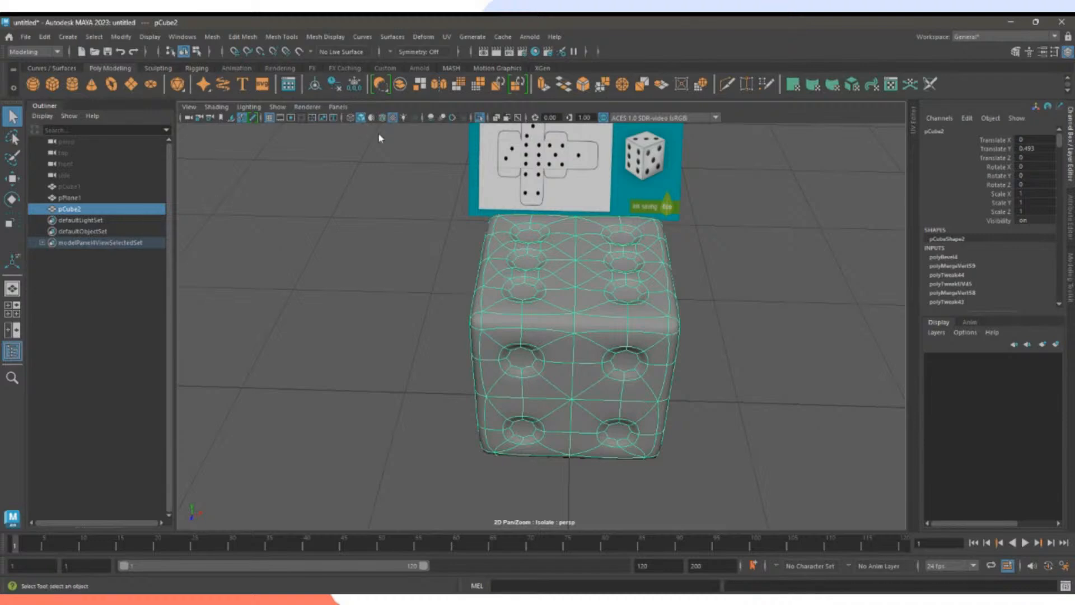
key(1)
key(3)
key(1)
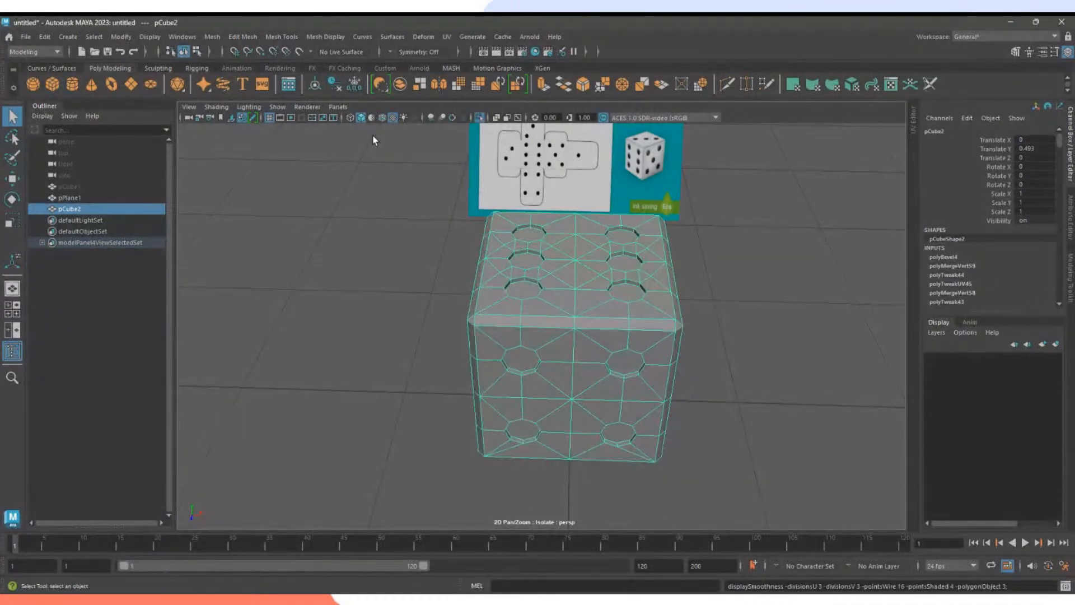
key(3)
key(1)
key(3)
key(1)
key(3)
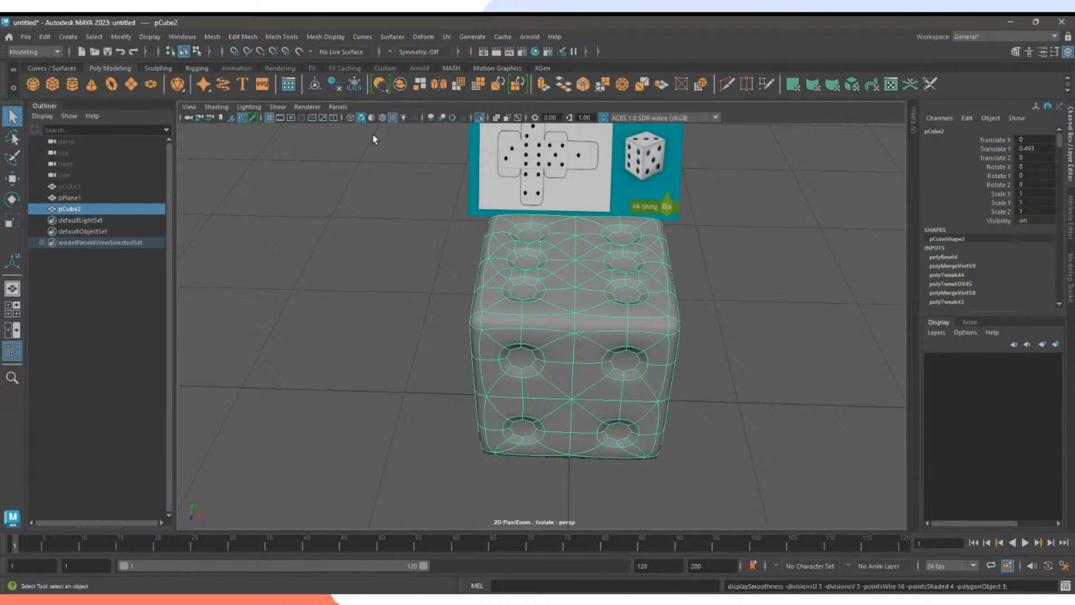
scroll(570, 359, up, 5)
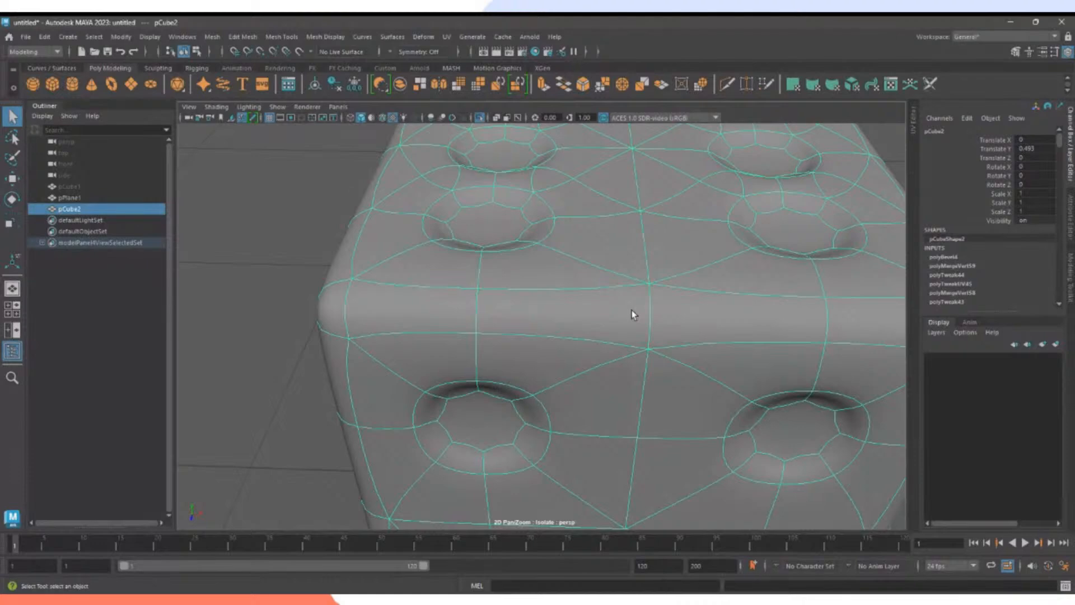
scroll(637, 304, down, 5)
key(1)
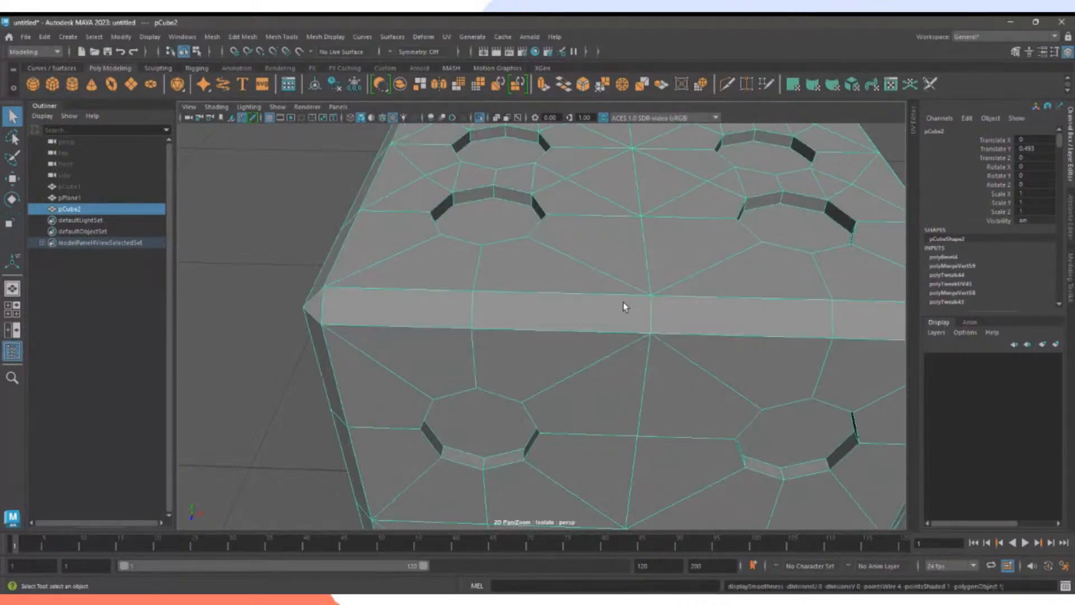
alt+drag(528, 271, 594, 278)
key(f)
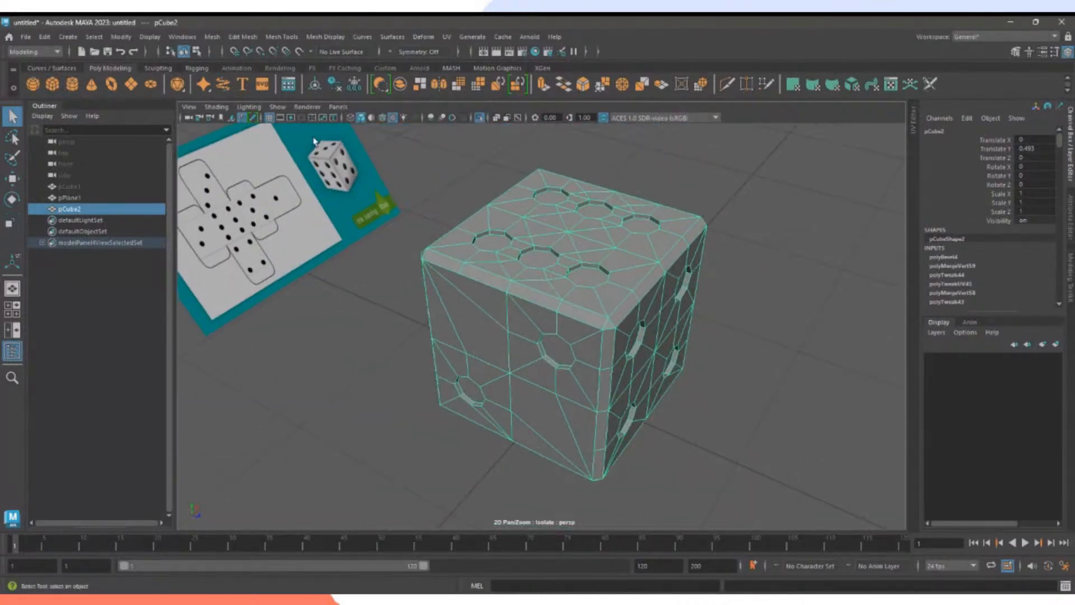
Apply Smooth to the die from the Smooth Options window.
click(213, 37)
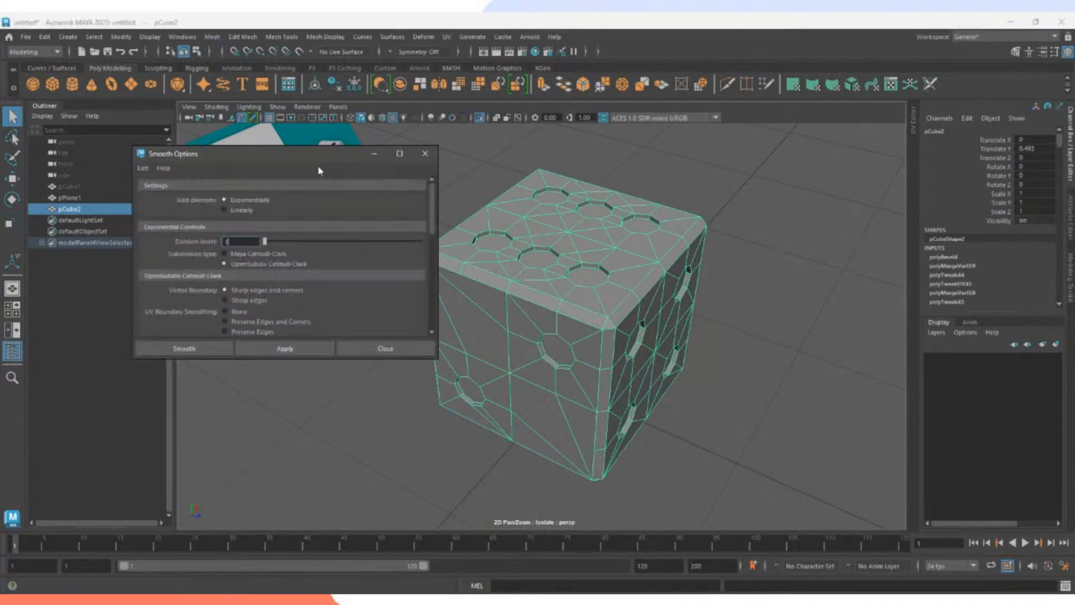
drag(306, 158, 242, 147)
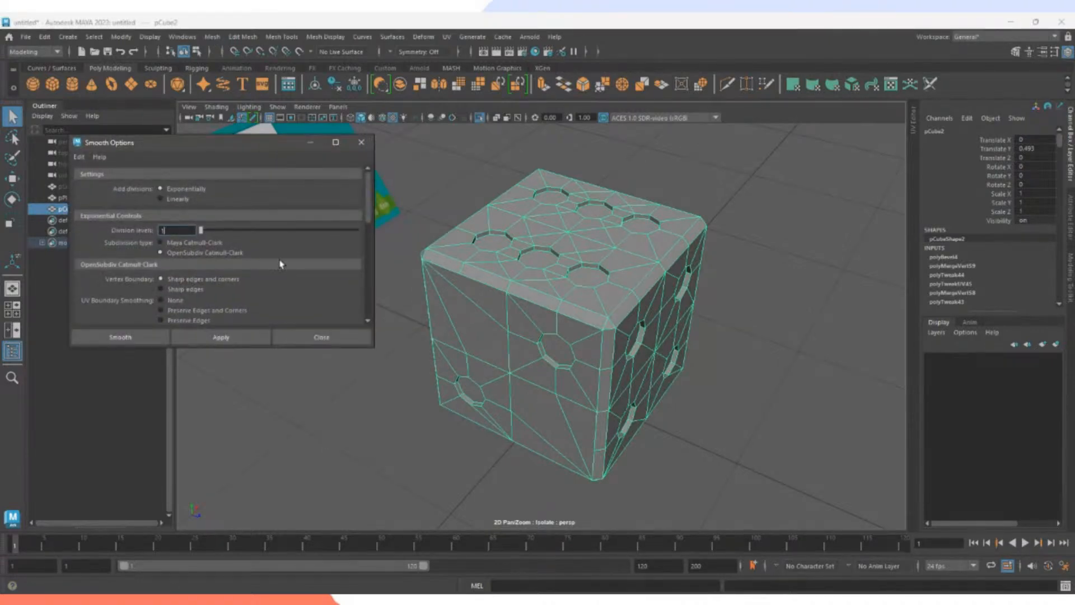
click(235, 339)
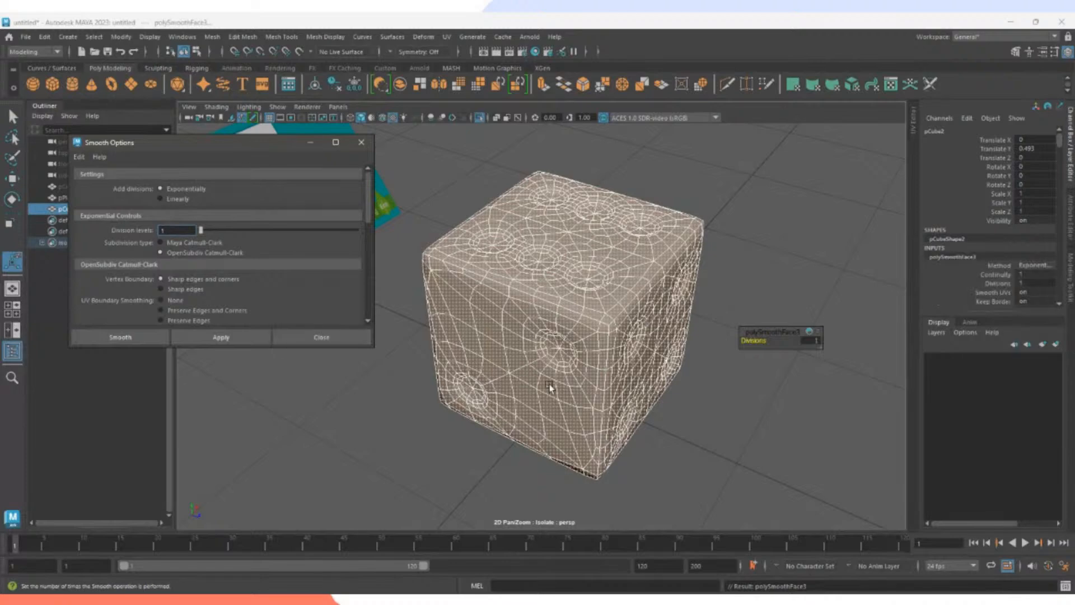
click(708, 403)
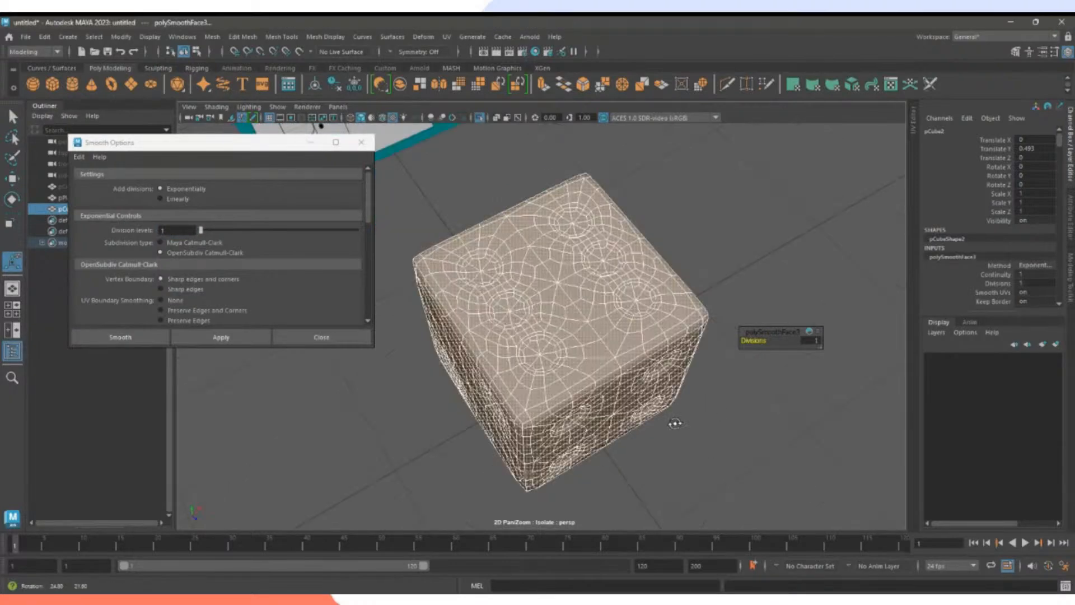
Return to object mode and tumble around the smoothed die to inspect its shading.
right_drag(624, 273, 674, 253)
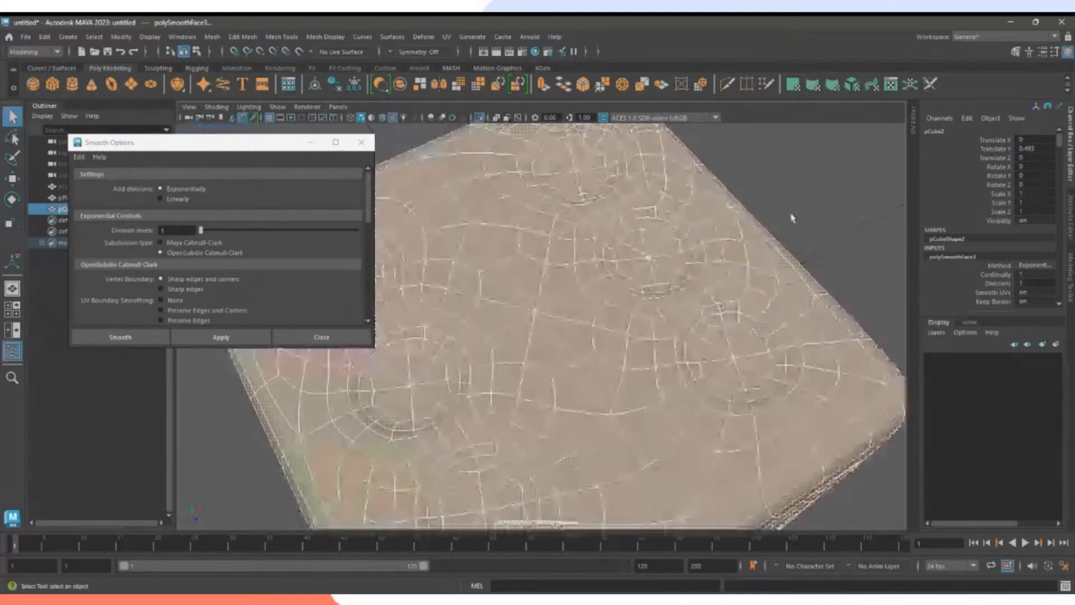
click(791, 220)
click(789, 253)
click(788, 252)
scroll(761, 243, down, 4)
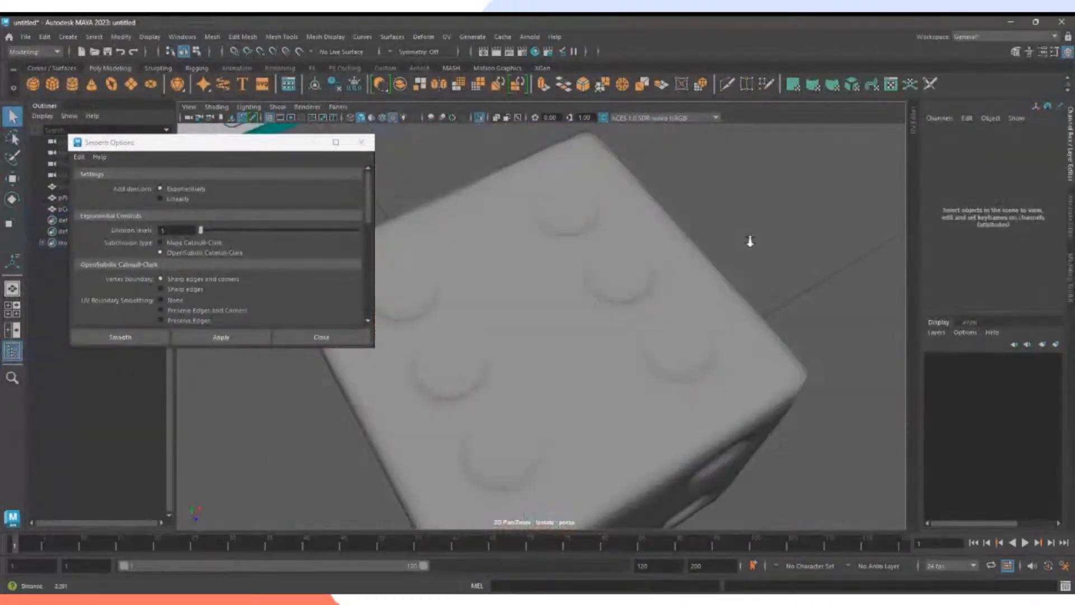
alt+drag(749, 240, 603, 240)
click(603, 237)
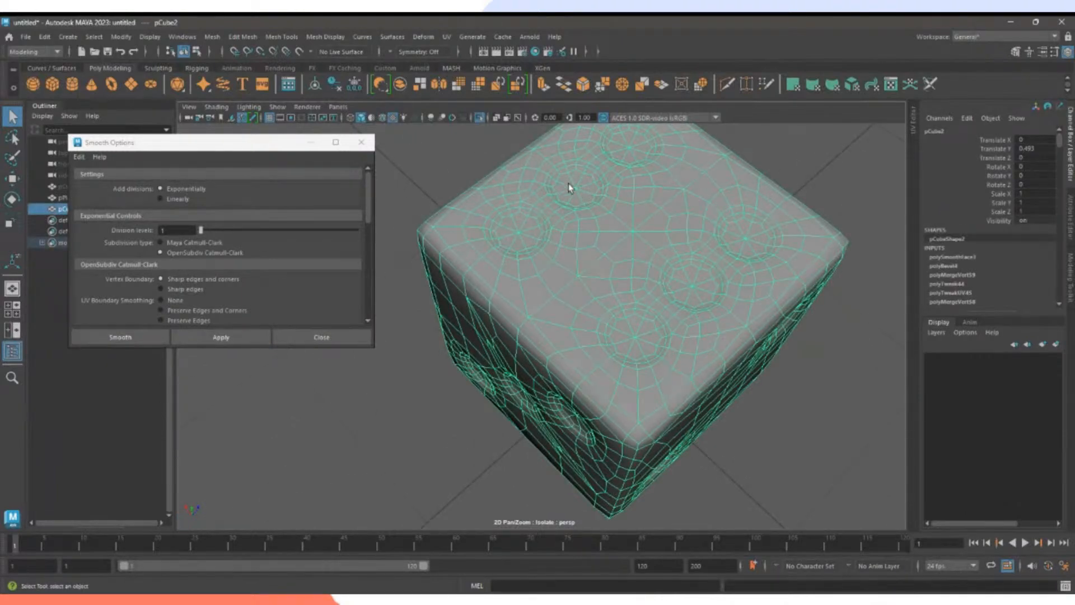
alt+drag(588, 263, 598, 339)
click(787, 351)
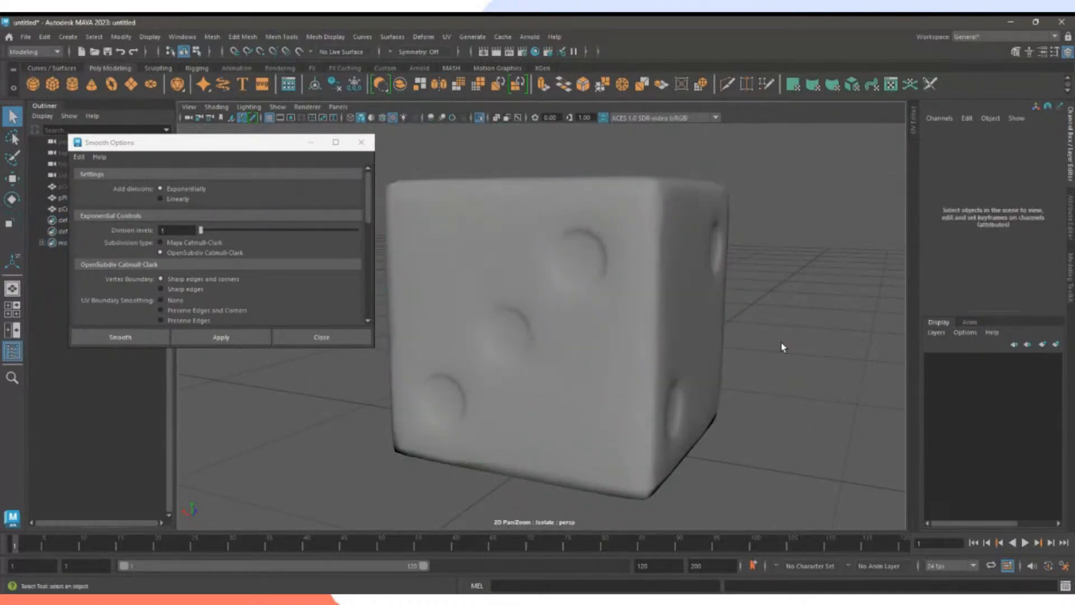
alt+drag(783, 347, 749, 338)
alt+right_drag(548, 228, 635, 240)
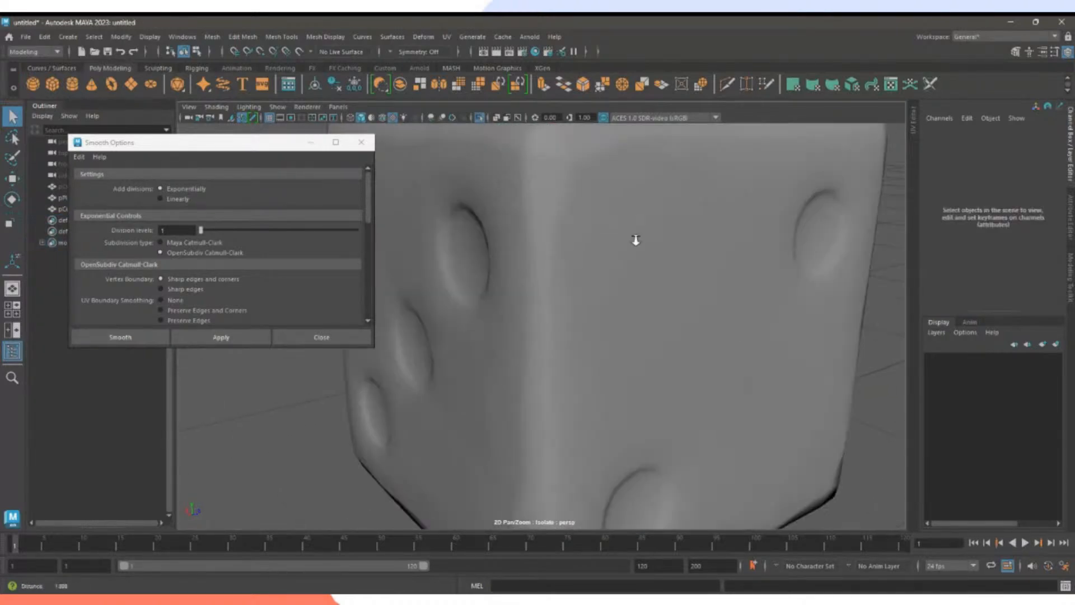
alt+drag(636, 240, 625, 227)
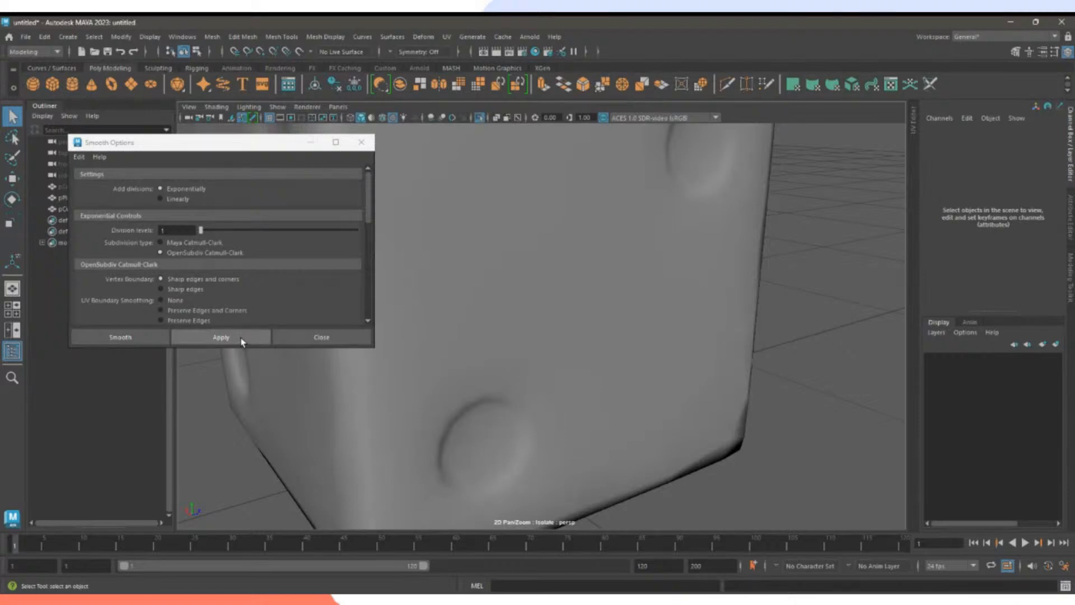
Smooth the die a second time with G, inspect it, and close Smooth Options.
key(t)
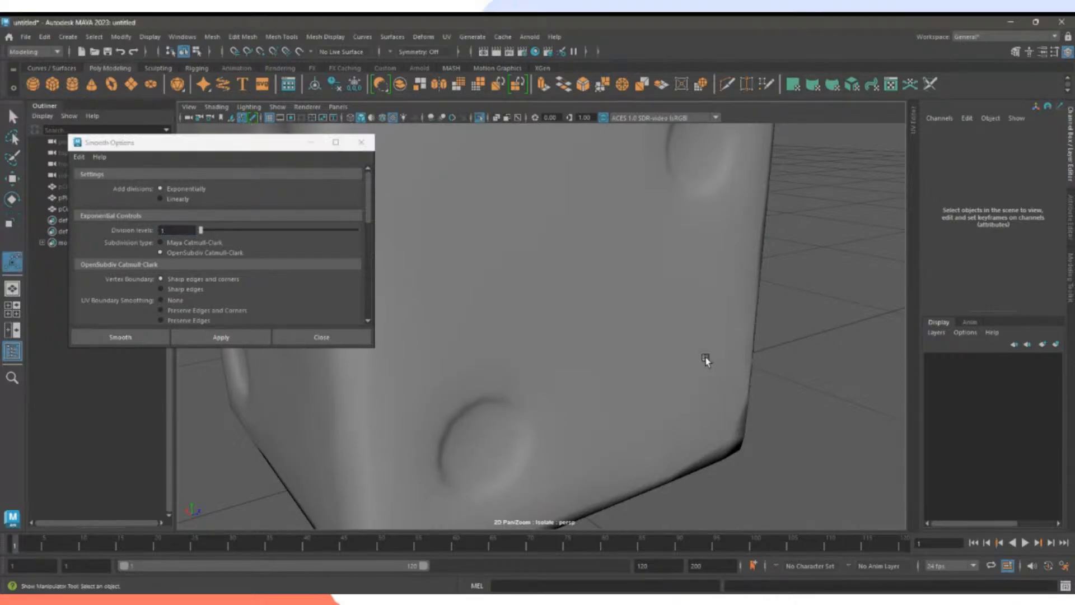
click(706, 360)
key(g)
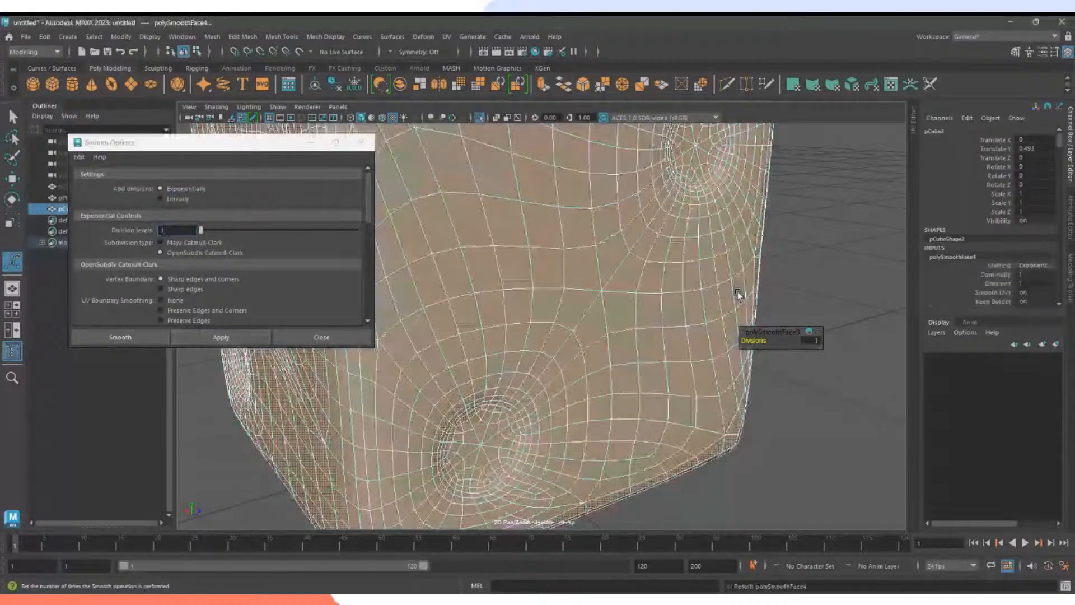
click(738, 295)
alt+drag(738, 295, 533, 321)
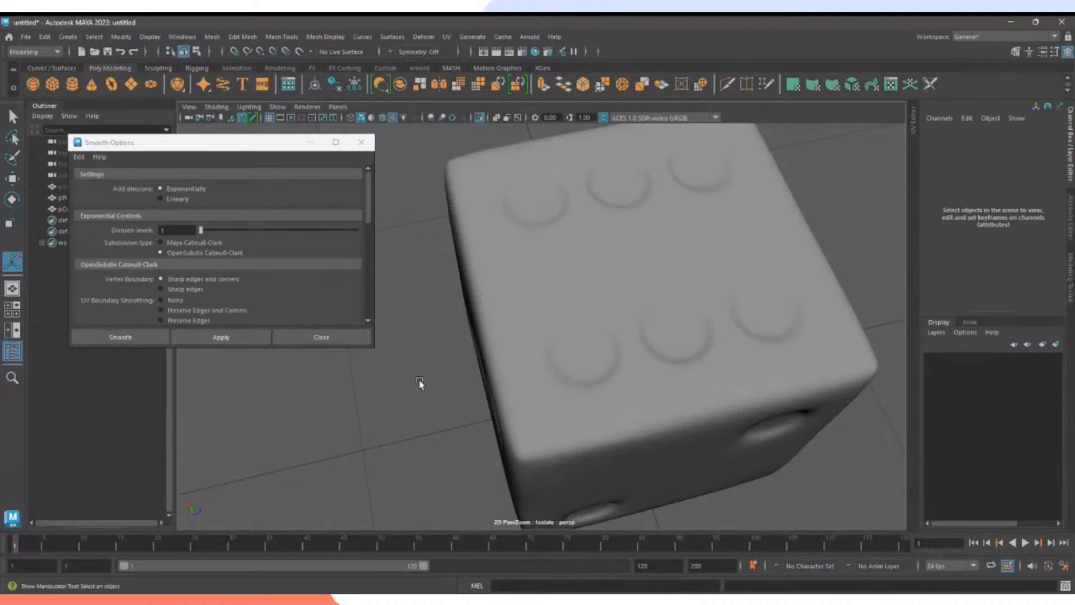
alt+drag(420, 383, 543, 315)
alt+drag(798, 399, 770, 386)
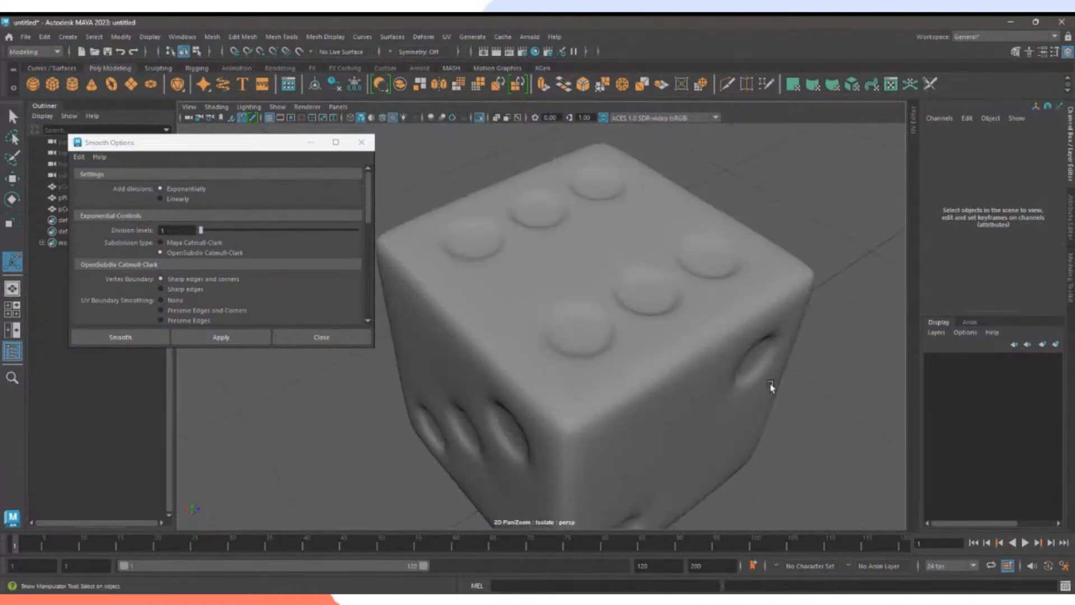
alt+right_drag(827, 346, 596, 319)
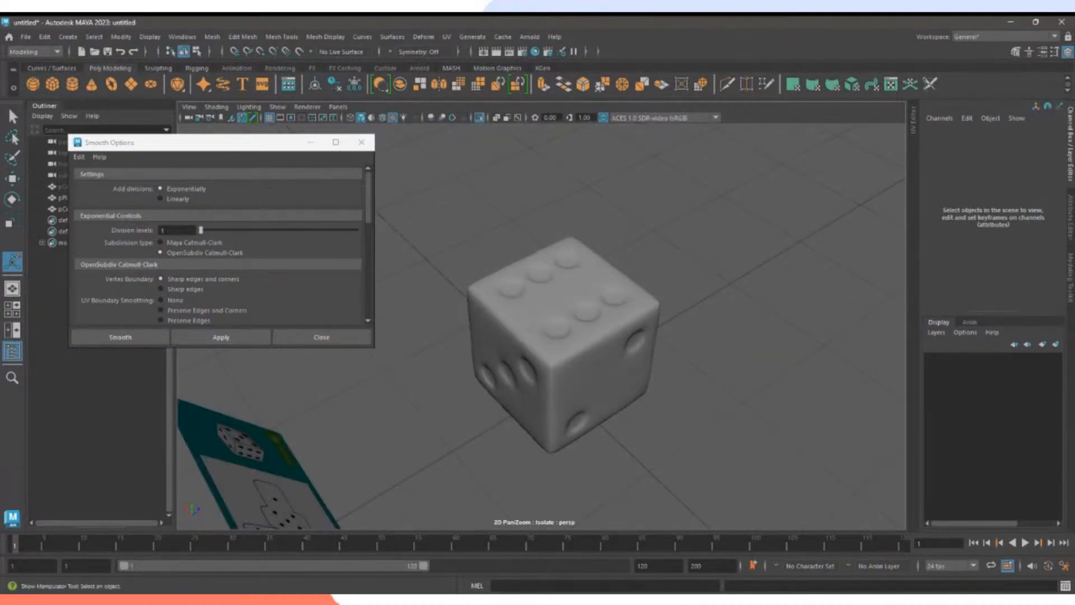
drag(150, 144, 149, 233)
click(360, 233)
Unhide pCube1 from the hierarchy so it shows beside the die.
click(65, 187)
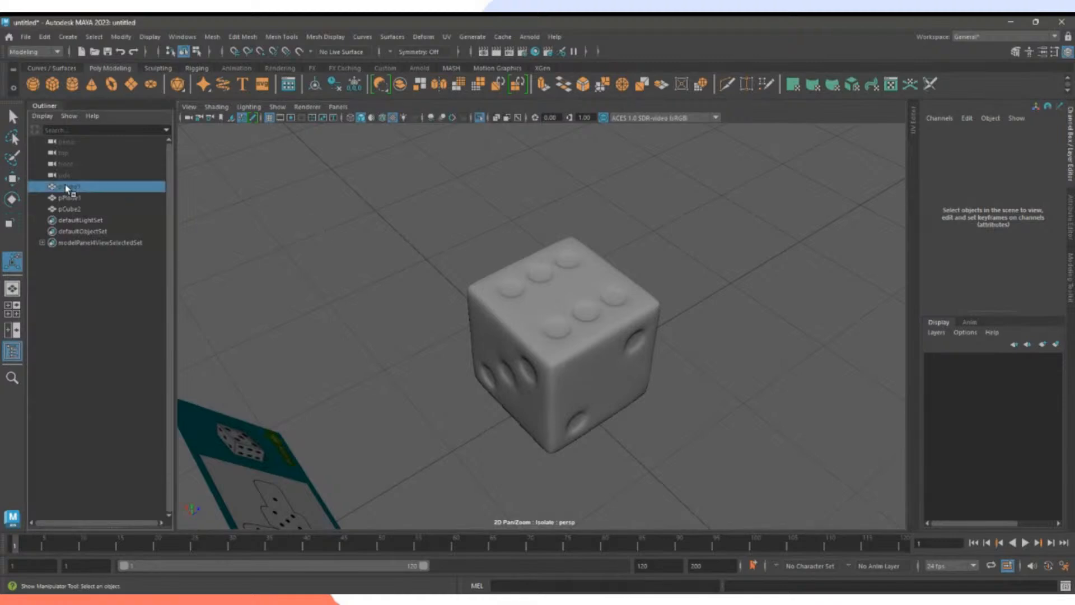
key(h)
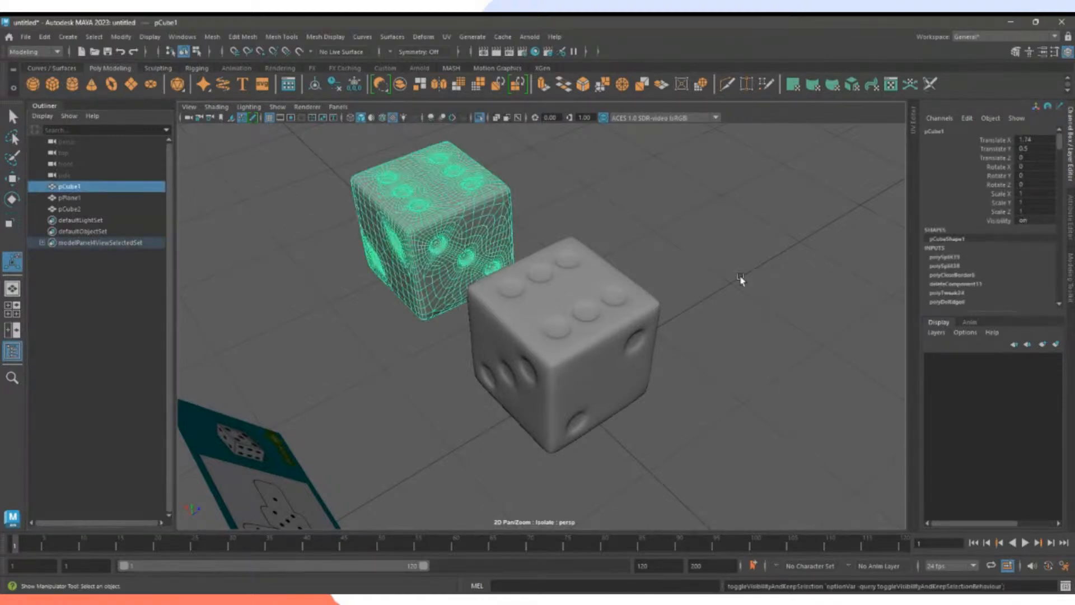
click(412, 355)
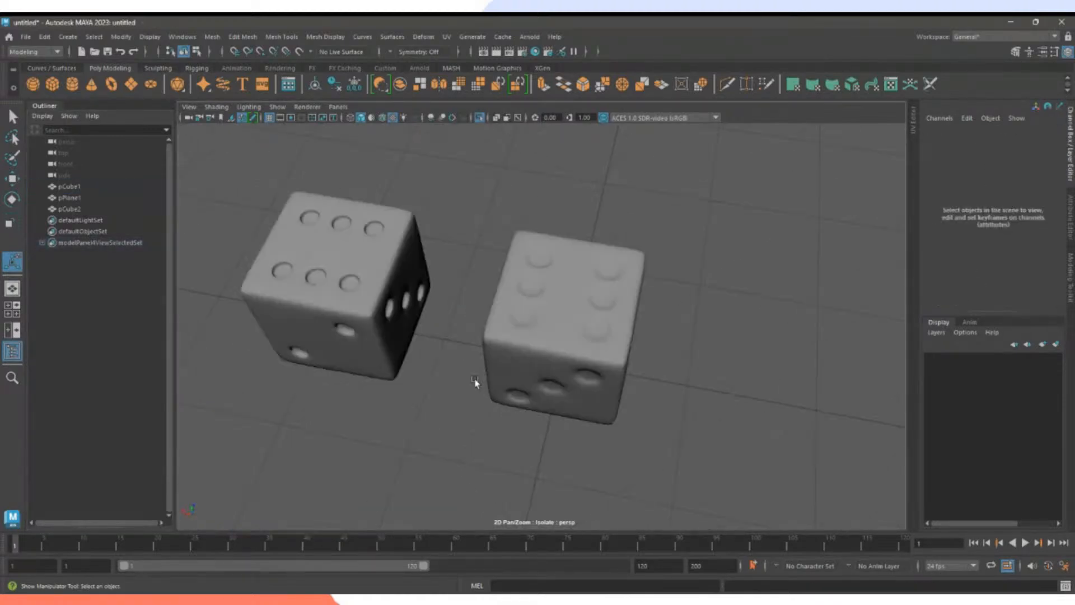
Select each die in turn and orbit to compare pCube1 and pCube2 from several angles.
click(494, 331)
click(332, 311)
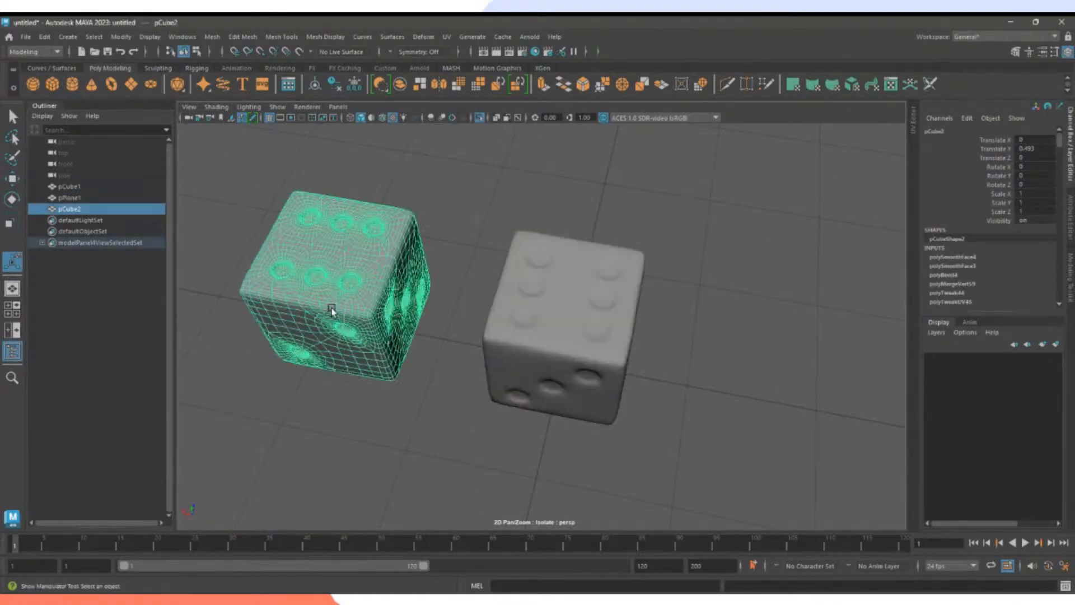
alt+middle_drag(406, 365, 461, 363)
scroll(460, 354, up, 3)
click(558, 354)
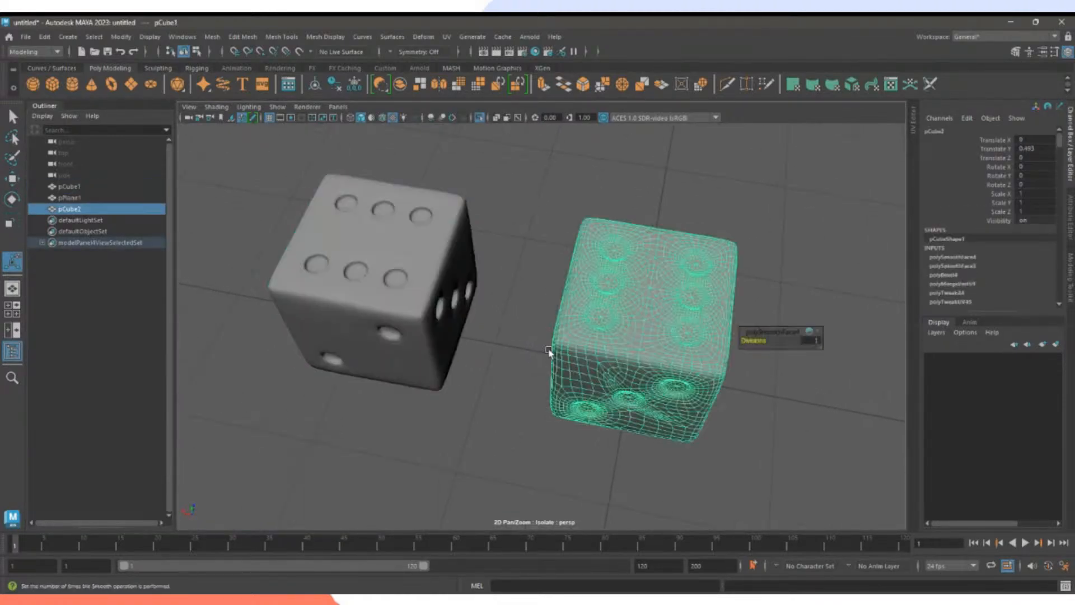
click(504, 353)
alt+drag(506, 358, 515, 365)
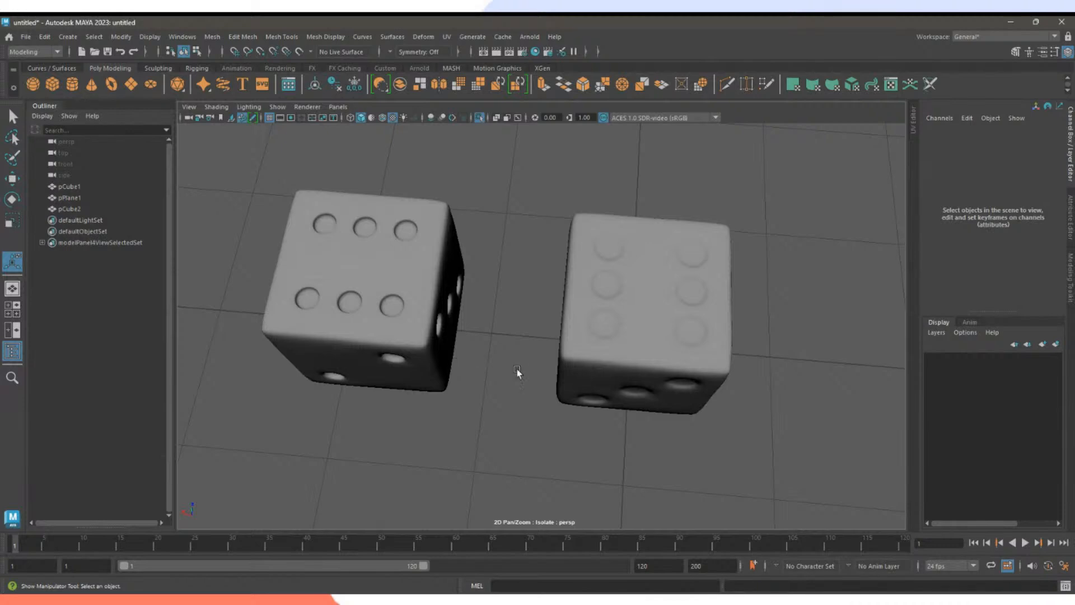
alt+drag(518, 367, 300, 336)
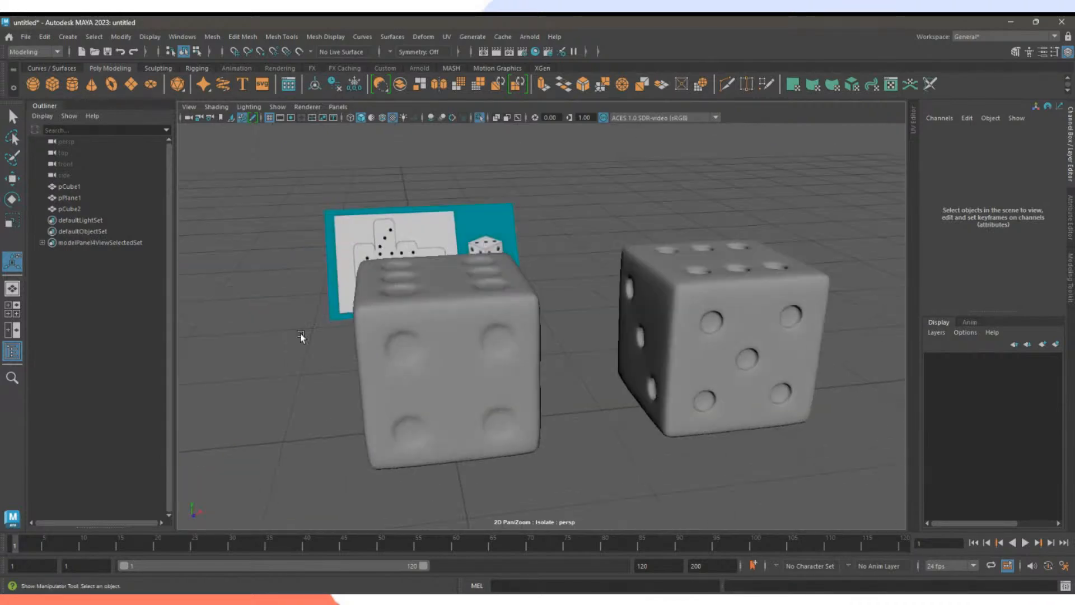
alt+drag(592, 401, 654, 385)
click(598, 396)
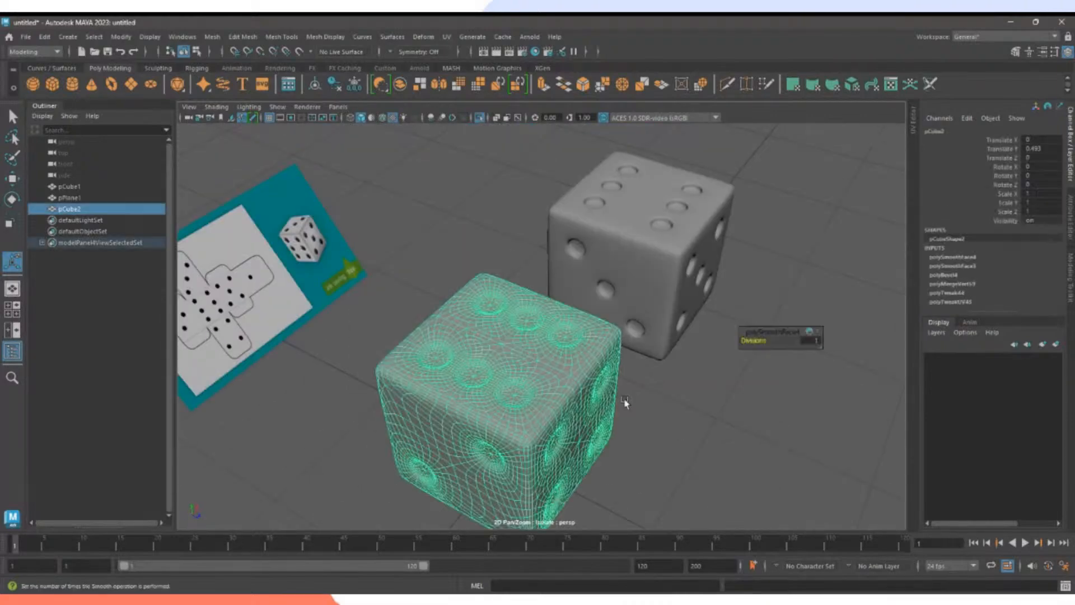
click(673, 415)
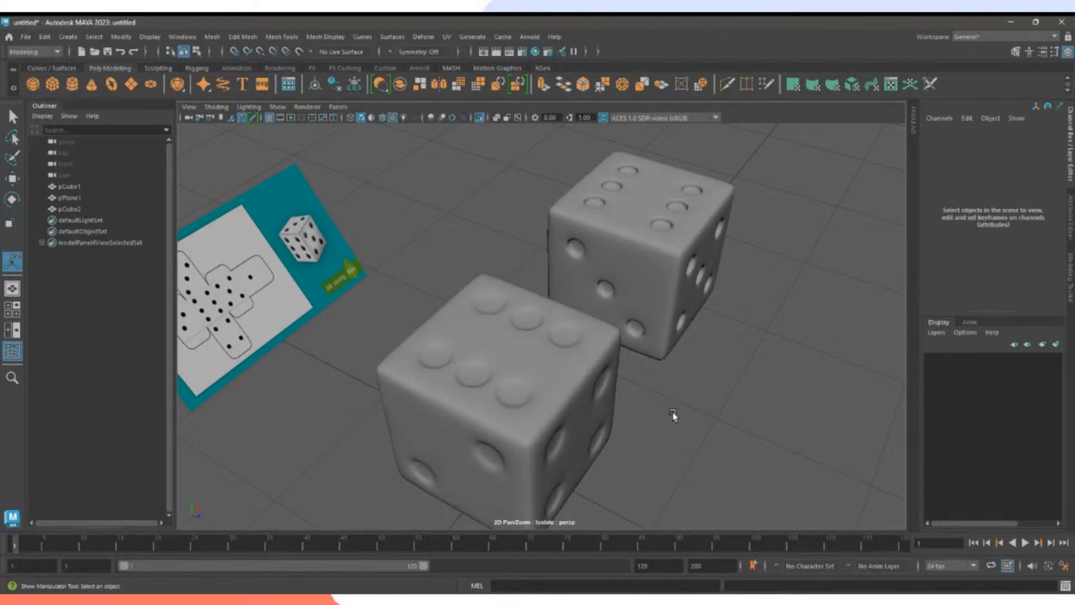
alt+drag(677, 413, 544, 381)
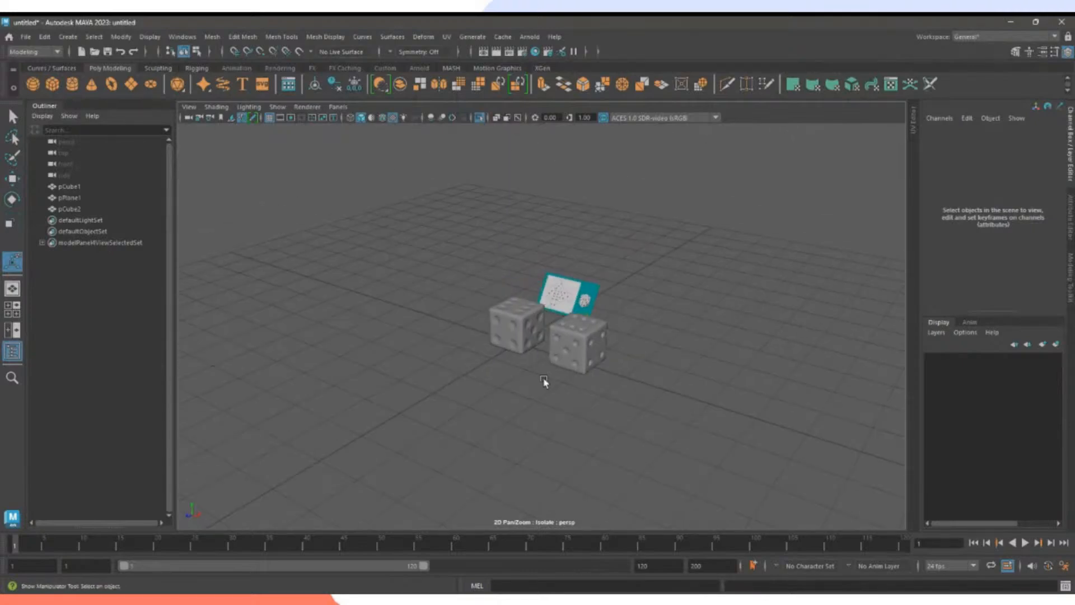
Pan and zoom in closer on the dice, reselecting pCube2 to inspect it.
click(592, 352)
click(616, 401)
click(593, 370)
click(599, 409)
alt+middle_drag(515, 379, 600, 400)
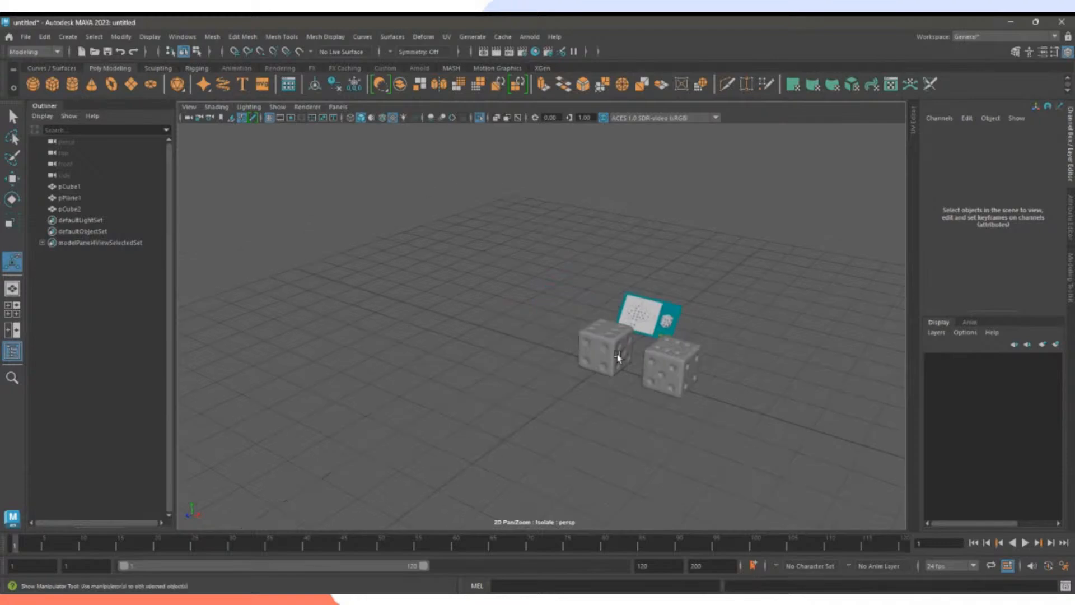
click(616, 357)
alt+right_drag(621, 399, 720, 437)
alt+middle_drag(721, 437, 619, 409)
alt+right_drag(620, 409, 691, 444)
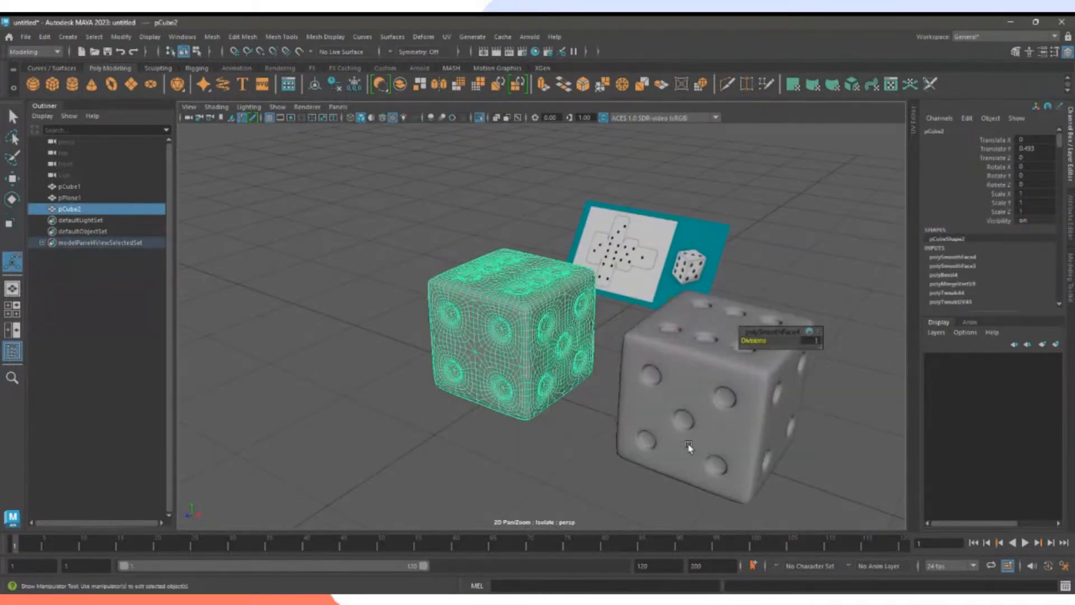
click(580, 449)
alt+drag(558, 441, 661, 451)
click(542, 387)
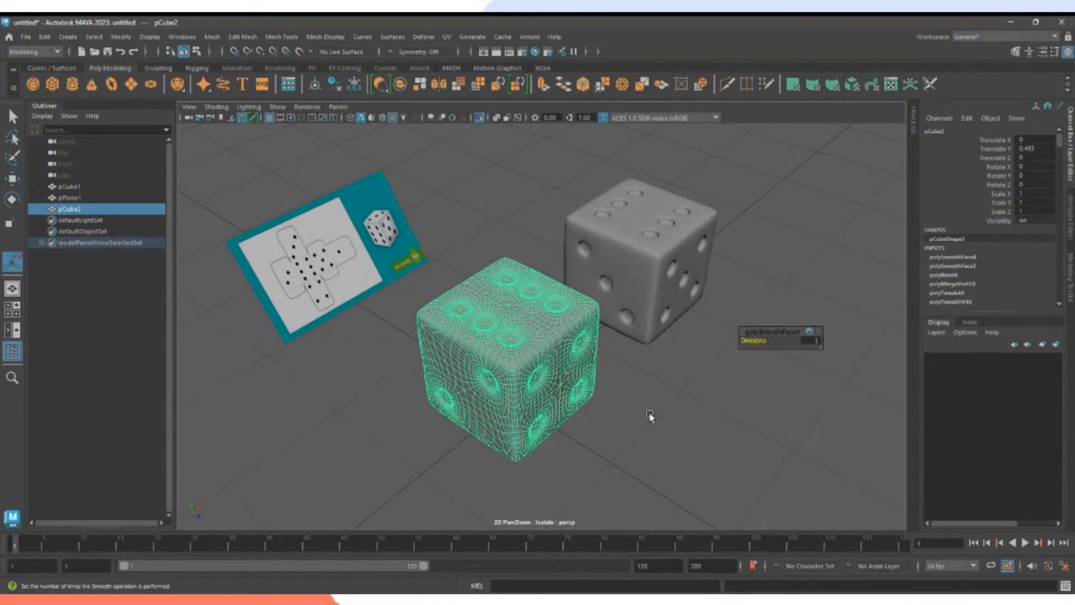
click(649, 416)
click(552, 363)
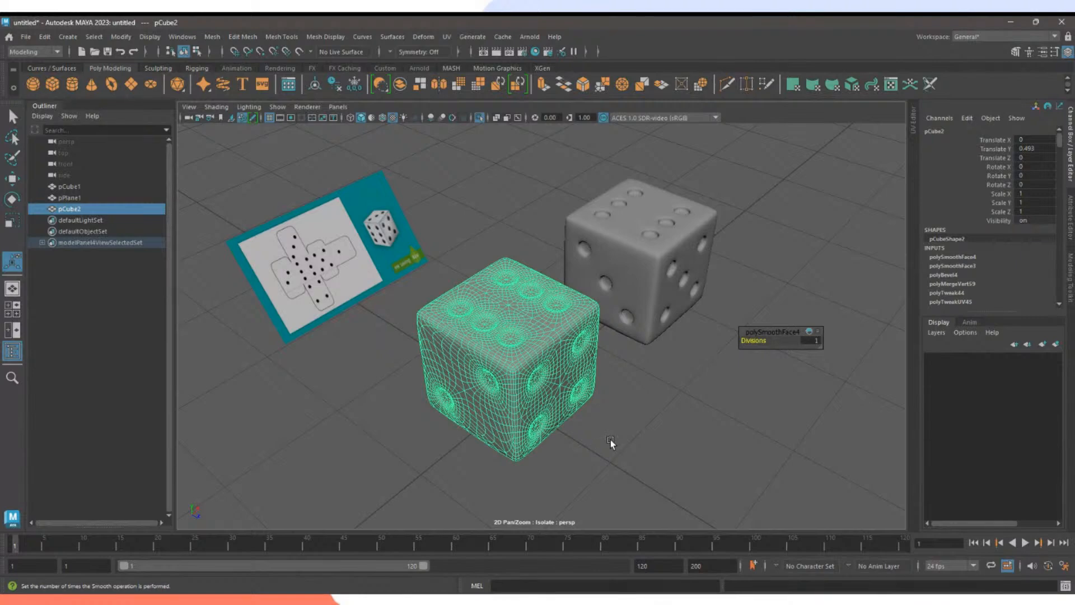
scroll(644, 445, up, 5)
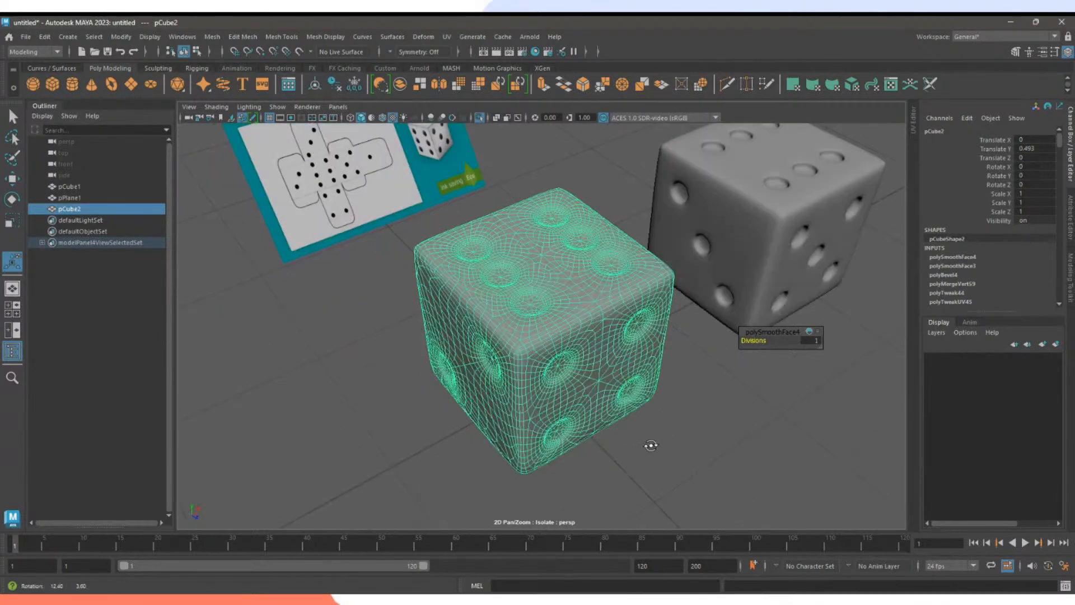
Frame pCube1 and then pCube2 in the view with F.
click(778, 290)
key(f)
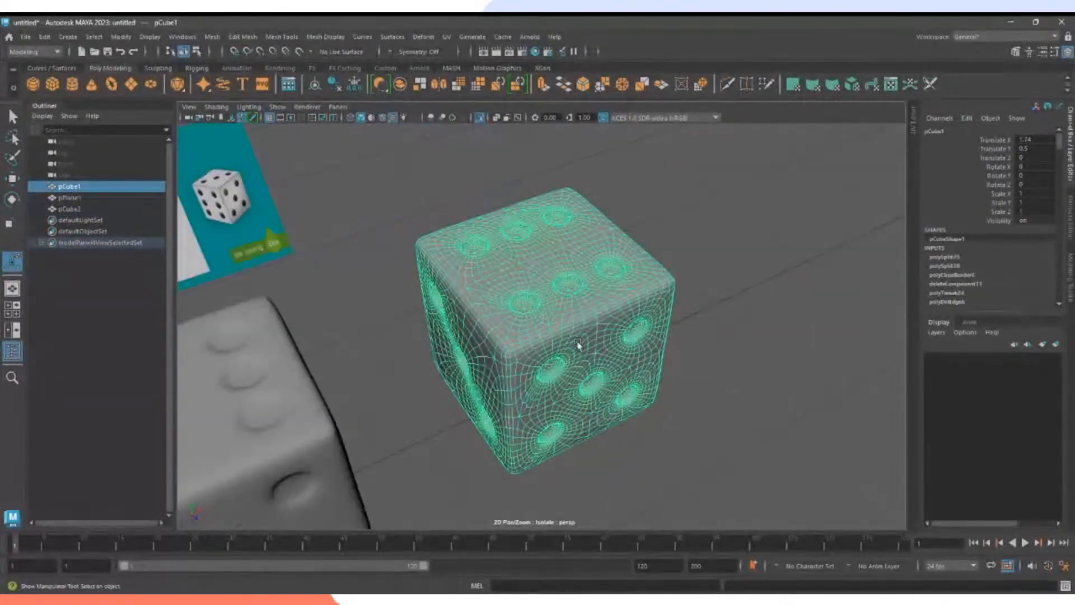
click(302, 428)
key(f)
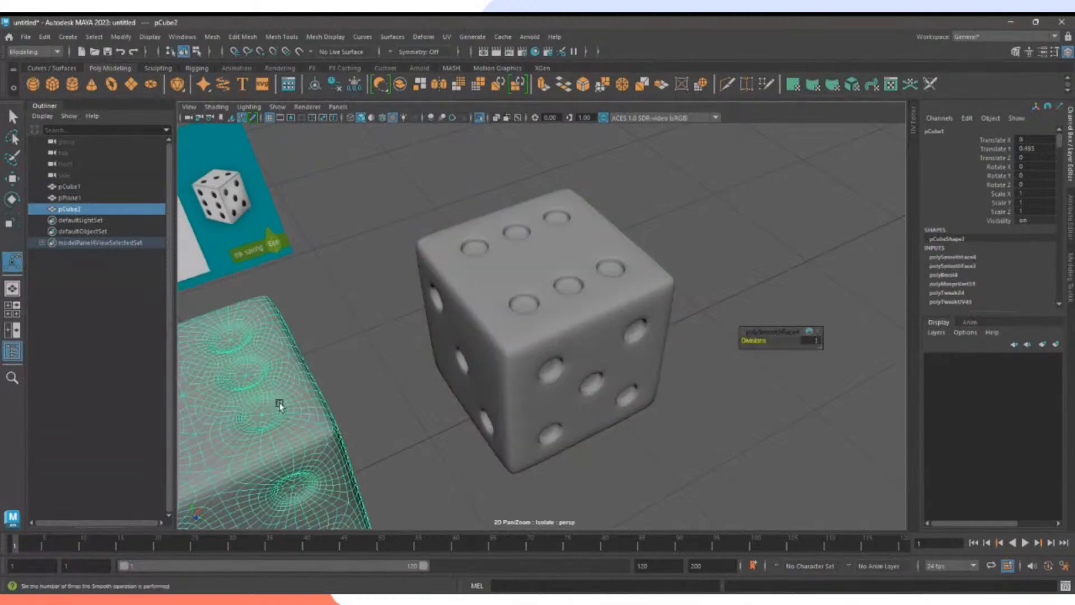
key(f)
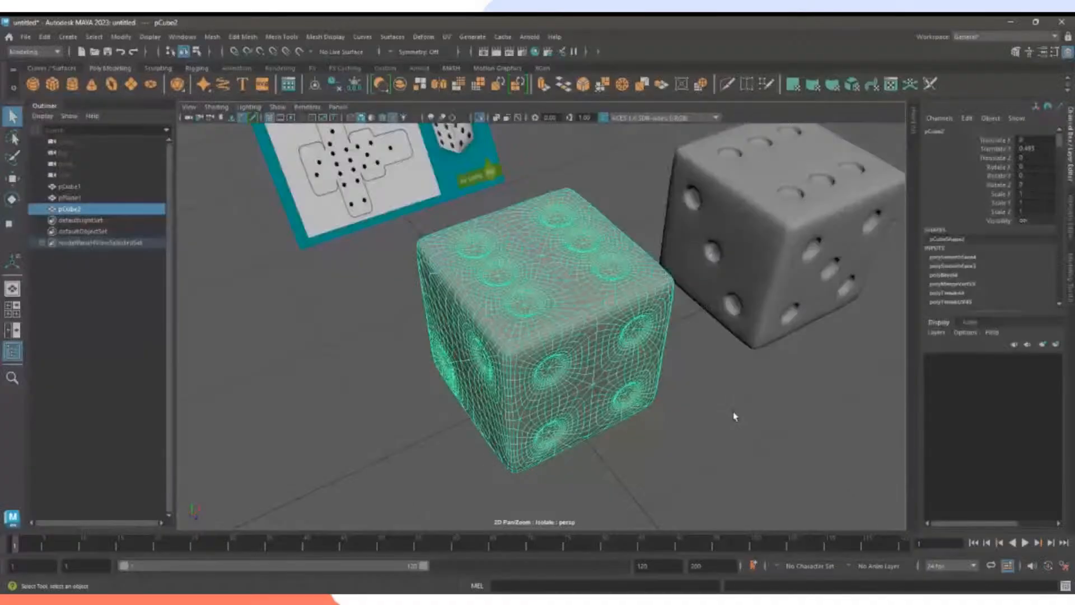
click(735, 417)
click(583, 381)
Hide the reference image plane and the far die with Ctrl+H, then orbit onto pCube2.
click(426, 182)
key(ctrl+h)
click(673, 224)
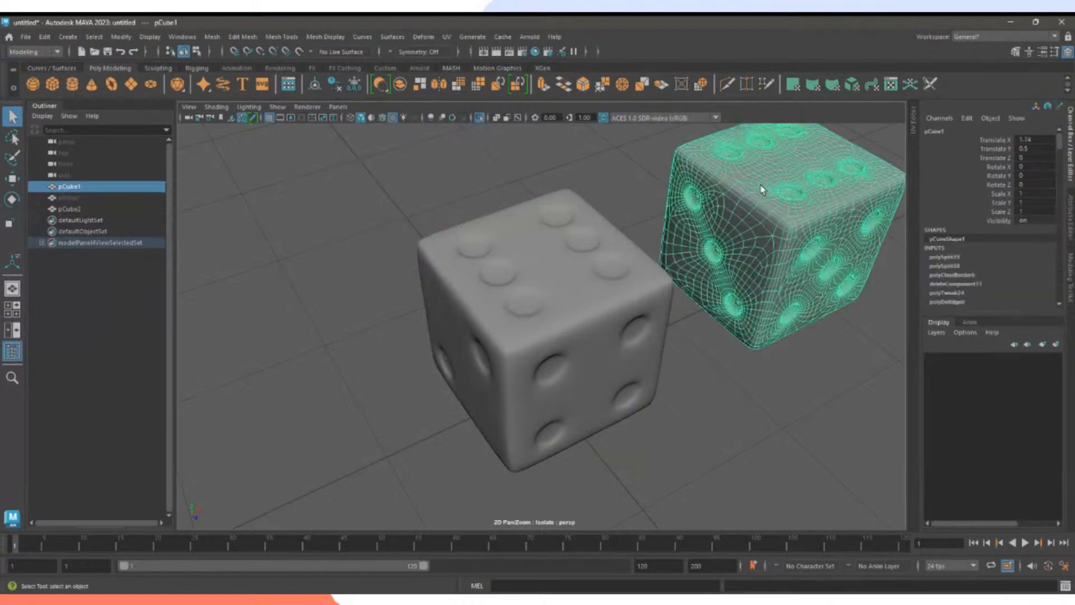
key(ctrl+h)
alt+drag(739, 379, 520, 361)
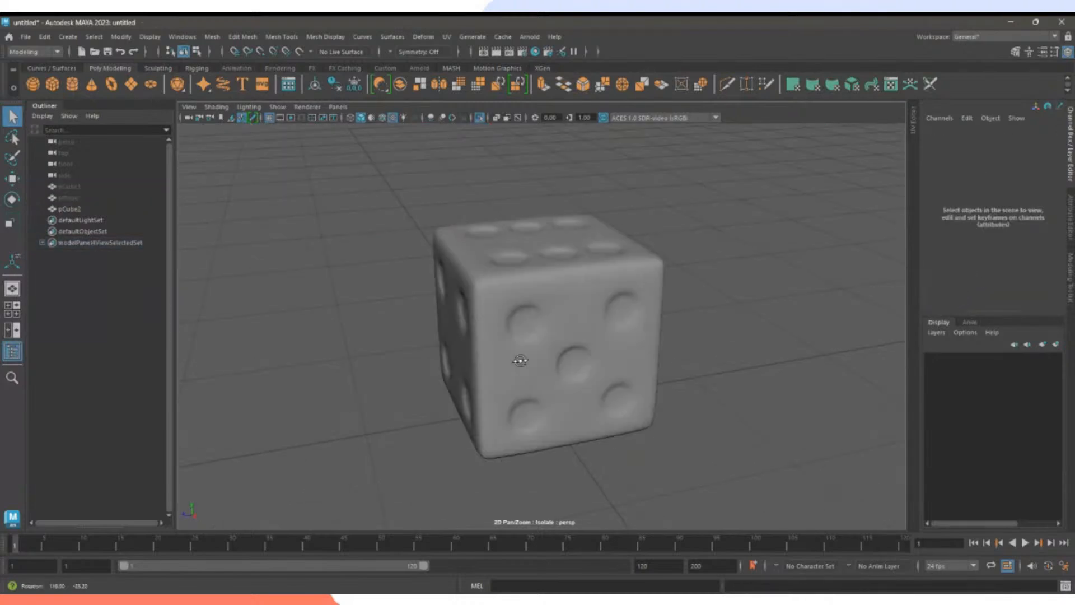
click(610, 366)
alt+drag(732, 412, 694, 388)
scroll(693, 388, up, 10)
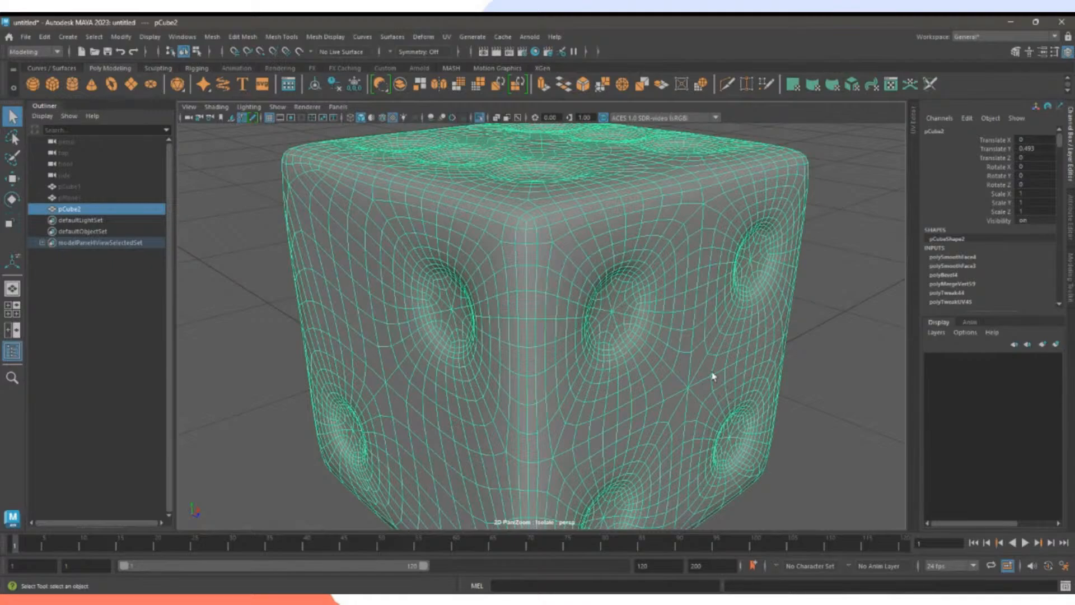
scroll(571, 339, down, 8)
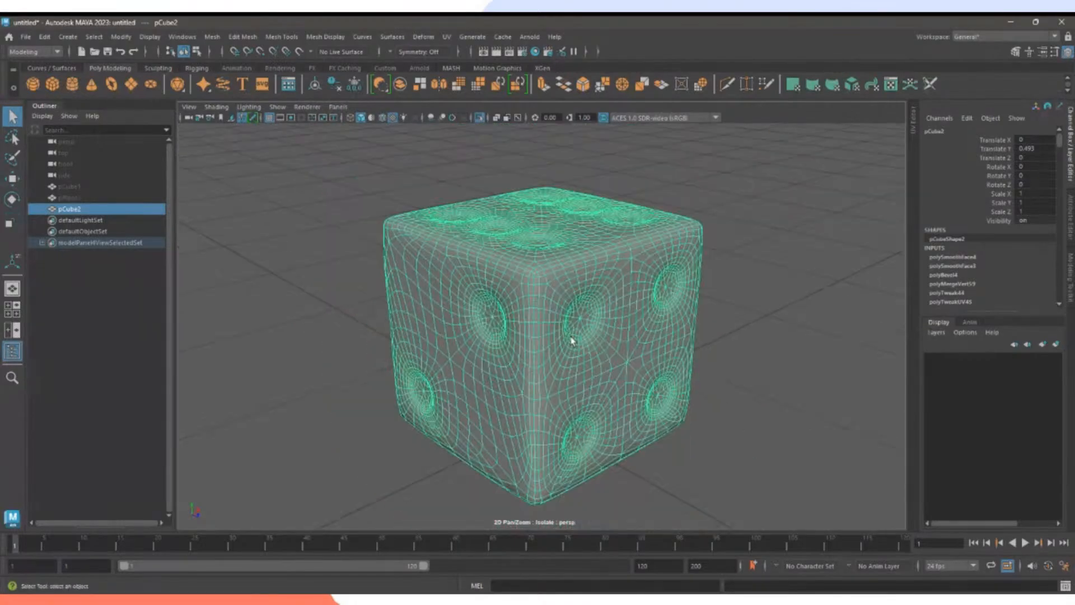
Assign a new Blinn material to pCube2 via Assign Favorite Material and review its attributes.
right_click(666, 249)
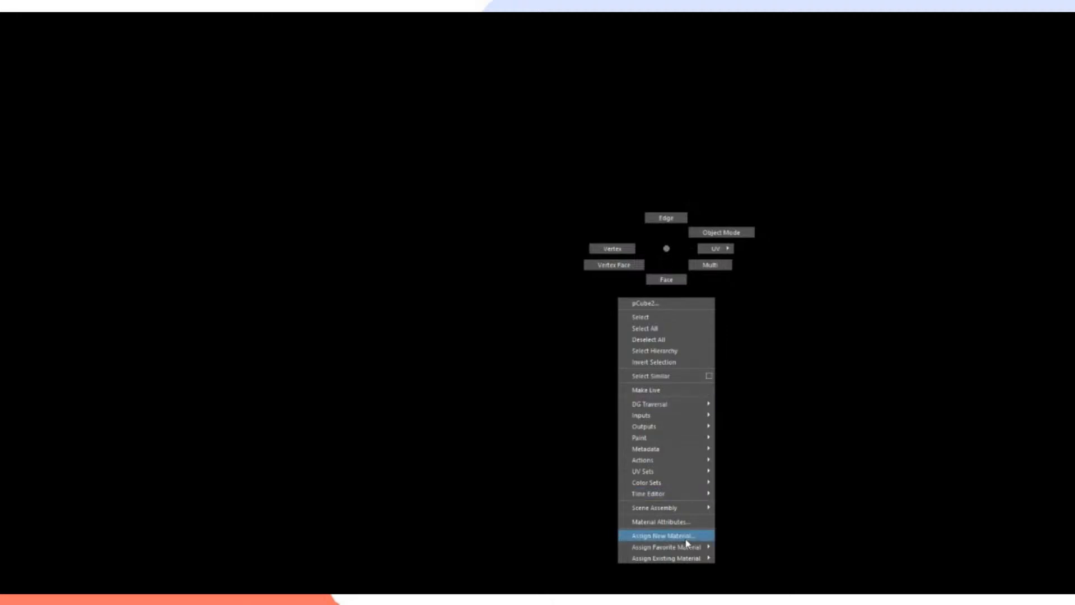
mouse_move(690, 549)
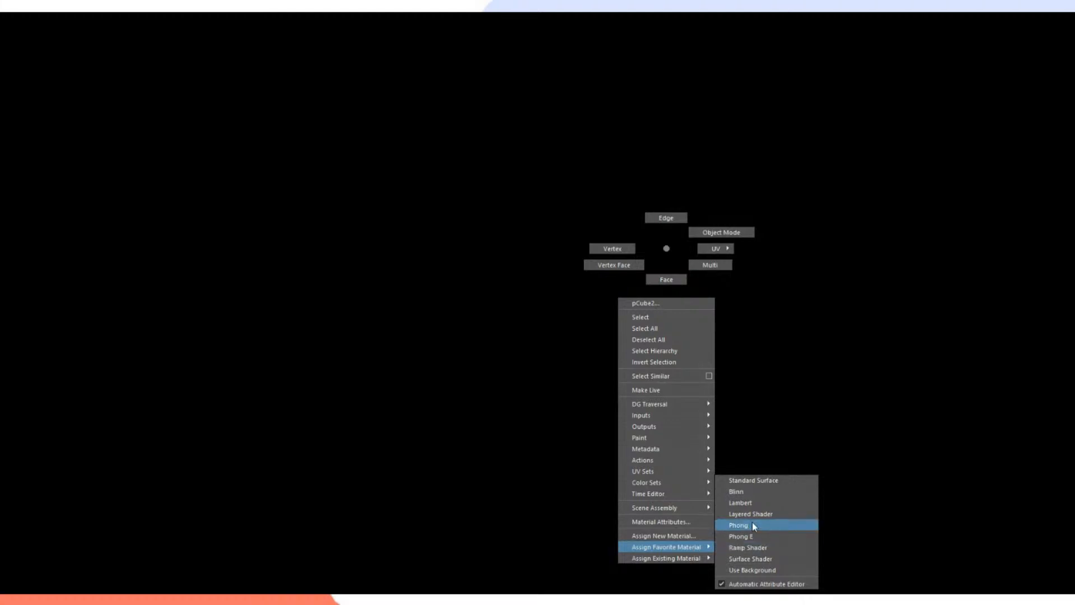
click(772, 493)
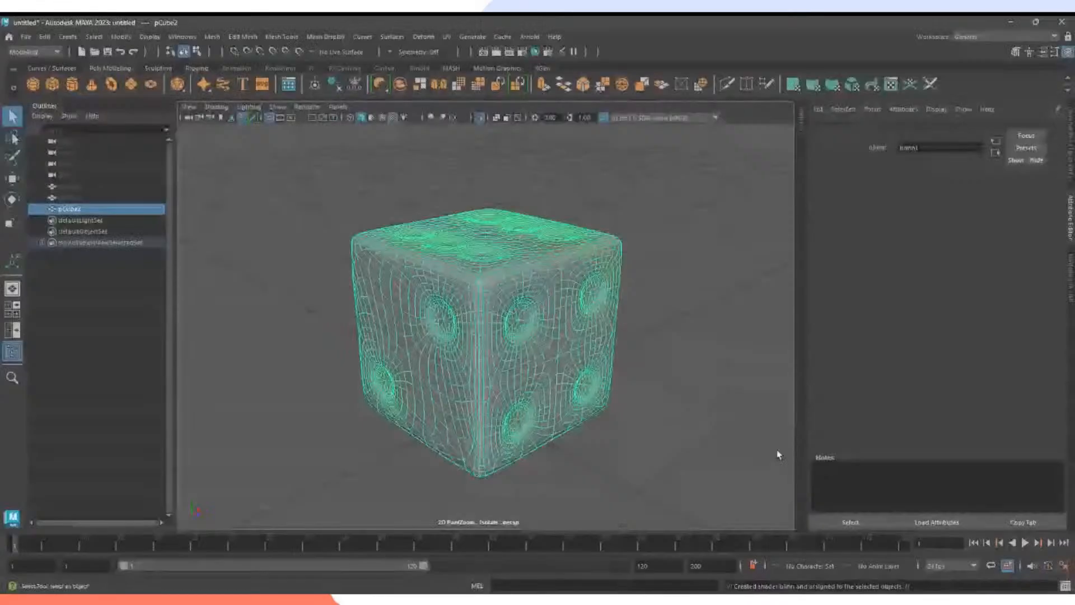
scroll(1015, 131, down, 6)
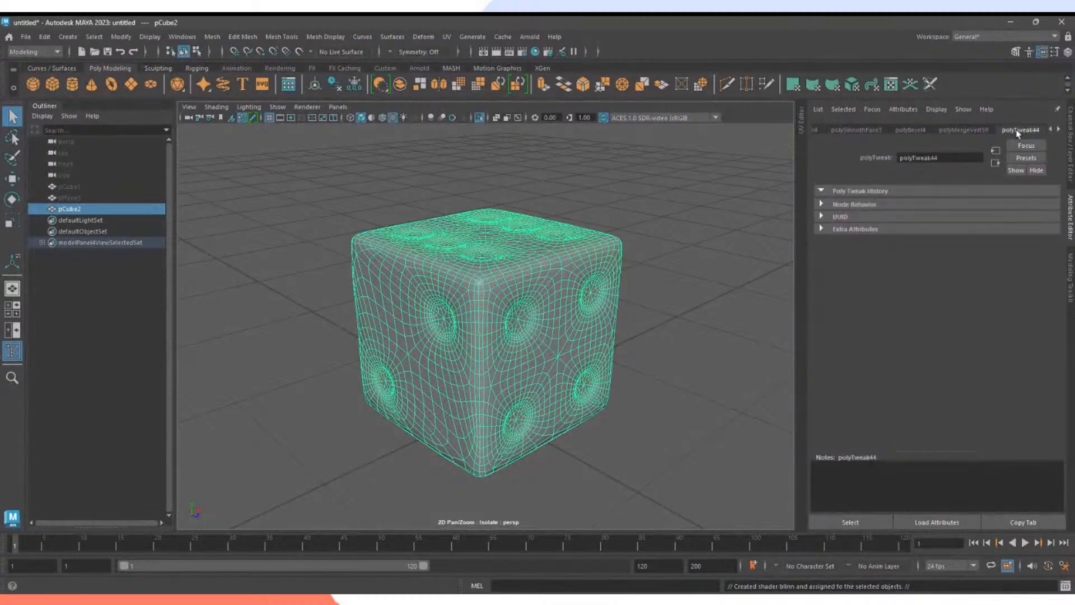
scroll(1011, 130, down, 1)
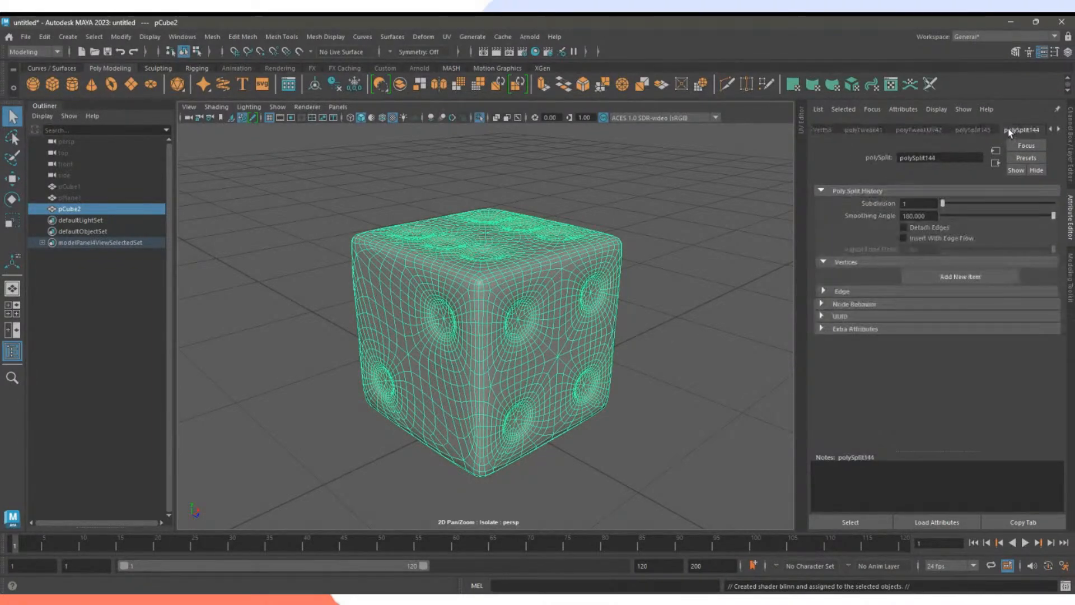
scroll(1007, 128, down, 3)
scroll(1008, 129, up, 4)
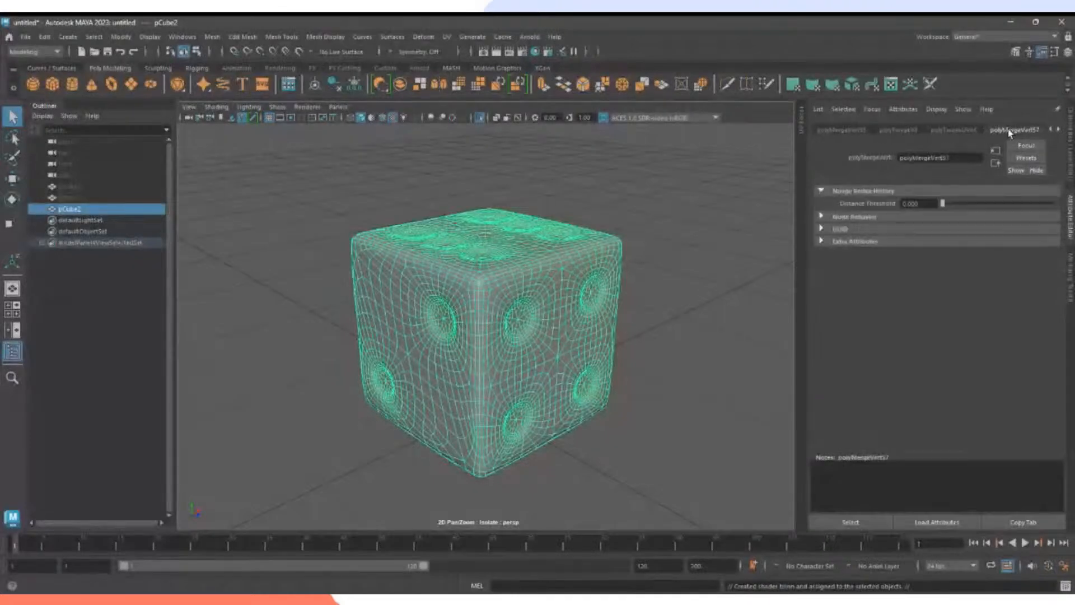
scroll(1008, 129, up, 3)
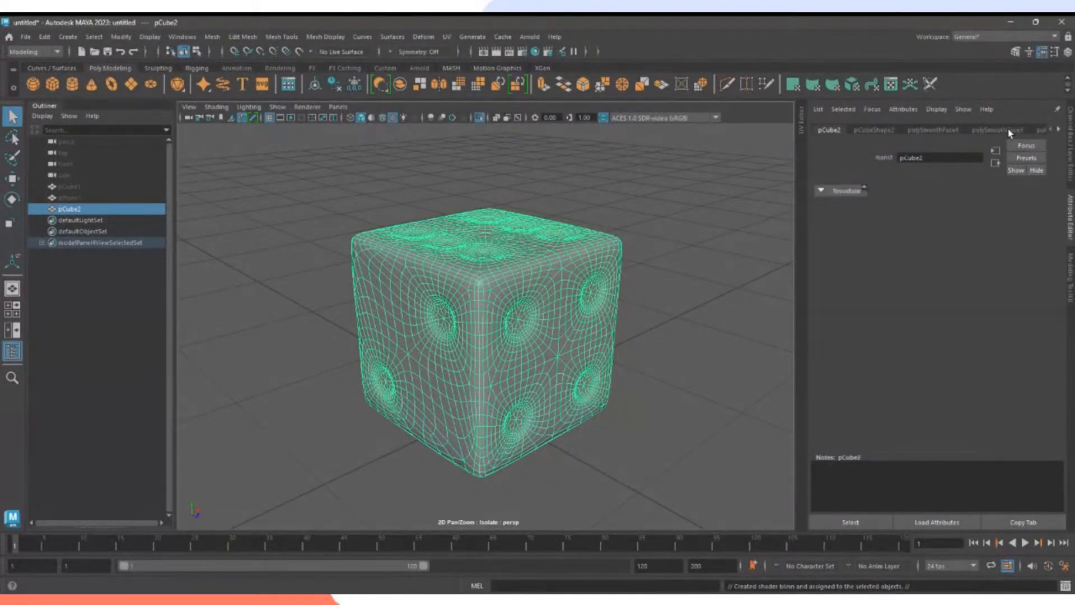
click(715, 276)
Show the Channel Box and review pCube2's construction history, including polySplit40.
click(1070, 144)
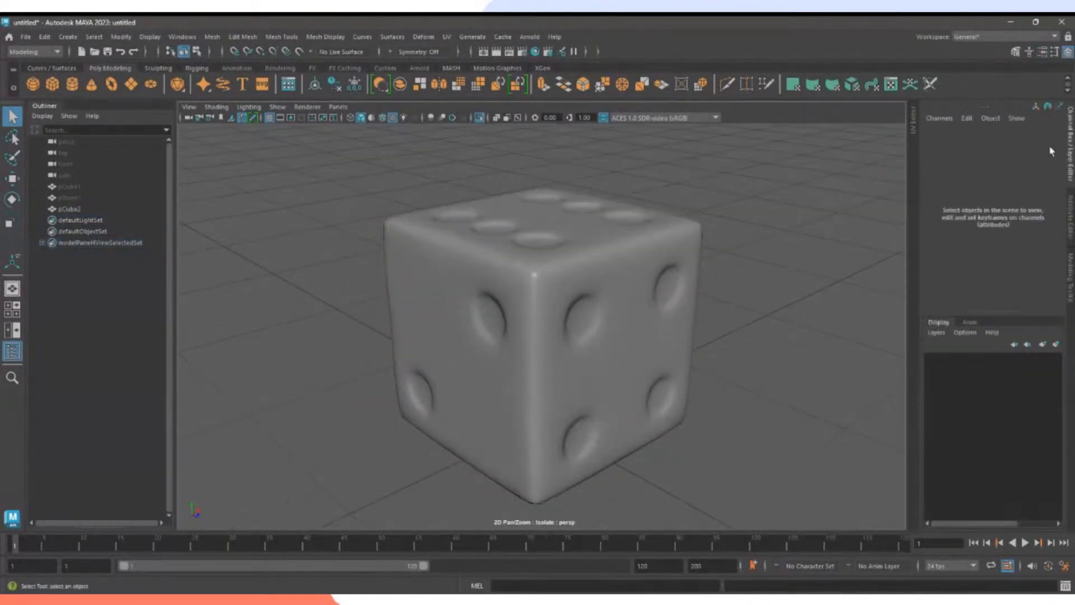
click(681, 275)
scroll(940, 262, down, 5)
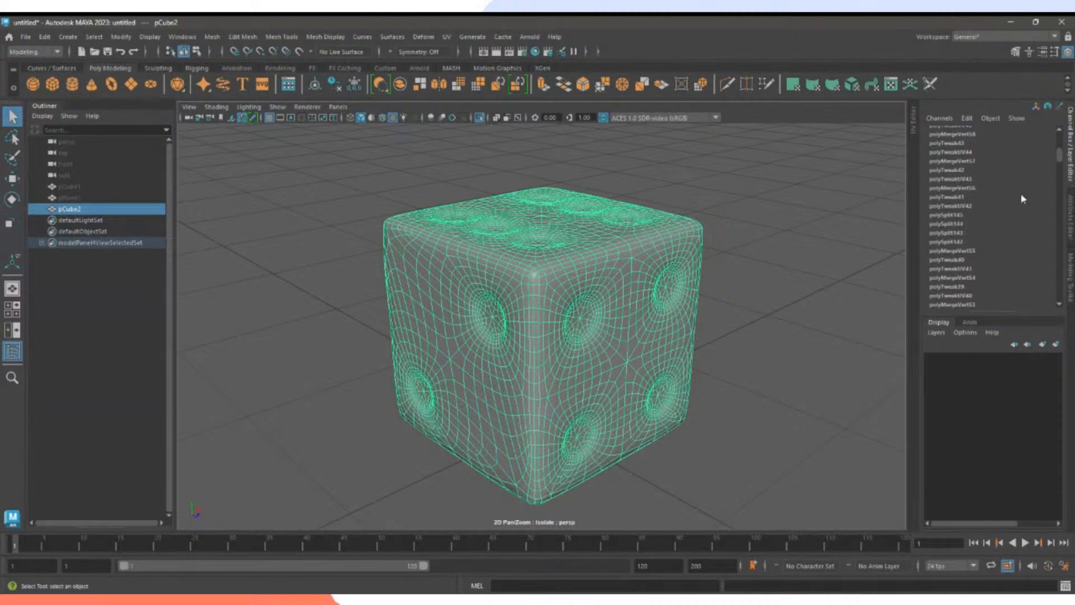
drag(1060, 149, 1060, 161)
drag(1059, 180, 1069, 242)
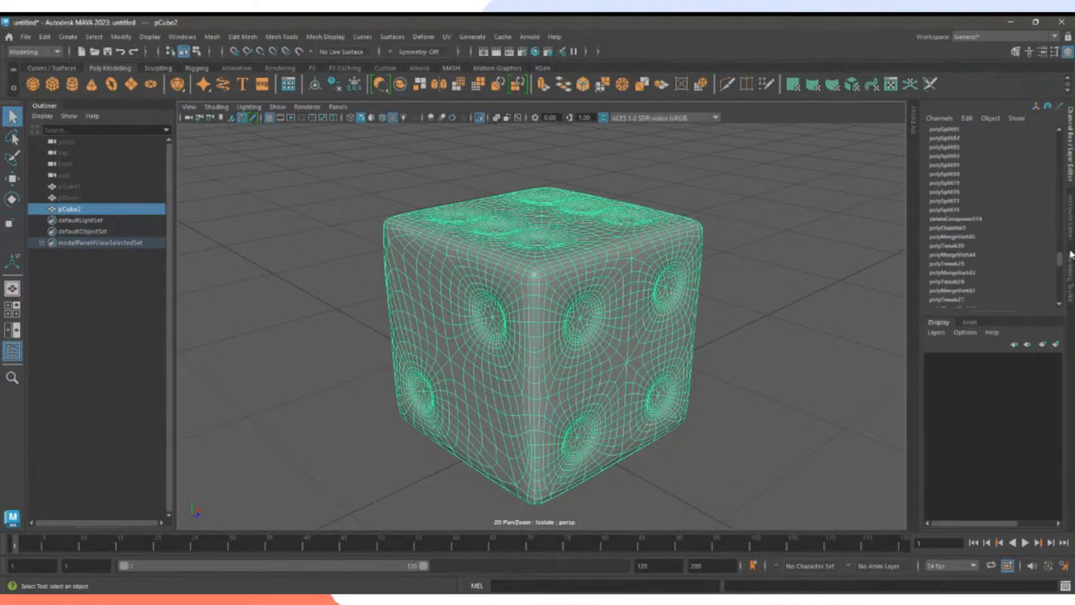
scroll(1053, 267, up, 4)
scroll(1052, 266, down, 12)
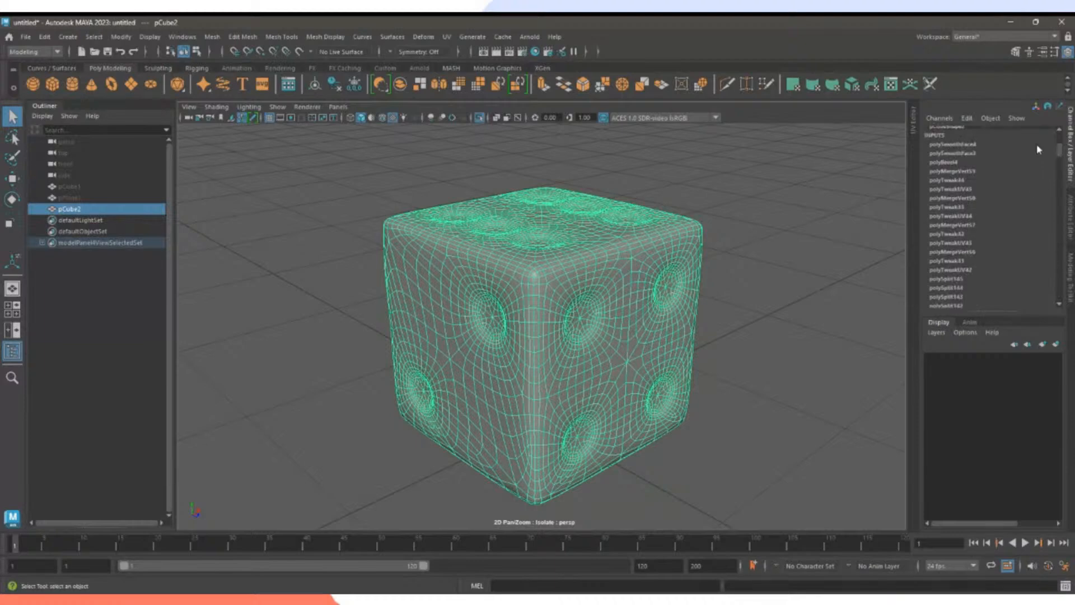
scroll(1044, 275, down, 6)
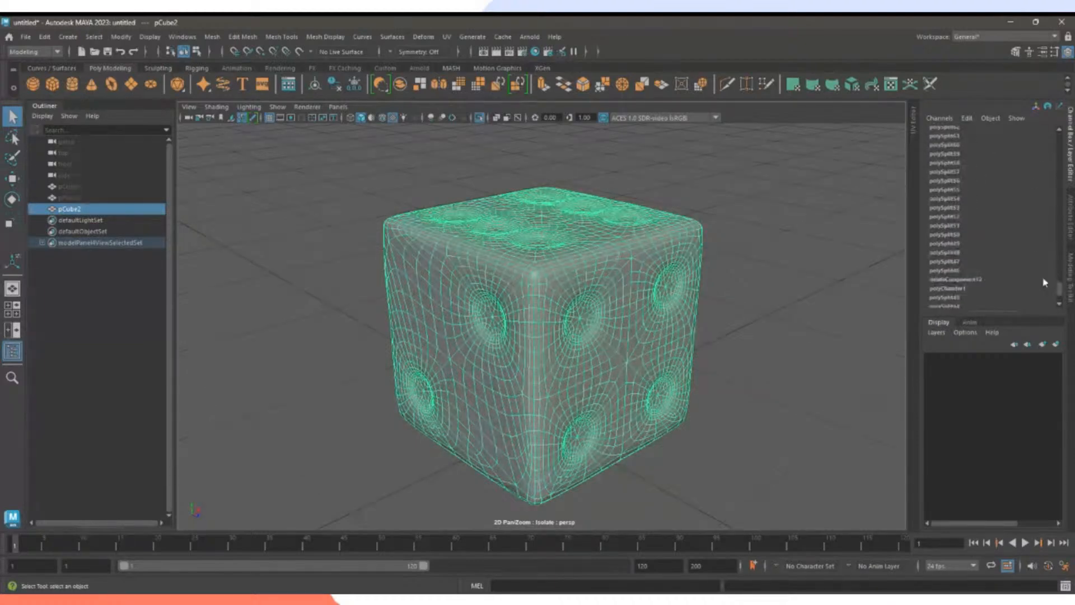
scroll(1045, 283, down, 2)
click(954, 287)
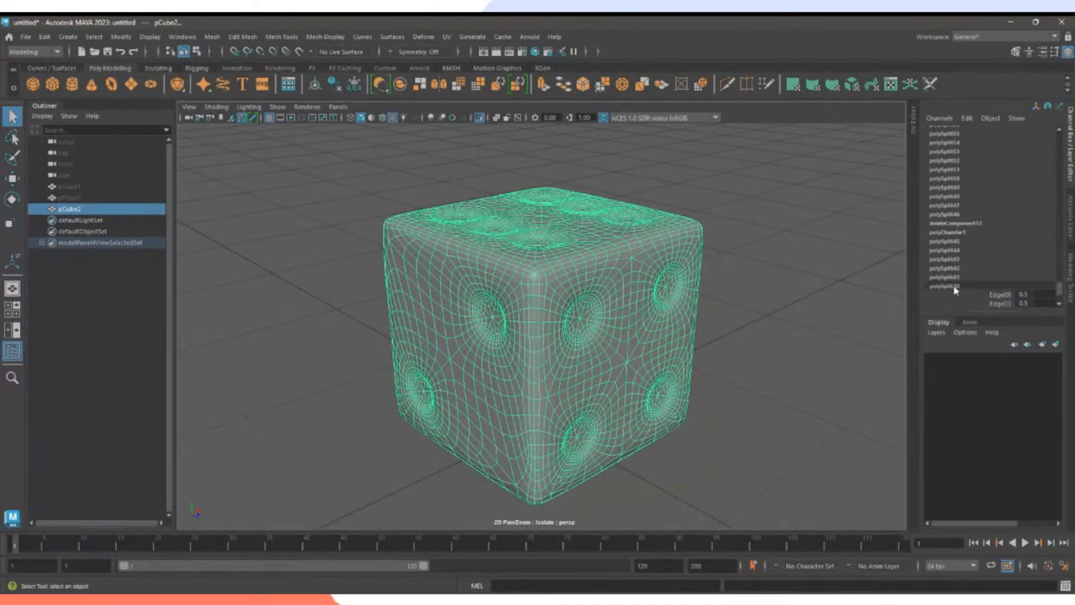
scroll(953, 269, down, 2)
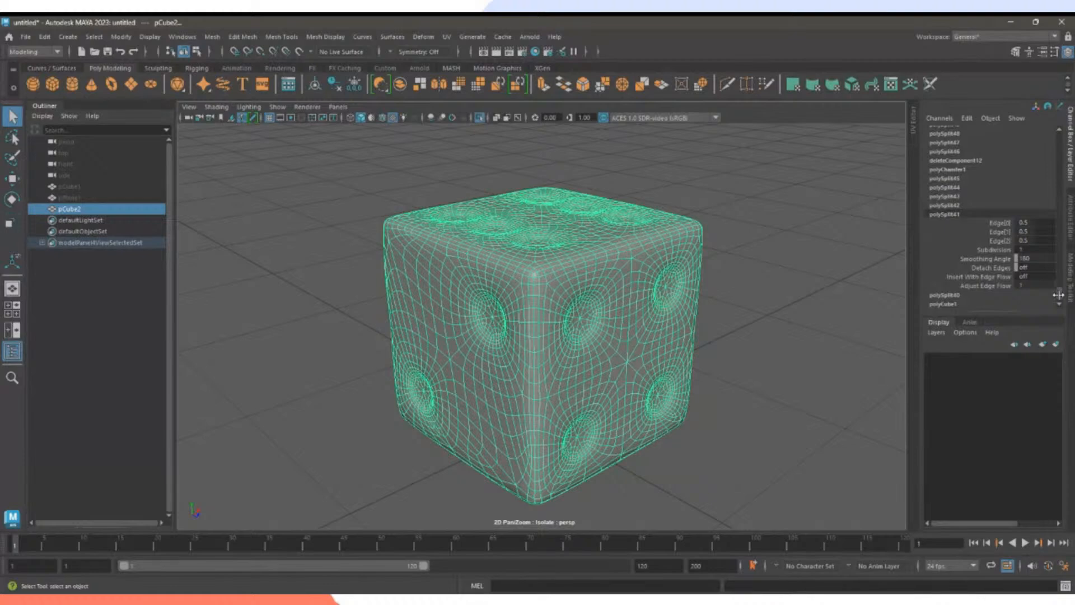
drag(1060, 294, 1064, 140)
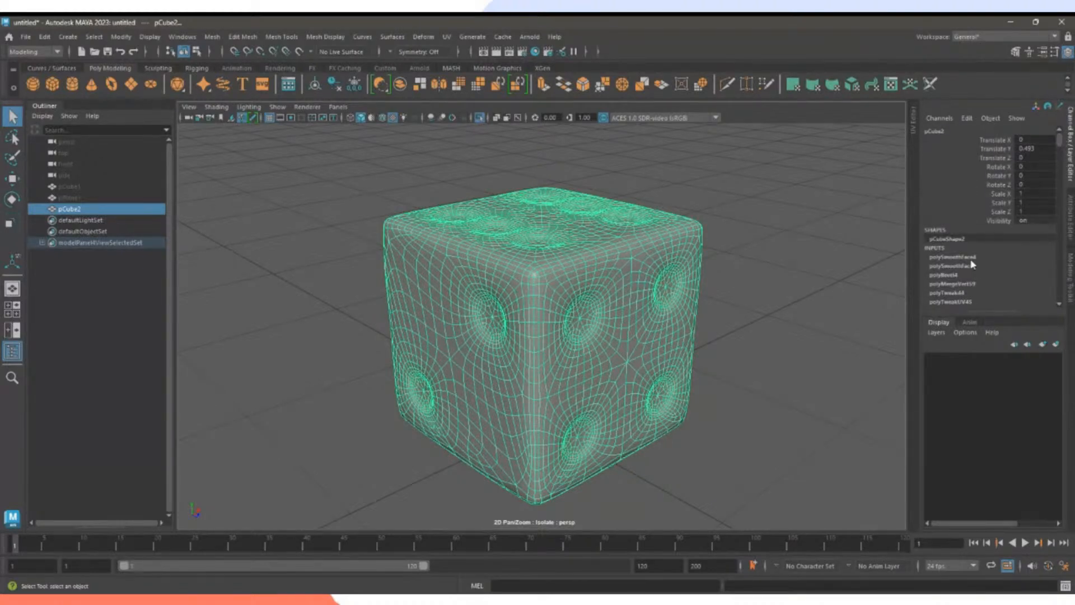
click(797, 270)
click(667, 281)
Delete the die's construction history with Alt+Shift+D.
key(alt+shift+d)
alt+drag(813, 256, 795, 280)
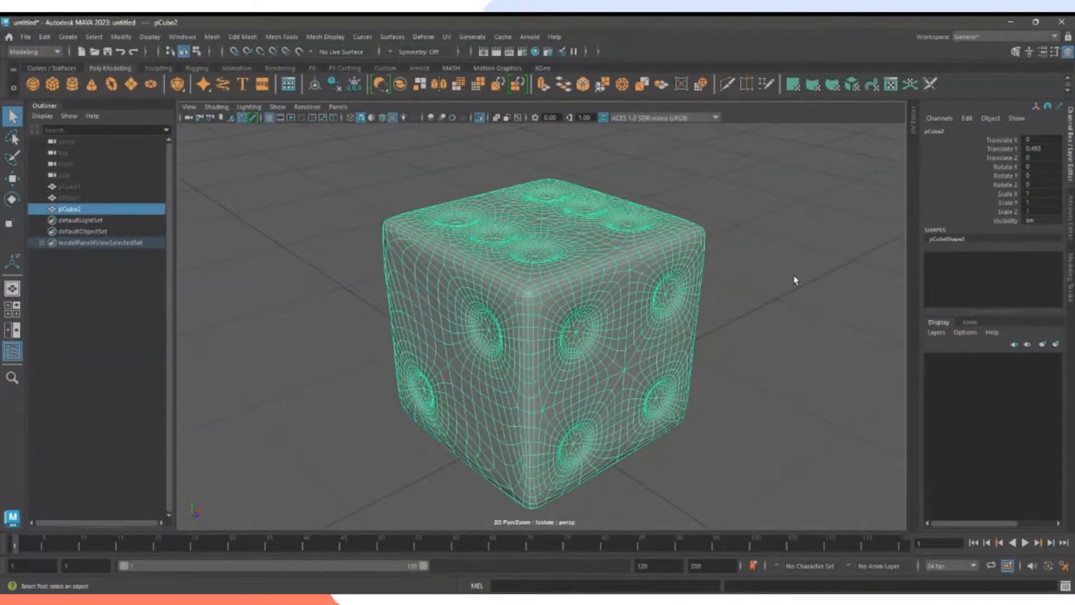
click(715, 286)
click(666, 293)
Freeze the die's transformations so Translate Y reads 0.
click(121, 38)
click(150, 83)
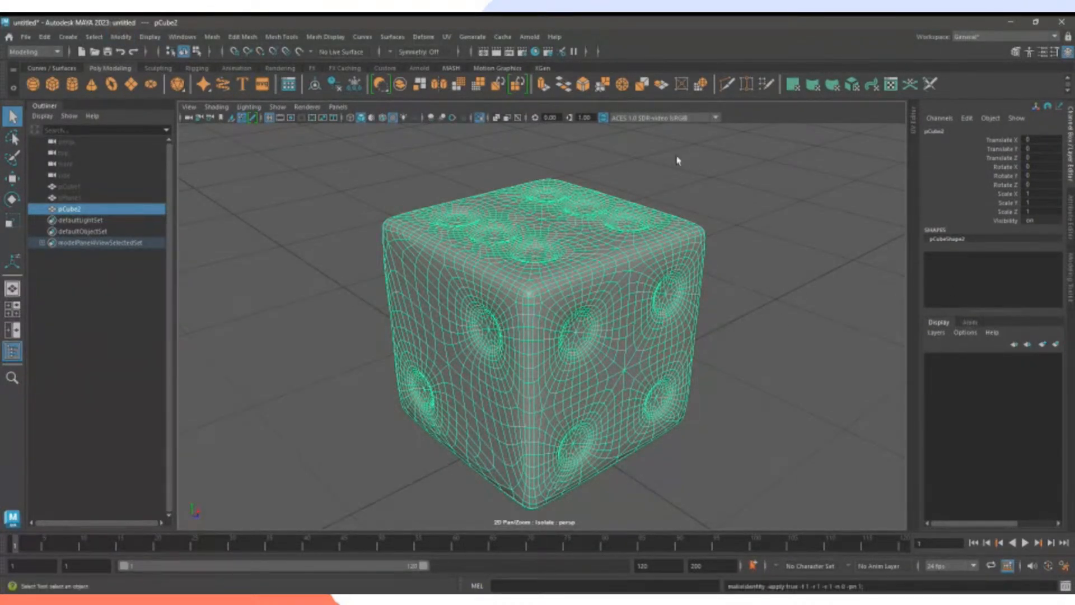
alt+drag(811, 207, 689, 227)
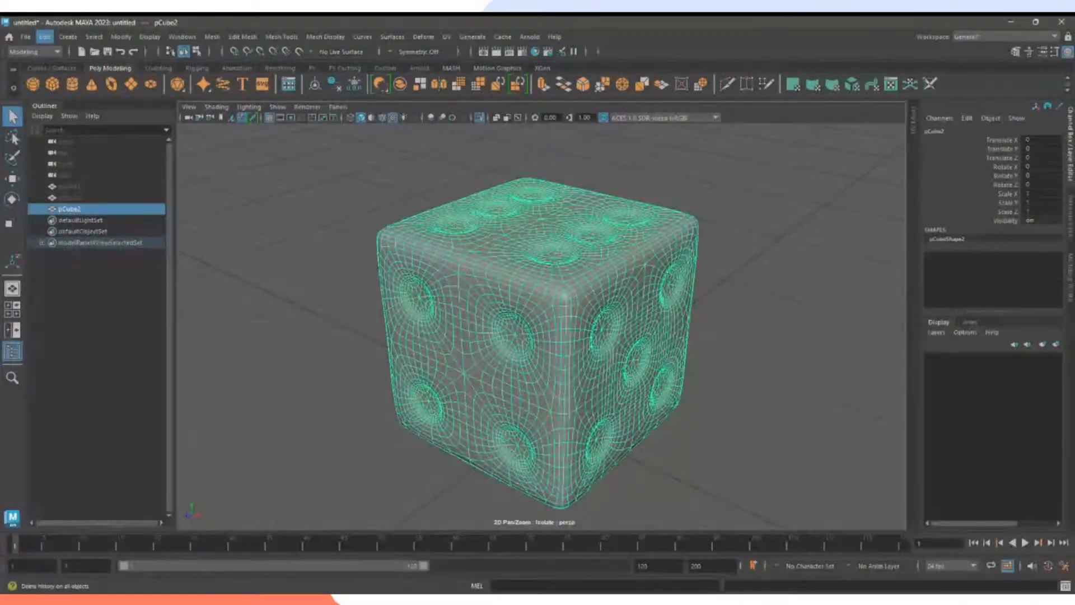
Reselect the die (pCube2) and open its Attribute Editor with Ctrl+A.
click(864, 255)
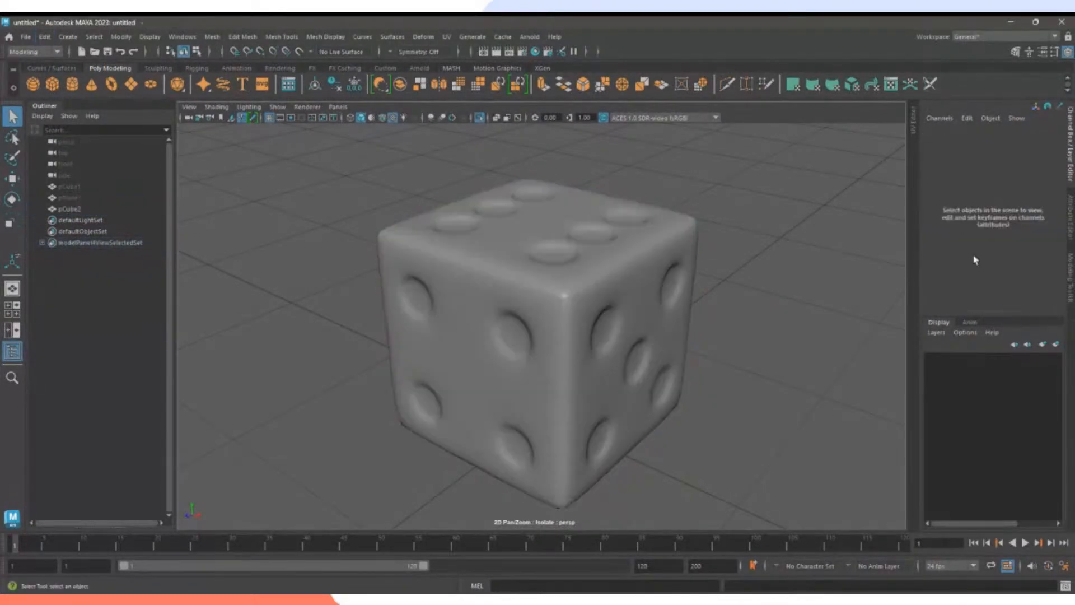
click(674, 282)
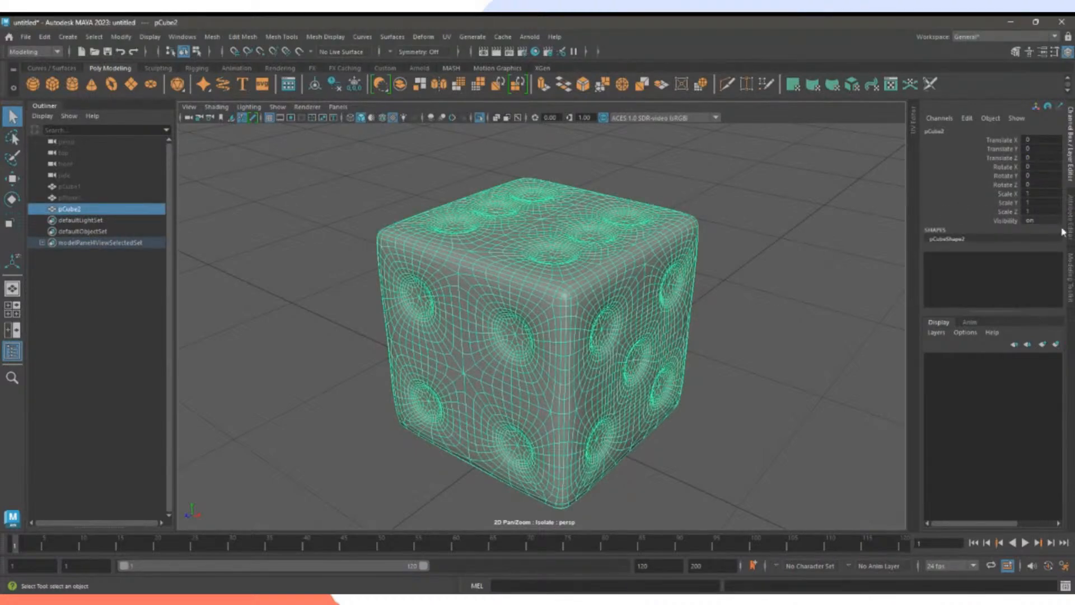
key(ctrl+a)
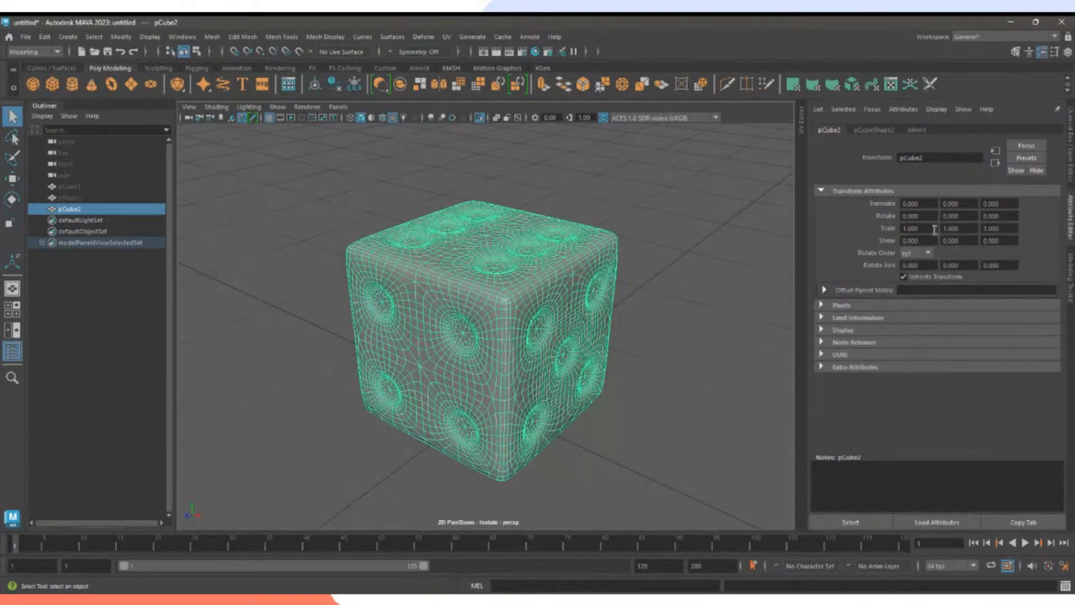
Raise the blinn1 material's Color slider to full white.
click(916, 130)
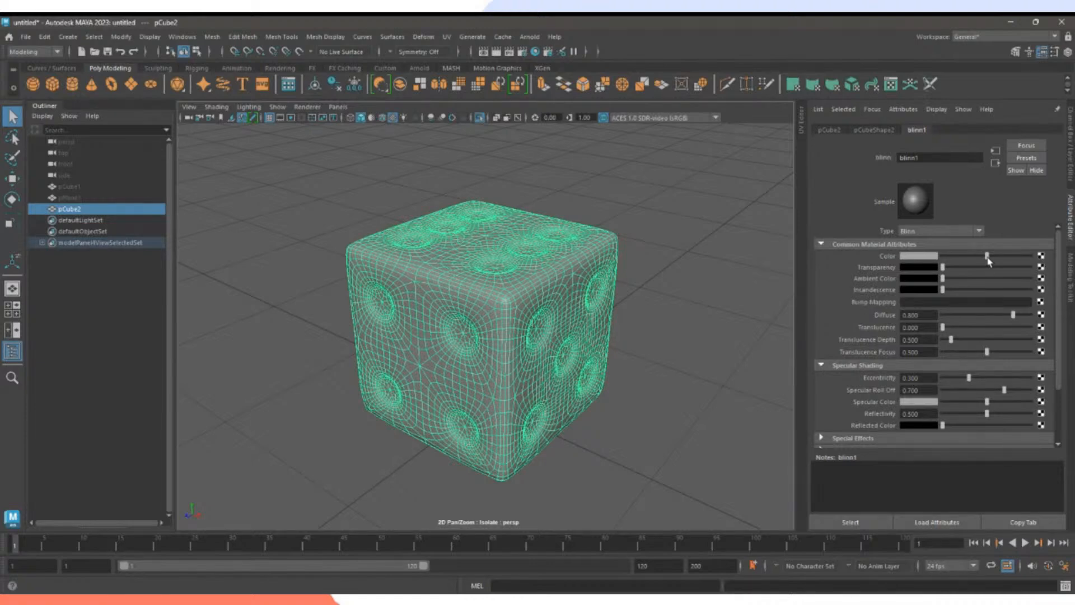
drag(988, 260, 1059, 264)
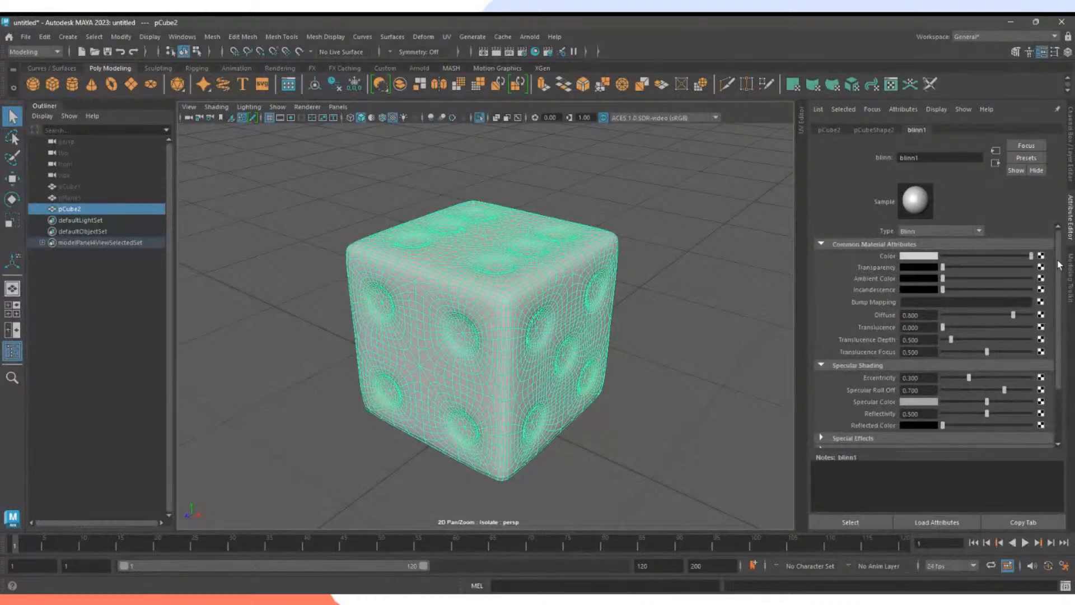
click(747, 303)
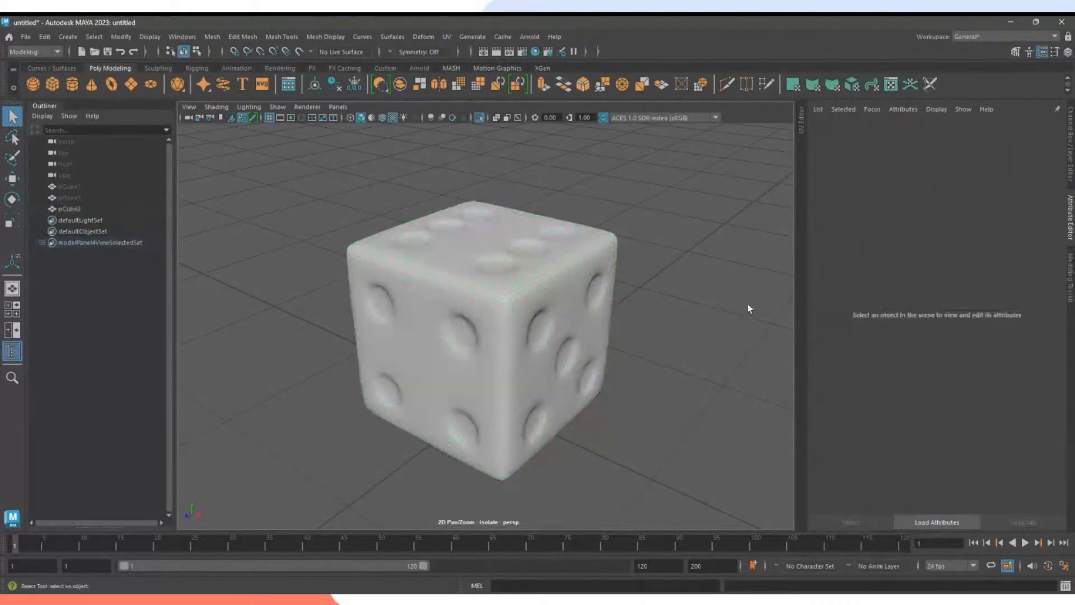
Orbit and zoom in close on the die's five-pip face.
alt+drag(691, 323, 549, 325)
alt+right_drag(523, 312, 671, 327)
click(665, 335)
alt+middle_drag(582, 331, 575, 367)
alt+right_drag(575, 367, 636, 332)
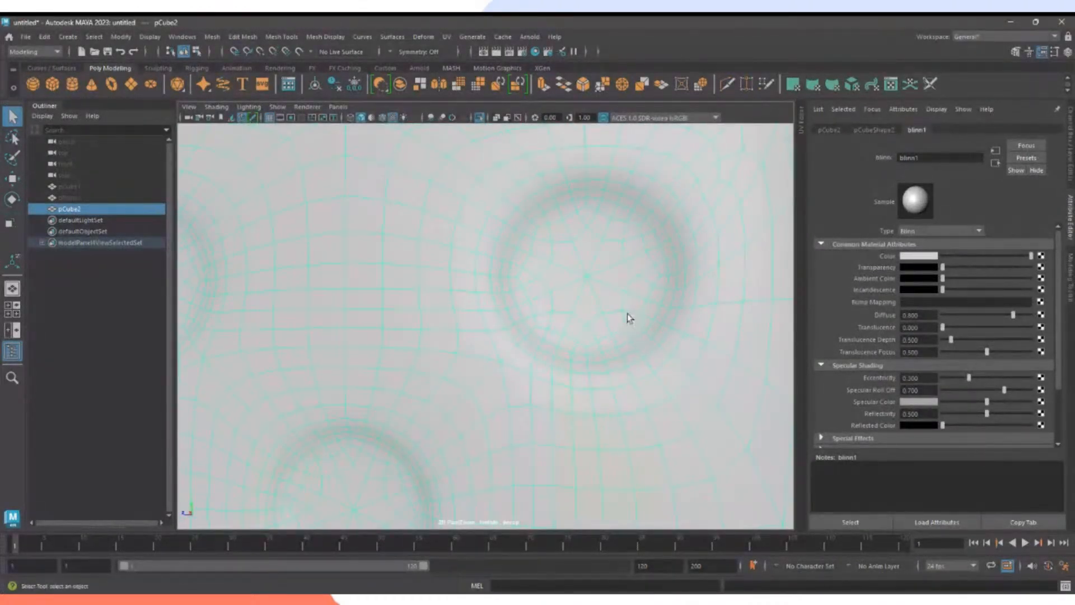
Switch to Face mode and paint-select the faces inside the first upper pip dimple.
right_click(577, 256)
click(578, 287)
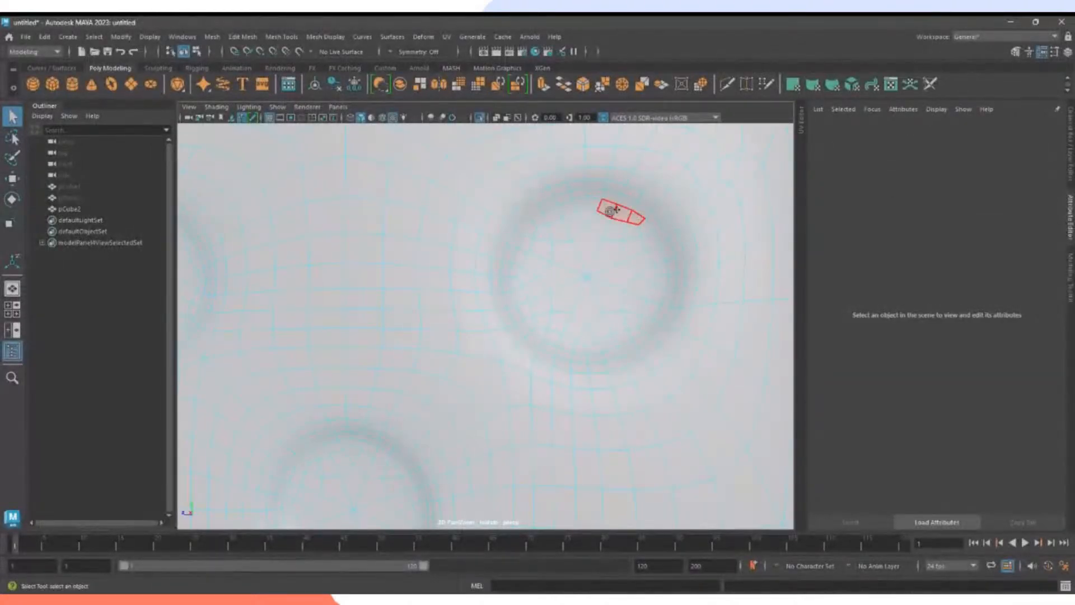
mouse_move(615, 209)
mouse_down()
mouse_move(540, 229)
mouse_move(508, 300)
mouse_move(603, 333)
mouse_move(553, 305)
mouse_move(621, 282)
mouse_move(512, 293)
mouse_move(523, 226)
mouse_move(578, 196)
mouse_move(649, 221)
mouse_move(675, 298)
mouse_move(666, 220)
mouse_move(621, 190)
mouse_move(560, 187)
mouse_move(575, 183)
mouse_move(531, 205)
mouse_move(499, 282)
mouse_move(516, 335)
mouse_move(601, 365)
mouse_move(630, 356)
mouse_move(671, 311)
mouse_move(557, 355)
mouse_move(614, 340)
mouse_up()
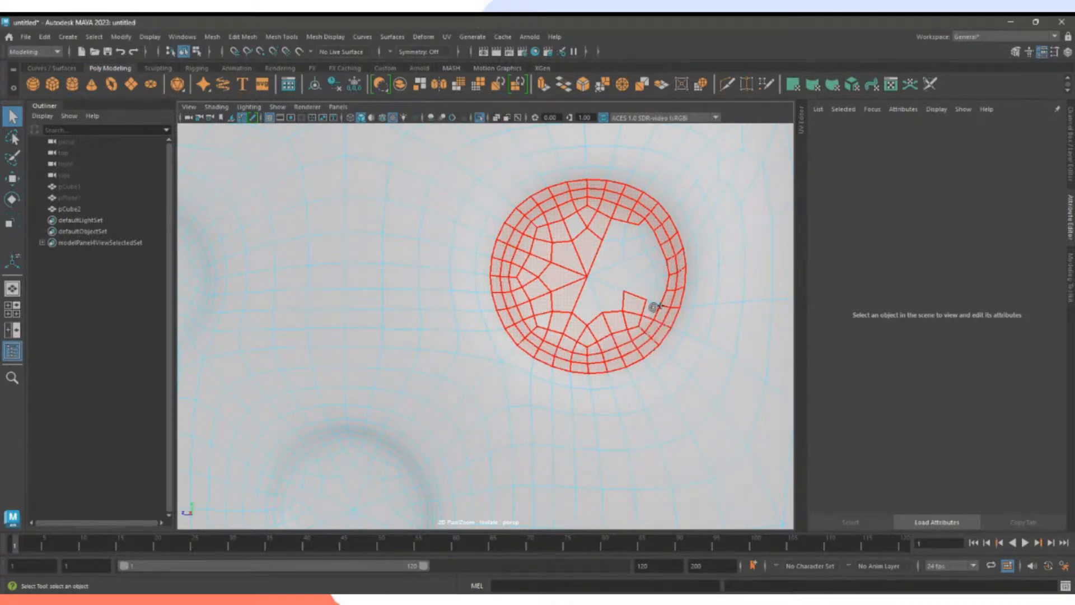
mouse_move(654, 307)
mouse_down()
mouse_move(630, 227)
mouse_move(641, 250)
mouse_move(589, 306)
mouse_up()
drag(590, 260, 615, 285)
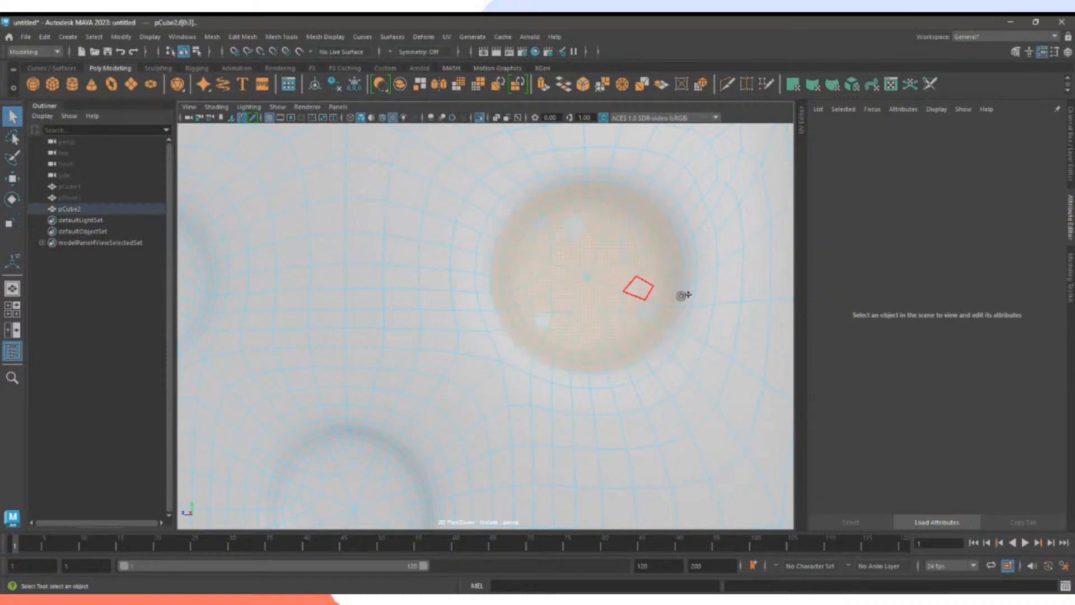
mouse_move(682, 295)
alt+right_down()
mouse_move(536, 288)
mouse_move(613, 294)
alt+right_up()
mouse_move(603, 302)
mouse_down()
mouse_move(526, 321)
mouse_move(526, 251)
mouse_move(533, 321)
mouse_up()
Add the second upper dimple's faces to the selection.
alt+middle_drag(542, 320, 709, 288)
alt+middle_drag(531, 264, 514, 291)
alt+right_drag(513, 290, 551, 274)
mouse_move(535, 217)
mouse_down()
mouse_move(445, 230)
mouse_move(431, 268)
mouse_move(452, 322)
mouse_move(504, 343)
mouse_move(471, 339)
mouse_move(522, 336)
mouse_move(551, 318)
mouse_move(564, 258)
mouse_move(547, 231)
mouse_move(499, 219)
mouse_move(450, 259)
mouse_move(448, 283)
mouse_move(480, 329)
mouse_move(548, 311)
mouse_move(554, 255)
mouse_move(535, 246)
mouse_move(545, 259)
mouse_move(526, 297)
mouse_move(498, 316)
mouse_move(456, 294)
mouse_move(473, 250)
mouse_move(463, 248)
mouse_move(489, 241)
mouse_move(500, 315)
mouse_up()
Add the centre dimple's faces to the selection, then zoom out to the whole face.
drag(479, 248, 486, 276)
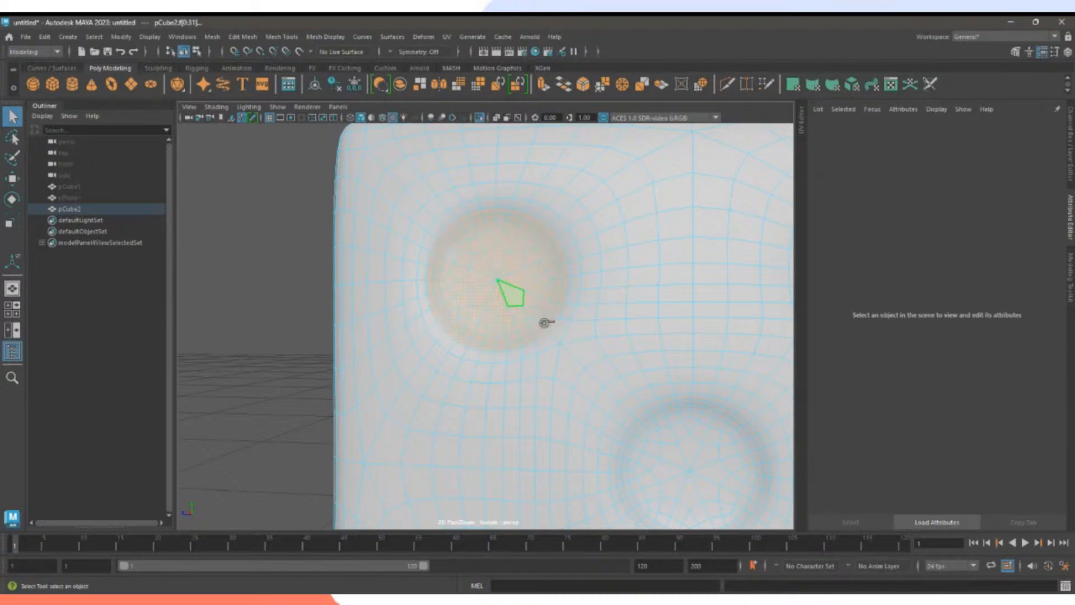
mouse_move(643, 385)
alt+middle_down()
mouse_move(508, 250)
mouse_move(543, 316)
alt+middle_up()
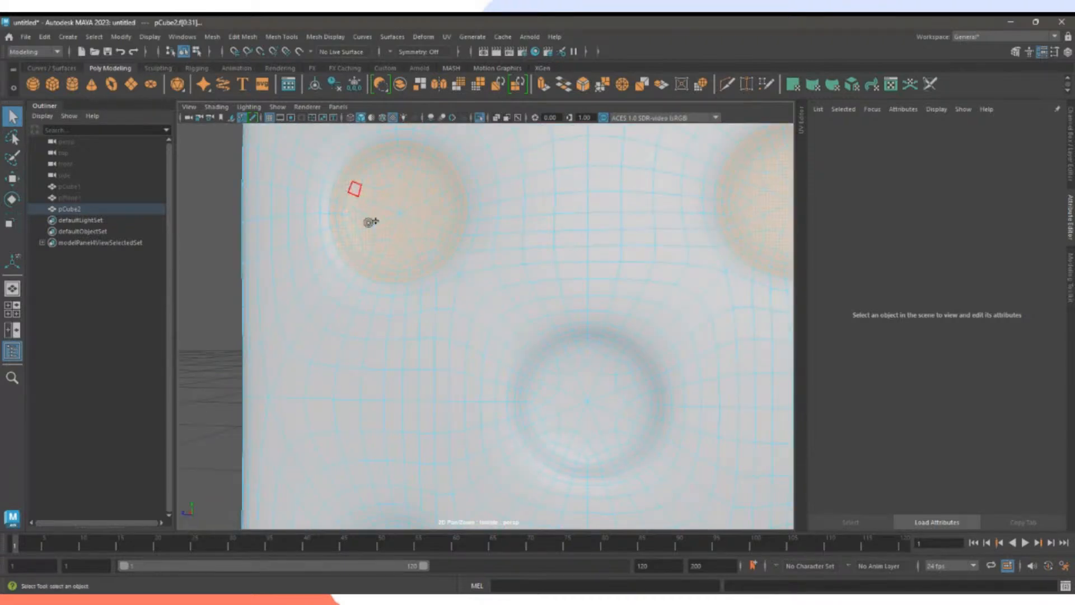
alt+middle_drag(628, 382, 567, 308)
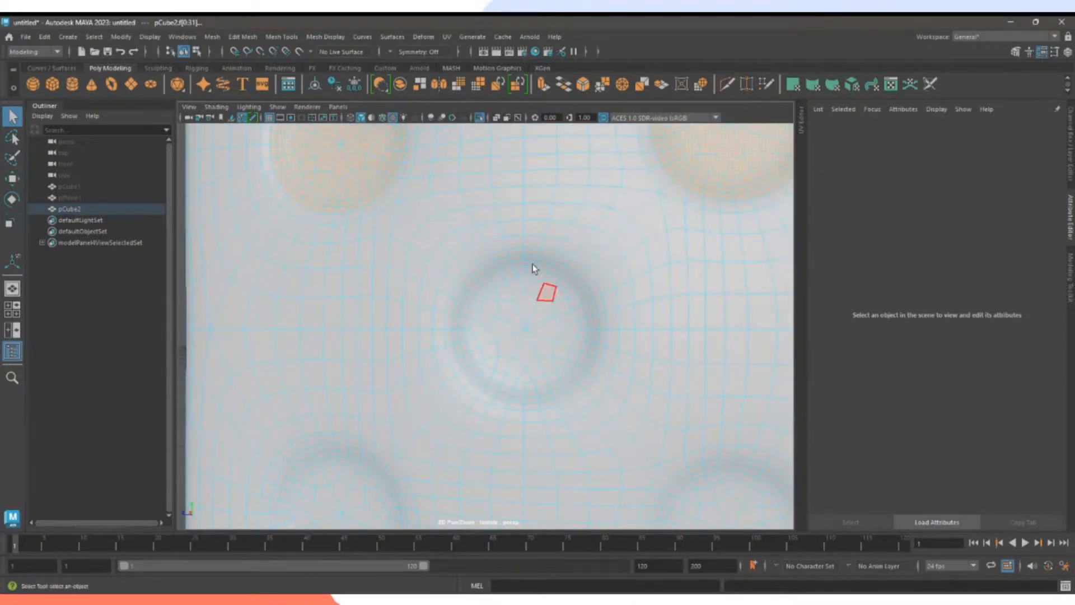
mouse_move(533, 261)
mouse_down()
mouse_move(504, 262)
mouse_move(488, 279)
mouse_up()
alt+middle_drag(527, 307, 473, 304)
mouse_move(462, 262)
mouse_down()
mouse_move(428, 313)
mouse_move(432, 350)
mouse_move(455, 381)
mouse_move(512, 395)
mouse_move(532, 386)
mouse_move(560, 355)
mouse_move(559, 288)
mouse_move(518, 260)
mouse_move(463, 271)
mouse_move(490, 262)
mouse_move(523, 271)
mouse_move(560, 314)
mouse_move(542, 358)
mouse_move(502, 388)
mouse_move(473, 379)
mouse_move(439, 330)
mouse_move(436, 296)
mouse_move(496, 268)
mouse_move(439, 327)
mouse_move(492, 378)
mouse_move(520, 371)
mouse_move(551, 311)
mouse_move(513, 360)
mouse_move(471, 351)
mouse_move(525, 338)
mouse_move(482, 295)
mouse_move(495, 292)
mouse_move(480, 306)
mouse_up()
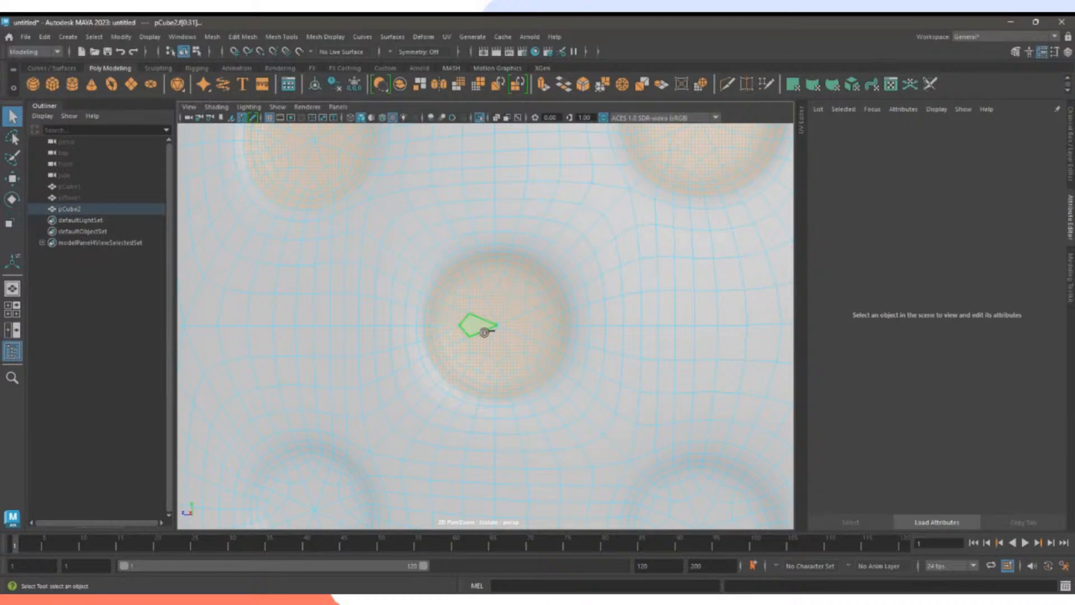
alt+right_drag(583, 341, 446, 344)
alt+middle_drag(445, 344, 525, 303)
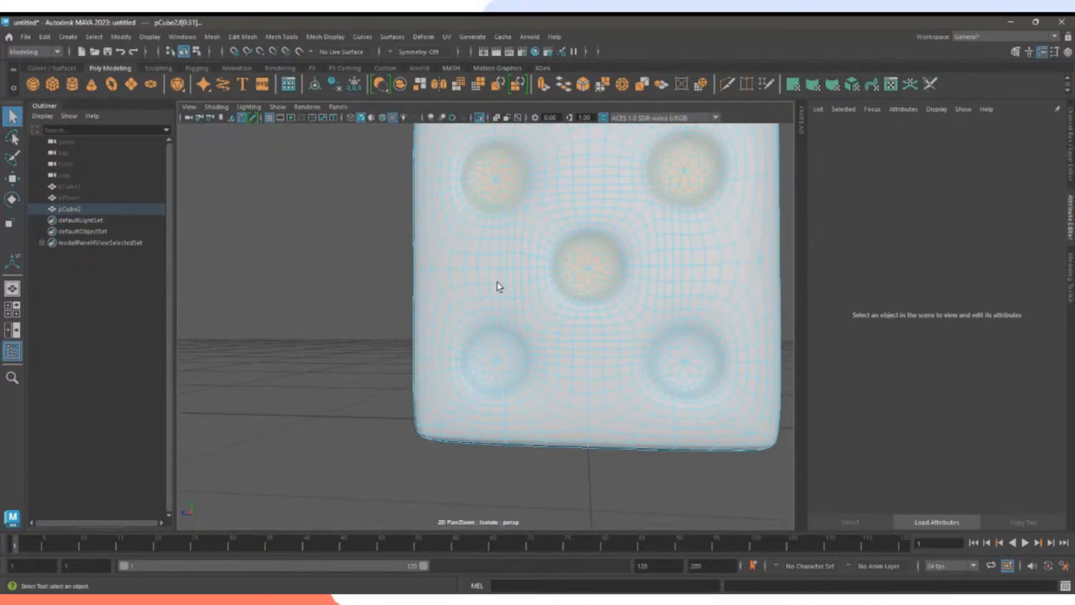
Add the lower-left dimple's rim and inner faces to the selection.
alt+right_drag(497, 283, 600, 399)
alt+middle_drag(596, 383, 590, 342)
mouse_move(541, 309)
mouse_down()
mouse_move(526, 291)
mouse_move(458, 307)
mouse_move(506, 292)
mouse_move(449, 325)
mouse_move(456, 365)
mouse_move(446, 344)
mouse_move(514, 293)
mouse_move(562, 329)
mouse_move(566, 364)
mouse_move(551, 390)
mouse_move(516, 409)
mouse_move(482, 410)
mouse_move(453, 370)
mouse_move(490, 396)
mouse_move(533, 402)
mouse_move(466, 384)
mouse_move(456, 341)
mouse_move(472, 315)
mouse_move(506, 301)
mouse_move(551, 336)
mouse_move(554, 361)
mouse_move(523, 379)
mouse_move(544, 346)
mouse_move(512, 362)
mouse_move(473, 358)
mouse_move(514, 353)
mouse_move(496, 380)
mouse_up()
mouse_move(535, 364)
alt+mouse_down()
mouse_move(553, 374)
mouse_move(535, 394)
mouse_move(549, 393)
alt+mouse_up()
Add the last remaining dimple's faces to the selection.
alt+middle_drag(666, 360, 412, 329)
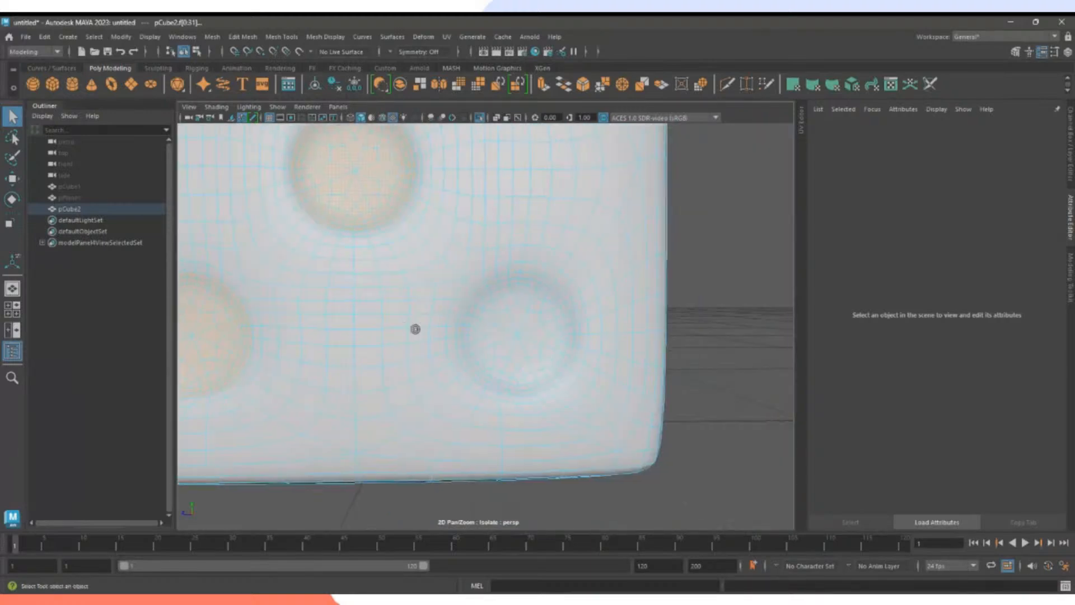
alt+right_drag(532, 329, 616, 338)
mouse_move(516, 250)
mouse_down()
mouse_move(471, 273)
mouse_move(454, 309)
mouse_move(463, 398)
mouse_move(538, 424)
mouse_move(582, 417)
mouse_move(623, 328)
mouse_move(608, 291)
mouse_move(568, 261)
mouse_up()
mouse_move(530, 249)
mouse_down()
mouse_move(595, 269)
mouse_move(482, 288)
mouse_move(583, 288)
mouse_move(594, 372)
mouse_move(587, 393)
mouse_move(546, 416)
mouse_move(493, 403)
mouse_move(451, 329)
mouse_move(487, 302)
mouse_move(459, 343)
mouse_move(535, 303)
mouse_move(586, 359)
mouse_move(511, 399)
mouse_move(530, 411)
mouse_move(481, 367)
mouse_move(488, 377)
mouse_move(495, 348)
mouse_move(554, 324)
mouse_up()
drag(540, 361, 543, 360)
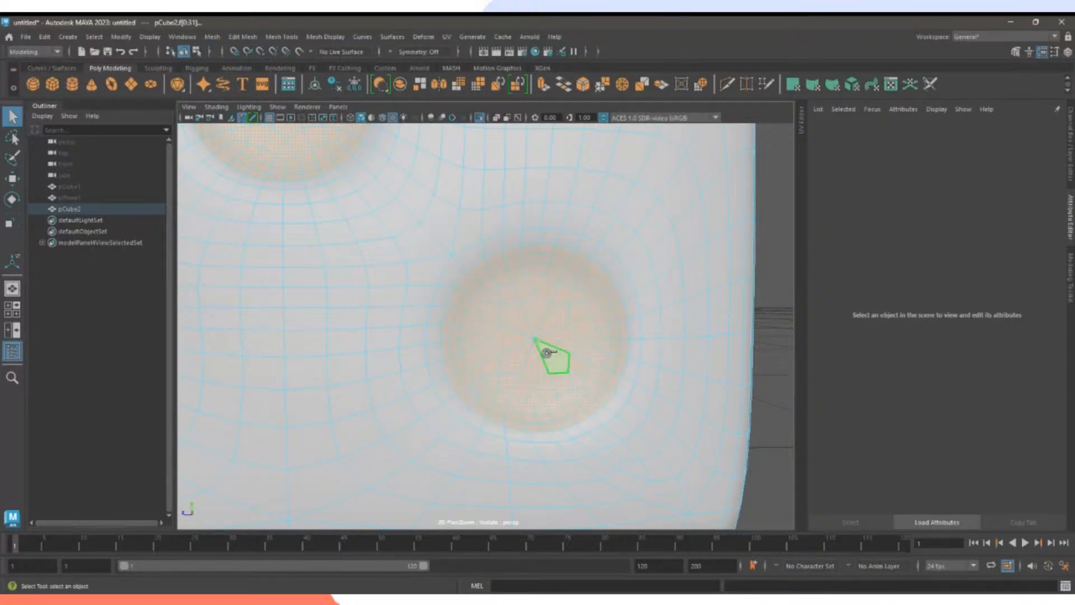
mouse_move(590, 350)
alt+right_down()
mouse_move(512, 350)
mouse_move(571, 366)
alt+right_up()
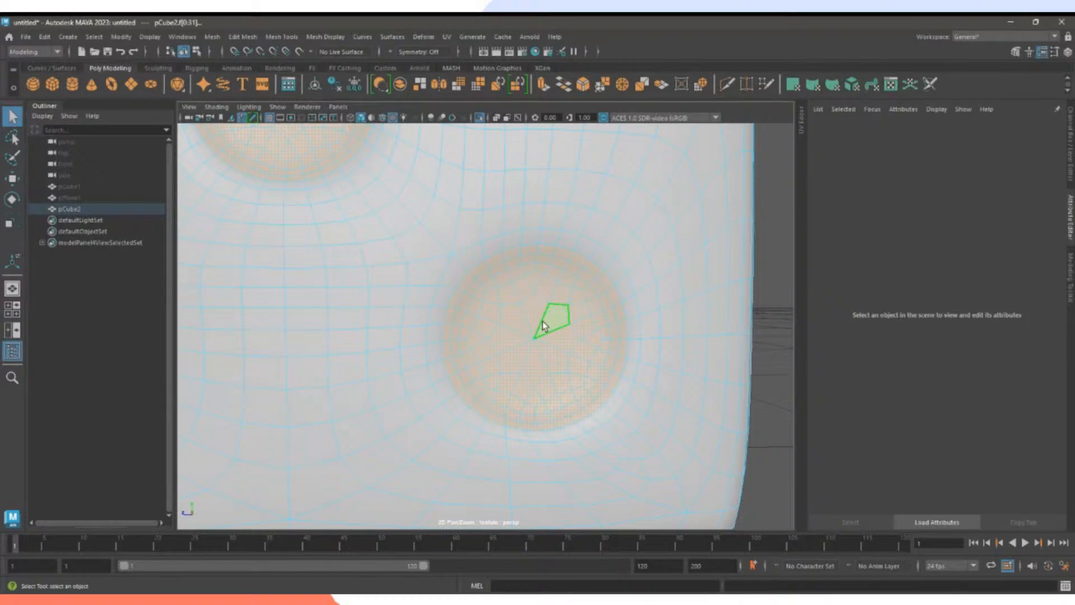
Assign a new Blinn material (blinn2) to all five selected pip dimples.
alt+middle_drag(535, 341, 608, 343)
alt+right_drag(609, 343, 545, 286)
alt+middle_drag(543, 278, 532, 372)
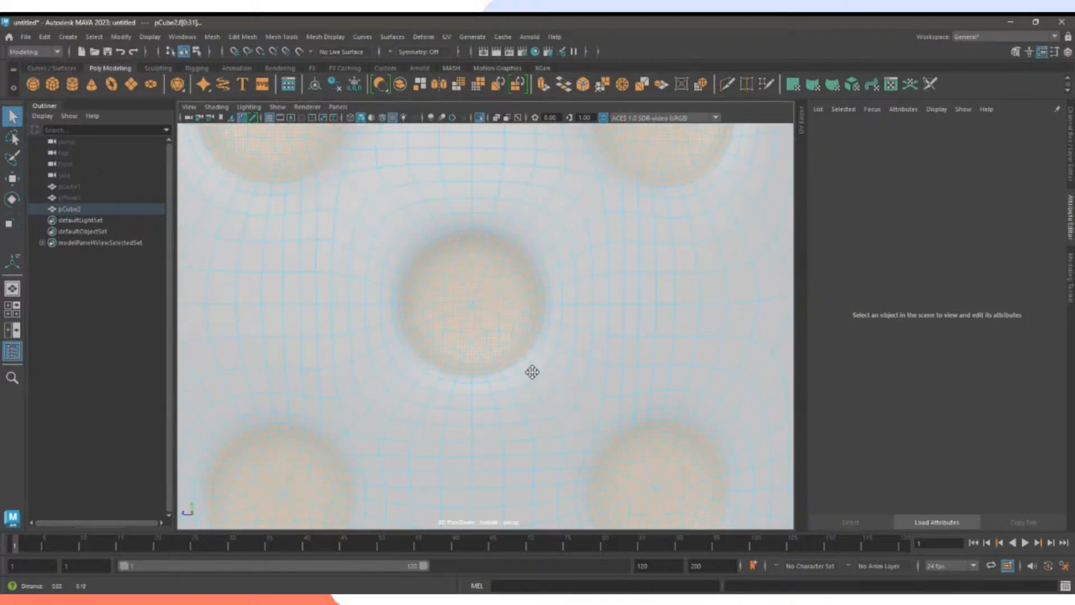
alt+right_drag(532, 372, 482, 308)
alt+middle_drag(482, 308, 486, 315)
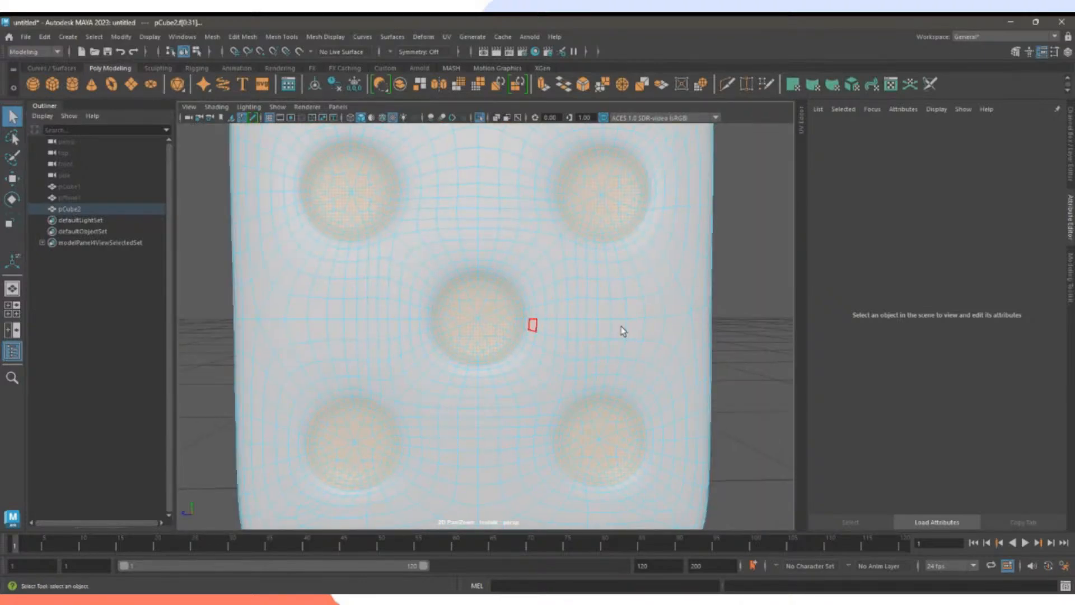
alt+right_drag(620, 330, 568, 320)
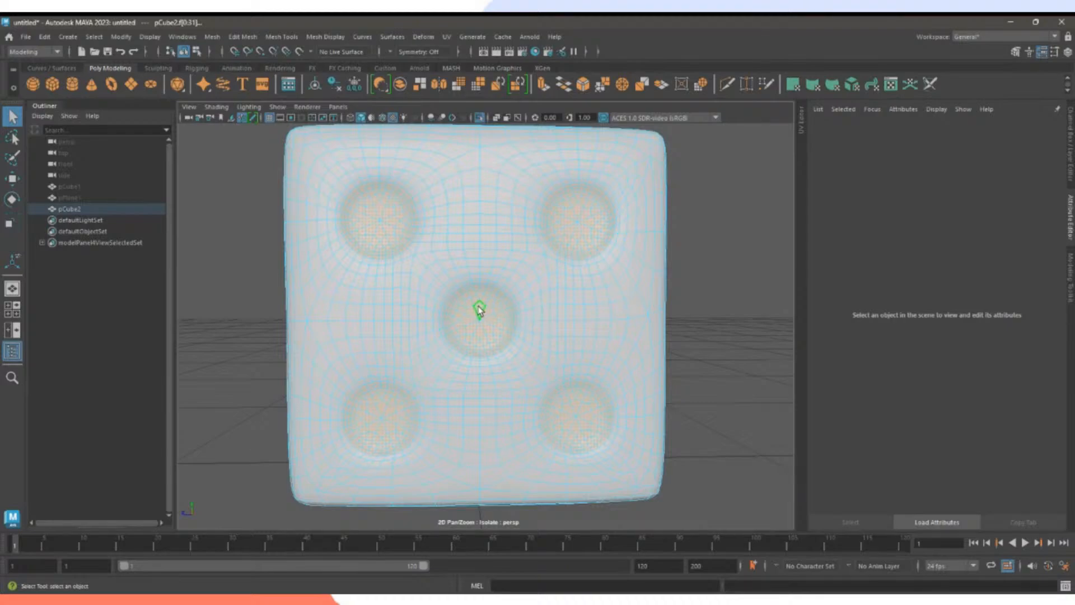
right_drag(481, 308, 565, 496)
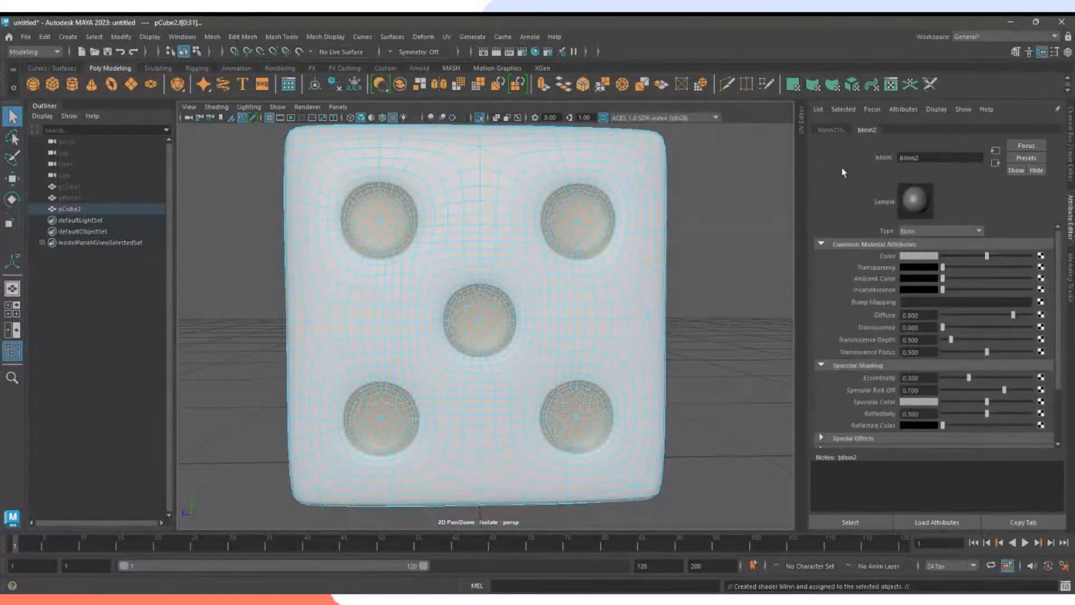
Make the blinn2 pip material black and rename it Black_Dot.
drag(987, 256, 910, 261)
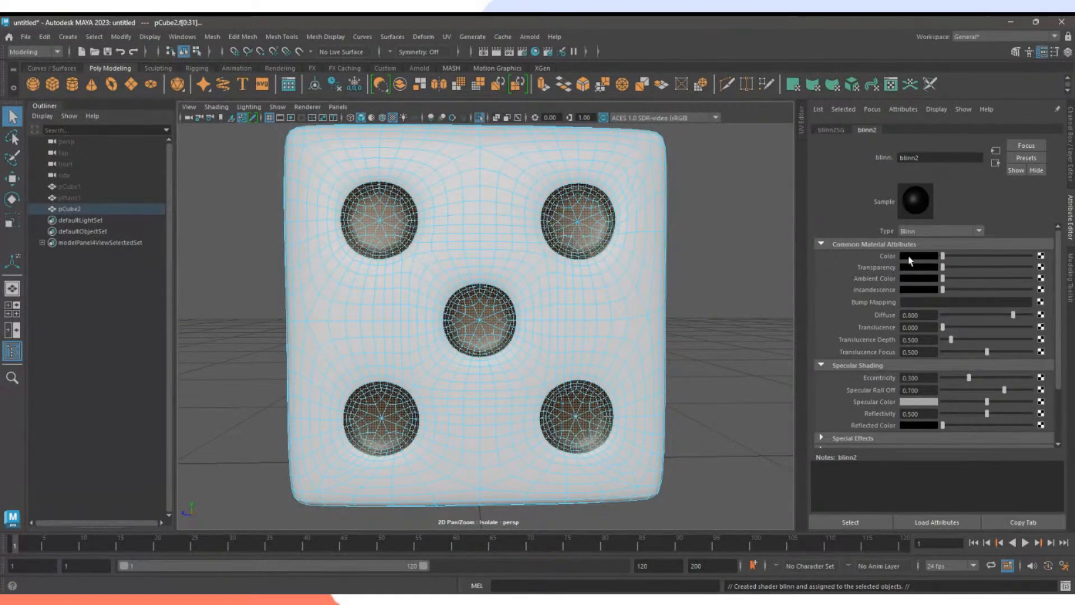
double_click(927, 157)
drag(860, 160, 798, 163)
text(Black Dot)
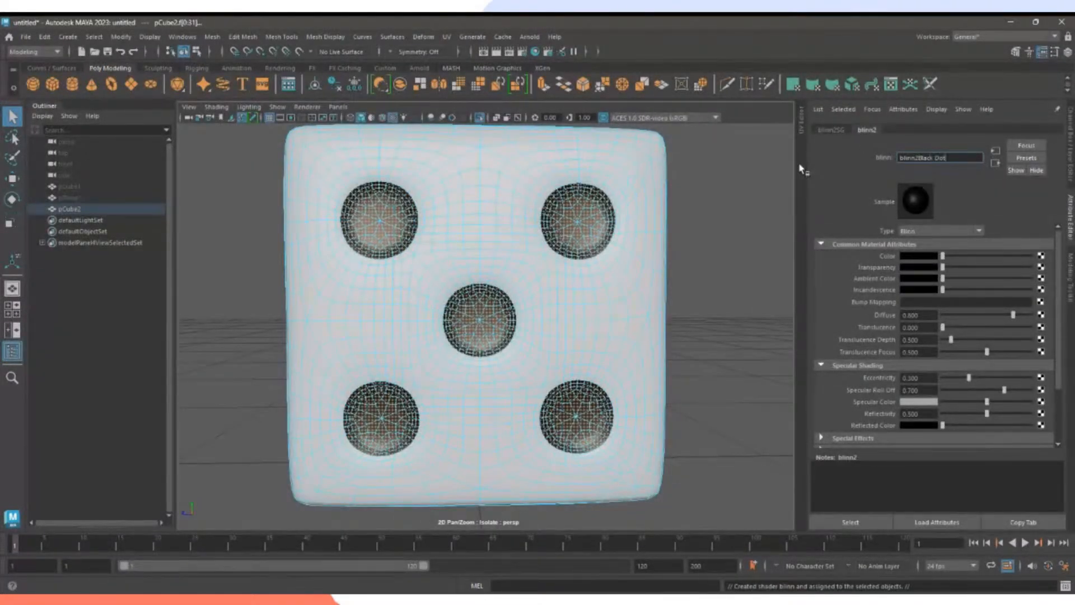
key(Return)
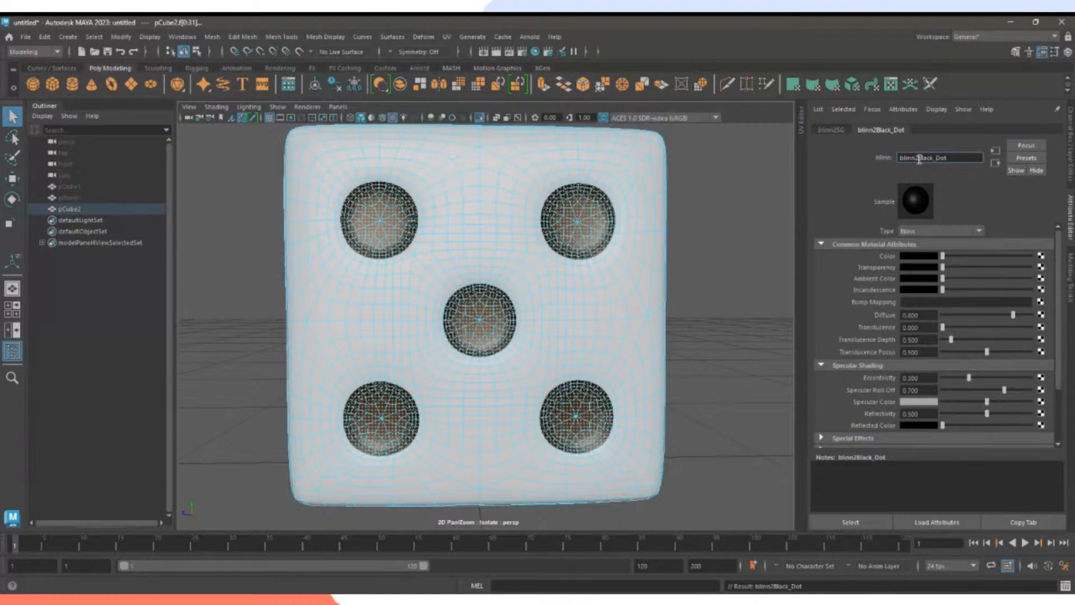
key(BackSpace)
key(Return)
Rename the die body's blinn1 material to White_Surface.
click(739, 195)
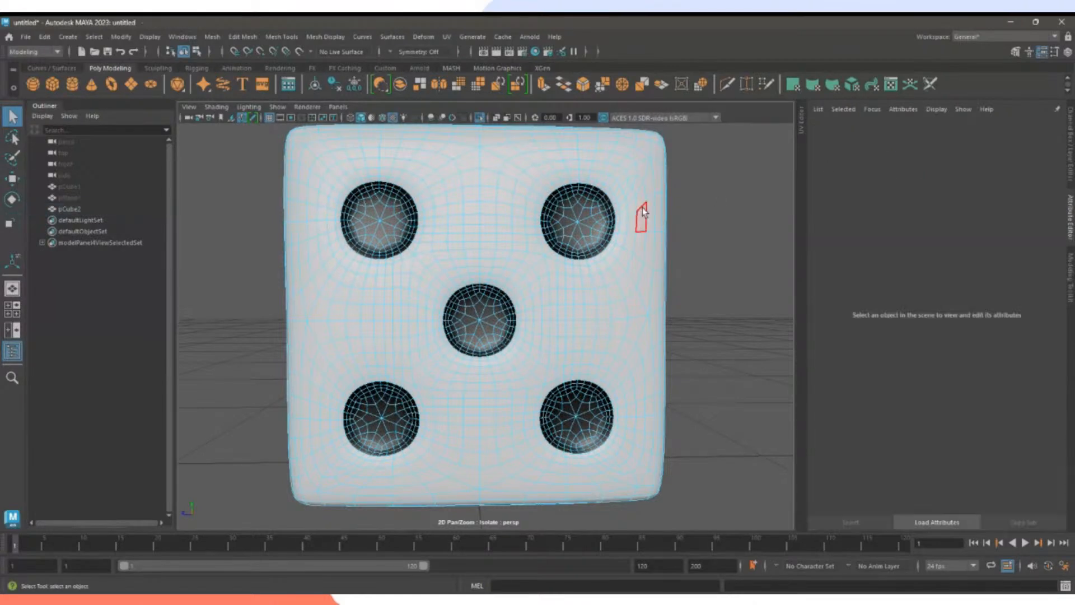
click(881, 130)
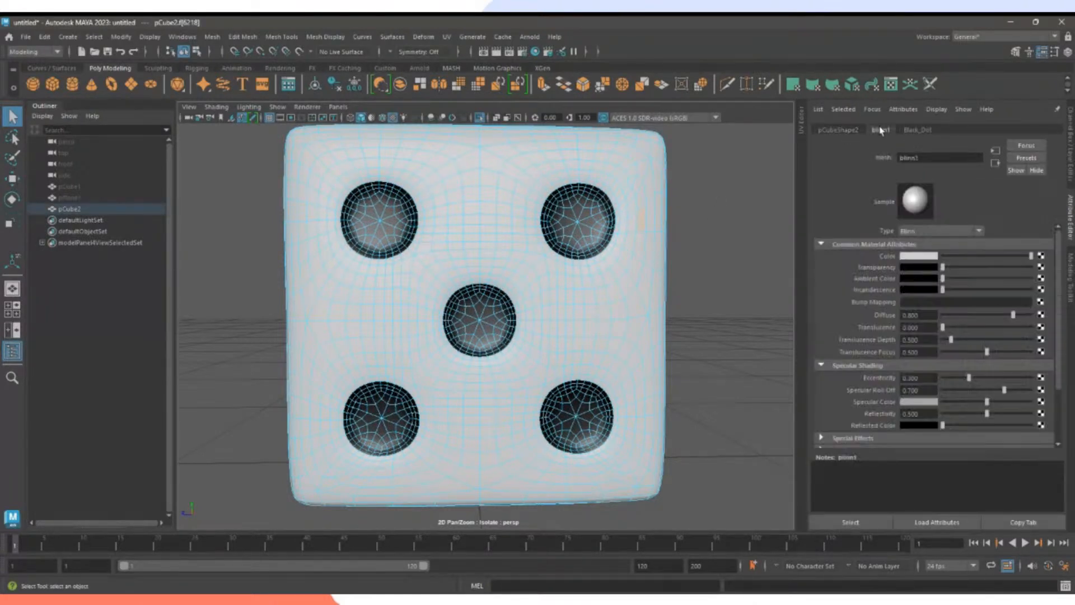
double_click(934, 156)
text(White Surface)
key(Return)
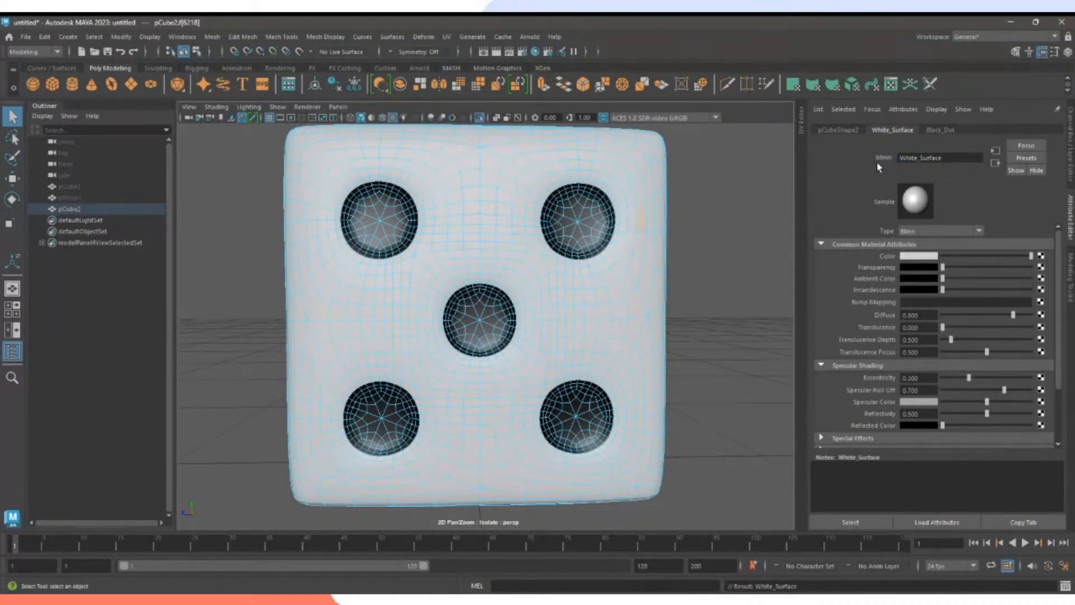
click(705, 233)
scroll(732, 274, down, 5)
alt+drag(627, 266, 553, 291)
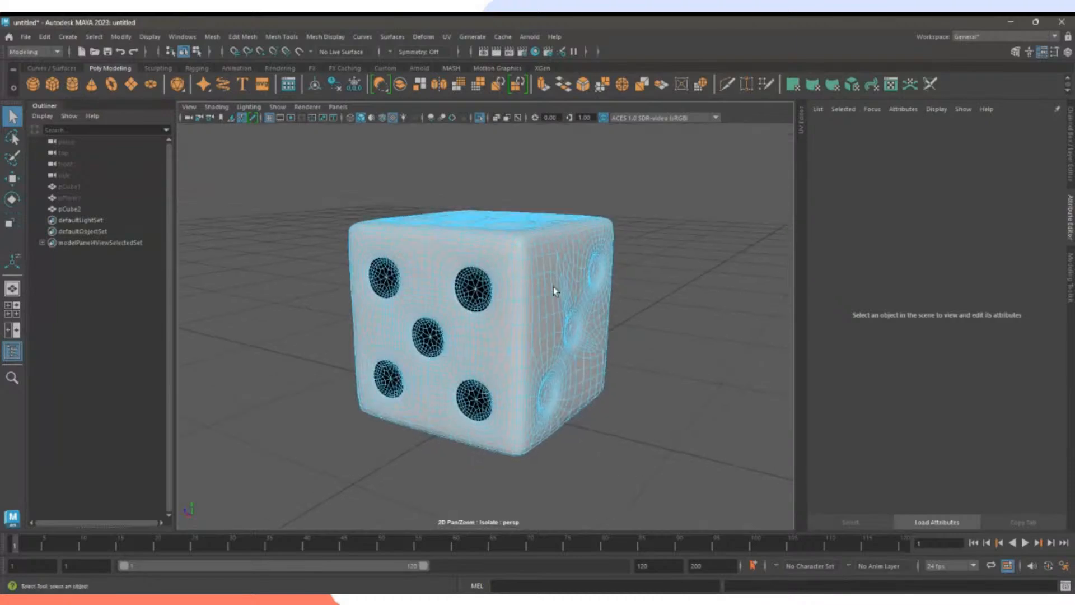
alt+drag(662, 293, 633, 283)
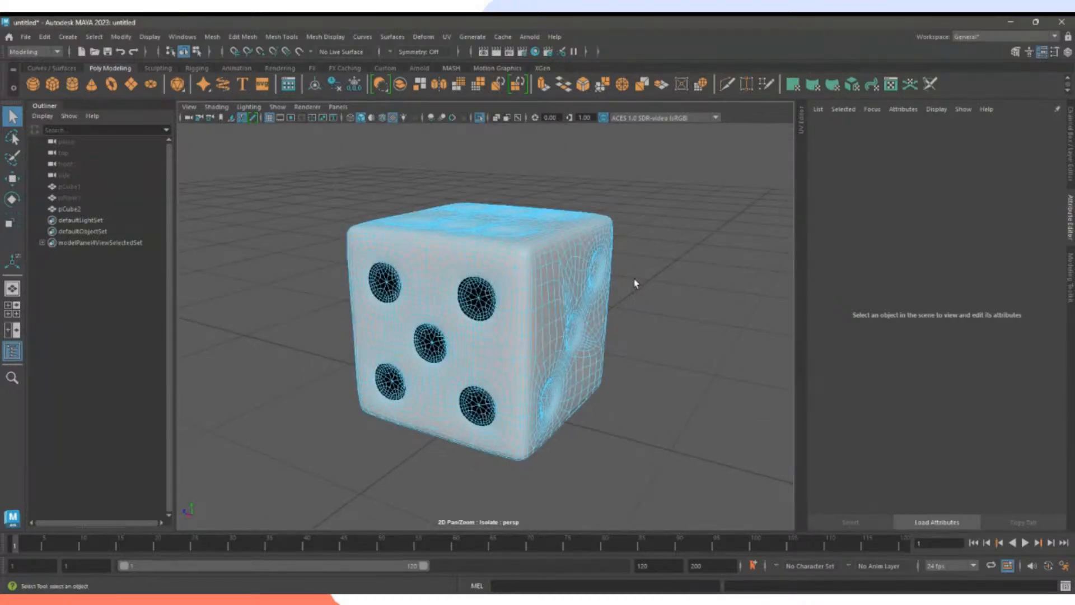
right_drag(521, 274, 564, 263)
click(688, 271)
alt+drag(646, 294, 610, 200)
click(539, 351)
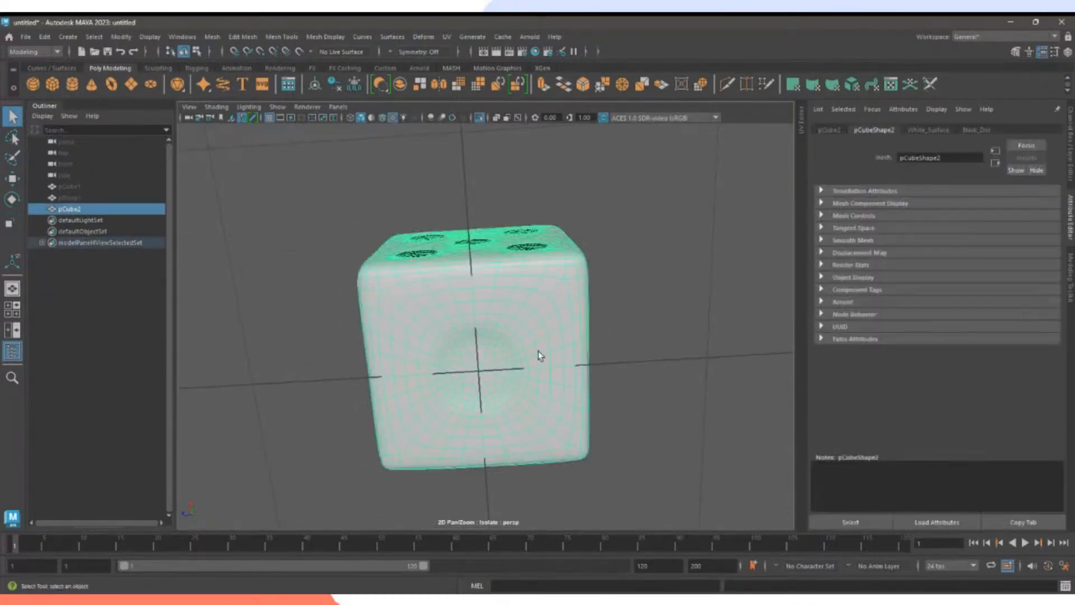
alt+drag(539, 351, 535, 346)
alt+right_drag(535, 345, 656, 356)
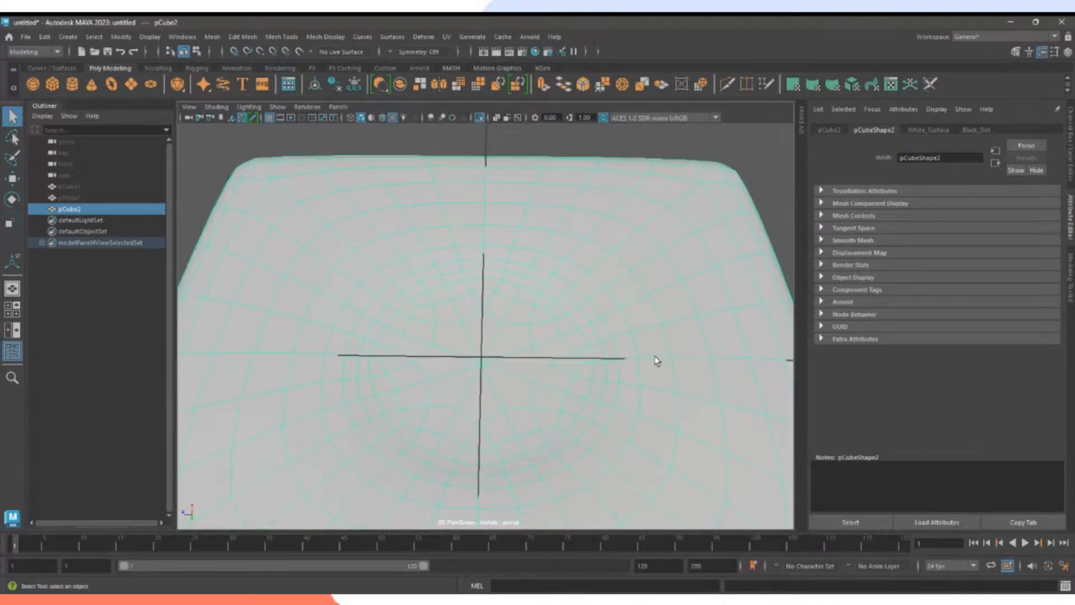
alt+drag(577, 316, 563, 293)
right_drag(557, 251, 557, 258)
alt+drag(557, 253, 548, 288)
alt+drag(583, 338, 508, 274)
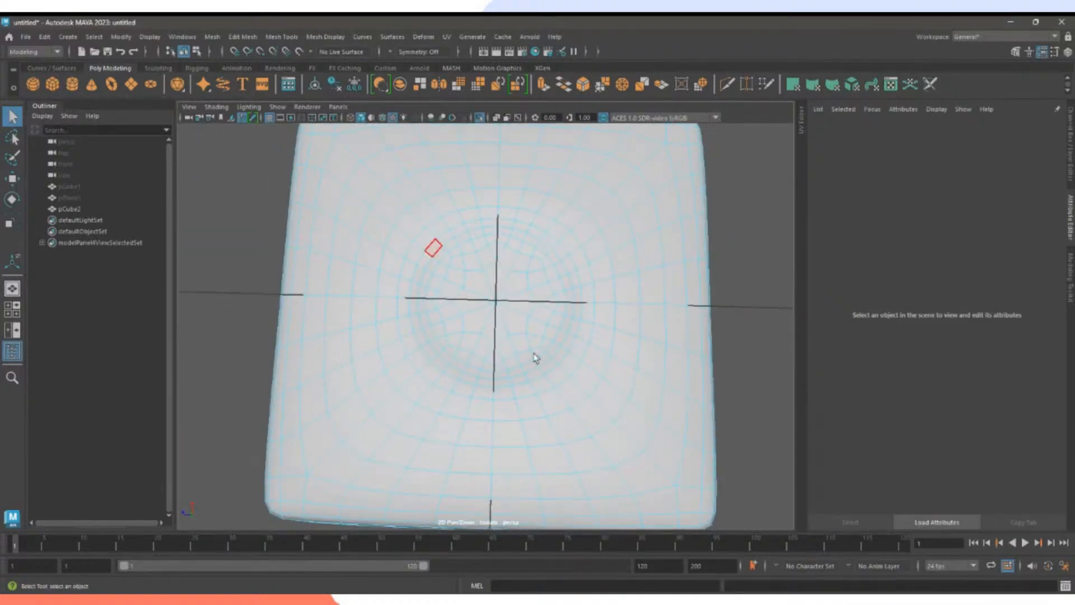
right_drag(511, 262, 539, 244)
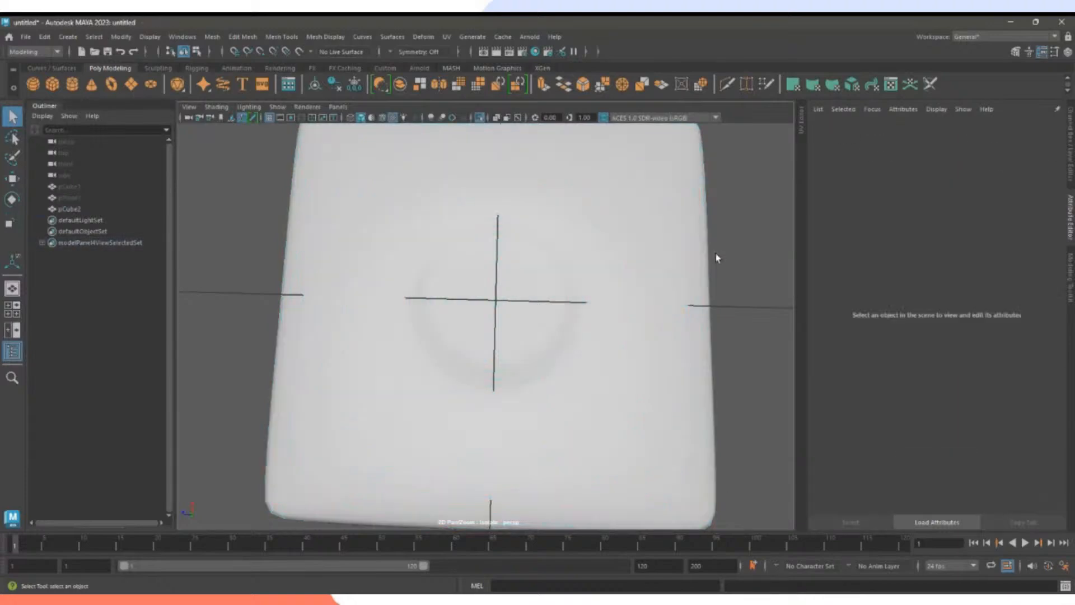
click(620, 255)
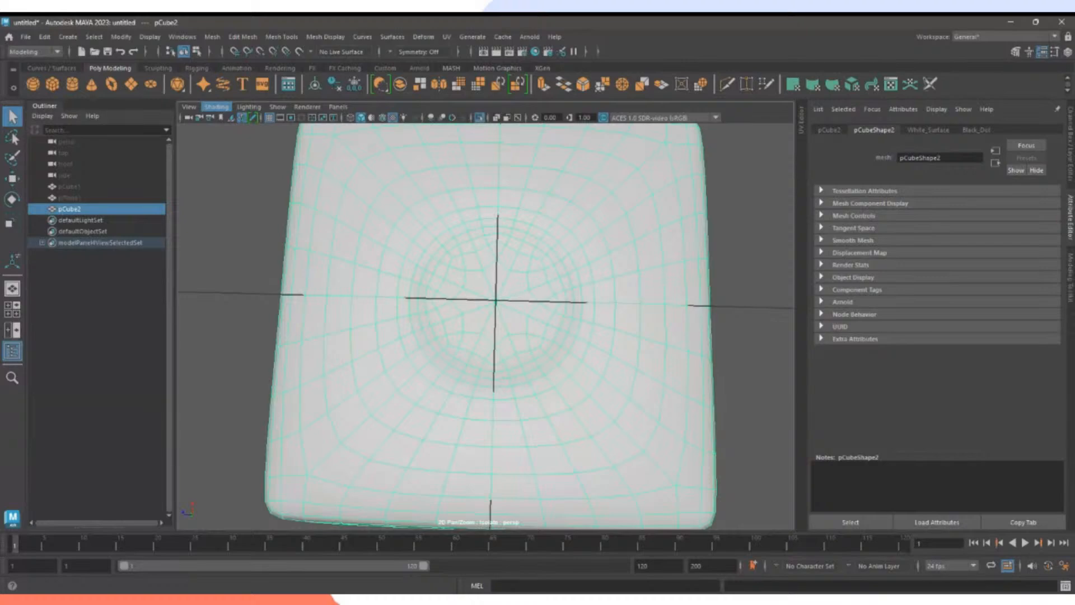
click(221, 202)
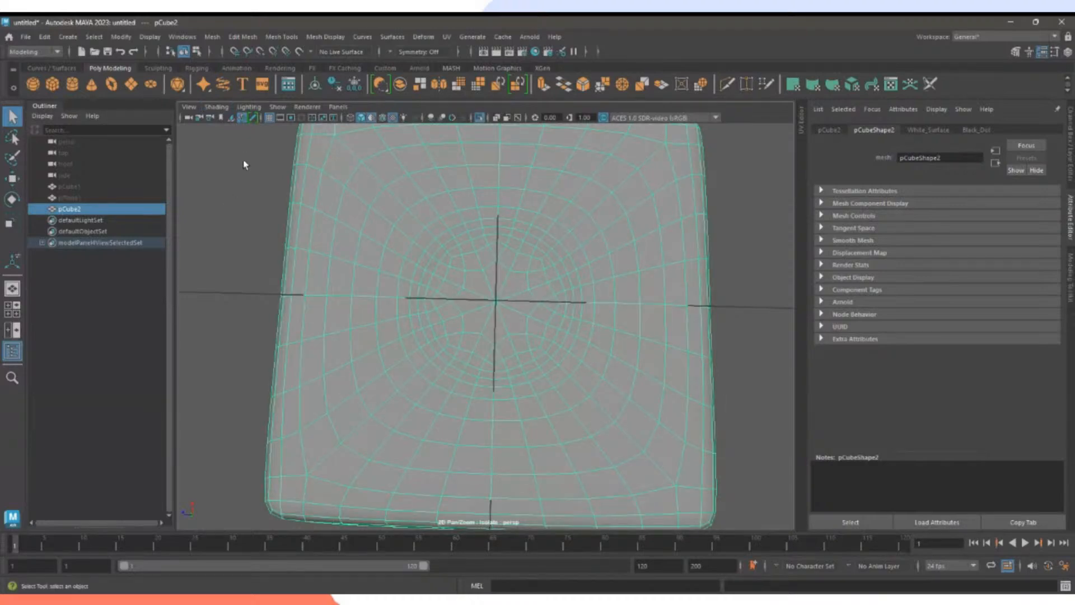
alt+drag(348, 188, 326, 279)
alt+right_drag(475, 279, 320, 261)
alt+drag(319, 257, 319, 197)
alt+right_drag(319, 197, 470, 303)
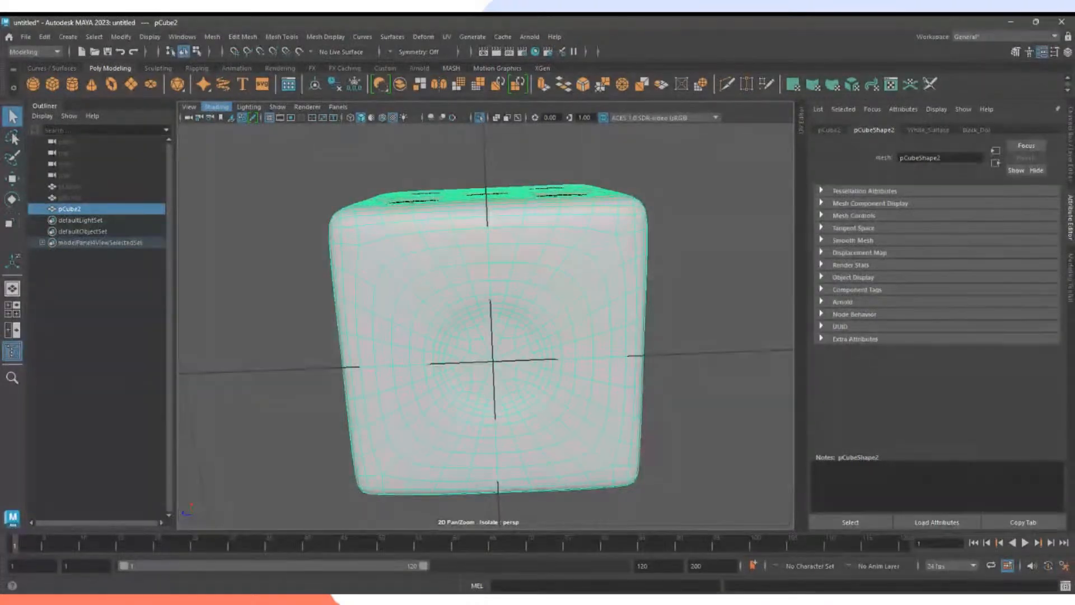
click(381, 174)
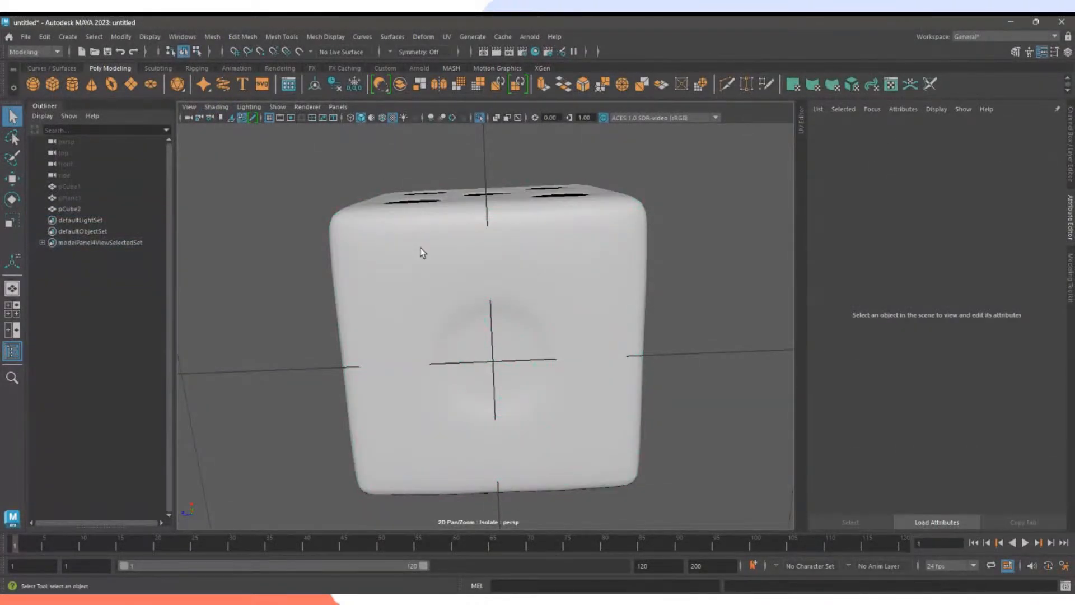
click(523, 329)
alt+drag(523, 328, 523, 294)
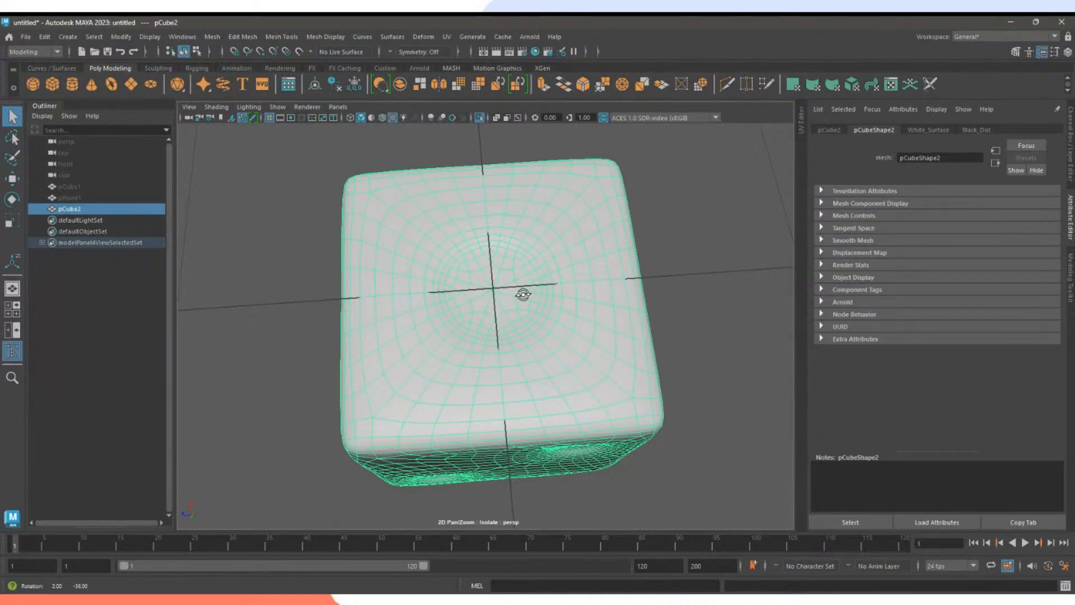
scroll(517, 298, up, 3)
alt+drag(523, 293, 504, 279)
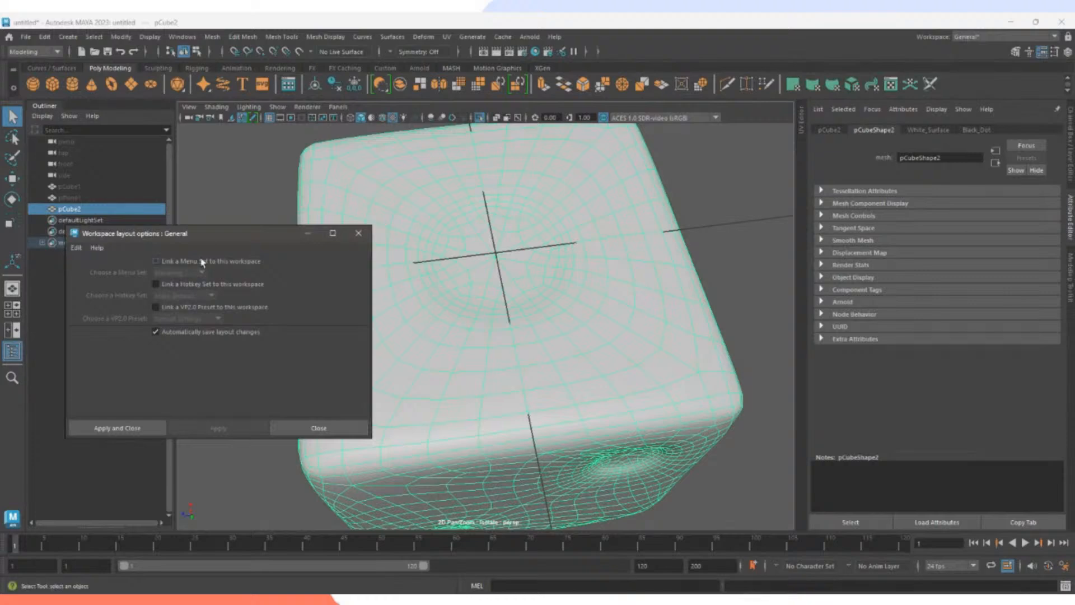
click(360, 229)
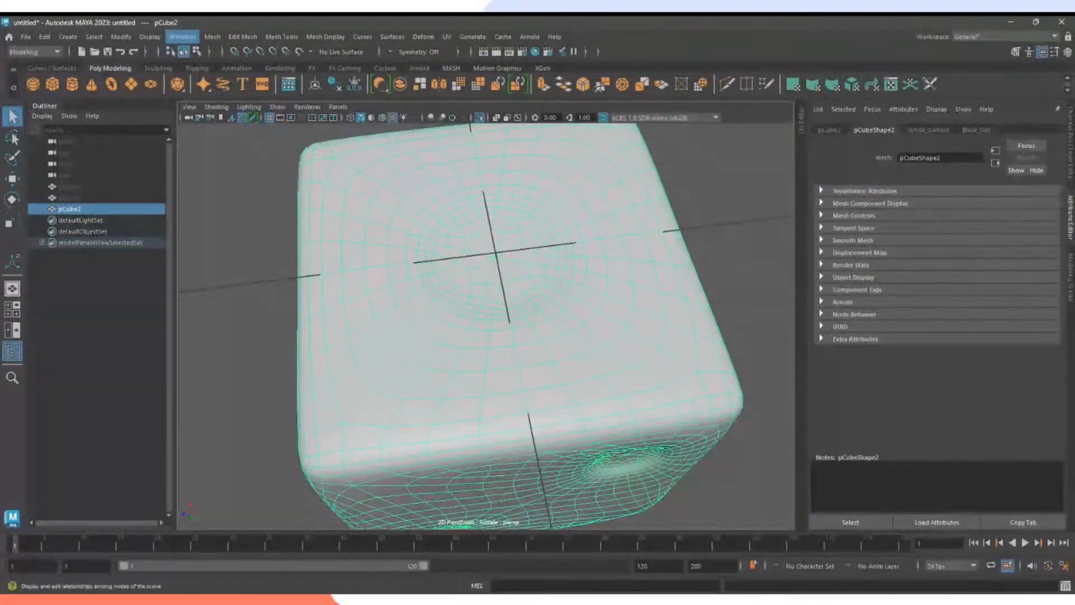
key(3)
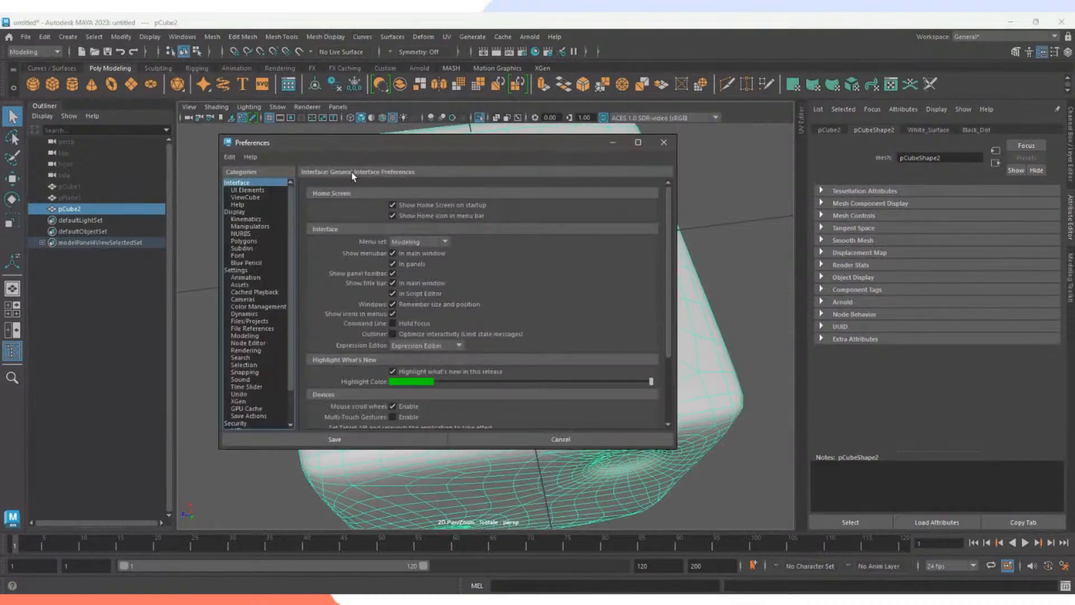
click(237, 211)
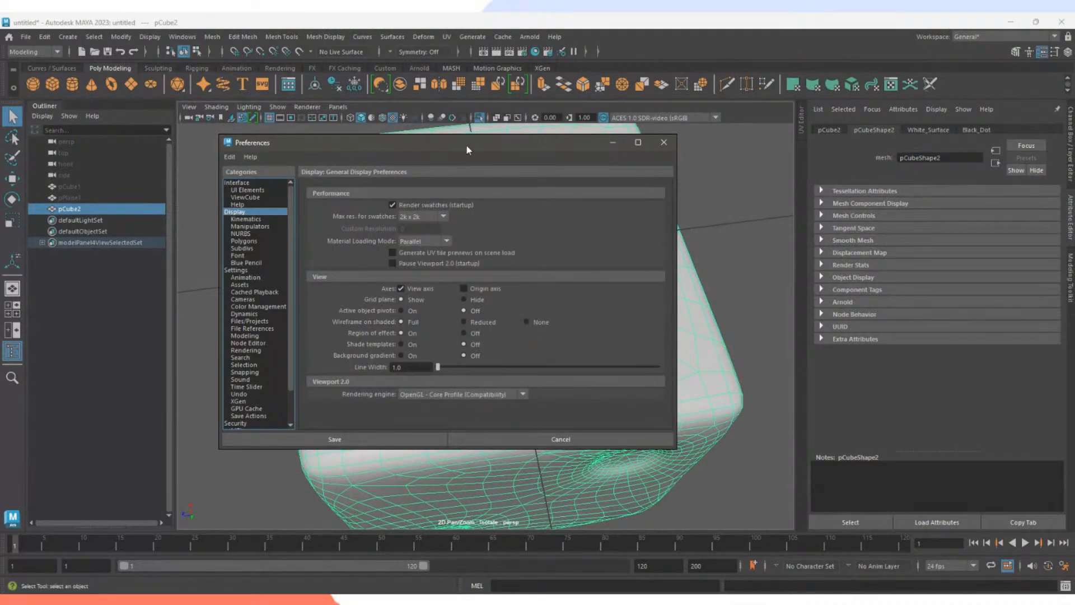
drag(269, 142, 518, 49)
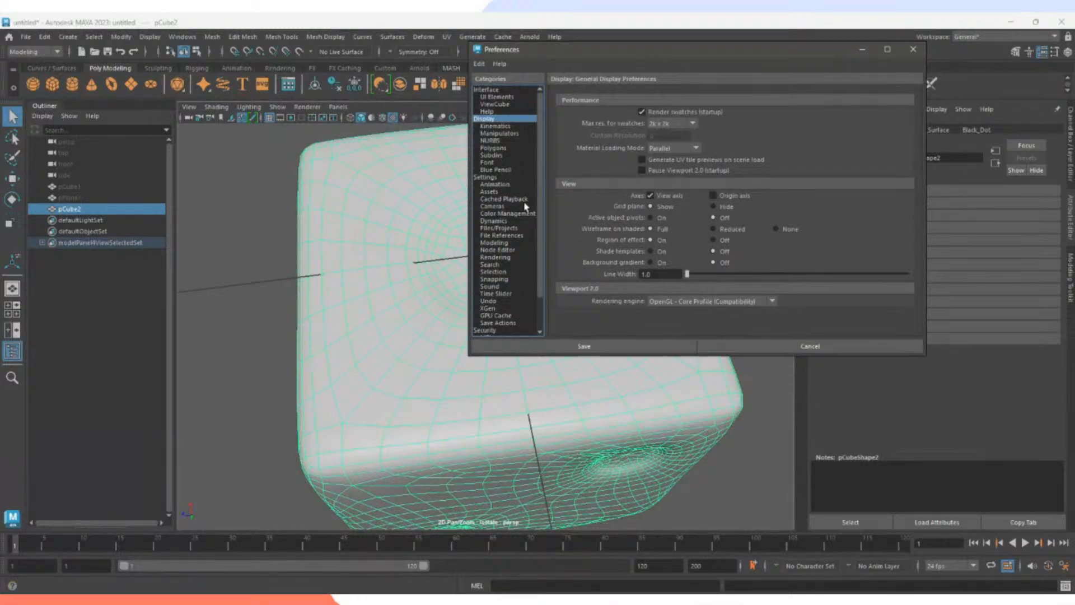
click(486, 177)
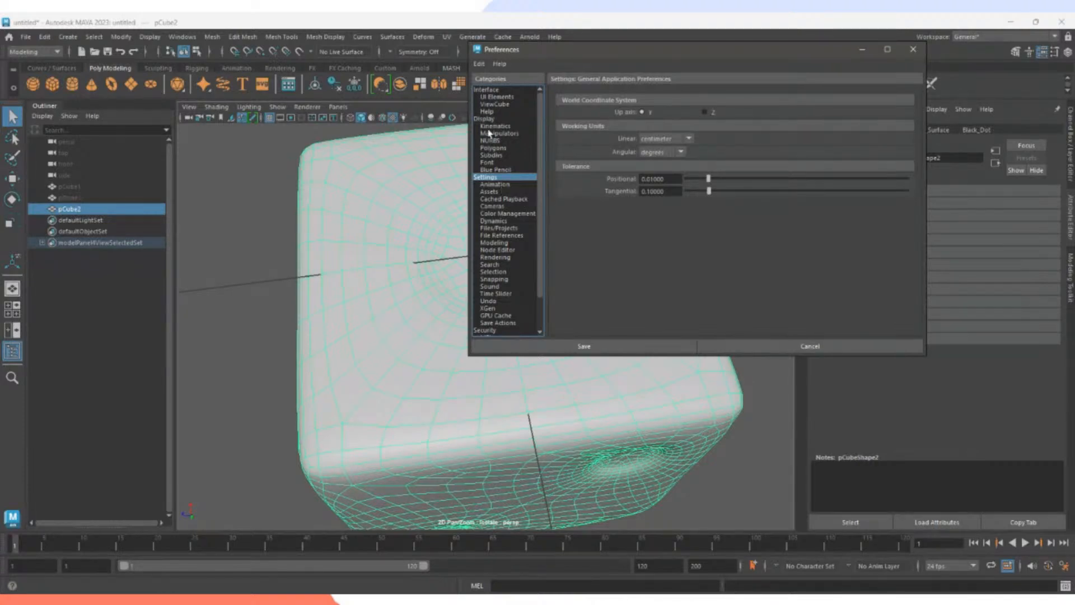
click(497, 97)
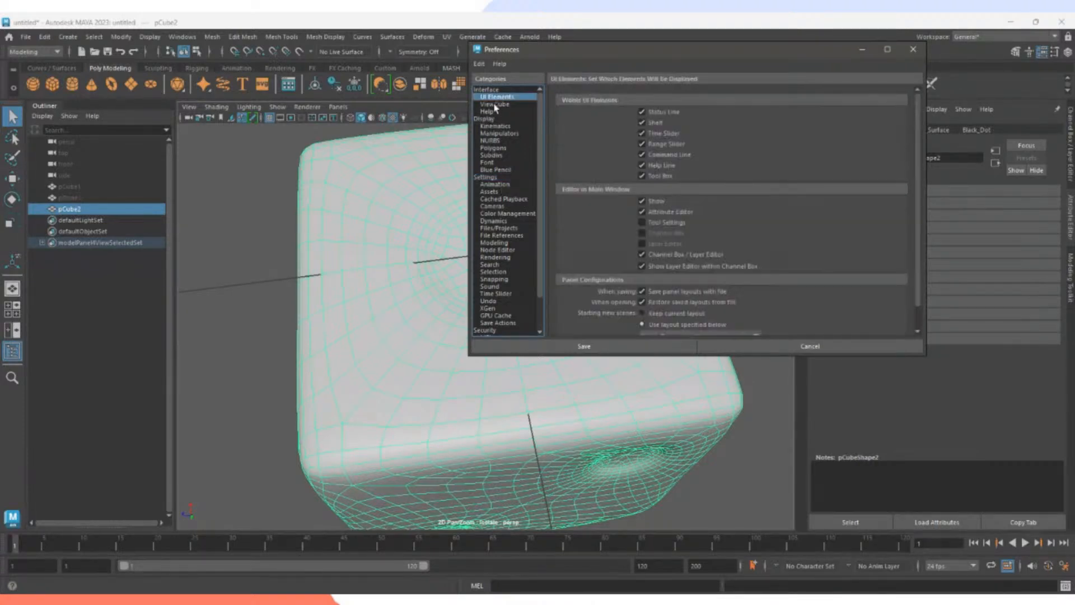
click(495, 104)
click(493, 91)
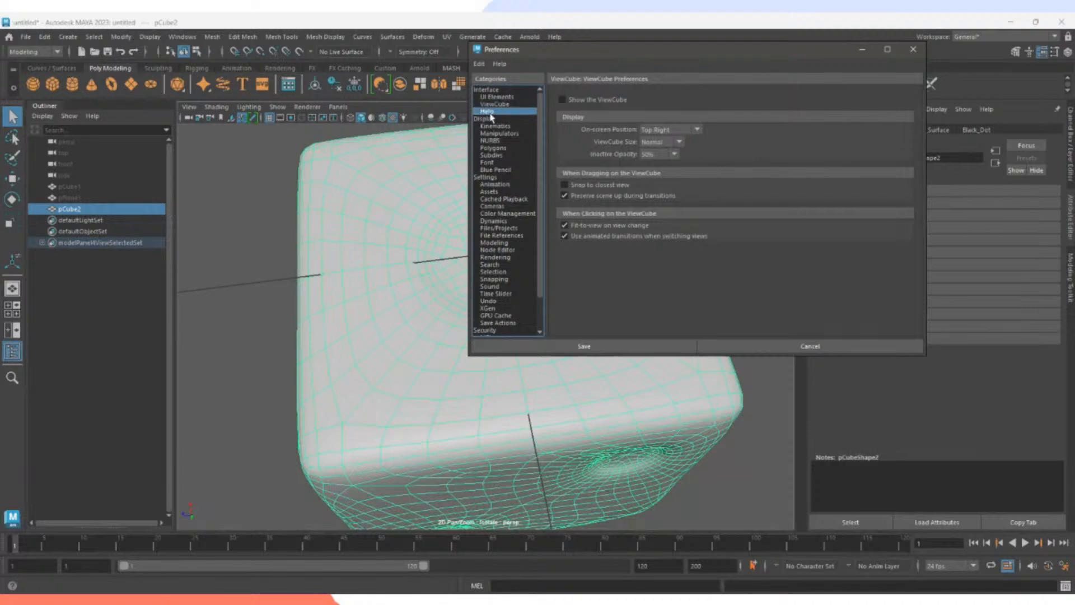
scroll(571, 246, down, 3)
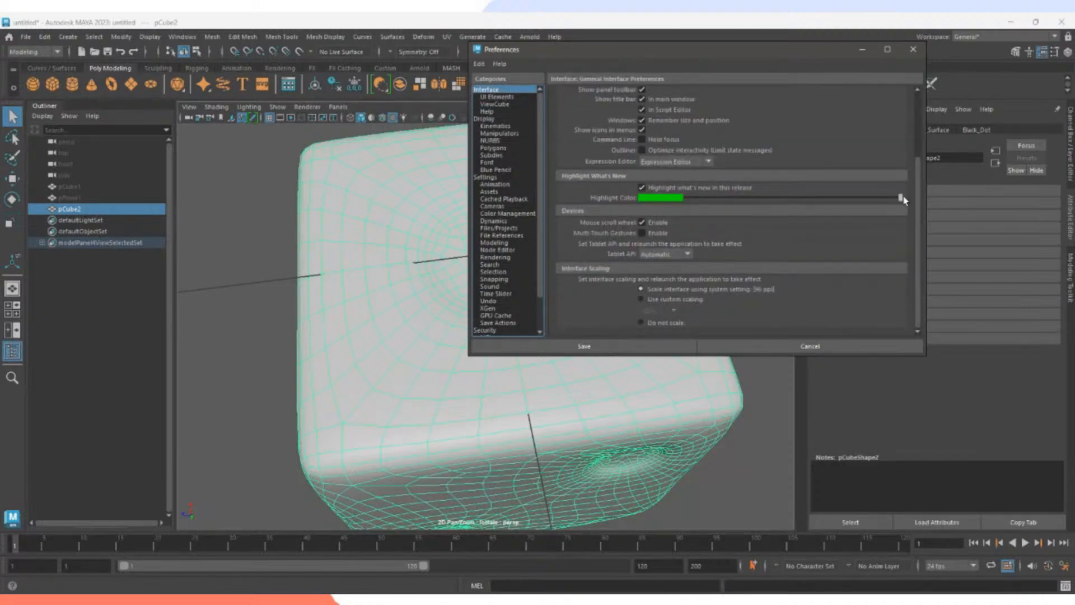
scroll(684, 217, up, 3)
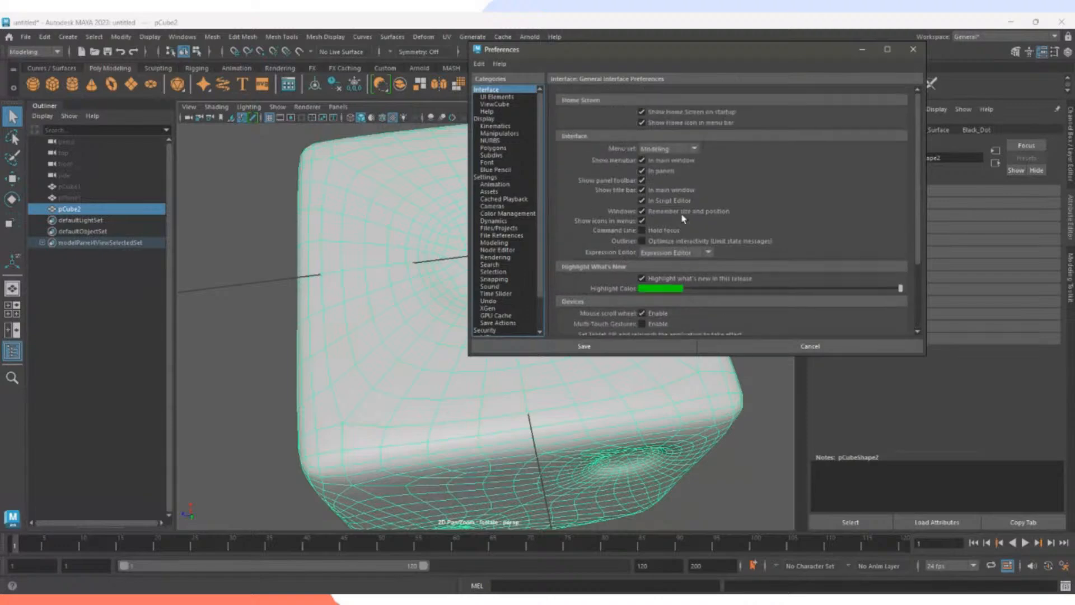
click(491, 148)
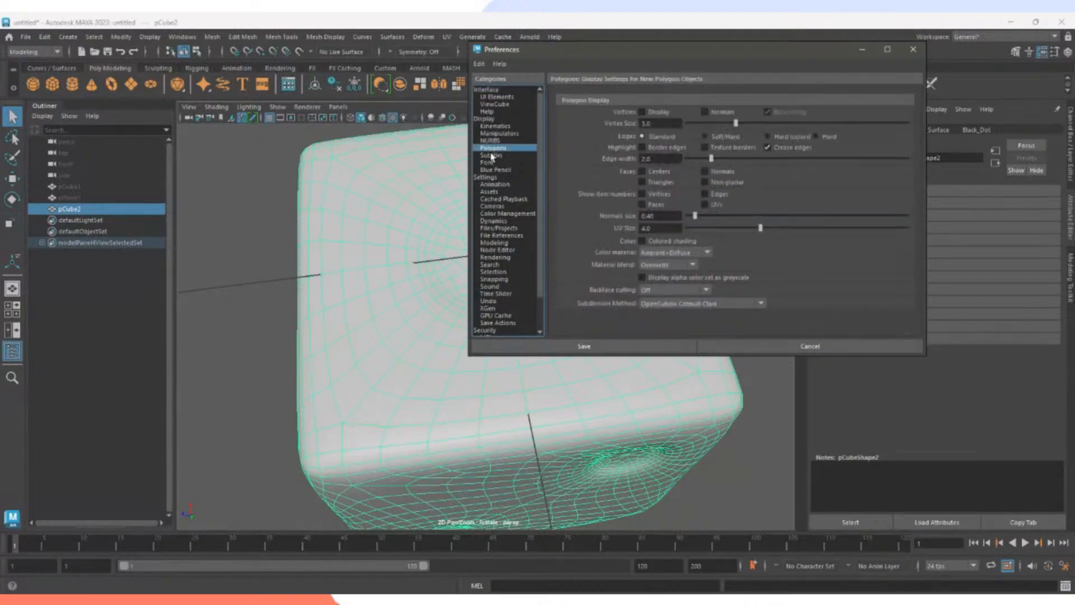
click(491, 155)
scroll(489, 204, down, 2)
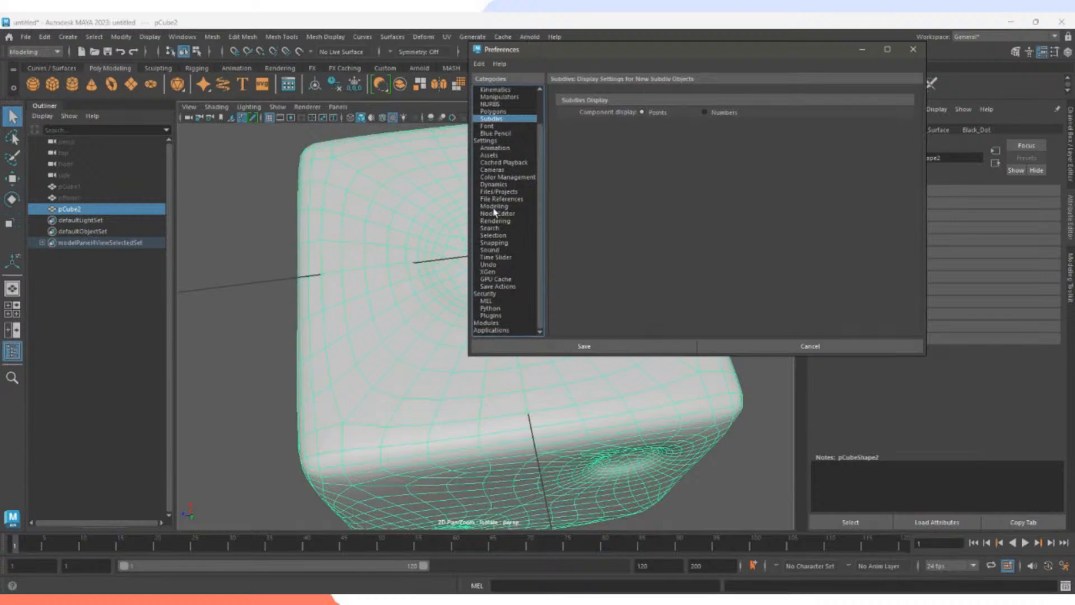
click(486, 141)
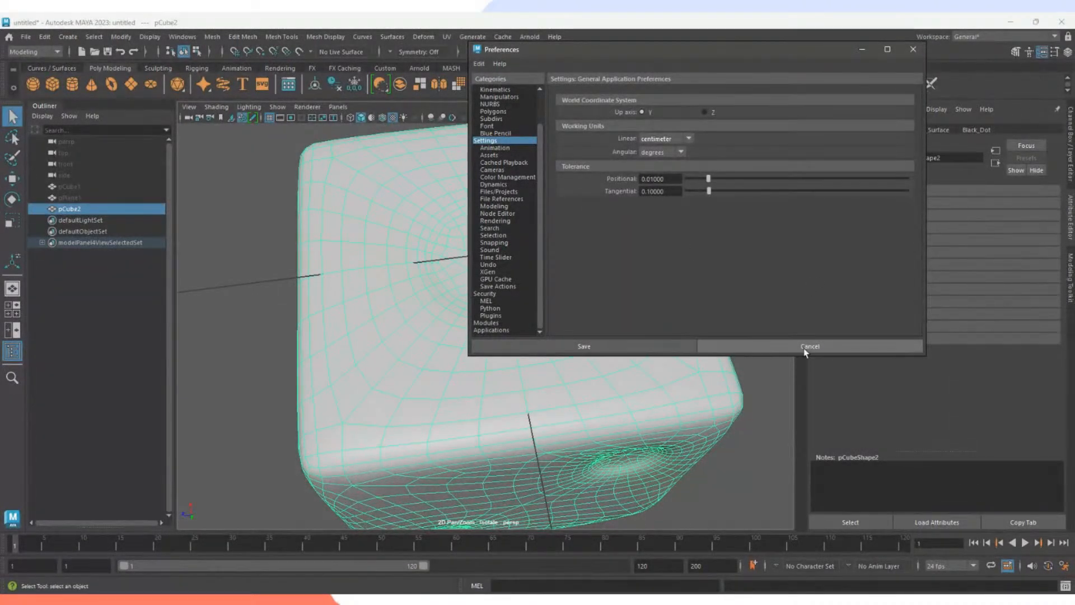
click(496, 221)
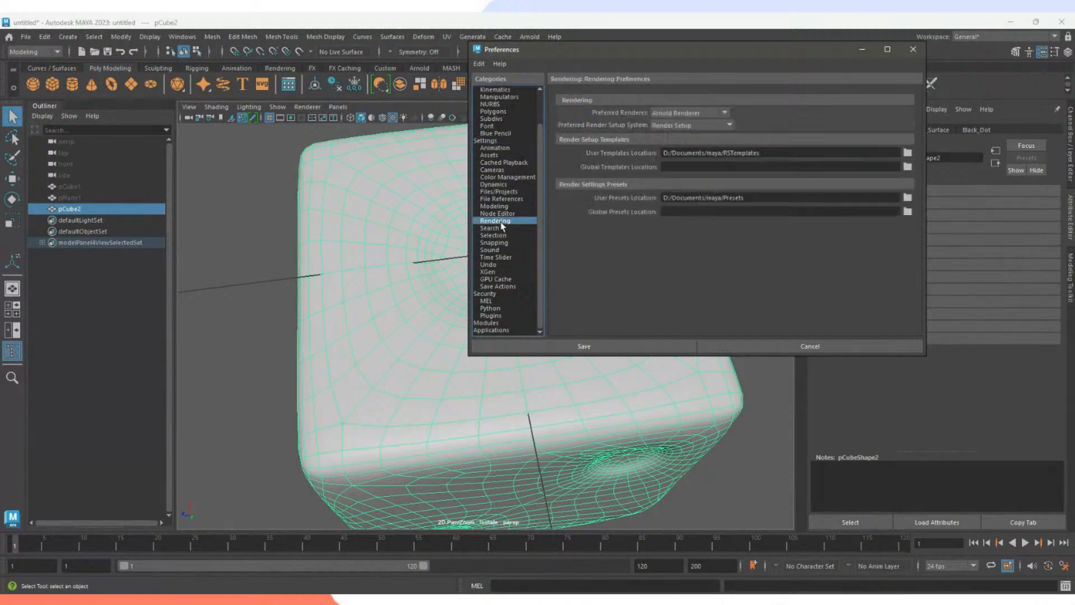
click(503, 213)
click(499, 206)
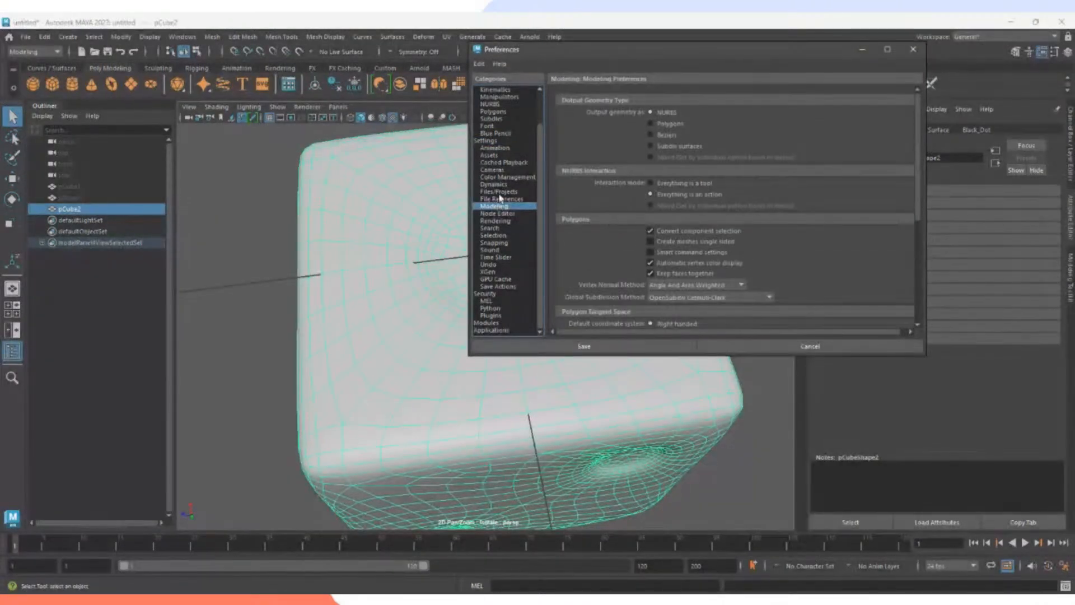
click(810, 346)
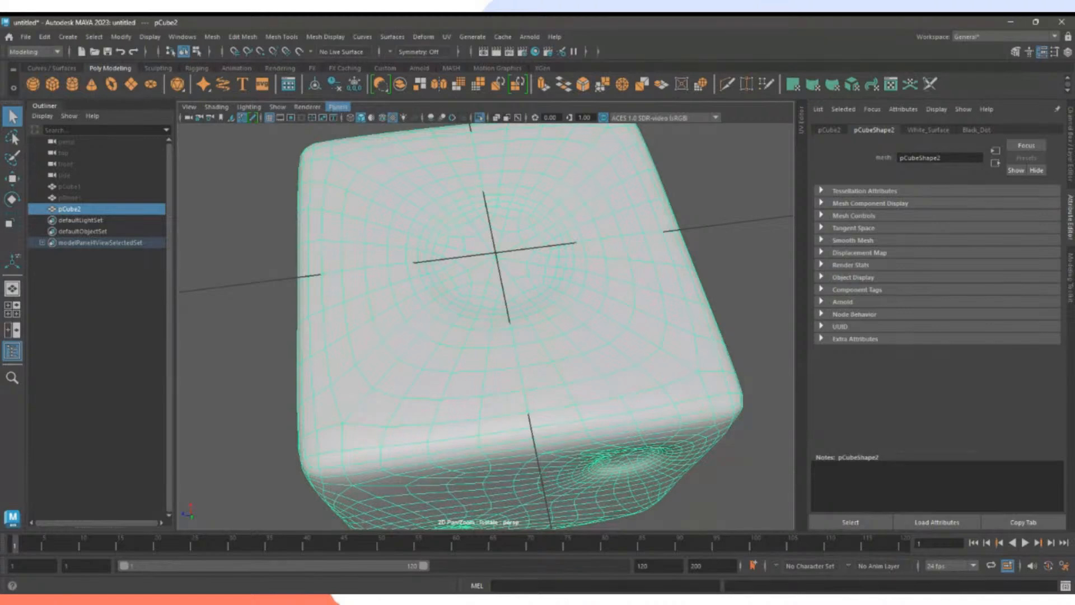
click(453, 244)
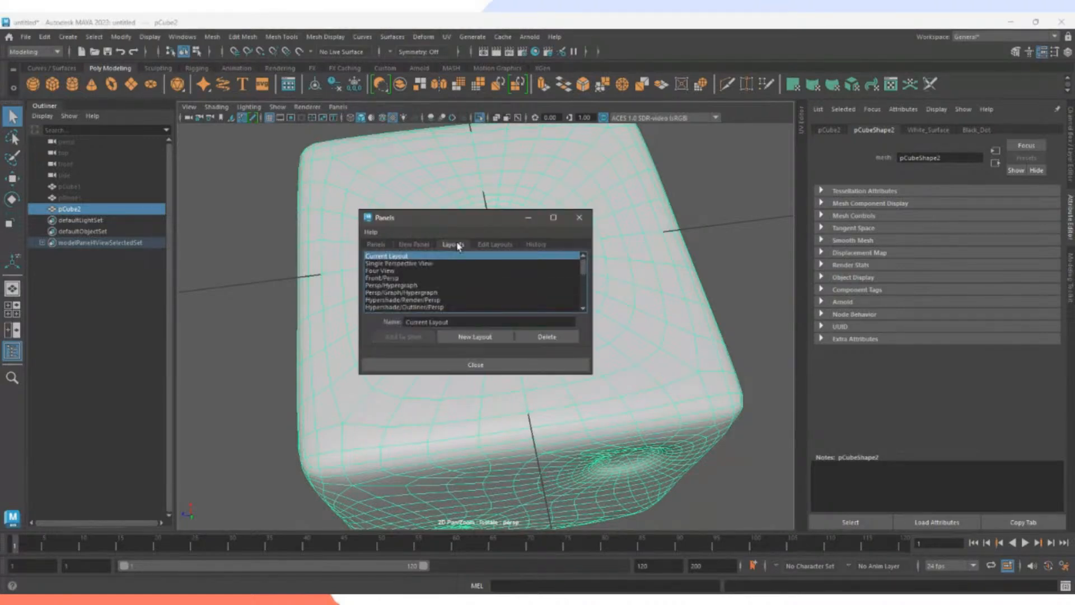
click(495, 244)
click(579, 217)
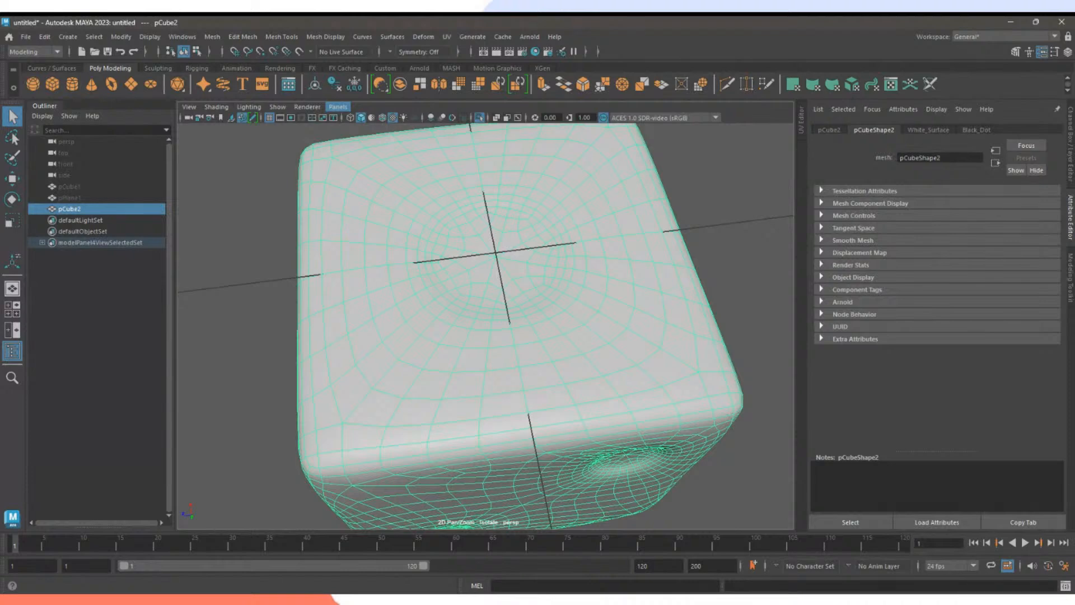
click(302, 106)
click(372, 129)
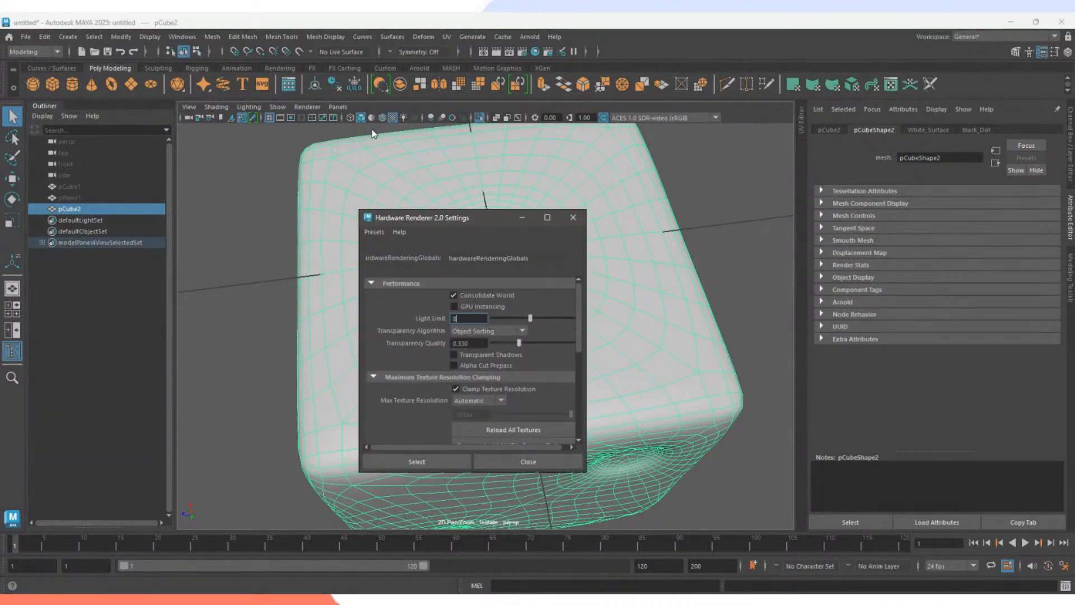
drag(459, 216, 762, 168)
scroll(760, 331, down, 2)
scroll(763, 334, down, 2)
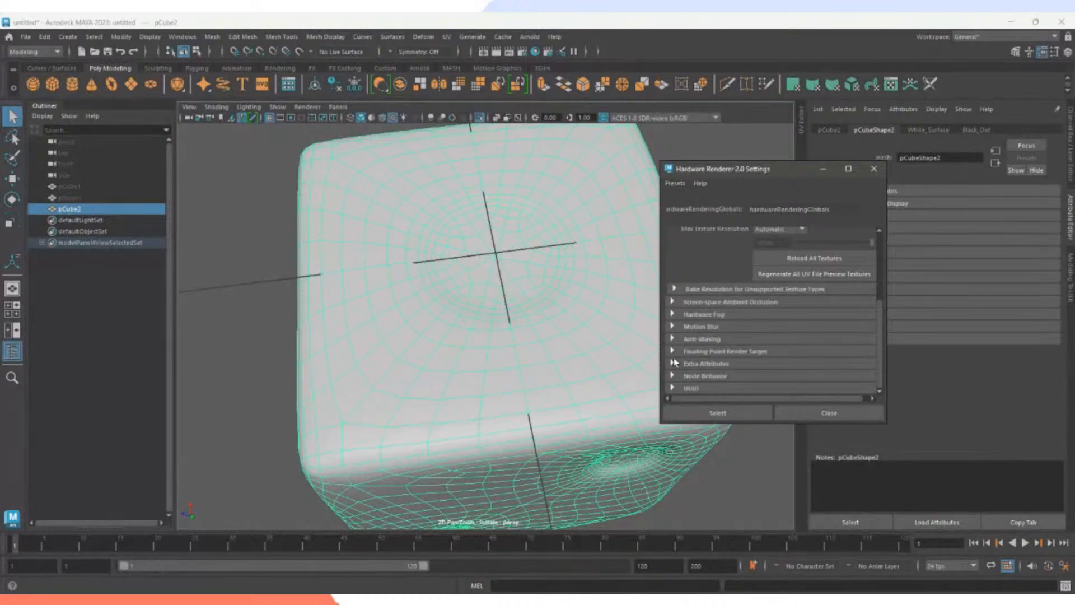
click(679, 290)
click(679, 290)
click(674, 352)
click(674, 353)
click(674, 341)
click(674, 341)
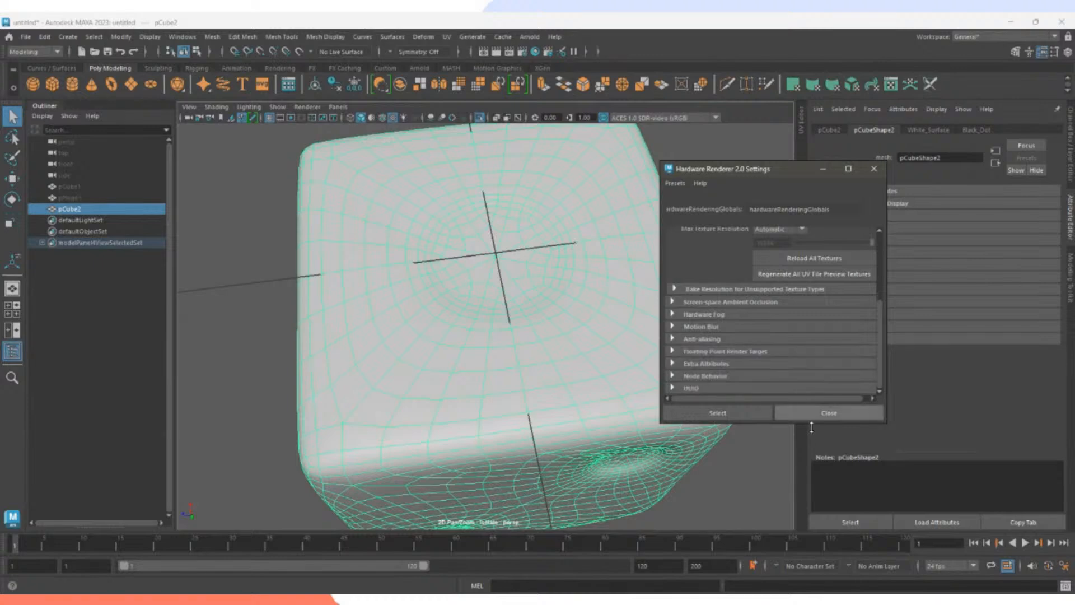
click(828, 415)
Select the ring of faces around the dimple on the cube's top face.
scroll(565, 339, down, 5)
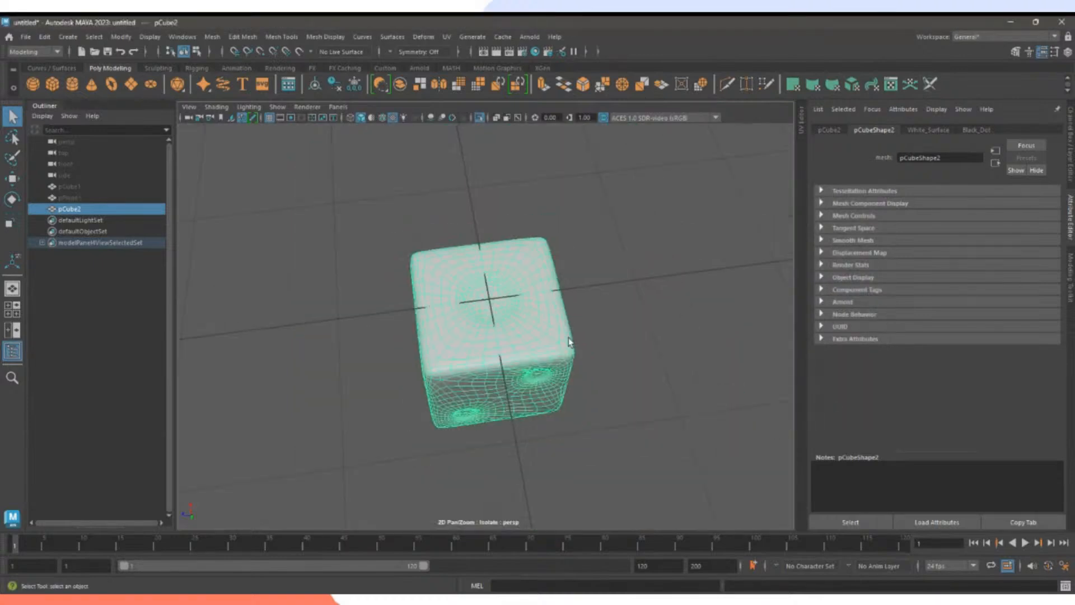
mouse_move(597, 357)
alt+mouse_down()
mouse_move(588, 336)
mouse_move(694, 404)
mouse_move(608, 375)
alt+mouse_up()
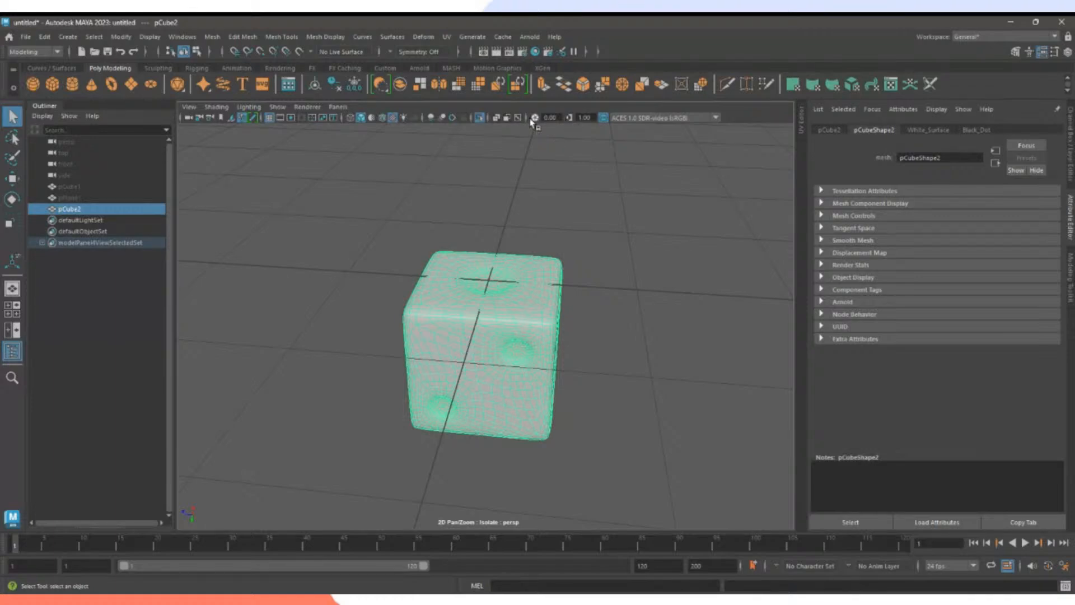
alt+drag(620, 197, 672, 377)
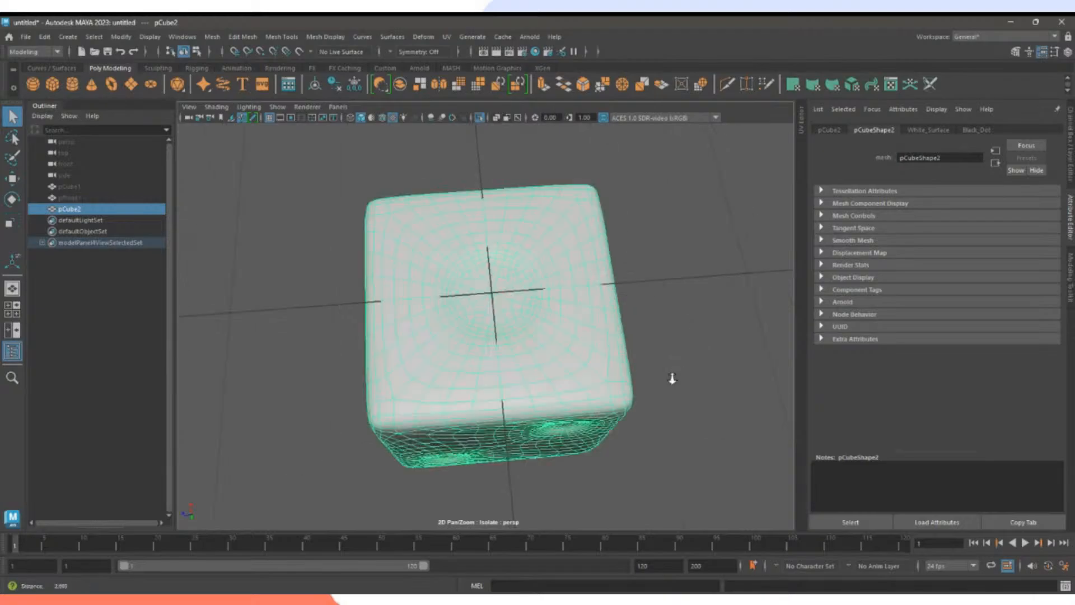
alt+right_drag(672, 376, 741, 384)
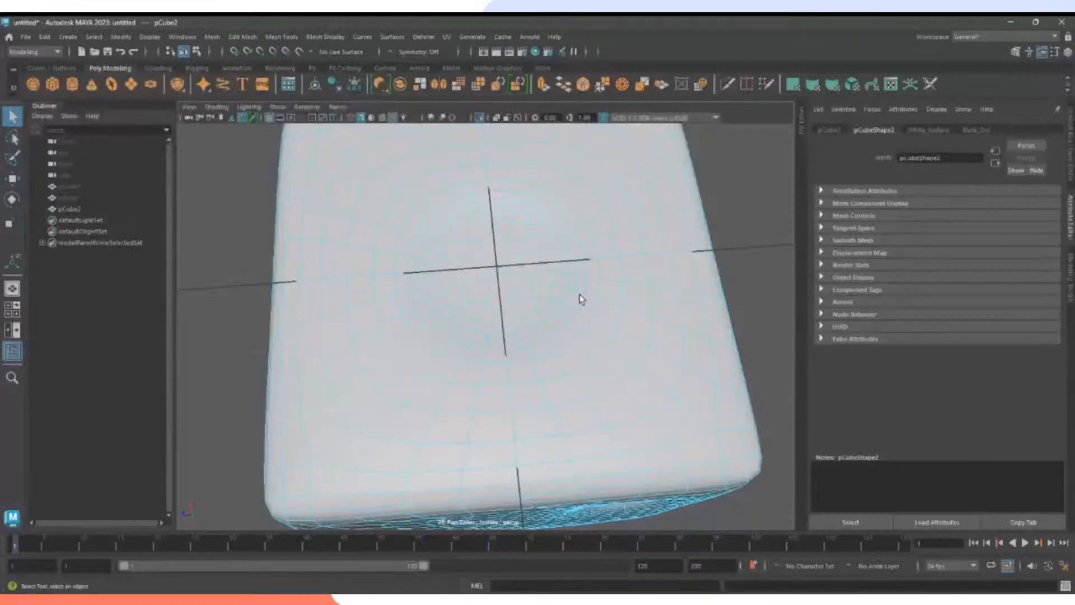
click(580, 283)
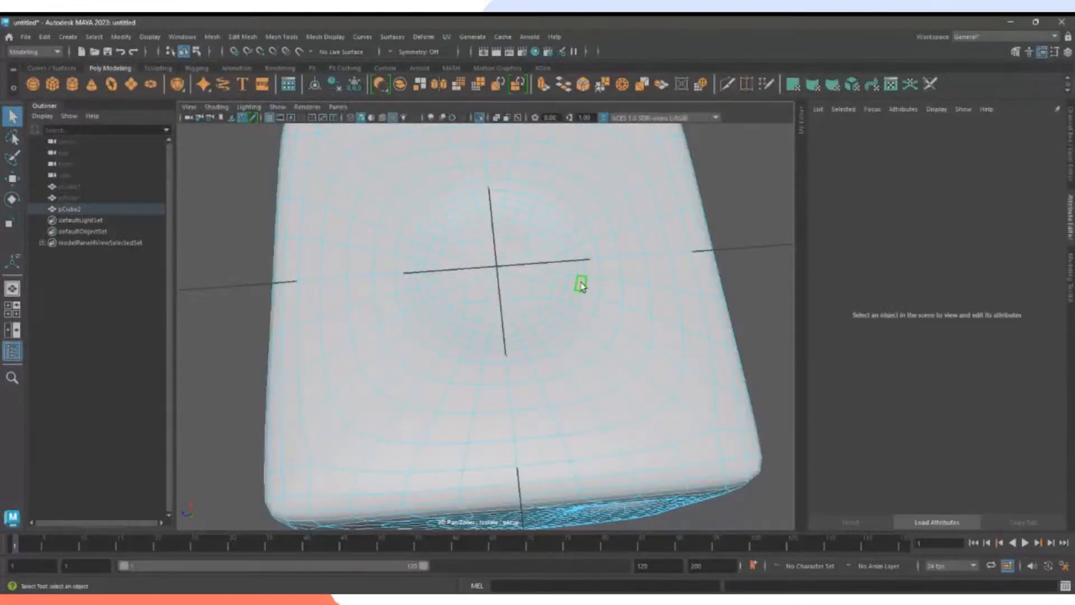
shift+double_click(573, 311)
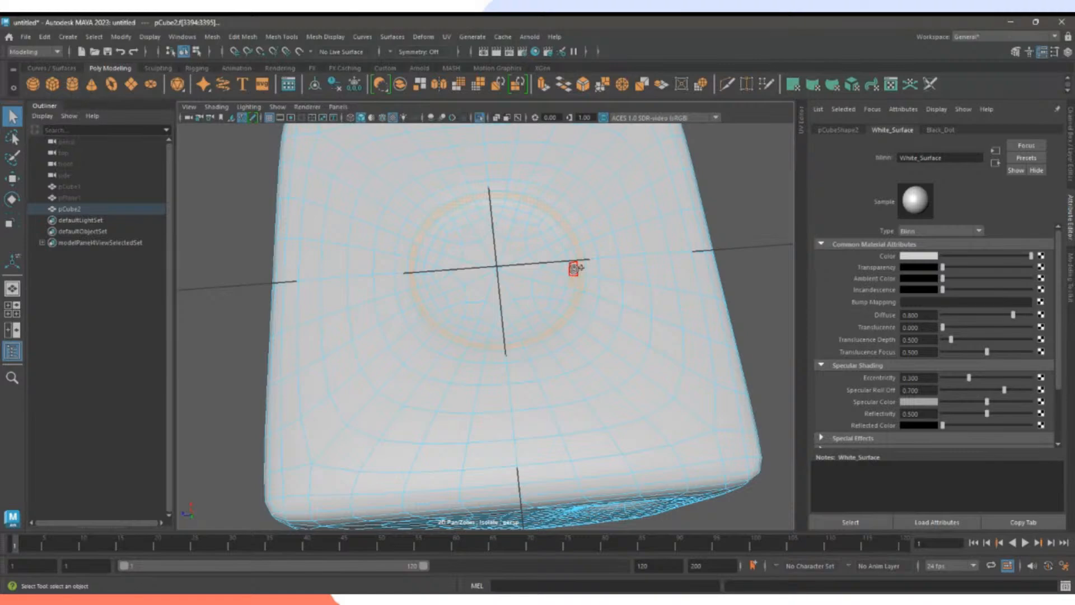
mouse_move(575, 268)
mouse_down()
mouse_move(507, 207)
mouse_move(532, 208)
mouse_move(453, 213)
mouse_move(420, 264)
mouse_up()
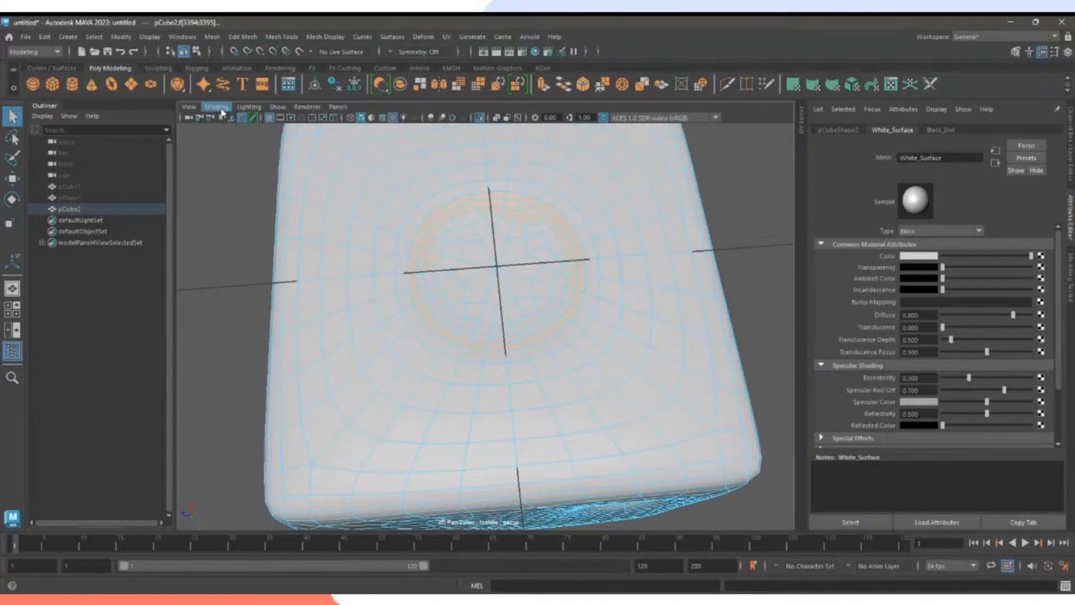
Turn on default-material shading and add the dimple's inner faces to the selection.
click(261, 254)
alt+middle_drag(367, 234, 375, 250)
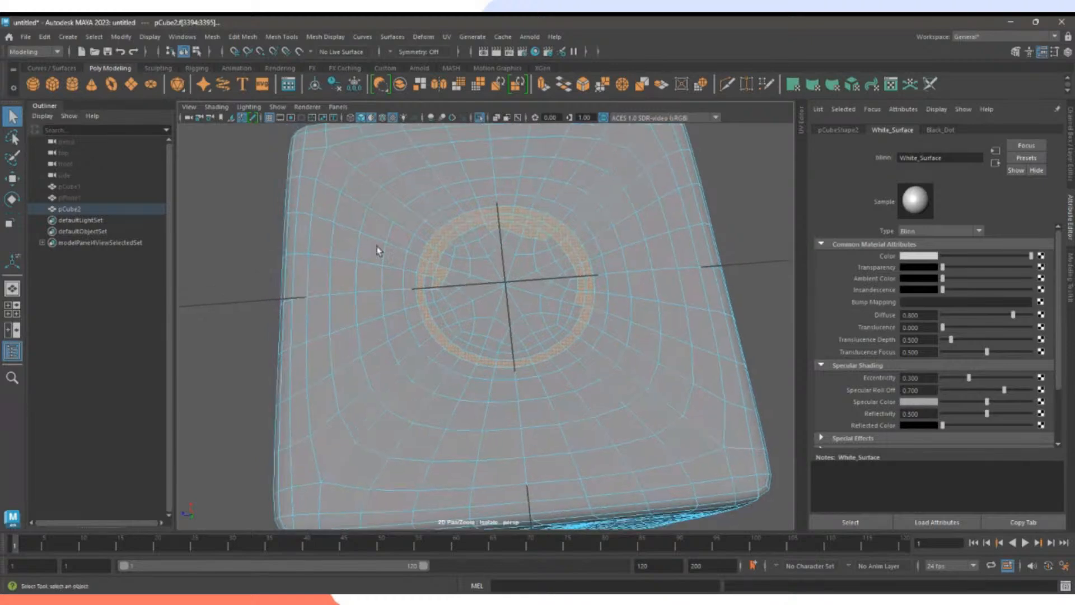
mouse_move(482, 230)
shift+mouse_down()
mouse_move(447, 252)
mouse_move(449, 324)
mouse_move(532, 356)
mouse_move(564, 340)
mouse_move(523, 355)
mouse_move(480, 348)
mouse_move(570, 316)
mouse_move(558, 244)
mouse_move(507, 236)
shift+mouse_up()
mouse_move(544, 279)
shift+mouse_down()
mouse_move(487, 269)
mouse_move(458, 292)
mouse_move(497, 262)
mouse_move(499, 318)
shift+mouse_up()
scroll(591, 297, down, 5)
scroll(583, 317, up, 3)
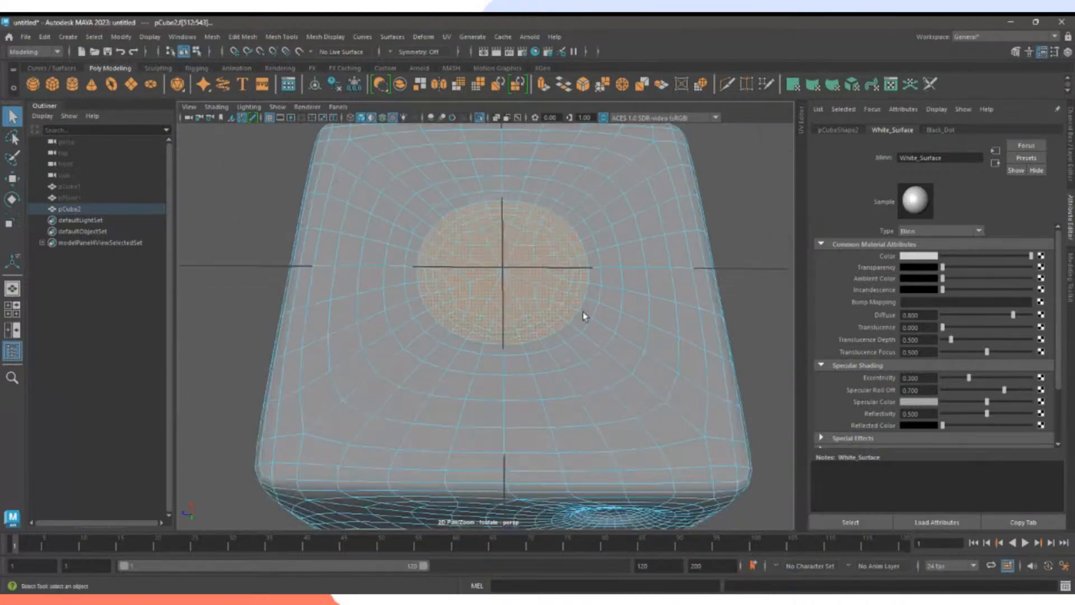
Assign the existing Black_Dot material to the selected top-dimple faces.
right_click(546, 248)
mouse_move(588, 555)
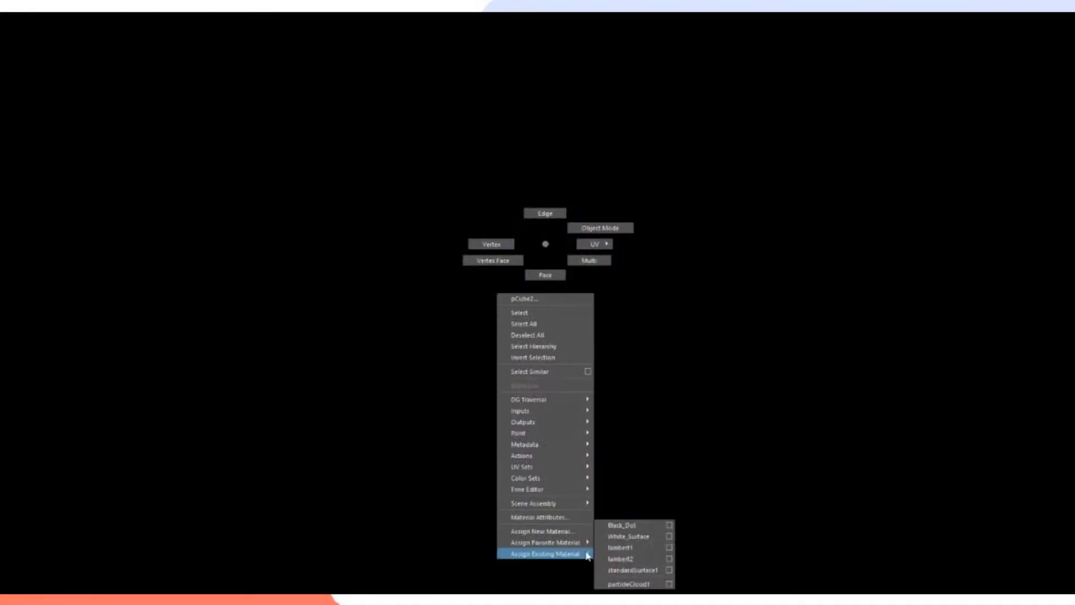
click(636, 531)
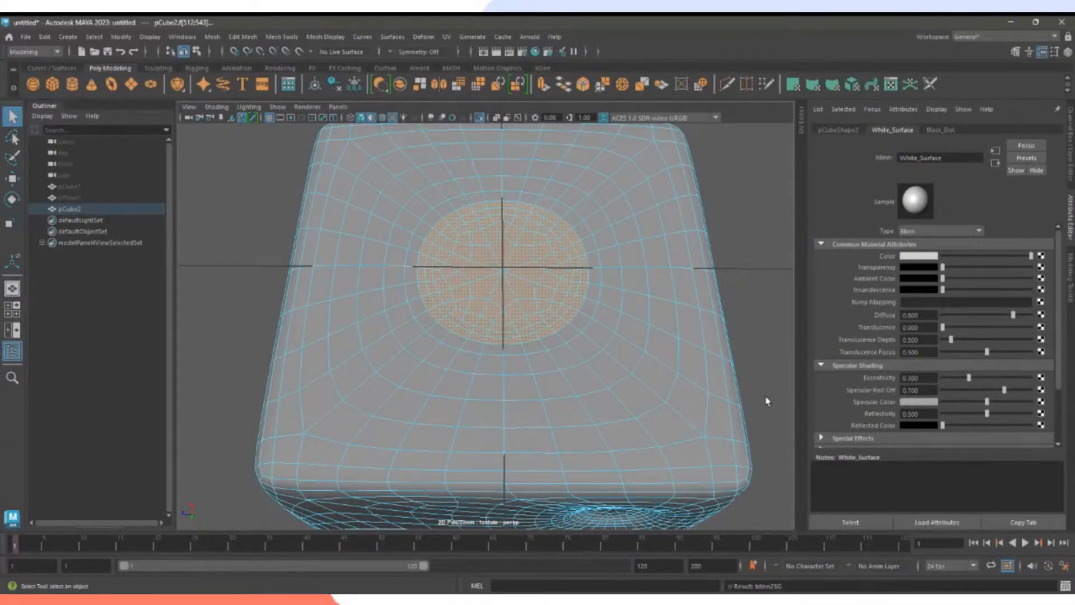
scroll(746, 323, down, 3)
mouse_move(746, 323)
alt+mouse_down()
mouse_move(594, 377)
mouse_move(538, 319)
alt+mouse_up()
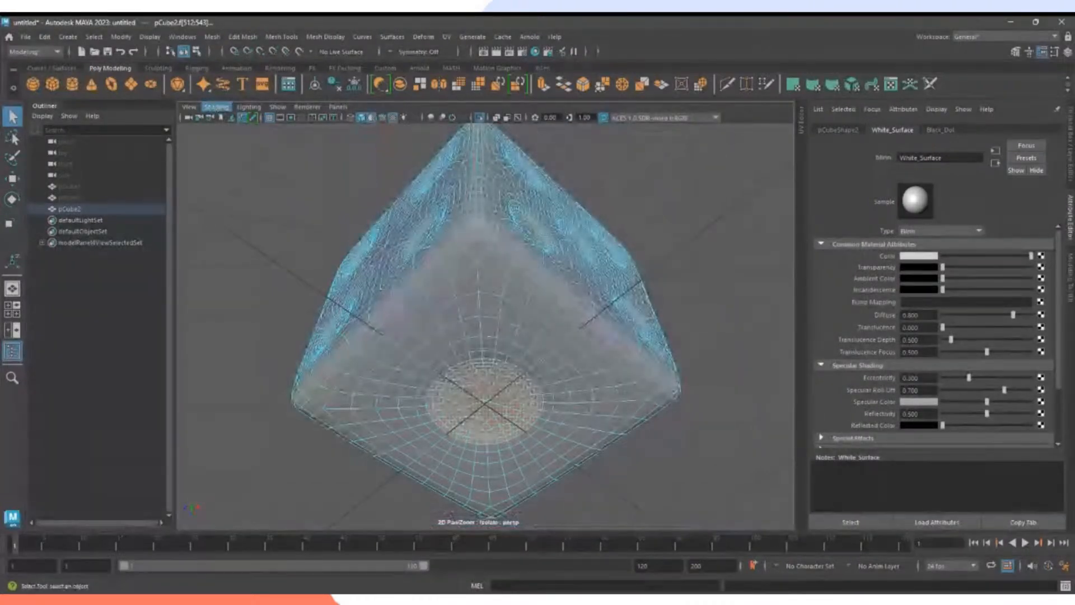
click(311, 203)
Turn default-material shading off to show the real material colours again.
click(247, 262)
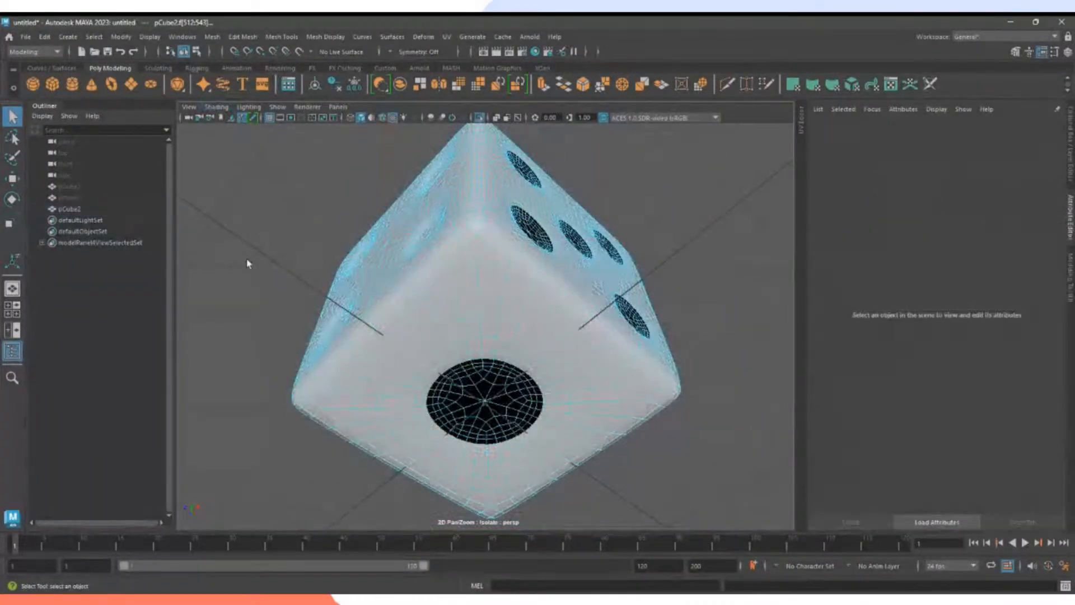
mouse_move(247, 261)
alt+mouse_down()
mouse_move(302, 209)
mouse_move(468, 297)
alt+mouse_up()
scroll(493, 355, up, 8)
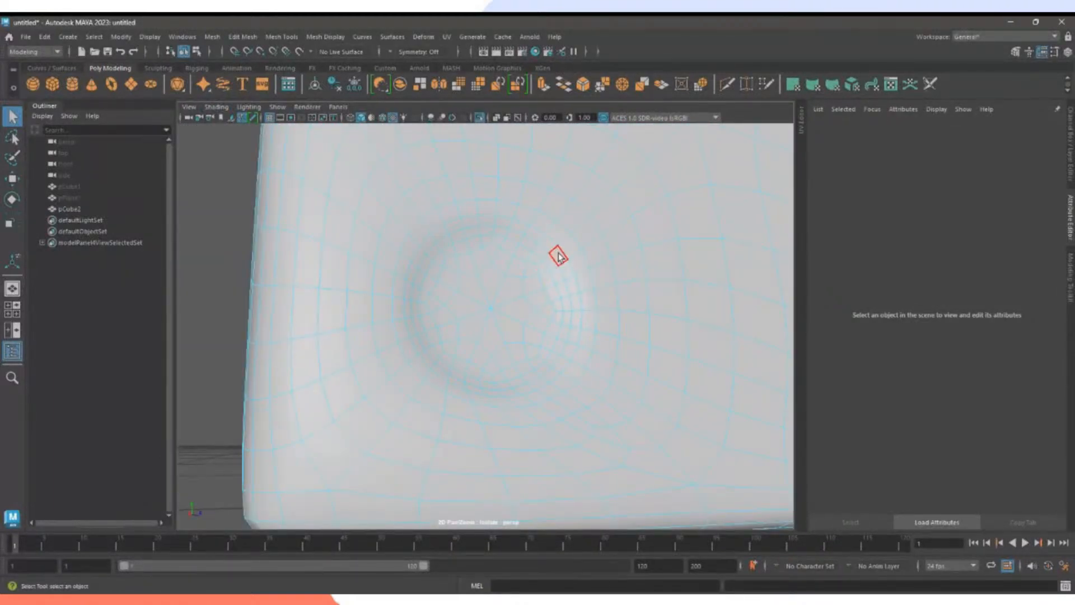
Select the next dimple's rim and inner face loops, plus its remaining inner faces.
click(559, 257)
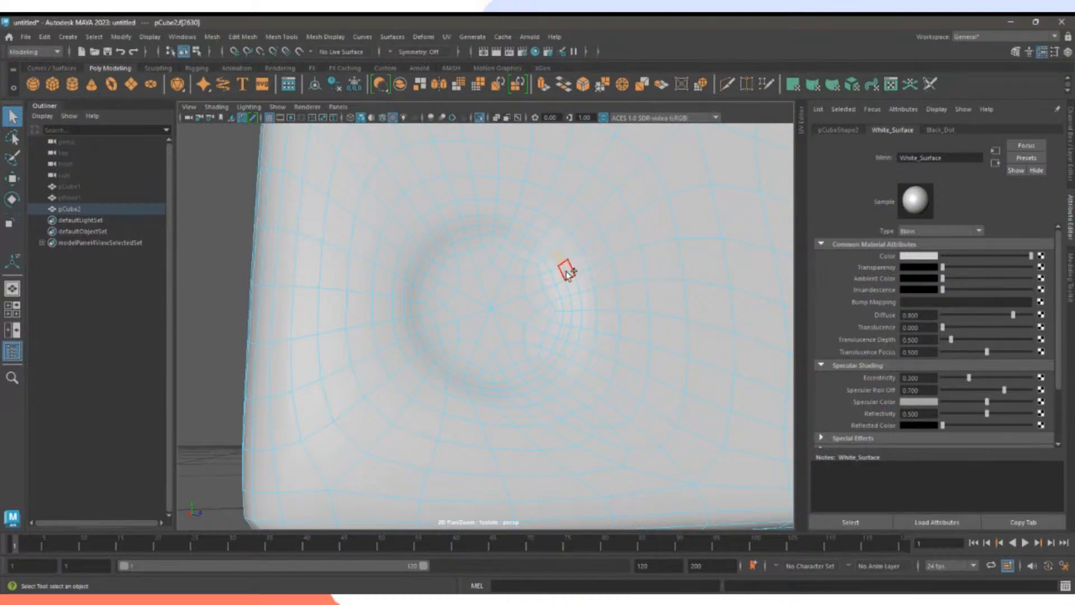
double_click(567, 272)
shift+double_click(548, 271)
mouse_move(546, 275)
mouse_down()
mouse_move(554, 330)
mouse_move(486, 377)
mouse_move(441, 352)
mouse_move(439, 257)
mouse_move(474, 244)
mouse_move(538, 259)
mouse_move(446, 284)
mouse_move(489, 259)
mouse_move(452, 267)
mouse_move(449, 336)
mouse_move(506, 363)
mouse_move(528, 353)
mouse_move(535, 291)
mouse_move(541, 319)
mouse_move(481, 328)
mouse_up()
scroll(480, 327, down, 5)
alt+drag(620, 334, 543, 271)
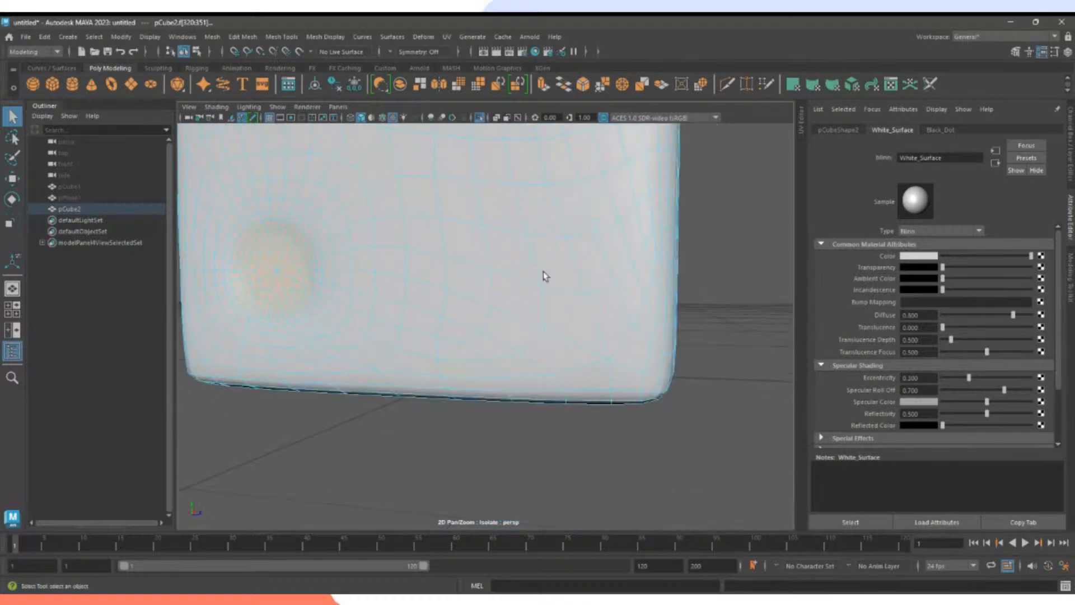
alt+middle_drag(543, 271, 484, 480)
scroll(487, 324, up, 3)
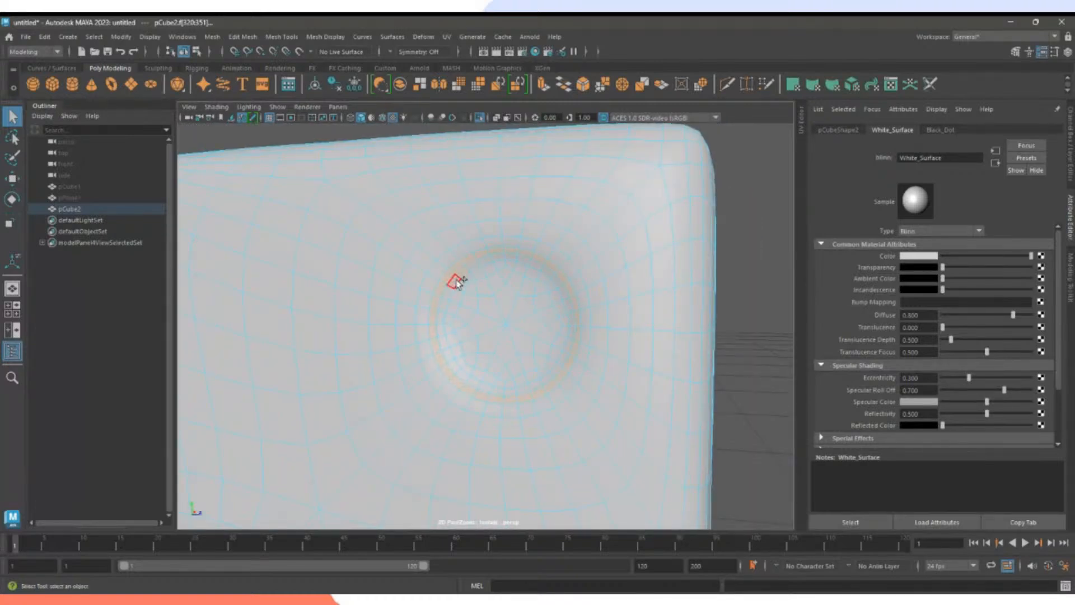
mouse_move(480, 272)
mouse_down()
mouse_move(458, 298)
mouse_move(451, 334)
mouse_move(460, 314)
mouse_move(538, 367)
mouse_move(558, 339)
mouse_move(563, 294)
mouse_move(543, 272)
mouse_move(515, 315)
mouse_move(509, 270)
mouse_move(468, 338)
mouse_move(485, 338)
mouse_move(497, 365)
mouse_move(479, 360)
mouse_move(539, 345)
mouse_move(543, 297)
mouse_up()
Reframe the cube and add the dimple's outer ring and lower ring faces to the selection.
alt+right_drag(543, 297, 662, 353)
shift+click(548, 291)
shift+double_click(532, 299)
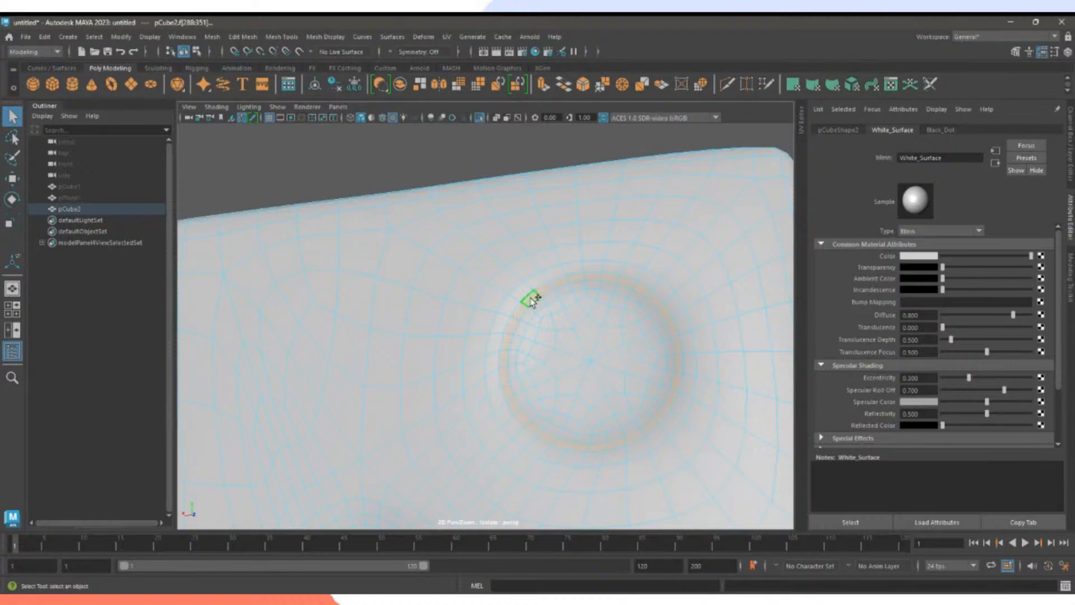
mouse_move(548, 297)
shift+mouse_down()
mouse_move(516, 355)
mouse_move(521, 384)
mouse_move(595, 435)
mouse_move(664, 395)
shift+mouse_up()
mouse_move(543, 415)
shift+mouse_down()
mouse_move(612, 420)
mouse_move(652, 398)
mouse_move(643, 311)
mouse_move(551, 307)
mouse_move(523, 369)
mouse_move(543, 407)
mouse_move(549, 336)
mouse_move(607, 336)
mouse_move(589, 335)
mouse_move(654, 354)
mouse_move(576, 395)
mouse_move(528, 352)
shift+mouse_up()
Trim stray faces, then select the middle dimple's rim loop, inner loop and inner ring faces.
shift+click(557, 359)
shift+click(575, 383)
scroll(654, 406, down, 5)
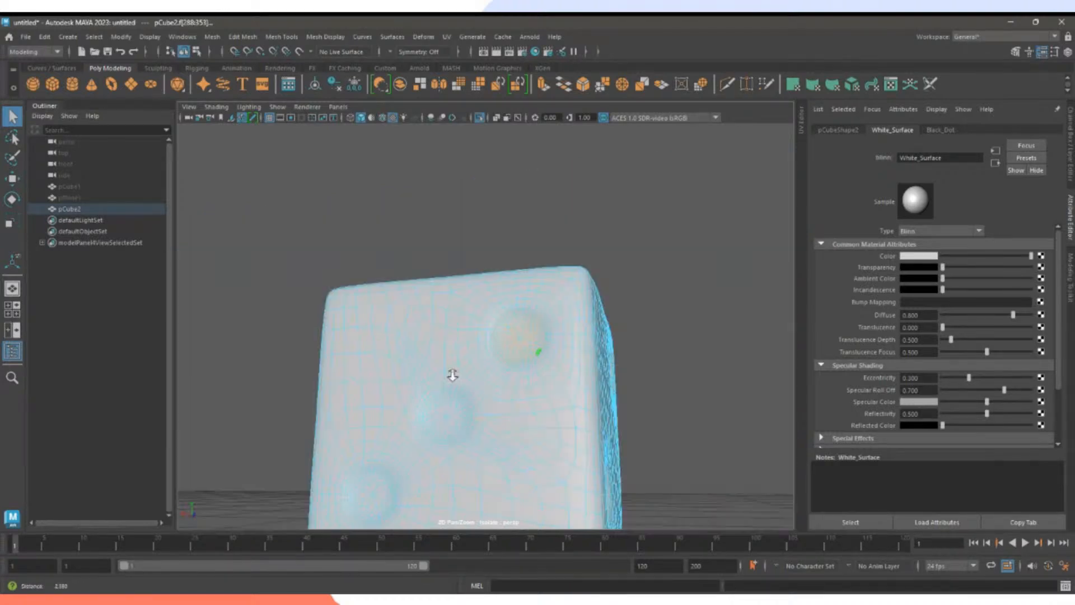
scroll(549, 401, up, 3)
mouse_move(549, 401)
alt+middle_down()
mouse_move(582, 362)
mouse_move(539, 393)
alt+middle_up()
alt+right_drag(538, 393, 630, 372)
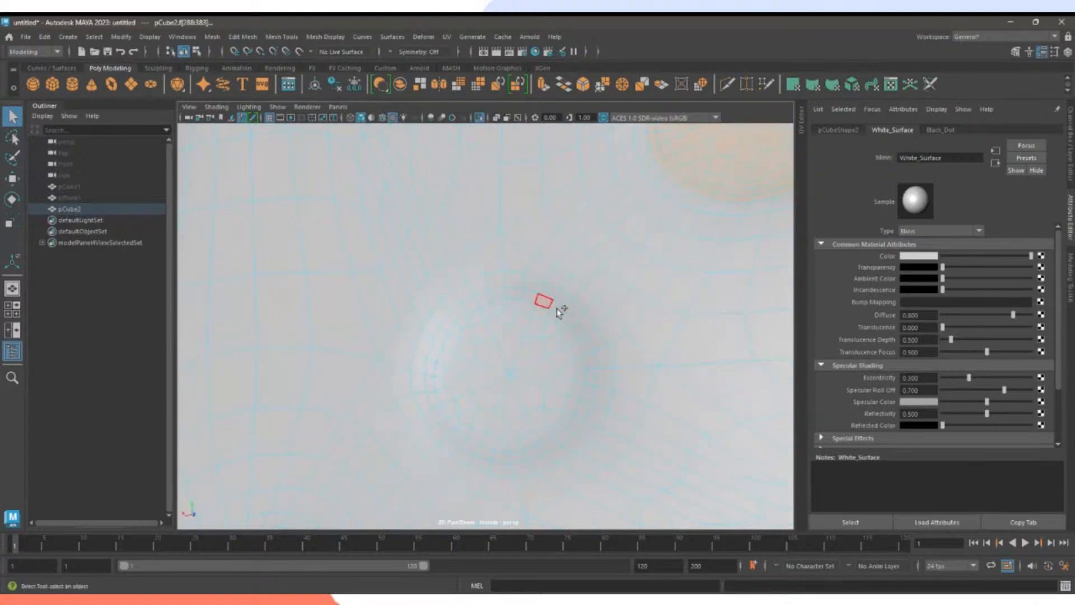
shift+click(512, 281)
shift+double_click(527, 285)
shift+click(526, 295)
shift+double_click(545, 301)
mouse_move(511, 302)
shift+mouse_down()
mouse_move(446, 357)
mouse_move(468, 434)
mouse_move(523, 441)
mouse_move(579, 367)
mouse_move(508, 306)
mouse_move(553, 395)
mouse_move(542, 351)
mouse_move(494, 433)
mouse_move(470, 405)
mouse_move(472, 352)
mouse_move(504, 332)
mouse_move(510, 364)
shift+mouse_up()
Select the lower-left dimple's rim loop, inner loop and remaining interior faces.
alt+right_drag(626, 397, 581, 398)
alt+middle_drag(580, 398, 549, 329)
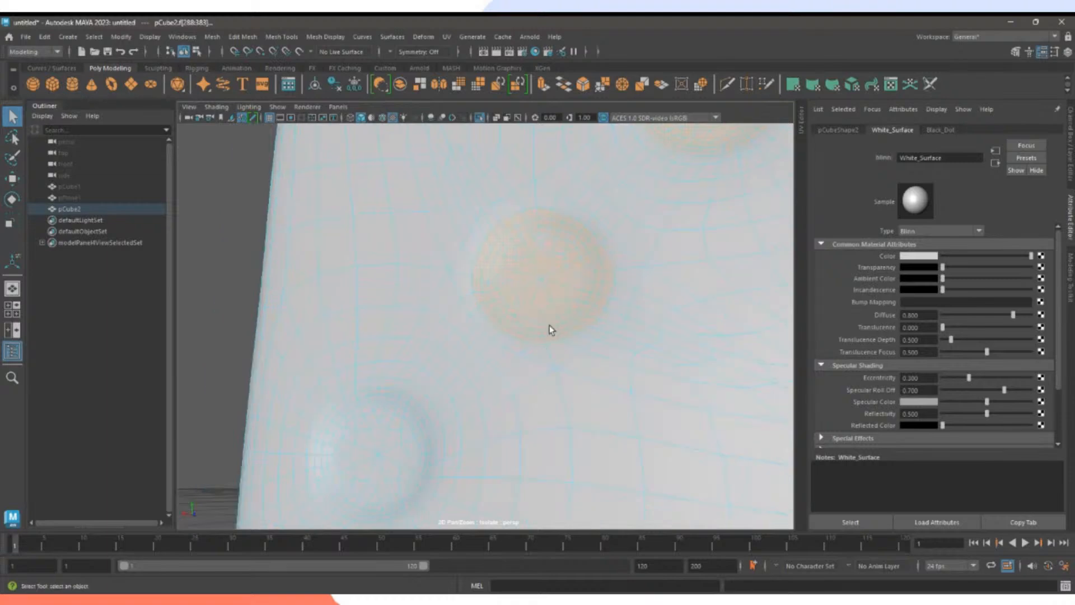
alt+middle_drag(431, 476, 589, 383)
alt+right_drag(589, 383, 631, 351)
shift+click(609, 284)
shift+double_click(620, 290)
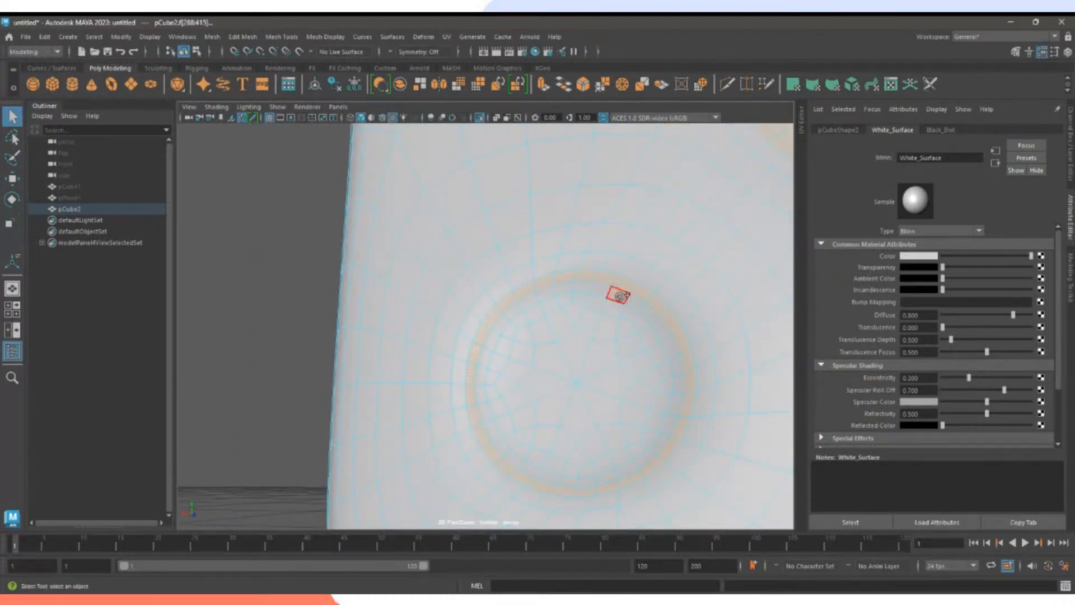
shift+click(619, 296)
shift+double_click(632, 303)
mouse_move(627, 311)
shift+mouse_down()
mouse_move(548, 305)
mouse_move(512, 316)
mouse_move(494, 384)
mouse_move(528, 455)
mouse_move(619, 456)
mouse_move(643, 432)
mouse_move(655, 355)
mouse_move(644, 322)
mouse_move(665, 391)
mouse_move(572, 459)
mouse_move(519, 446)
mouse_move(645, 405)
mouse_move(653, 365)
mouse_move(629, 343)
mouse_move(638, 390)
mouse_move(576, 343)
mouse_move(588, 321)
shift+mouse_up()
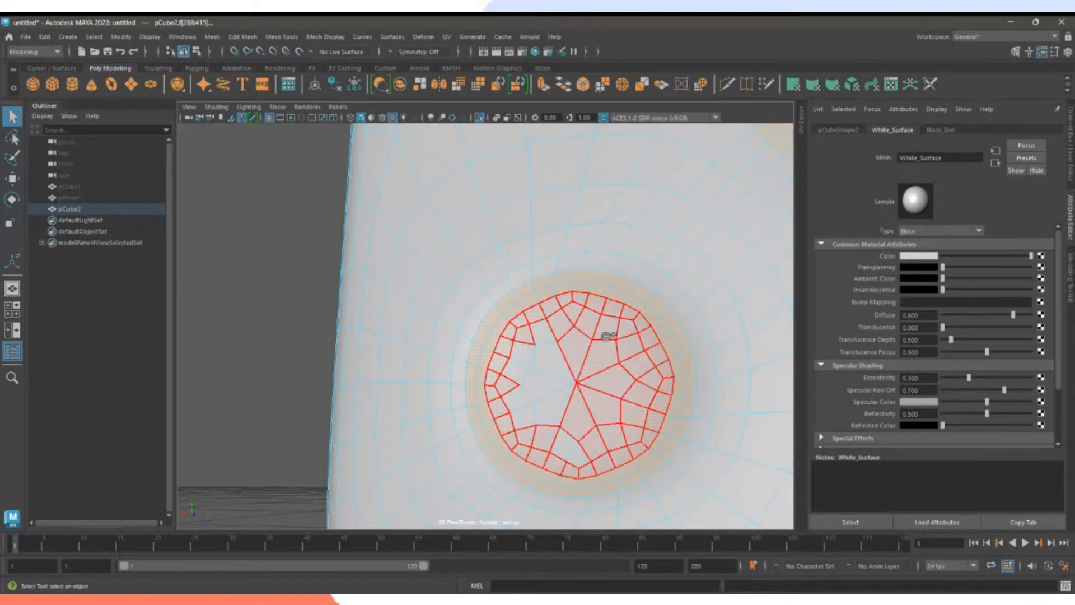
mouse_move(550, 368)
shift+mouse_down()
mouse_move(524, 401)
mouse_move(566, 403)
mouse_move(523, 350)
mouse_move(550, 362)
shift+mouse_up()
Assign an existing material to the selected dimple faces from the face marking menu.
scroll(490, 384, down, 5)
alt+drag(489, 385, 465, 348)
mouse_move(498, 319)
shift+right_down()
mouse_move(525, 557)
mouse_move(511, 554)
mouse_move(506, 327)
mouse_move(495, 318)
shift+right_up()
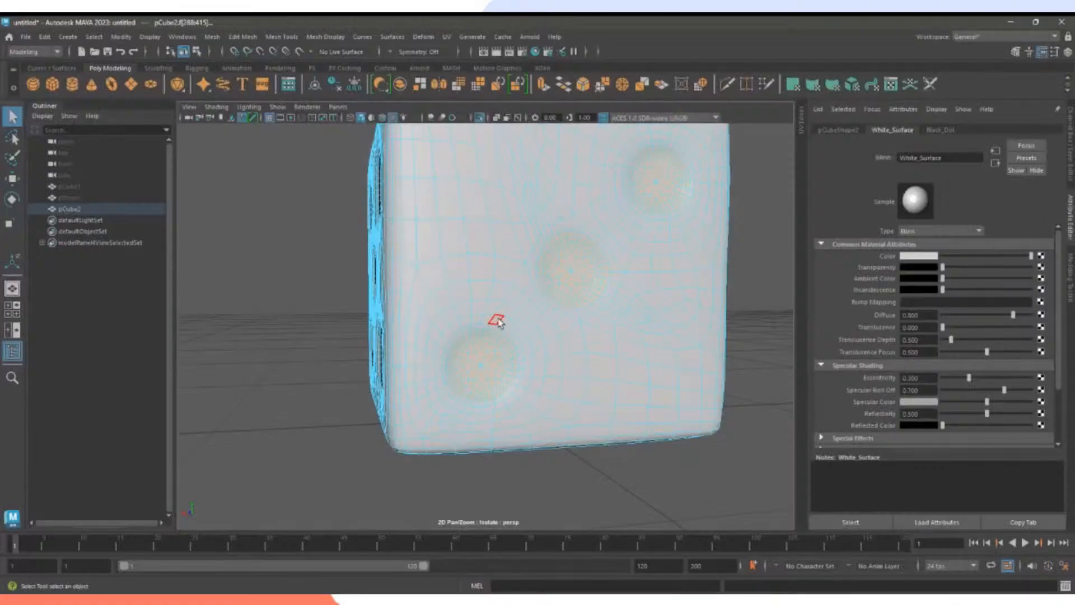
right_drag(493, 274, 568, 527)
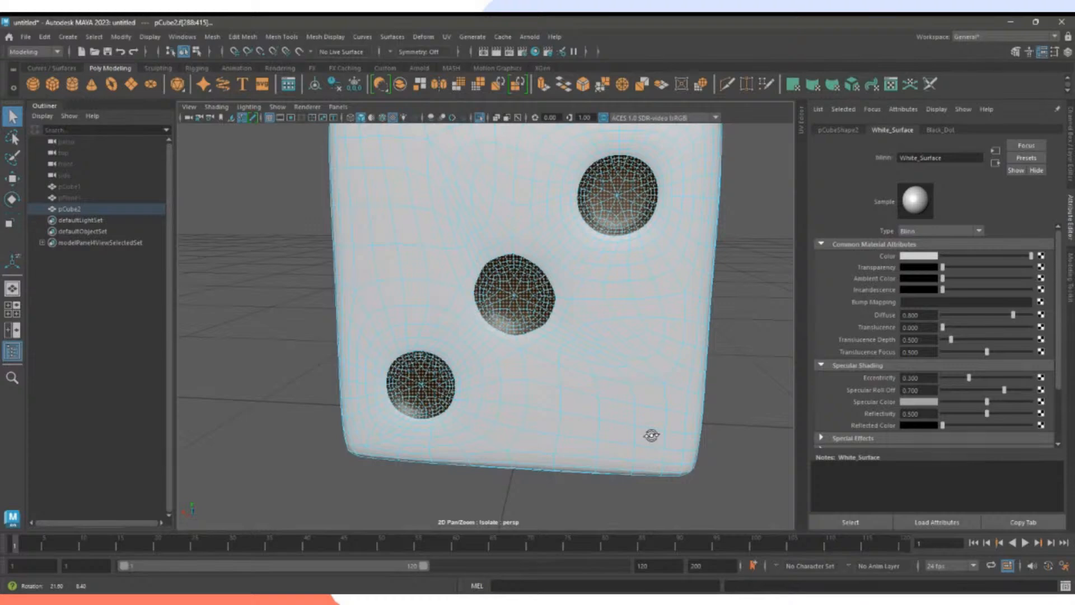
Orbit to the three-dot face and Ctrl-marquee the upper-right dot's faces out of the selection.
alt+drag(651, 435, 650, 425)
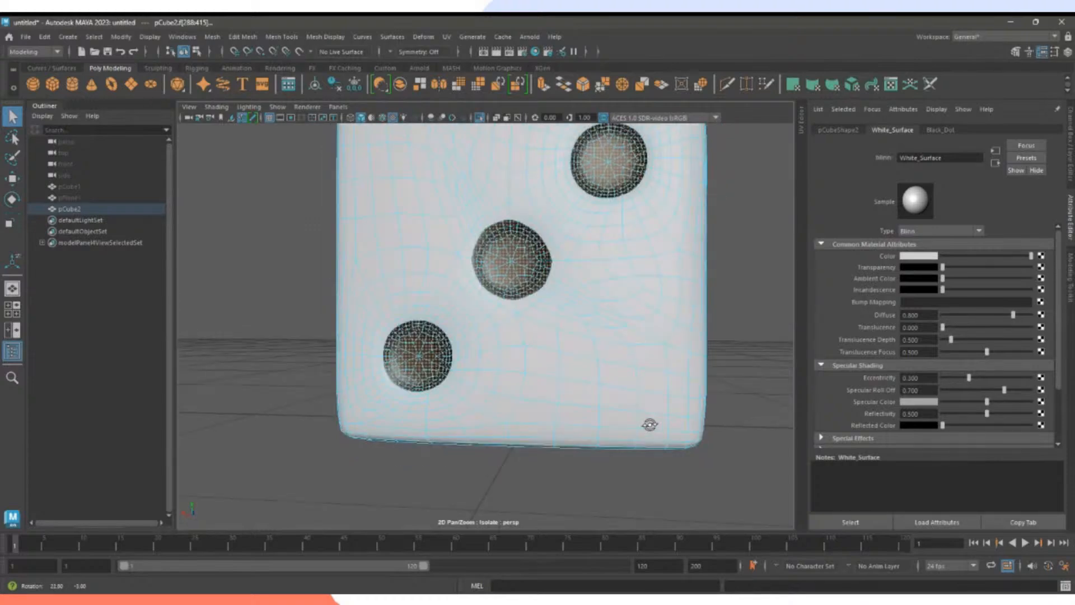
alt+middle_drag(553, 311, 542, 385)
scroll(542, 386, up, 2)
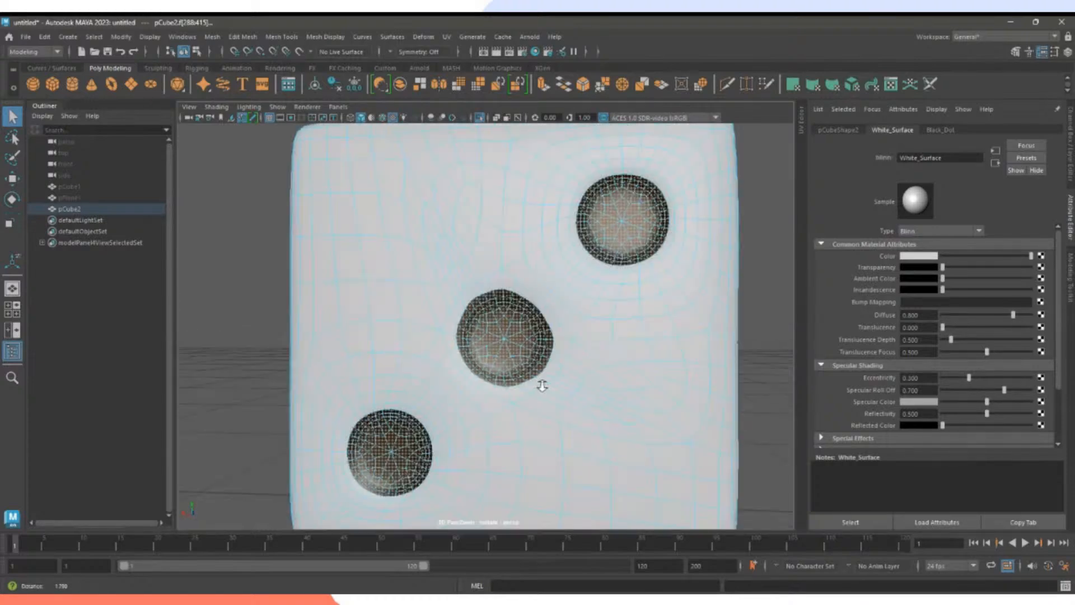
scroll(542, 386, up, 3)
scroll(631, 404, down, 4)
alt+drag(594, 353, 570, 351)
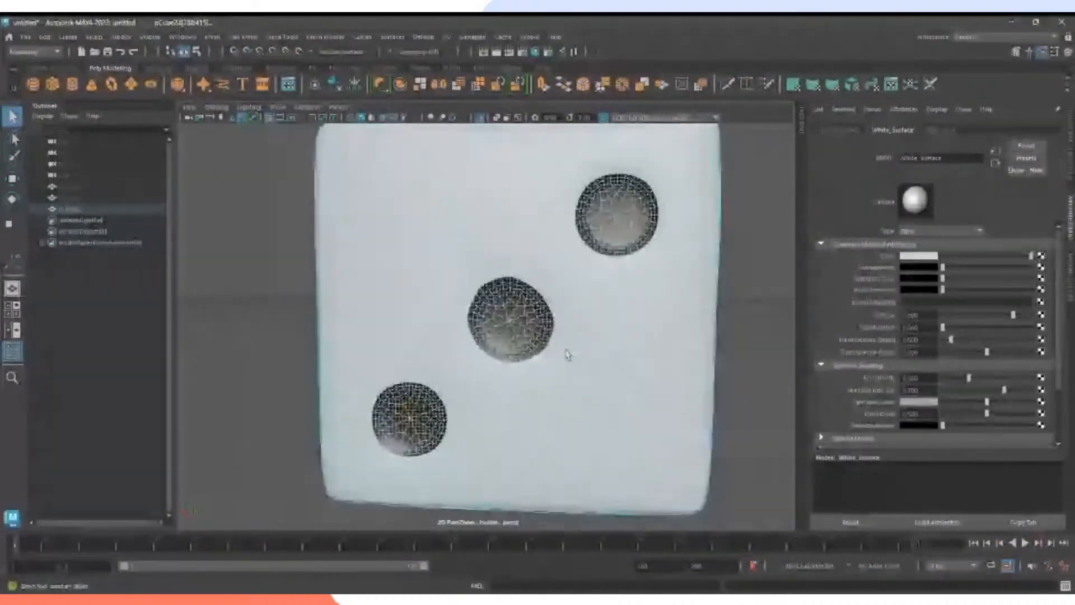
scroll(570, 351, up, 2)
scroll(472, 360, down, 3)
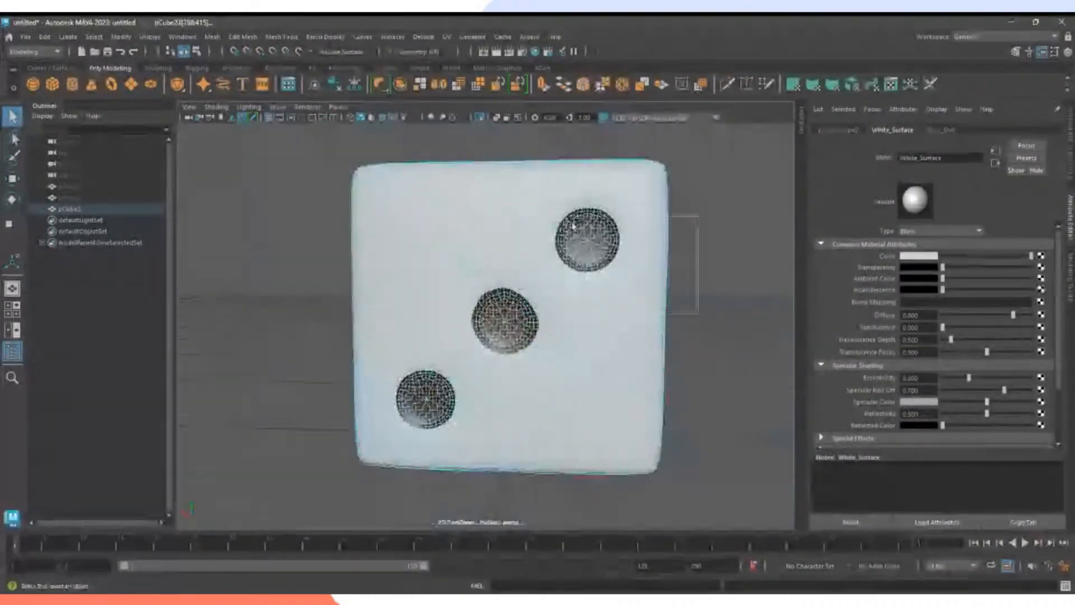
alt+drag(627, 392, 462, 421)
alt+middle_drag(710, 347, 554, 371)
ctrl+drag(618, 381, 472, 223)
alt+middle_drag(449, 481, 633, 296)
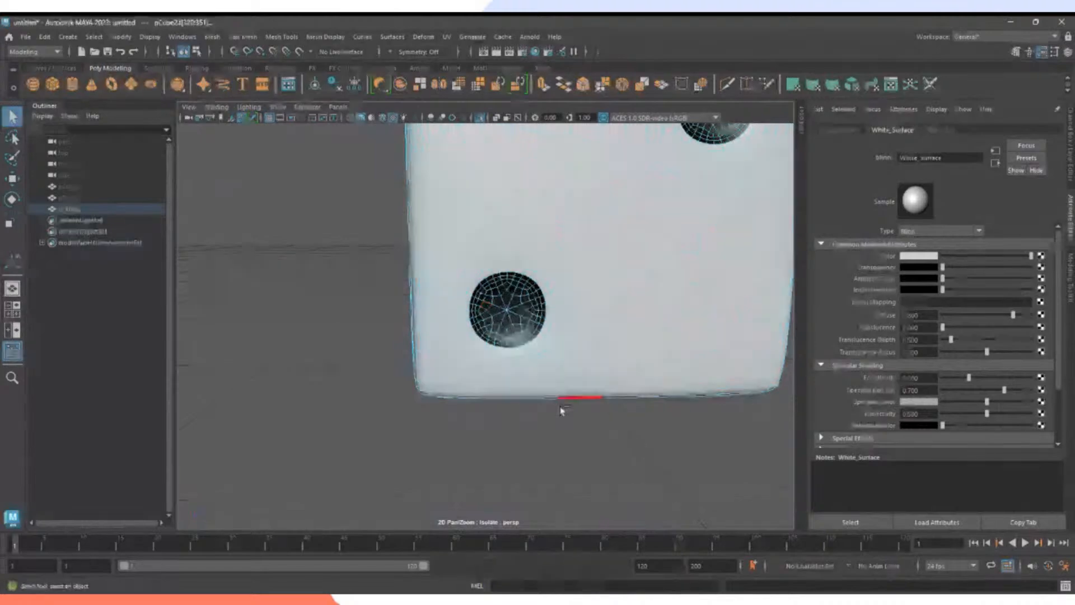
Circularize the centre dot's faces from the Poly Modeling shelf into a round dimple.
alt+drag(563, 410, 418, 362)
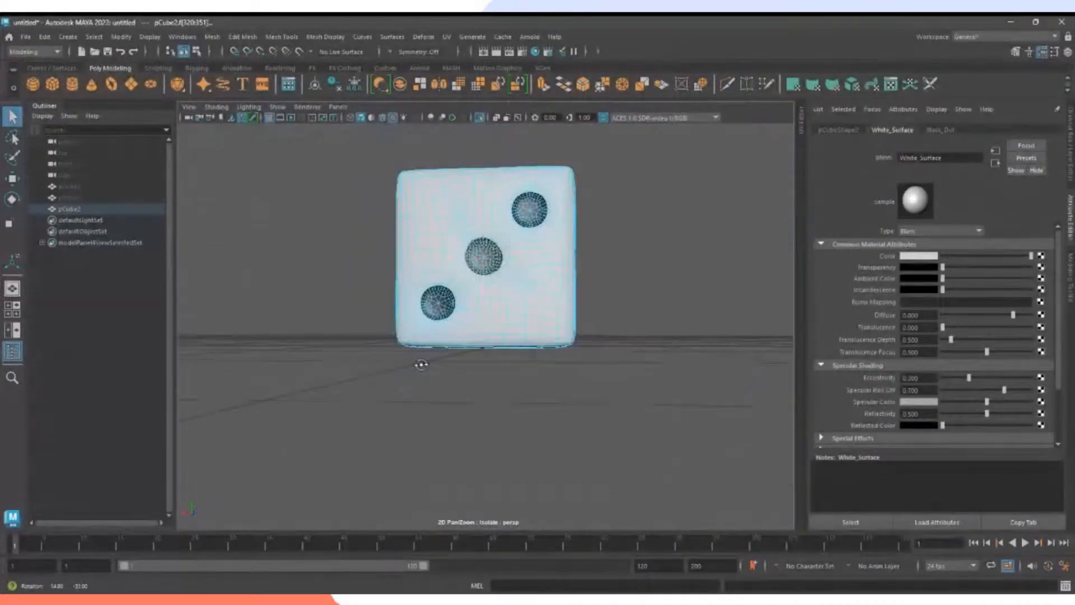
alt+right_drag(418, 363, 621, 390)
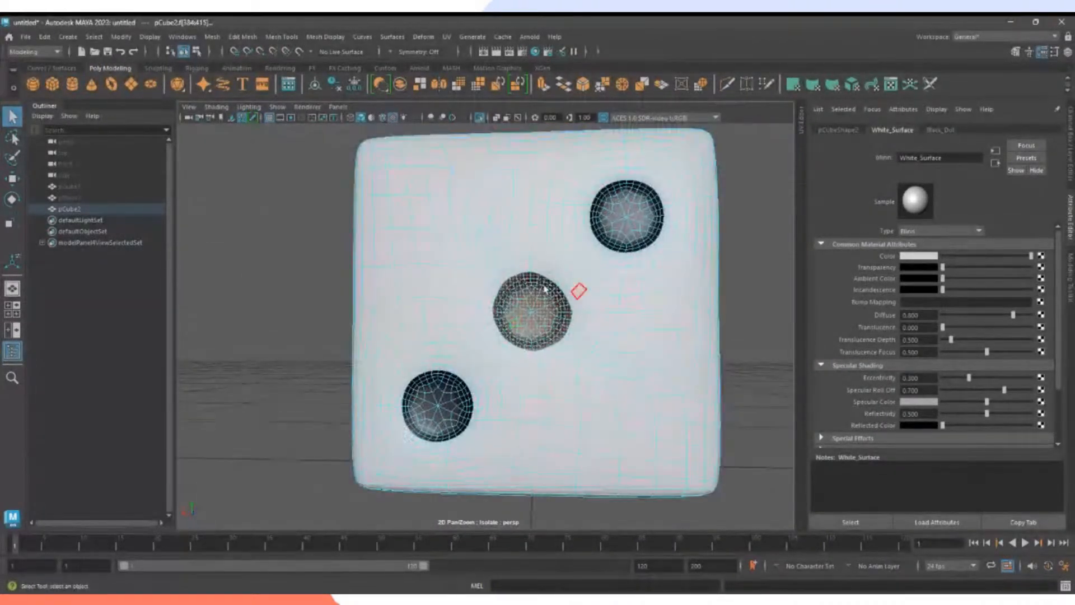
alt+middle_drag(557, 347, 504, 354)
click(680, 88)
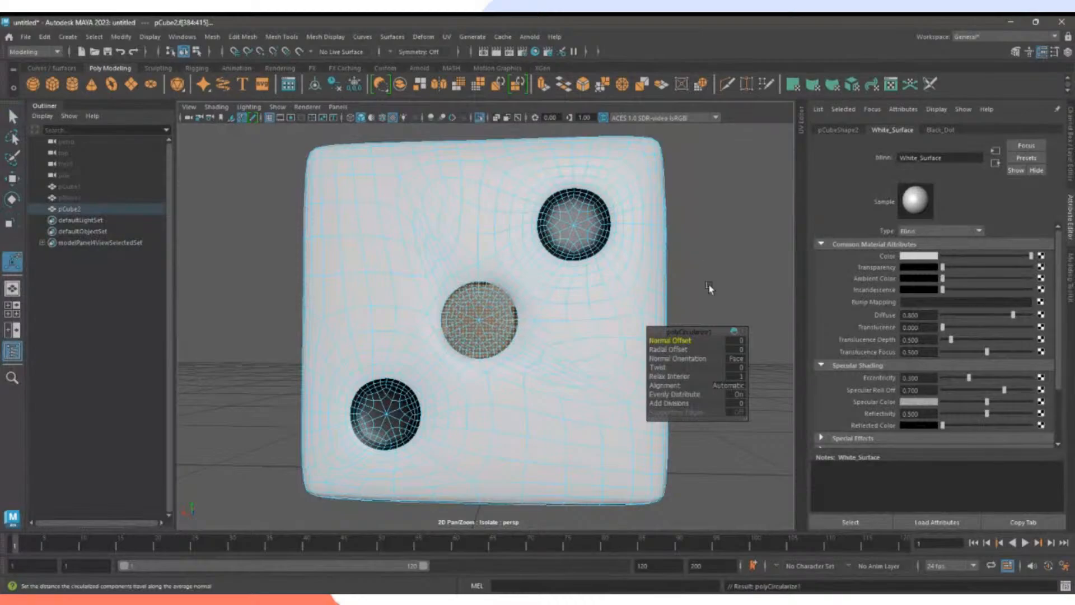
Clear the face selection, return to Object Mode and orbit to inspect the die.
click(731, 307)
alt+right_drag(732, 307, 648, 320)
right_drag(555, 275, 597, 289)
alt+drag(674, 338, 606, 401)
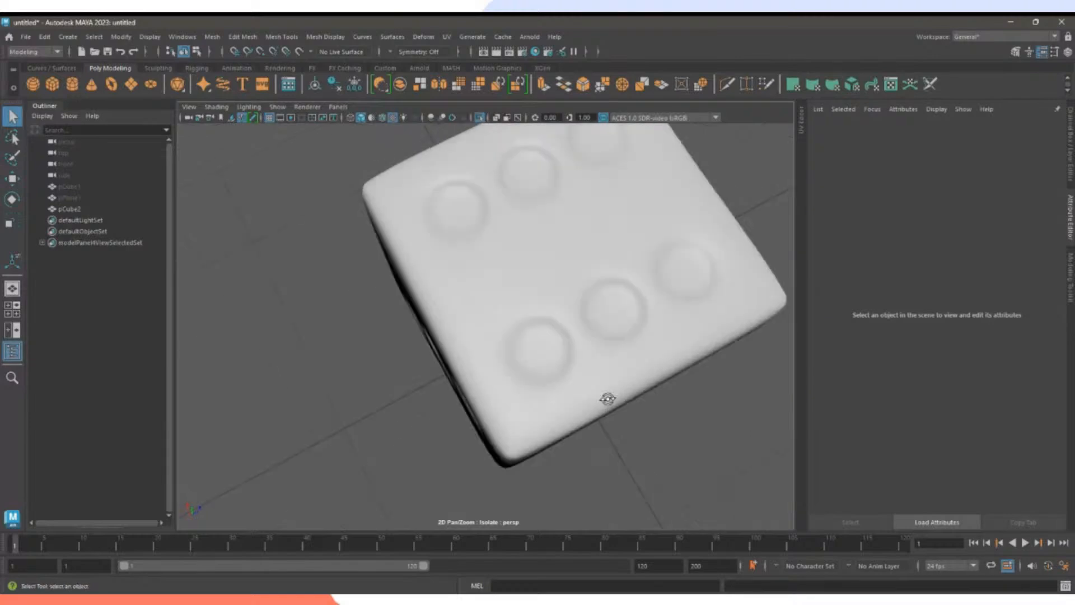
Switch to face selection on the six-dot face and pick a dimple rim, undoing an accidental all-face selection.
alt+middle_drag(631, 363, 576, 391)
alt+right_drag(576, 392, 600, 404)
alt+drag(515, 394, 589, 339)
alt+middle_drag(513, 249, 526, 334)
alt+middle_drag(601, 231, 552, 276)
scroll(552, 276, up, 2)
right_drag(528, 246, 524, 278)
click(527, 264)
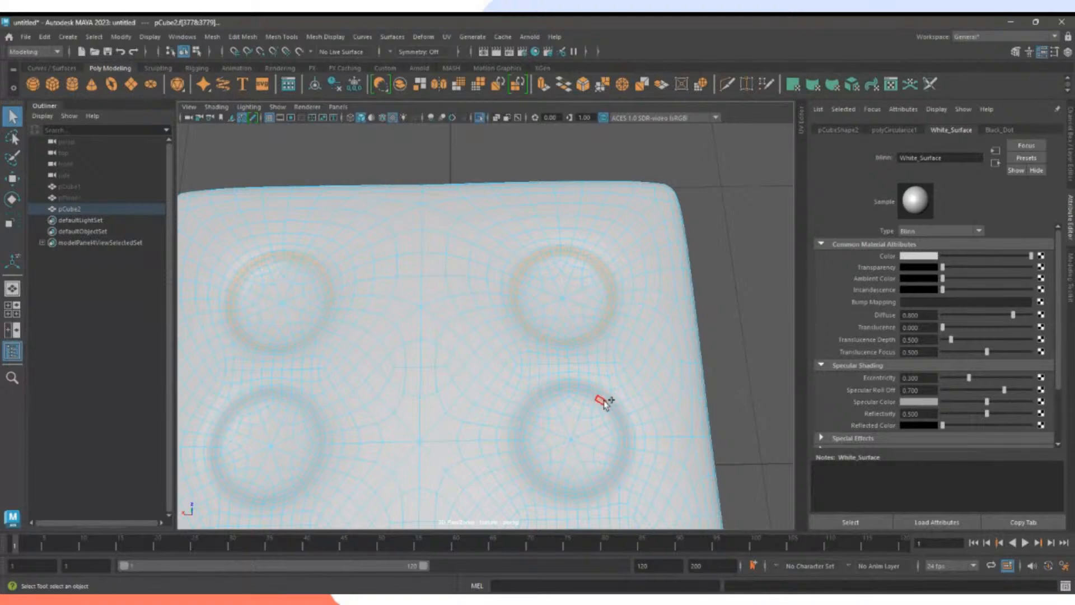
shift+double_click(554, 389)
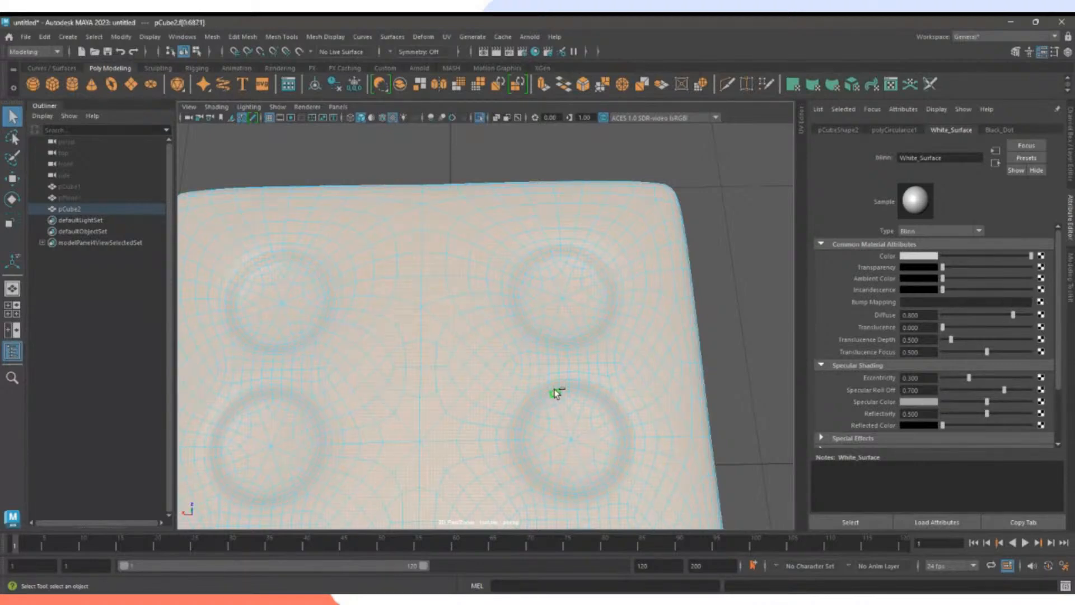
key(ctrl+z)
Add the face rings of the lower and lower-left dimples to the selection.
alt+middle_drag(563, 427, 611, 338)
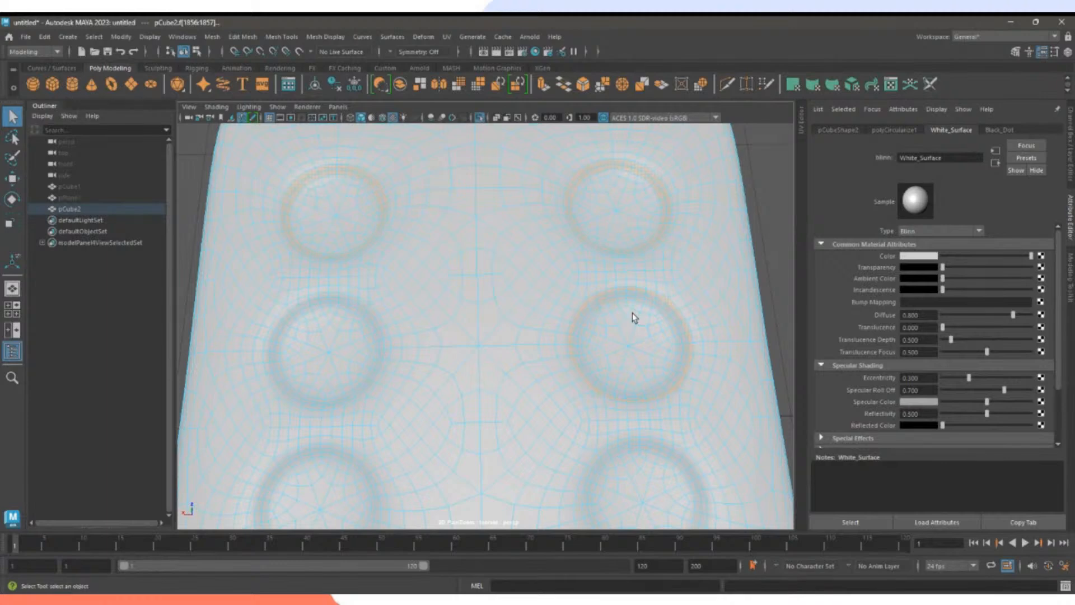
scroll(632, 312, up, 5)
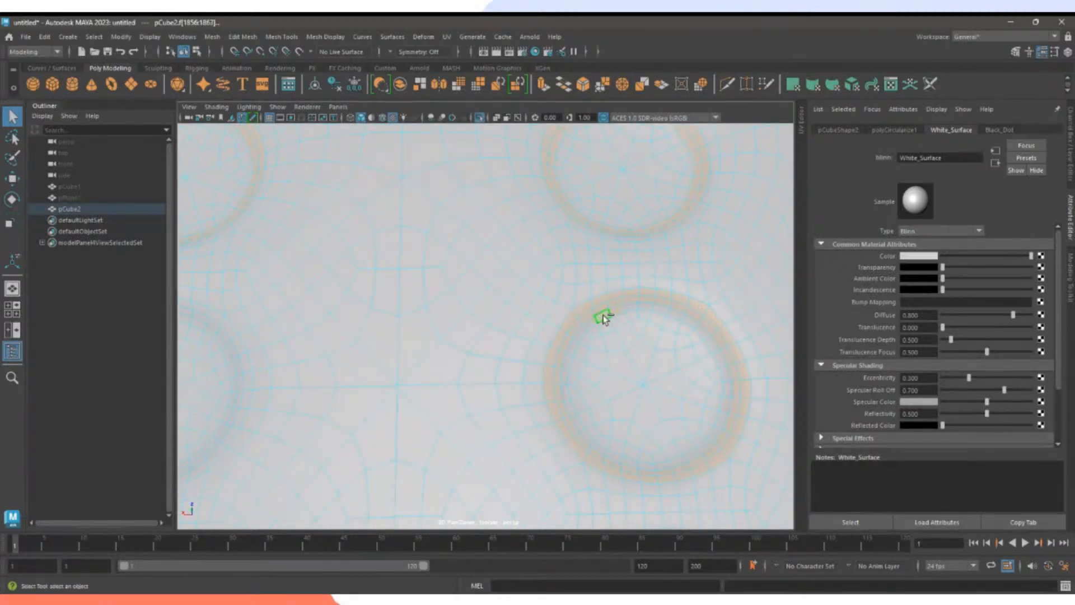
alt+middle_drag(328, 379, 556, 277)
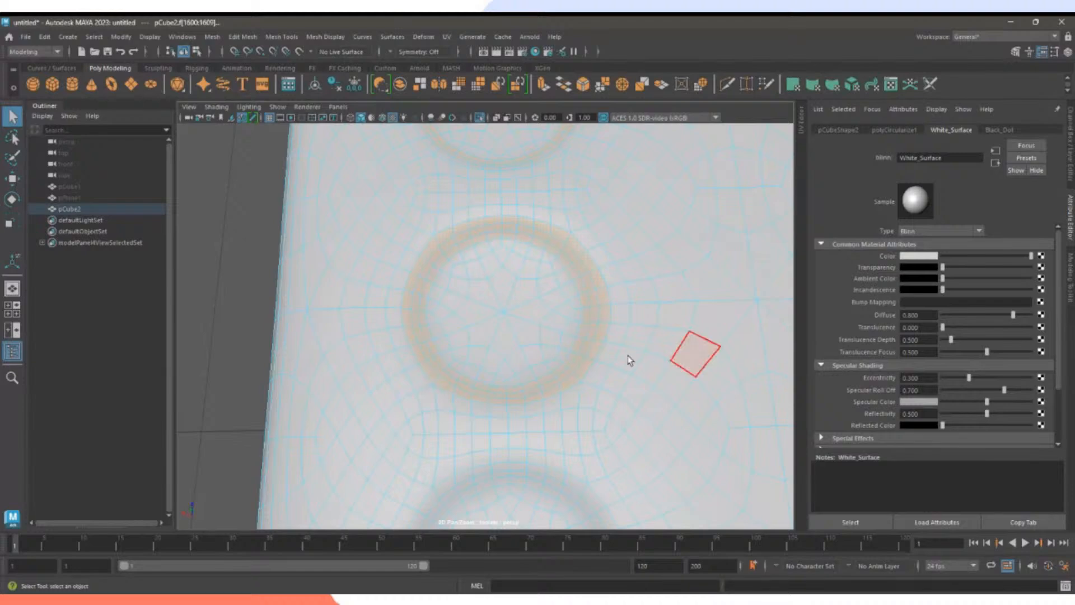
alt+right_drag(629, 360, 559, 307)
alt+middle_drag(559, 307, 444, 330)
alt+right_drag(444, 331, 634, 346)
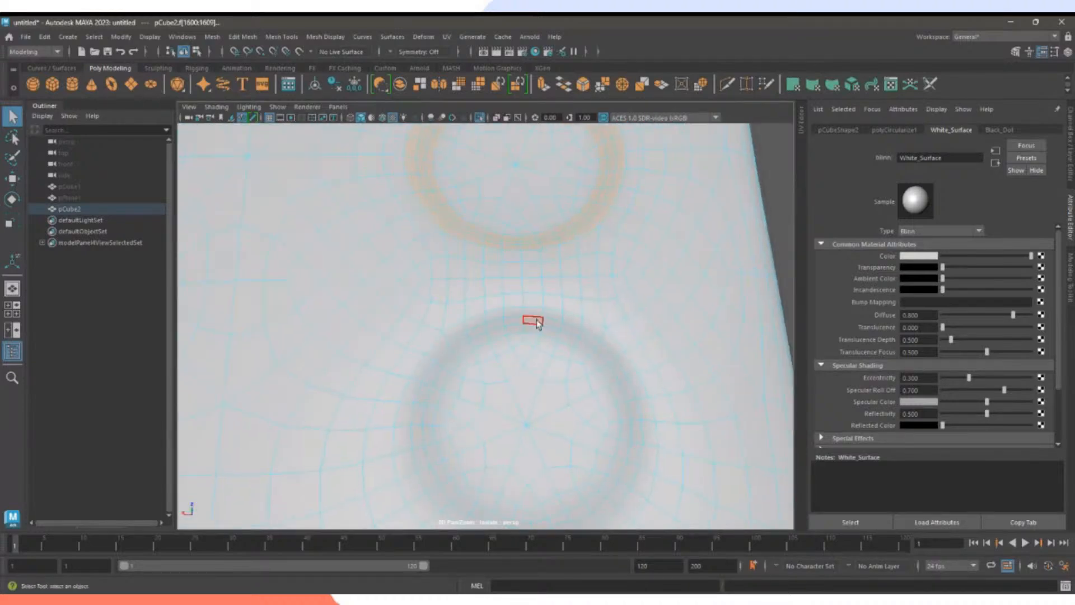
shift+double_click(548, 313)
alt+middle_drag(451, 361, 600, 375)
shift+click(562, 291)
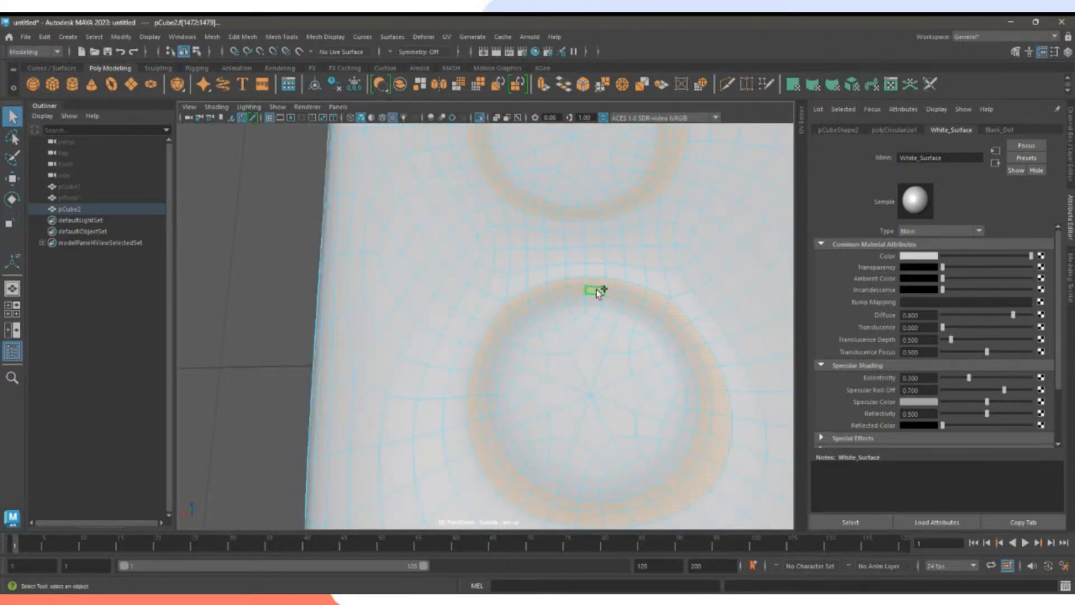
shift+click(655, 338)
Undo two stray selections and paint-select the upper right-column dimple's inner faces.
scroll(672, 318, down, 5)
alt+middle_drag(652, 380, 617, 406)
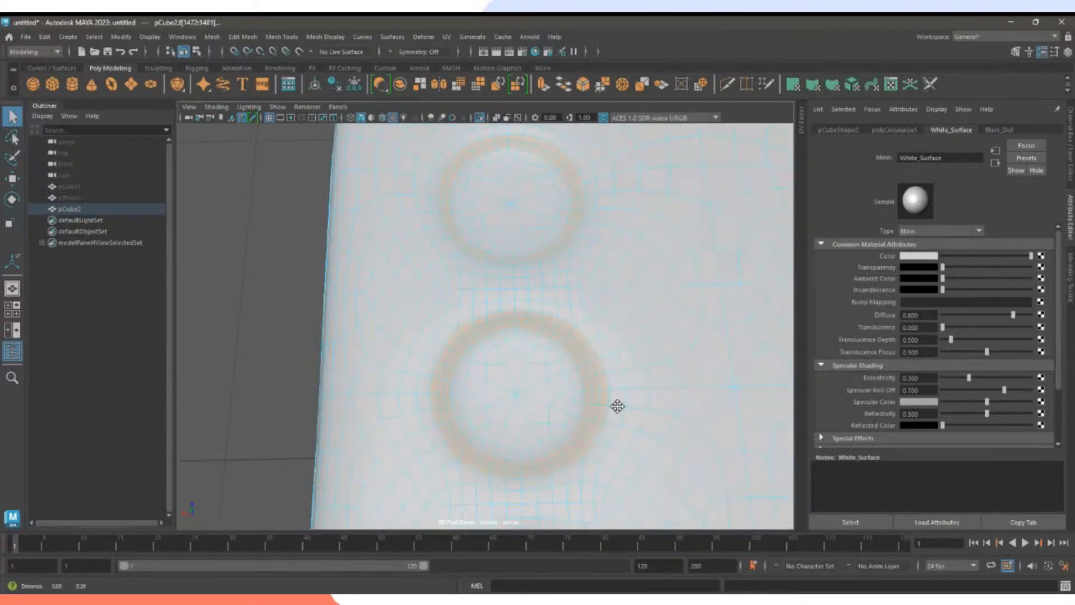
alt+middle_drag(598, 276, 391, 353)
alt+right_drag(391, 353, 615, 326)
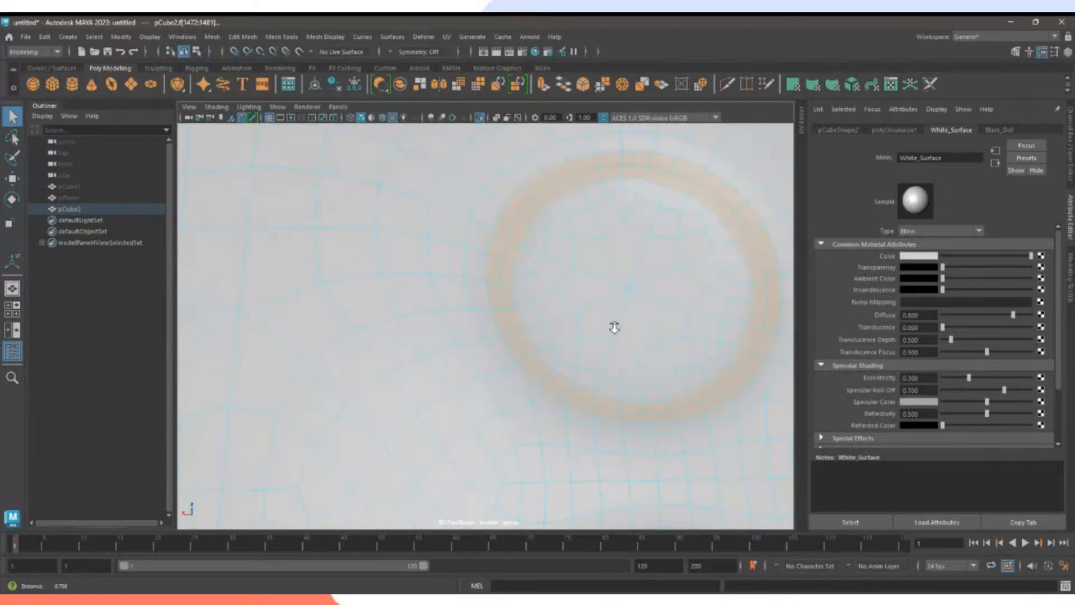
shift+drag(621, 184, 544, 238)
key(ctrl+z)
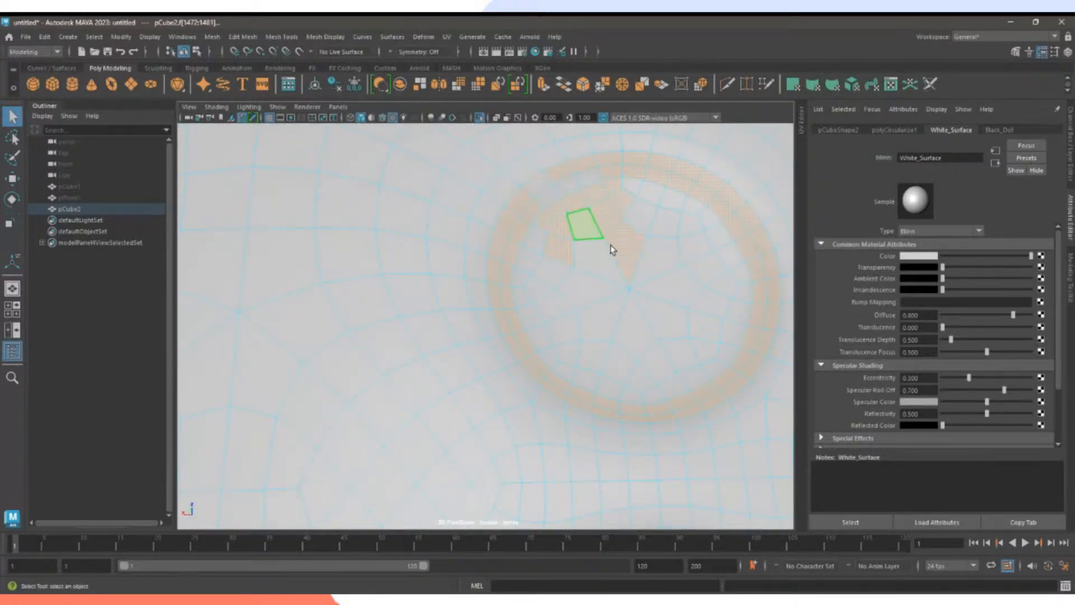
key(ctrl+z)
mouse_move(616, 183)
shift+mouse_down()
mouse_move(540, 224)
mouse_move(523, 302)
mouse_move(612, 379)
mouse_move(676, 394)
mouse_move(736, 322)
mouse_move(731, 243)
mouse_move(655, 192)
mouse_move(533, 286)
shift+mouse_up()
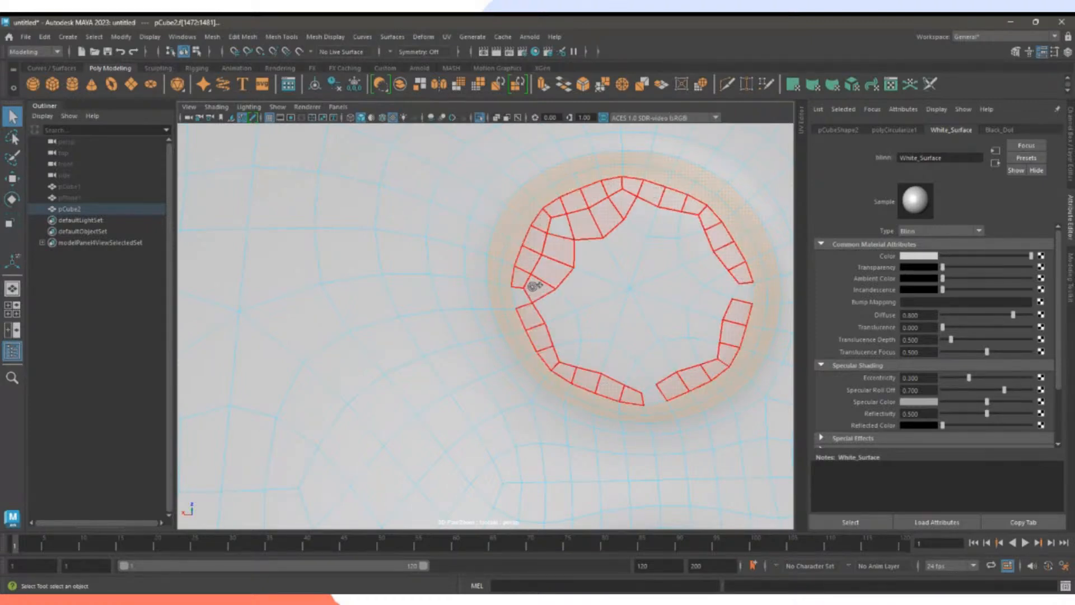
mouse_move(563, 250)
shift+mouse_down()
mouse_move(569, 305)
mouse_move(628, 379)
mouse_move(718, 336)
mouse_move(719, 276)
mouse_move(680, 218)
mouse_move(685, 237)
shift+mouse_up()
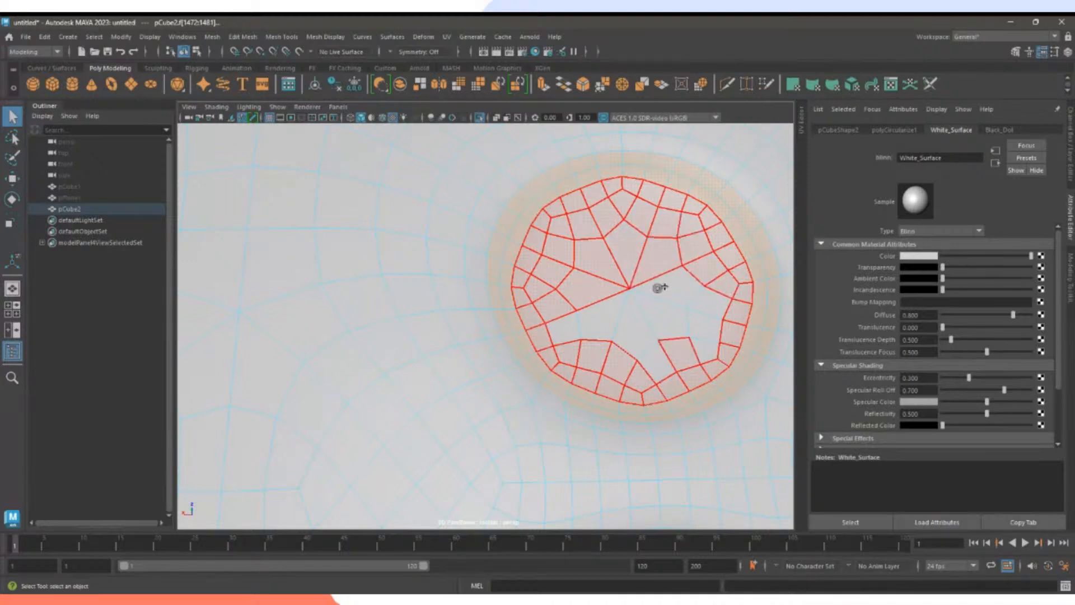
shift+drag(658, 288, 670, 325)
shift+drag(656, 365, 568, 338)
mouse_move(674, 385)
alt+right_down()
mouse_move(590, 367)
mouse_move(674, 367)
alt+right_up()
alt+drag(583, 360, 487, 361)
Paint the next dimple's inner faces into the selection.
mouse_move(603, 247)
shift+mouse_down()
mouse_move(576, 233)
mouse_move(499, 240)
mouse_move(466, 273)
mouse_move(454, 308)
mouse_move(480, 384)
mouse_move(540, 400)
shift+mouse_up()
mouse_move(479, 376)
shift+mouse_down()
mouse_move(619, 360)
mouse_move(631, 293)
mouse_move(583, 240)
mouse_move(526, 252)
mouse_move(483, 286)
mouse_move(483, 356)
mouse_move(607, 338)
mouse_move(597, 276)
mouse_move(554, 322)
mouse_move(516, 309)
shift+mouse_up()
alt+right_drag(593, 330, 547, 345)
alt+middle_drag(547, 346, 497, 224)
Shift paint-select the inner faces of the next two dimples on the six-dot face.
alt+right_drag(496, 223, 550, 305)
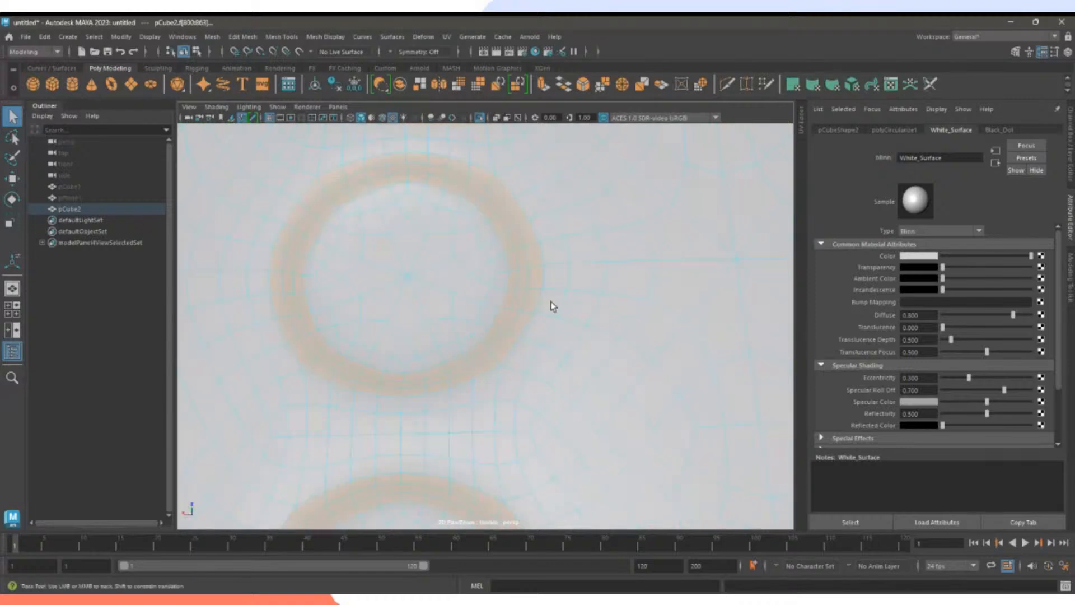
mouse_move(549, 305)
alt+middle_down()
mouse_move(597, 313)
mouse_move(571, 259)
alt+middle_up()
mouse_move(581, 245)
shift+mouse_down()
mouse_move(515, 226)
mouse_move(449, 257)
mouse_move(432, 312)
mouse_move(454, 388)
mouse_move(537, 408)
mouse_move(597, 375)
mouse_move(614, 297)
mouse_move(585, 256)
mouse_move(511, 241)
mouse_move(466, 290)
mouse_move(491, 340)
mouse_move(480, 371)
mouse_move(511, 393)
mouse_move(567, 370)
mouse_move(524, 350)
shift+mouse_up()
mouse_move(549, 386)
mouse_down()
mouse_move(577, 279)
mouse_move(524, 270)
mouse_move(550, 344)
mouse_up()
alt+right_drag(551, 344, 512, 415)
alt+middle_drag(514, 418, 519, 276)
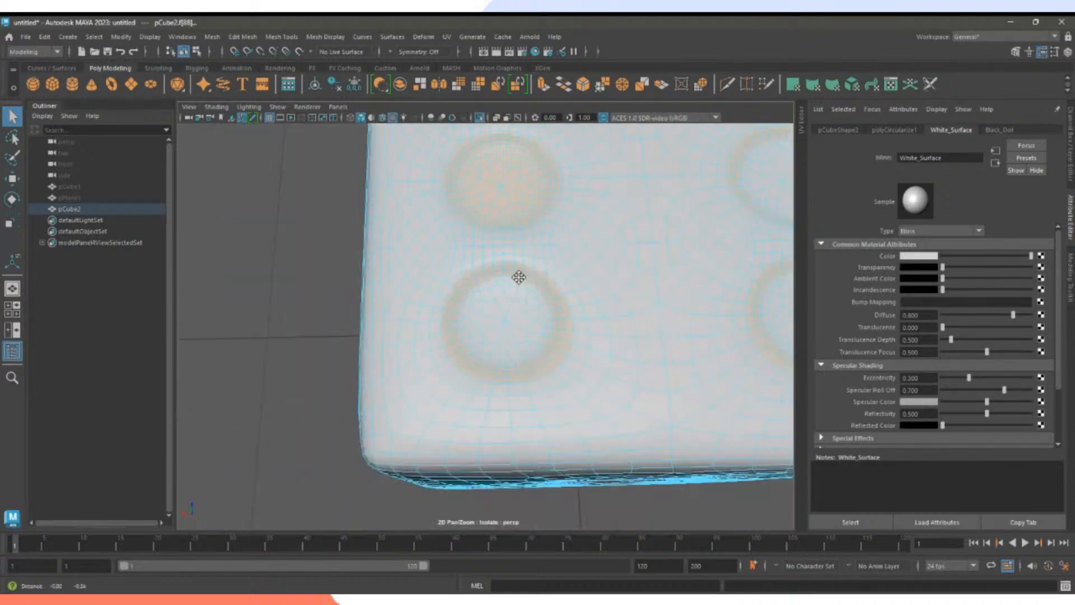
alt+right_drag(519, 276, 578, 341)
mouse_move(509, 245)
mouse_down()
mouse_move(462, 263)
mouse_move(441, 310)
mouse_move(463, 364)
mouse_move(442, 314)
mouse_up()
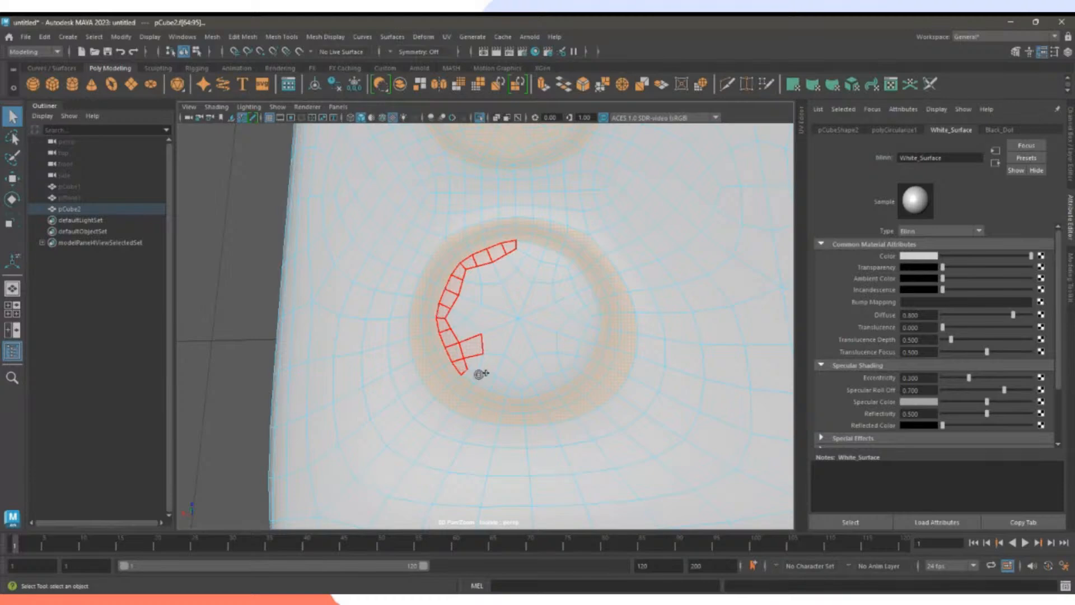
mouse_move(479, 374)
mouse_down()
mouse_move(507, 390)
mouse_move(554, 381)
mouse_move(594, 322)
mouse_move(571, 262)
mouse_move(512, 253)
mouse_move(466, 296)
mouse_up()
drag(481, 341, 481, 363)
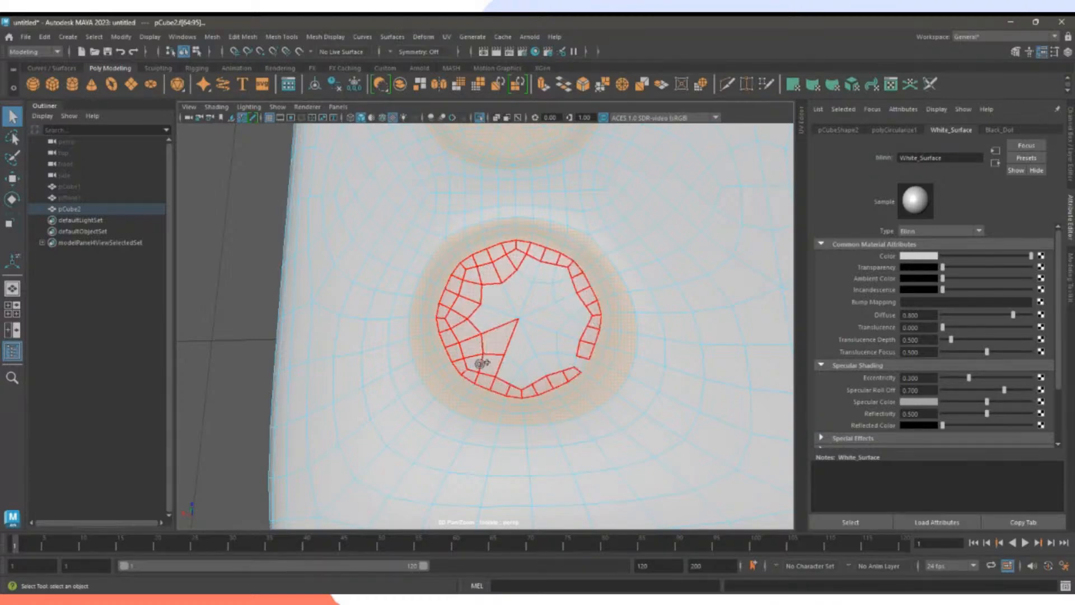
drag(546, 368, 579, 338)
mouse_move(585, 293)
mouse_down()
mouse_move(511, 286)
mouse_move(538, 318)
mouse_move(569, 300)
mouse_up()
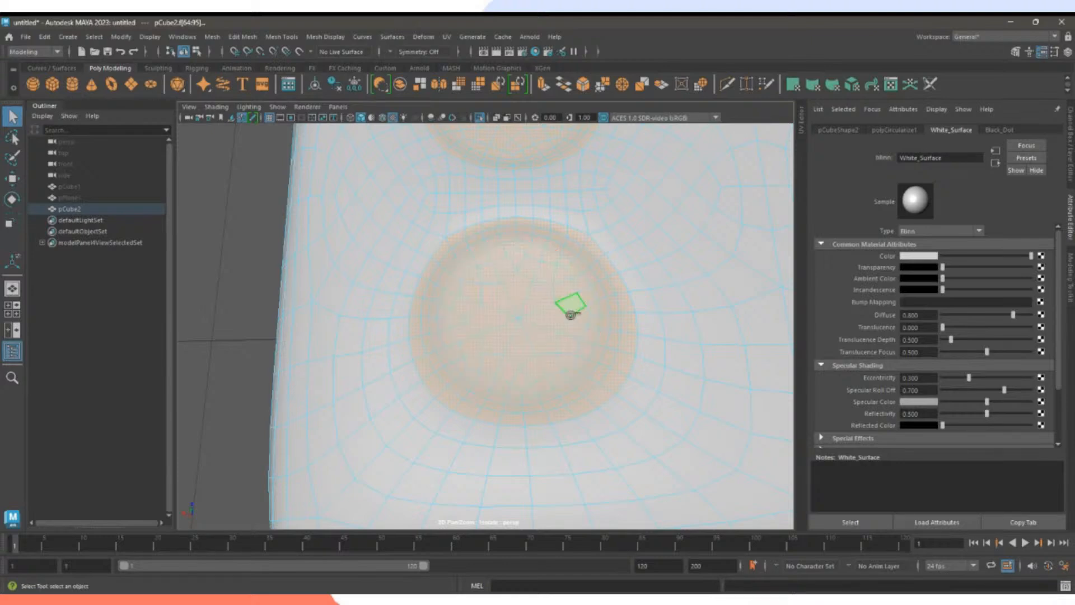
mouse_move(627, 308)
alt+middle_down()
mouse_move(411, 320)
mouse_move(371, 343)
alt+middle_up()
Add the final two dimples' inner faces and orbit out to review the selection.
mouse_move(550, 275)
mouse_down()
mouse_move(495, 308)
mouse_move(490, 367)
mouse_move(530, 415)
mouse_move(512, 394)
mouse_up()
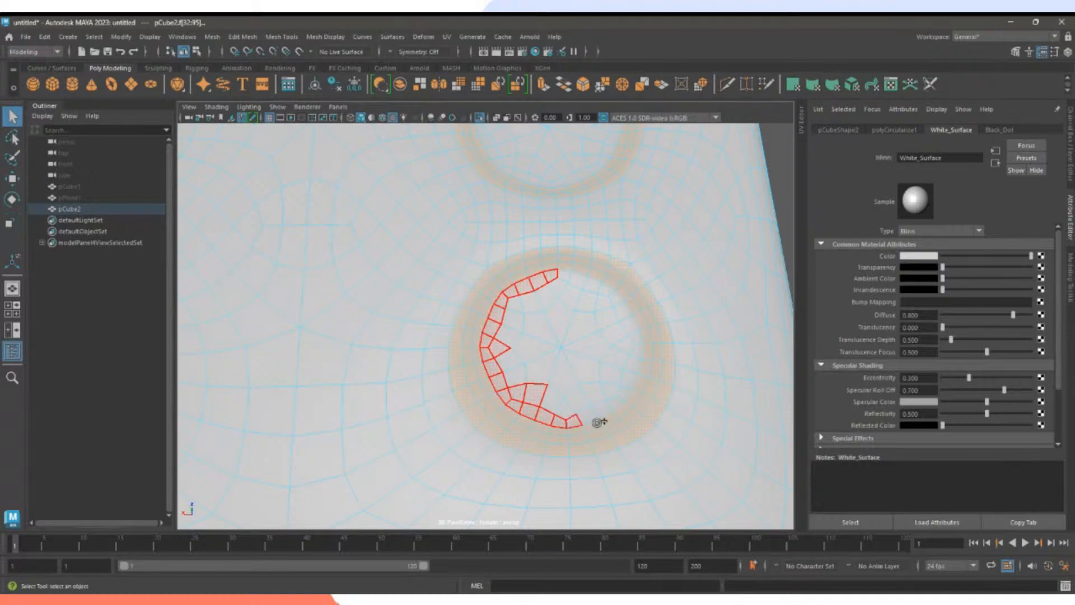
mouse_move(598, 423)
mouse_down()
mouse_move(628, 314)
mouse_move(576, 281)
mouse_move(519, 302)
mouse_move(518, 360)
mouse_move(583, 401)
mouse_move(582, 307)
mouse_move(567, 300)
mouse_up()
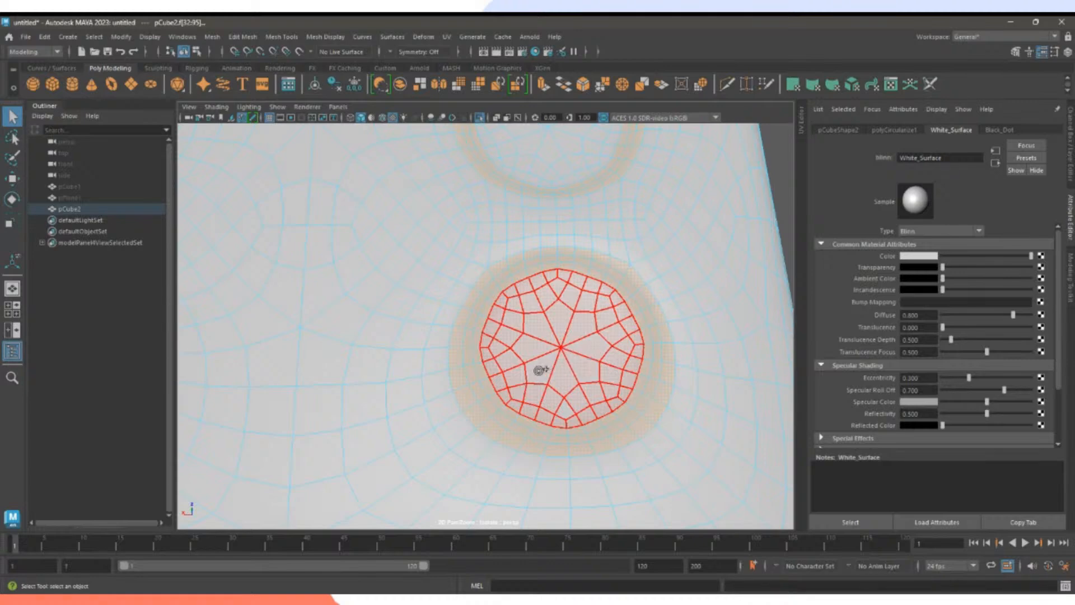
drag(576, 408, 579, 399)
alt+middle_drag(545, 257, 549, 413)
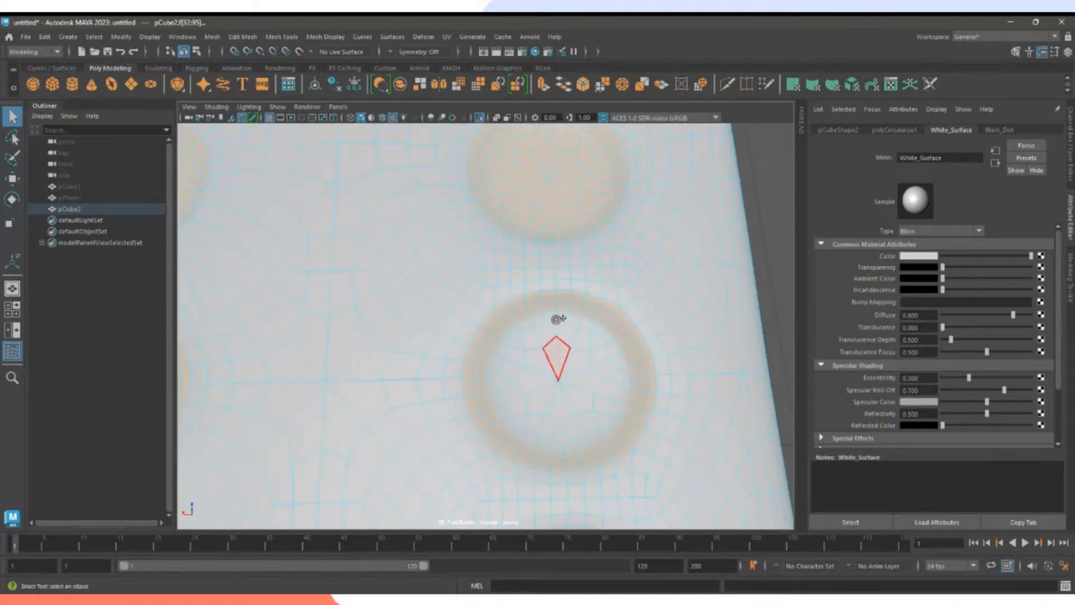
mouse_move(550, 314)
mouse_down()
mouse_move(497, 350)
mouse_move(504, 410)
mouse_move(556, 447)
mouse_move(622, 368)
mouse_move(583, 319)
mouse_move(537, 333)
mouse_move(517, 368)
mouse_move(574, 445)
mouse_move(595, 354)
mouse_move(583, 338)
mouse_move(588, 423)
mouse_move(544, 403)
mouse_move(553, 403)
mouse_up()
scroll(626, 408, down, 1)
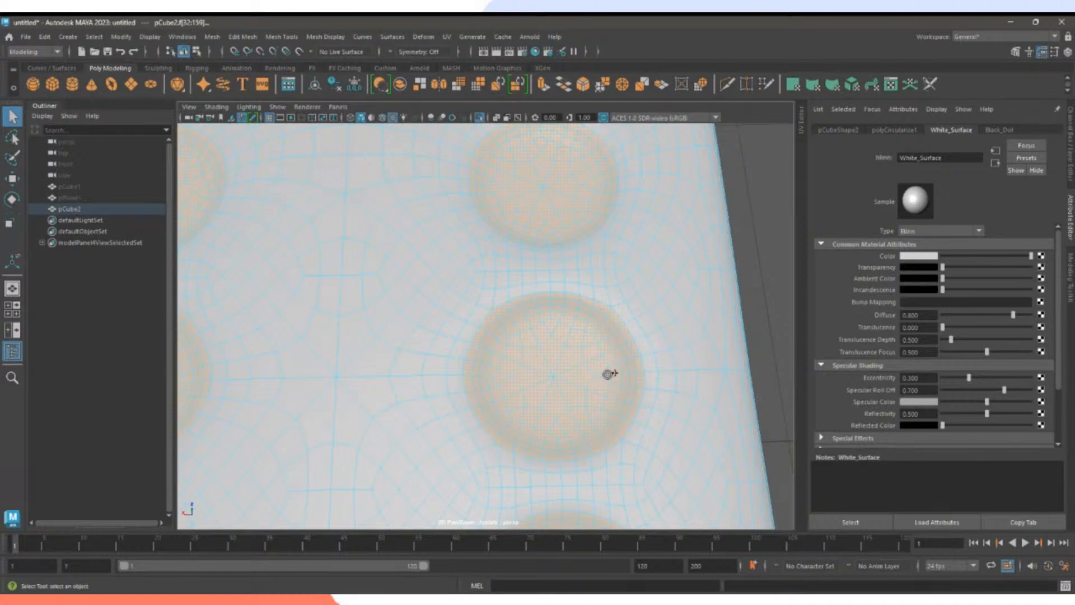
alt+drag(608, 374, 509, 420)
scroll(569, 402, down, 4)
Assign the existing Black_Dot material to the selected dimples and turn to the die's front face.
scroll(506, 371, up, 2)
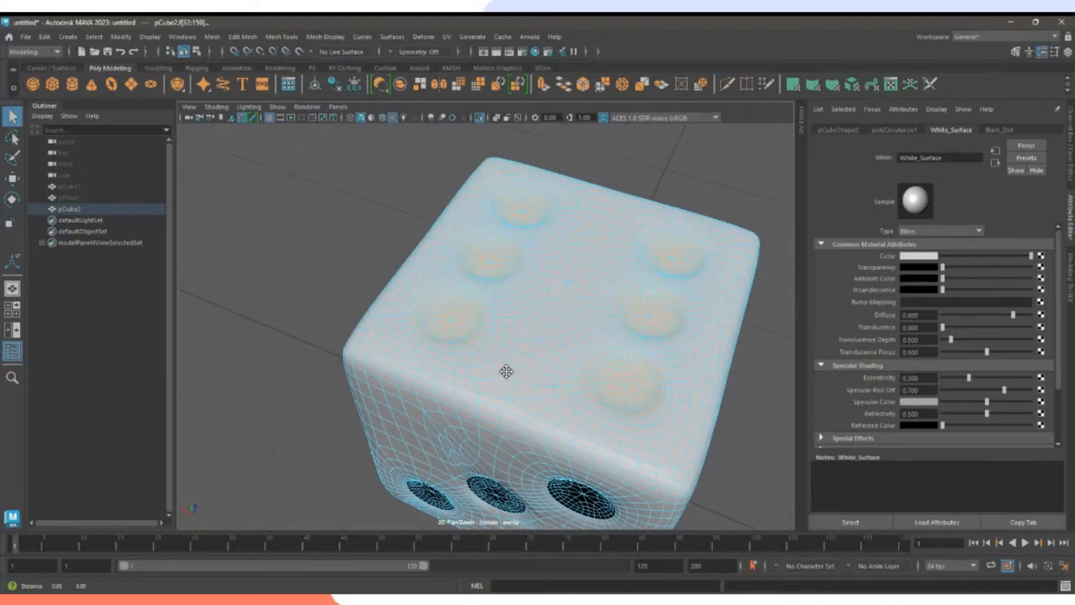
right_drag(429, 275, 507, 536)
alt+drag(352, 432, 507, 408)
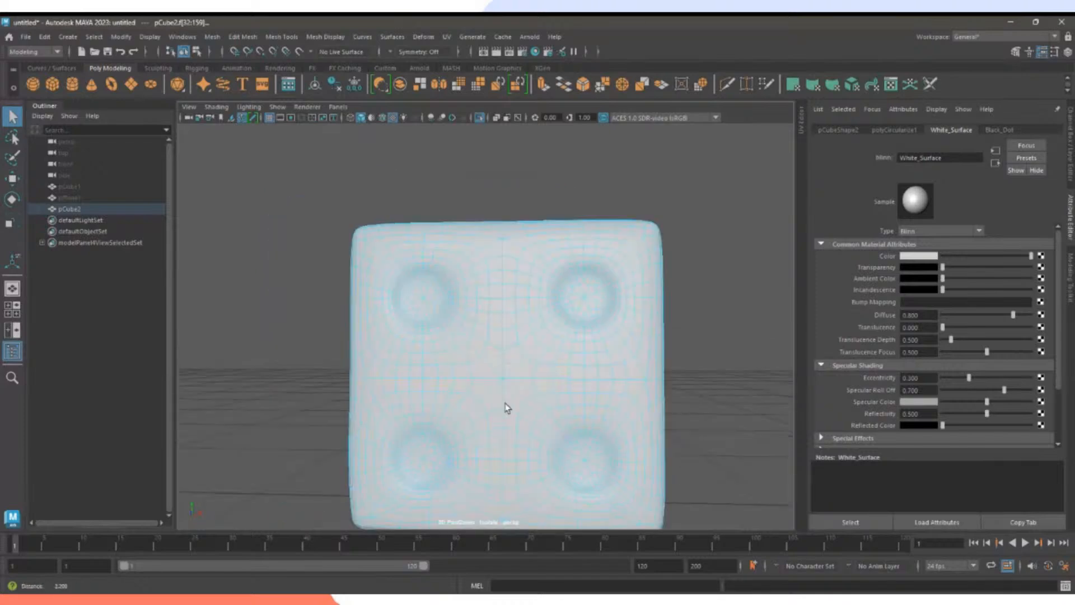
scroll(506, 408, up, 3)
alt+middle_drag(558, 387, 549, 421)
scroll(513, 372, up, 3)
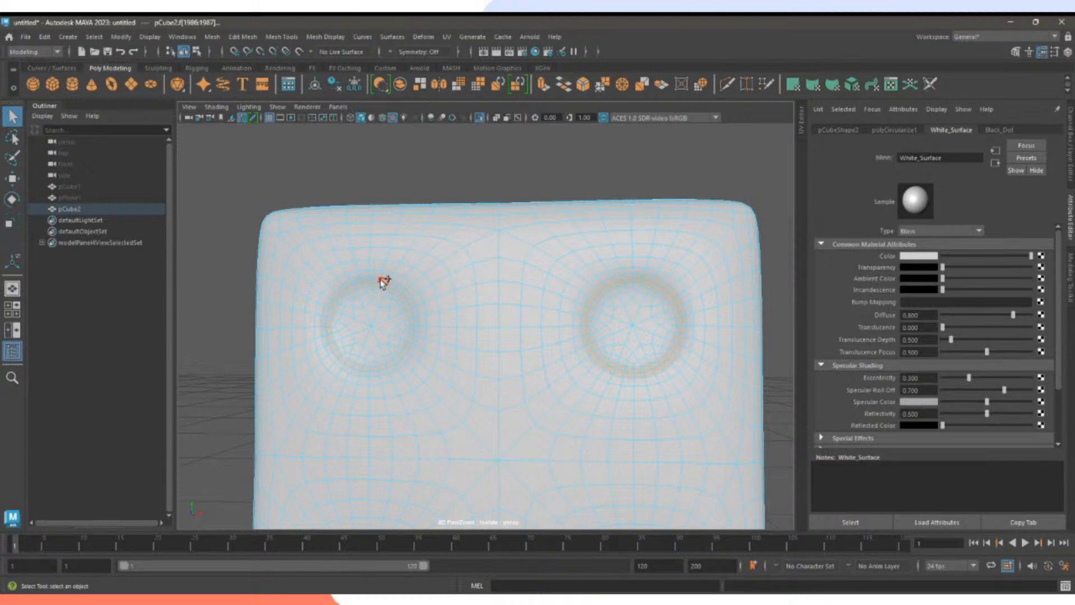
Paint-select the inner disc faces of the lower-left pip and a second front-face pip.
alt+middle_drag(477, 387, 486, 295)
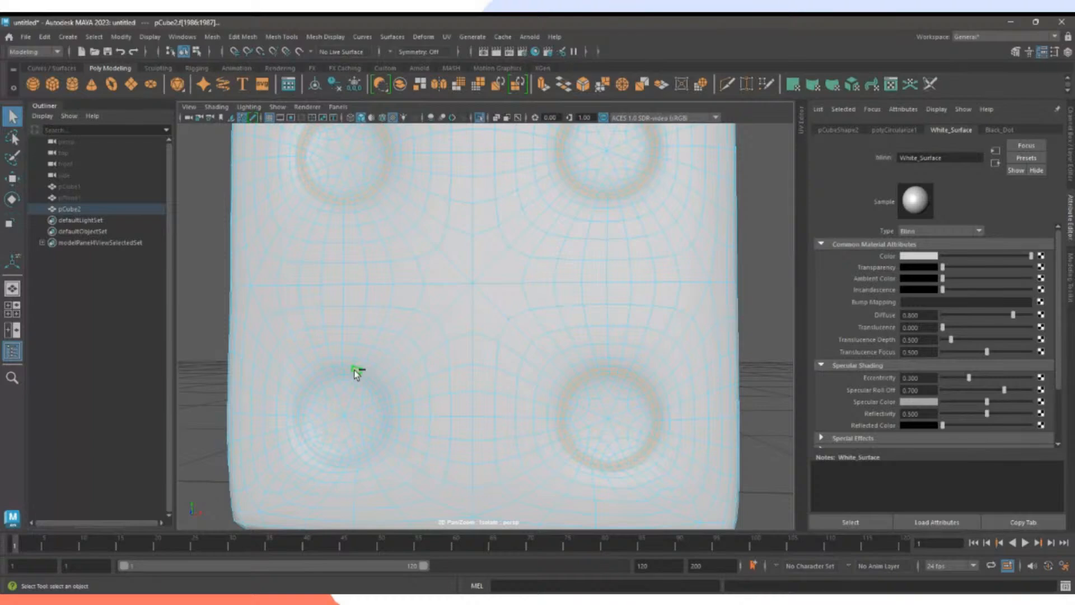
alt+middle_drag(369, 388, 427, 349)
alt+right_drag(428, 349, 564, 331)
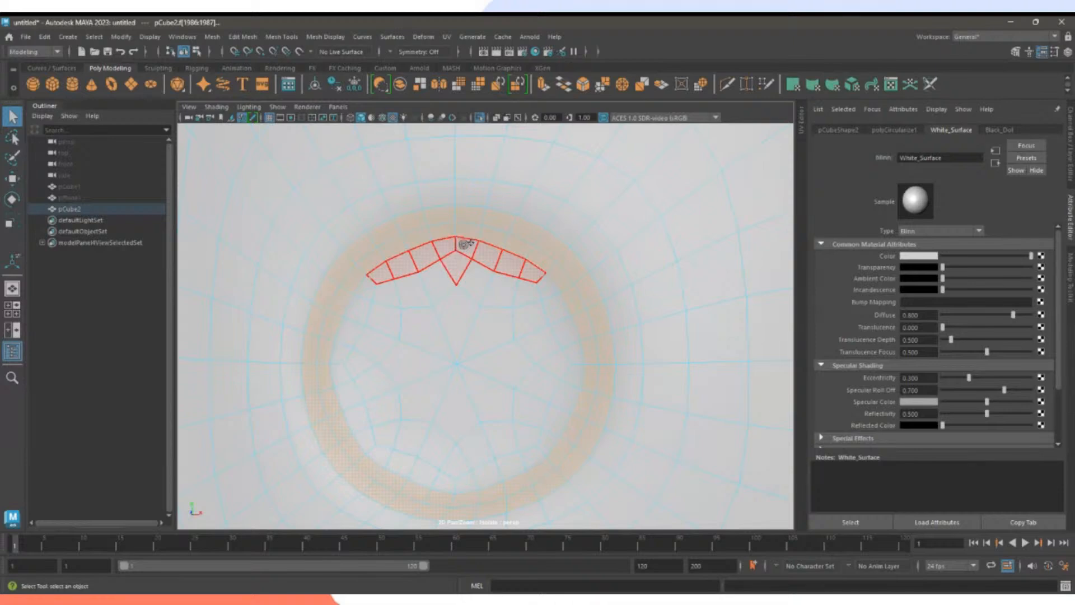
mouse_move(465, 244)
mouse_down()
mouse_move(355, 293)
mouse_move(354, 322)
mouse_move(367, 284)
mouse_up()
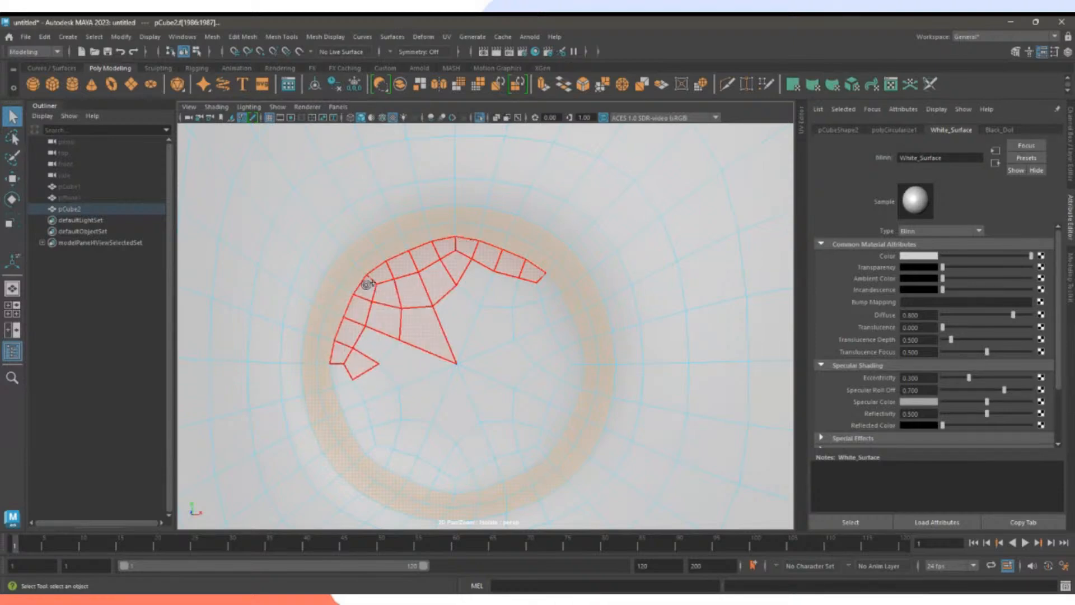
mouse_move(363, 360)
mouse_down()
mouse_move(375, 439)
mouse_move(401, 444)
mouse_up()
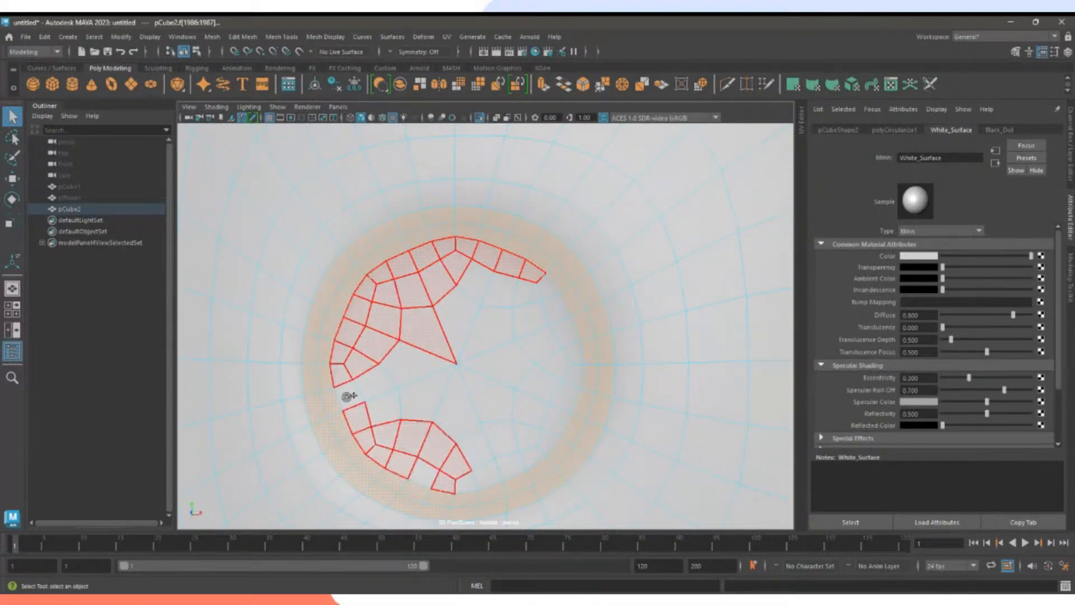
mouse_move(347, 396)
mouse_down()
mouse_move(492, 472)
mouse_move(552, 432)
mouse_move(577, 355)
mouse_move(575, 367)
mouse_move(518, 295)
mouse_move(538, 413)
mouse_move(480, 399)
mouse_move(483, 453)
mouse_move(402, 379)
mouse_up()
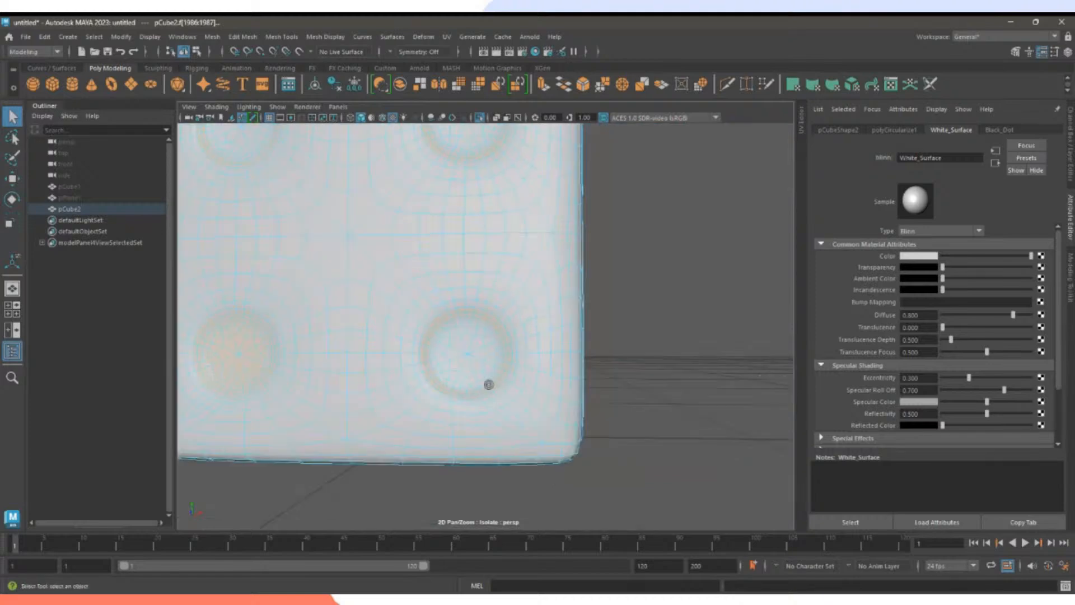
scroll(521, 379, up, 8)
scroll(524, 346, up, 1)
mouse_move(560, 280)
mouse_down()
mouse_move(522, 247)
mouse_move(436, 244)
mouse_move(401, 315)
mouse_move(399, 359)
mouse_move(454, 414)
mouse_move(509, 422)
mouse_move(562, 375)
mouse_move(572, 313)
mouse_move(541, 385)
mouse_up()
mouse_move(462, 403)
mouse_down()
mouse_move(523, 384)
mouse_move(526, 278)
mouse_up()
mouse_move(484, 249)
mouse_down()
mouse_move(422, 310)
mouse_move(456, 314)
mouse_move(475, 284)
mouse_up()
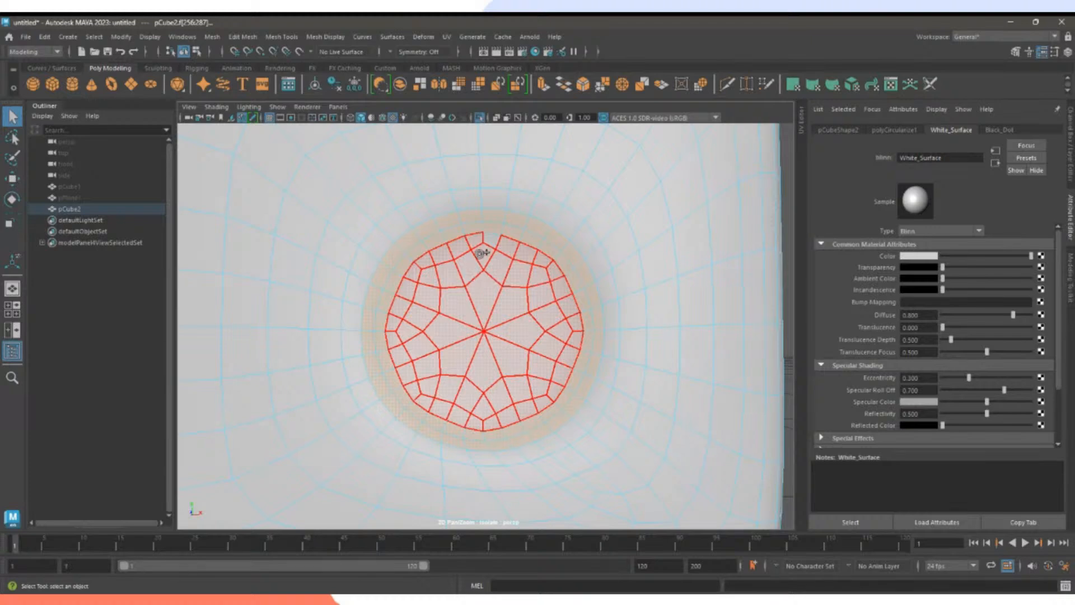
Add the upper-right pip's inner disc faces to the selection.
drag(491, 244, 494, 245)
mouse_move(551, 336)
alt+right_down()
mouse_move(509, 324)
mouse_move(455, 269)
alt+right_up()
alt+middle_drag(455, 269, 479, 455)
alt+right_drag(501, 336, 559, 324)
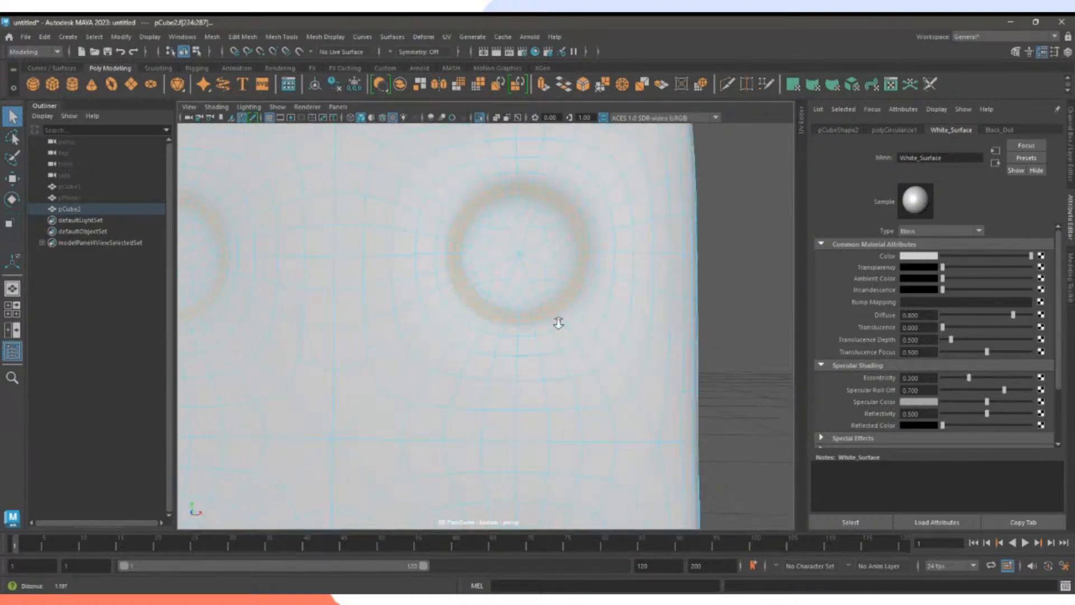
alt+middle_drag(560, 268, 533, 367)
mouse_move(533, 367)
alt+right_down()
mouse_move(588, 365)
mouse_move(569, 408)
mouse_move(566, 387)
alt+right_up()
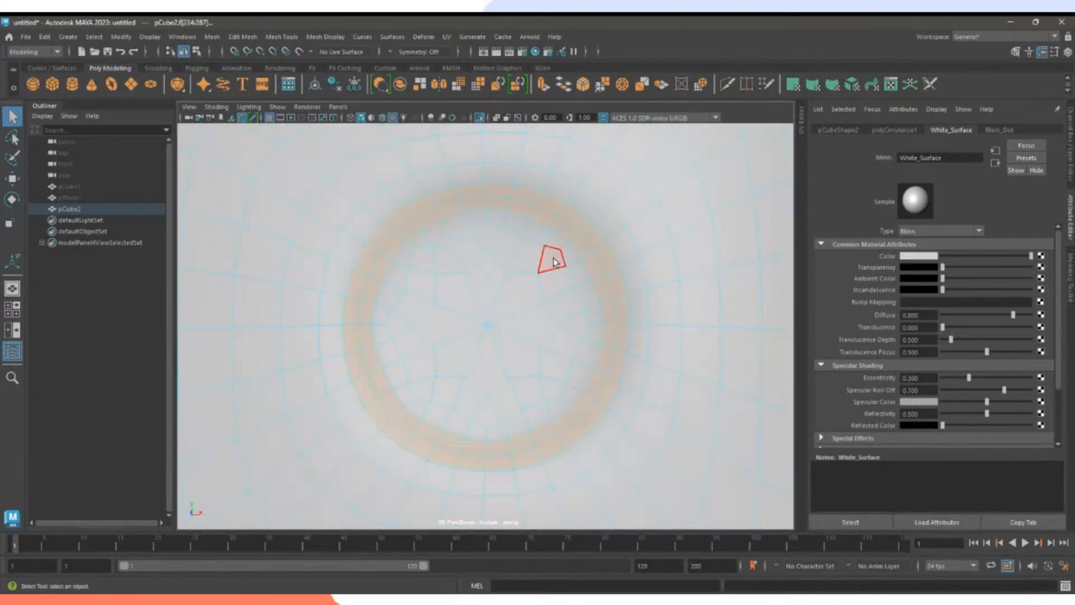
mouse_move(562, 239)
mouse_down()
mouse_move(472, 220)
mouse_move(439, 233)
mouse_move(379, 302)
mouse_move(394, 364)
mouse_move(441, 418)
mouse_move(531, 415)
mouse_move(581, 365)
mouse_move(572, 272)
mouse_move(490, 238)
mouse_move(410, 300)
mouse_move(478, 410)
mouse_move(557, 360)
mouse_move(494, 280)
mouse_up()
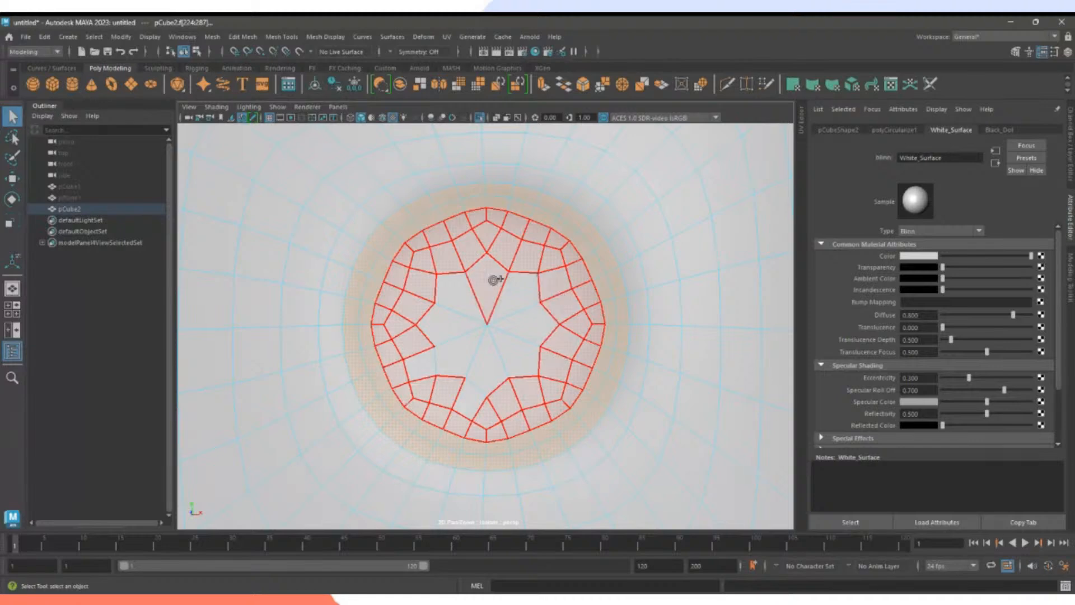
drag(446, 328, 483, 382)
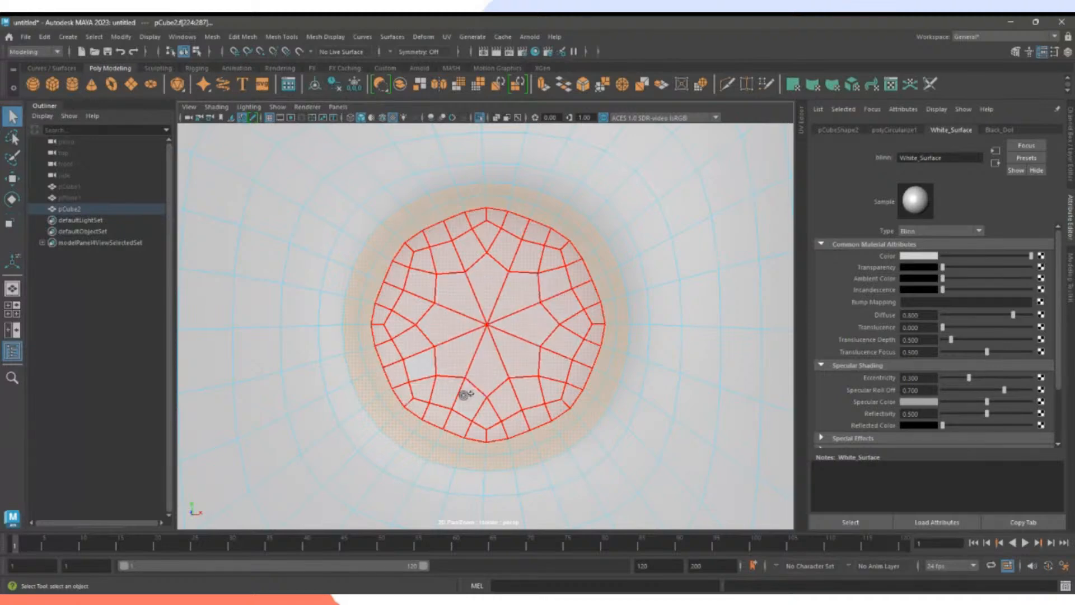
Add the last pip's inner disc and assign Black_Dot to all four selected discs.
drag(415, 364, 417, 367)
alt+right_drag(560, 387, 386, 381)
alt+middle_drag(369, 375, 544, 377)
mouse_move(545, 377)
alt+right_down()
mouse_move(681, 395)
mouse_move(660, 388)
alt+right_up()
mouse_move(562, 334)
mouse_down()
mouse_move(540, 278)
mouse_move(489, 247)
mouse_move(392, 281)
mouse_move(371, 320)
mouse_move(400, 396)
mouse_move(480, 431)
mouse_move(542, 391)
mouse_up()
mouse_move(556, 320)
mouse_down()
mouse_move(470, 271)
mouse_move(422, 288)
mouse_move(396, 358)
mouse_move(475, 412)
mouse_move(530, 354)
mouse_move(478, 297)
mouse_move(471, 365)
mouse_move(500, 336)
mouse_move(417, 396)
mouse_move(405, 391)
mouse_up()
mouse_move(588, 399)
alt+right_down()
mouse_move(414, 378)
mouse_move(495, 356)
alt+right_up()
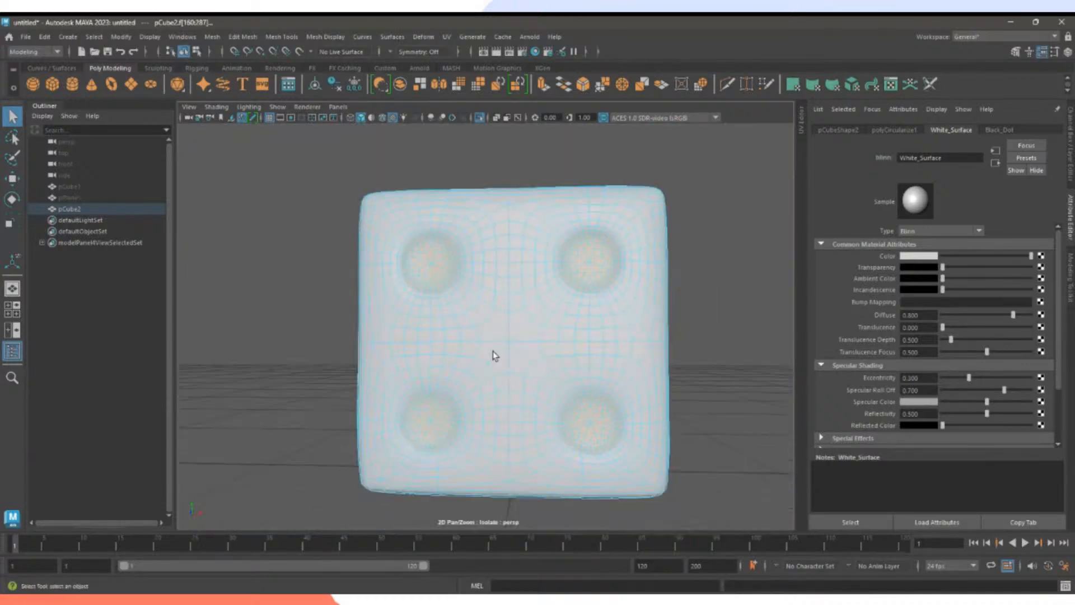
right_drag(434, 266, 516, 533)
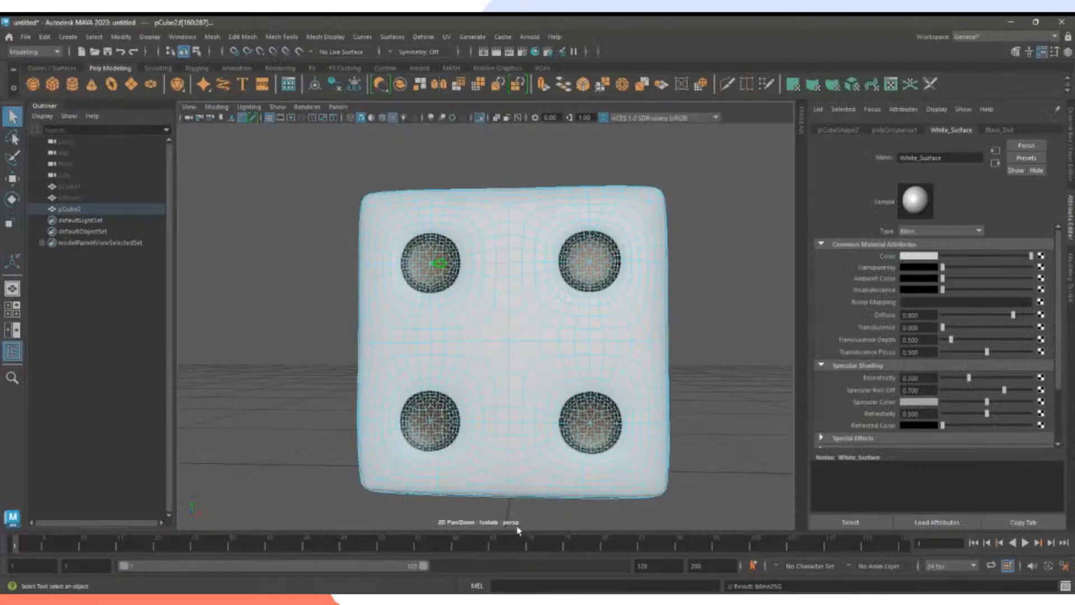
Orbit around the die to inspect its faces, including the six-pip top.
click(713, 411)
alt+drag(713, 411, 629, 395)
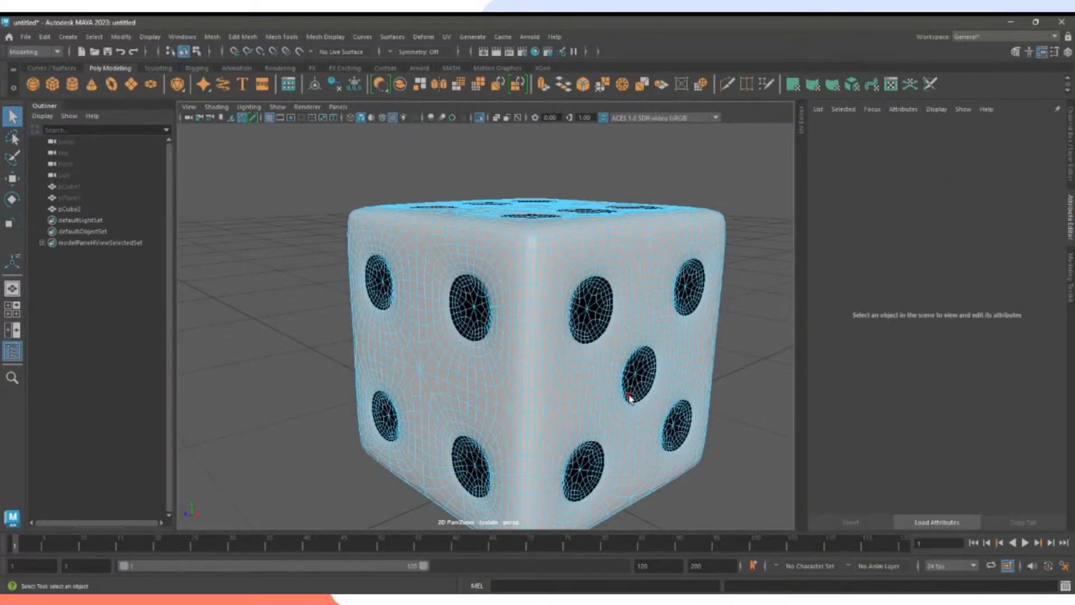
right_drag(561, 316, 604, 288)
click(728, 374)
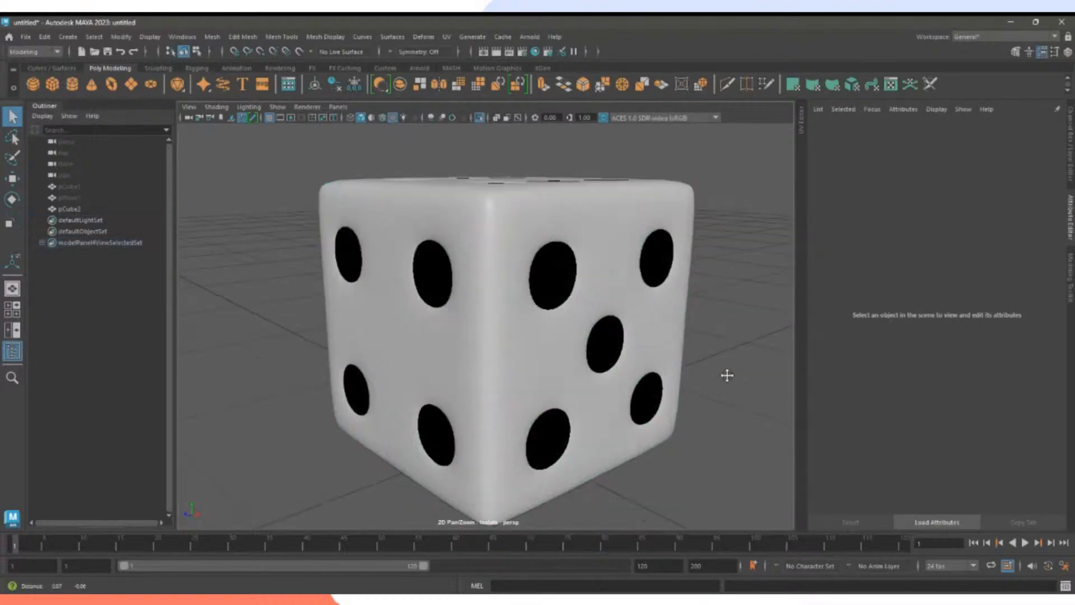
alt+drag(728, 375, 462, 368)
scroll(662, 362, down, 5)
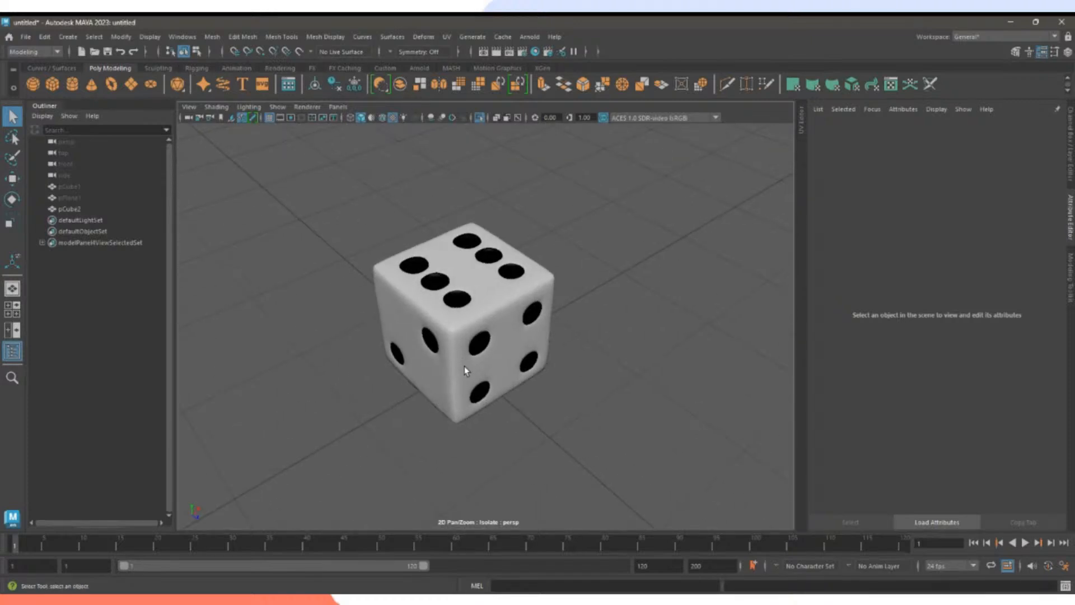
Select the whole die, pCube2, as one object, nudged slightly right in view.
drag(641, 410, 498, 331)
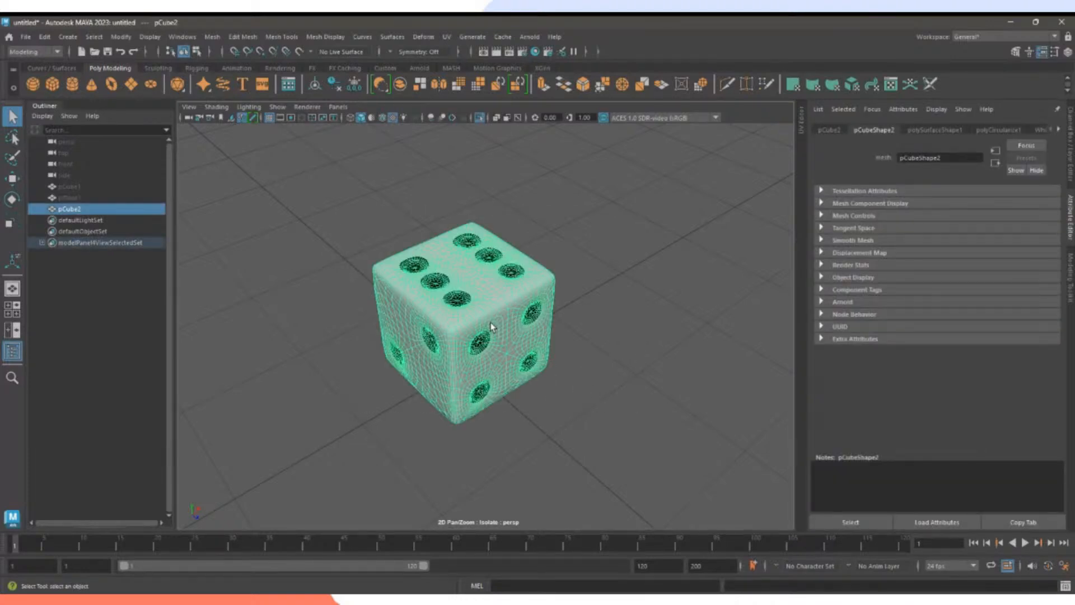
click(553, 367)
scroll(532, 370, up, 4)
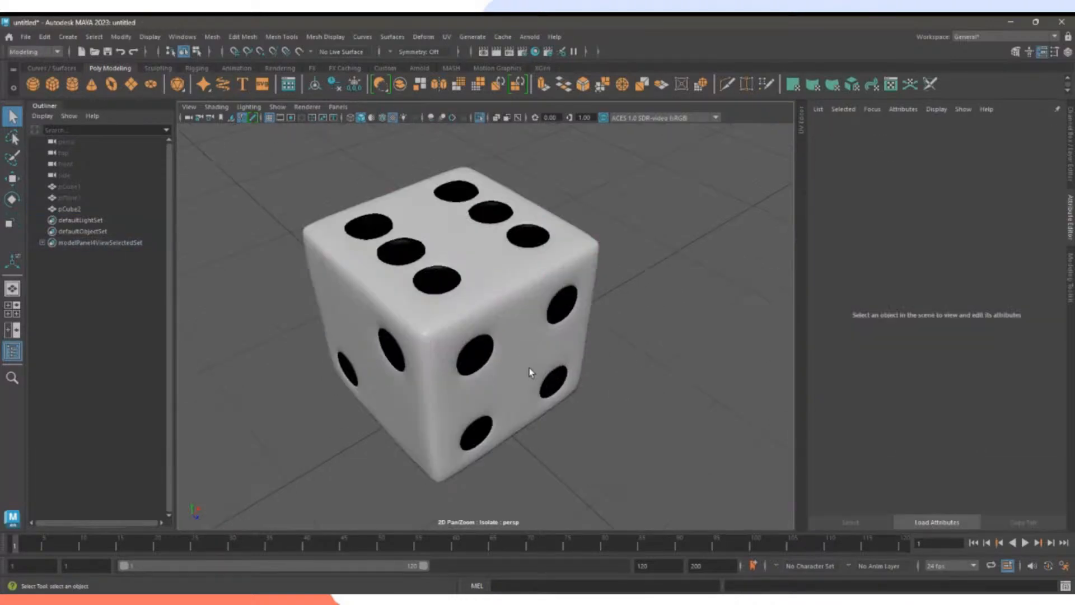
click(497, 361)
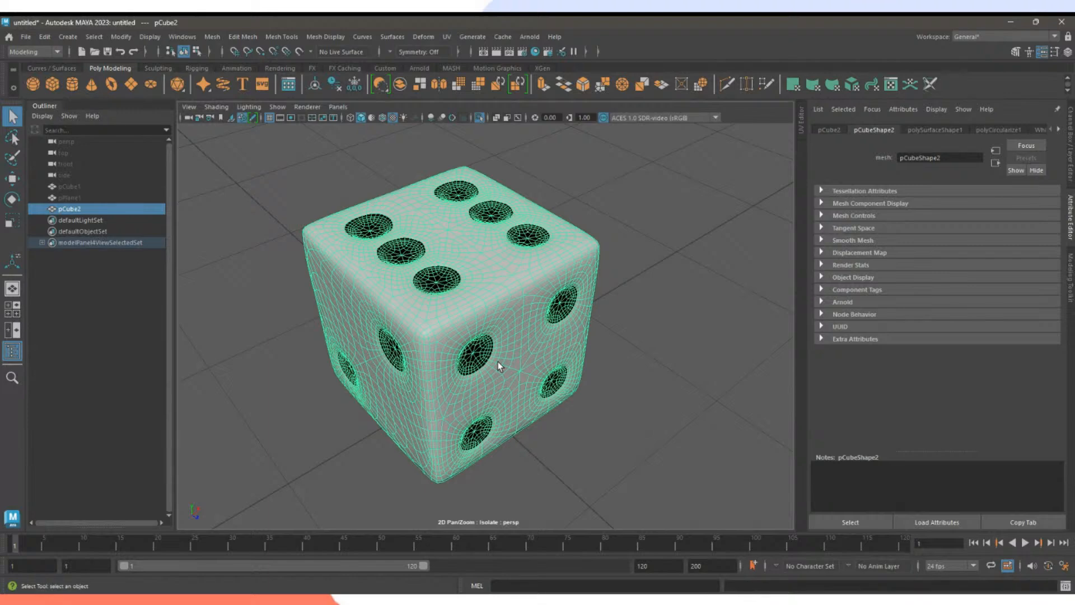
alt+middle_drag(501, 364, 524, 355)
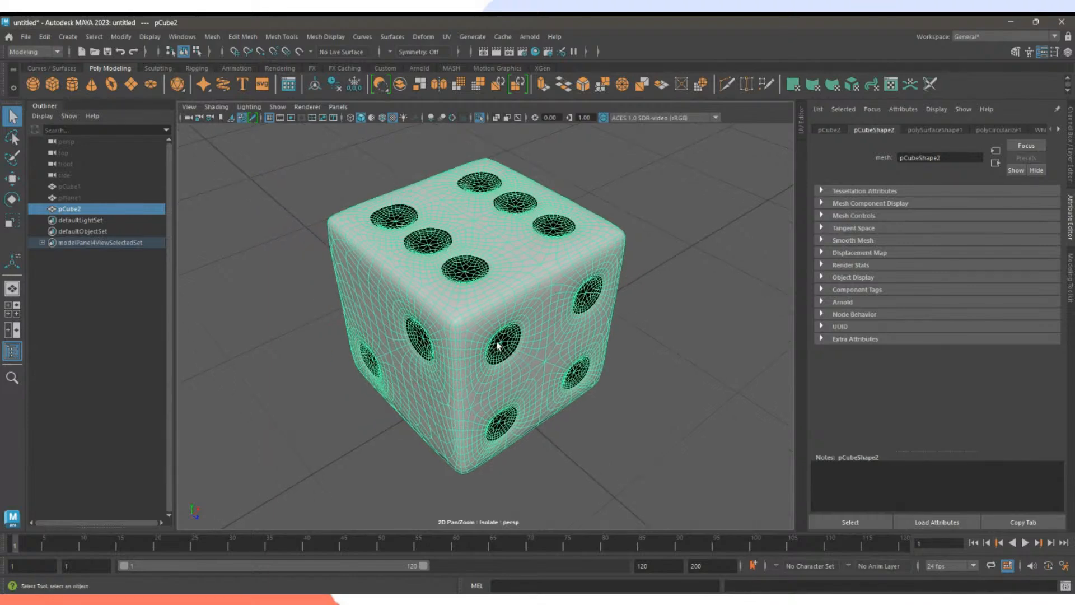
Open the File > Export Selection options and continue to the FBX export browser.
click(28, 39)
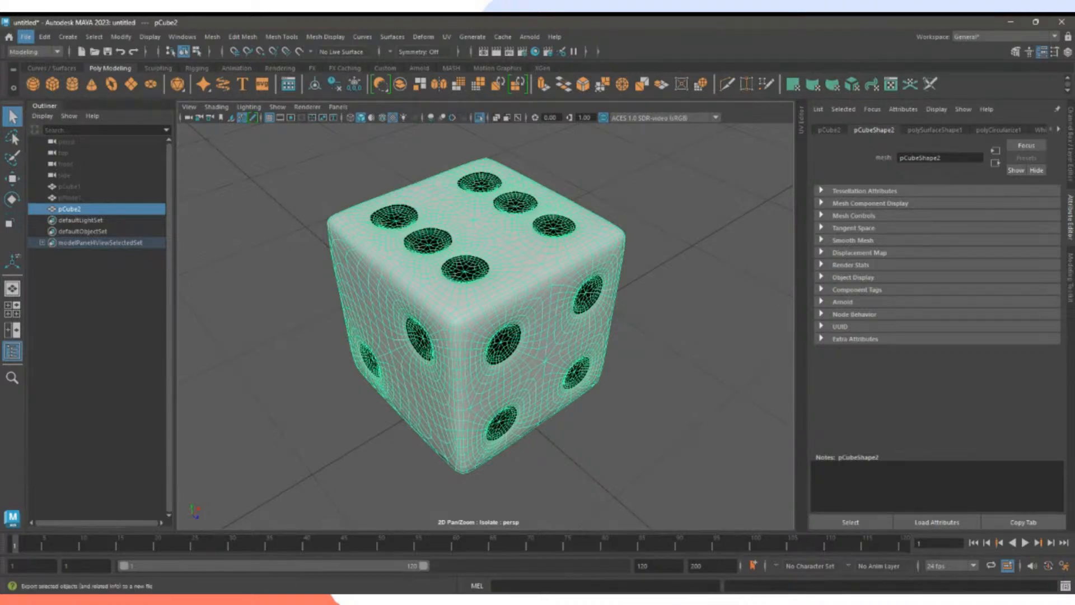
click(256, 241)
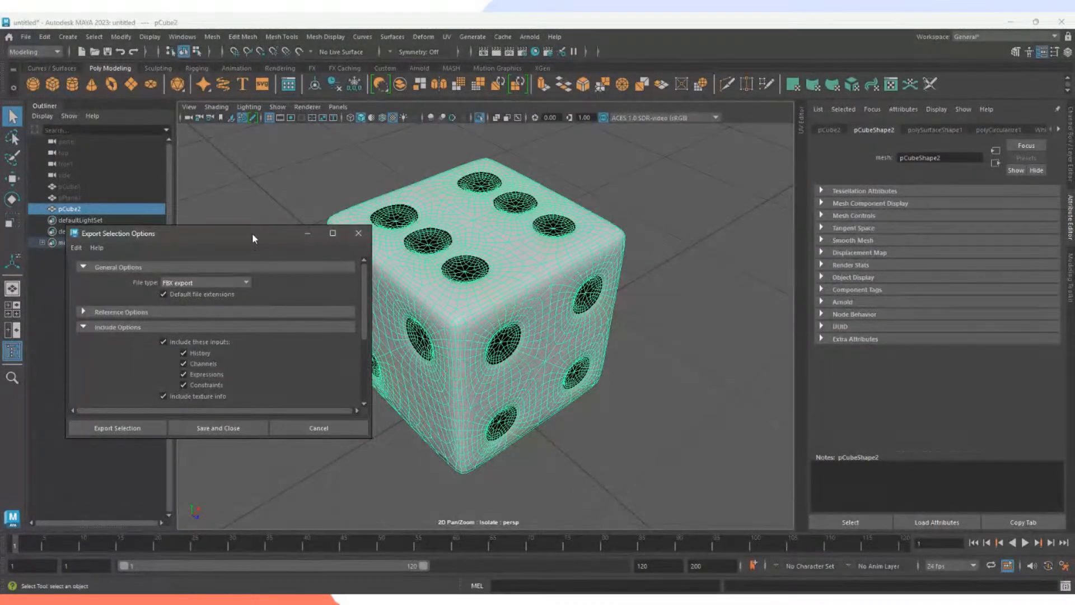
drag(252, 233, 495, 174)
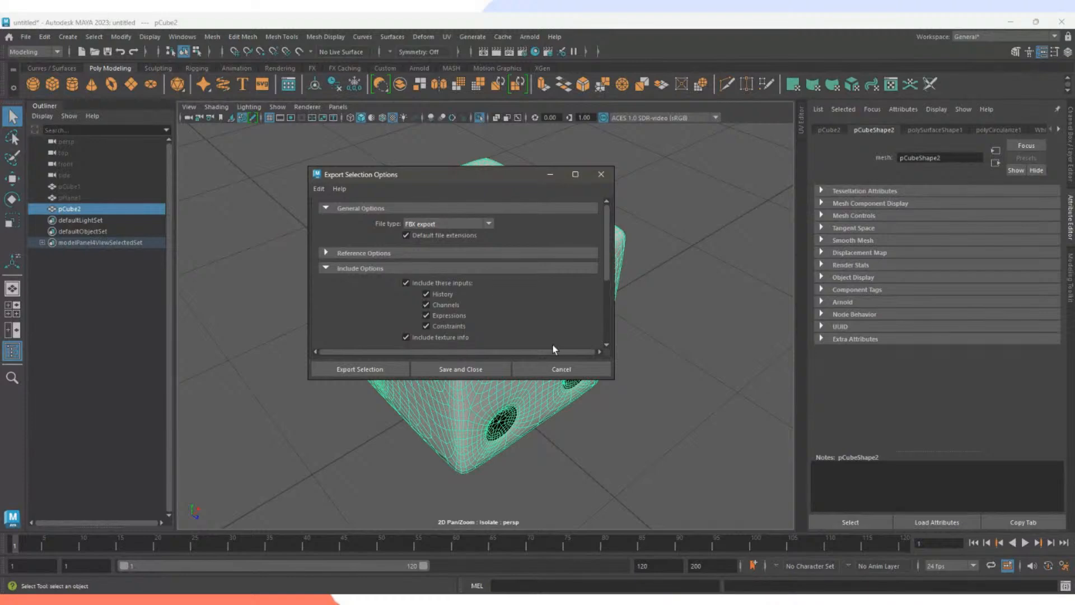
scroll(504, 336, down, 4)
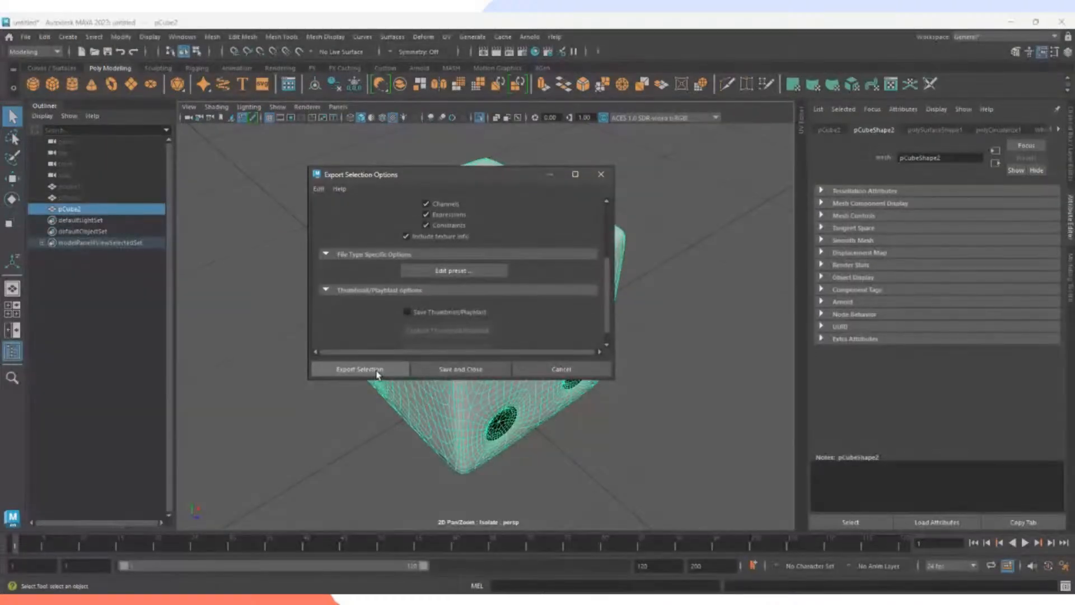
click(359, 370)
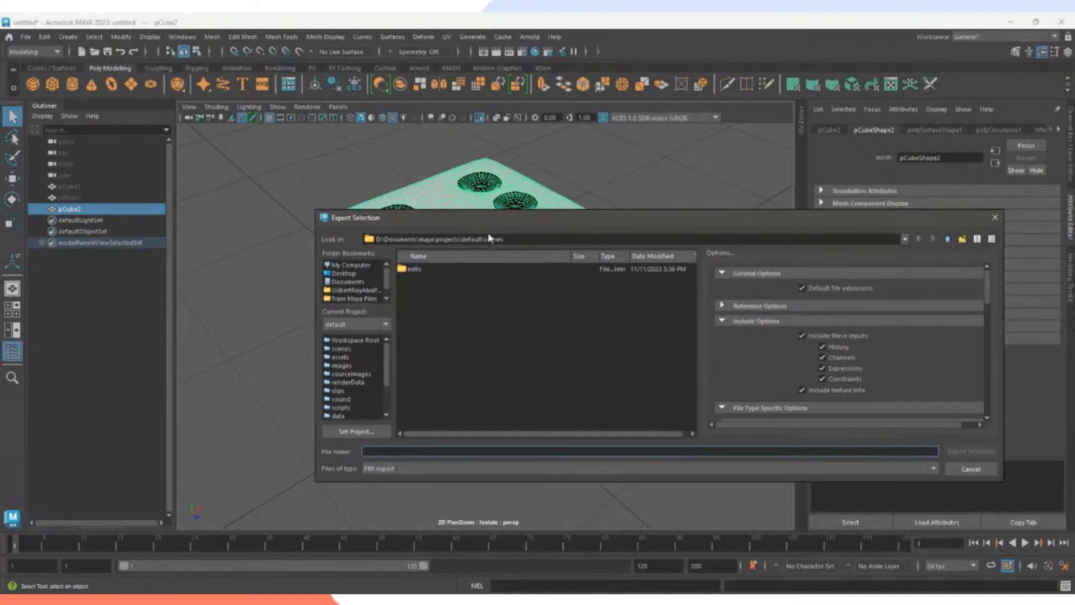
Enlarge the export window and turn on Embed Media in the FBX options.
drag(863, 483, 862, 567)
drag(798, 217, 636, 135)
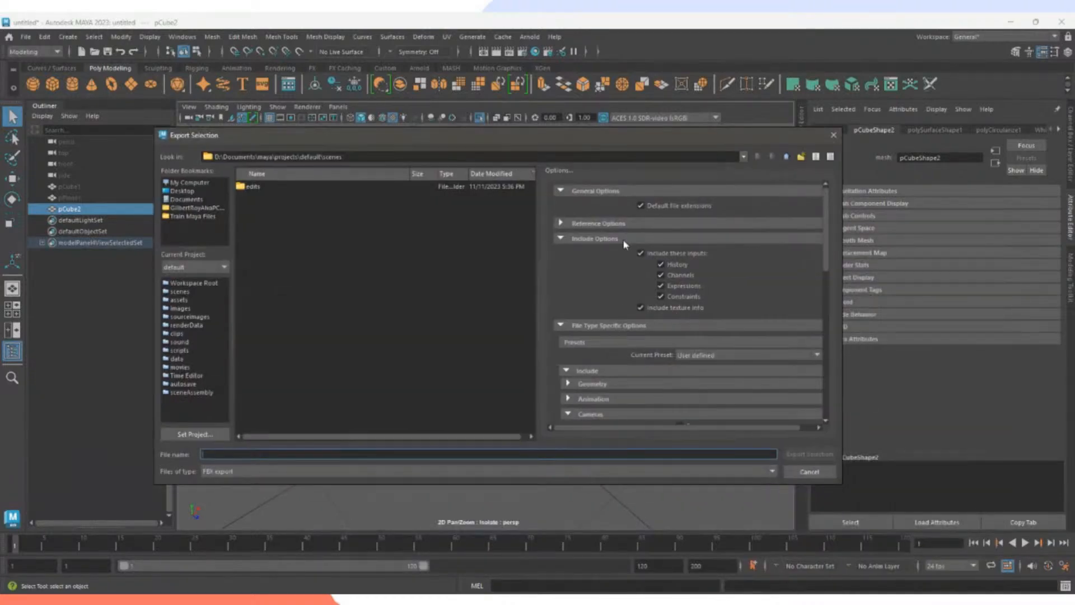
scroll(605, 318, down, 3)
scroll(605, 318, down, 1)
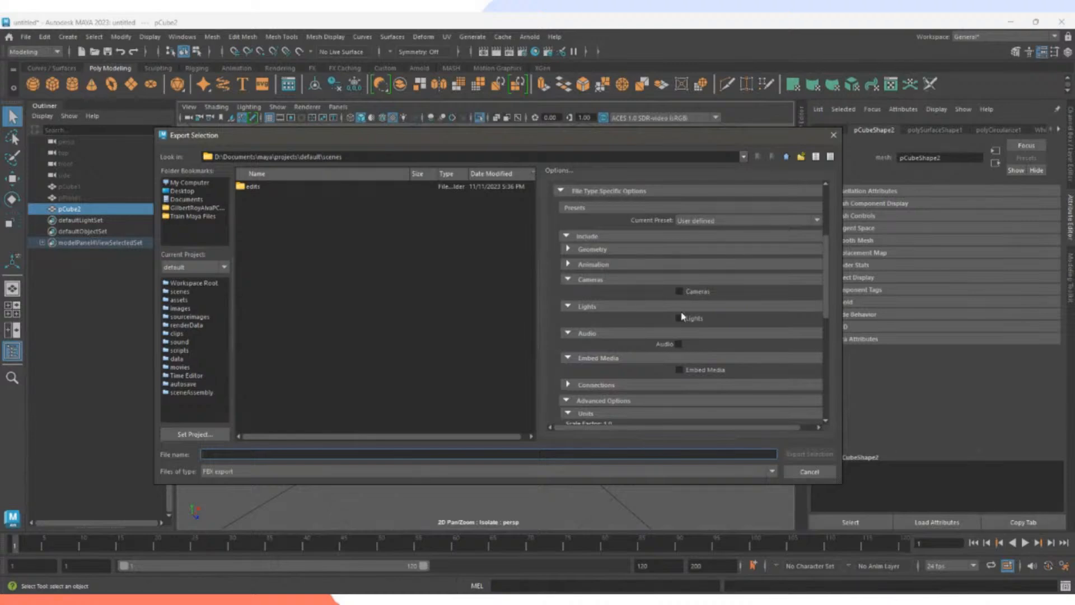
click(700, 370)
scroll(652, 367, down, 4)
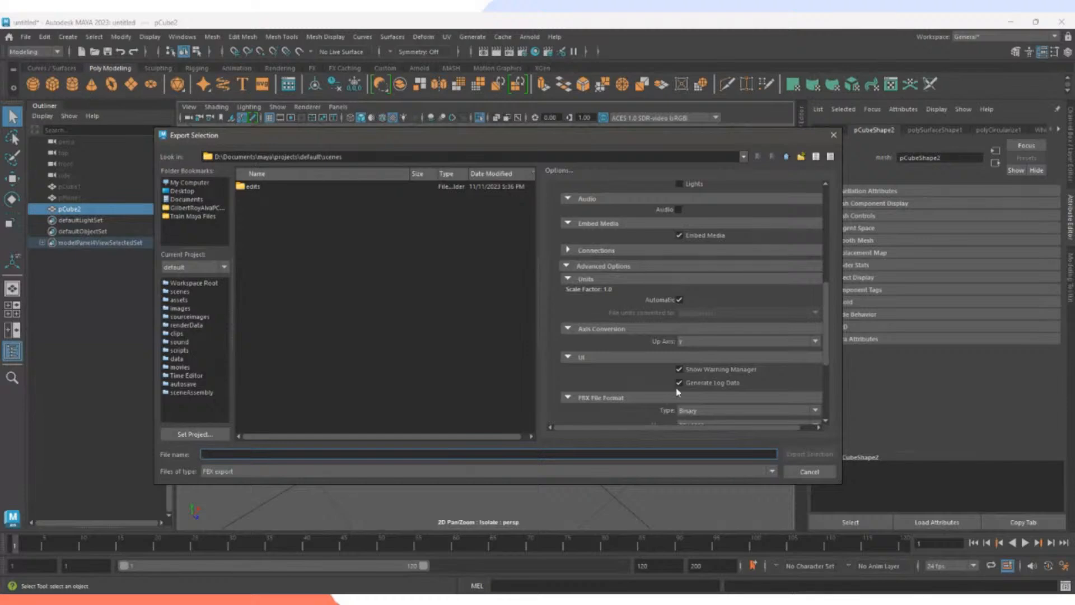
scroll(678, 392, down, 2)
scroll(655, 367, down, 2)
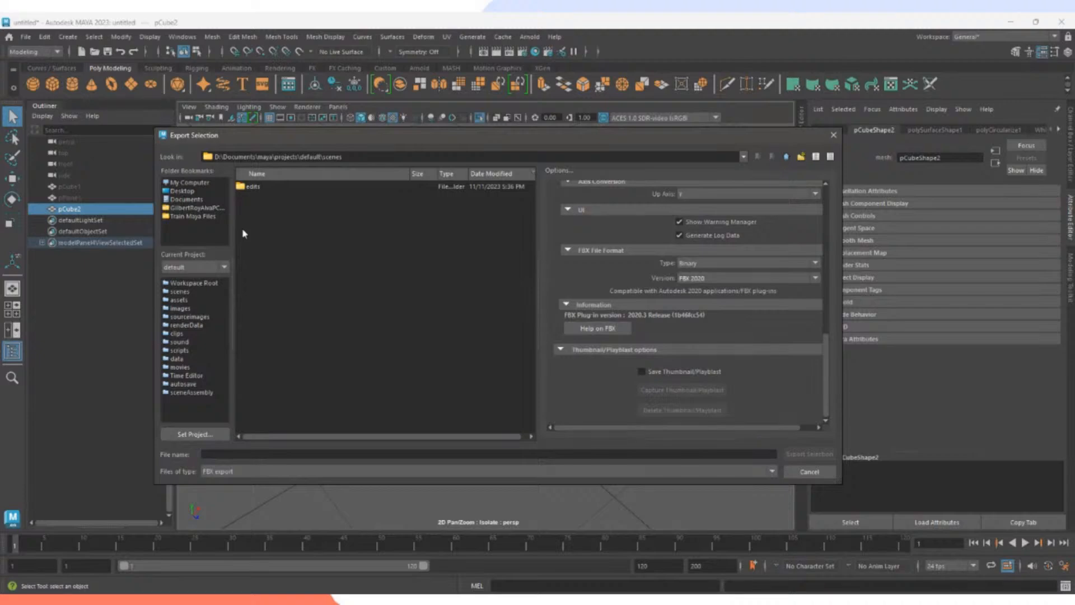
Export the die to the Desktop as Dice.fbx, then minimize Maya.
click(184, 191)
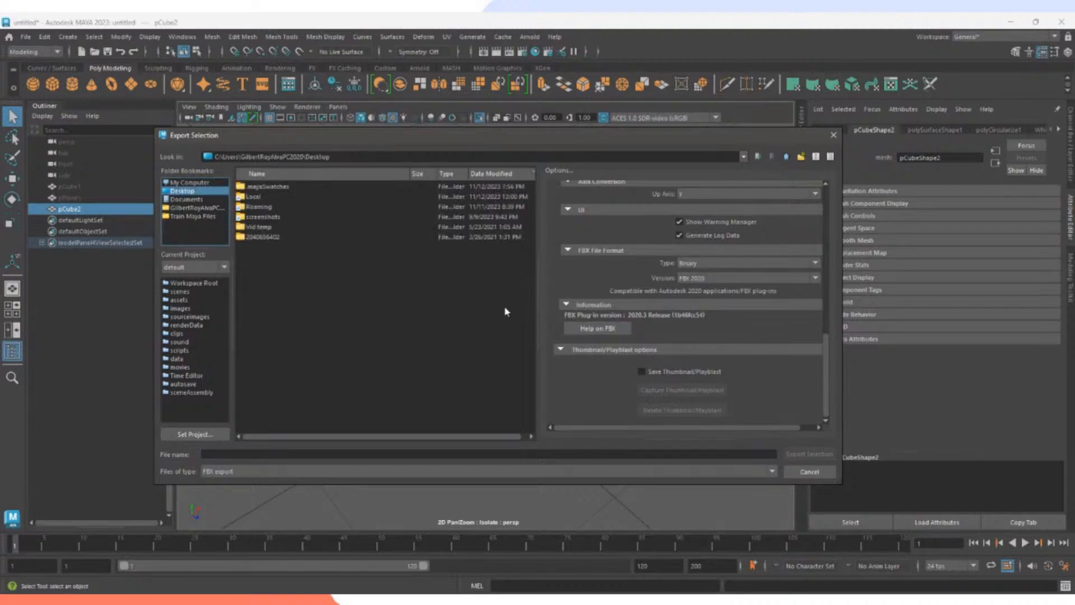
click(433, 455)
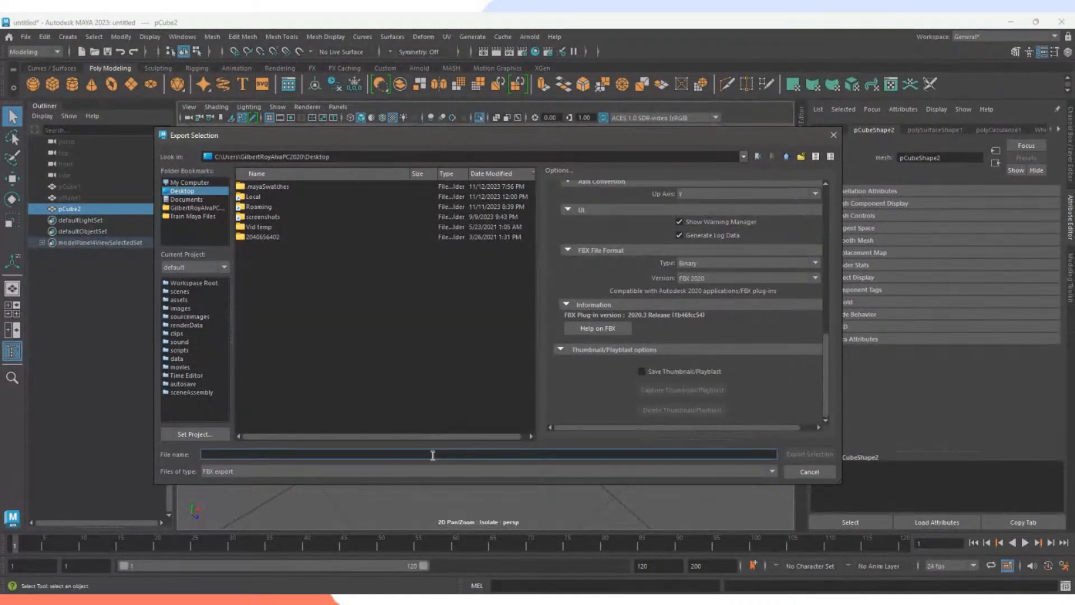
text(Dice)
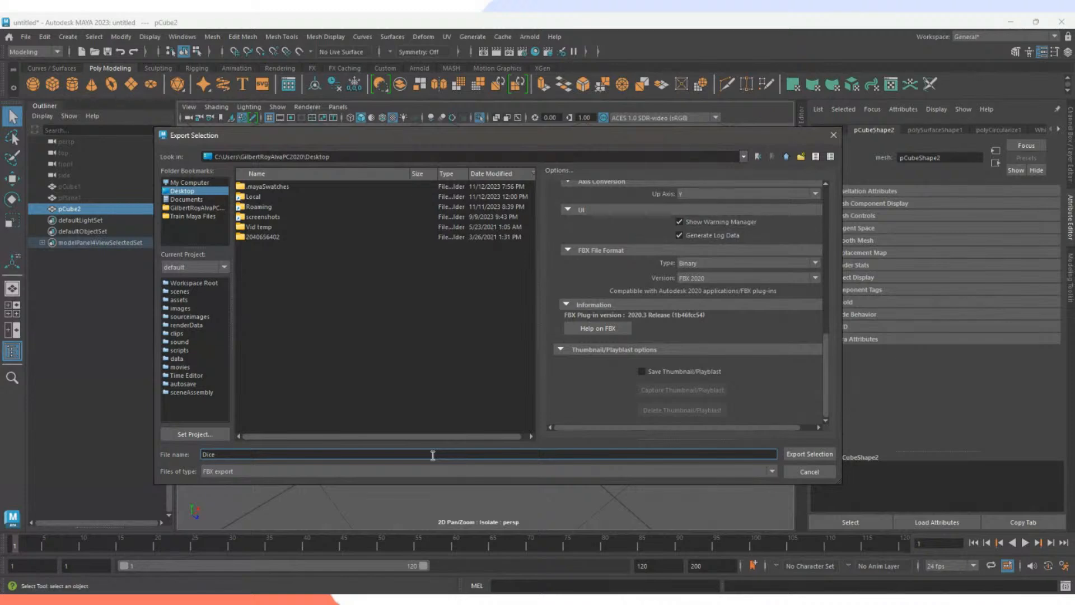
click(809, 454)
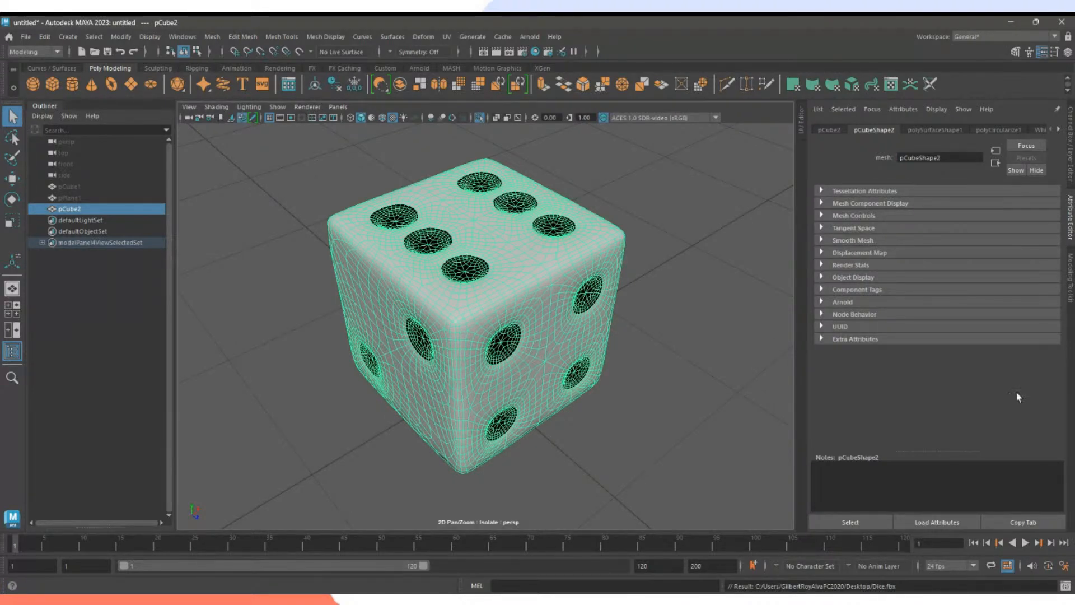
click(1010, 22)
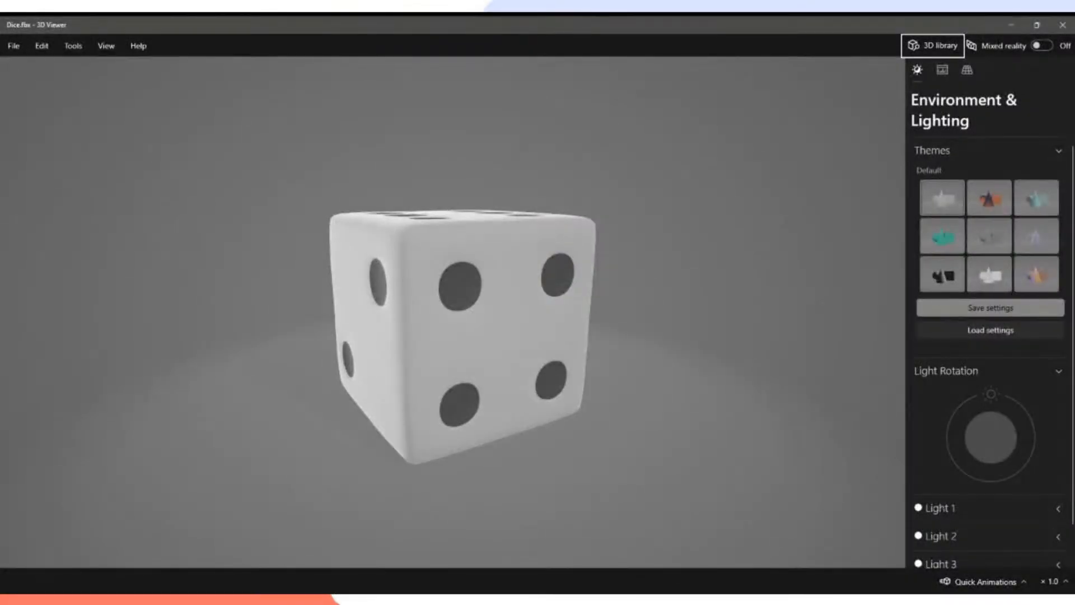
Orbit the imported die in 3D Viewer to check its top, five-dot and six-pip faces.
drag(840, 376, 454, 335)
scroll(446, 336, down, 5)
scroll(450, 334, up, 3)
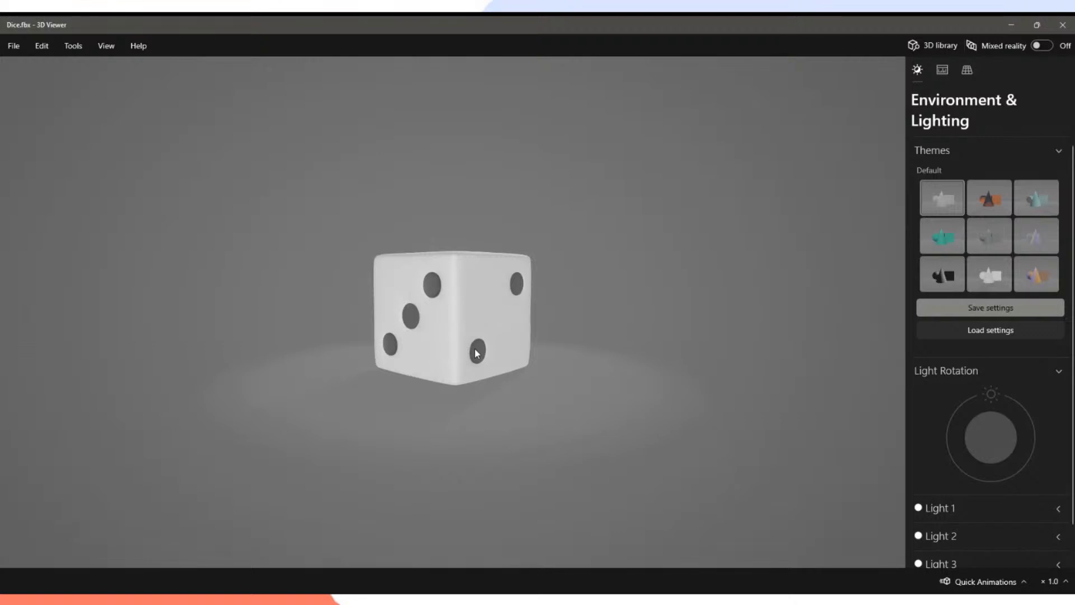
mouse_move(476, 353)
mouse_down()
mouse_move(501, 334)
mouse_move(408, 234)
mouse_move(432, 333)
mouse_move(491, 362)
mouse_move(456, 245)
mouse_move(469, 353)
mouse_up()
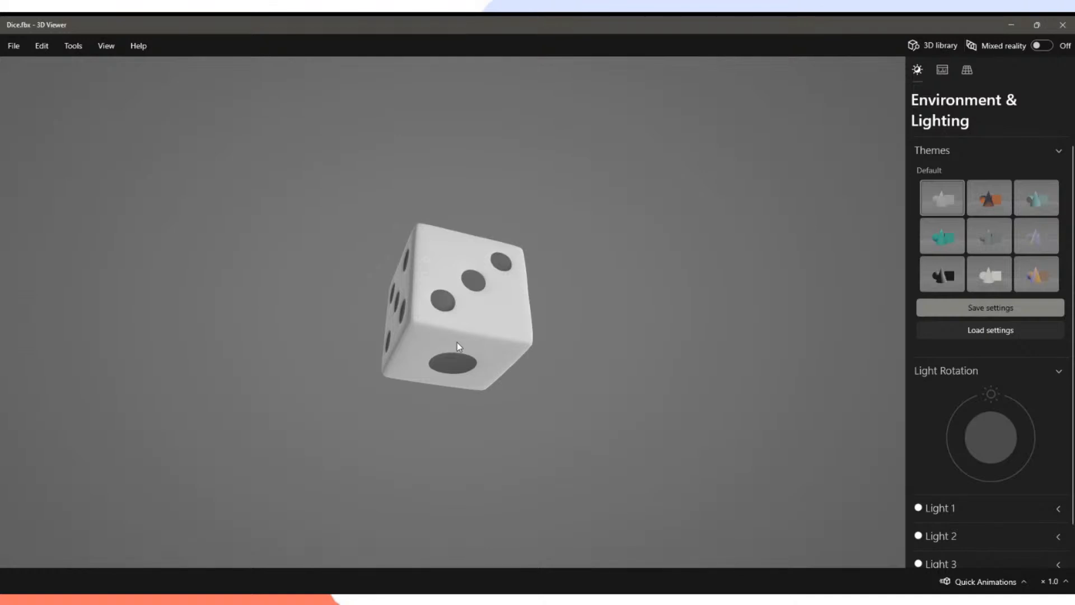
drag(457, 342, 473, 386)
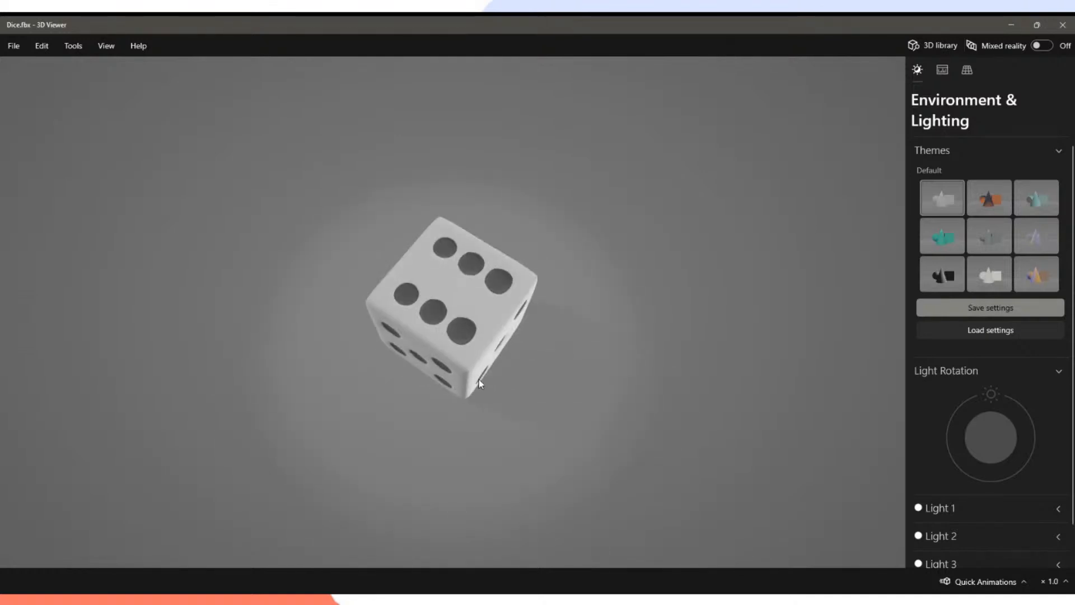
scroll(958, 351, down, 1)
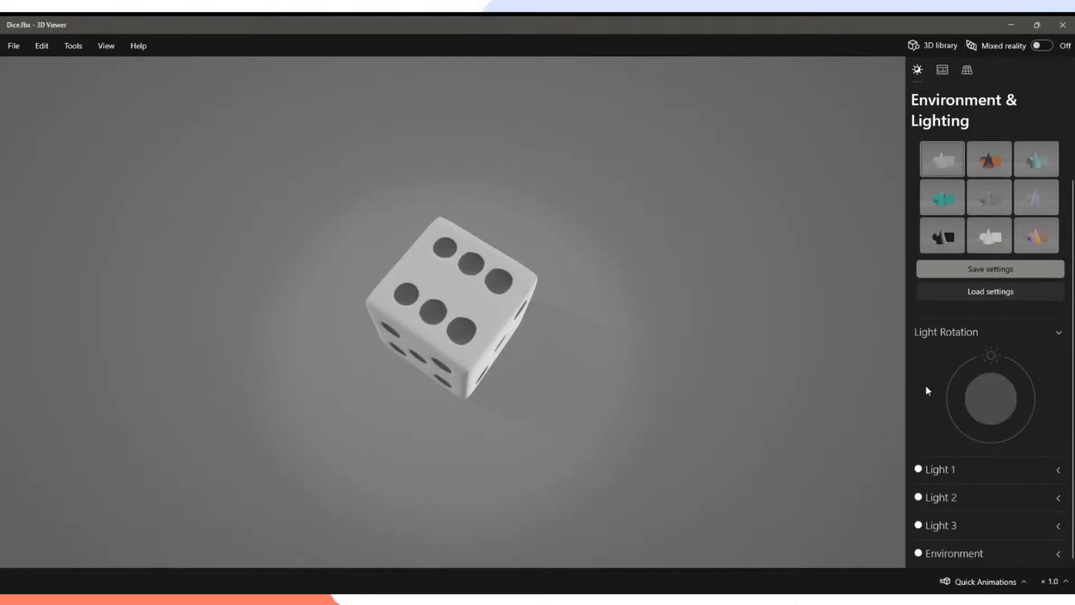
In Grid & Views, try the top view and Isometric (Right) preset, then orbit the die.
click(967, 71)
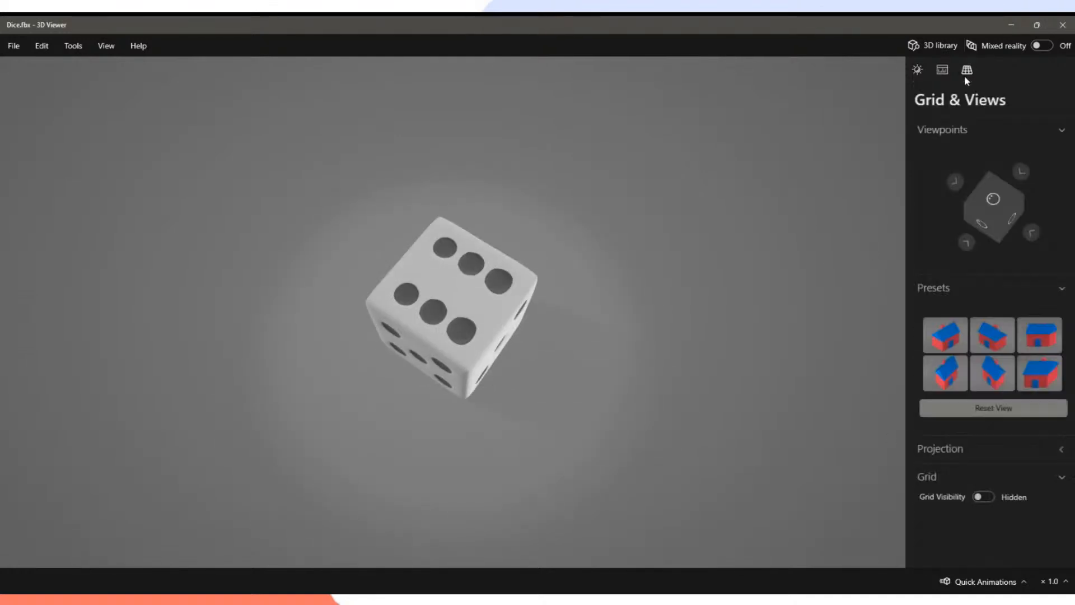
click(991, 214)
click(947, 333)
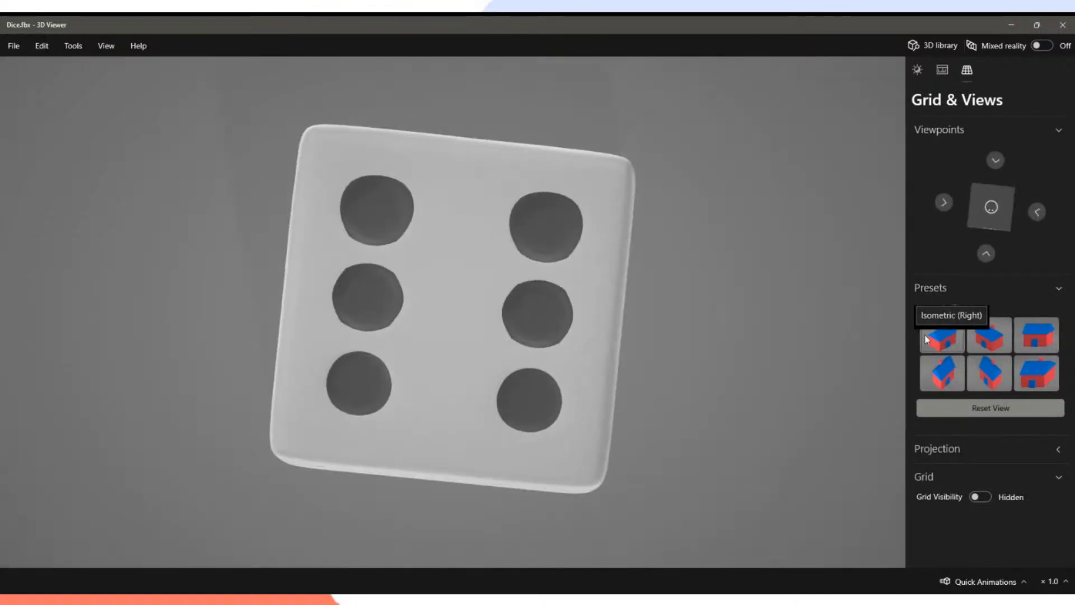
drag(670, 277, 520, 285)
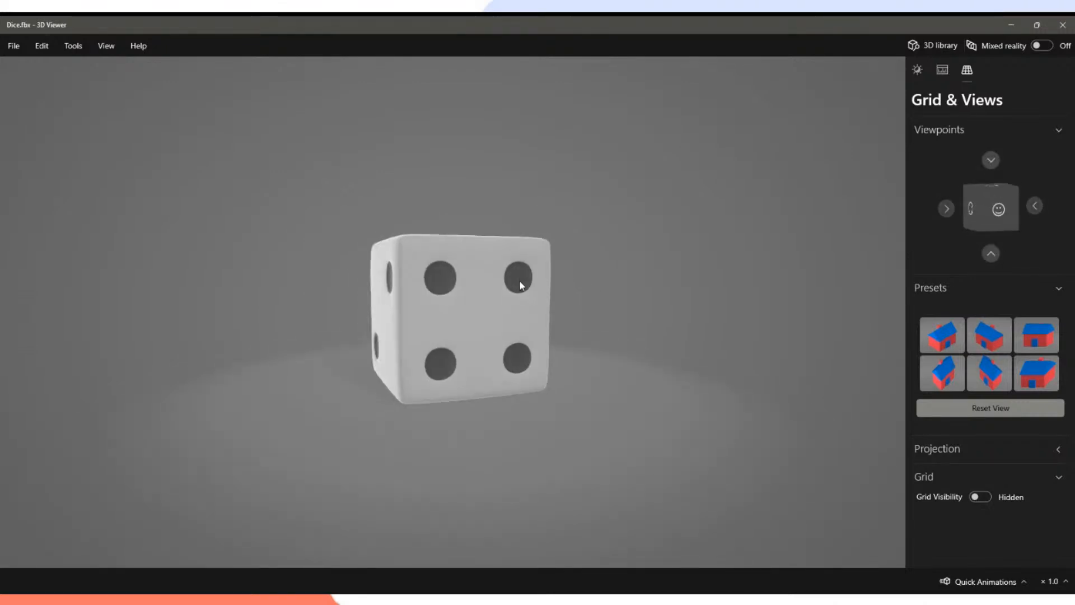
drag(574, 341, 425, 345)
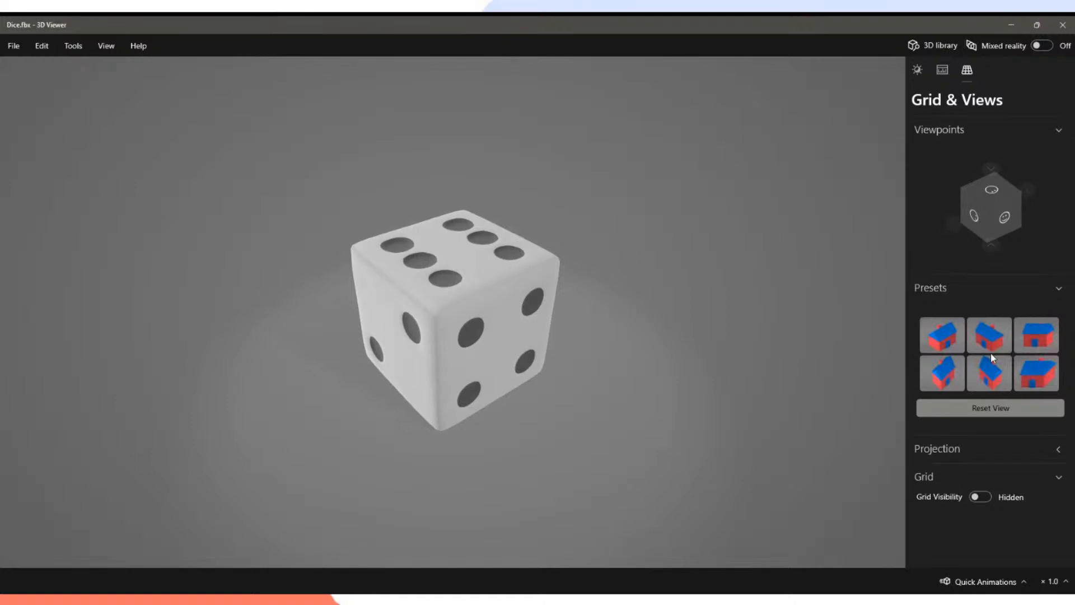
Try Cavalier and Military (Left), return to Isometric (Right), and leave the grid hidden.
click(1037, 372)
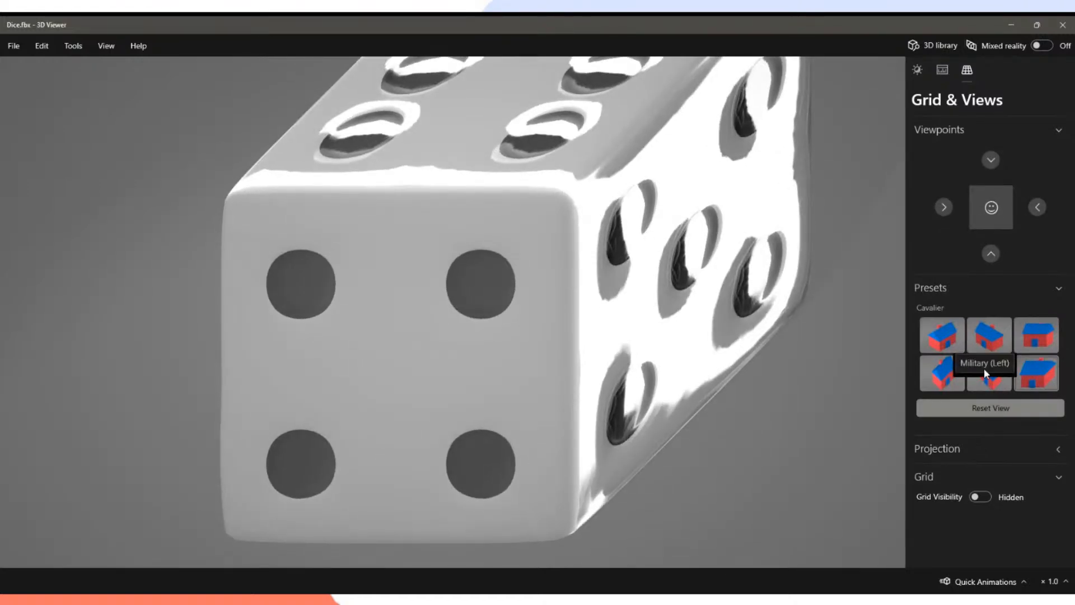
click(988, 372)
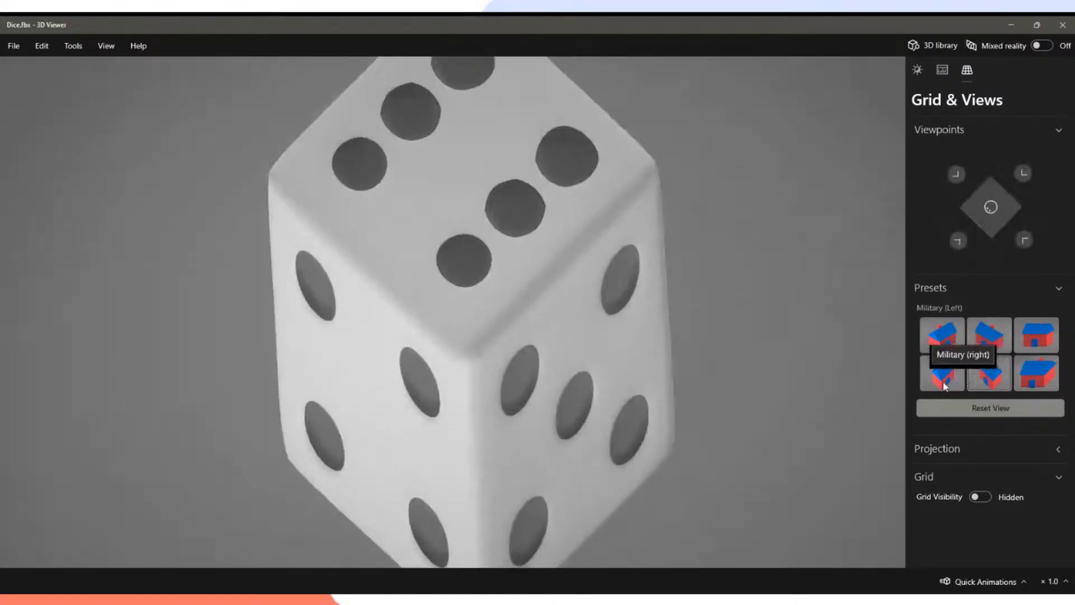
click(943, 327)
scroll(556, 369, down, 5)
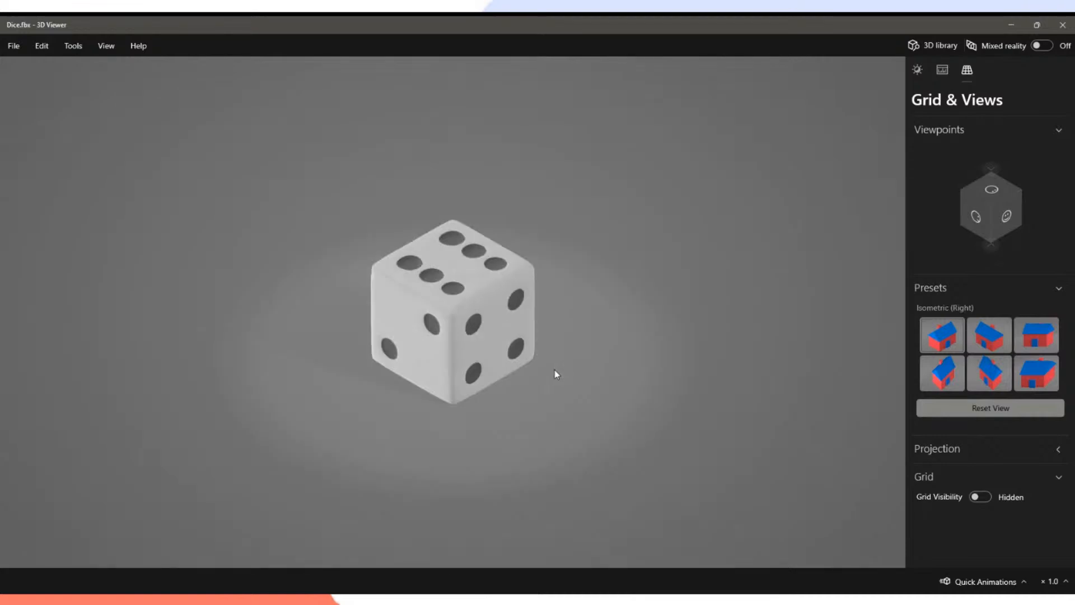
scroll(556, 370, up, 2)
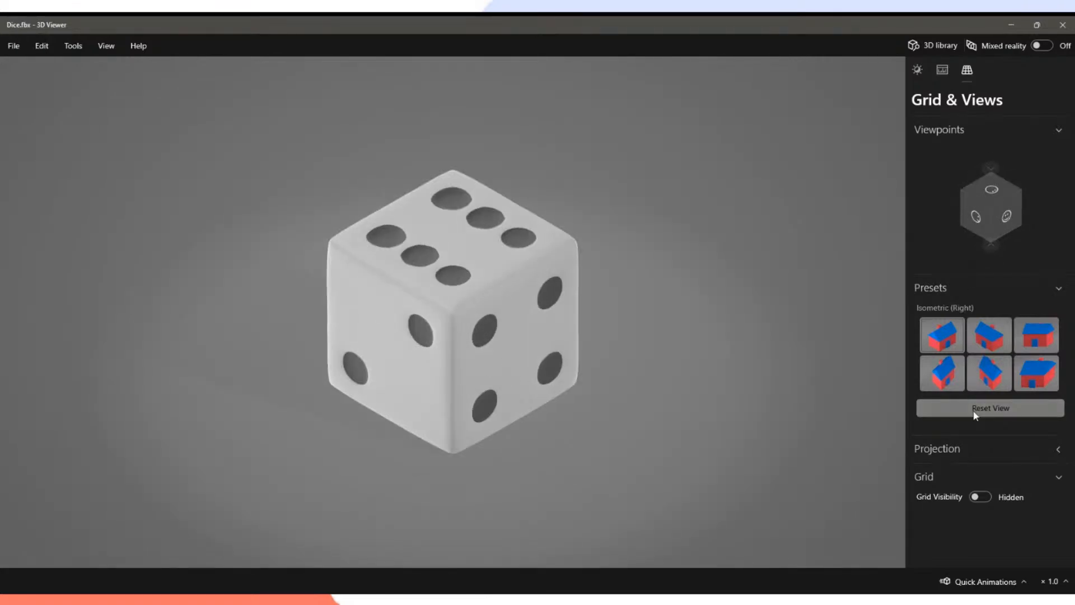
click(985, 496)
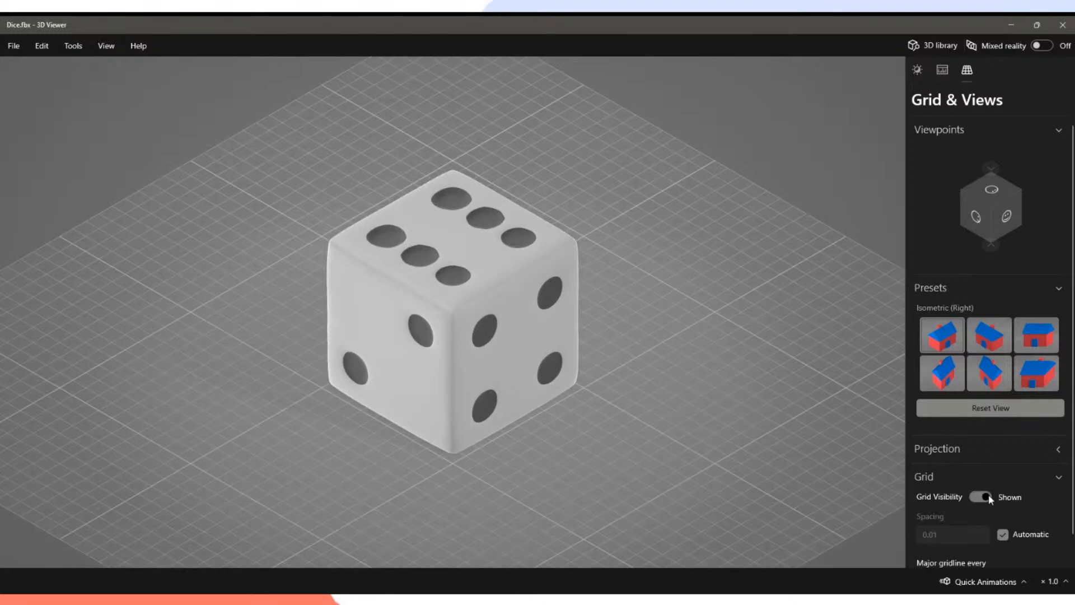
click(985, 496)
Set the die's shading to Wireframe from the View menu.
click(104, 46)
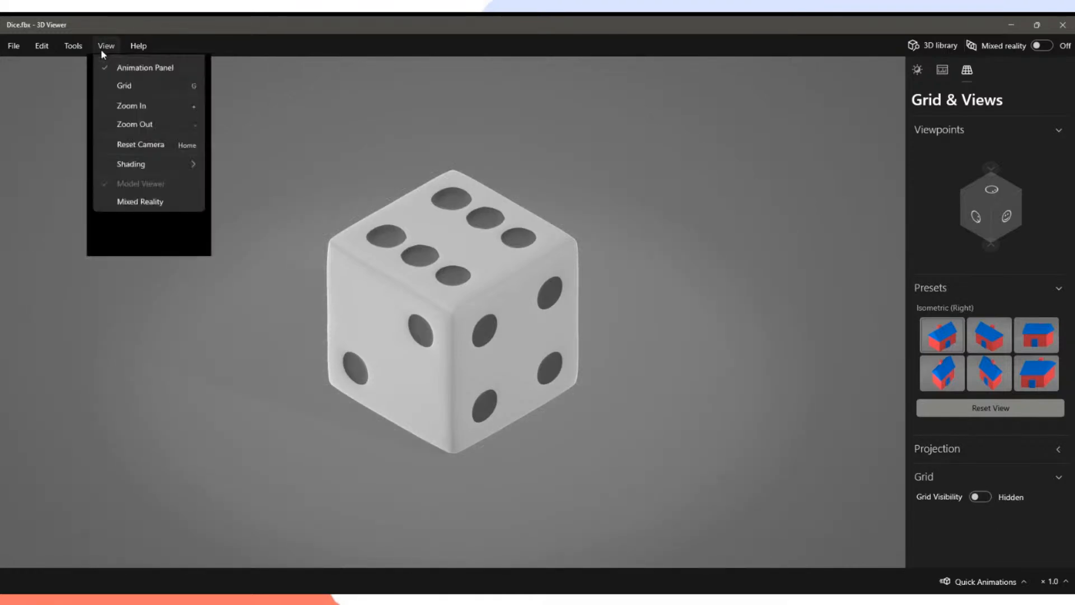
mouse_move(159, 196)
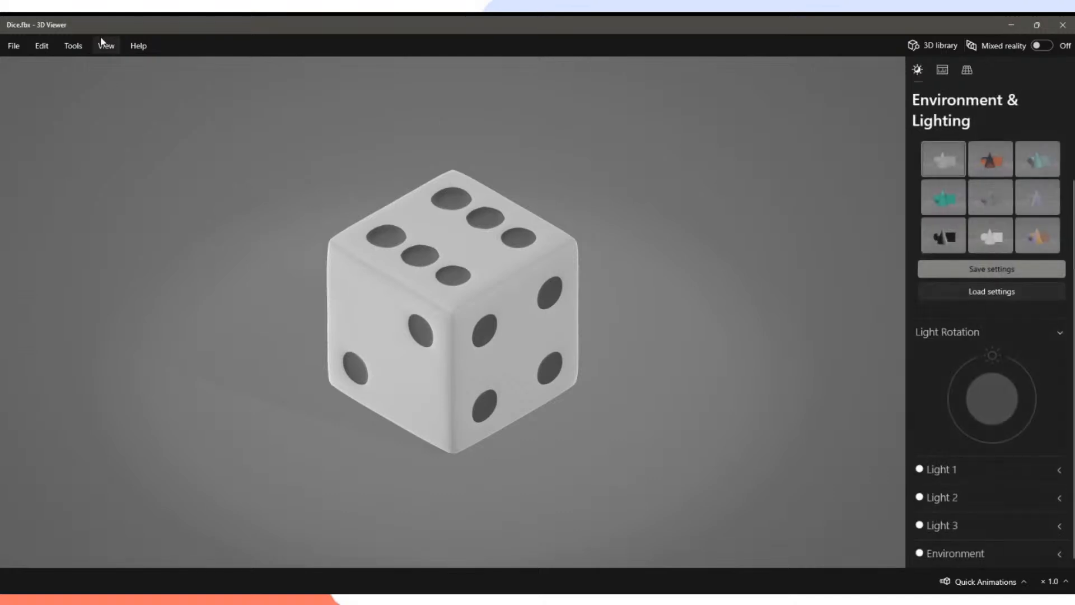
click(106, 45)
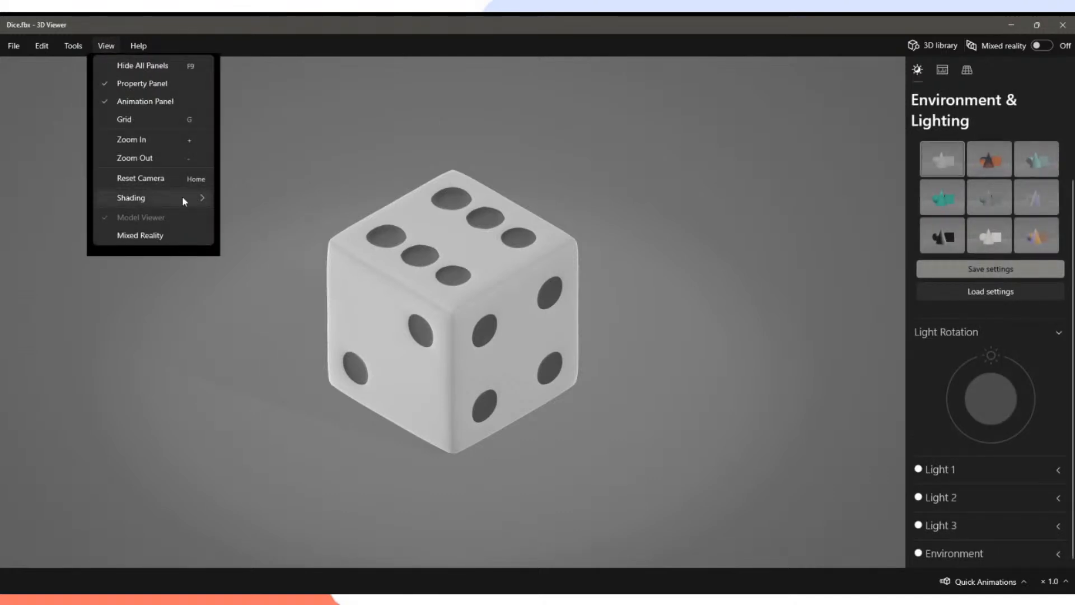
mouse_move(183, 197)
click(235, 218)
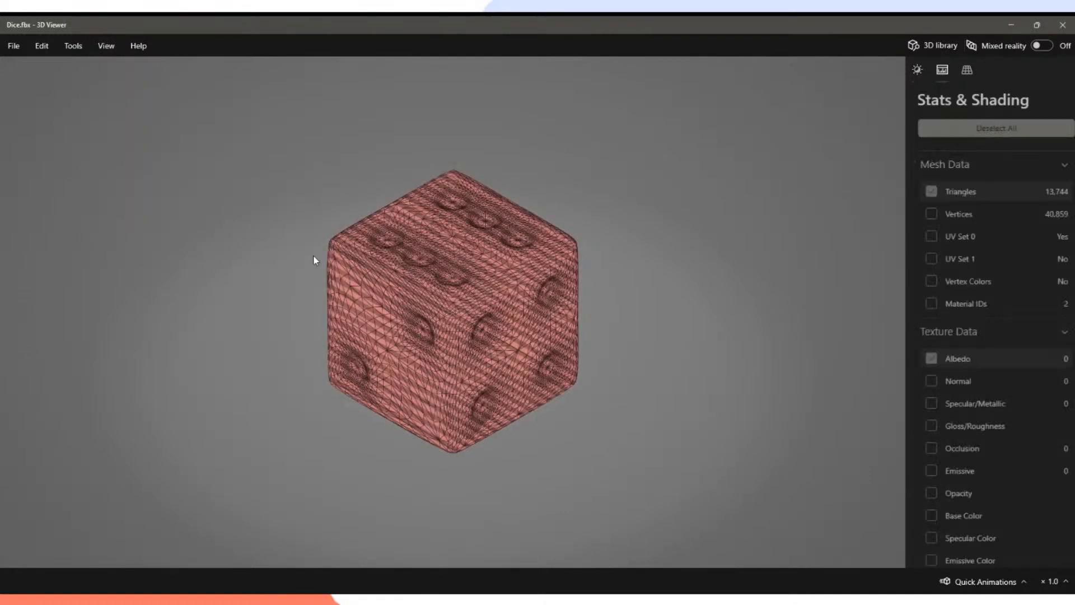
Orbit the wireframe die to inspect its mesh from several sides and the top.
scroll(464, 336, down, 3)
drag(464, 337, 513, 341)
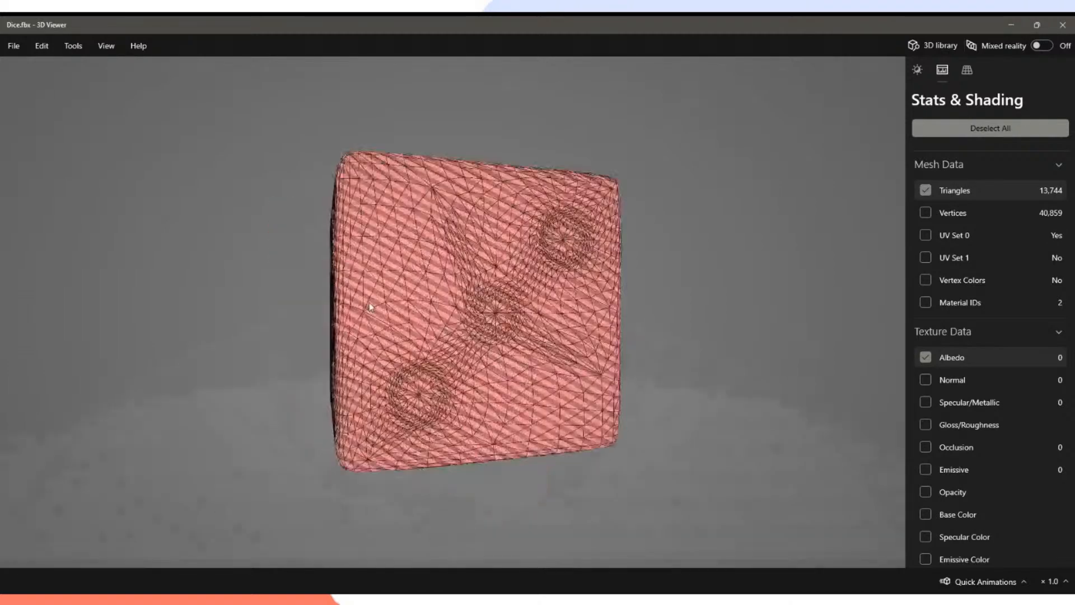
drag(368, 302, 224, 319)
drag(395, 337, 454, 378)
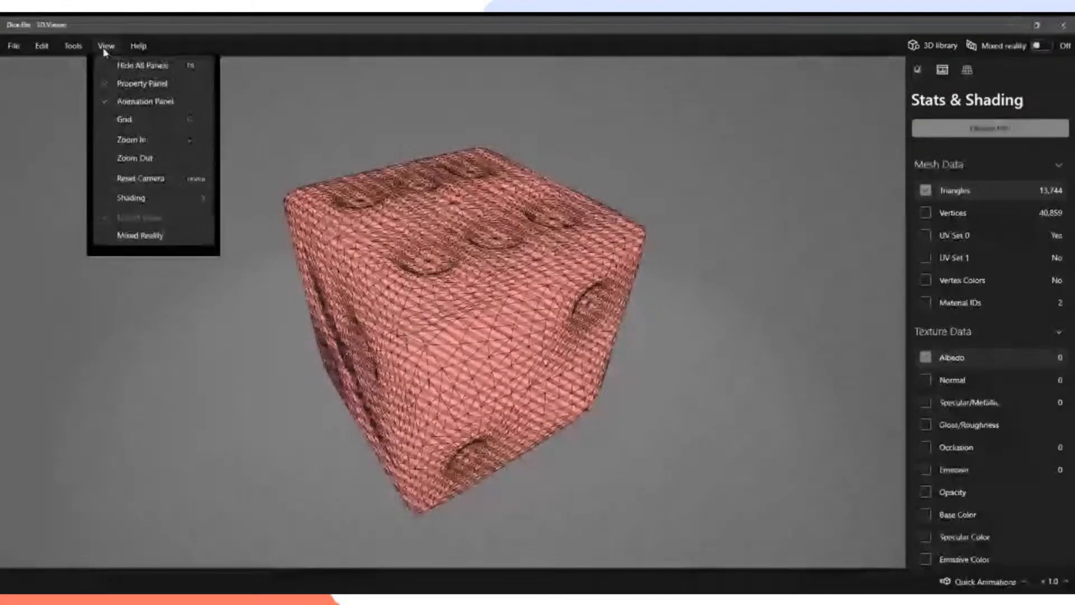
Switch to Physically Based Rendering and orbit the solid die to show its six- and three-pip faces.
mouse_move(185, 198)
click(242, 201)
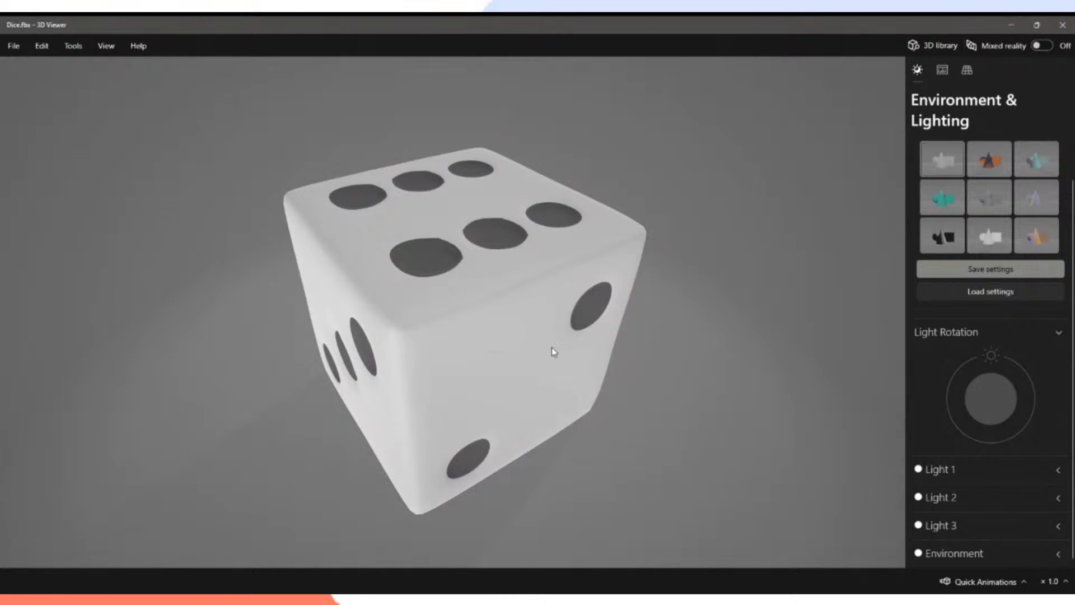
drag(552, 348, 541, 315)
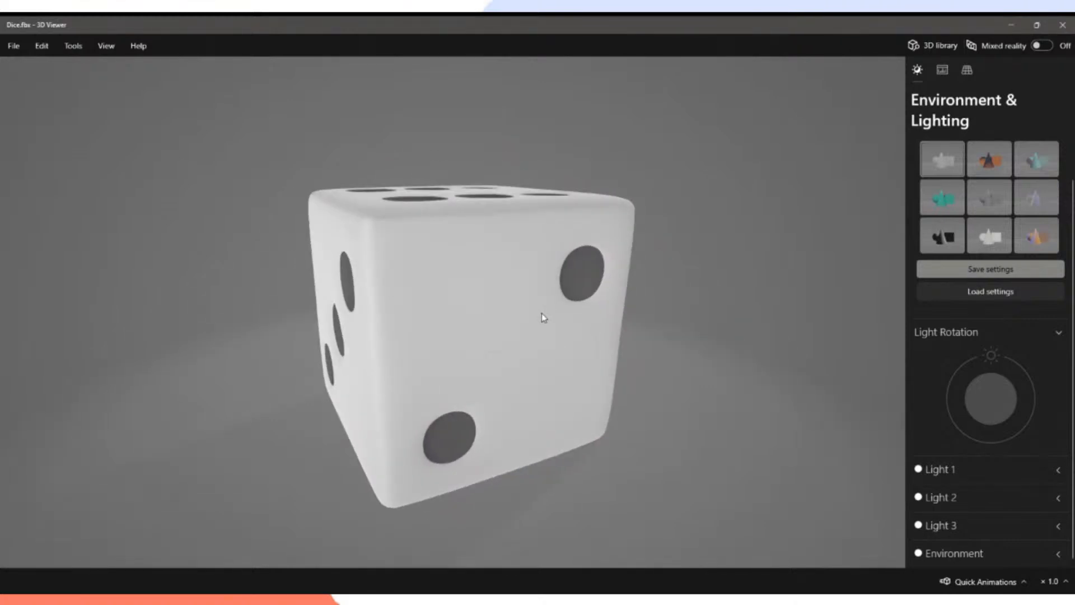
drag(514, 319, 532, 356)
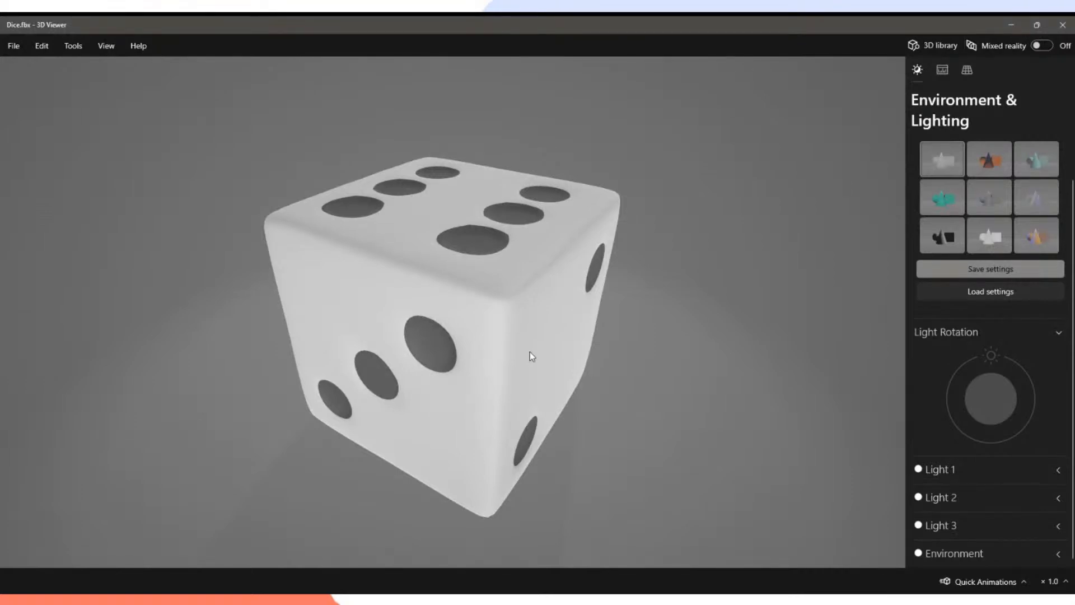
drag(530, 355, 536, 325)
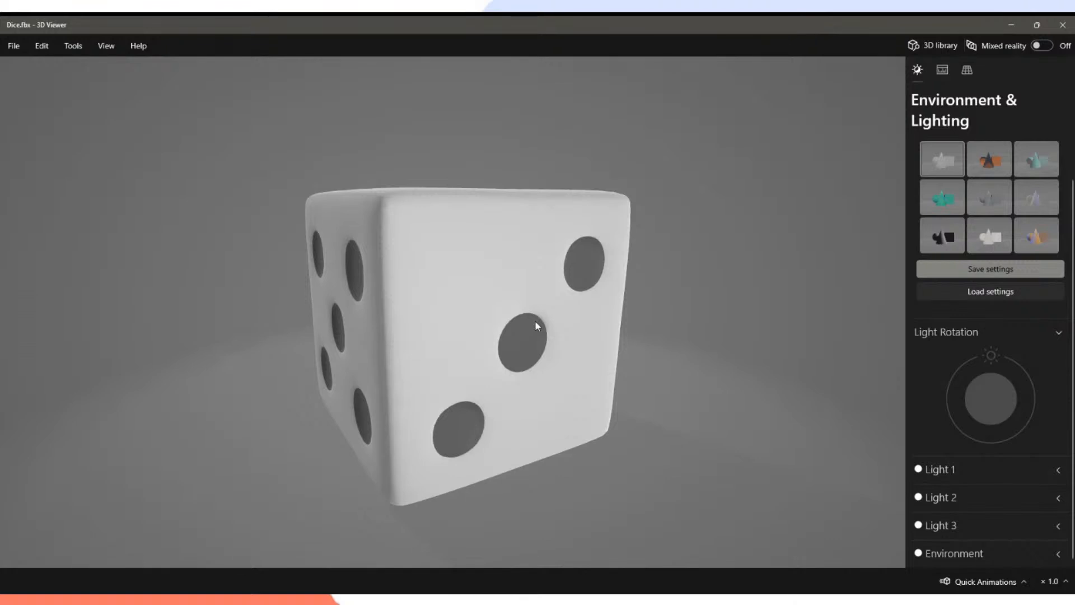